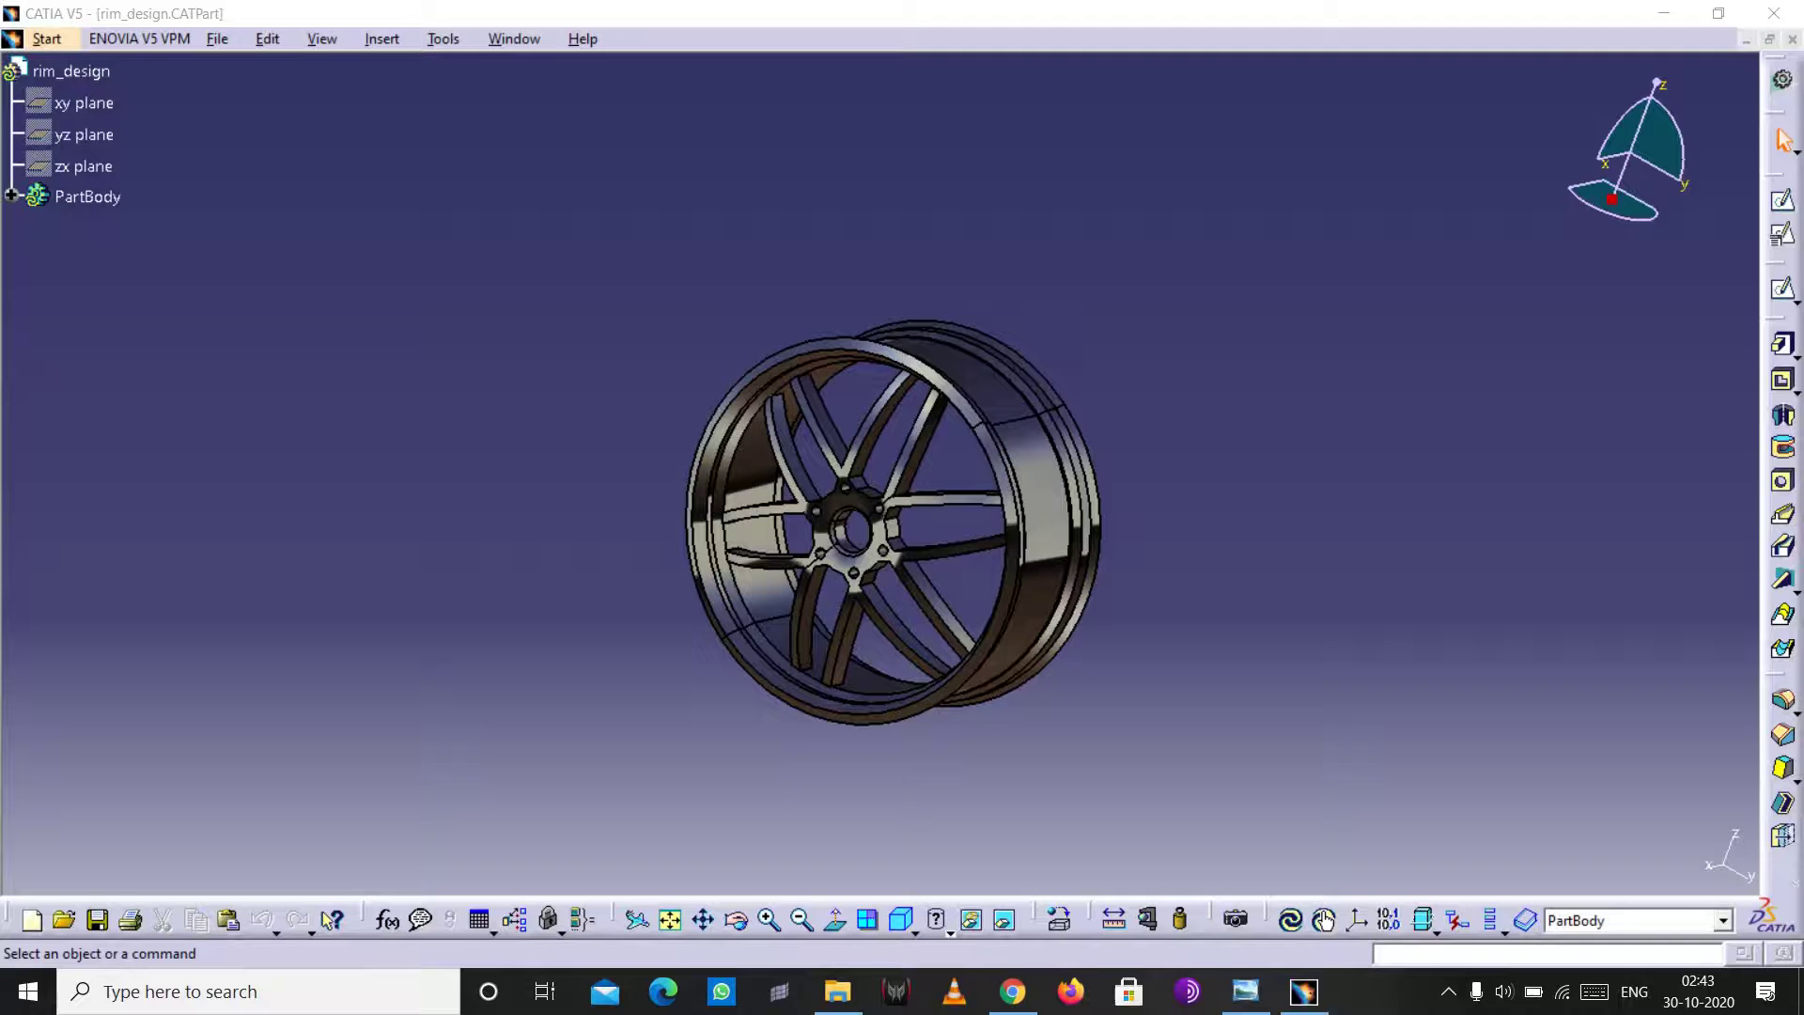
- Orbit the finished rim and toggle the four-view layout, ending on one side view
click(738, 919)
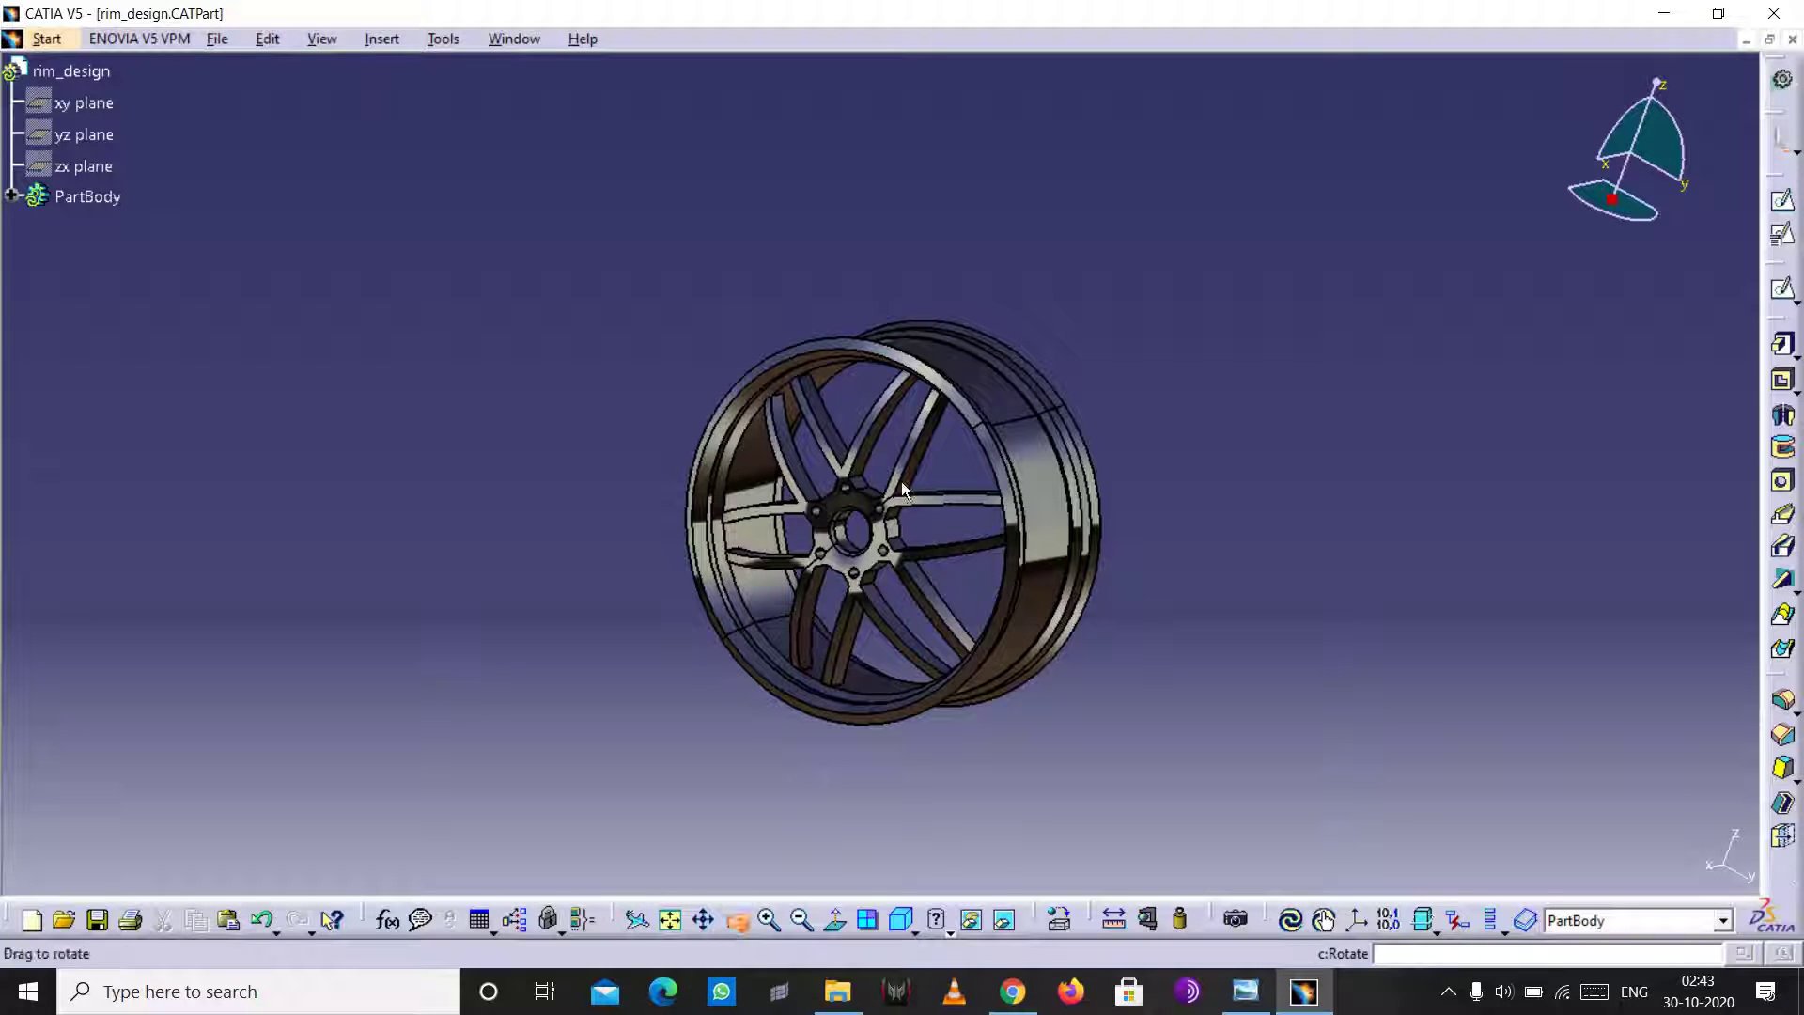
mouse_move(902, 488)
mouse_down()
mouse_move(1017, 477)
mouse_move(934, 661)
mouse_up()
click(869, 921)
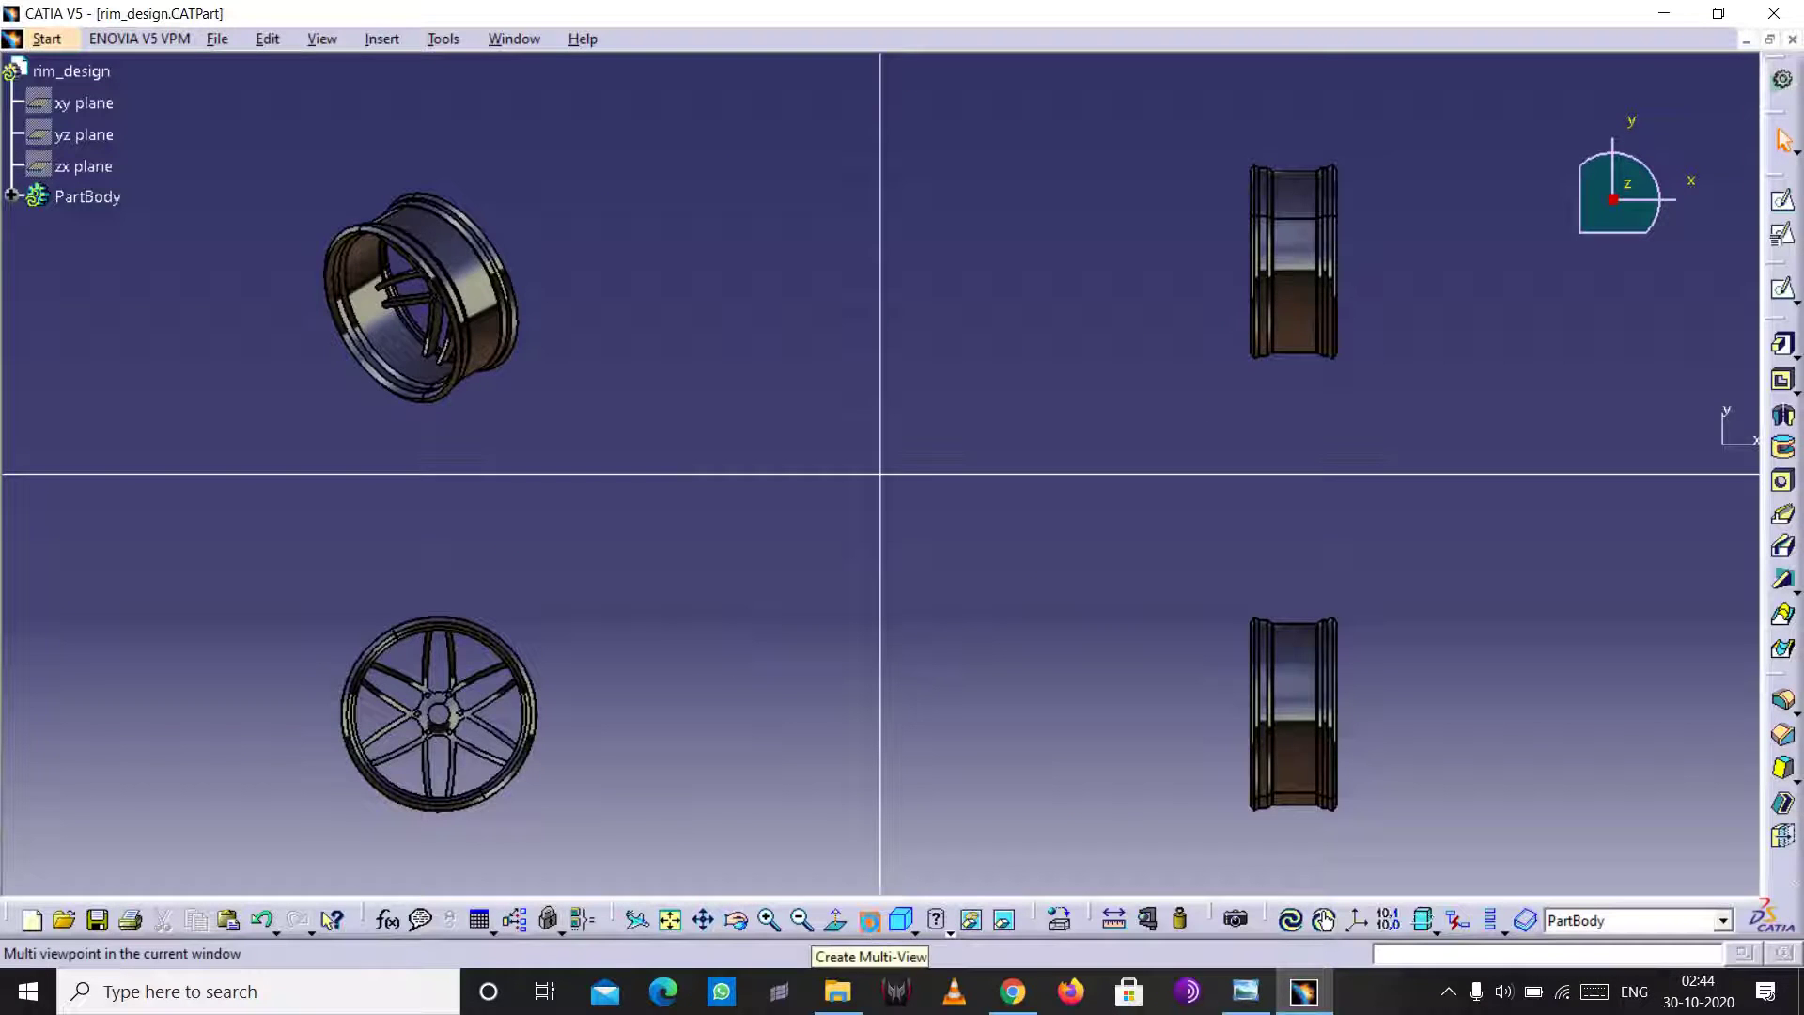
click(869, 924)
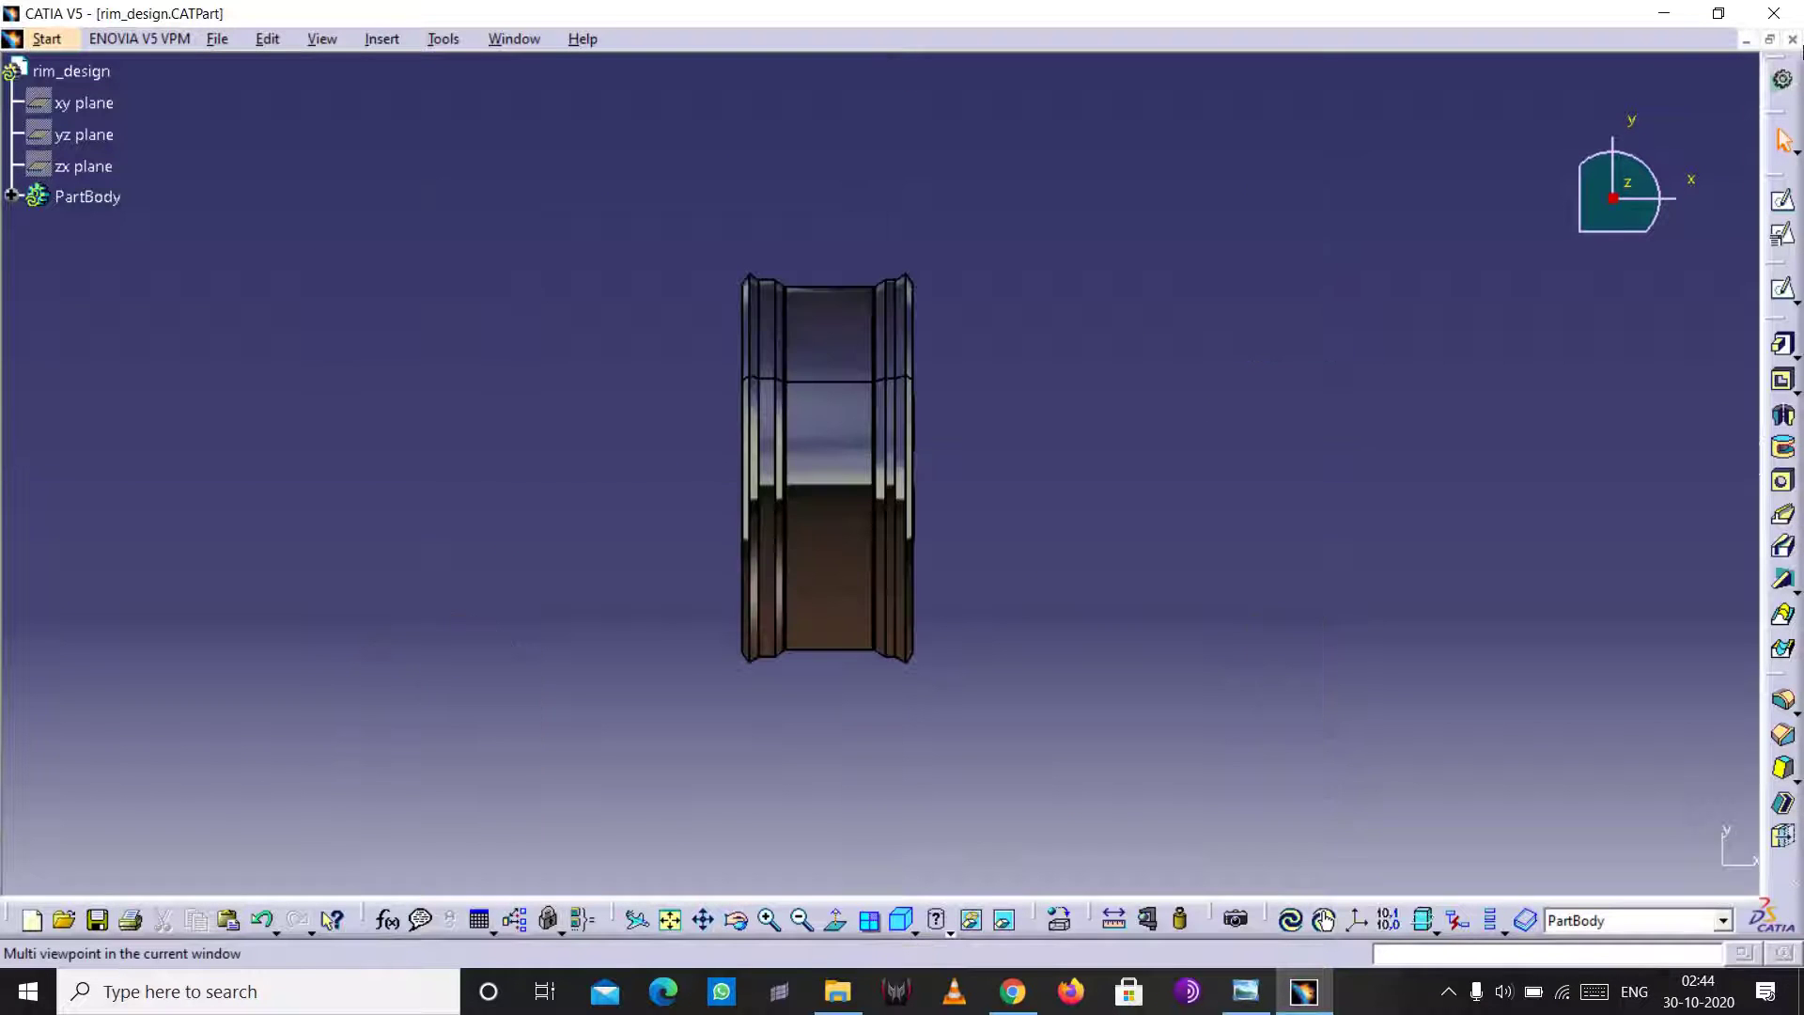
- Close rim_design and create a new Part named Rim_Design
click(1793, 41)
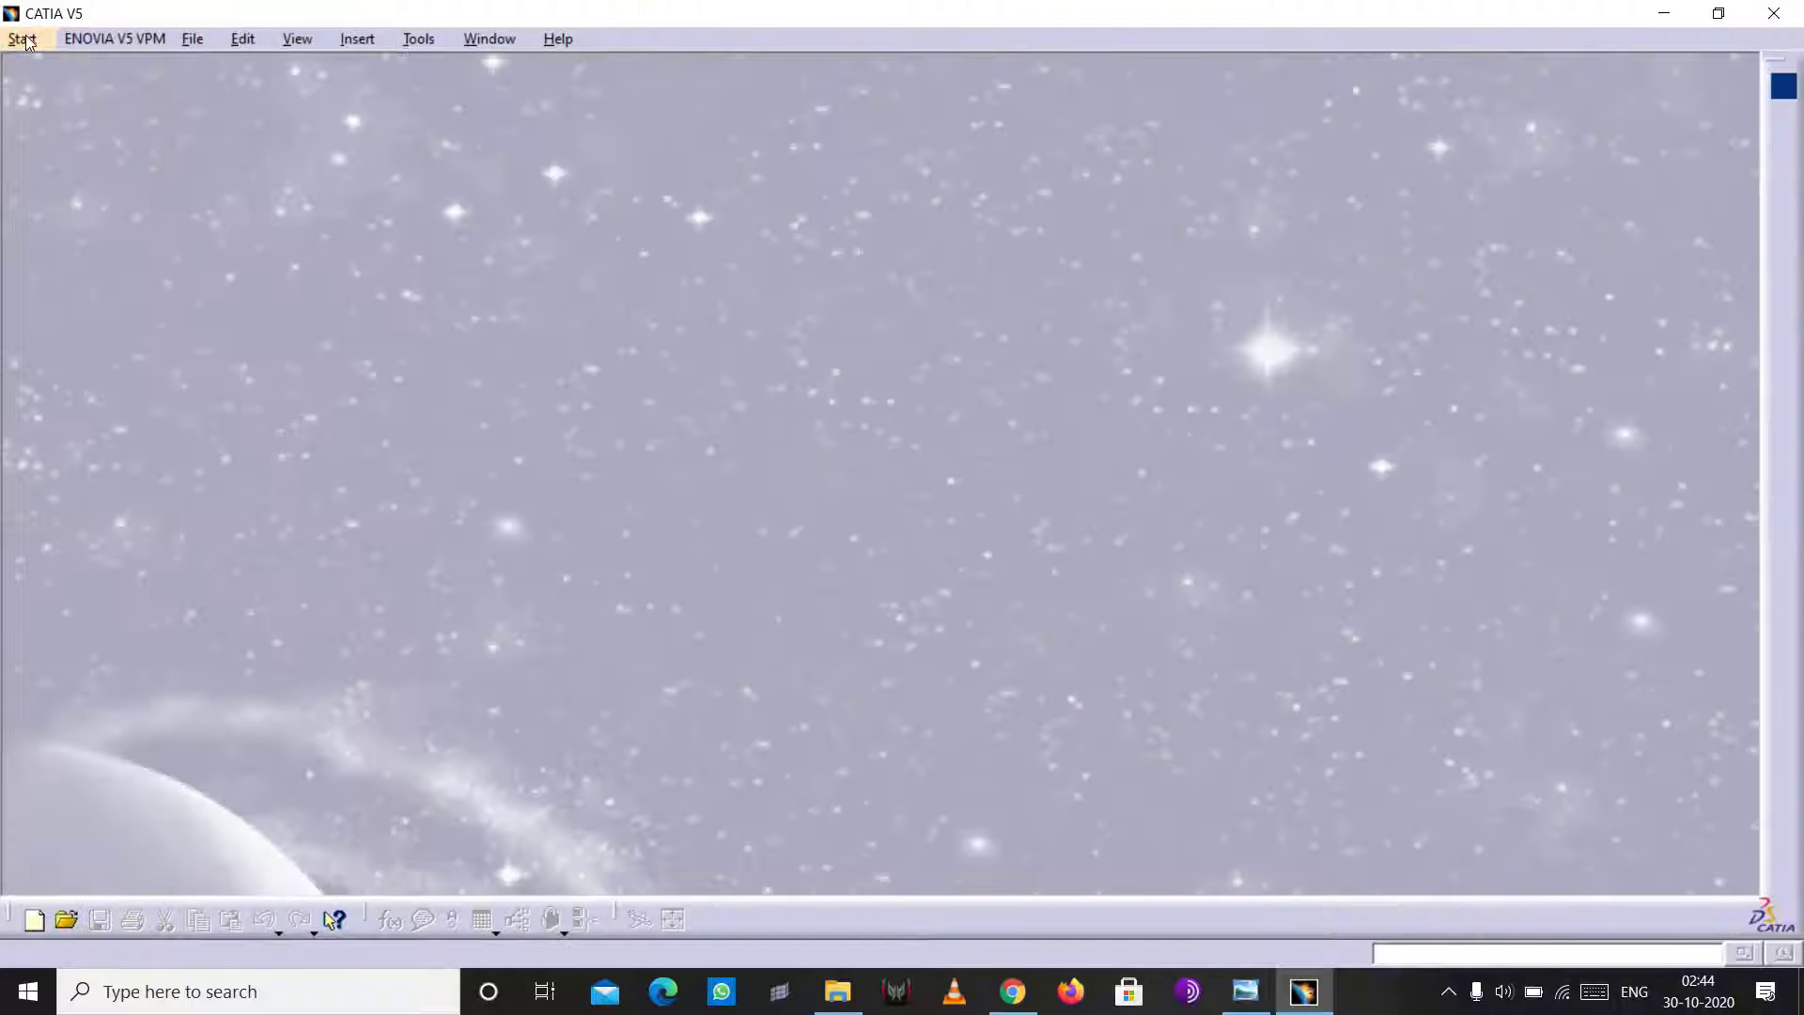
click(30, 922)
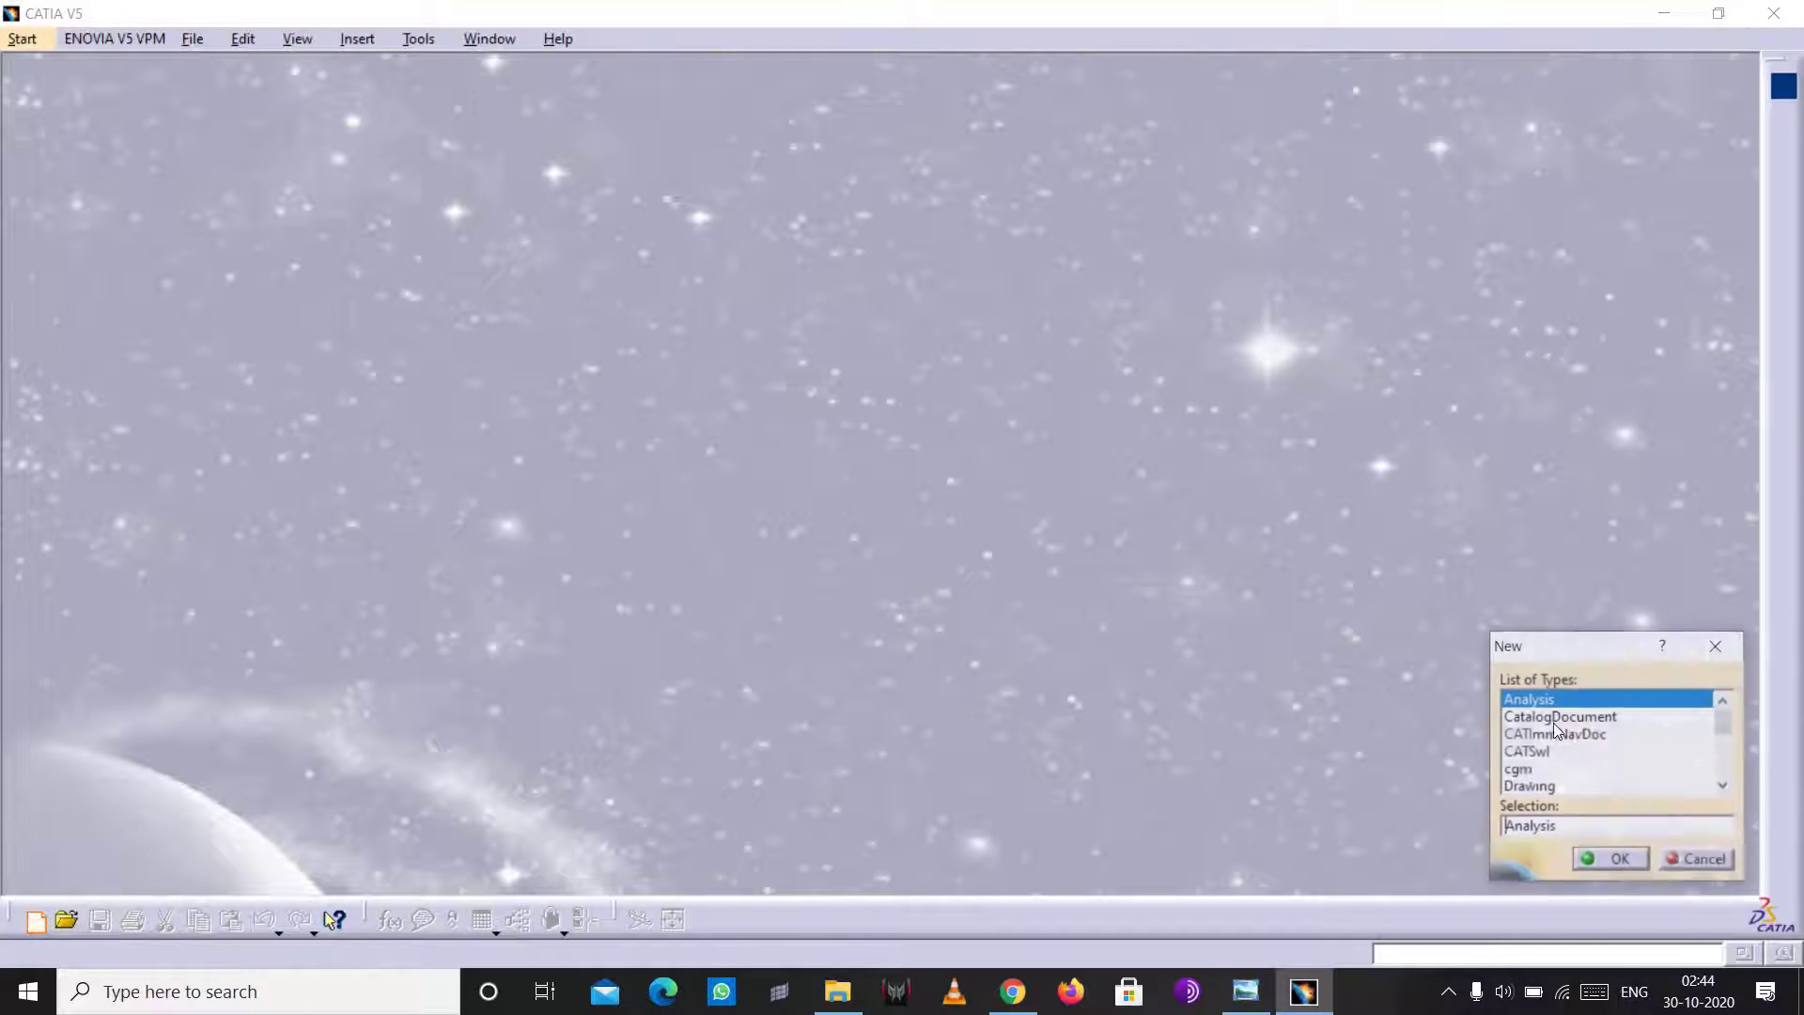
scroll(1538, 768, down, 1)
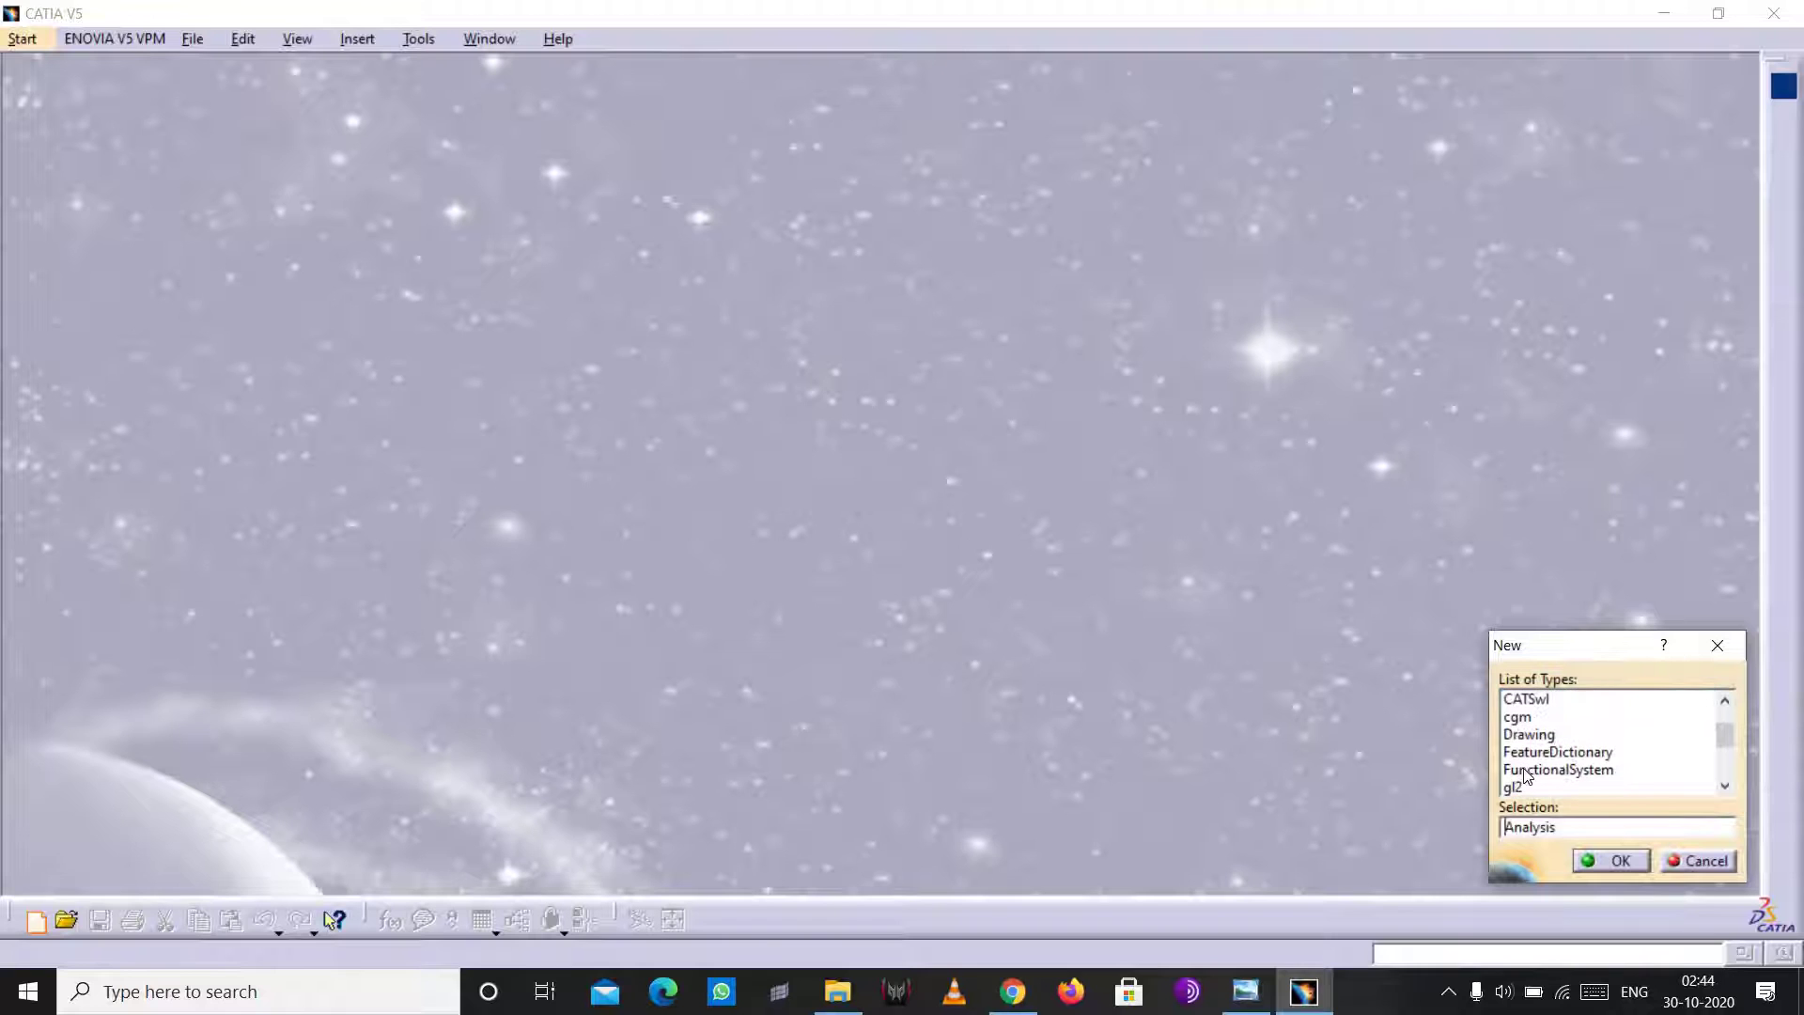
scroll(1527, 767, down, 1)
click(1517, 768)
scroll(1541, 766, down, 1)
scroll(1560, 808, down, 1)
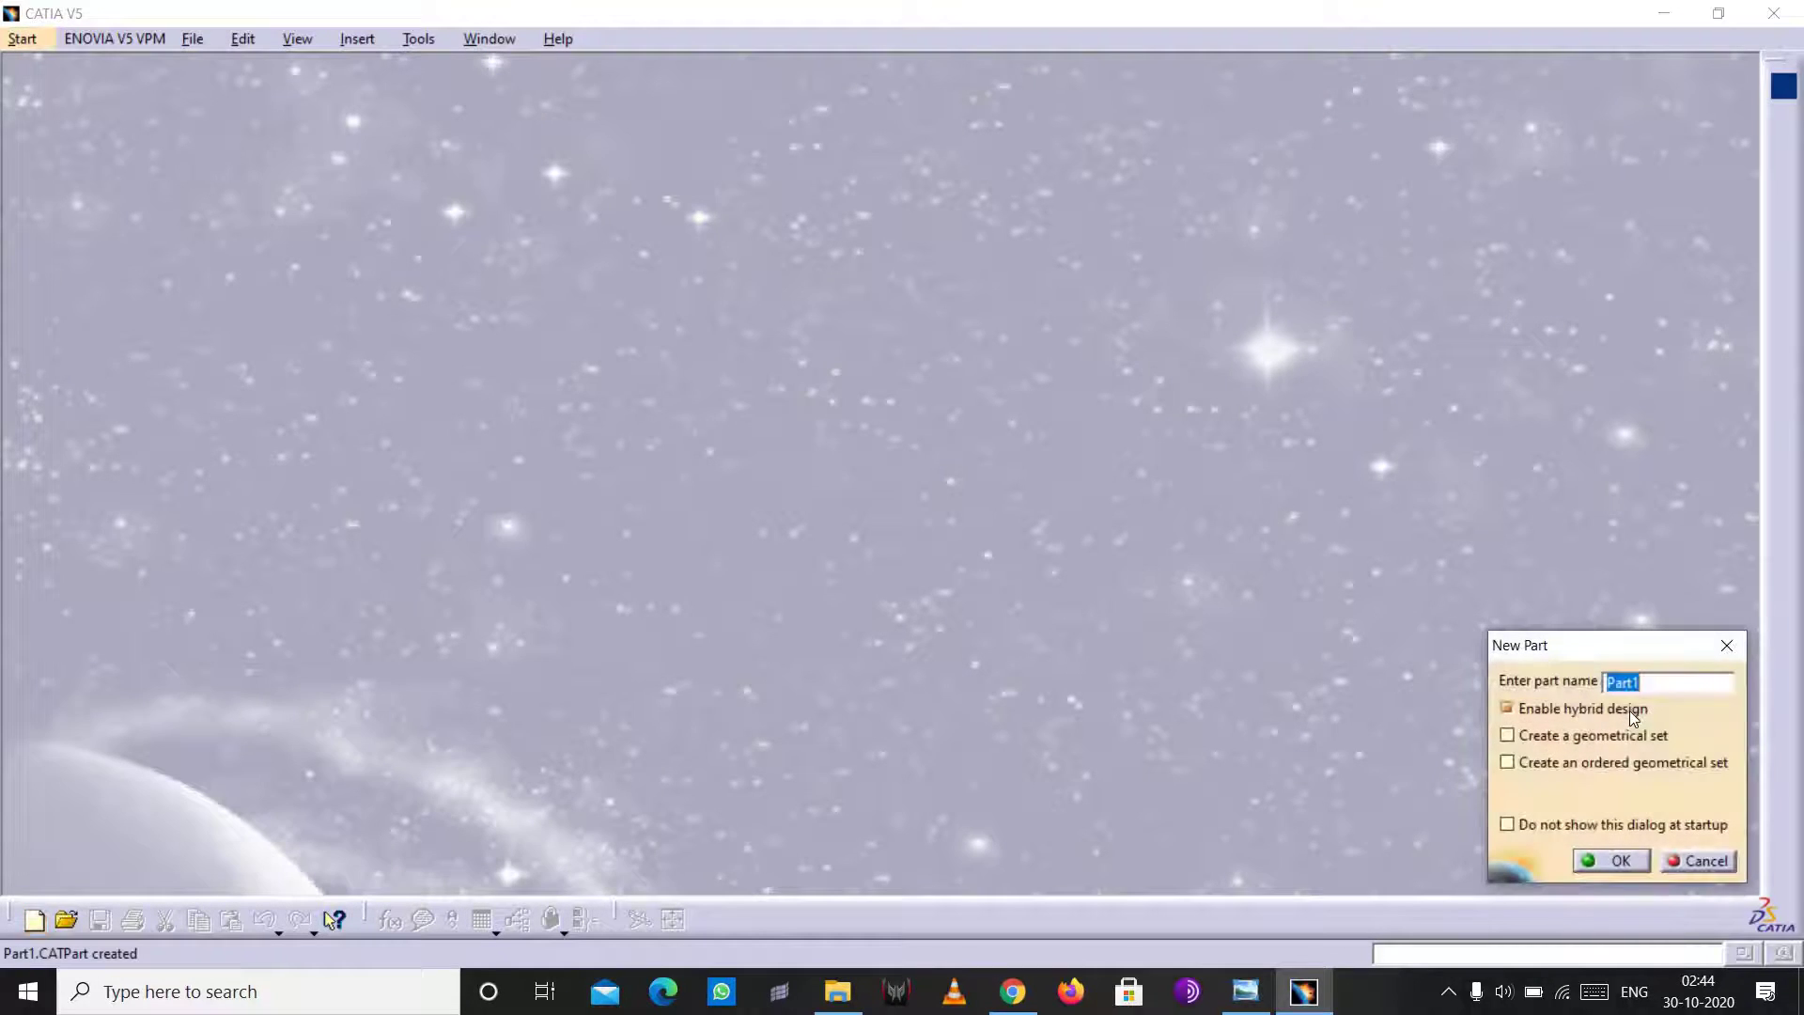
text(Rim_Design)
key(Return)
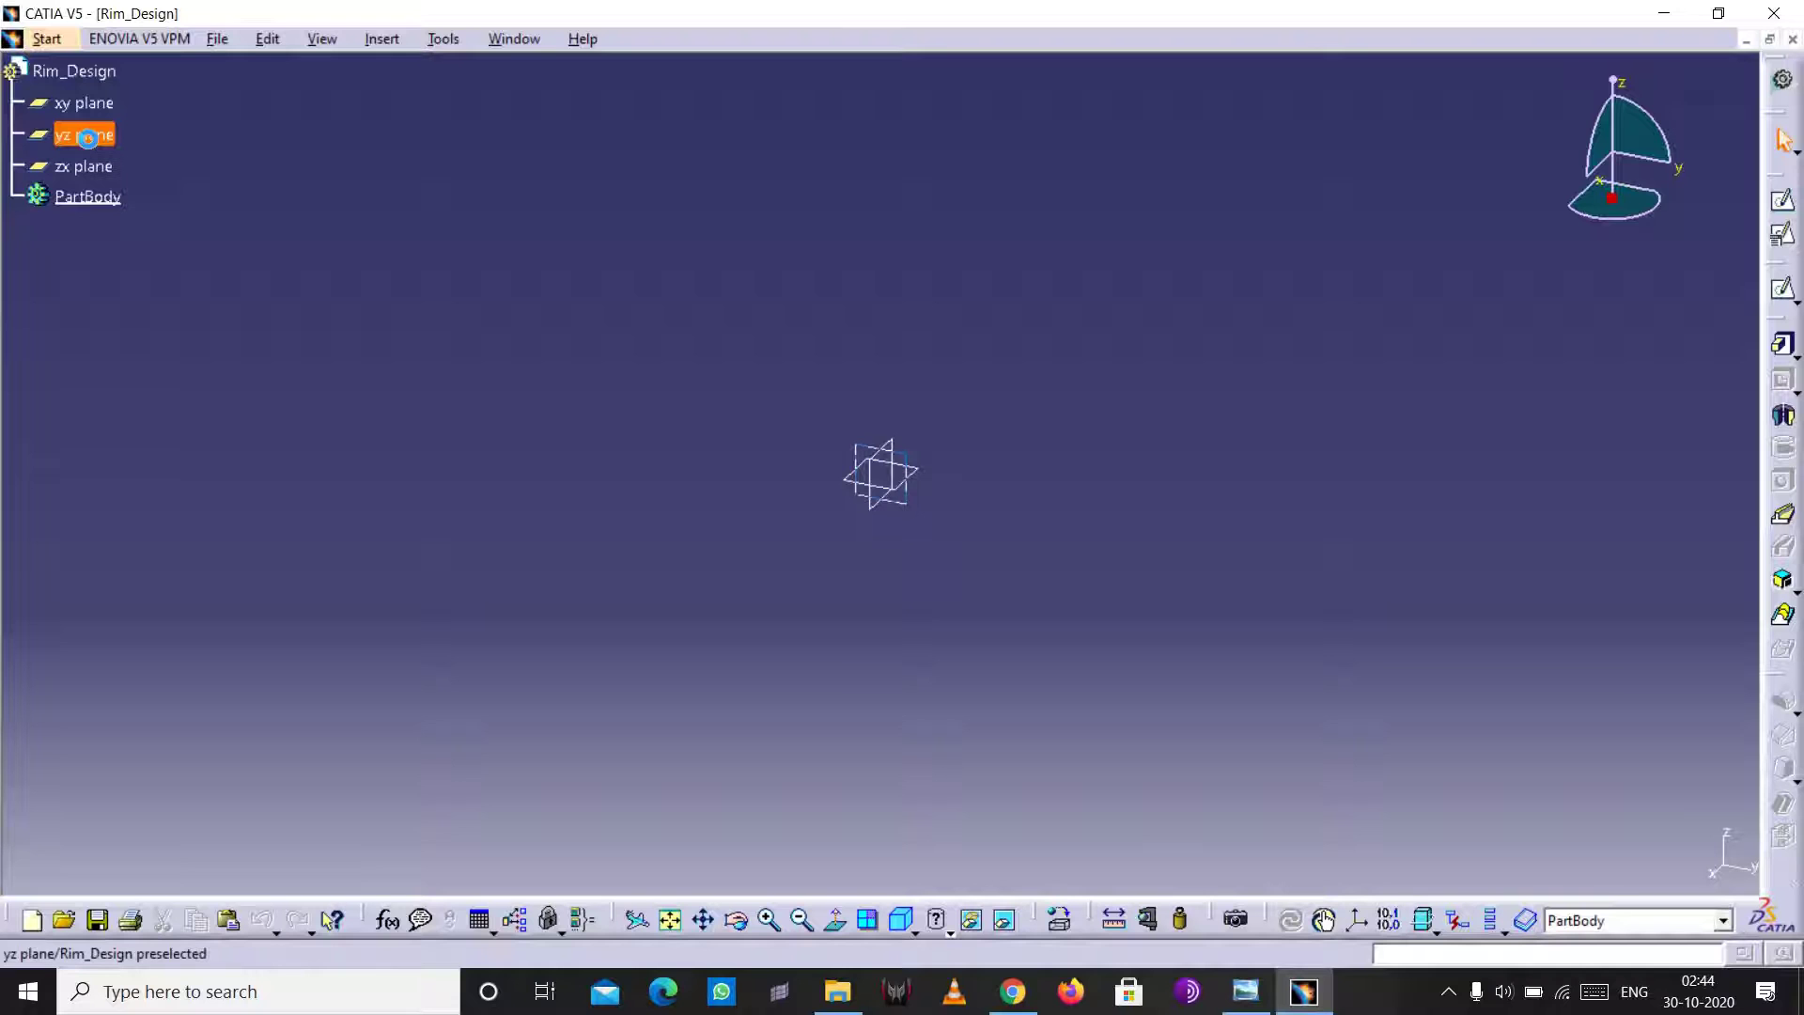
- Sketch a 40 mm diameter circle at the origin on the yz plane
click(88, 138)
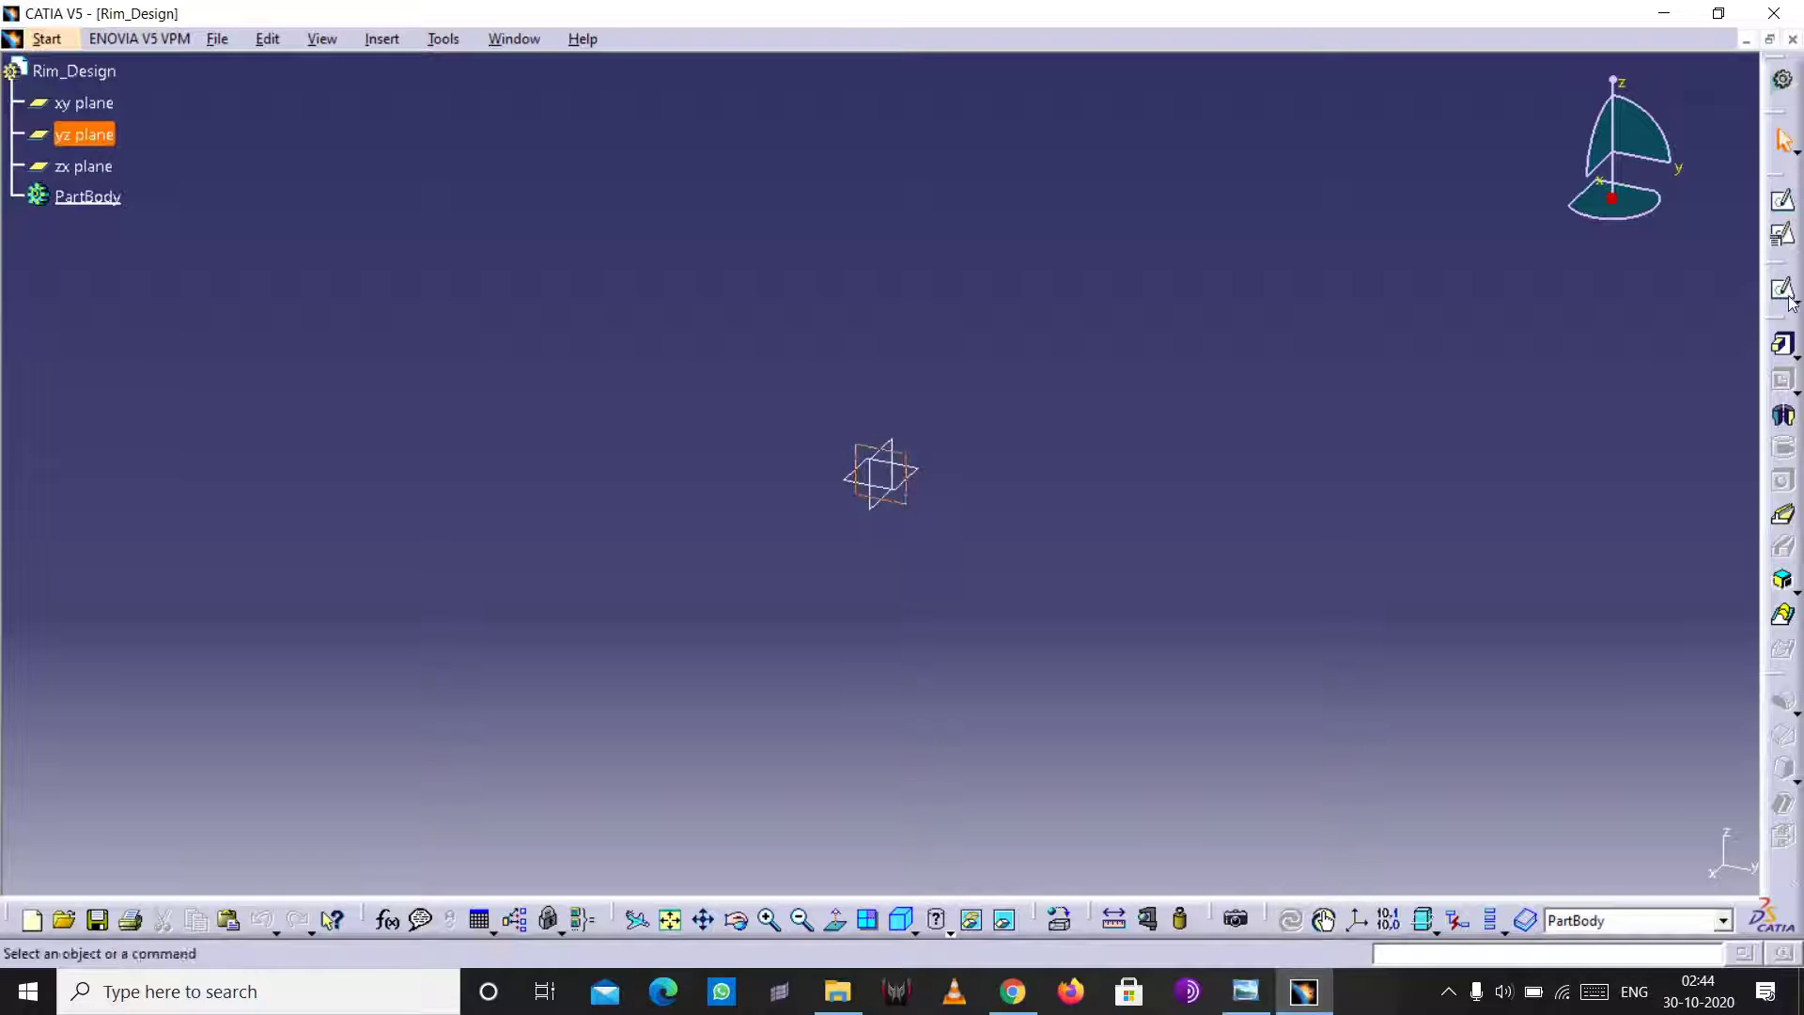
click(1782, 203)
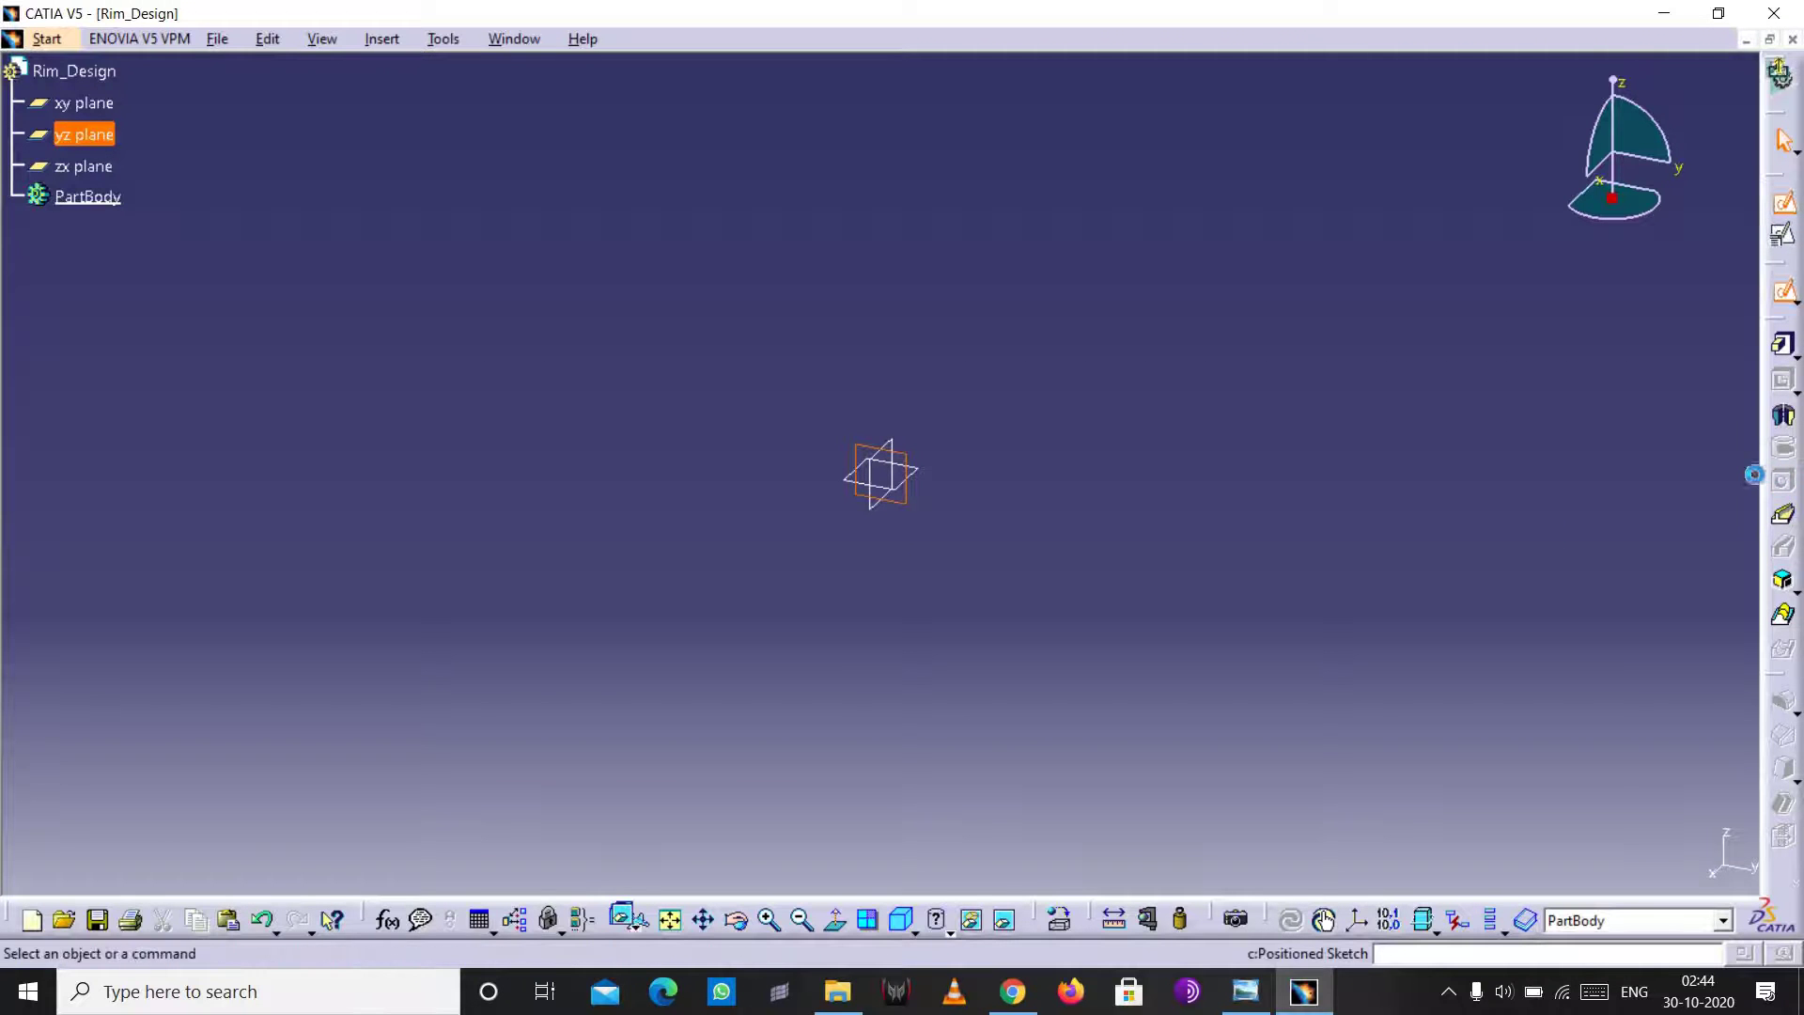
click(1785, 529)
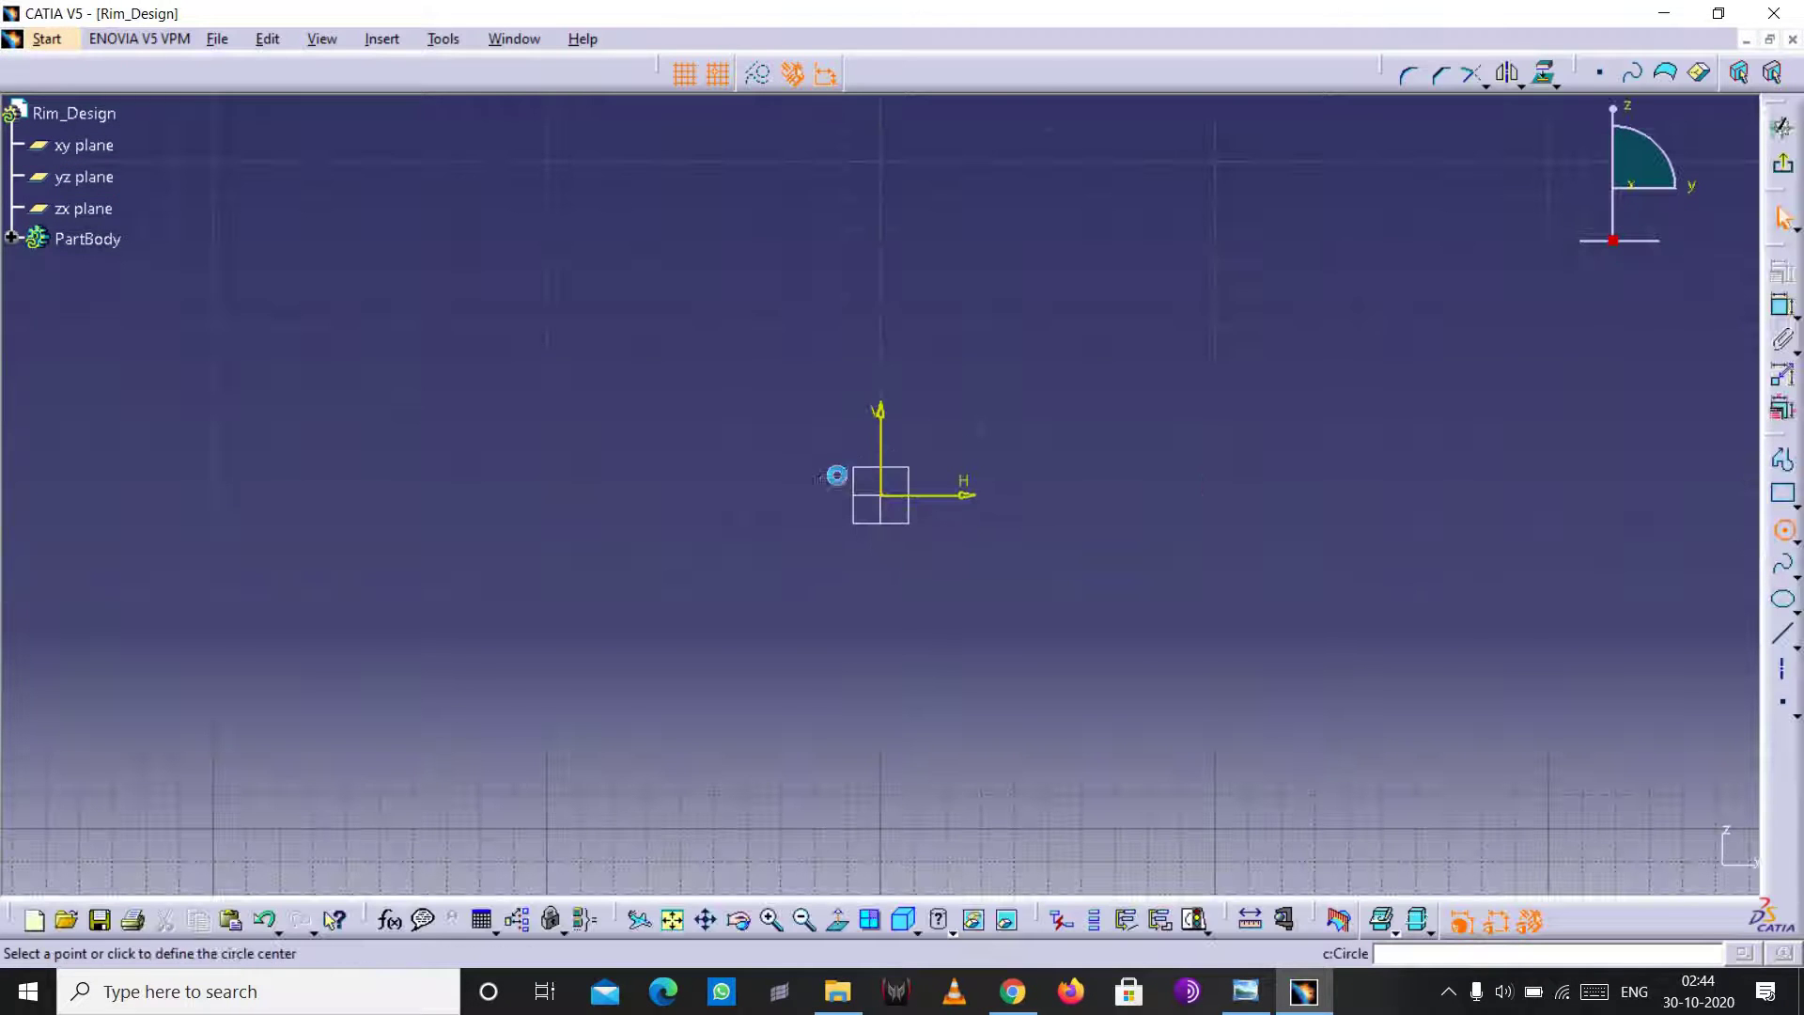
click(880, 495)
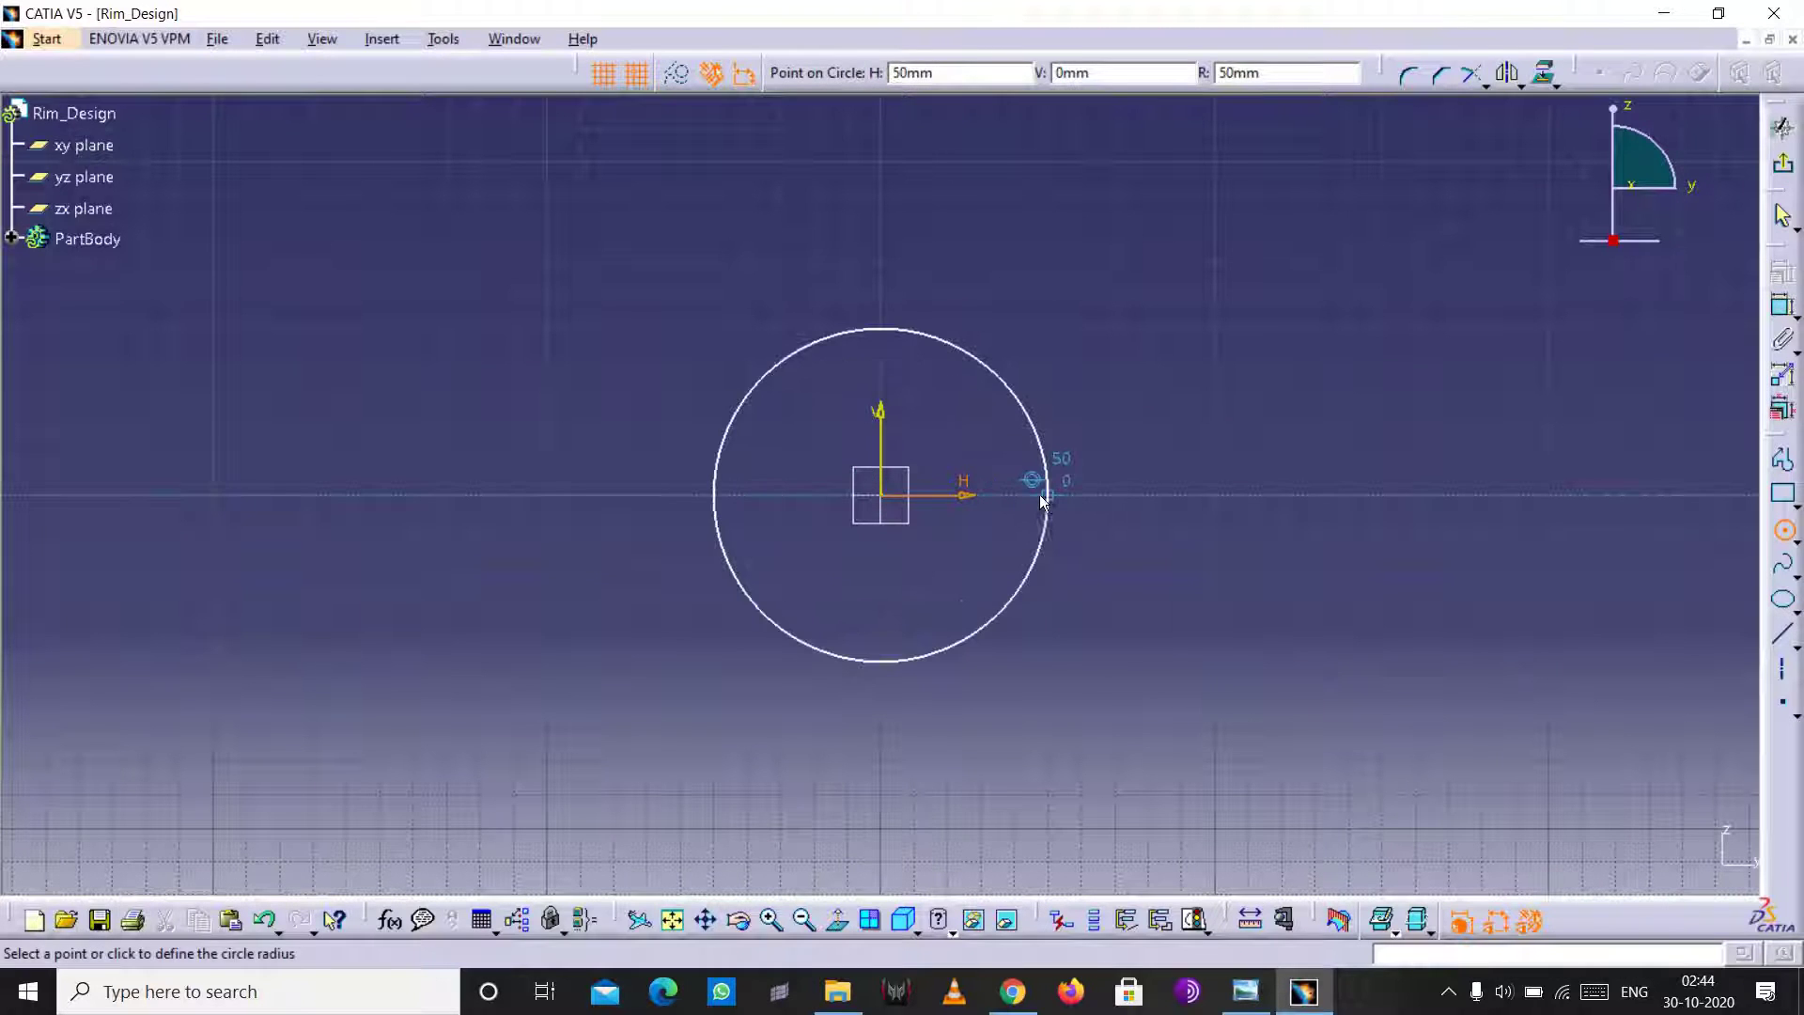
click(1043, 495)
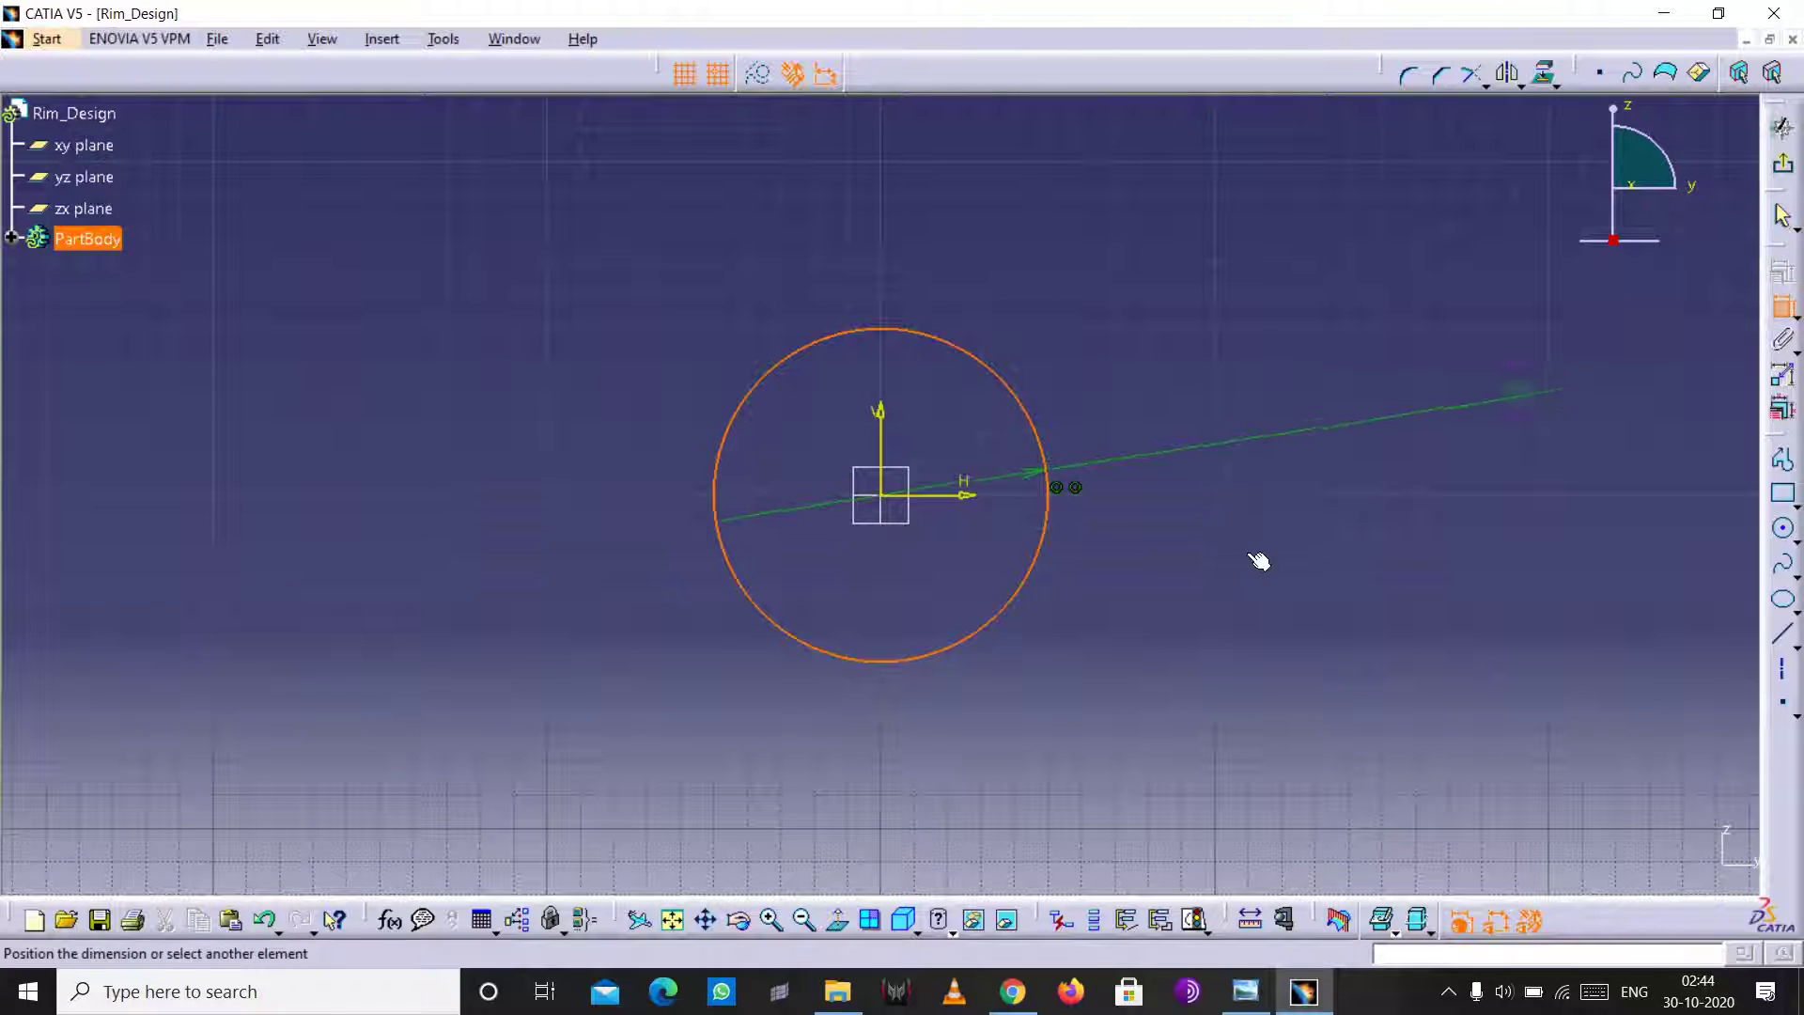
click(1245, 496)
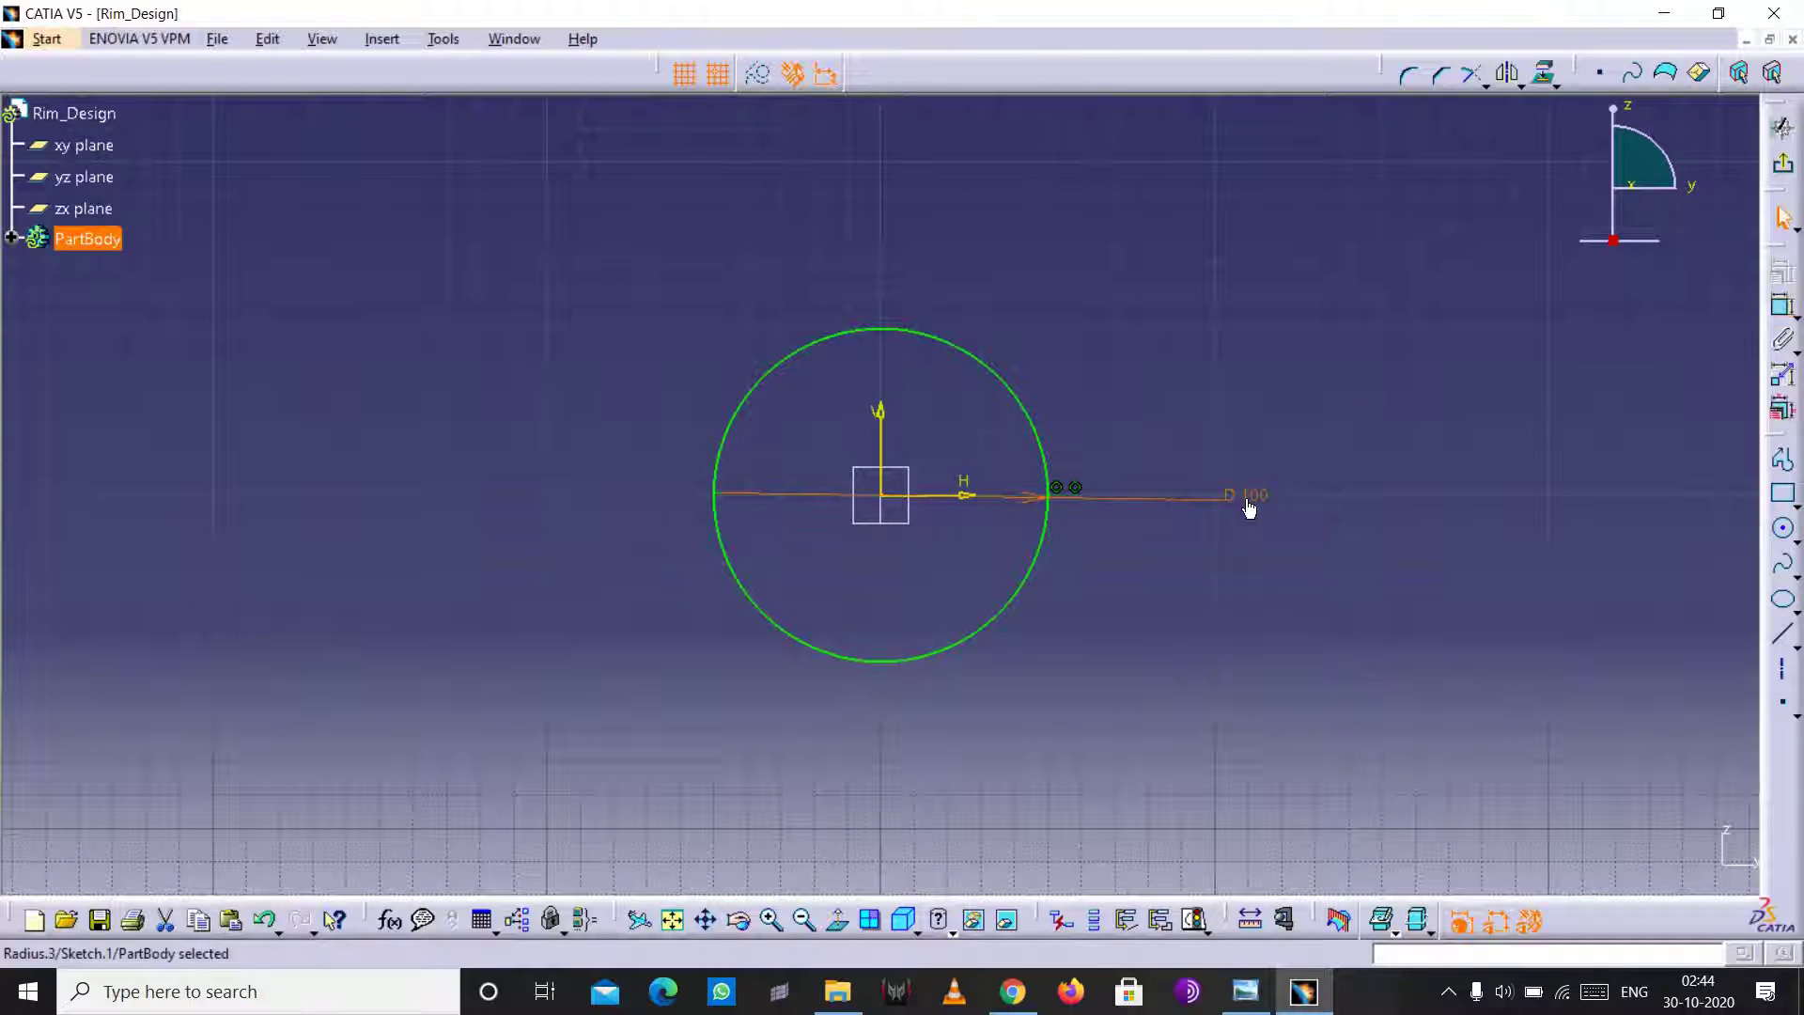
double_click(1247, 501)
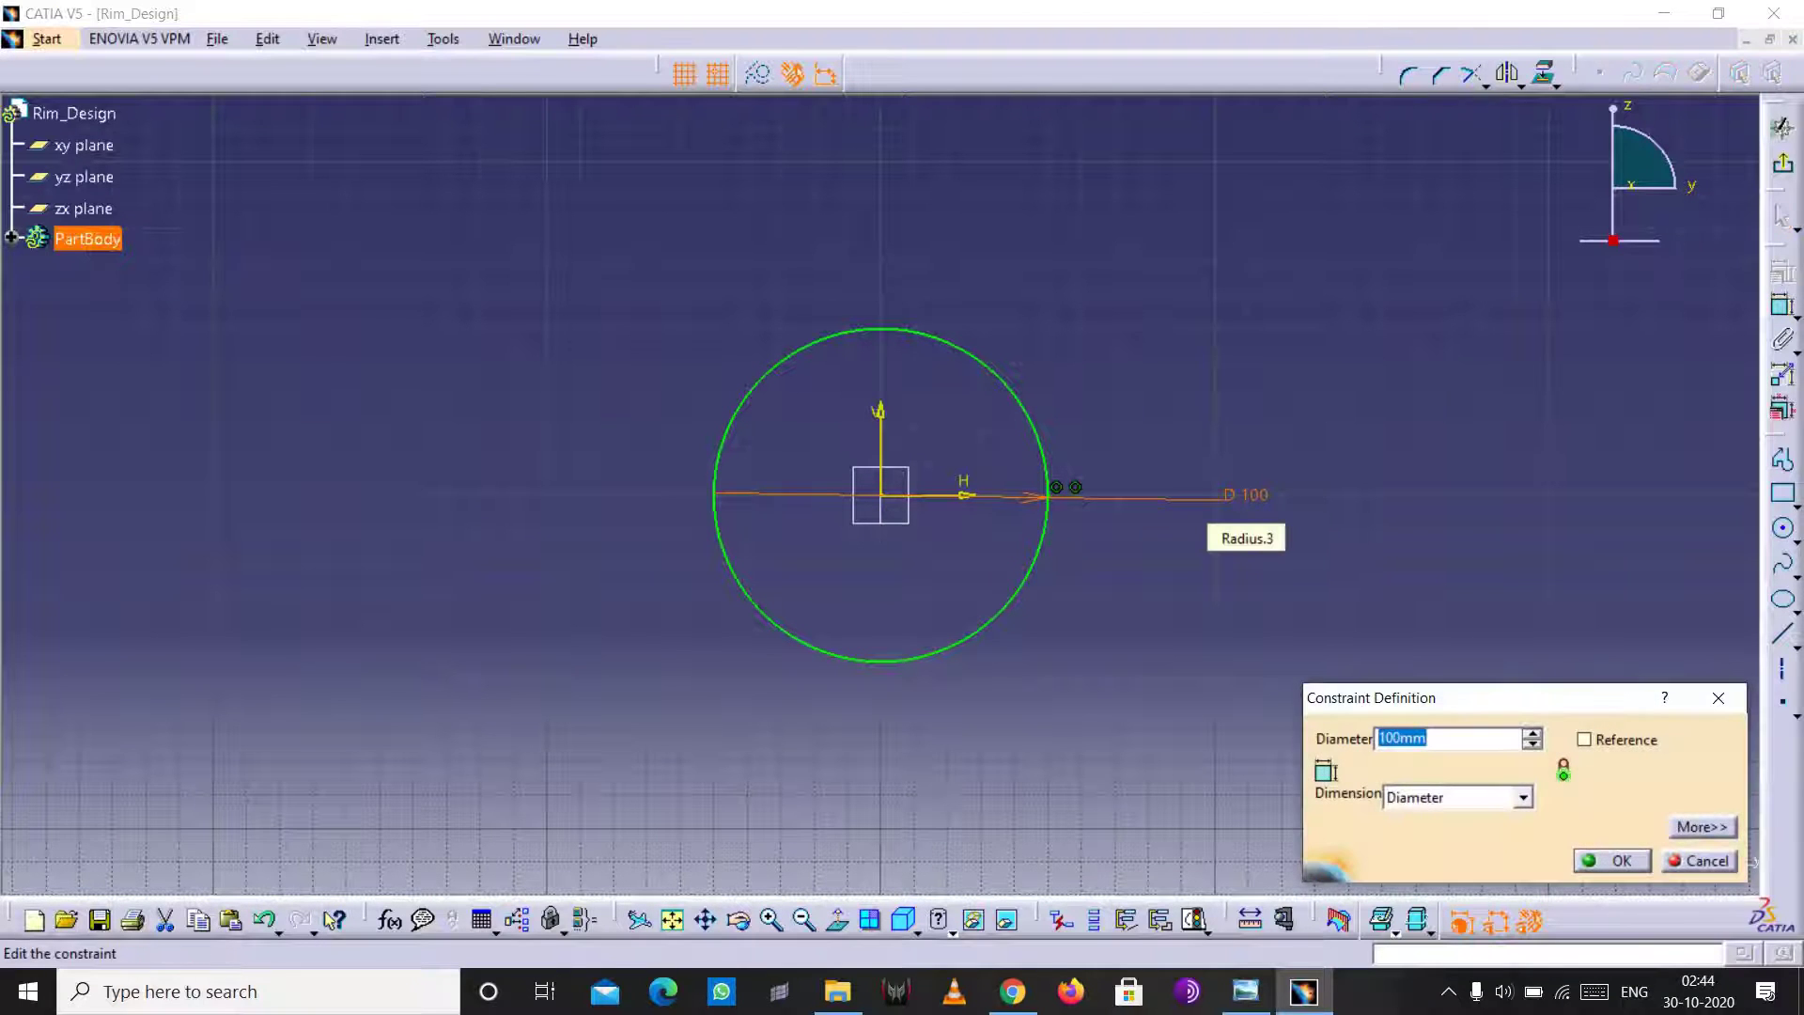
text(40)
key(Return)
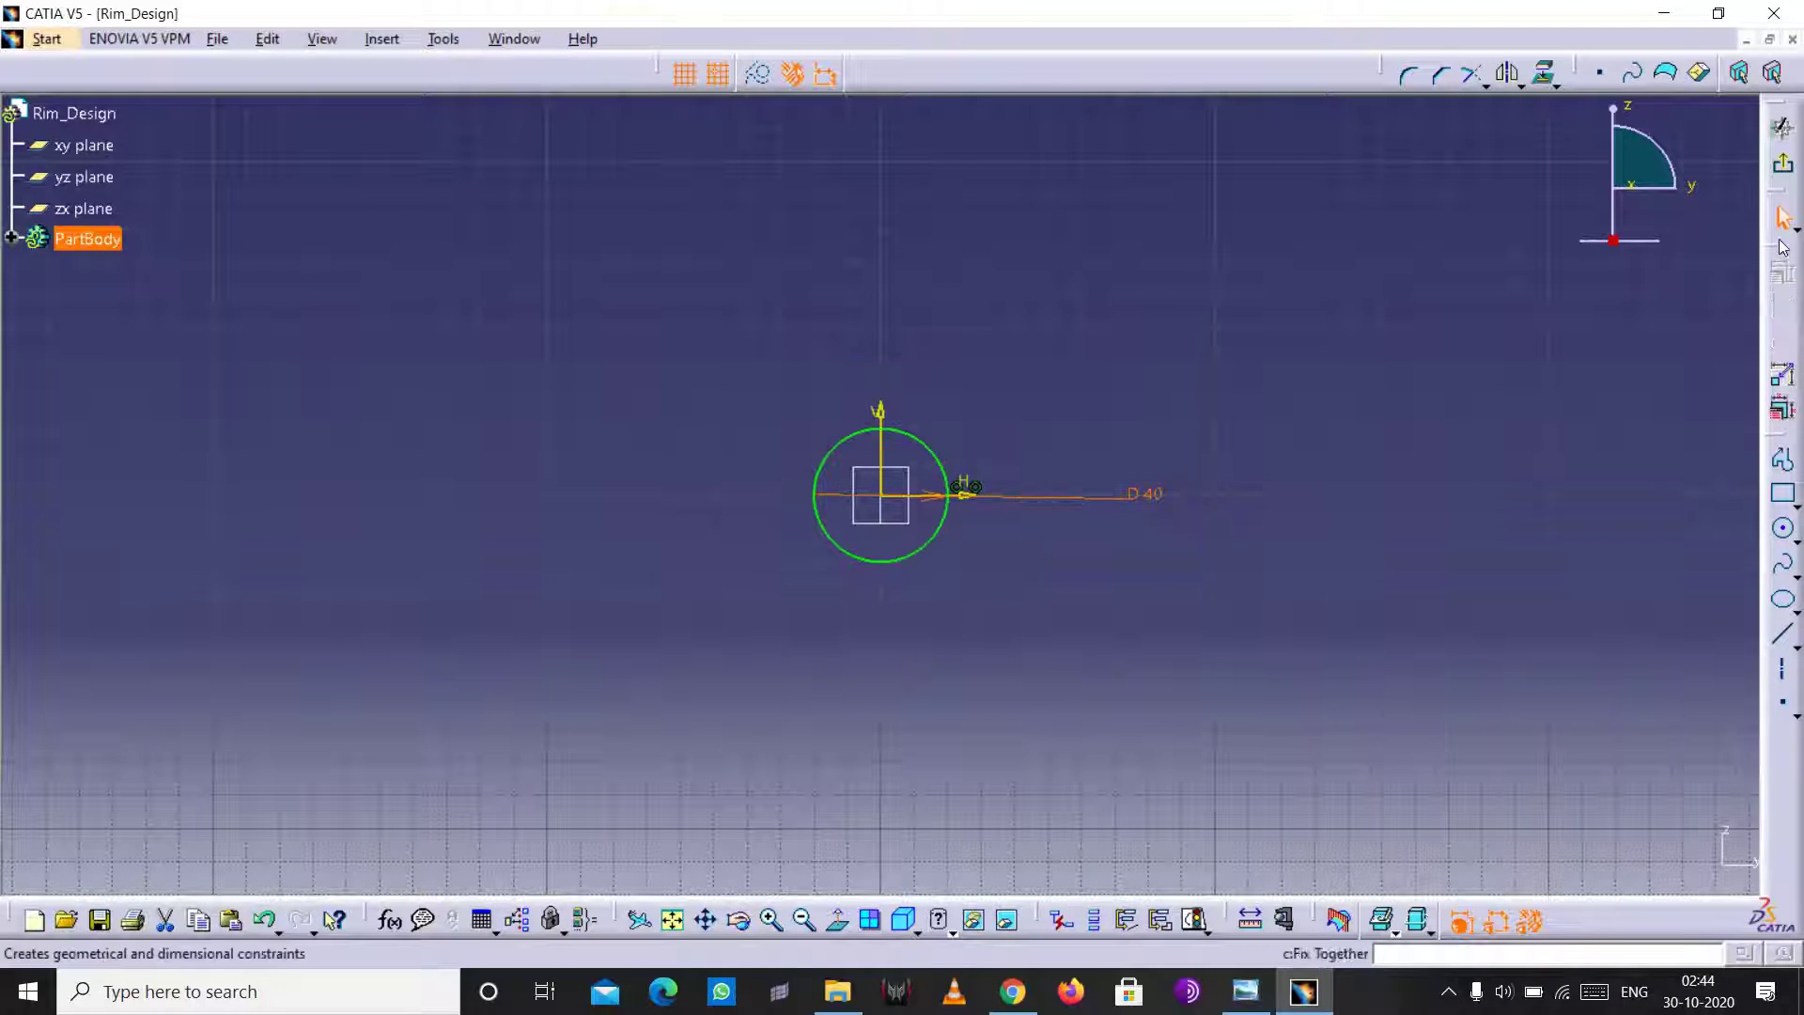
- Pad the circle 15 mm with mirrored extent into a cylinder
click(1782, 127)
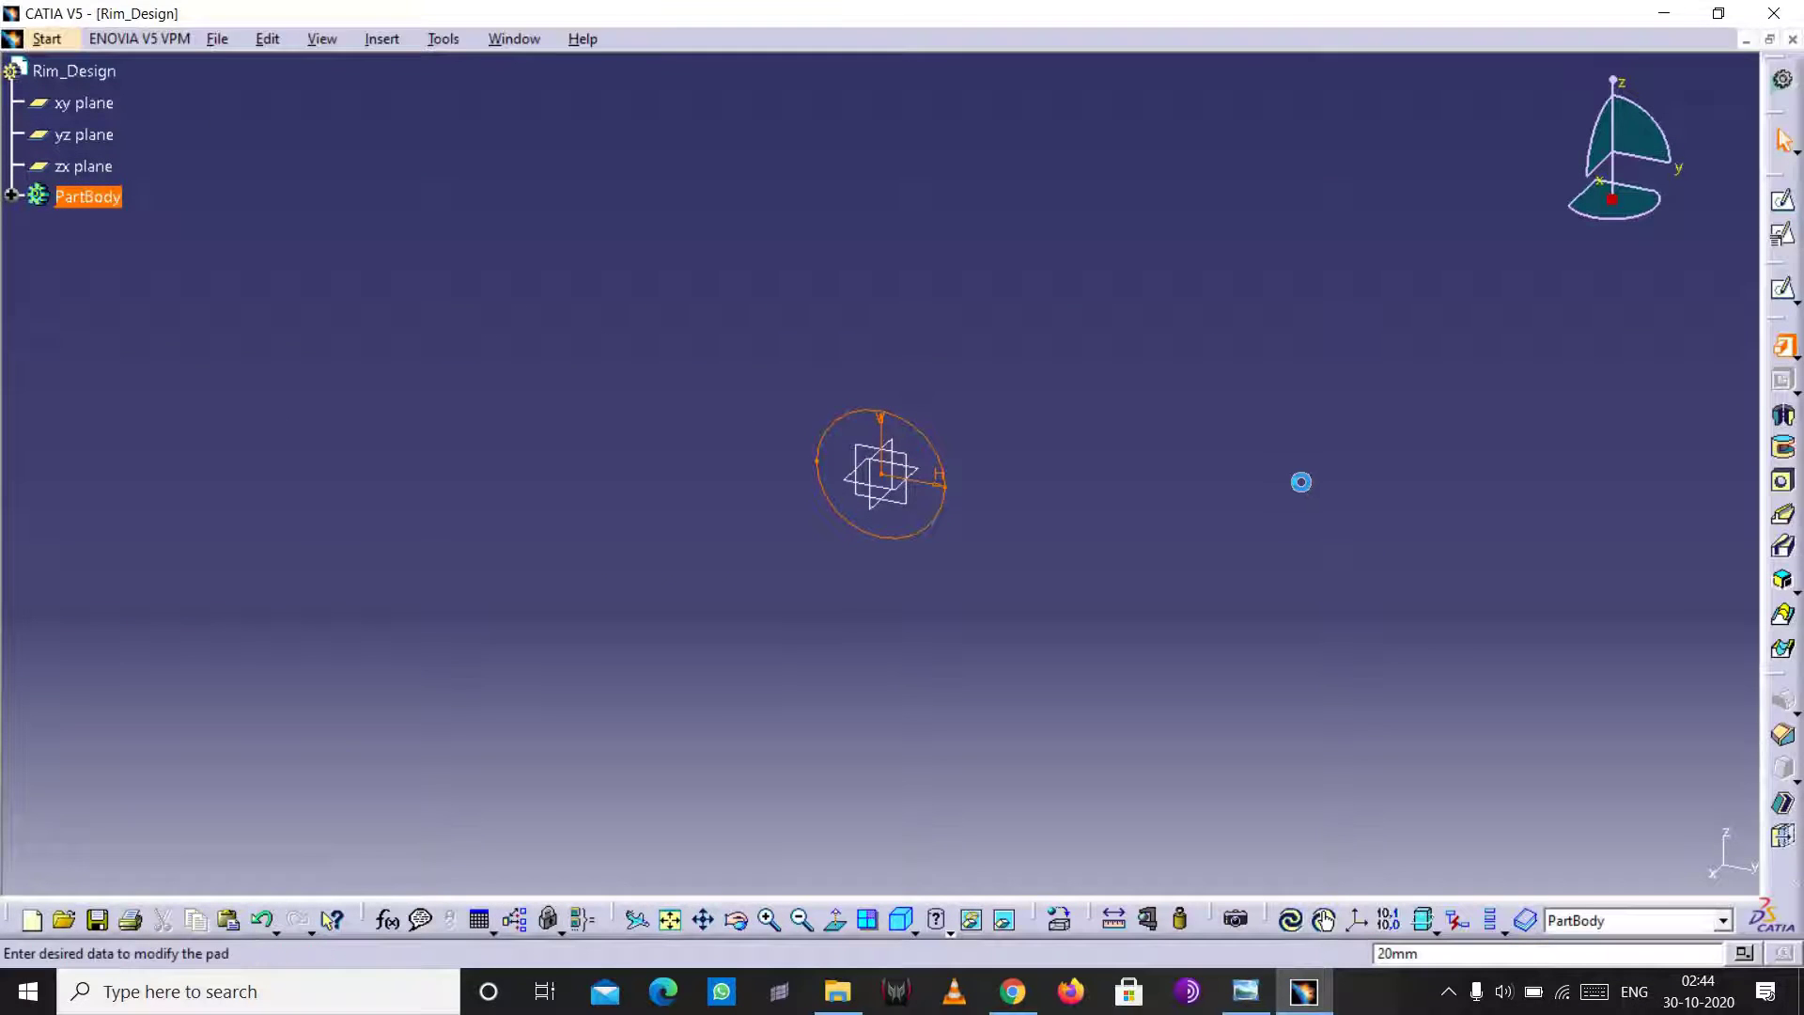
text(15)
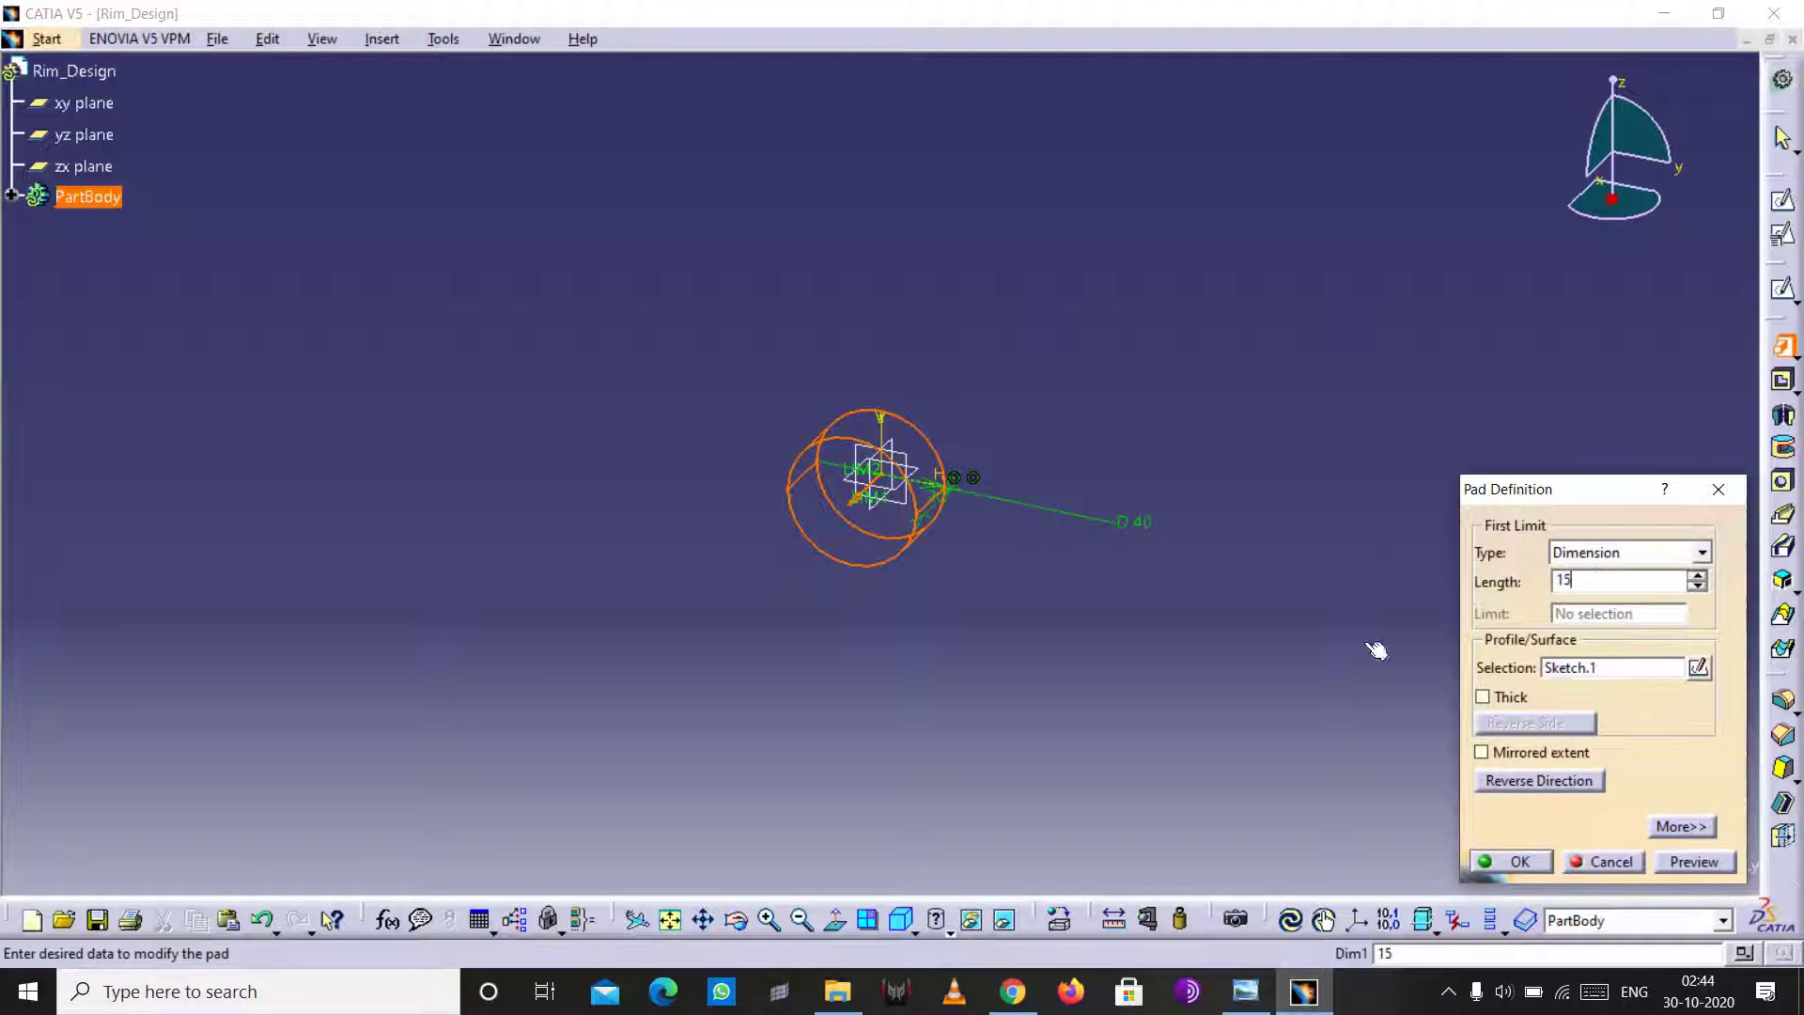
click(1522, 752)
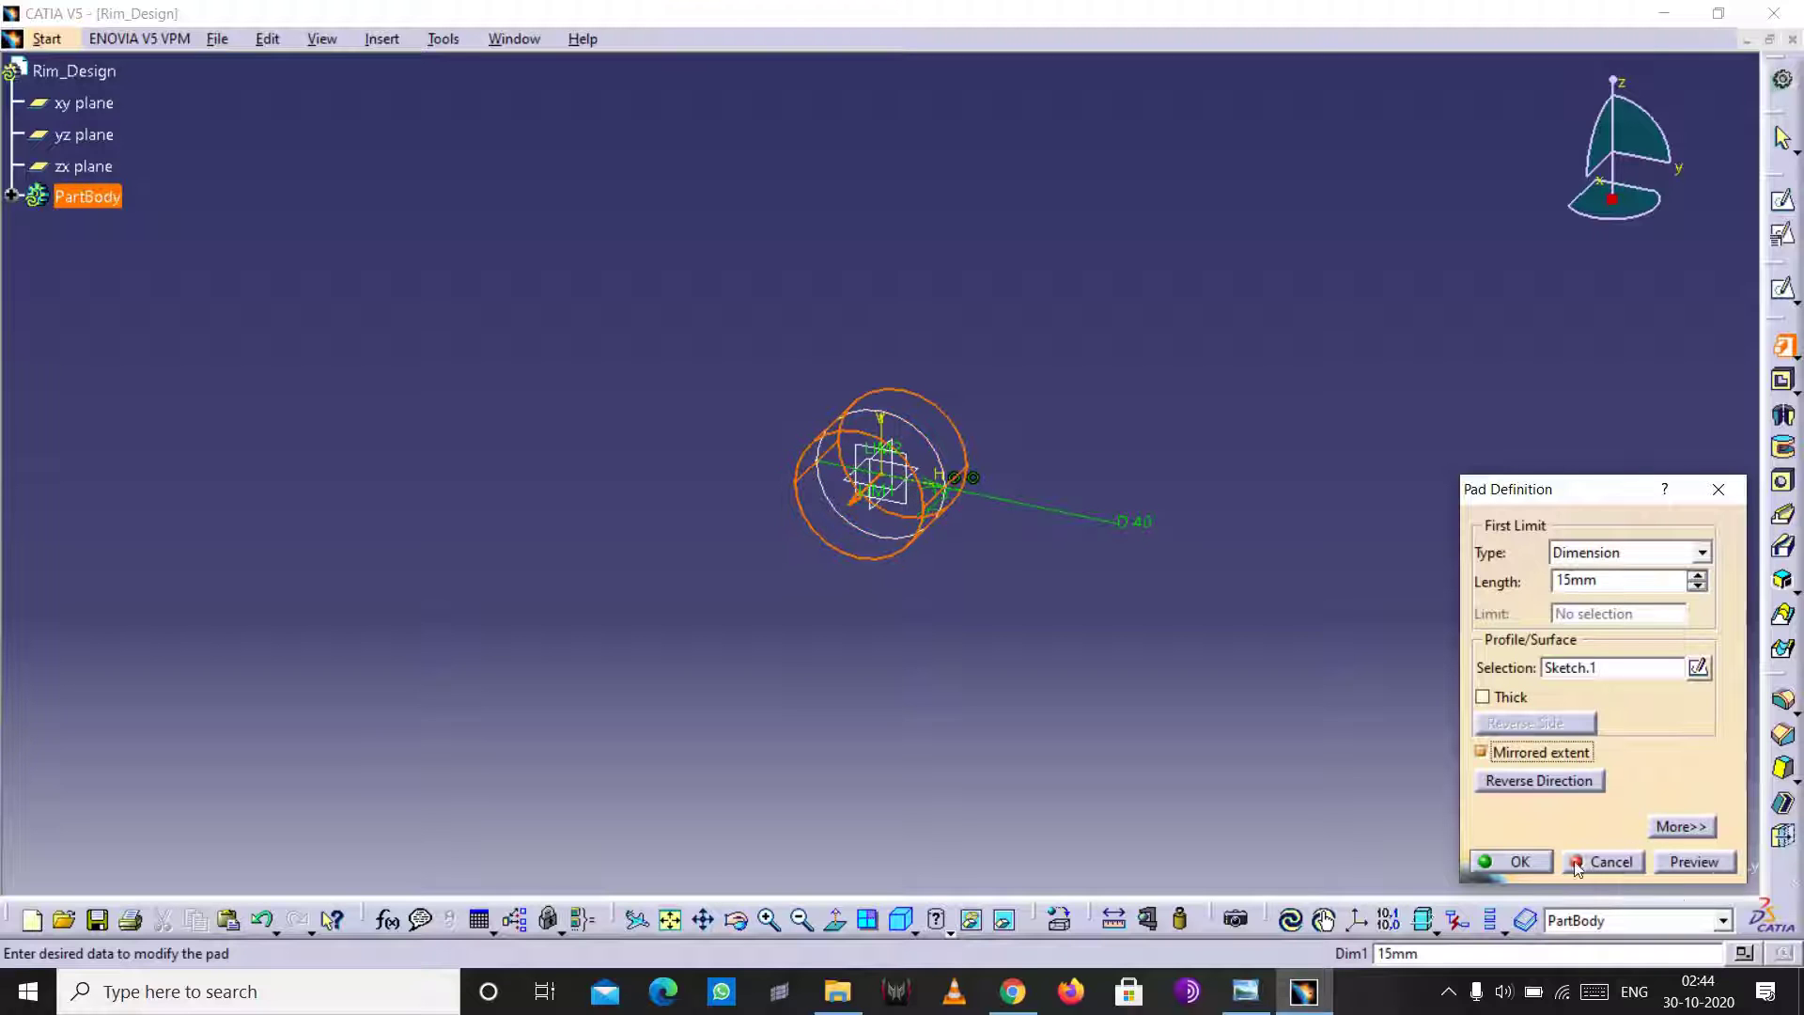
click(1513, 862)
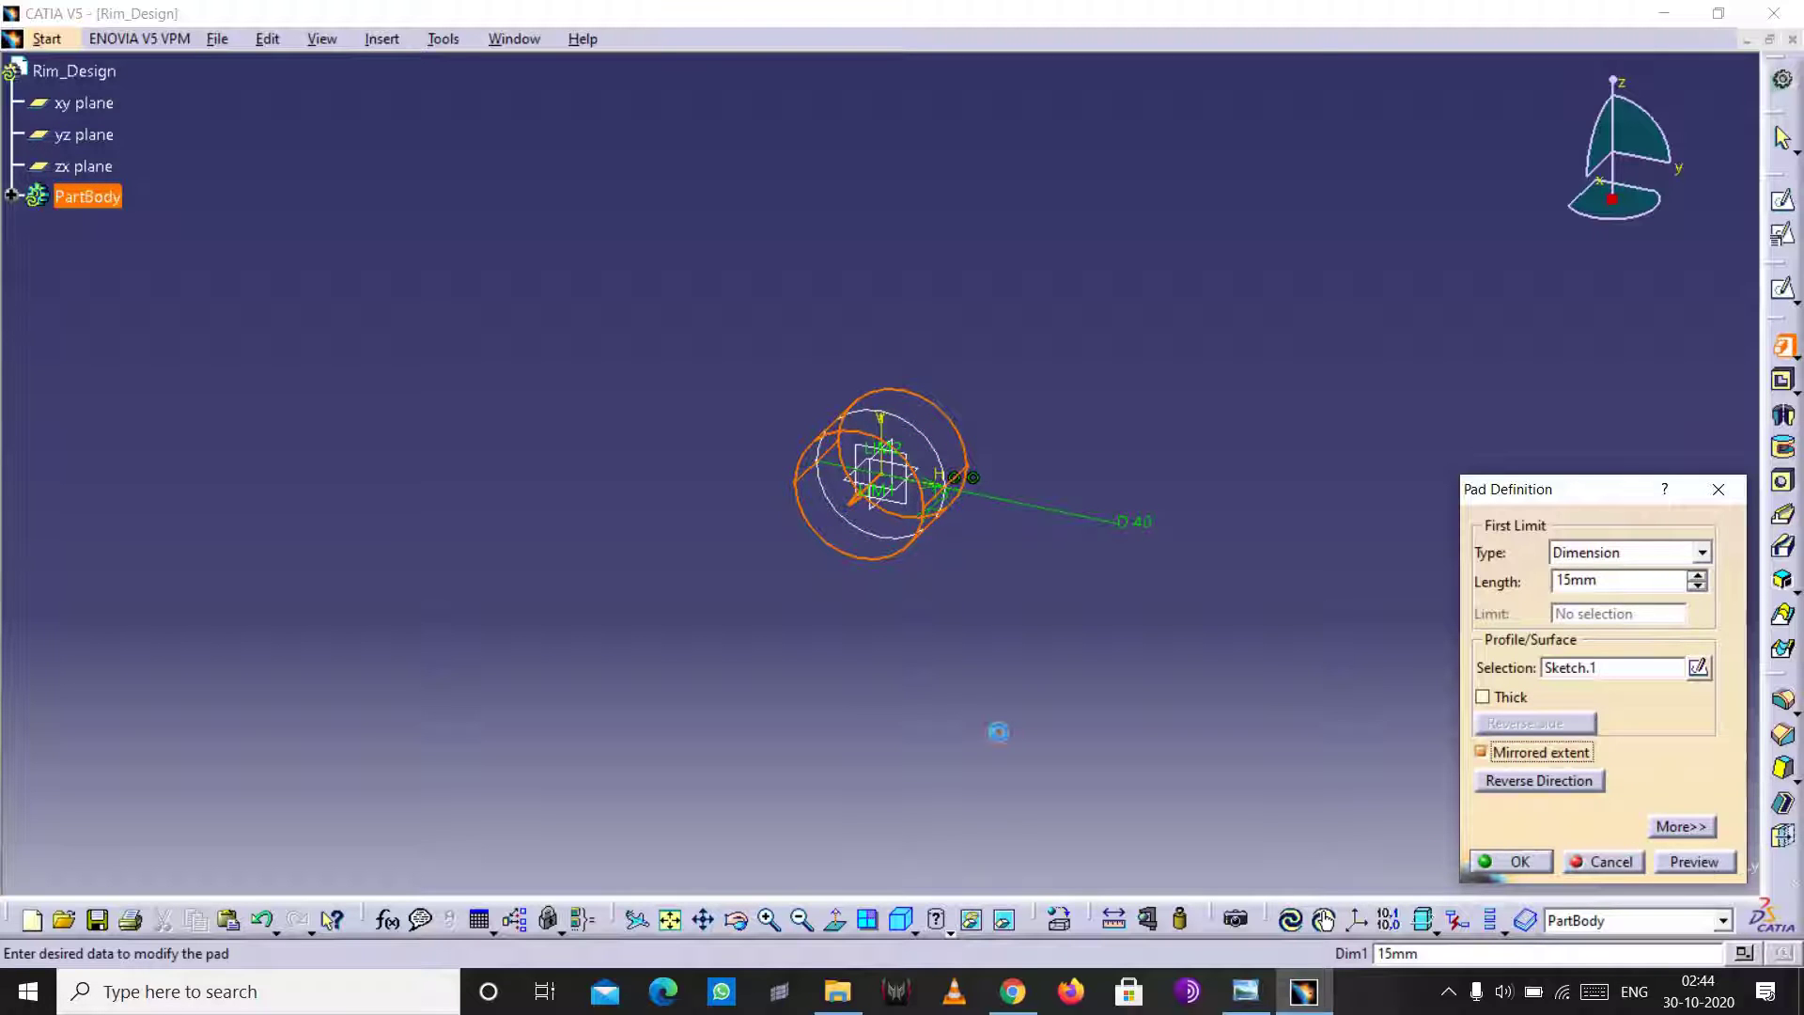
click(902, 572)
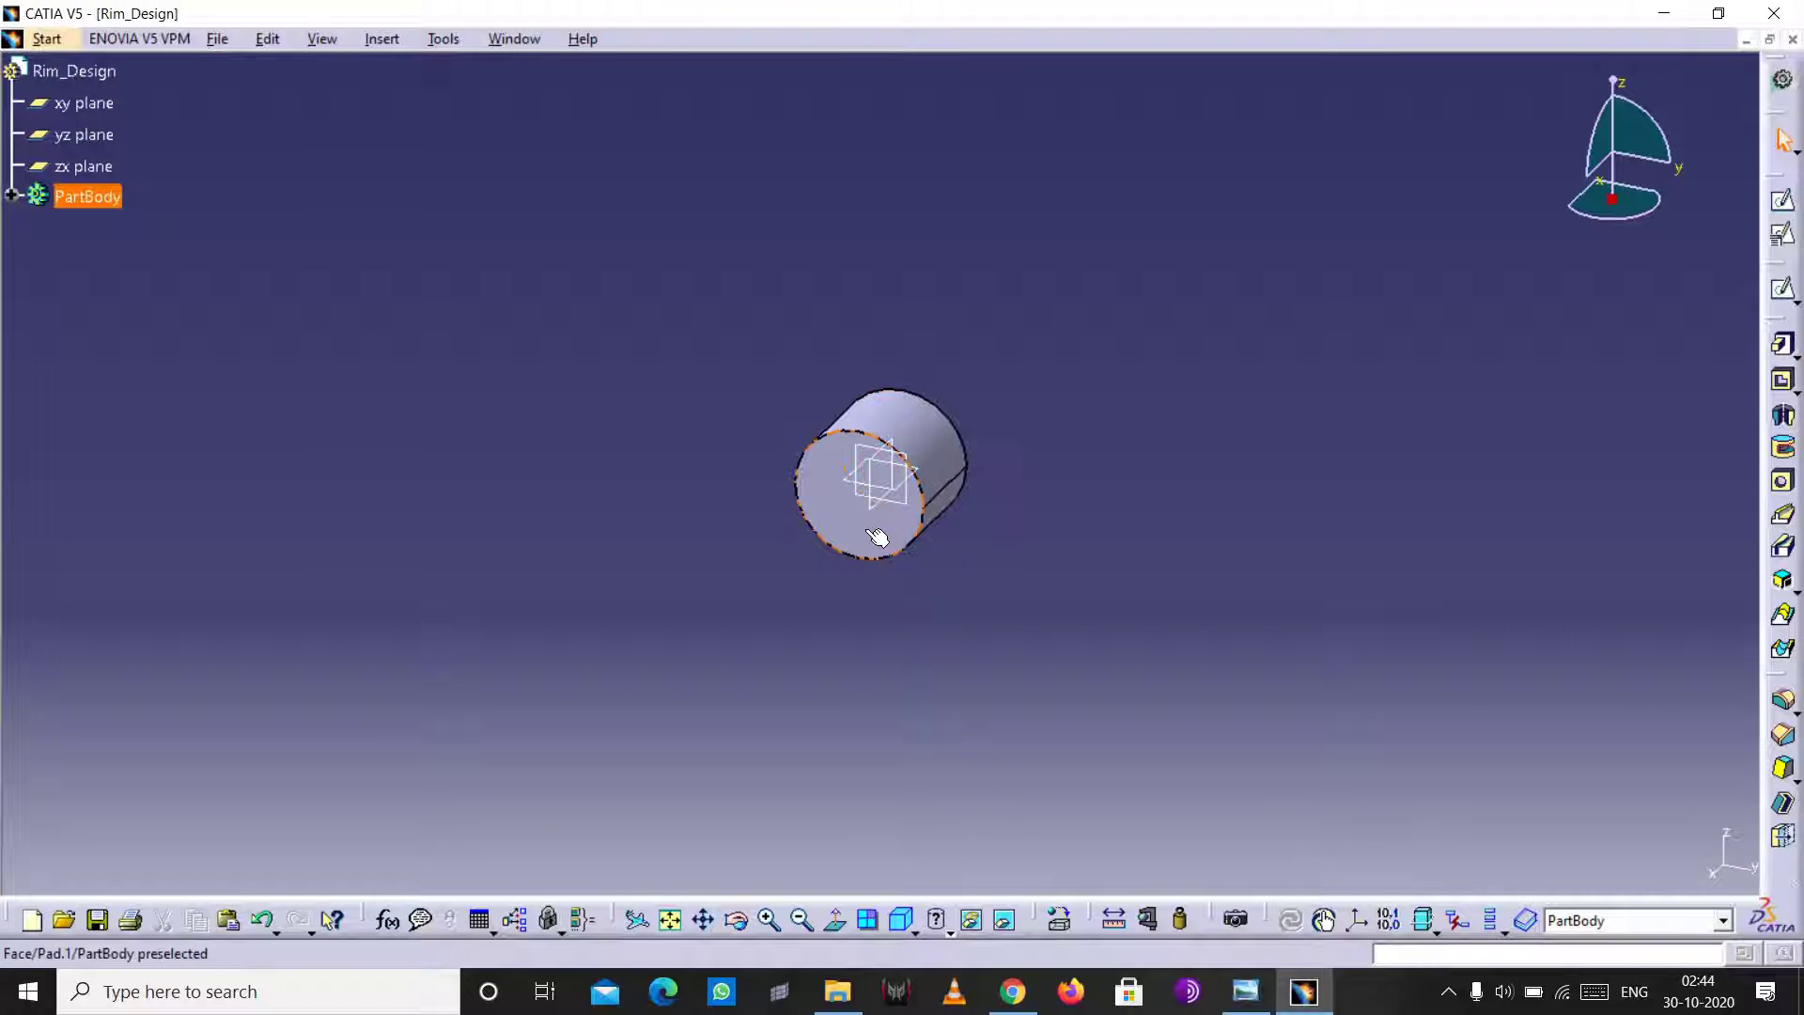
- On the cylinder's front face, sketch a 150 mm diameter circle at the origin
click(1782, 200)
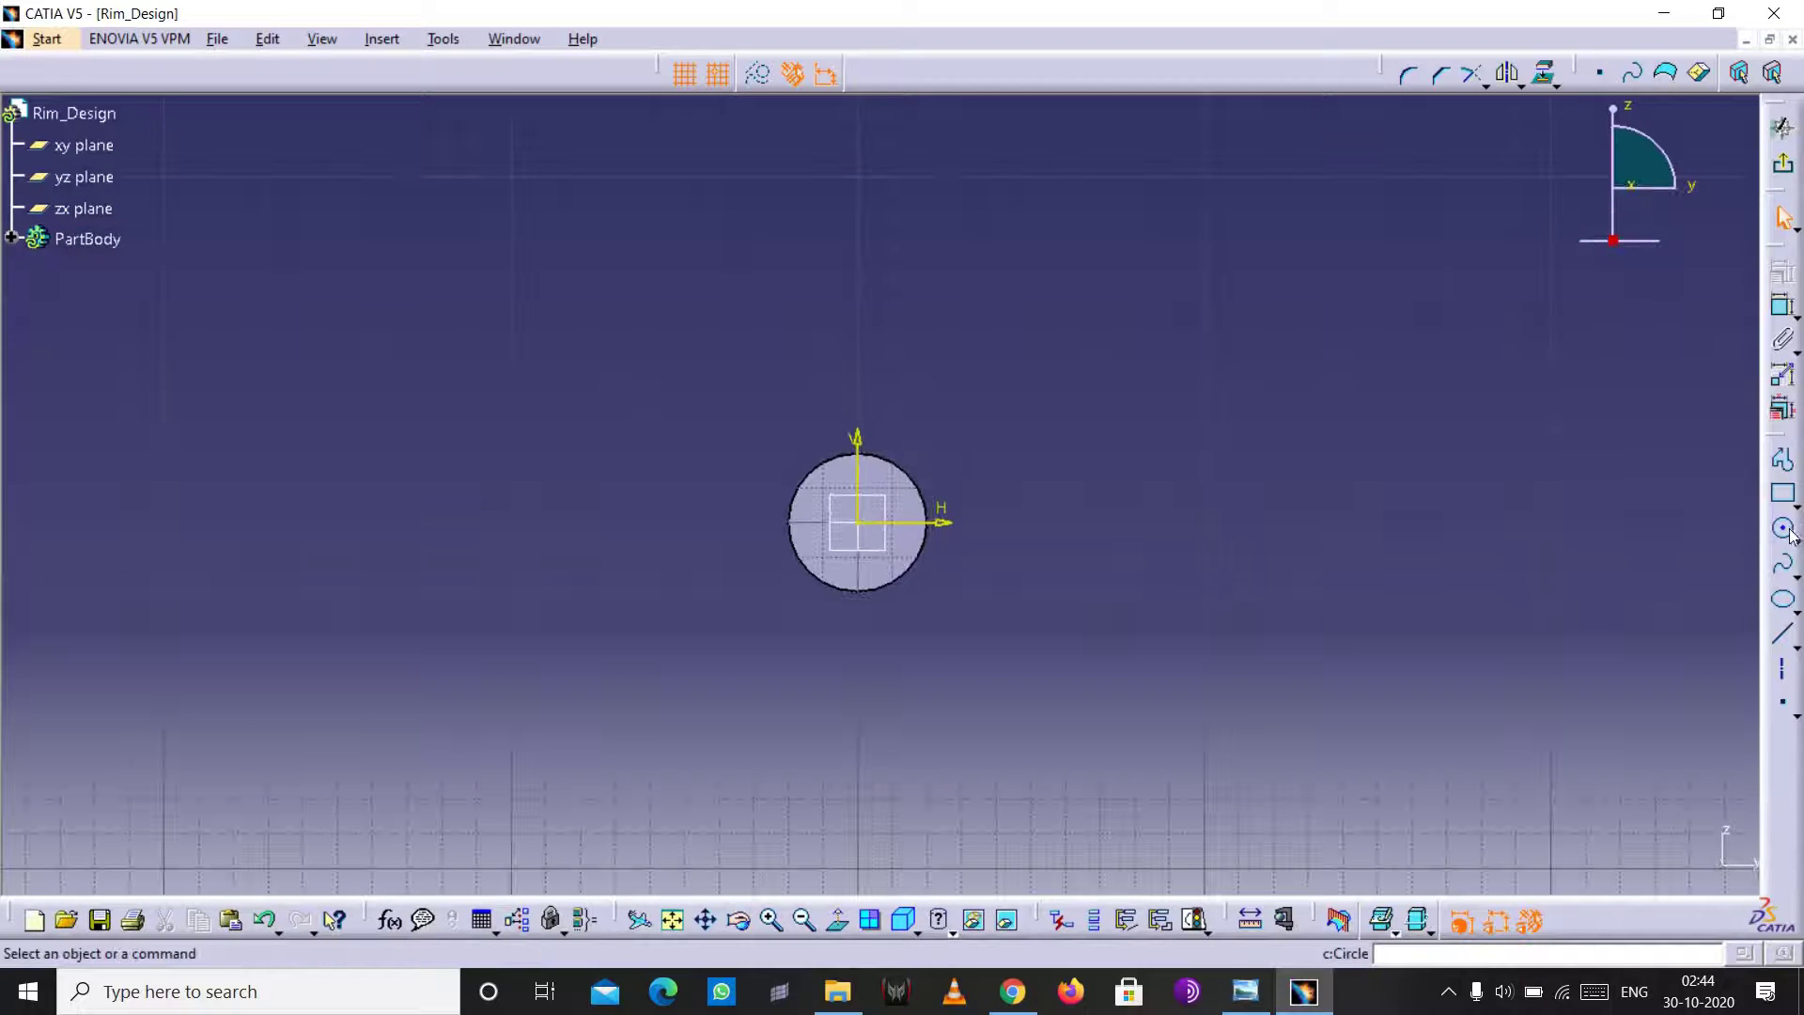
click(1785, 529)
click(858, 523)
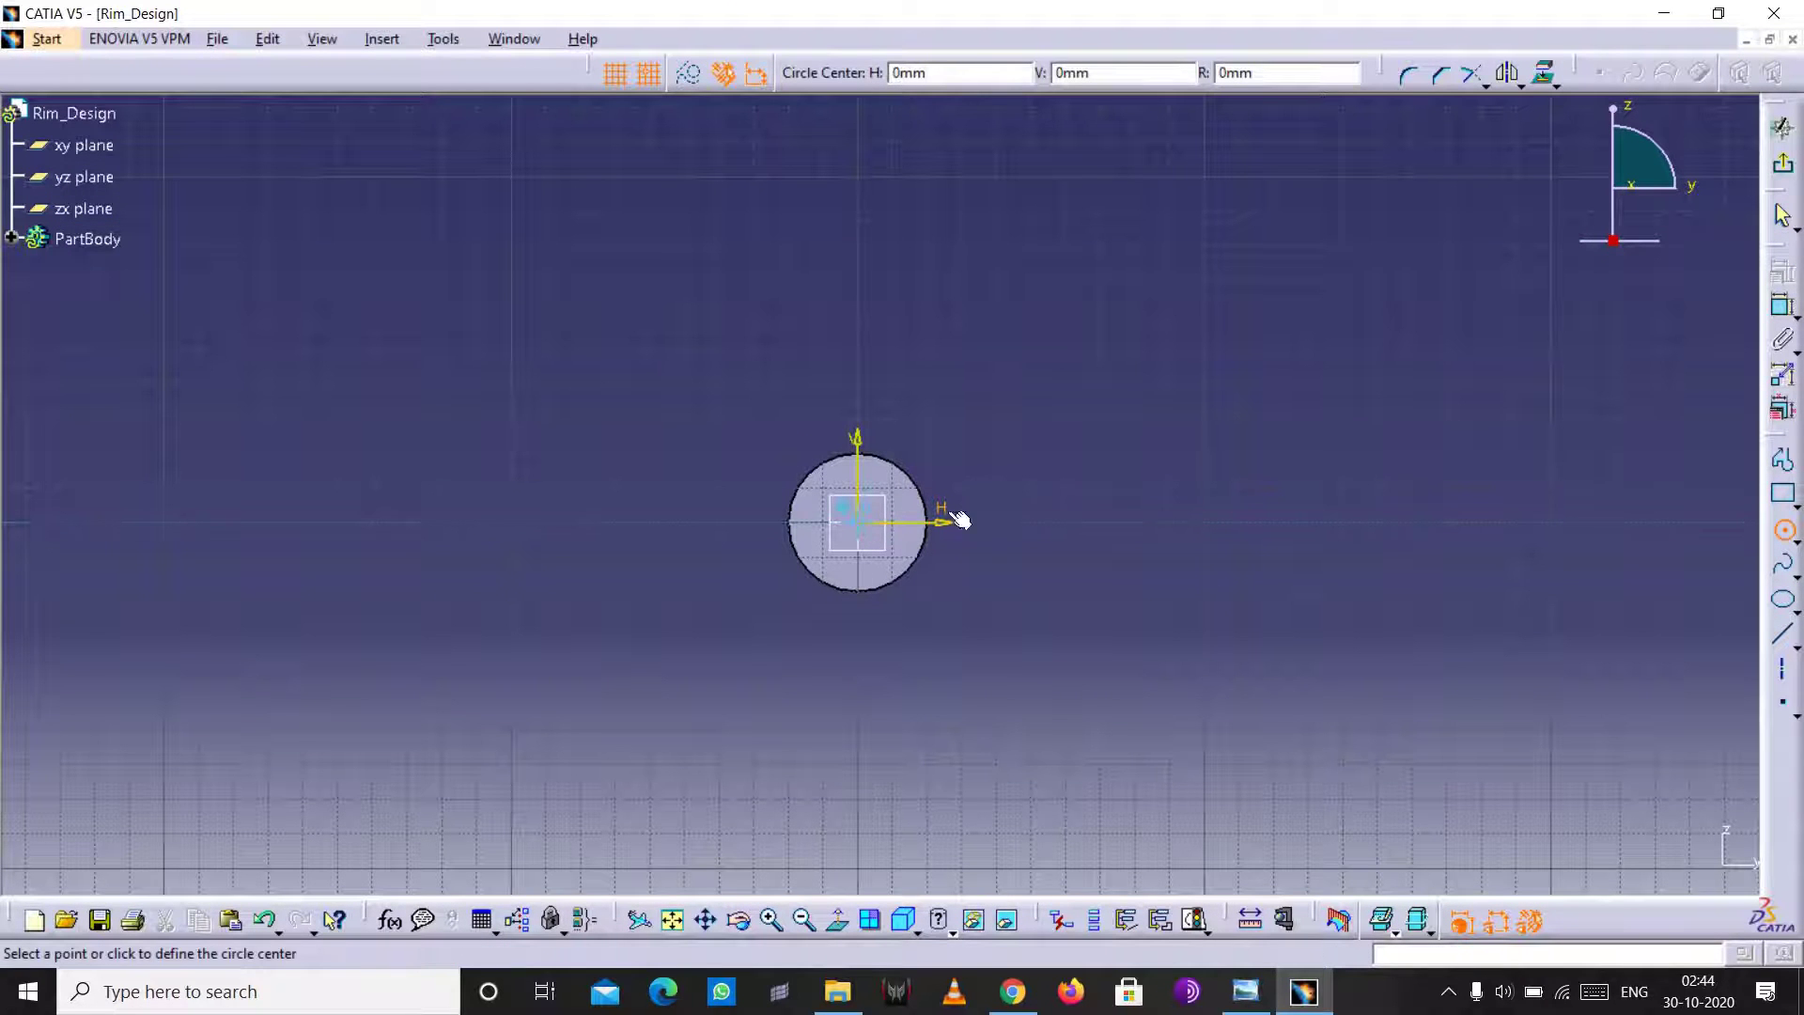
click(1062, 511)
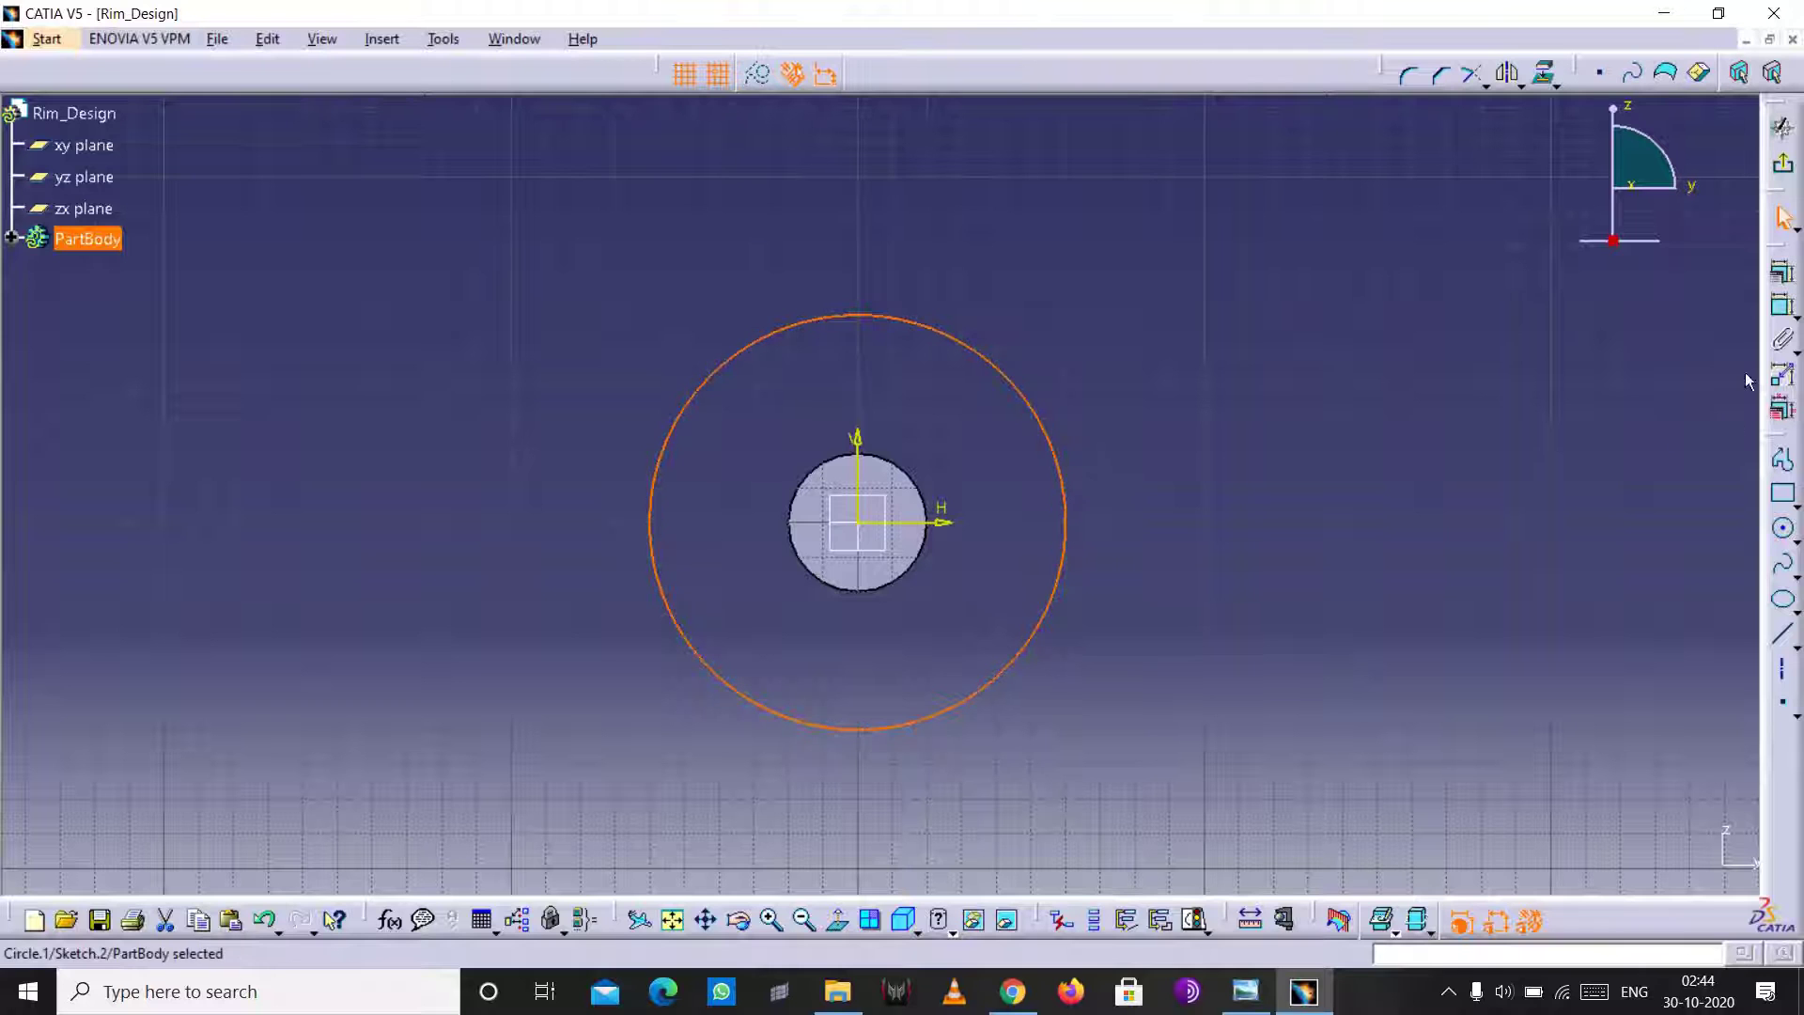
click(1783, 308)
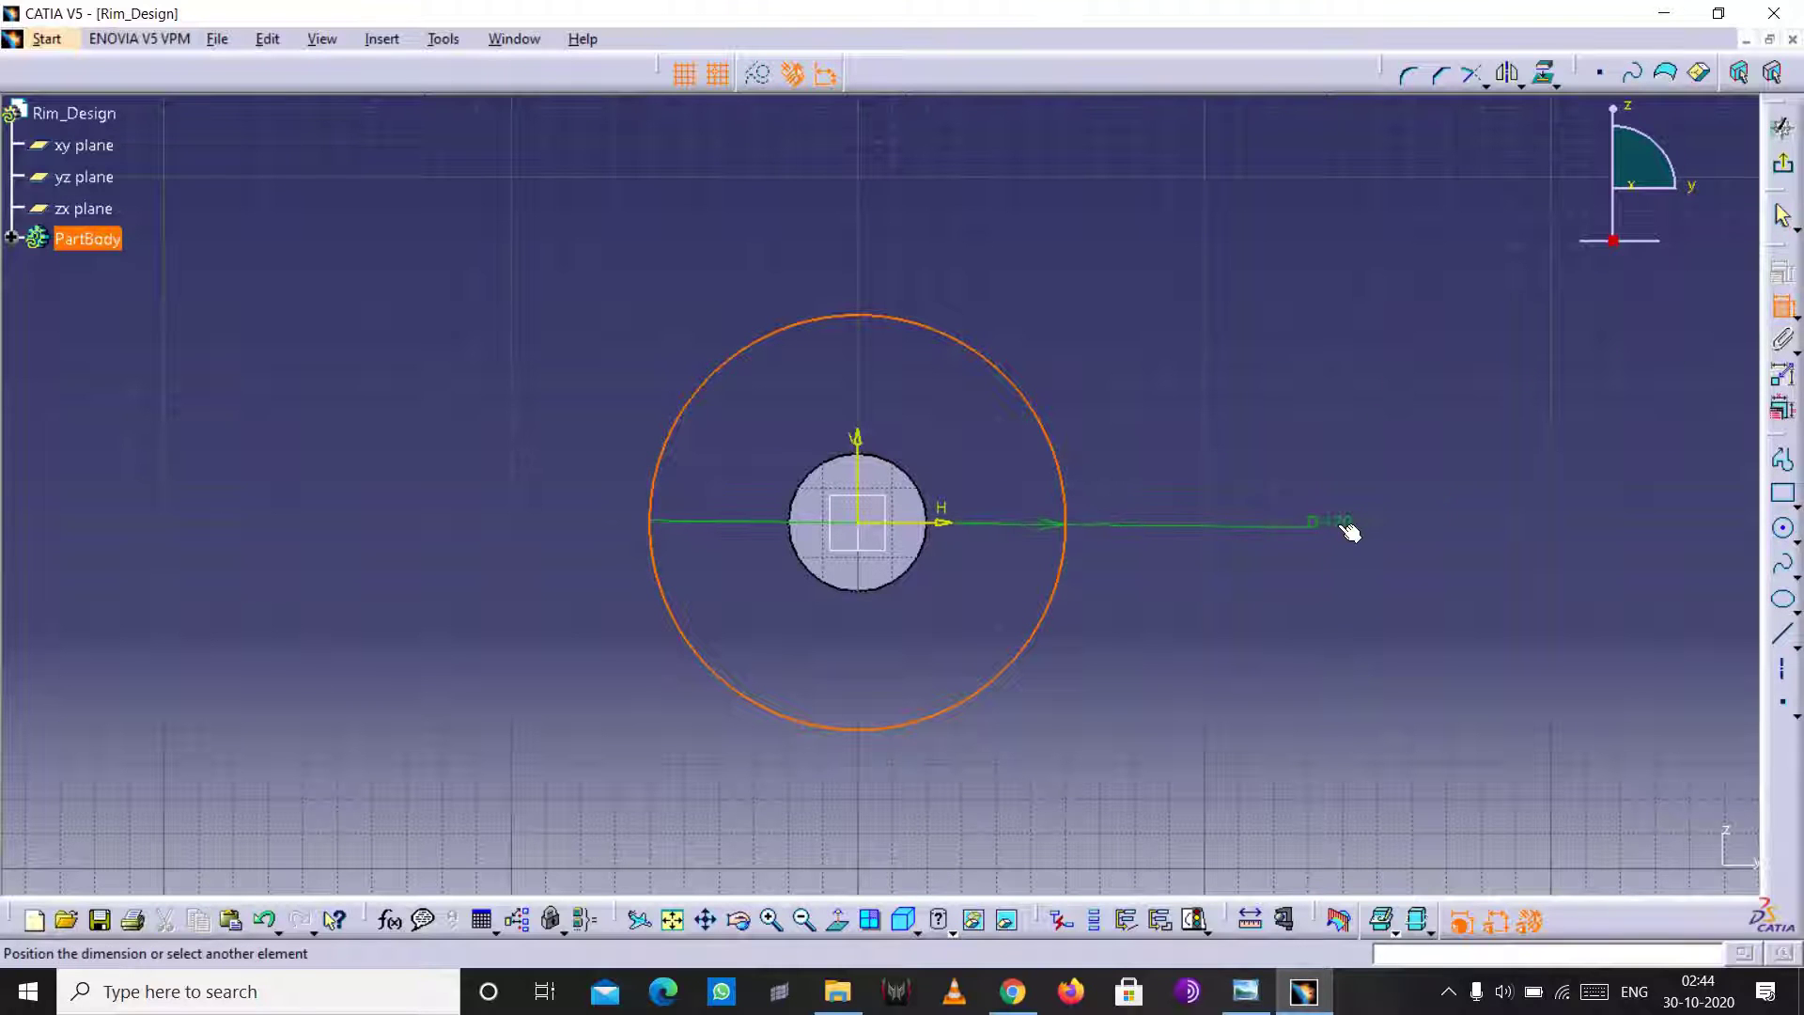
click(1347, 522)
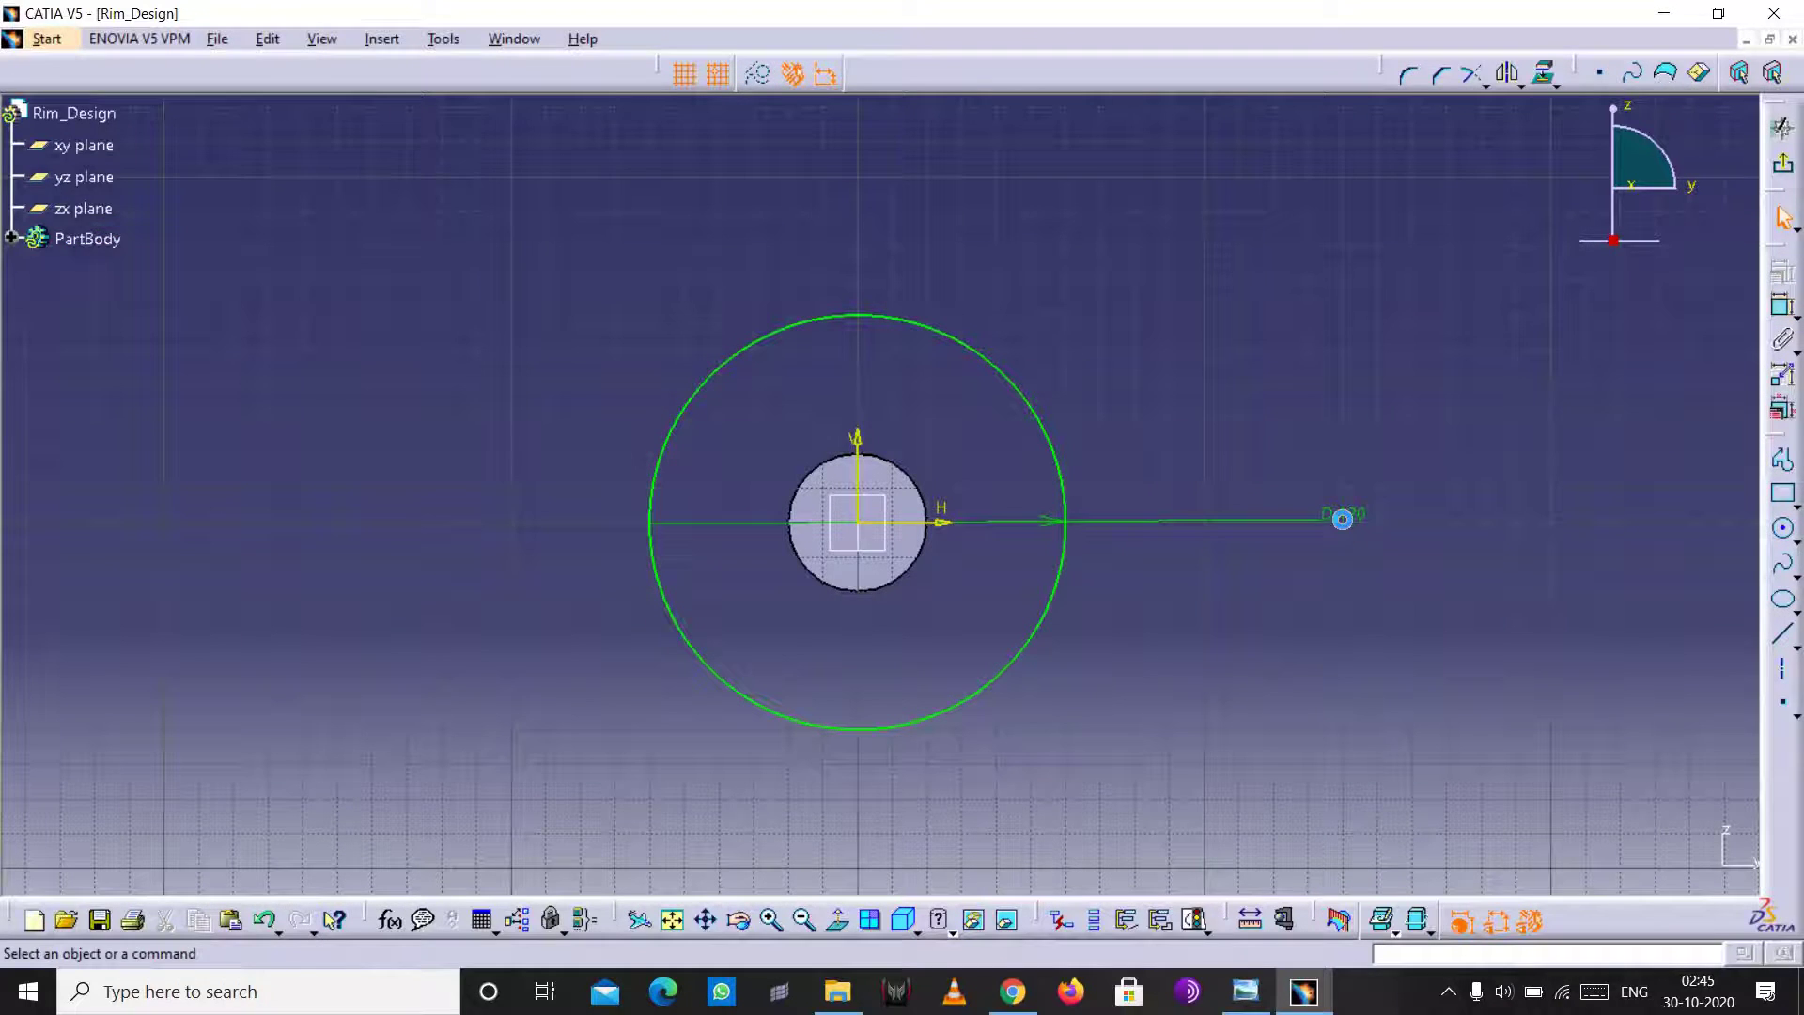
double_click(1342, 519)
text(150mm)
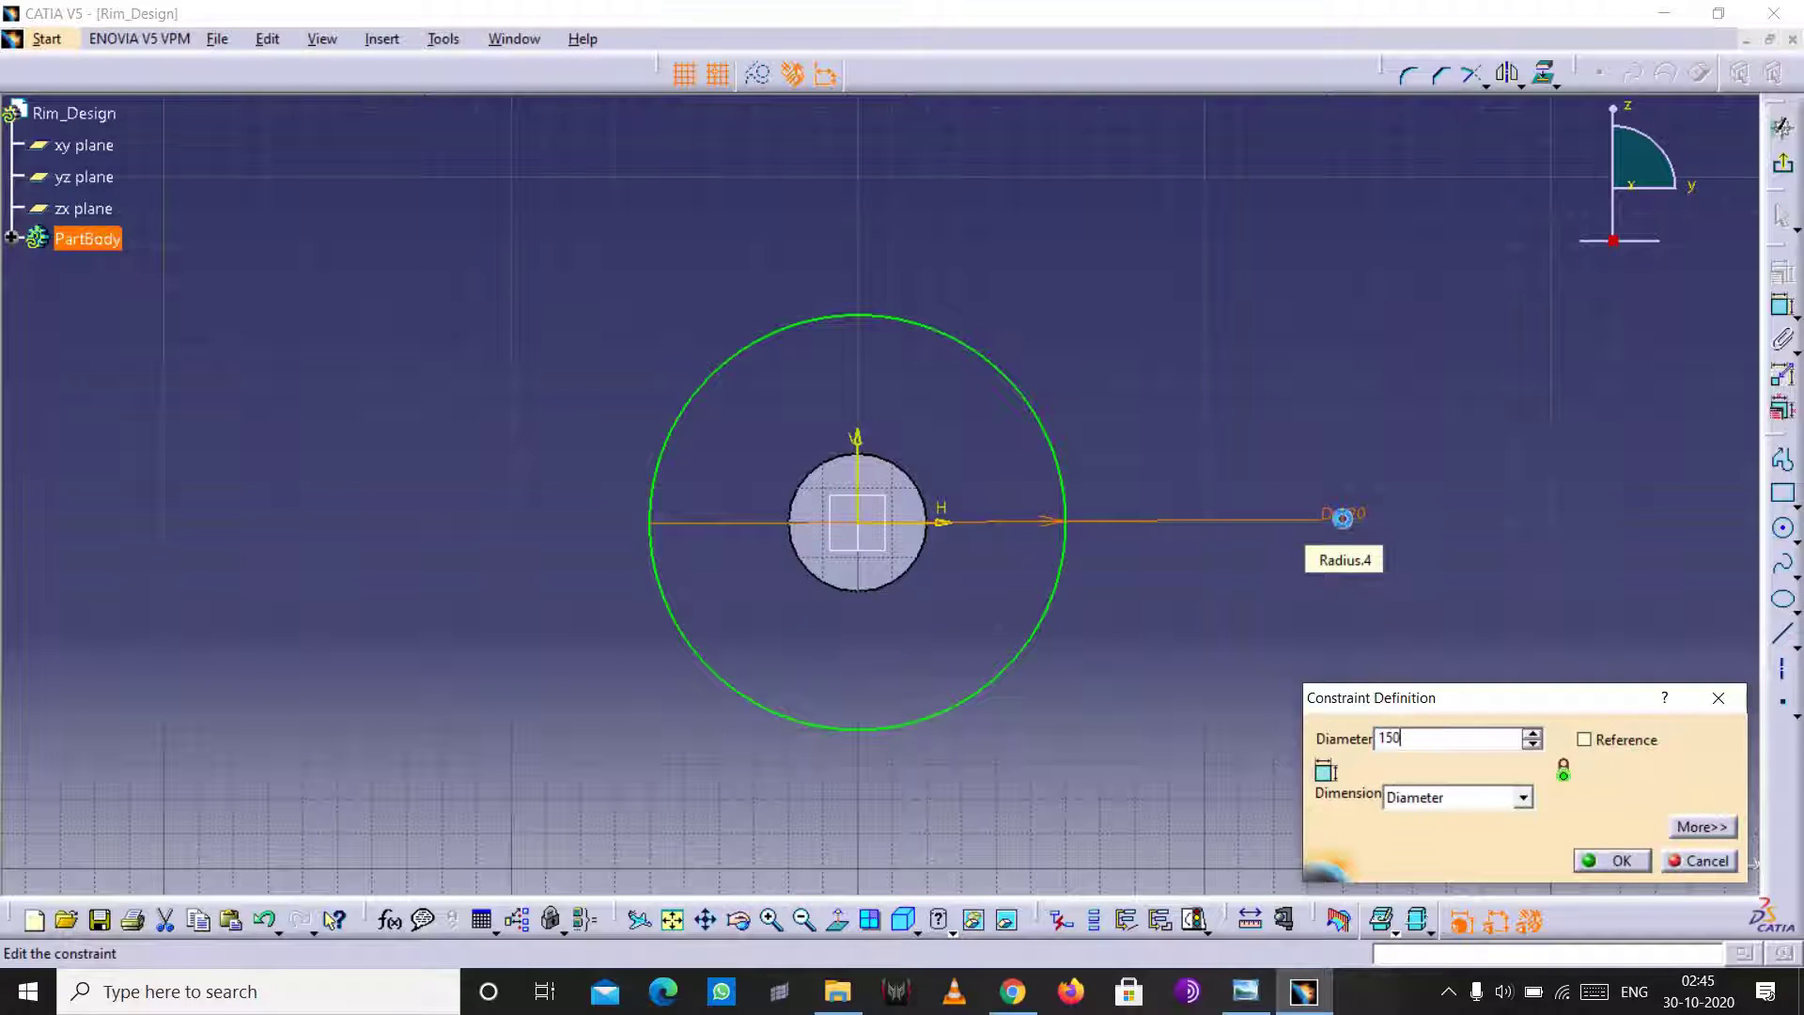
key(Return)
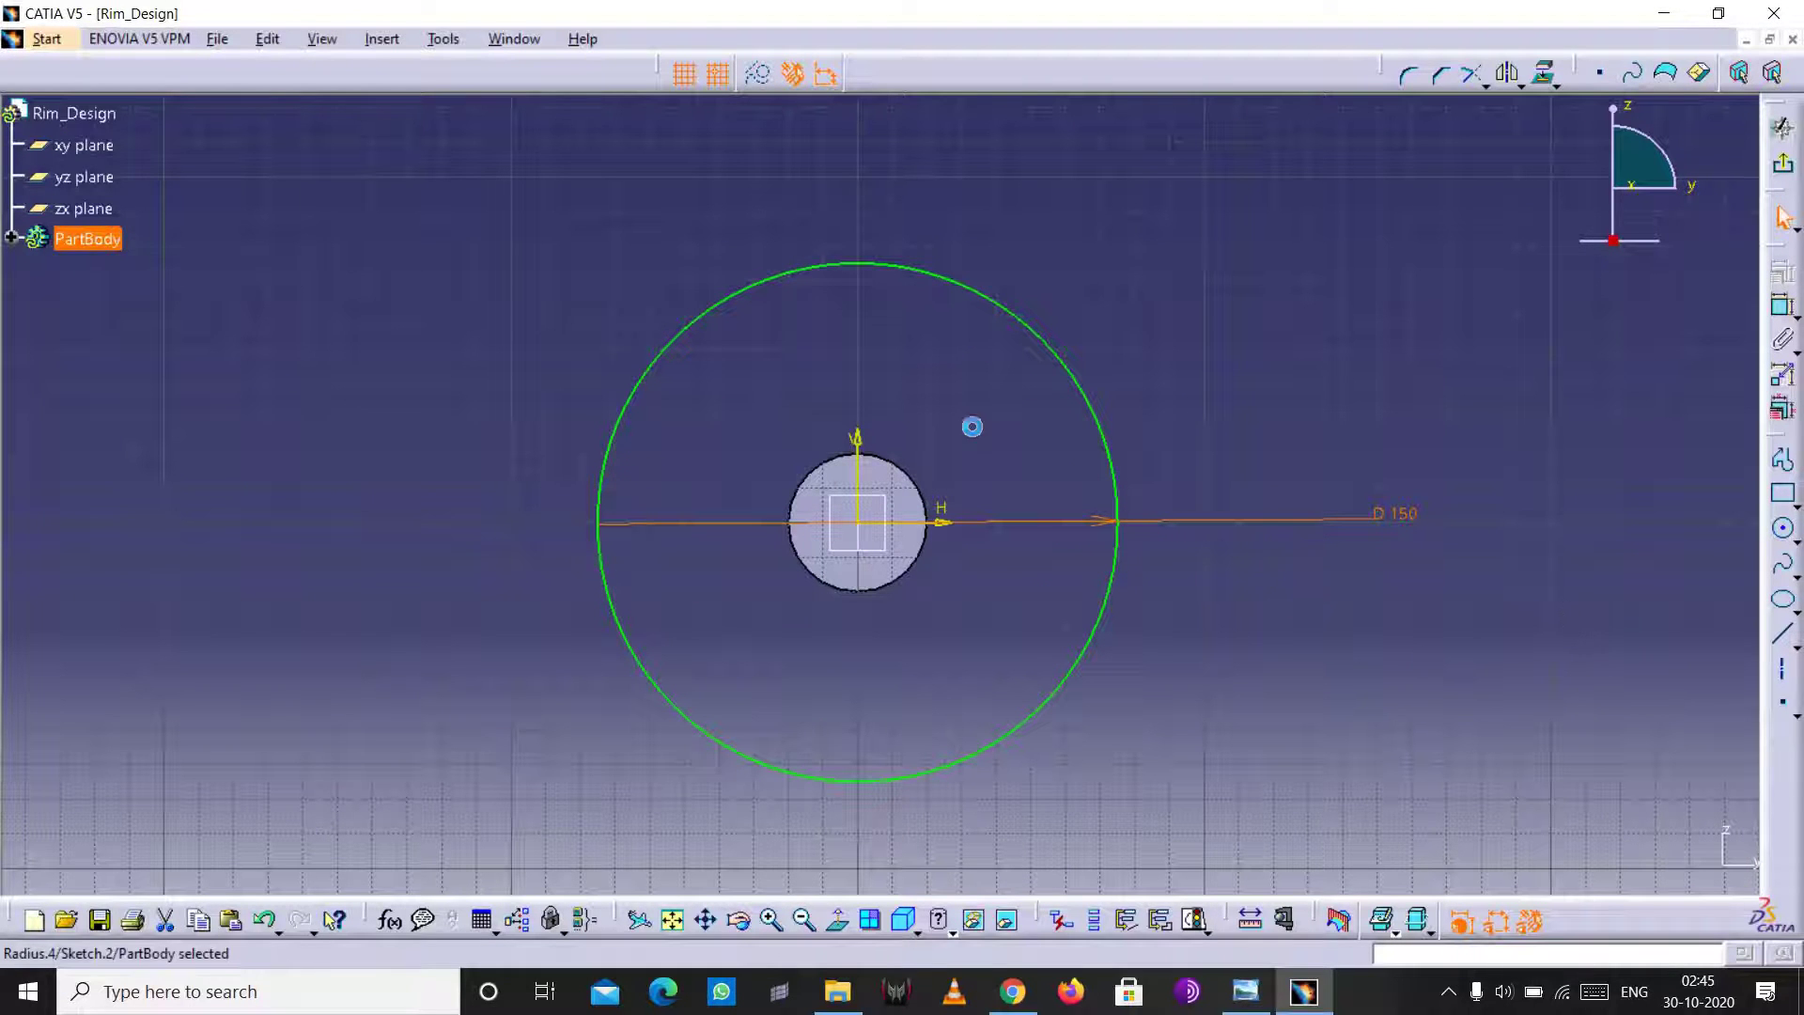
- Project the cylinder's circular edge into the sketch
click(903, 462)
click(895, 467)
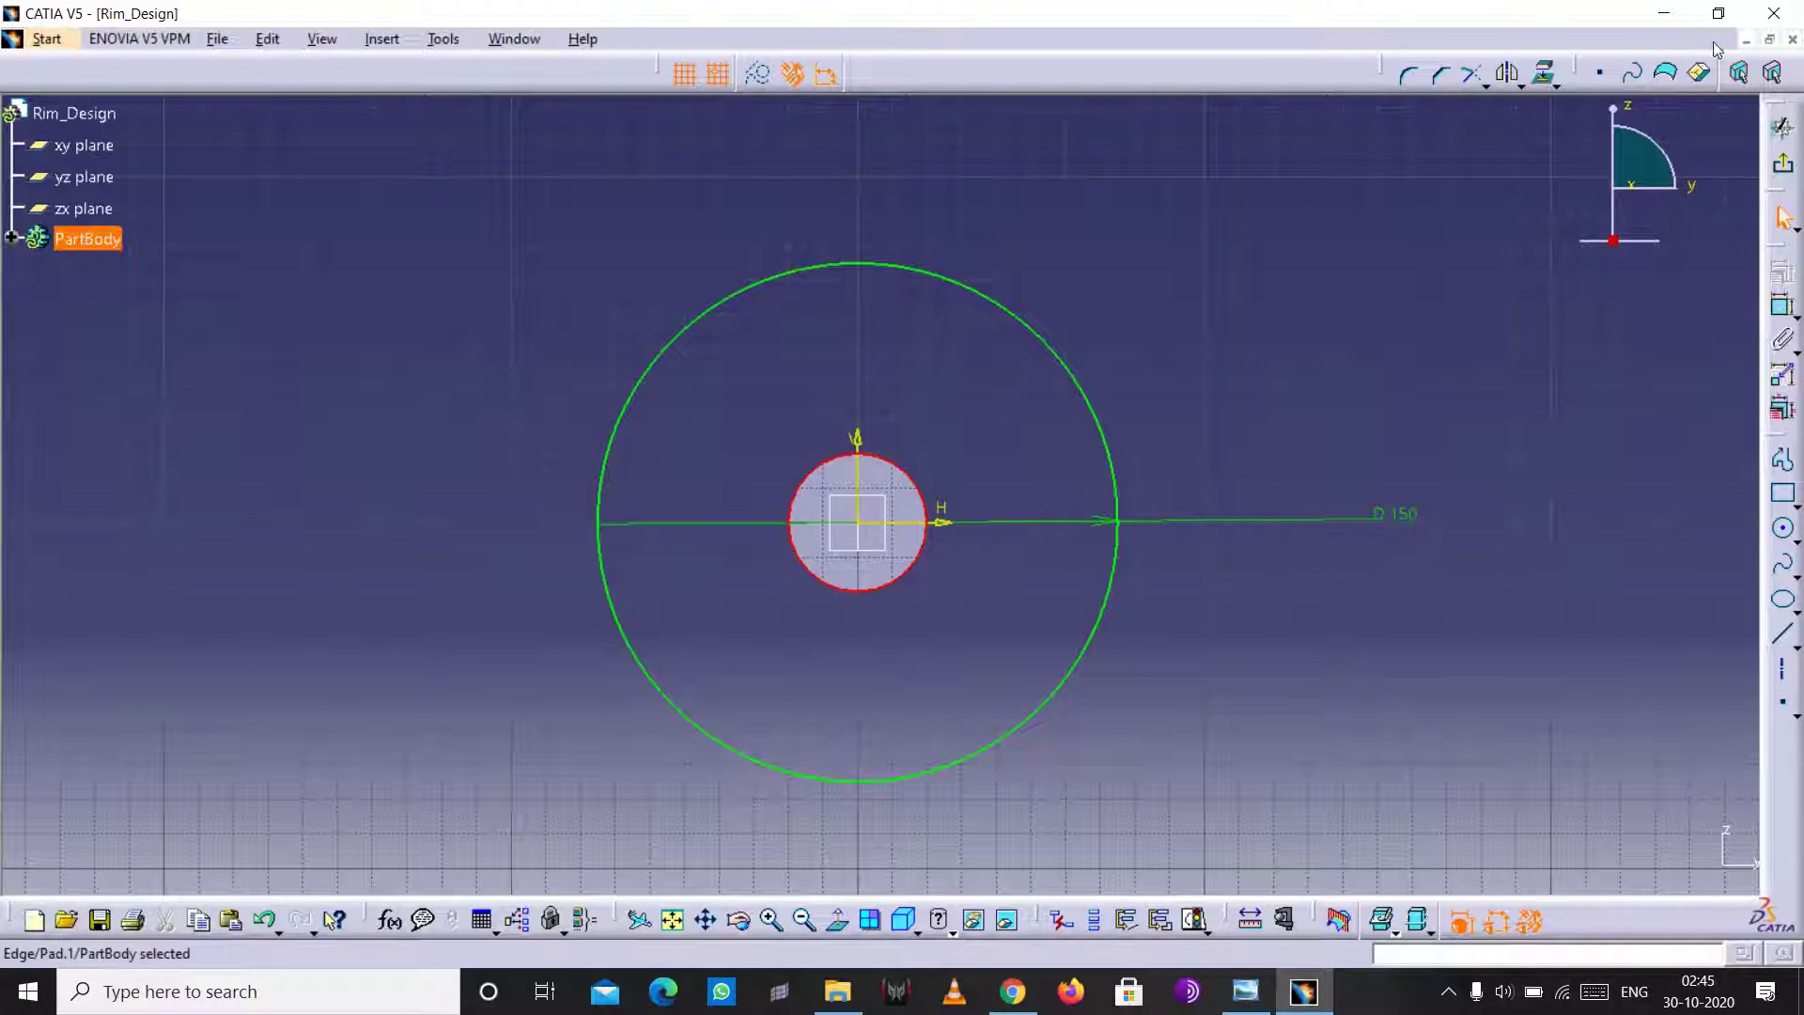
click(1546, 75)
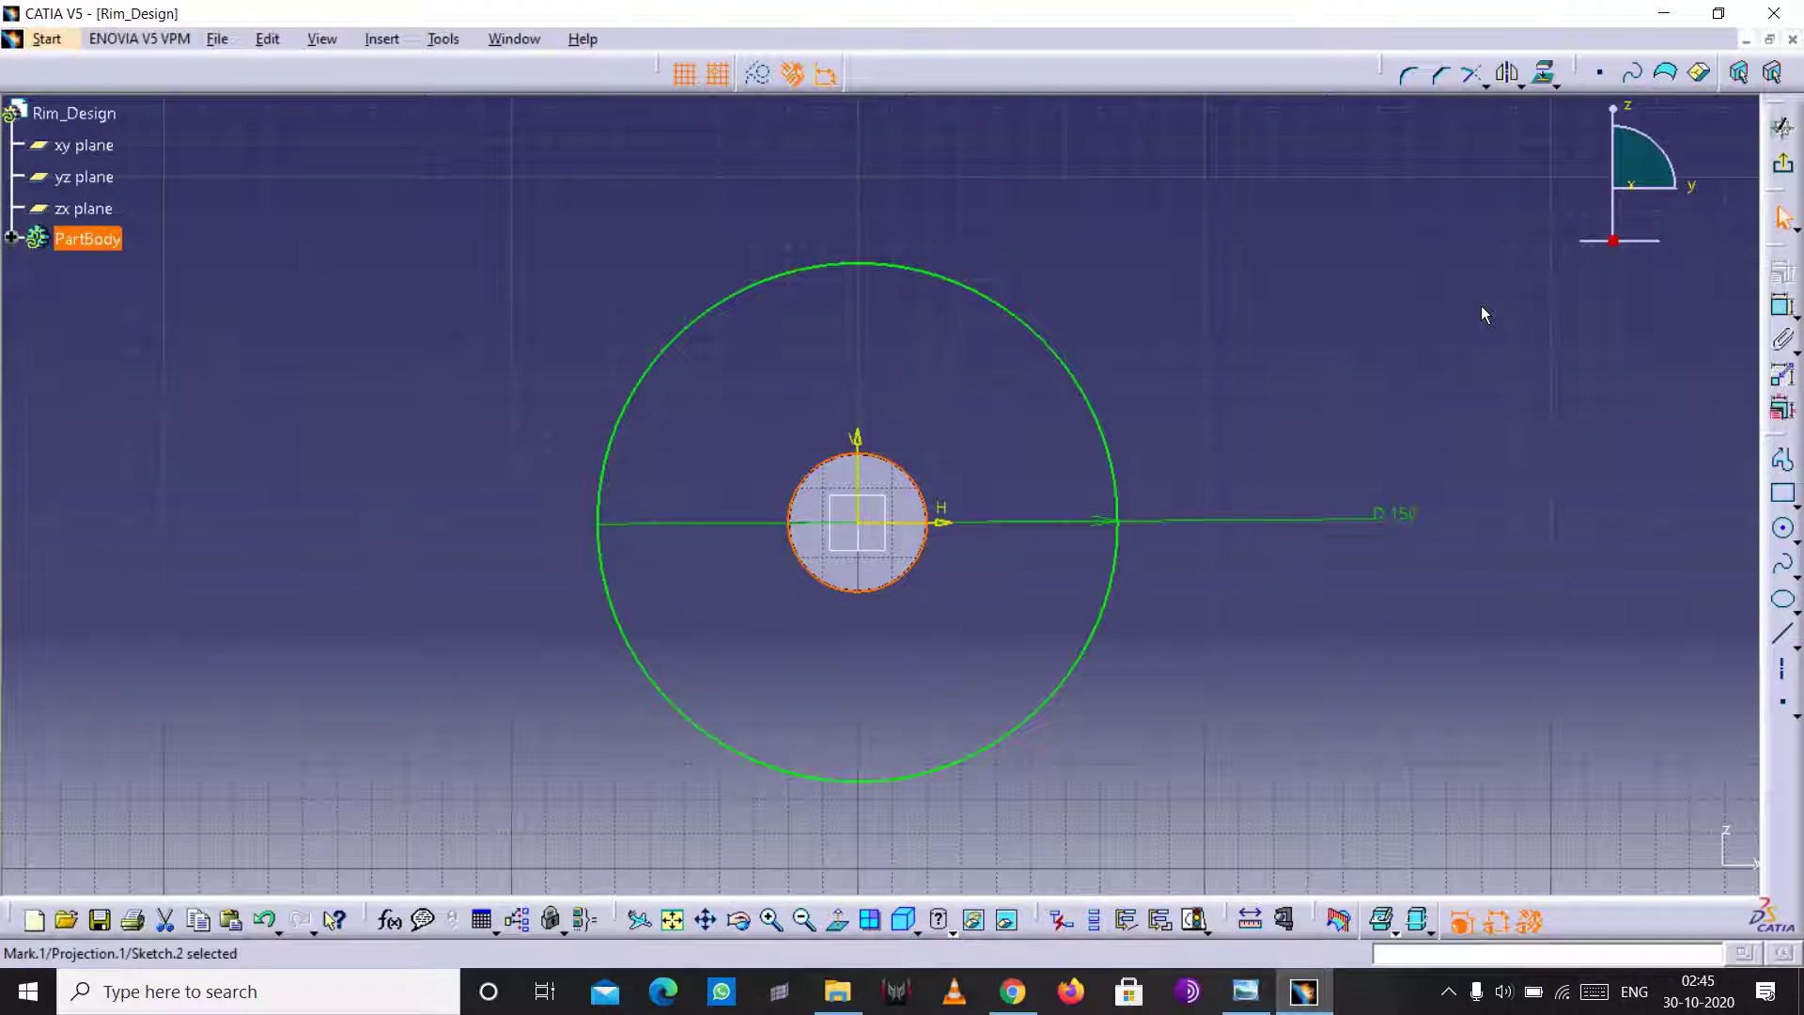
- Draw a vertical ellipse centred on the hub with a 140 mm major diameter
click(1775, 599)
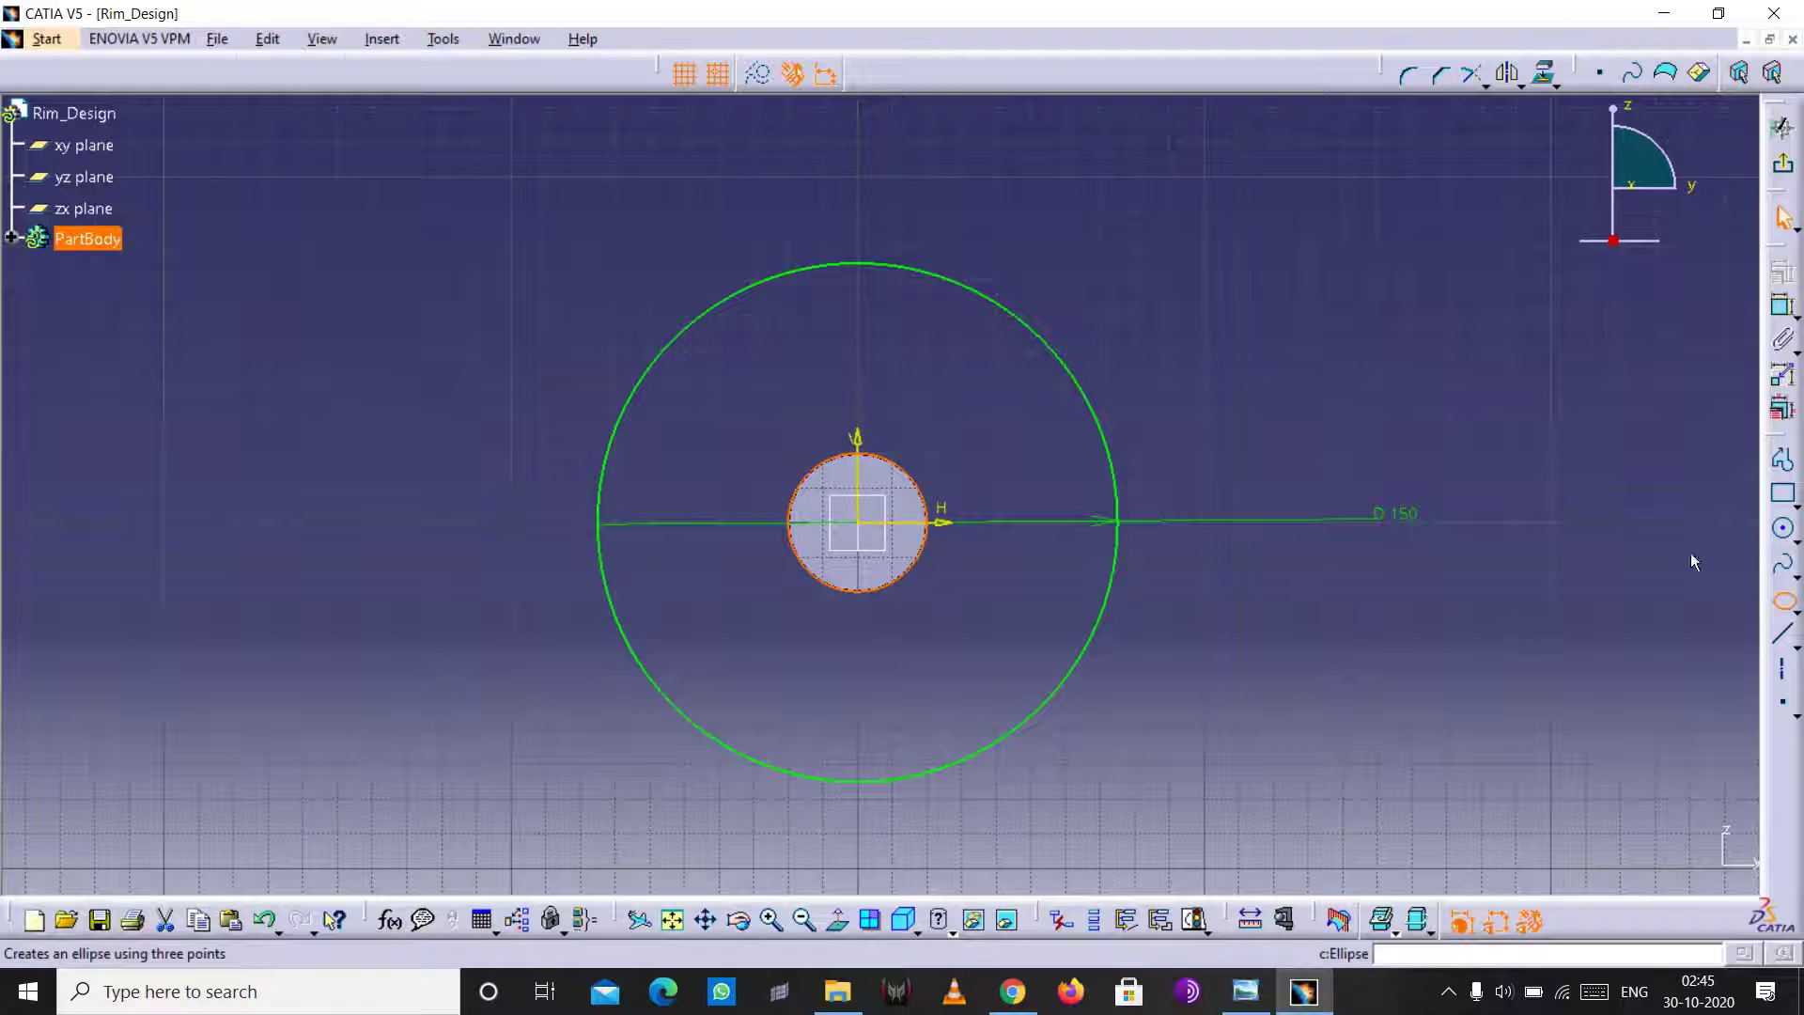
click(855, 453)
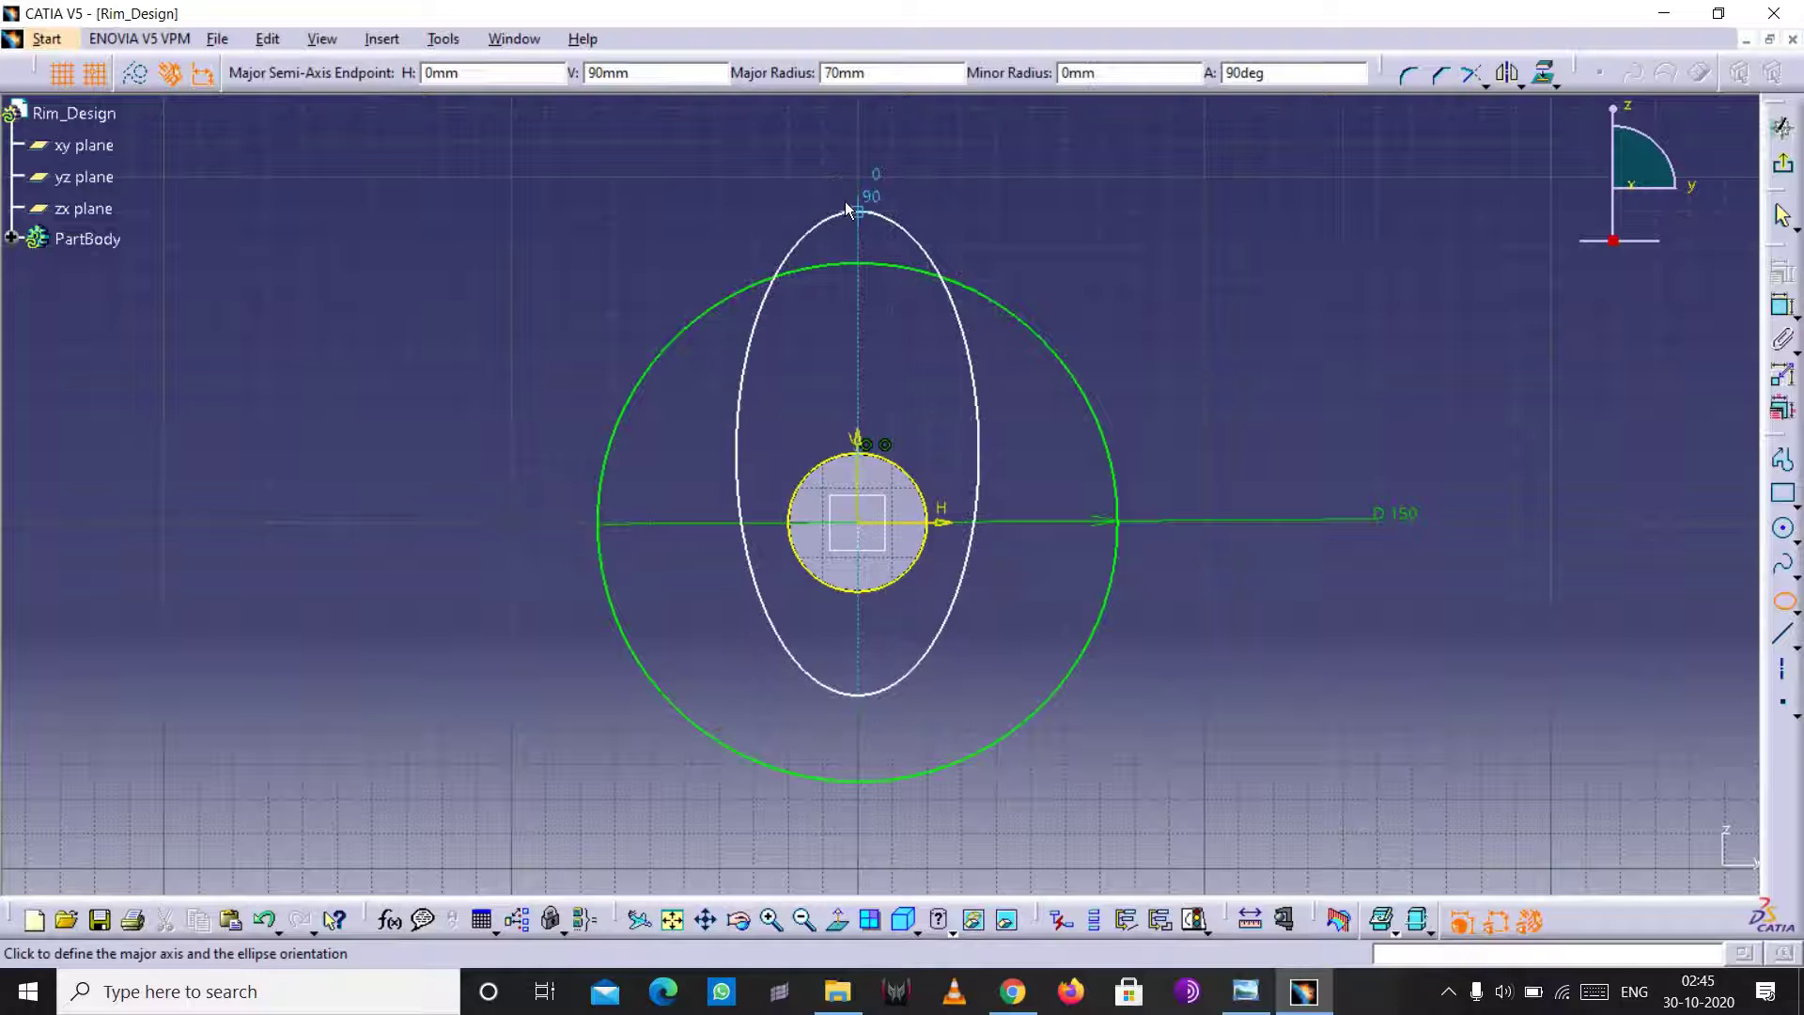
click(845, 203)
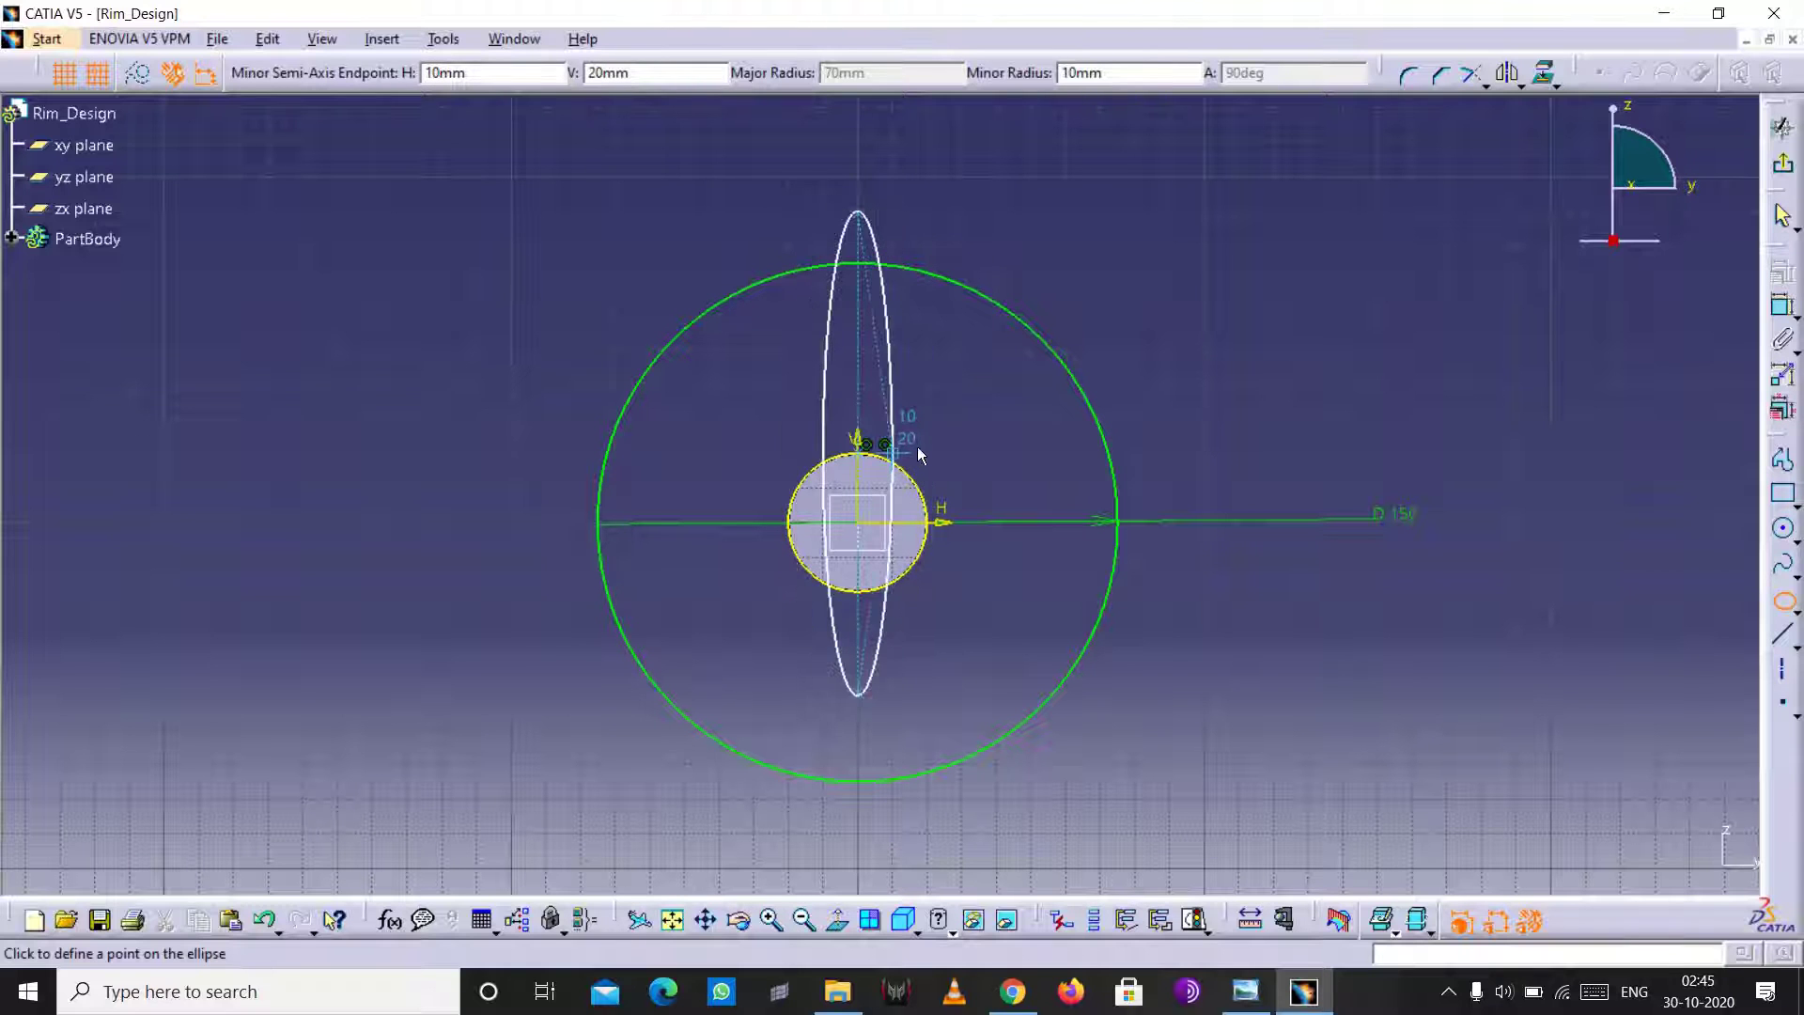
click(911, 455)
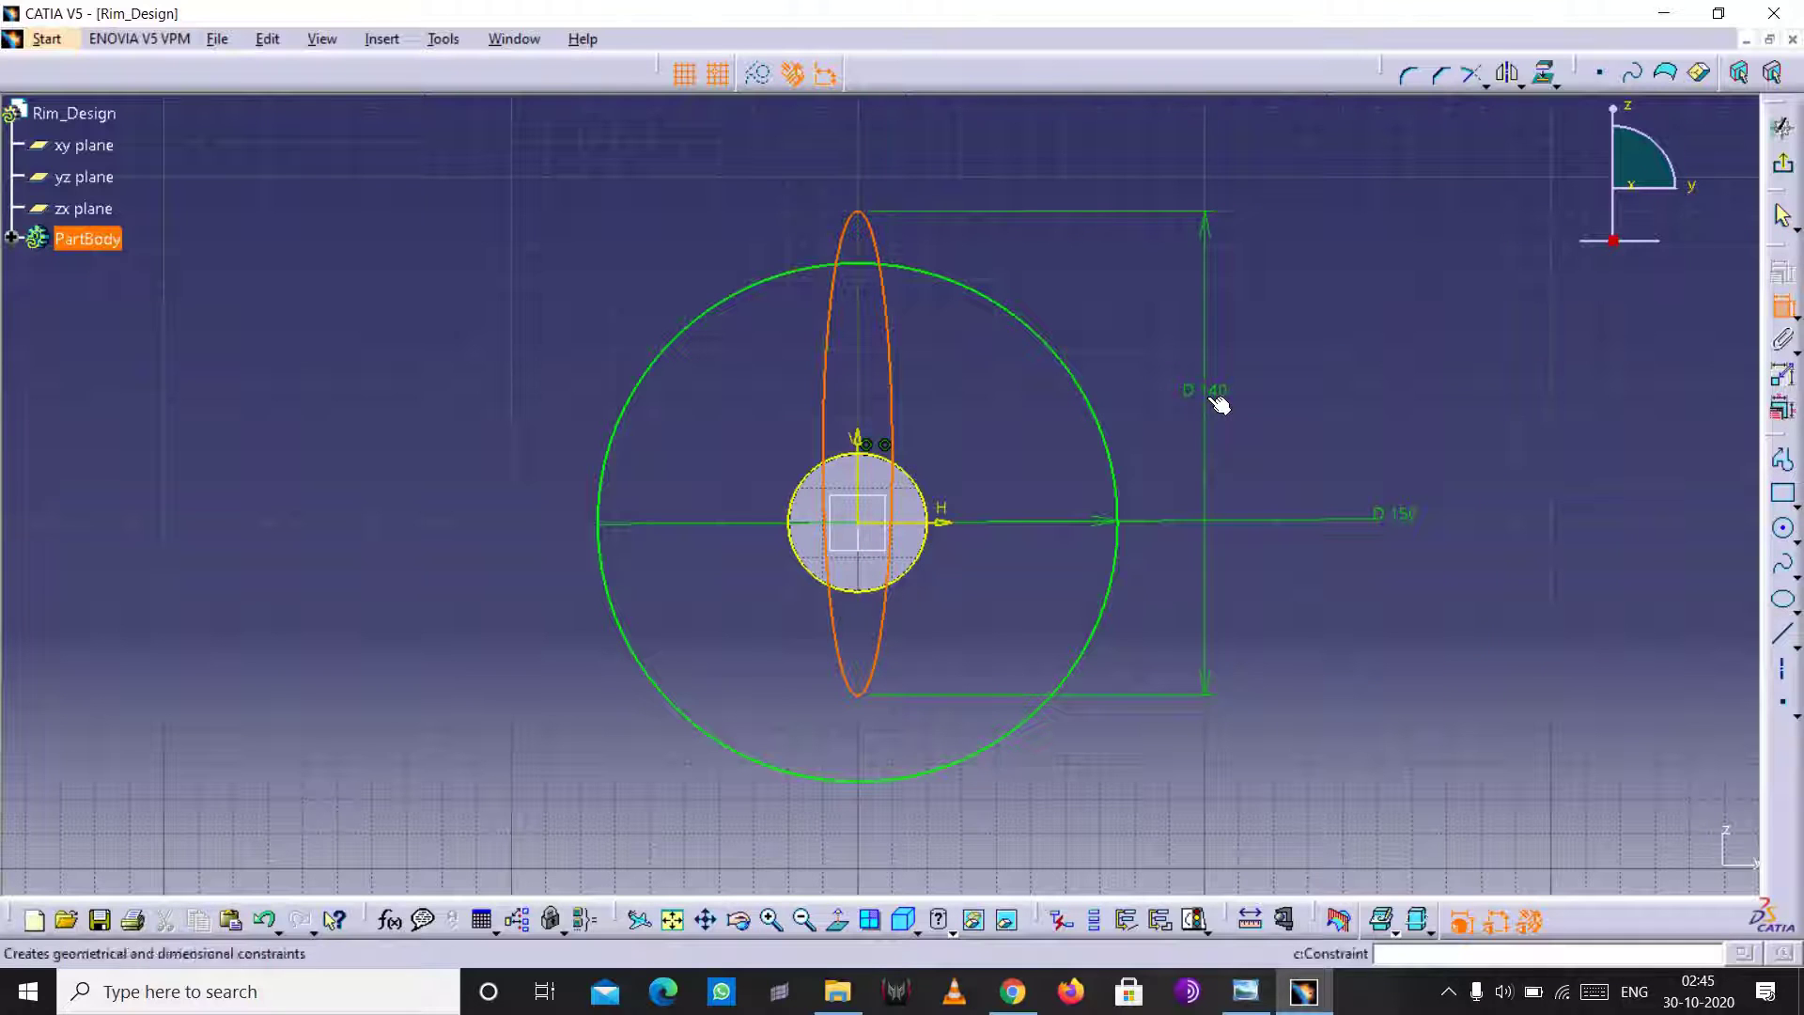
click(1212, 394)
double_click(1214, 393)
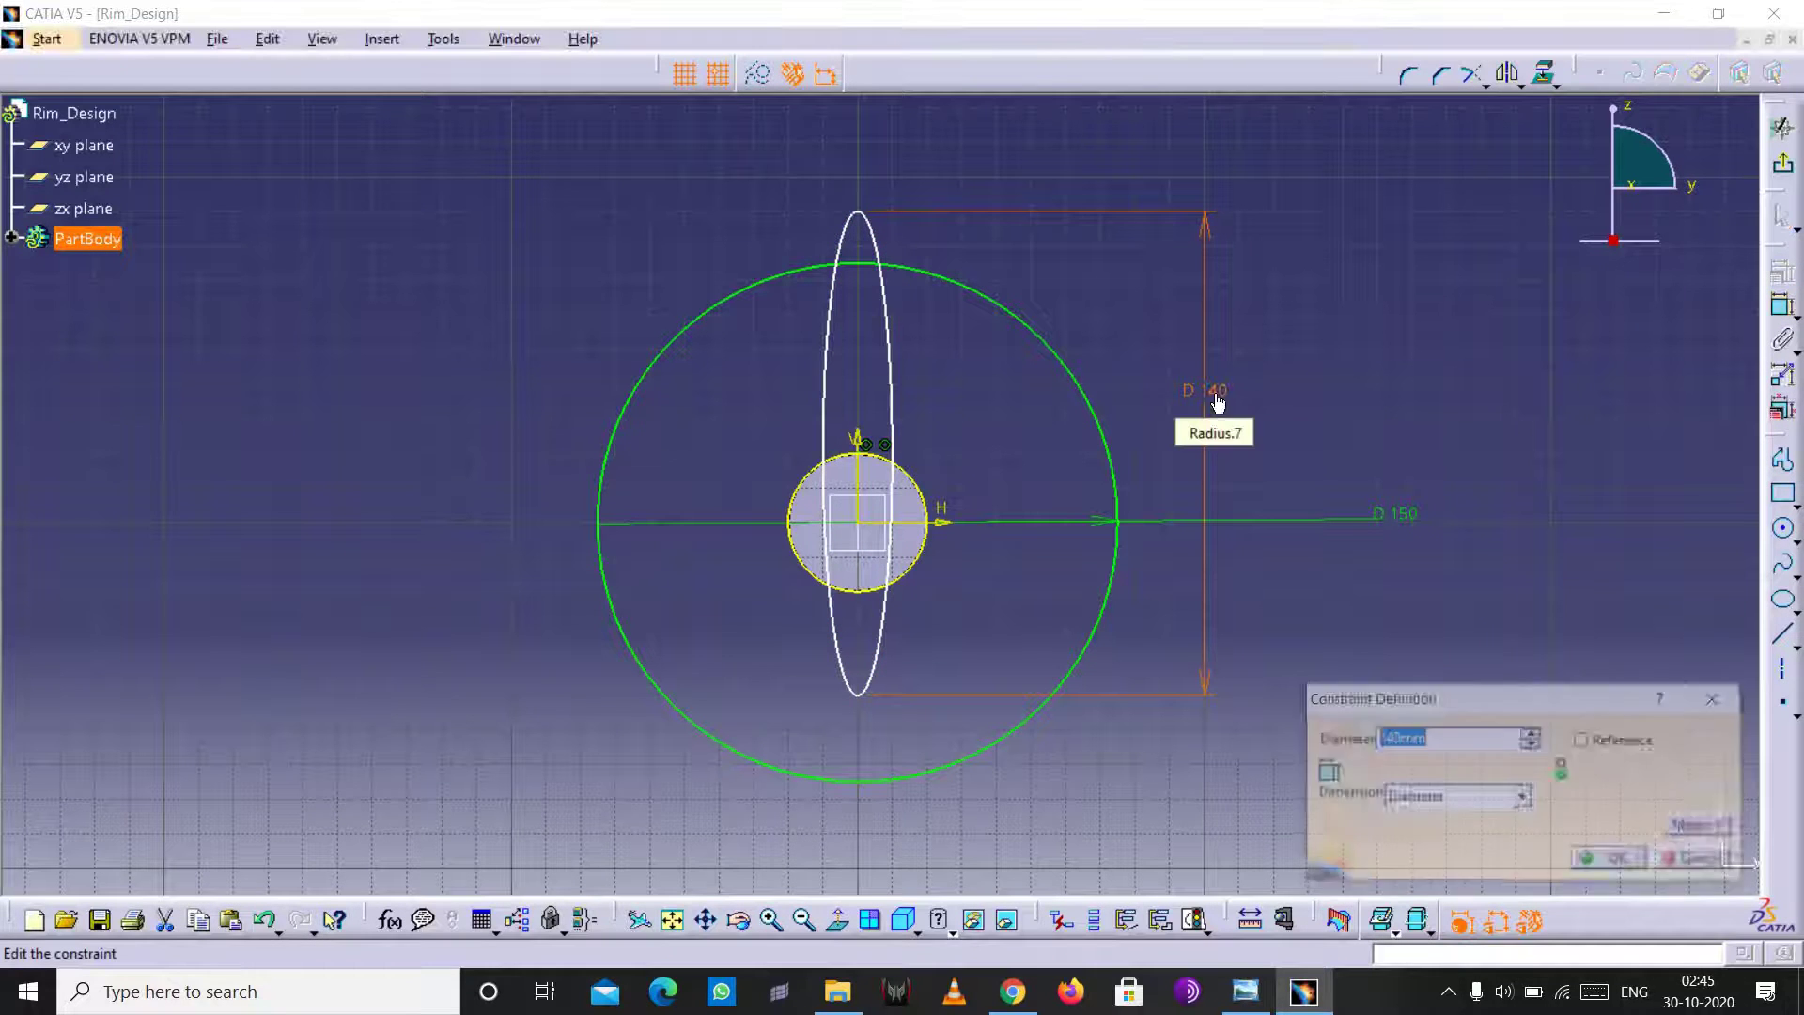
text(14)
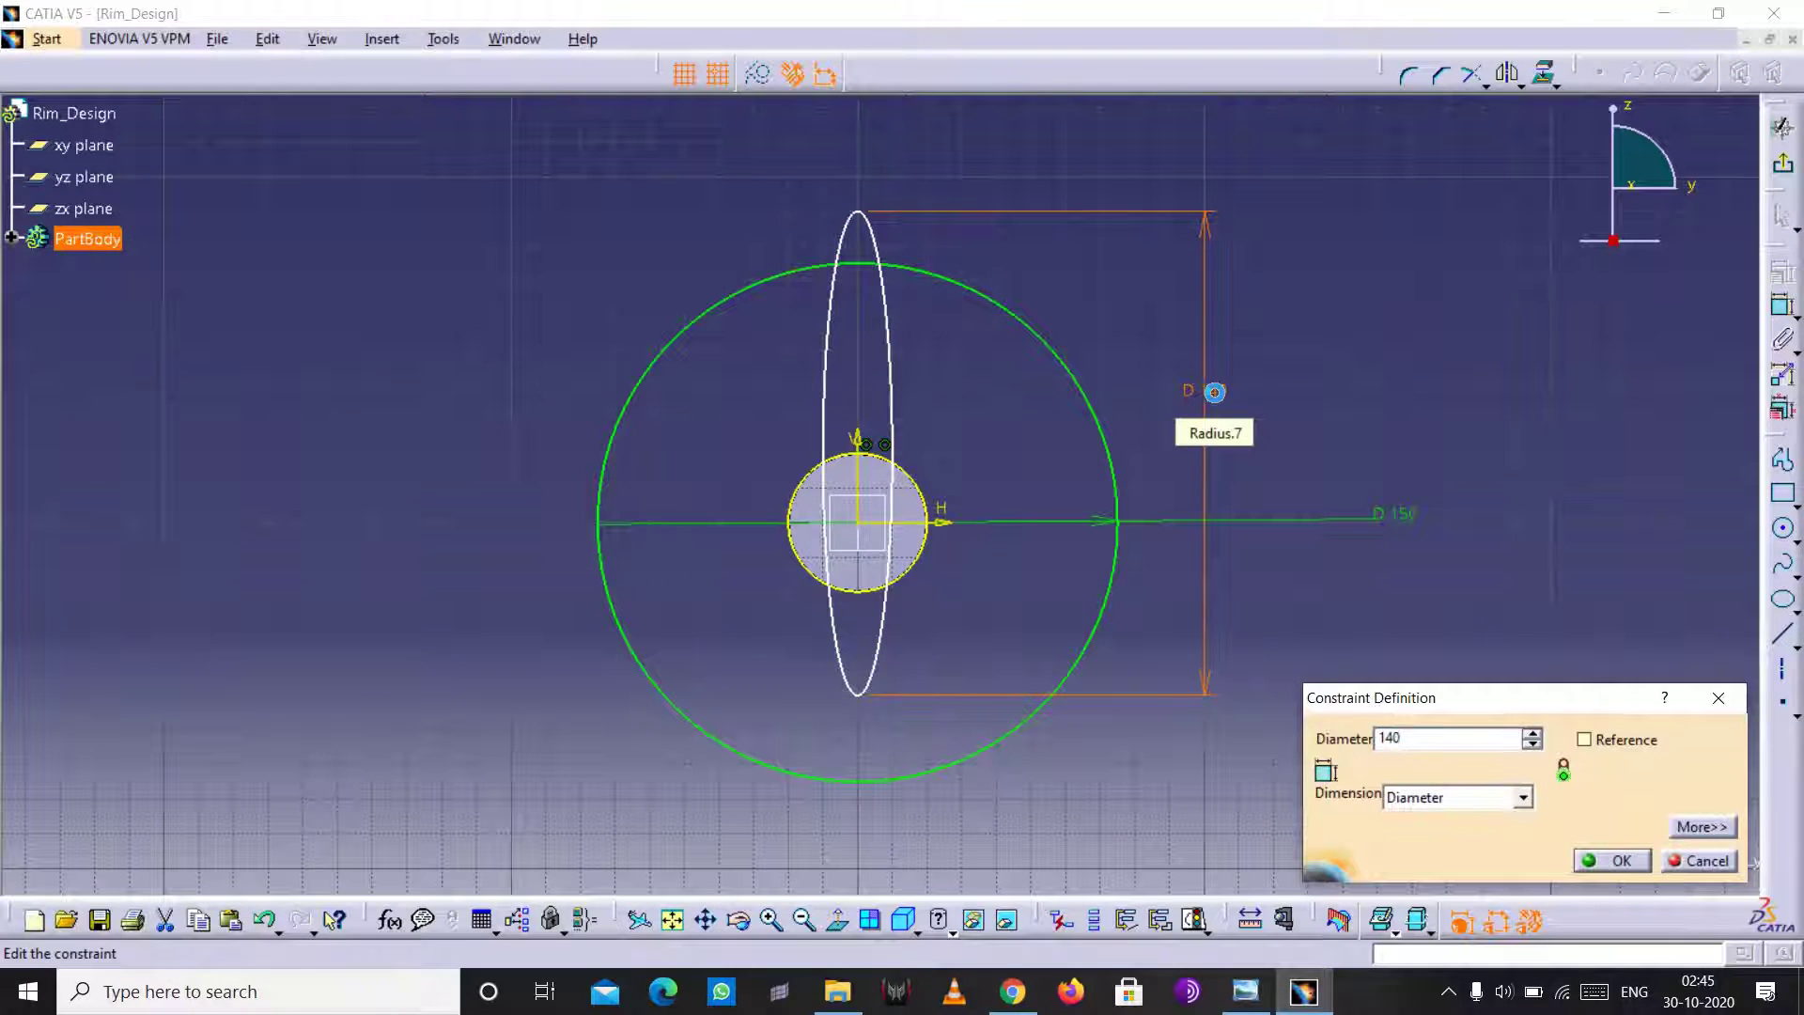
key(Return)
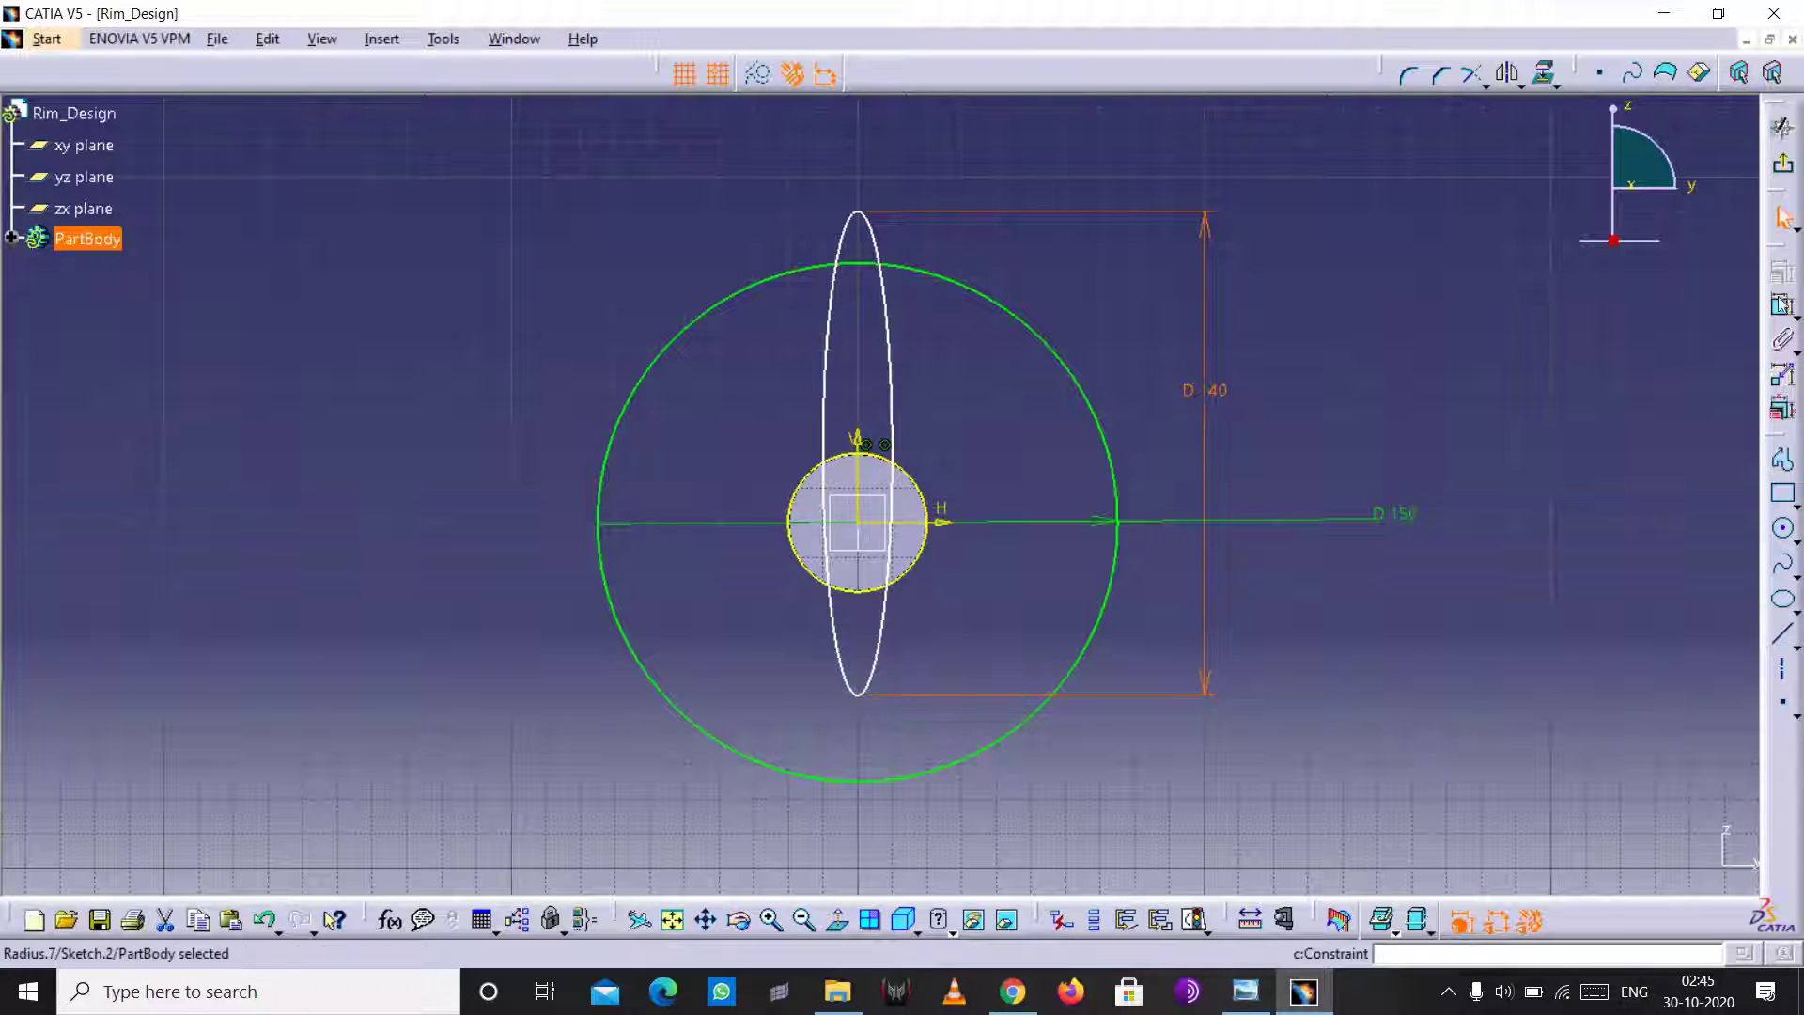
- Dimension the ellipse's minor axis to 30 mm
click(1782, 303)
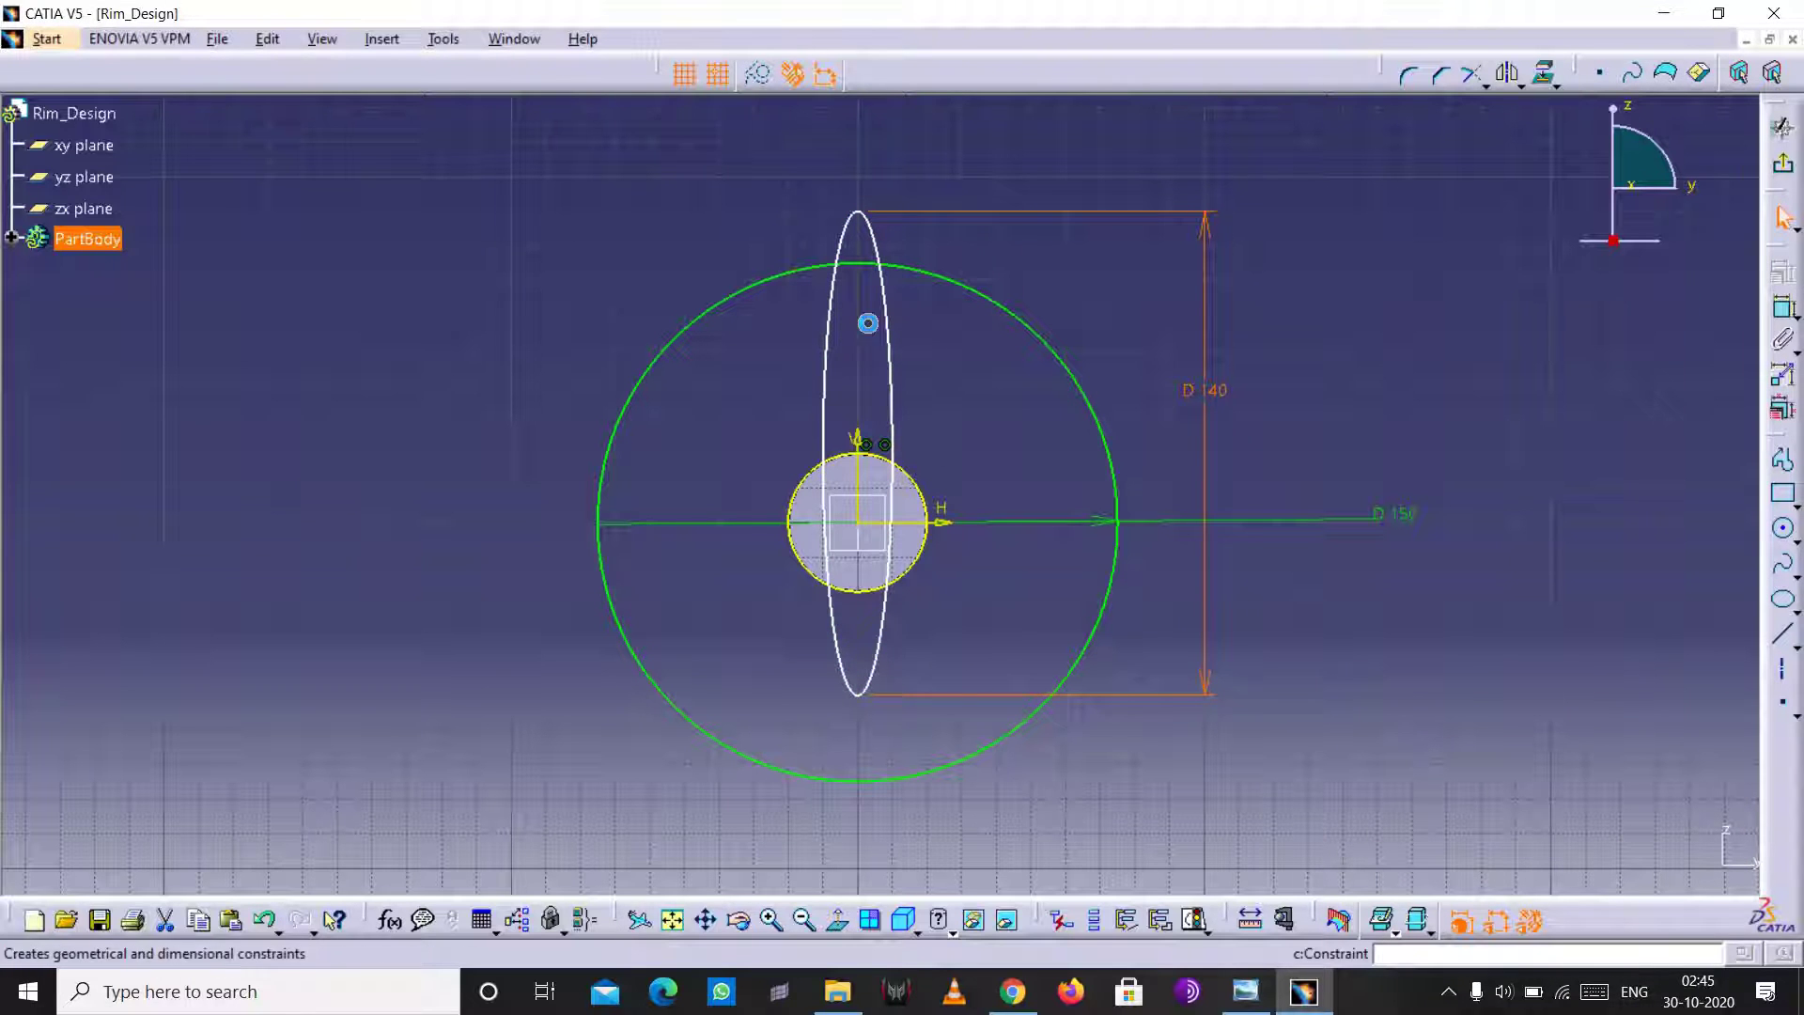
click(982, 351)
right_click(1186, 340)
click(1287, 399)
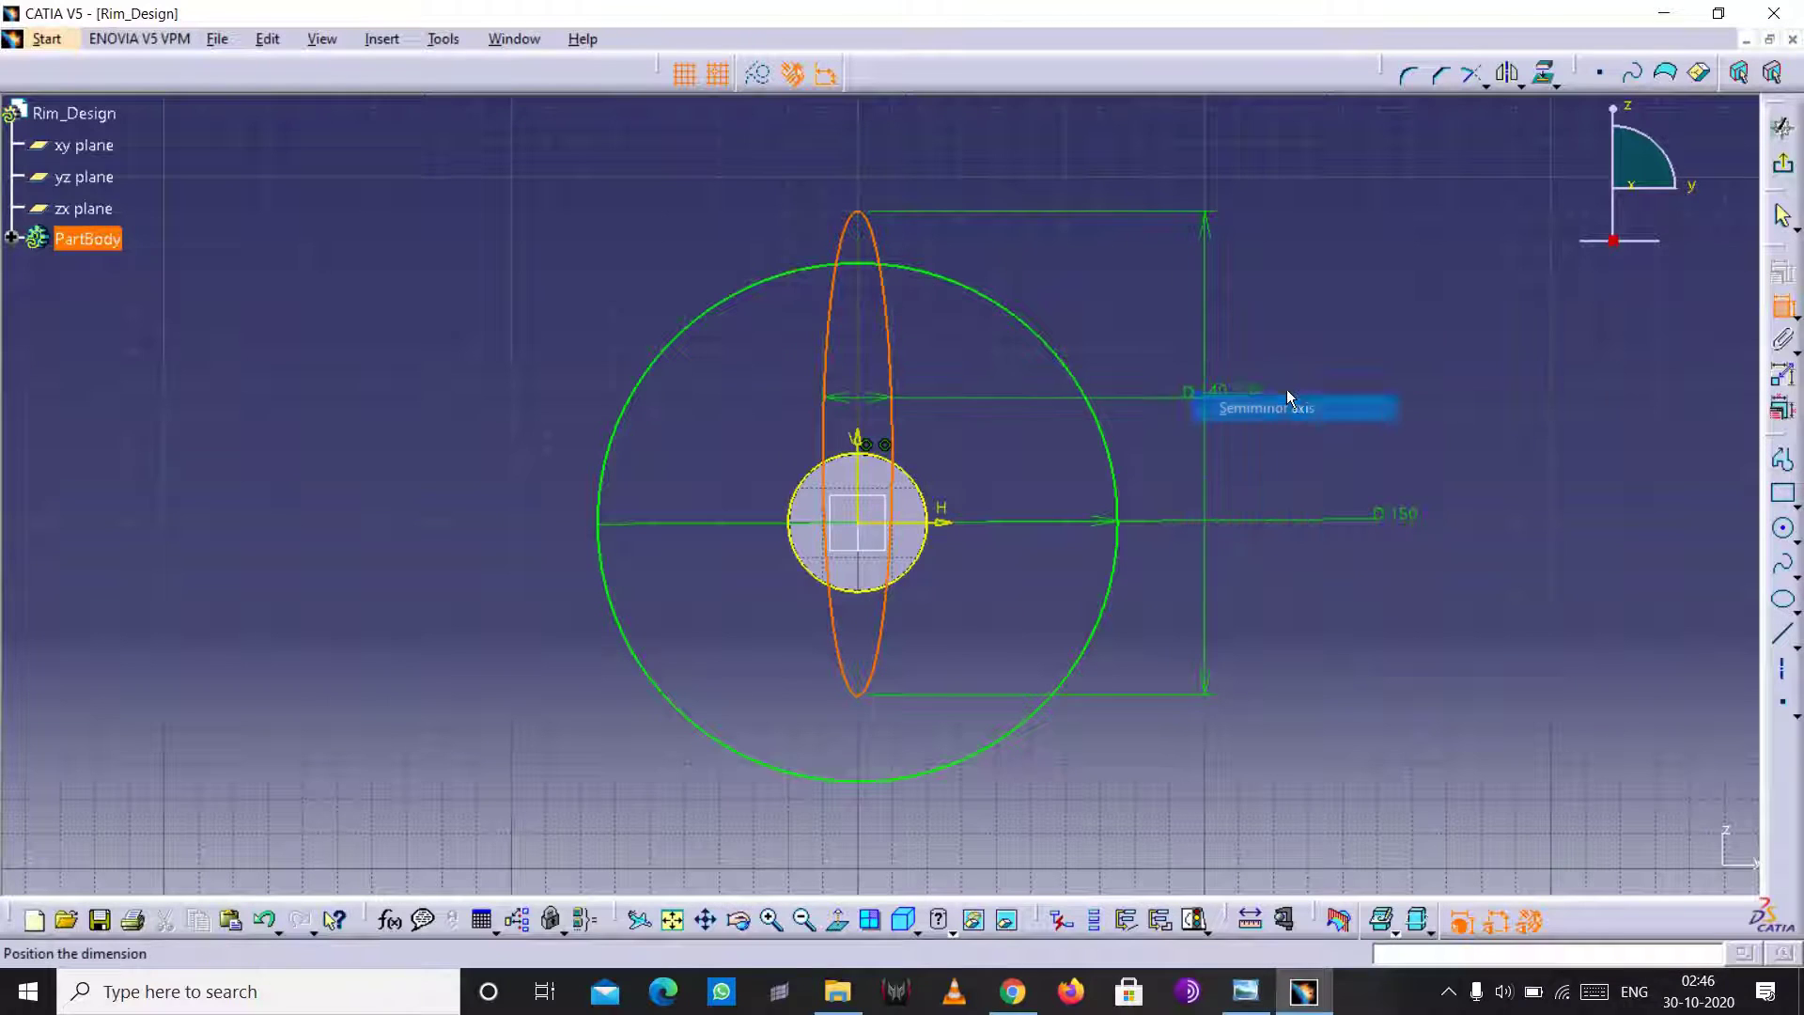
click(1289, 400)
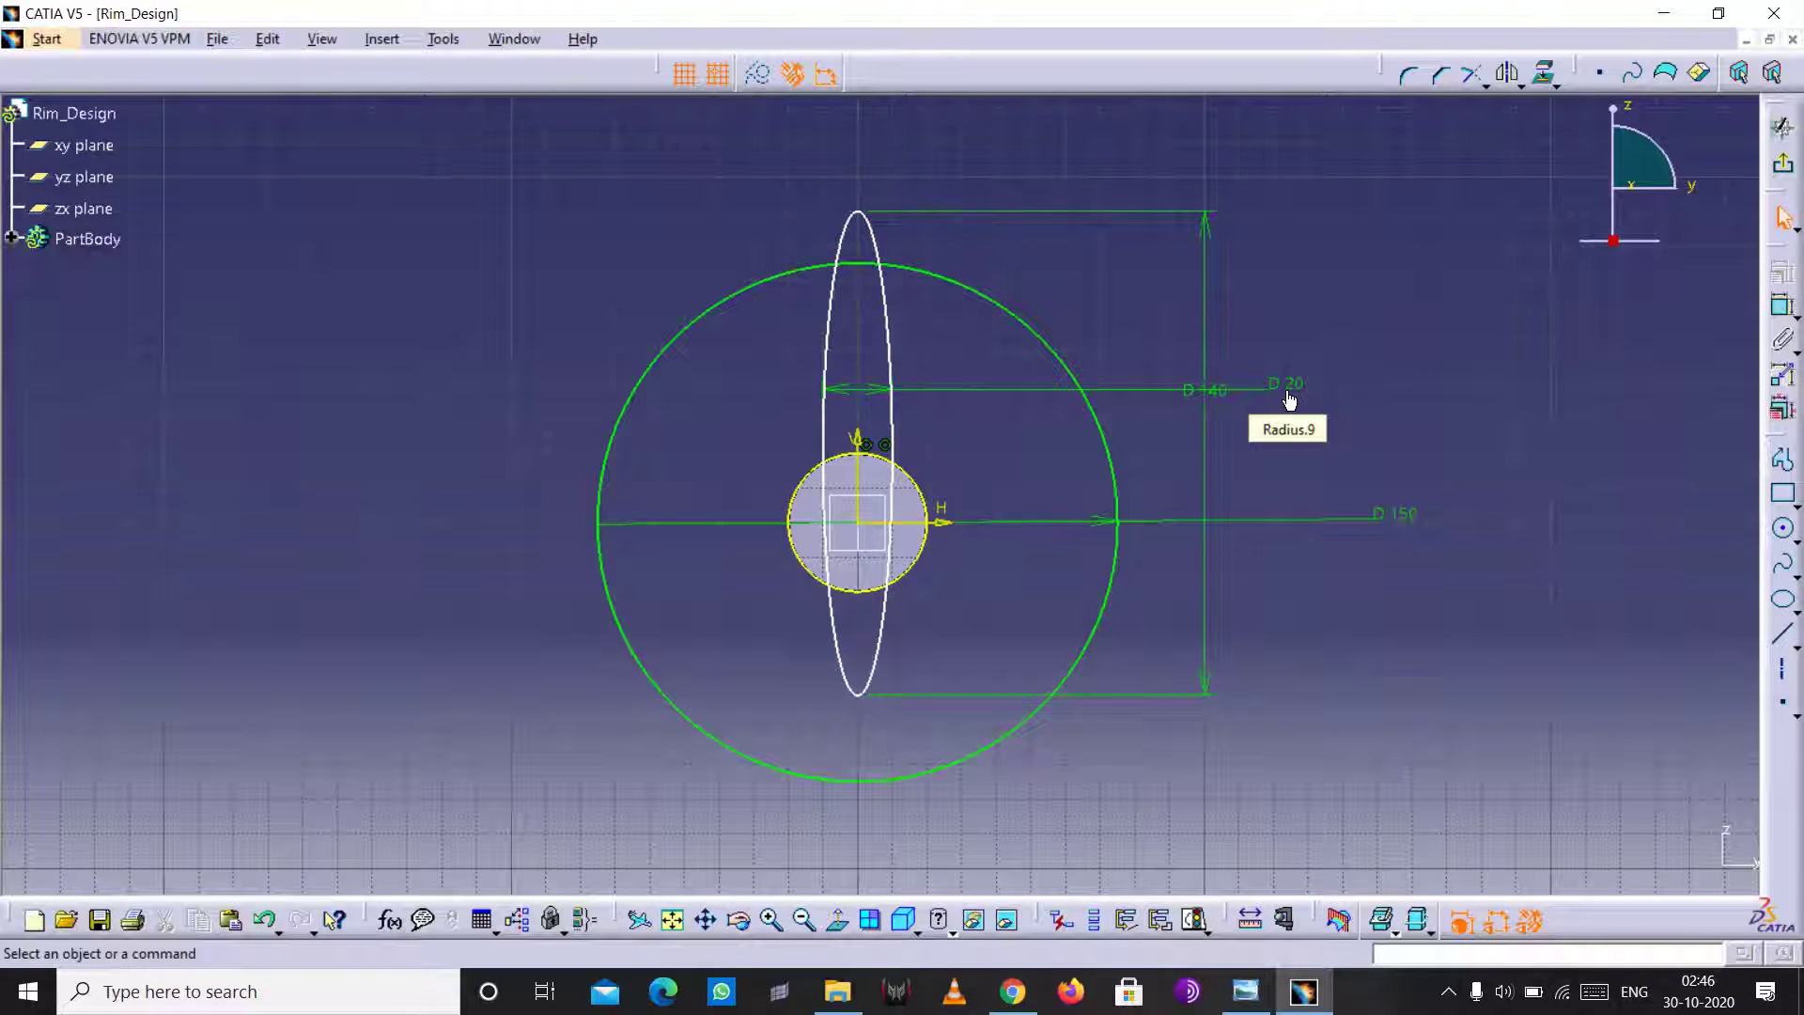
click(1291, 393)
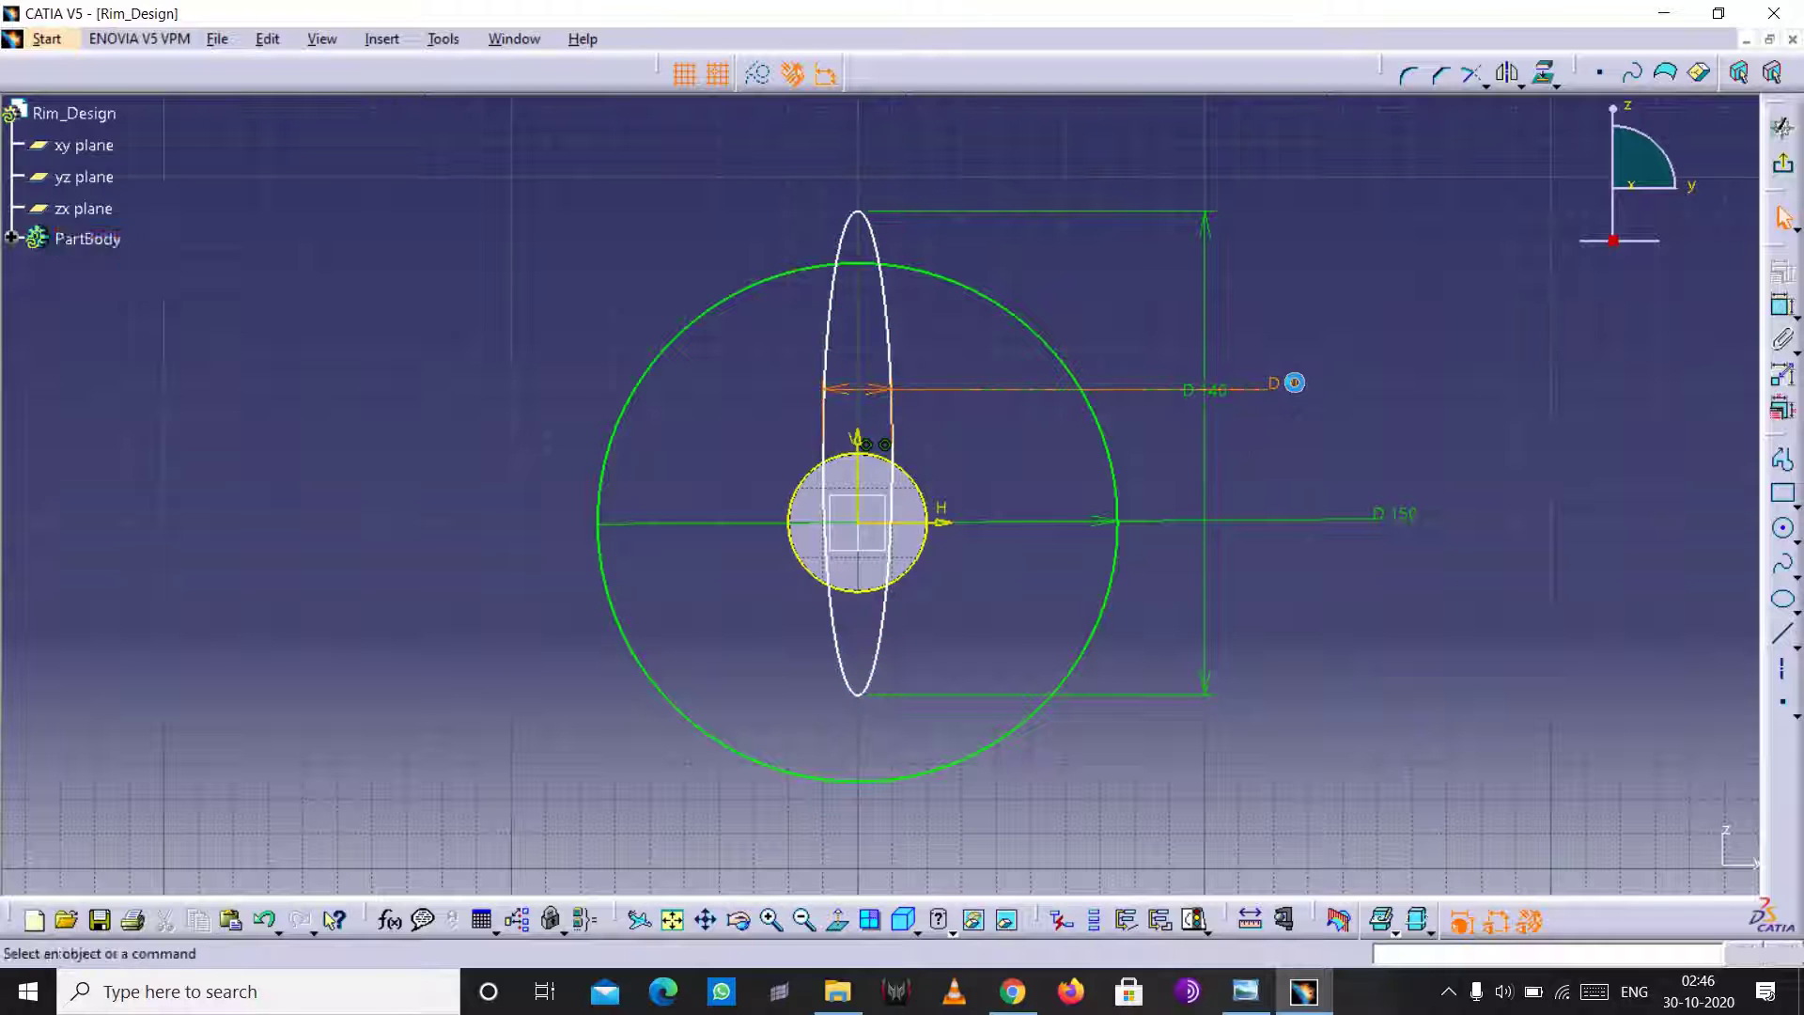
double_click(1297, 393)
text(3)
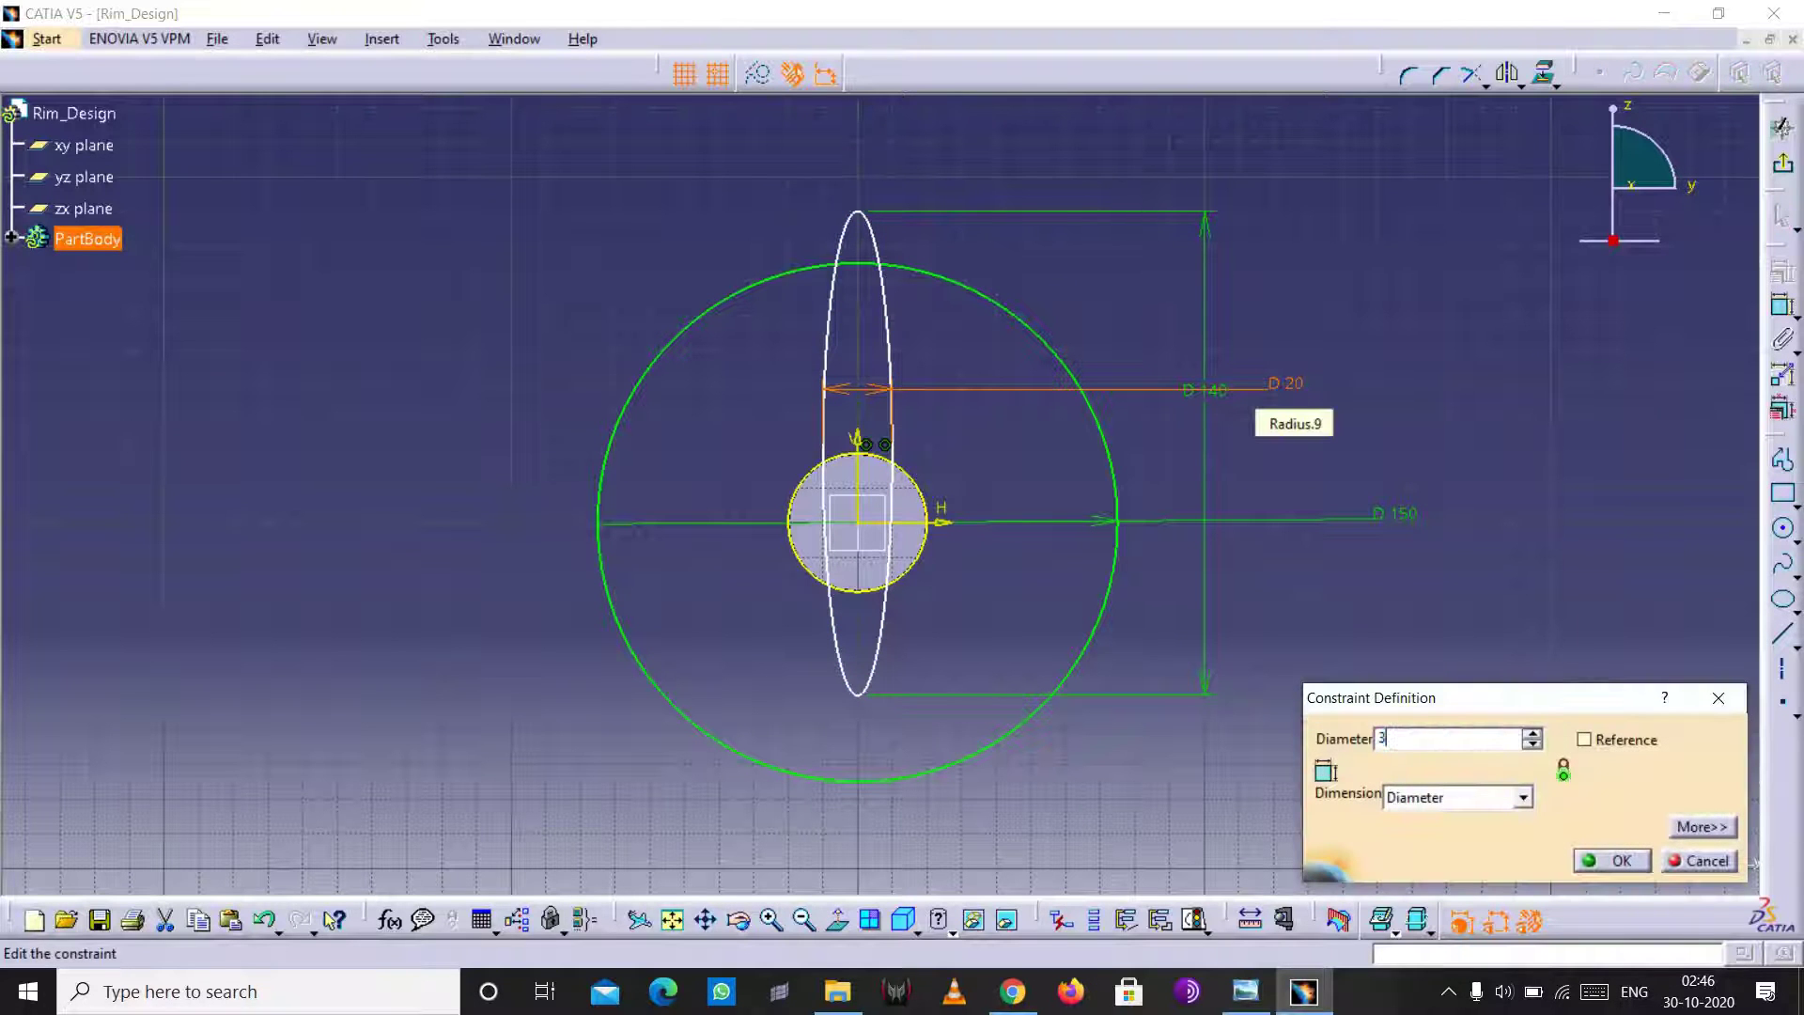
text(0)
key(Return)
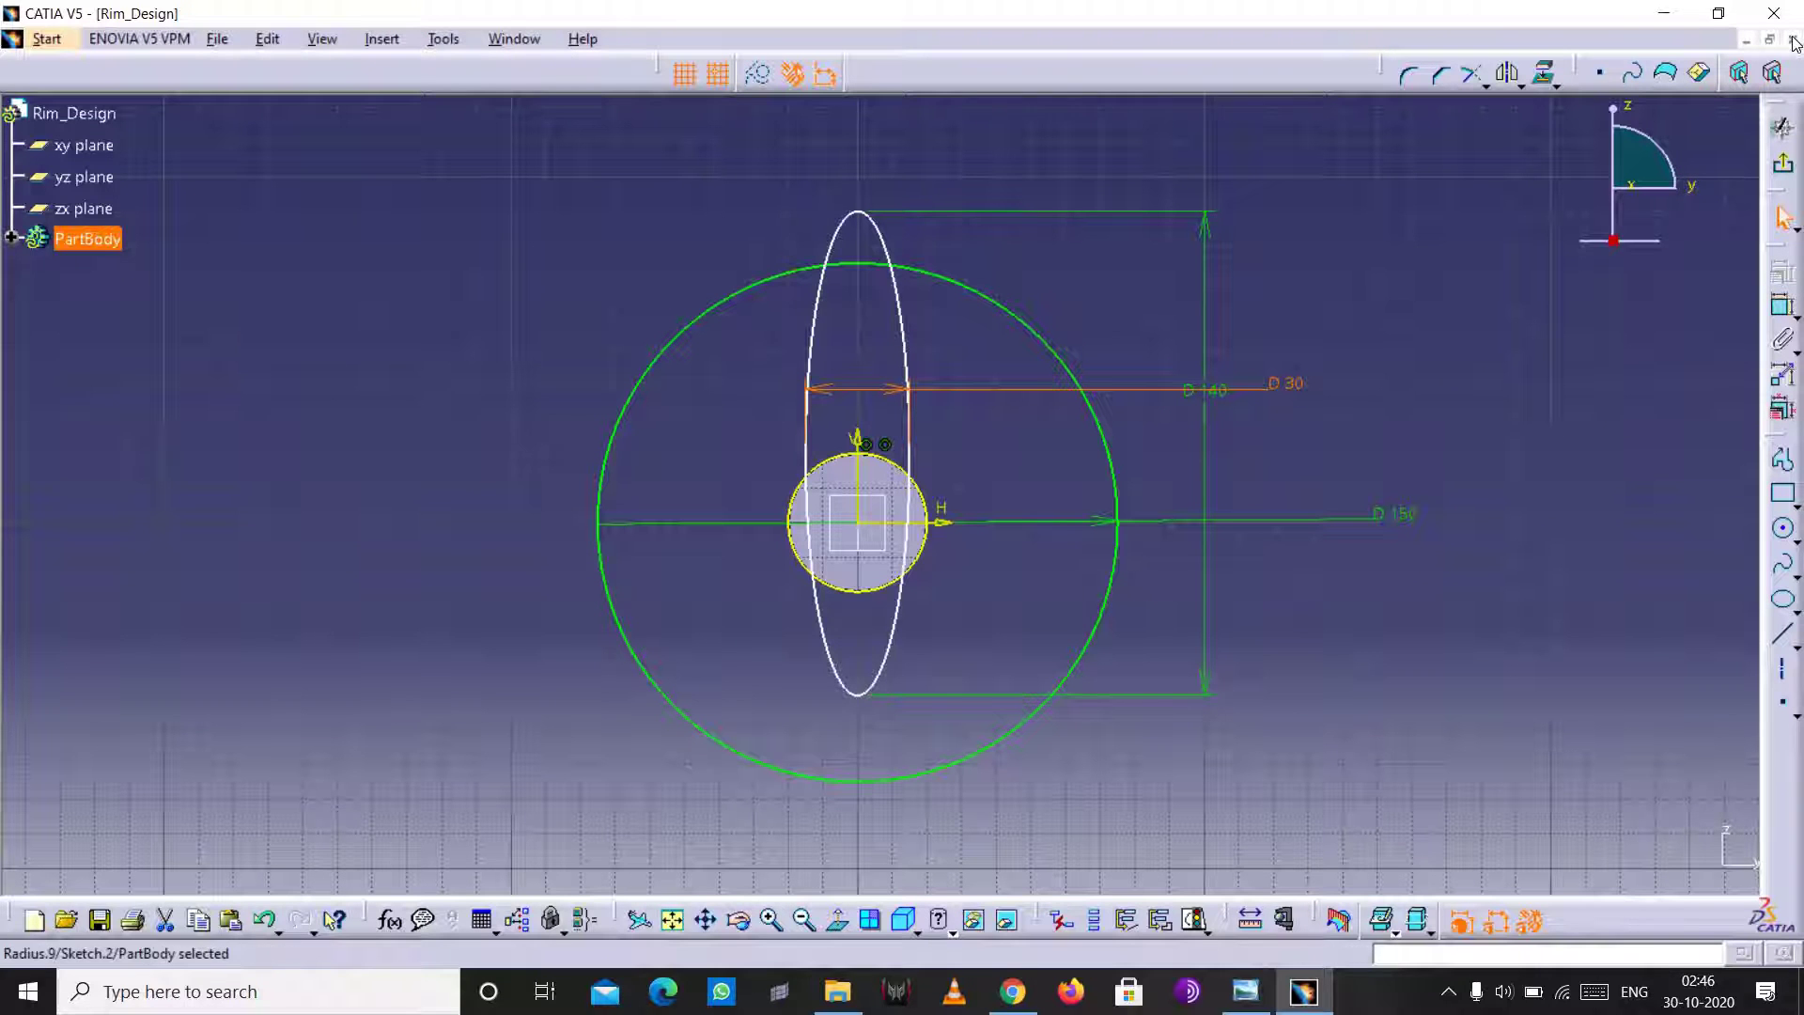
- Quick-trim the ellipse's lower end and the pieces inside the hub circle
click(1520, 87)
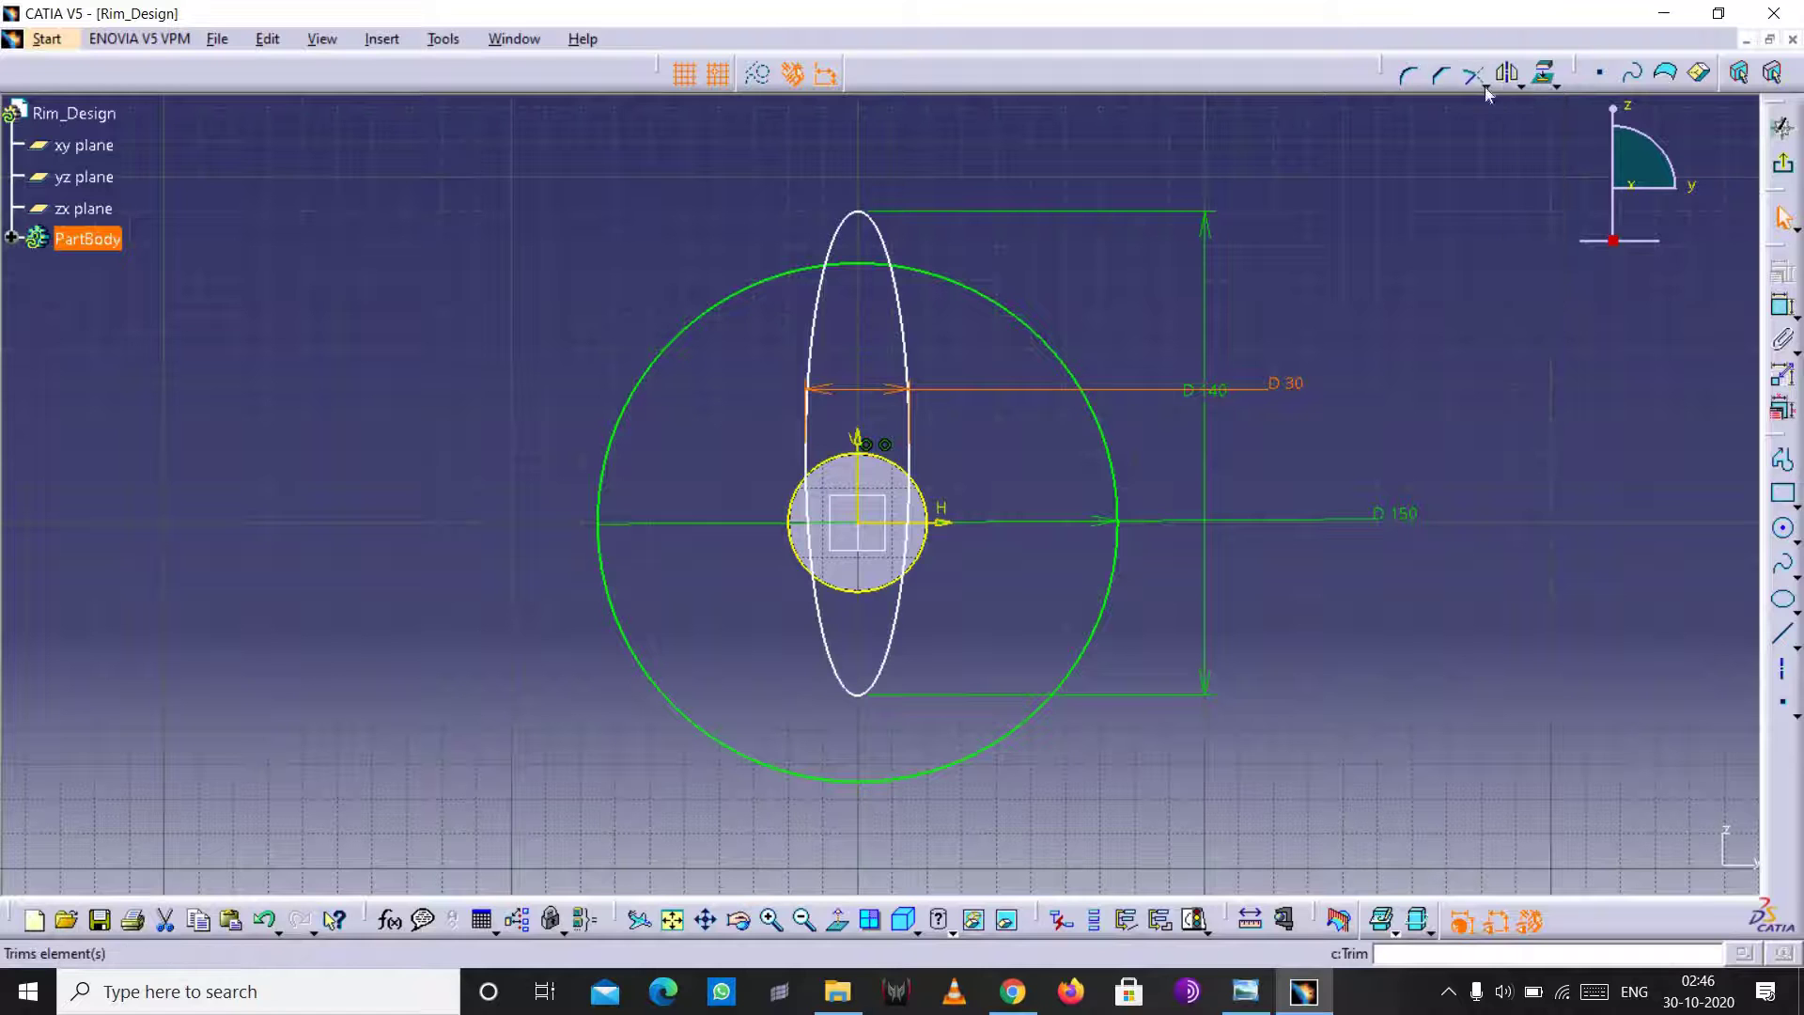
click(1485, 86)
click(1504, 187)
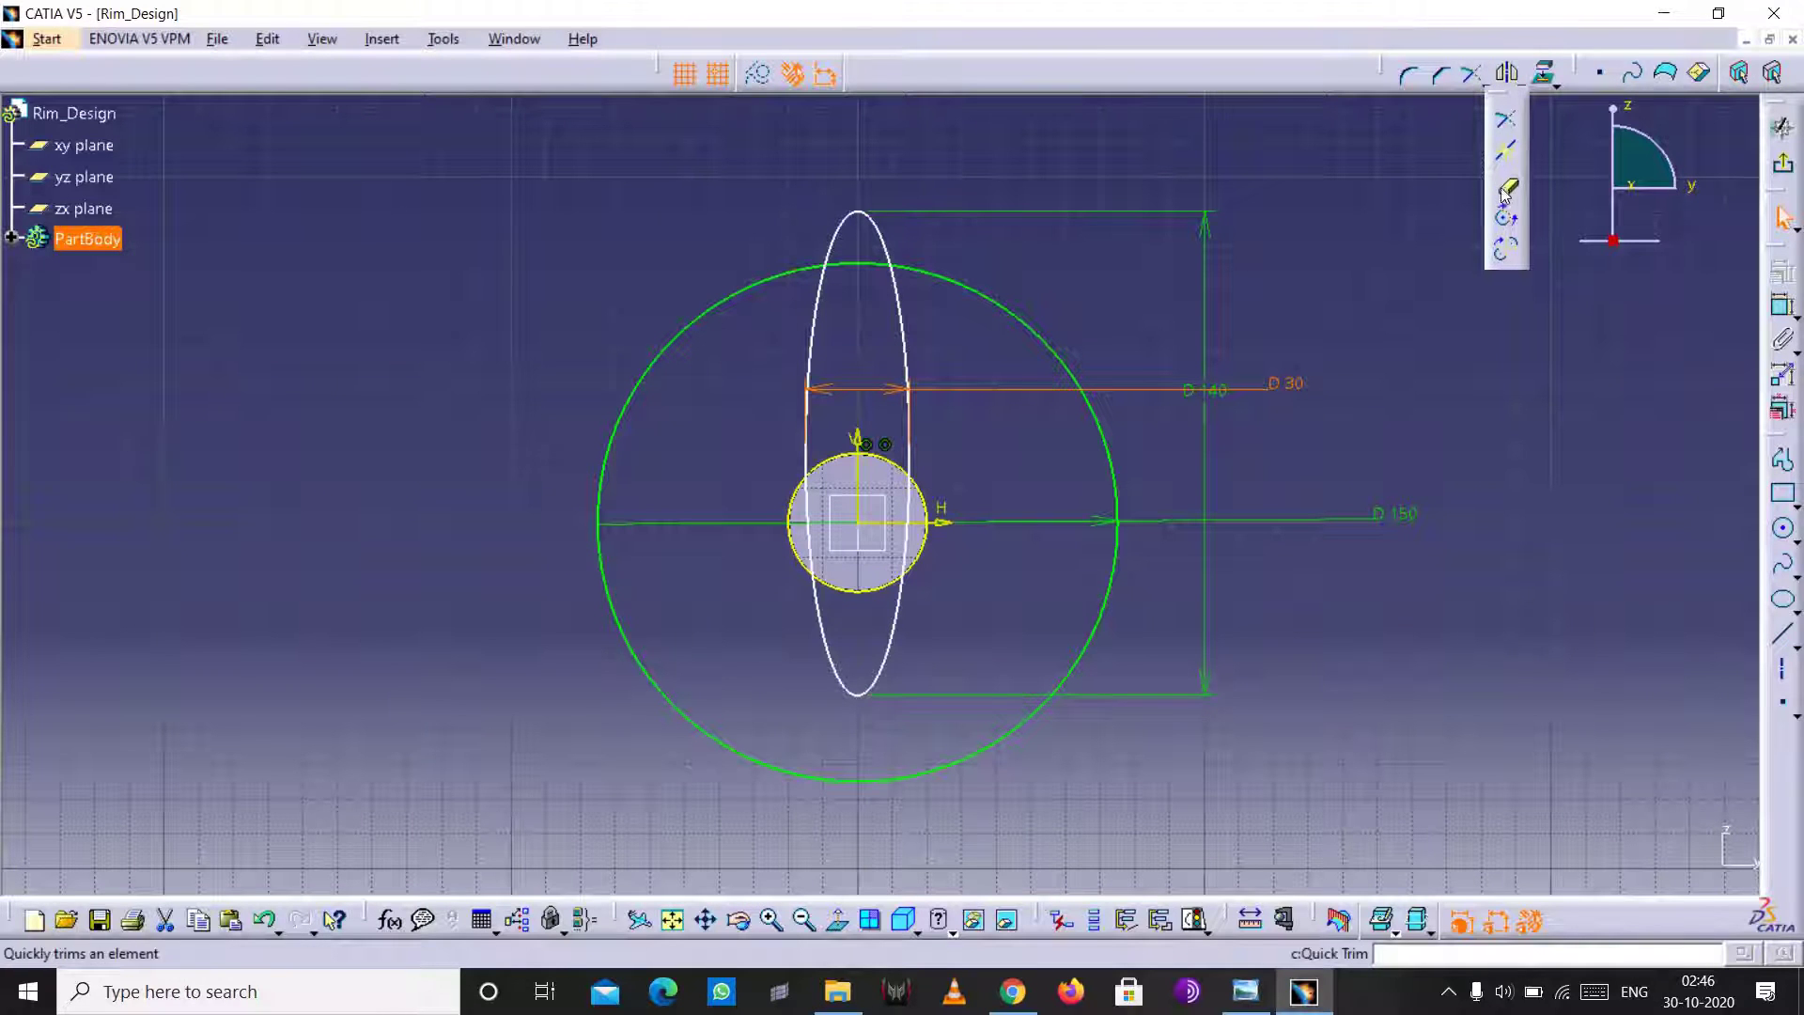
click(897, 649)
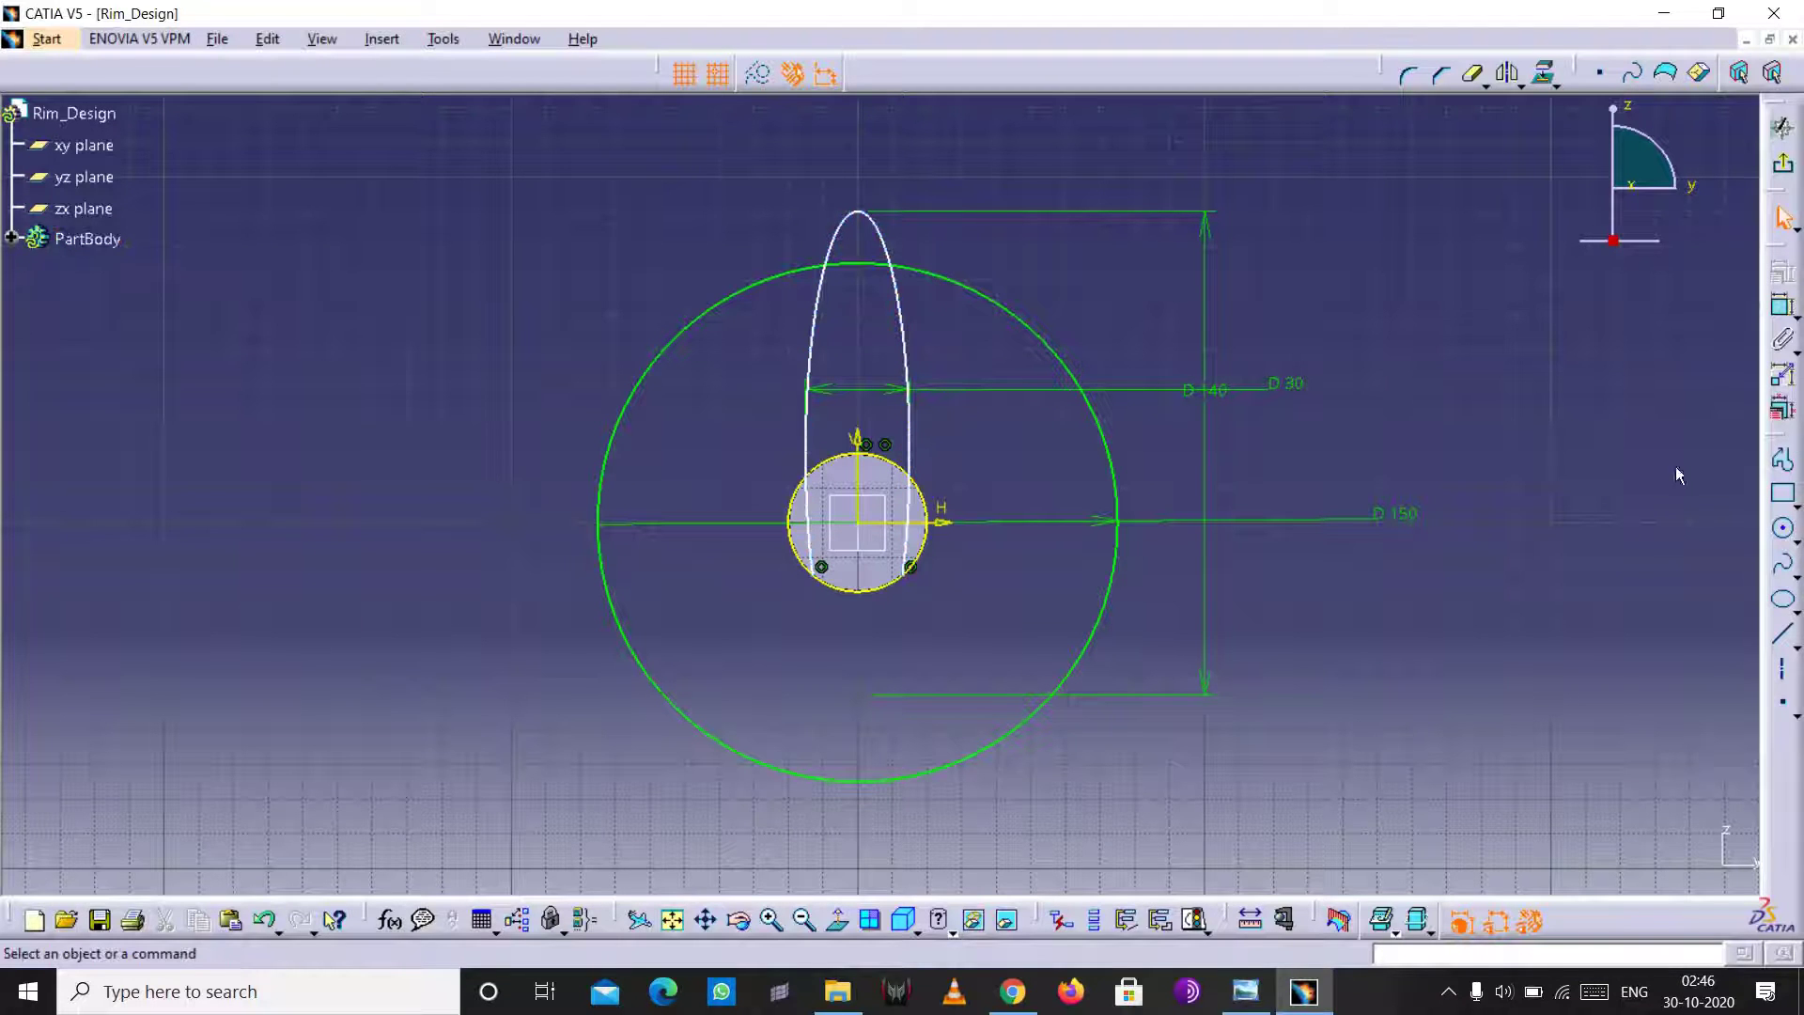
click(819, 561)
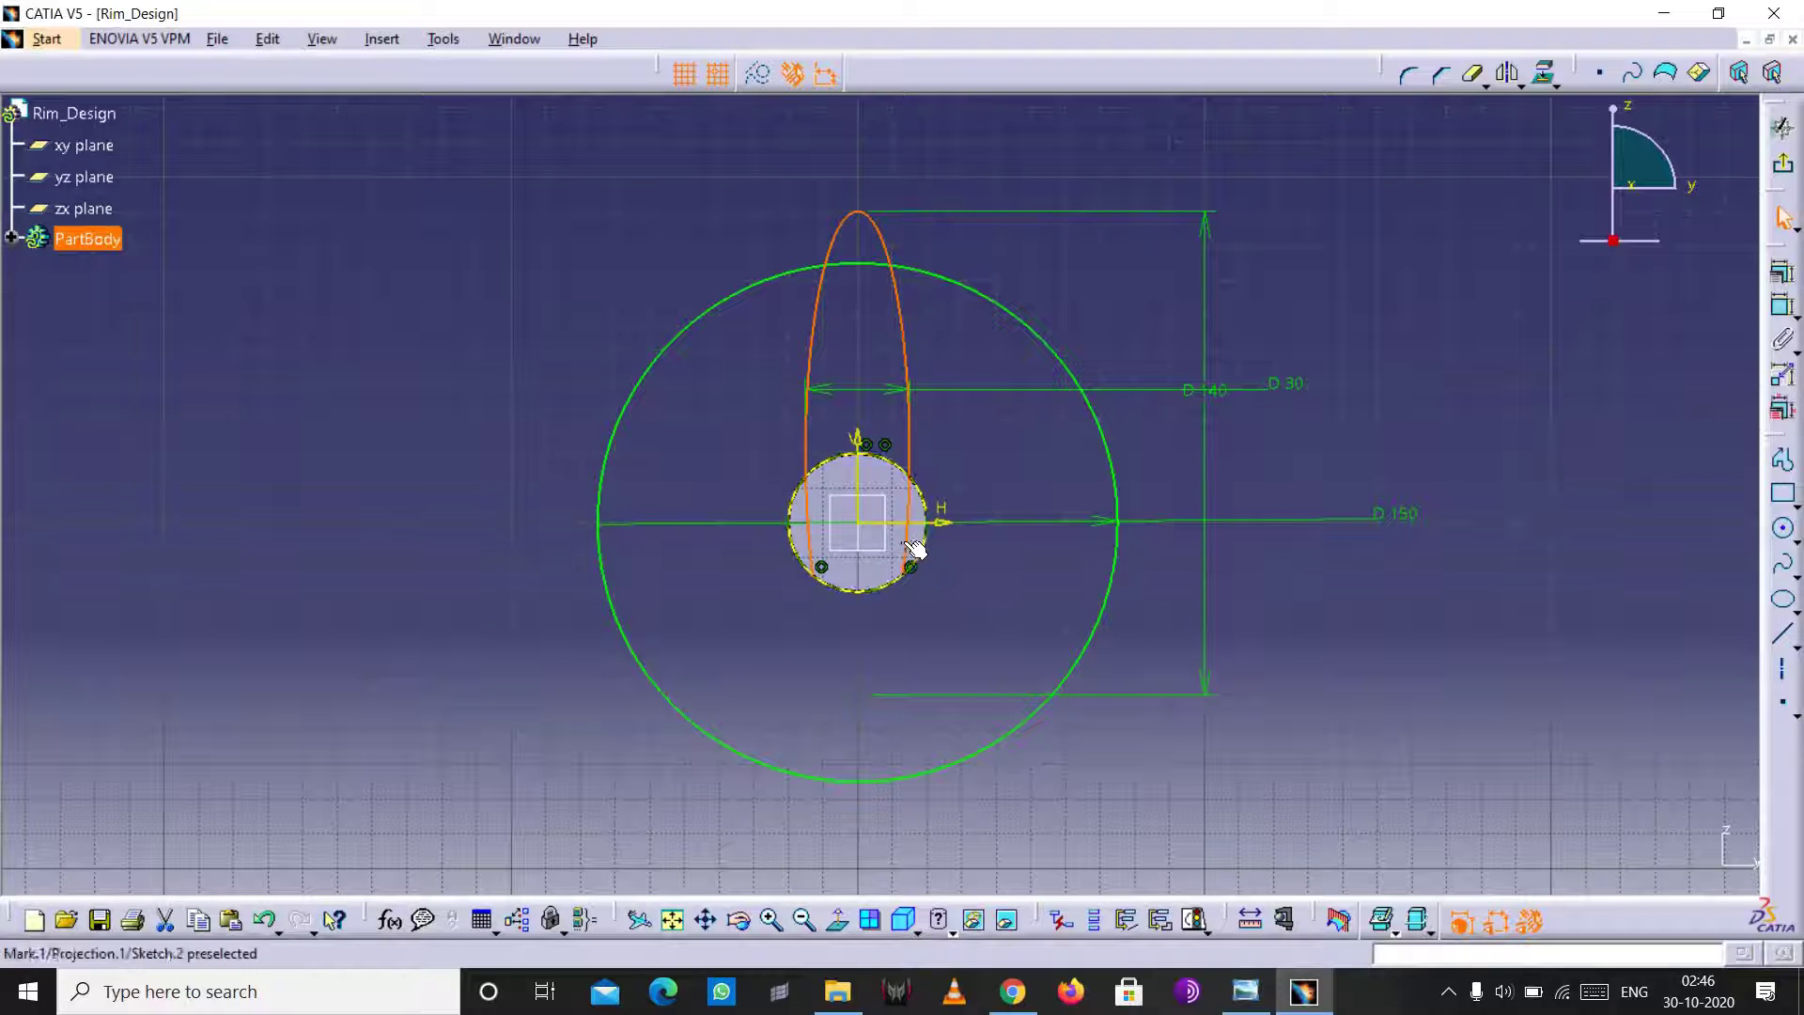
click(1473, 73)
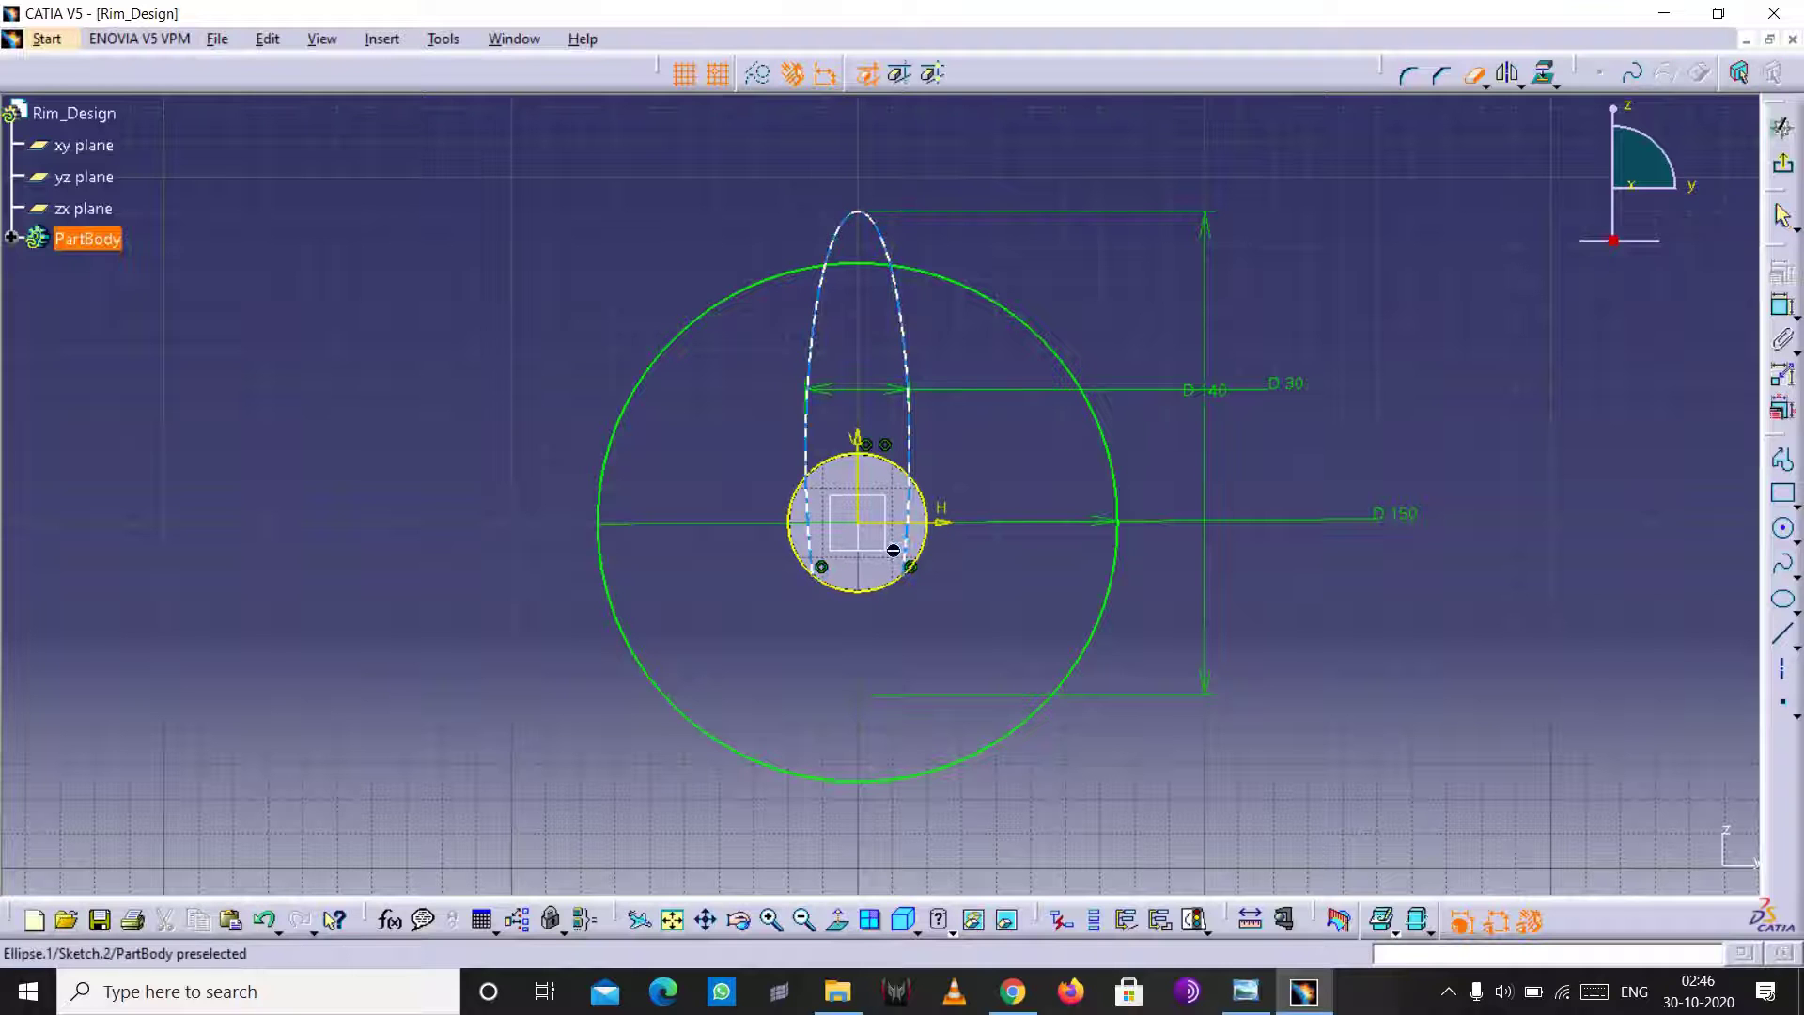
click(907, 549)
click(819, 551)
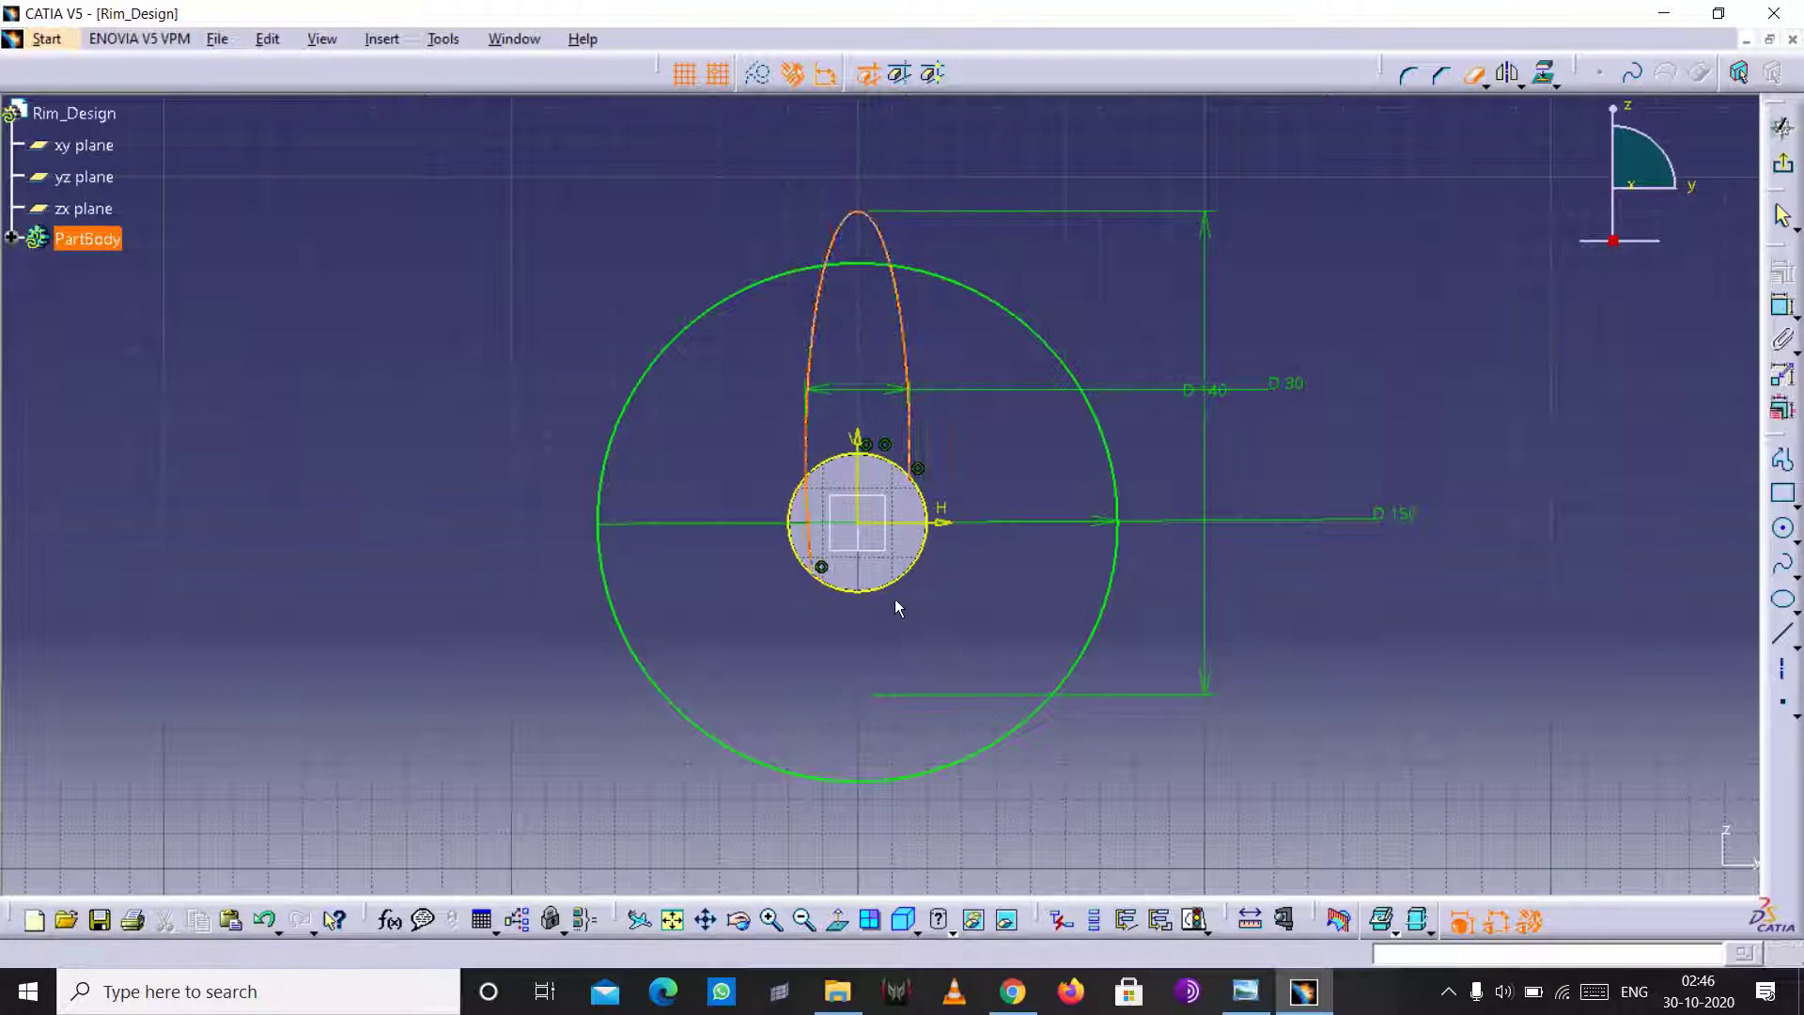
click(1522, 86)
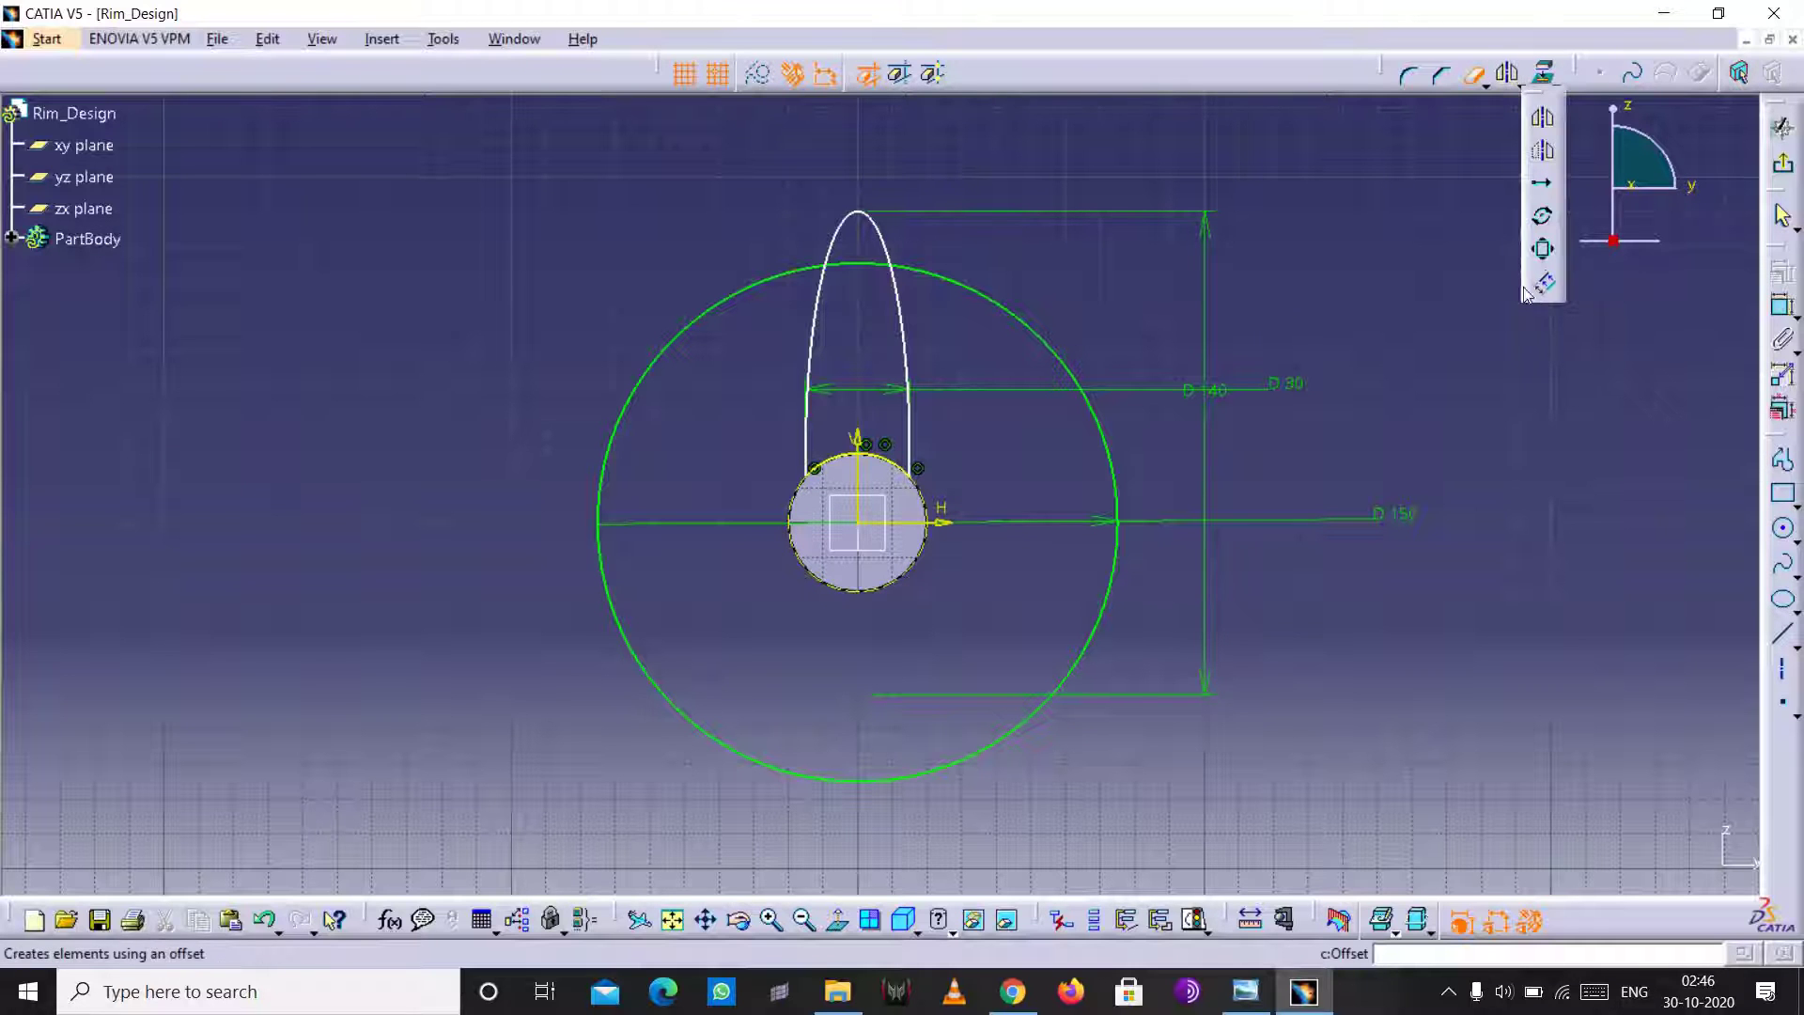
- Offset the trimmed spoke outline 3.534 mm inward for a double-walled spoke
click(1541, 287)
click(909, 363)
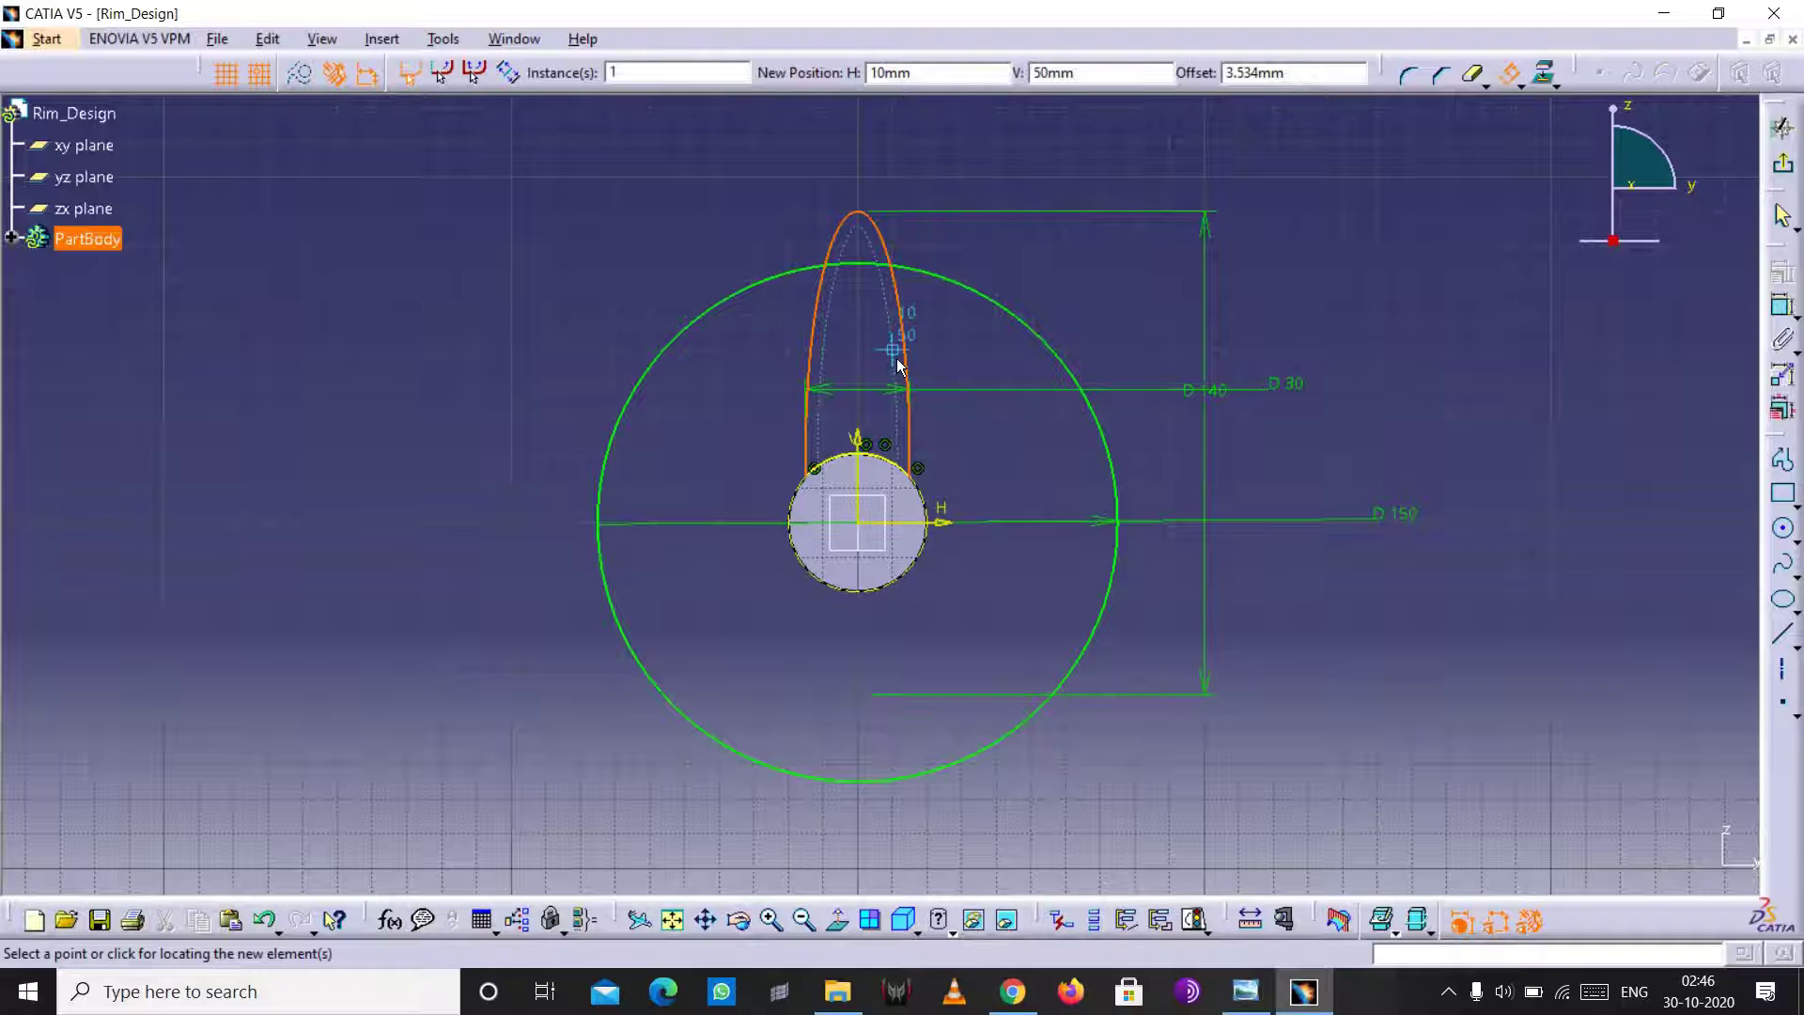
click(902, 364)
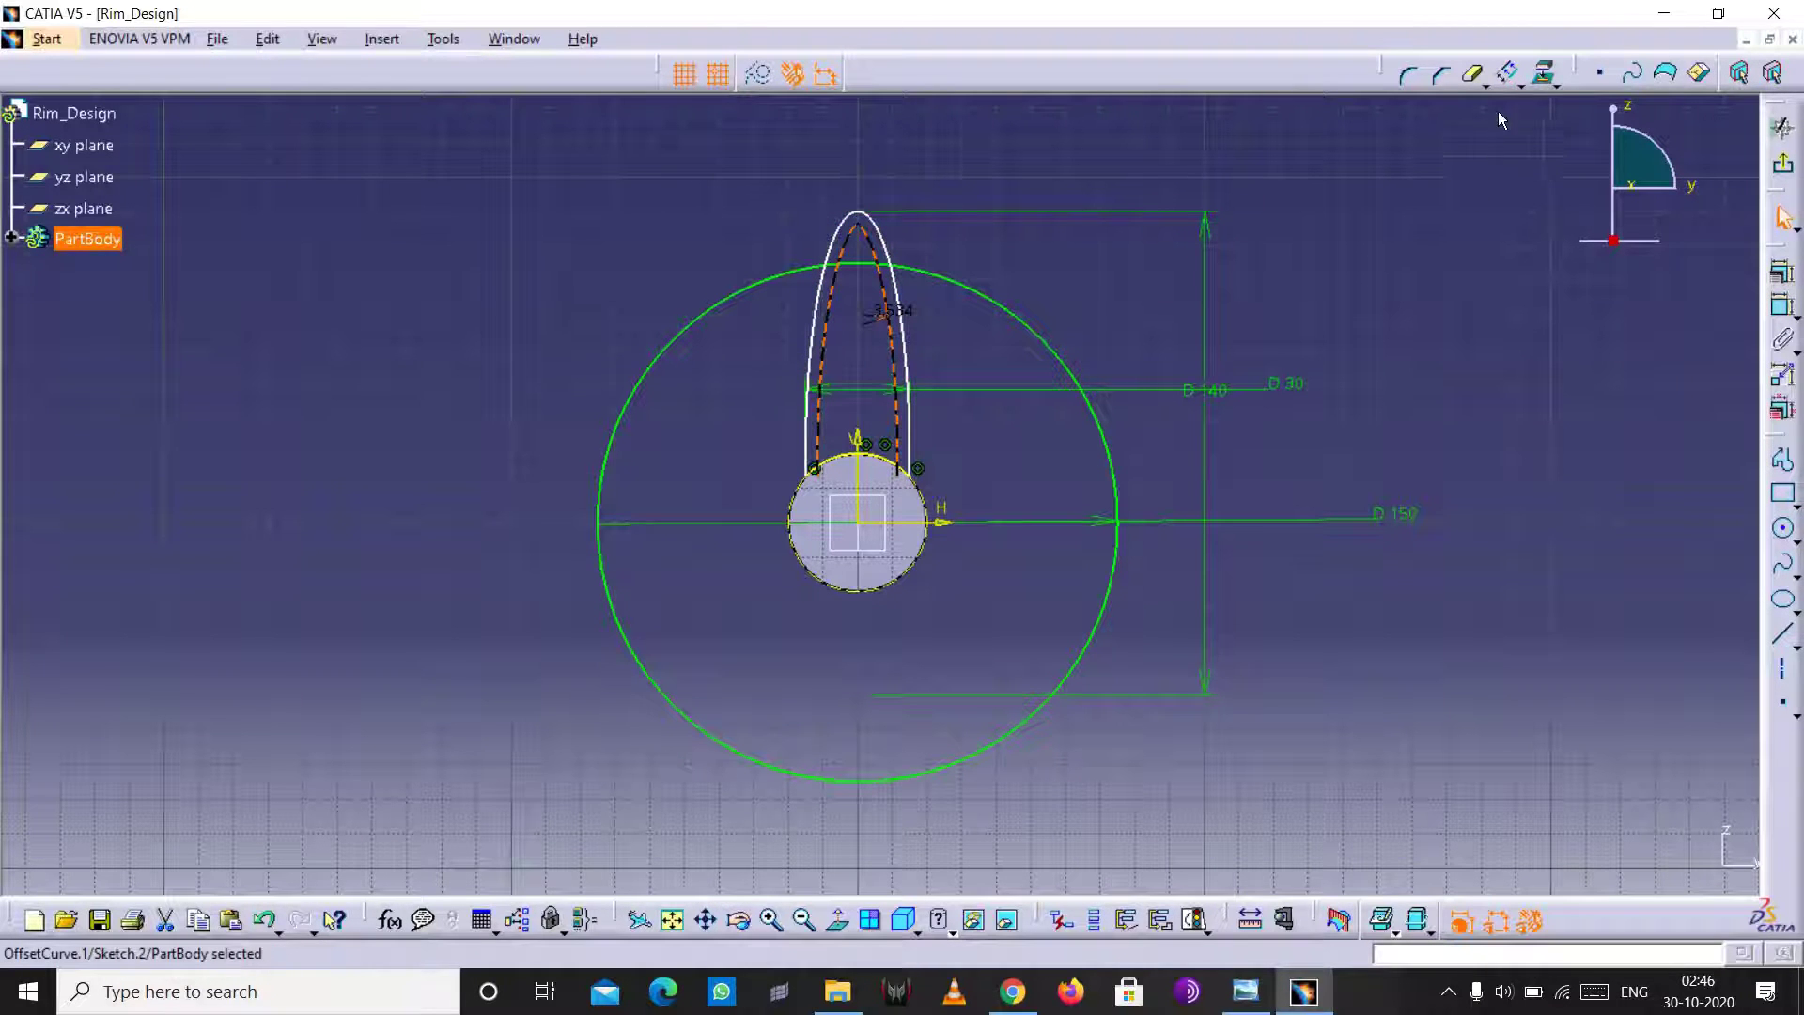
click(1471, 74)
click(1470, 74)
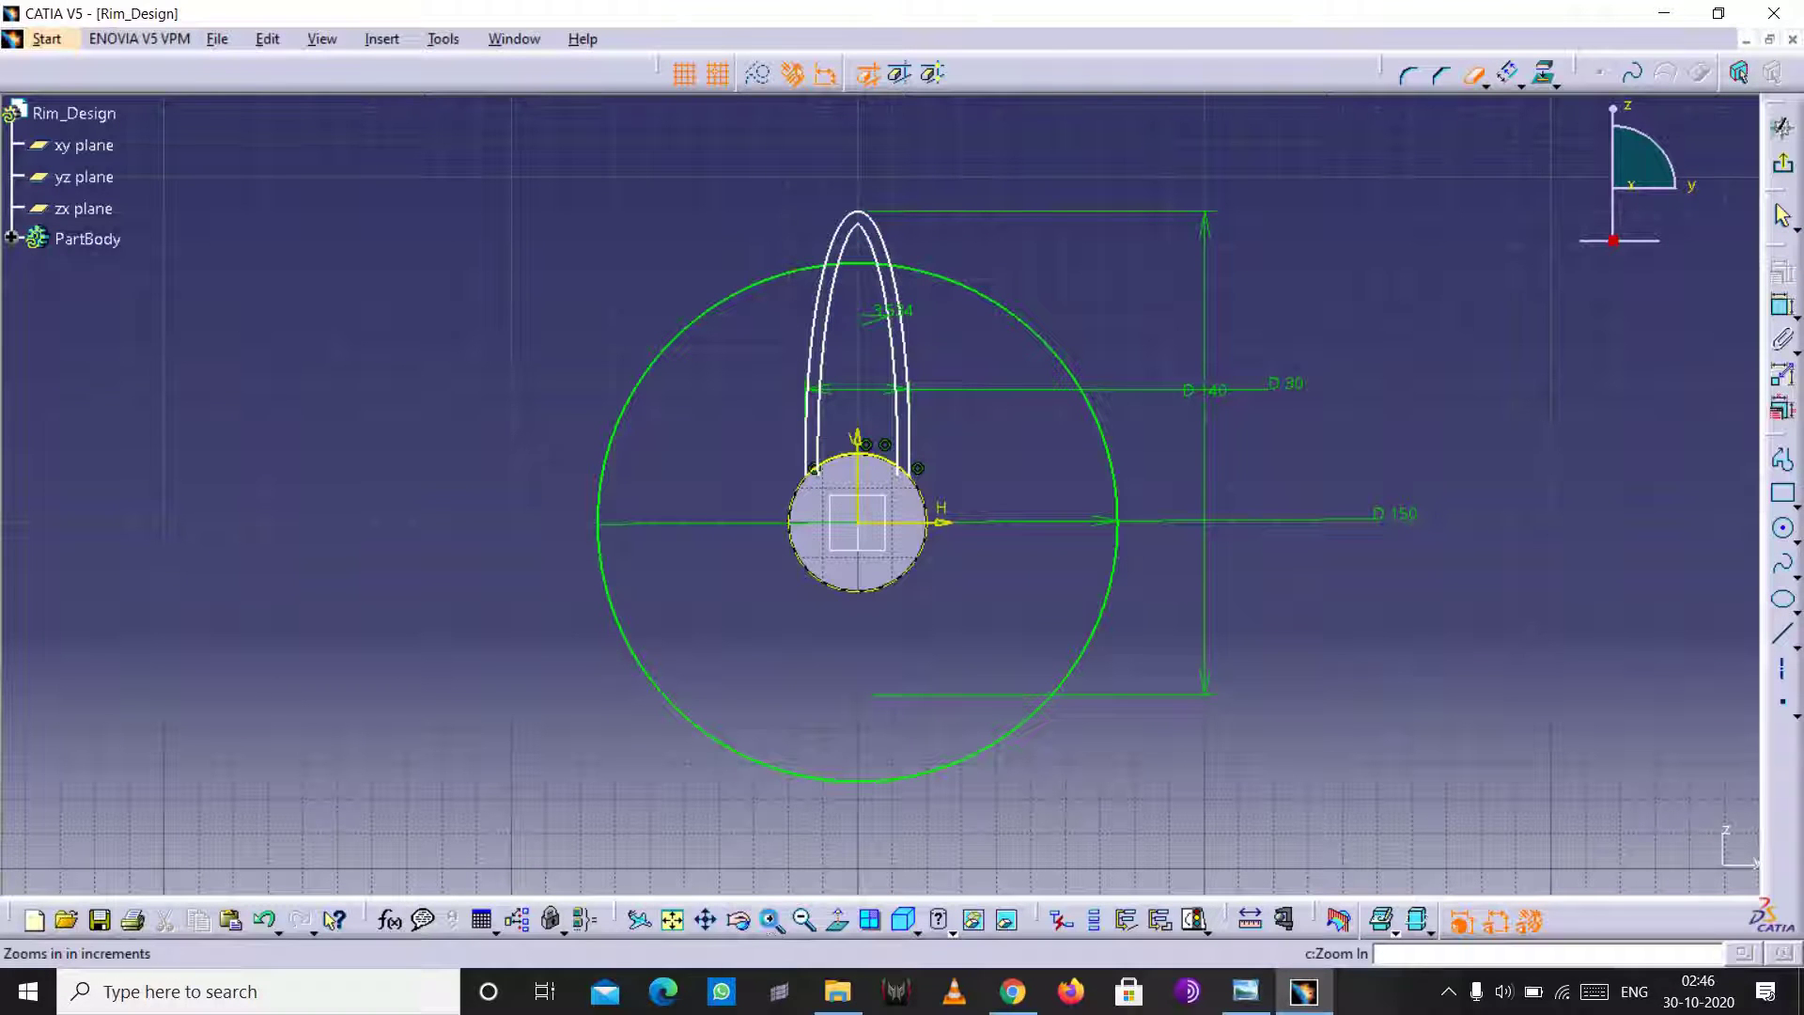
click(770, 918)
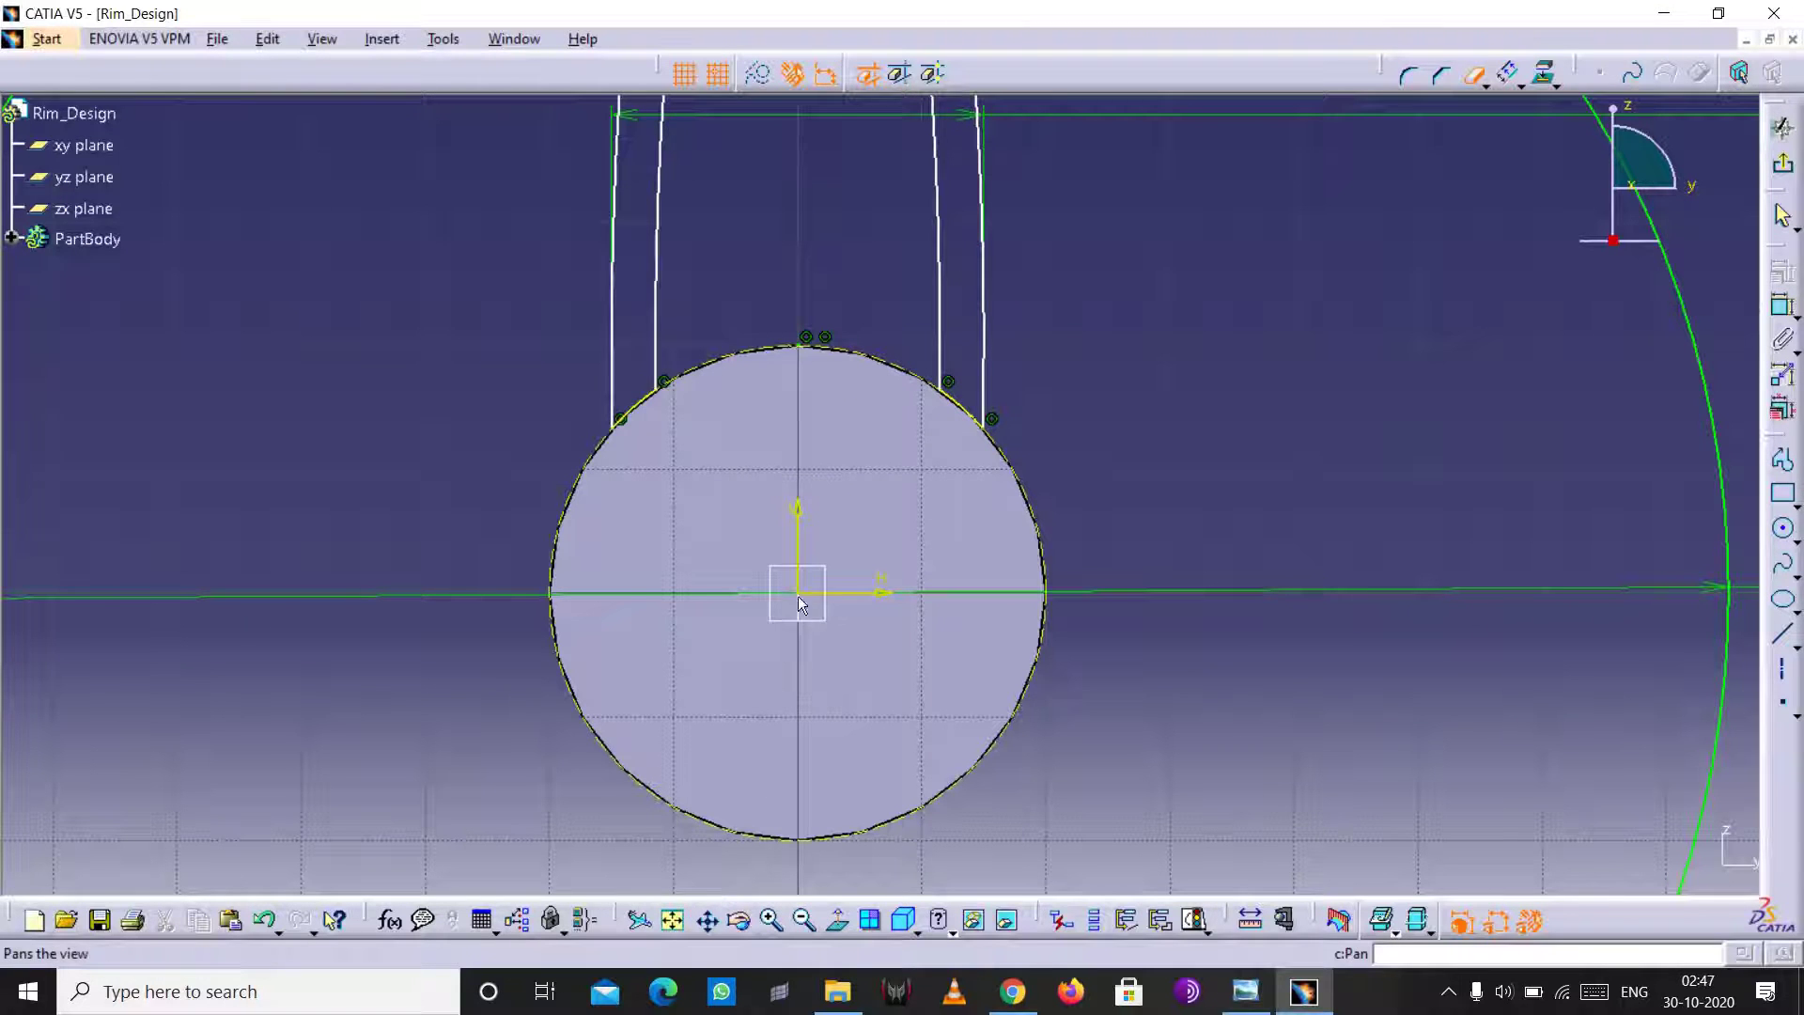
- Trim both spoke arch tips at the 150 mm circle and remove that circle
click(705, 920)
middle_drag(850, 676, 818, 891)
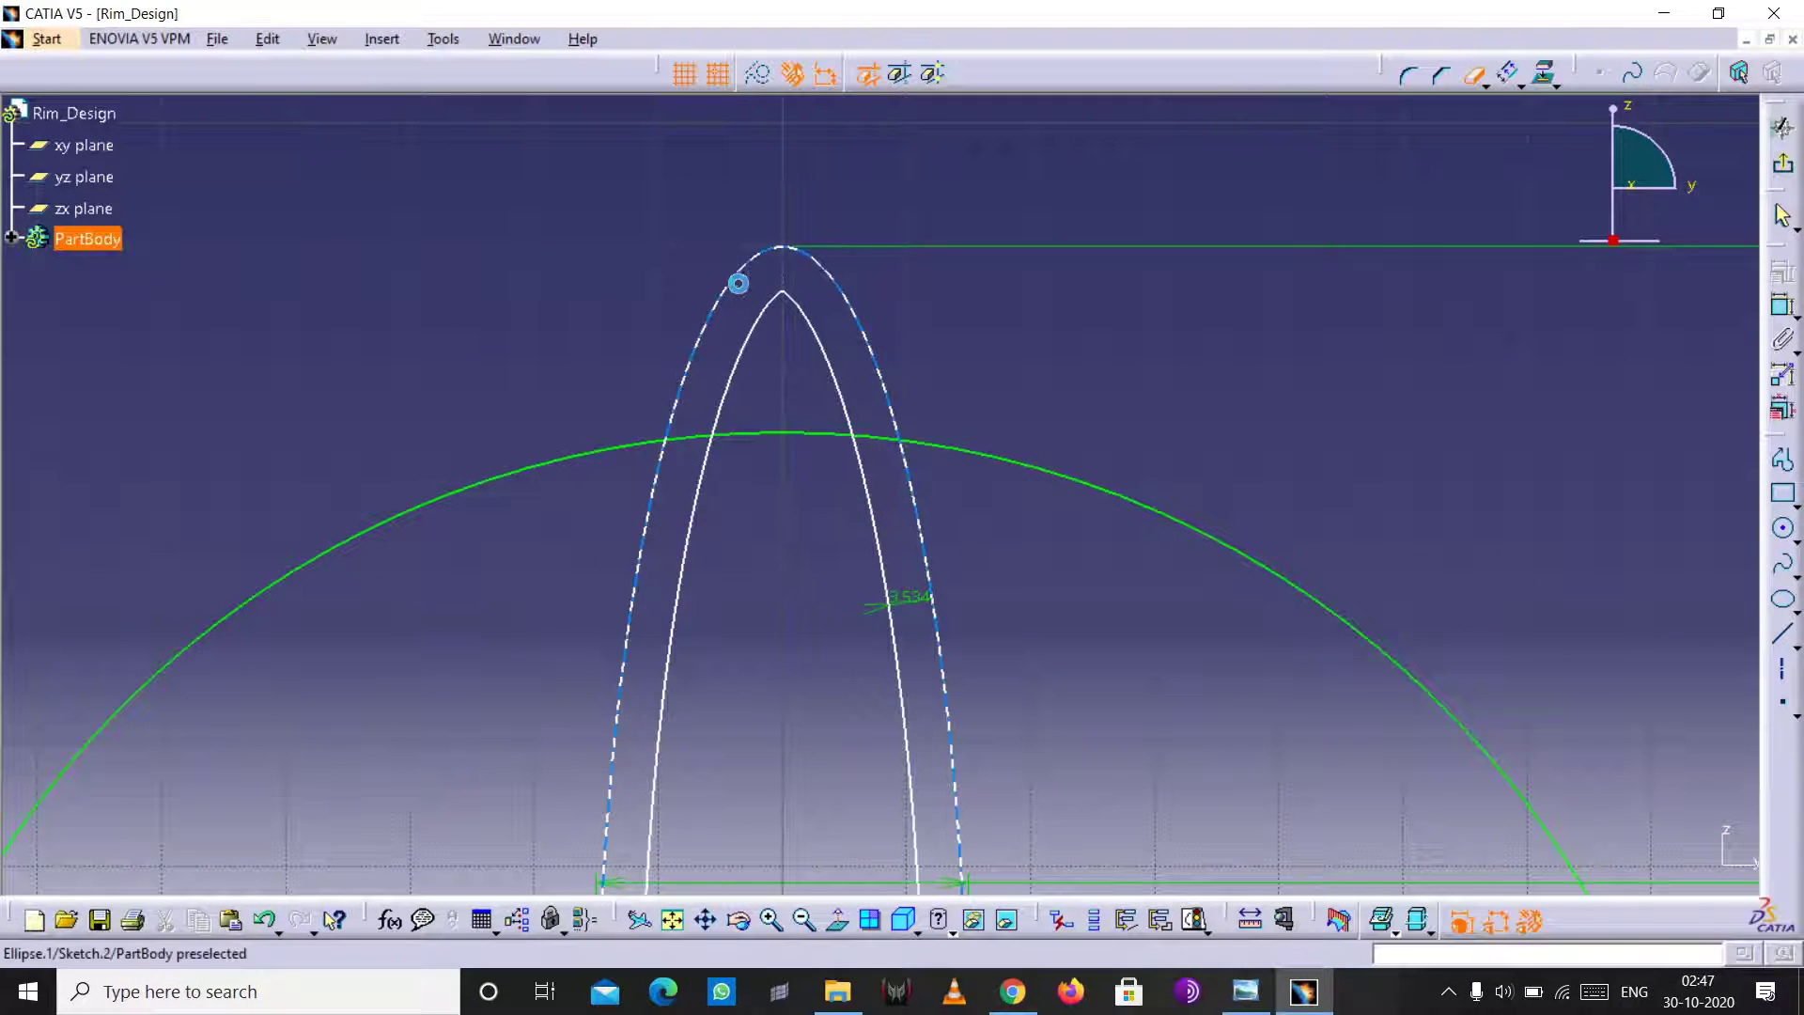
click(739, 286)
click(806, 316)
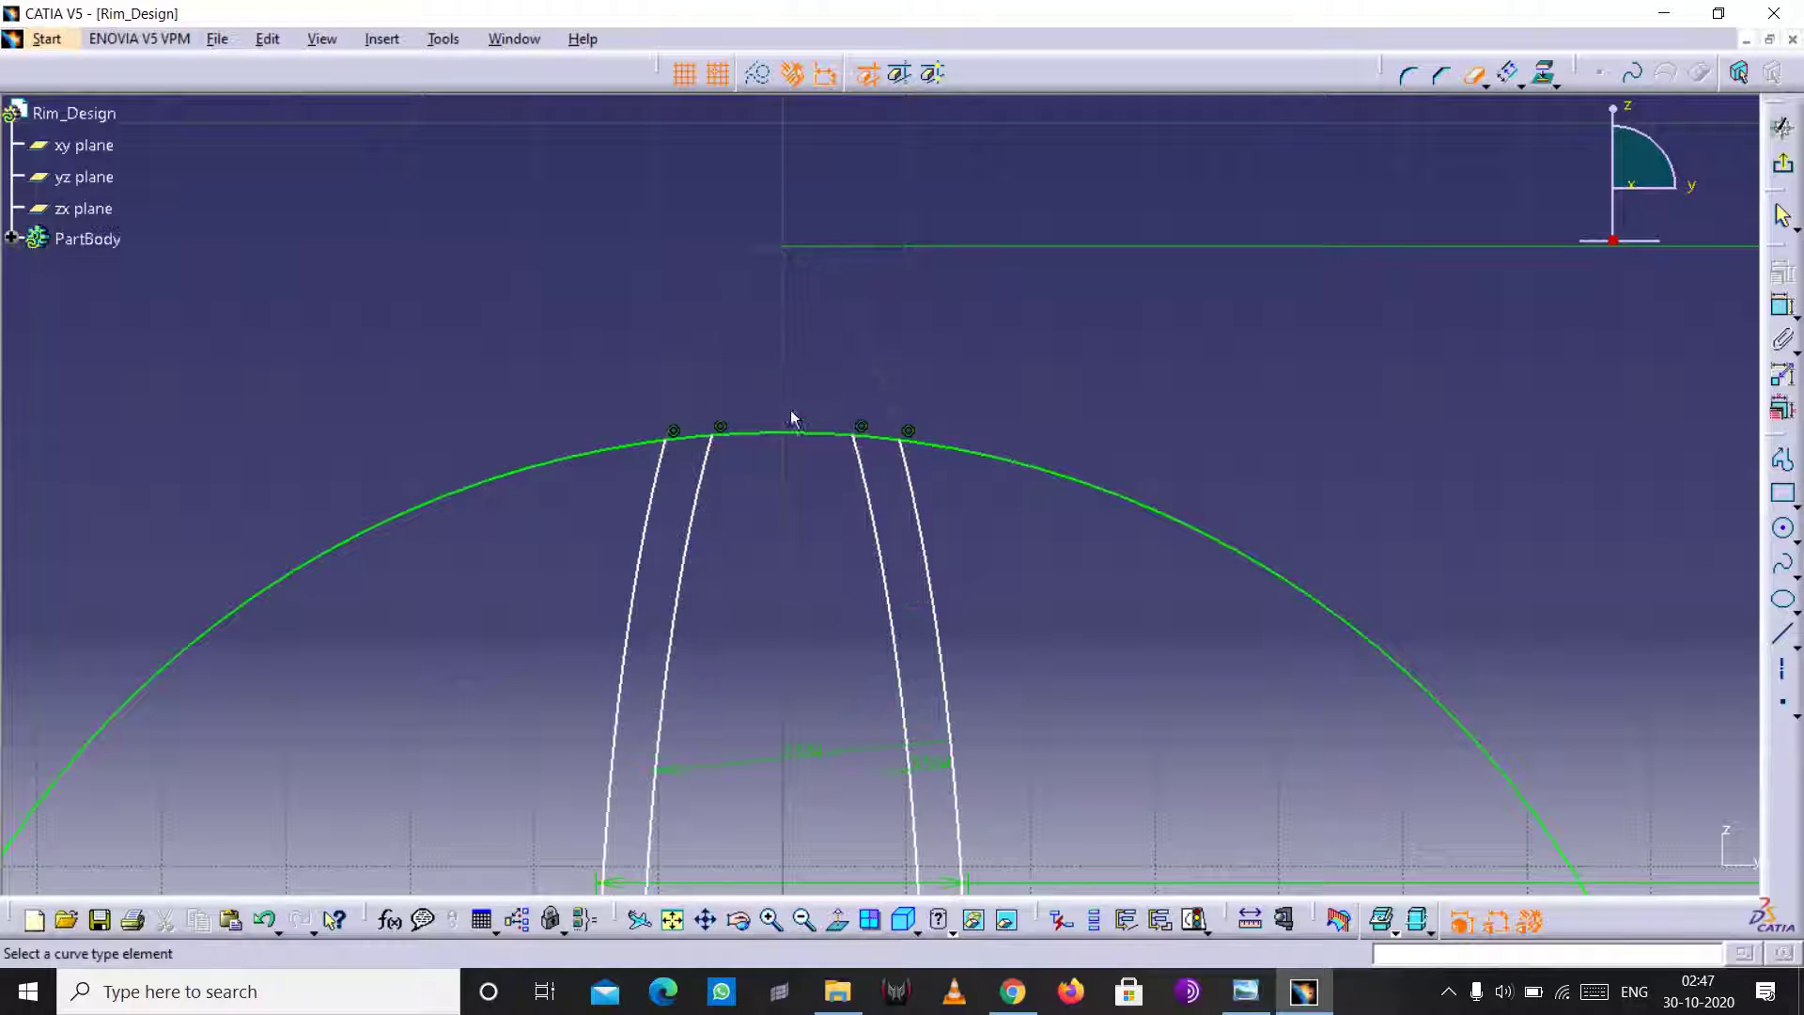
click(783, 435)
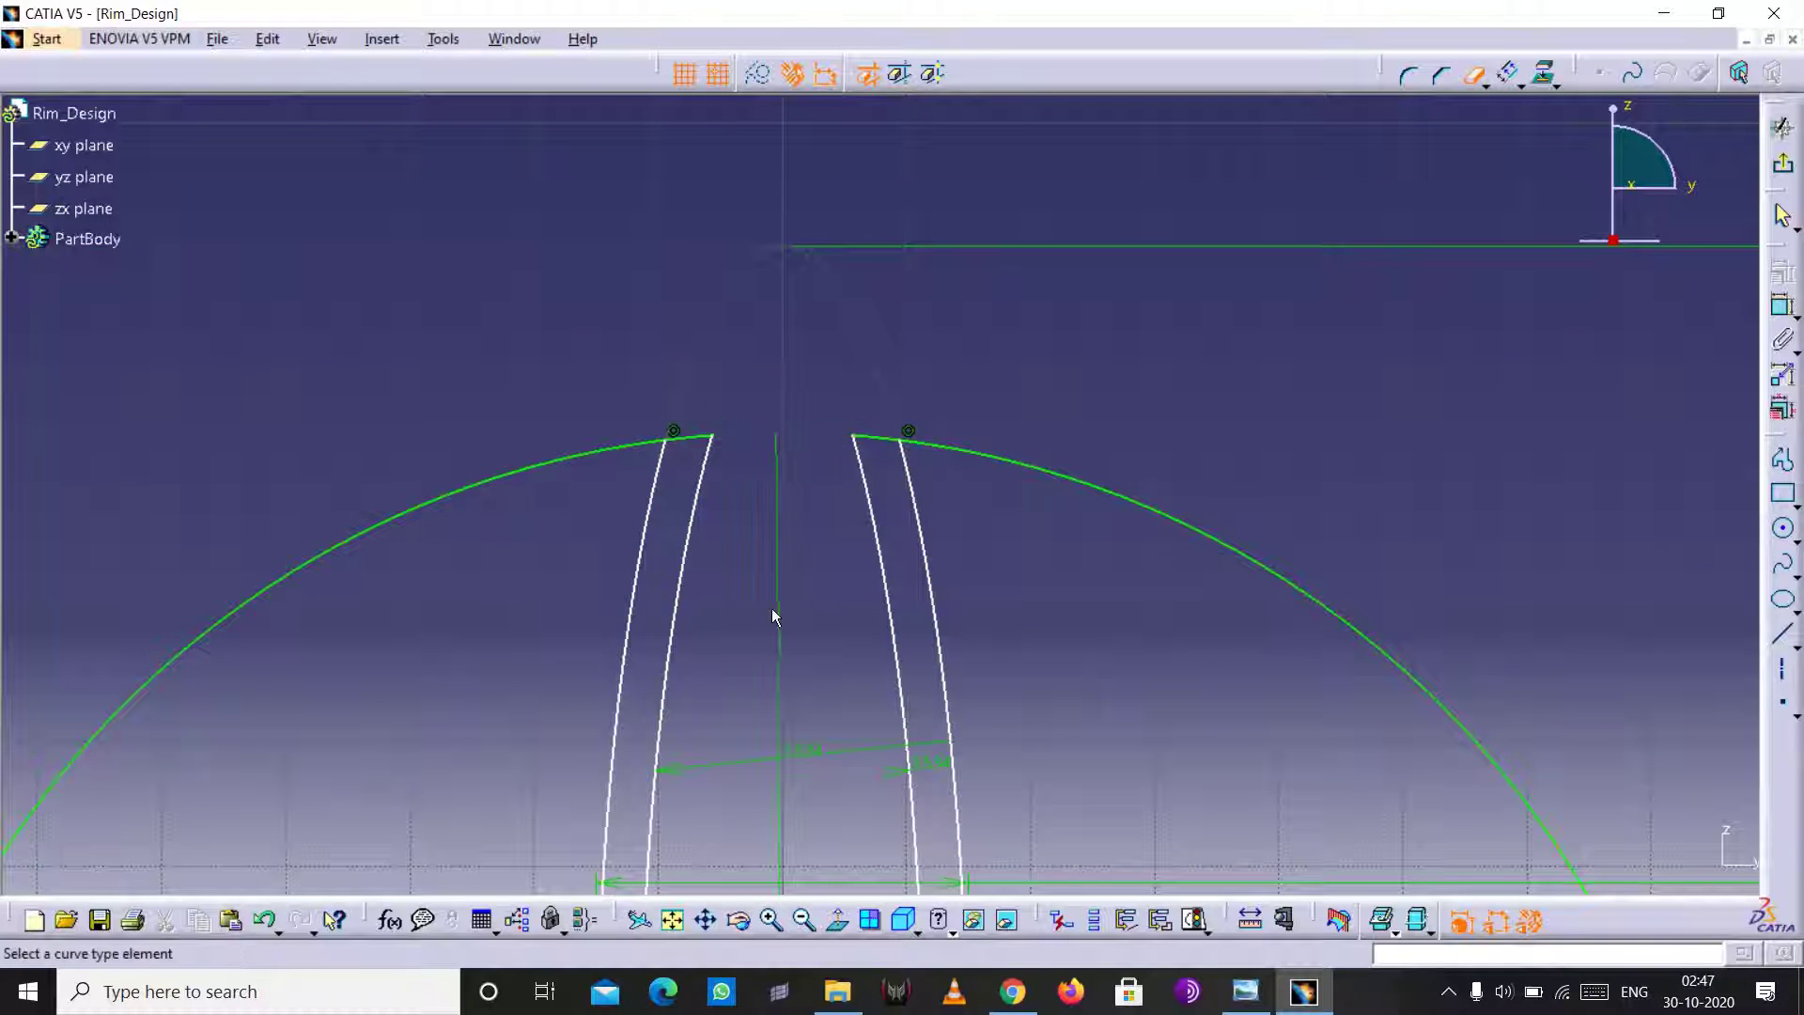
click(286, 583)
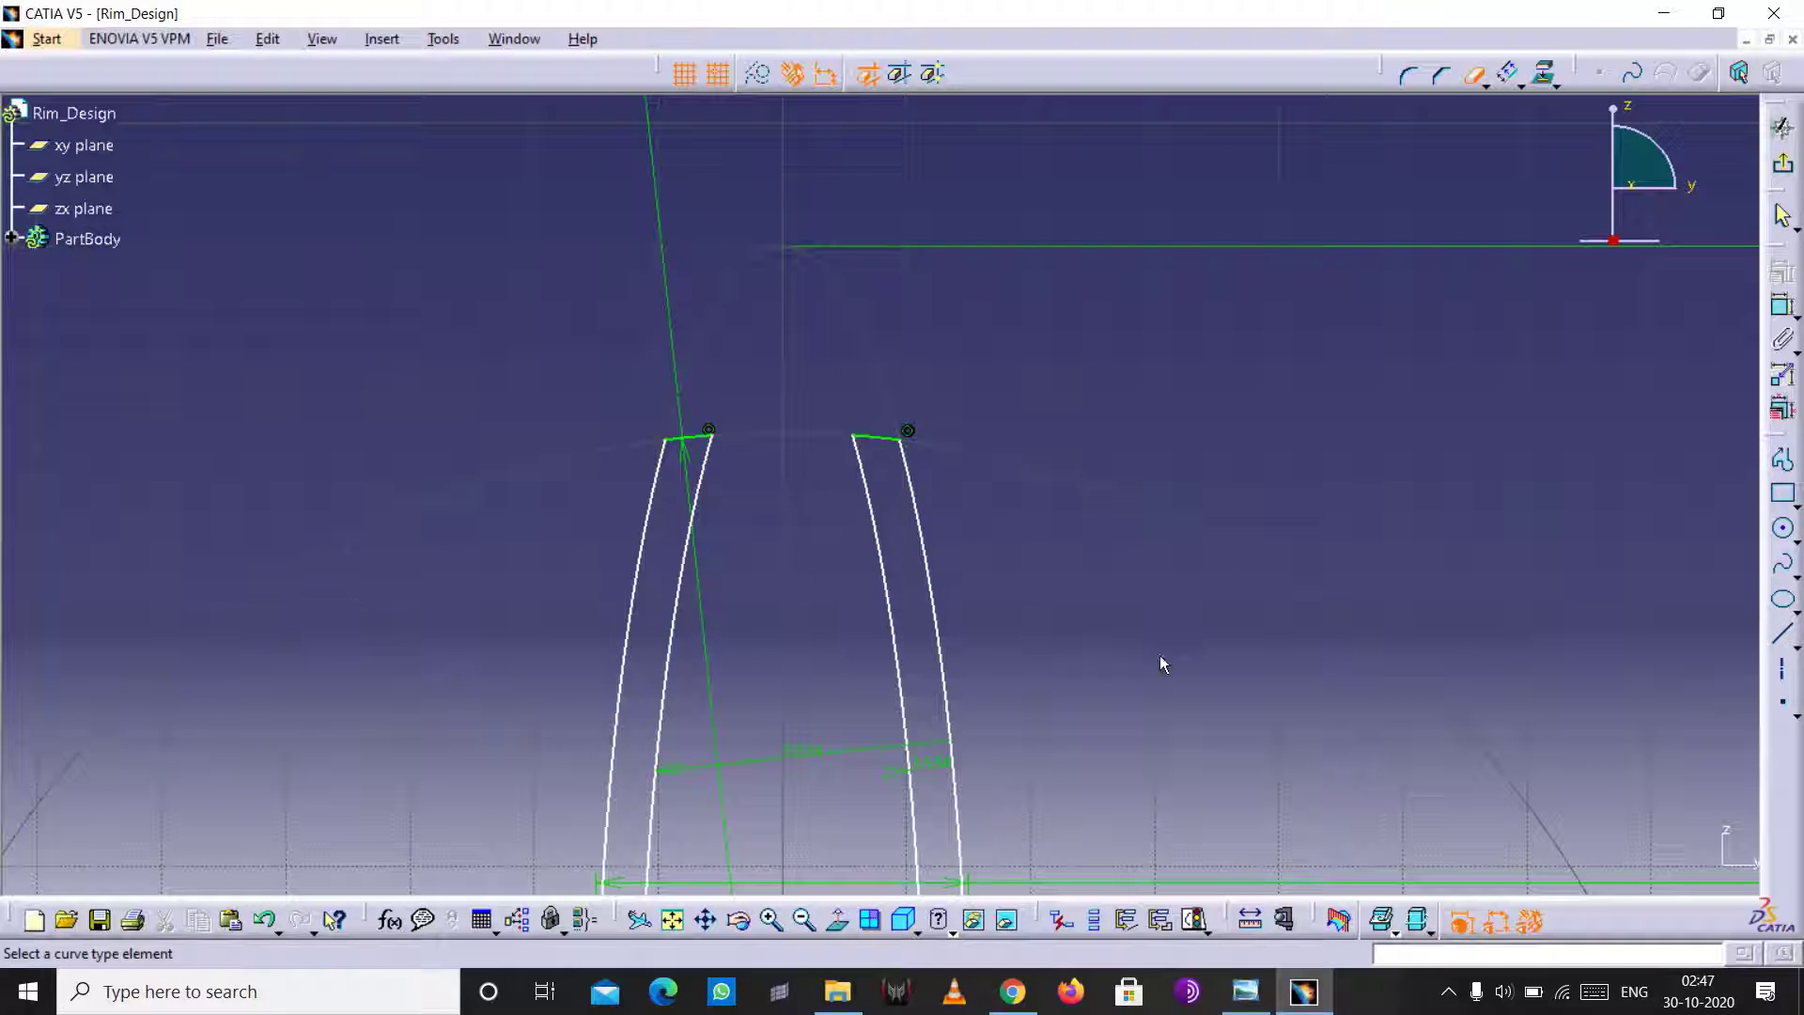
- Zoom out and exit the sketch back to Part Design
click(805, 920)
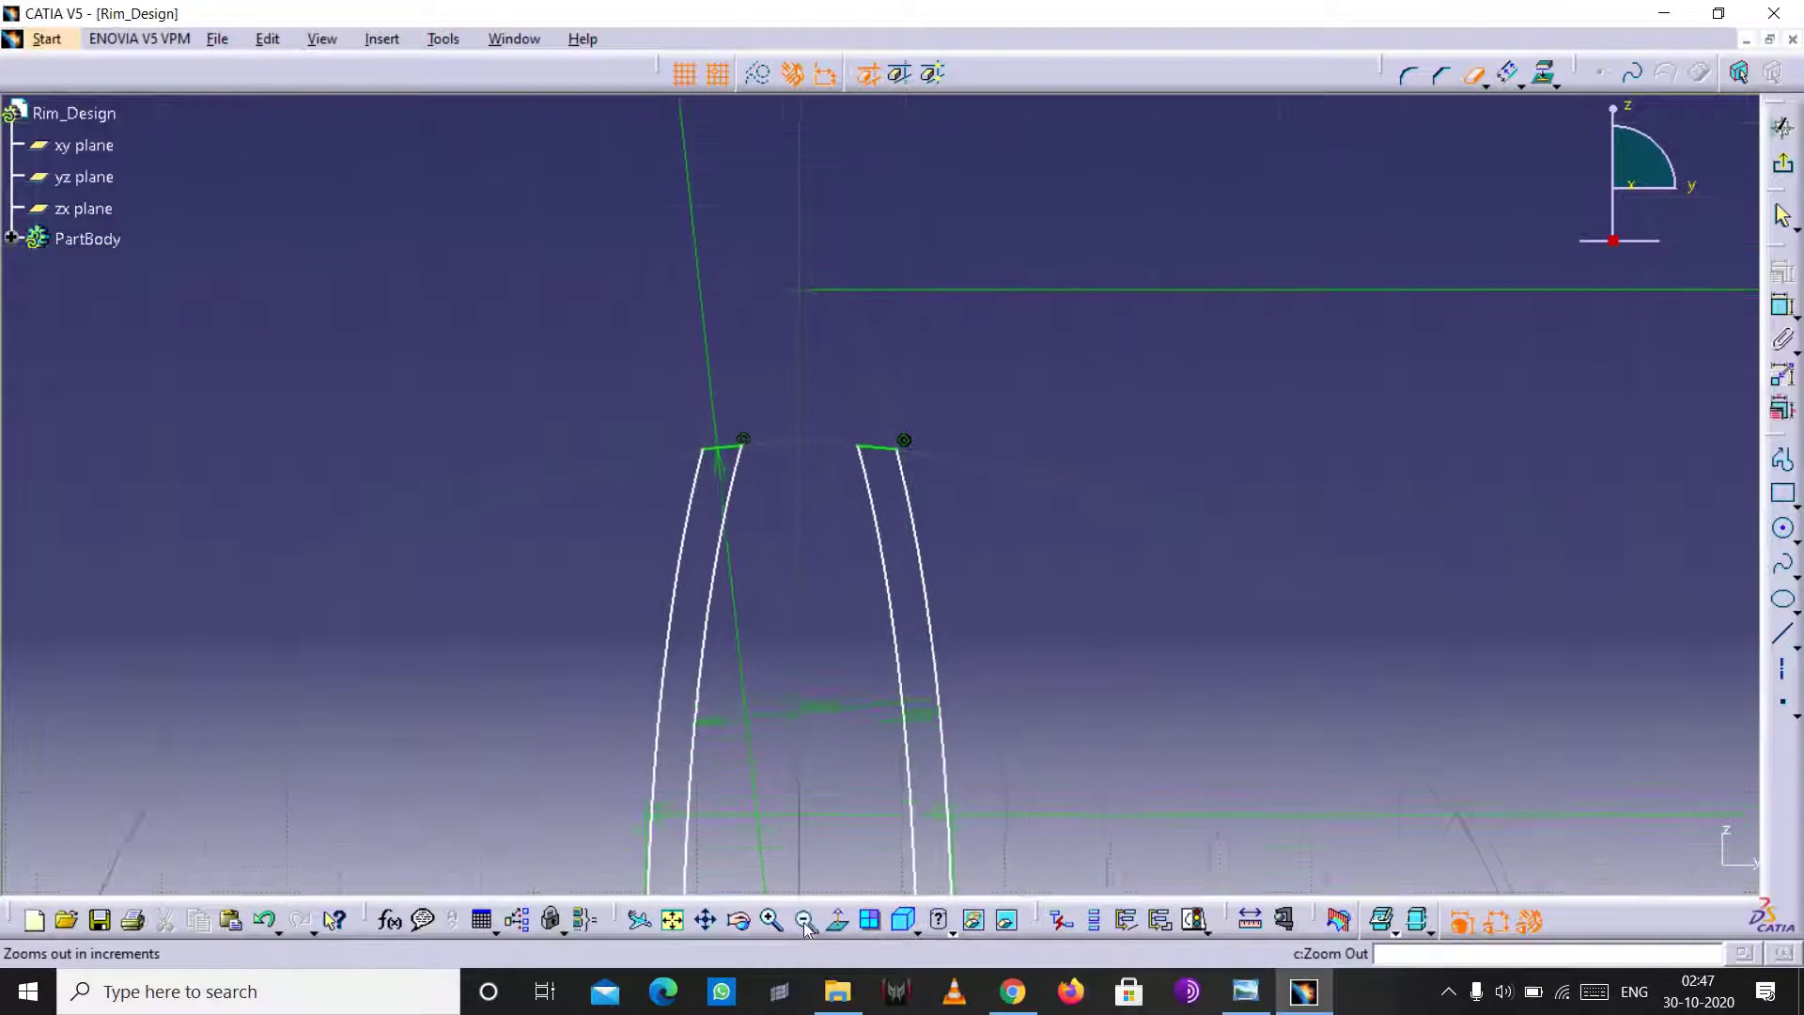
click(805, 921)
click(806, 921)
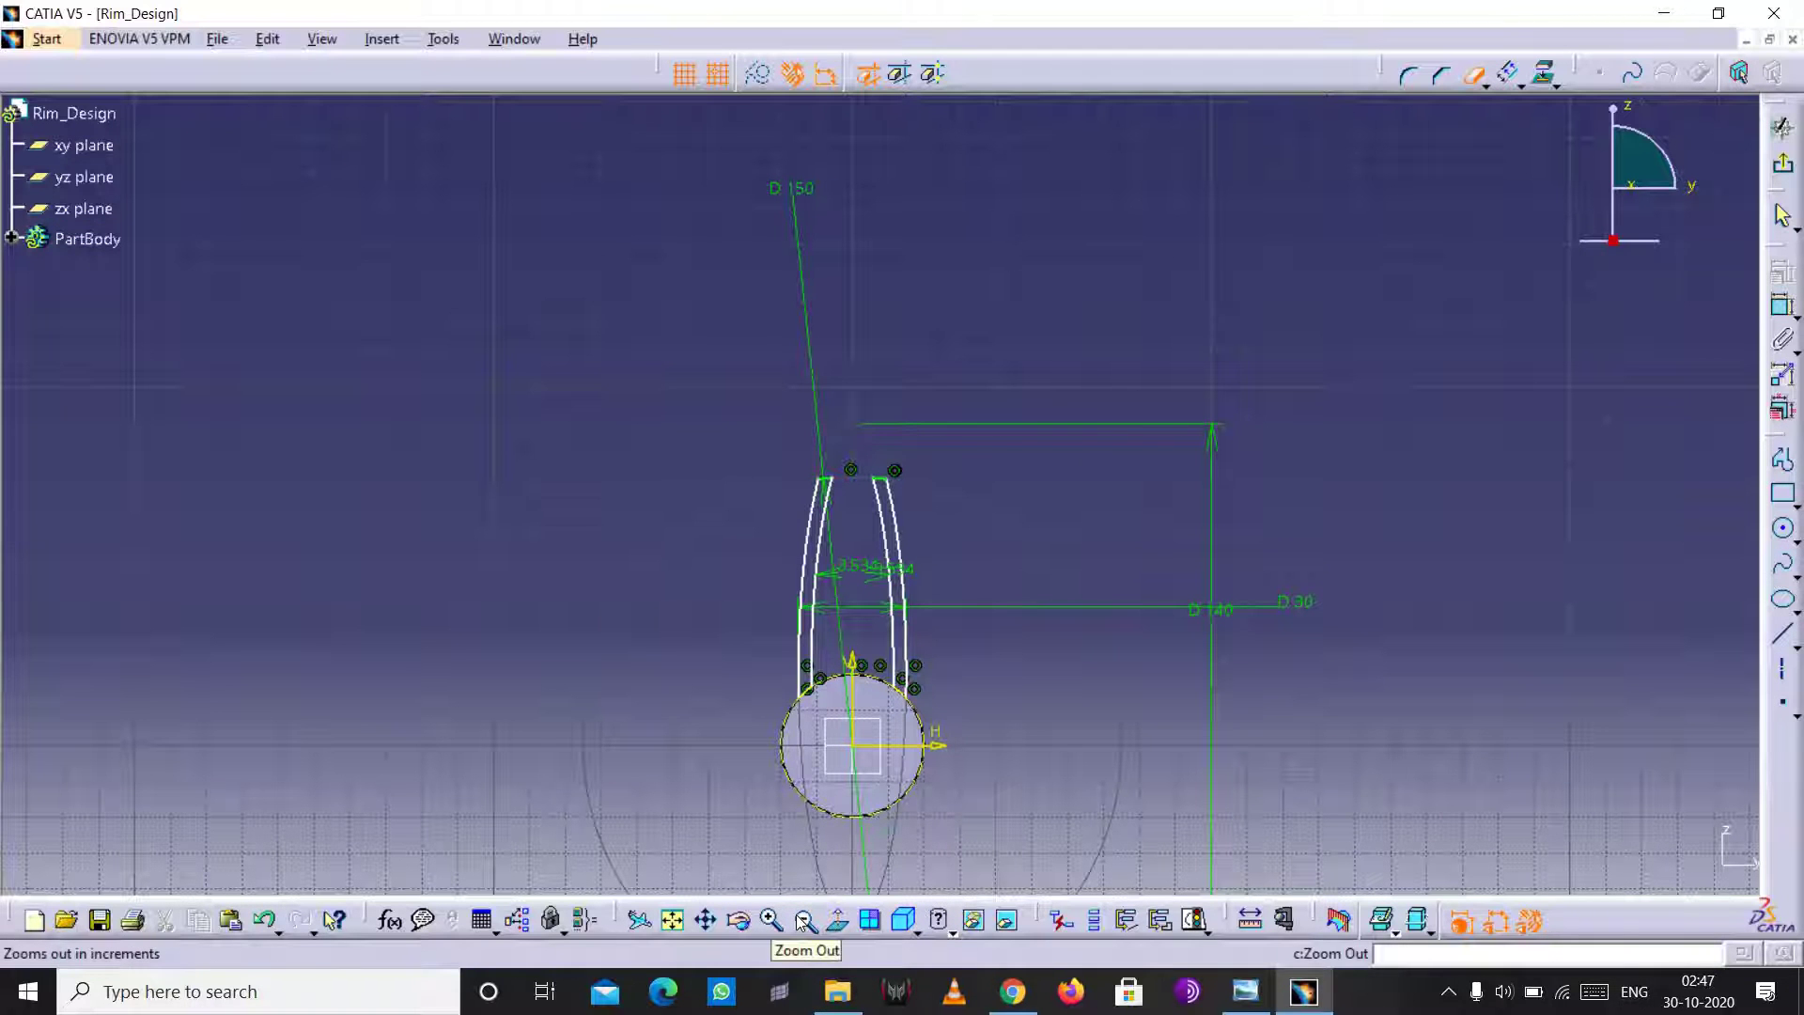
click(803, 921)
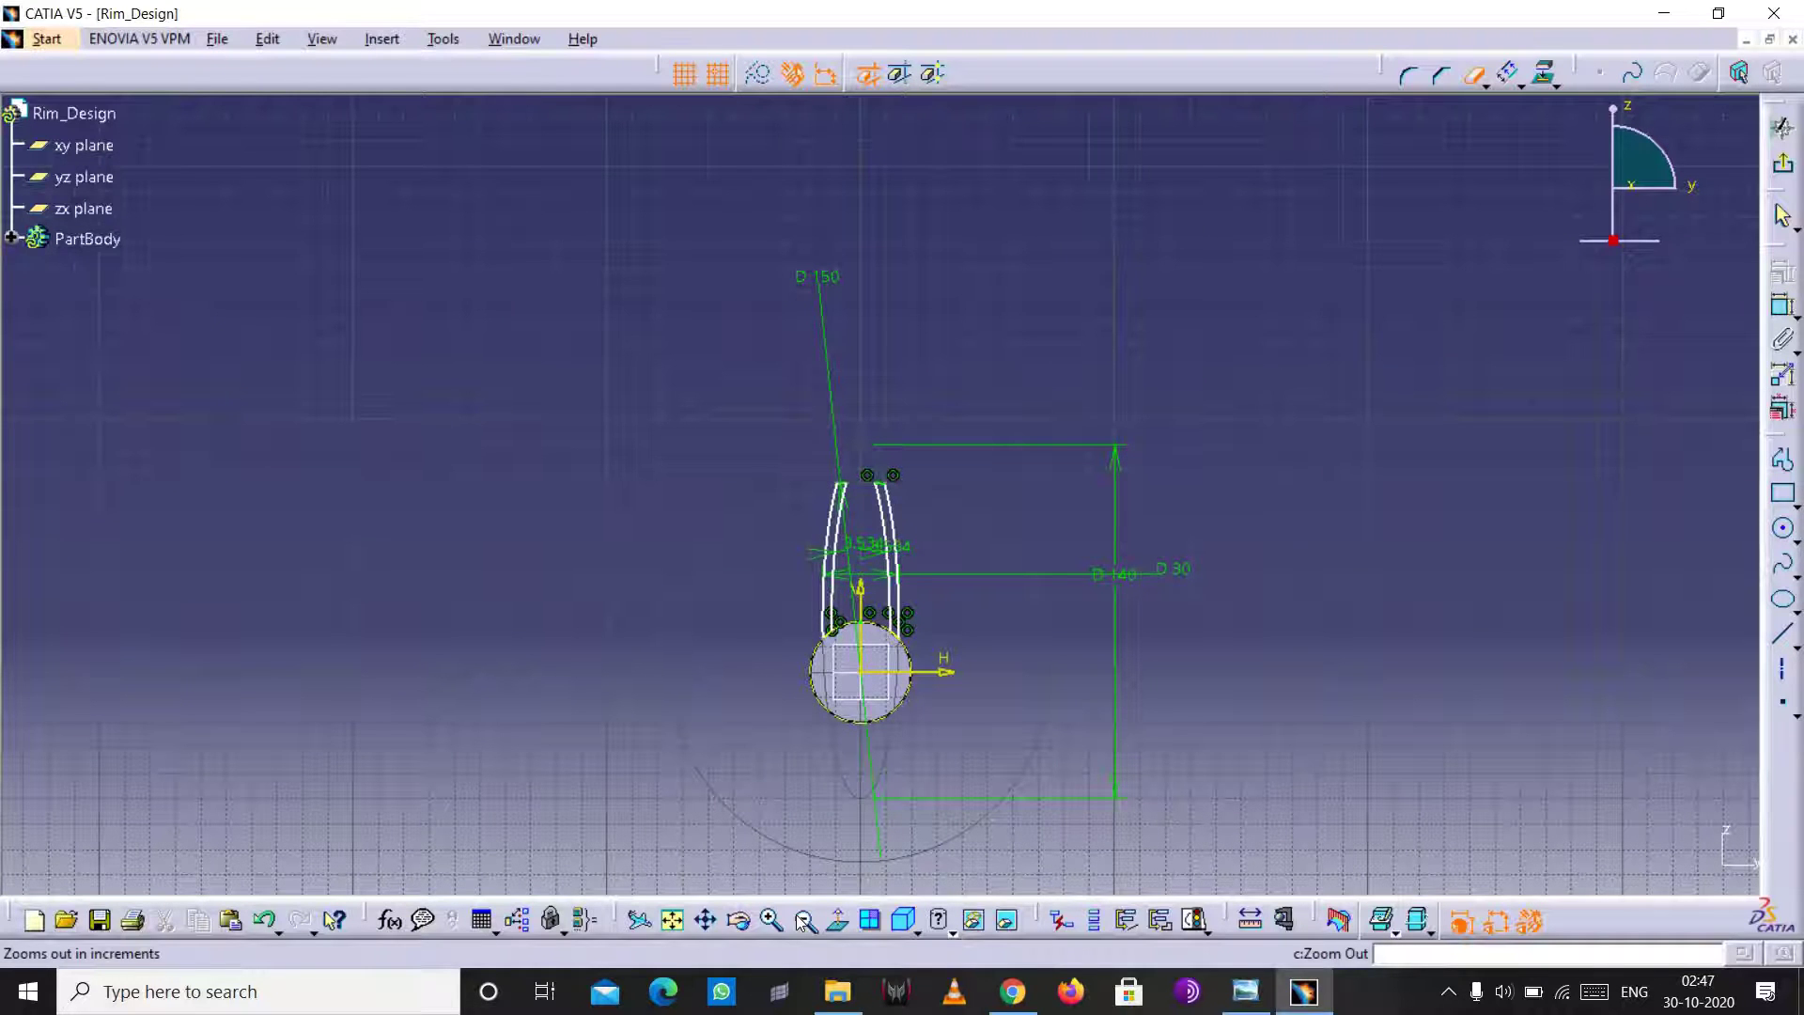
click(803, 920)
click(1783, 169)
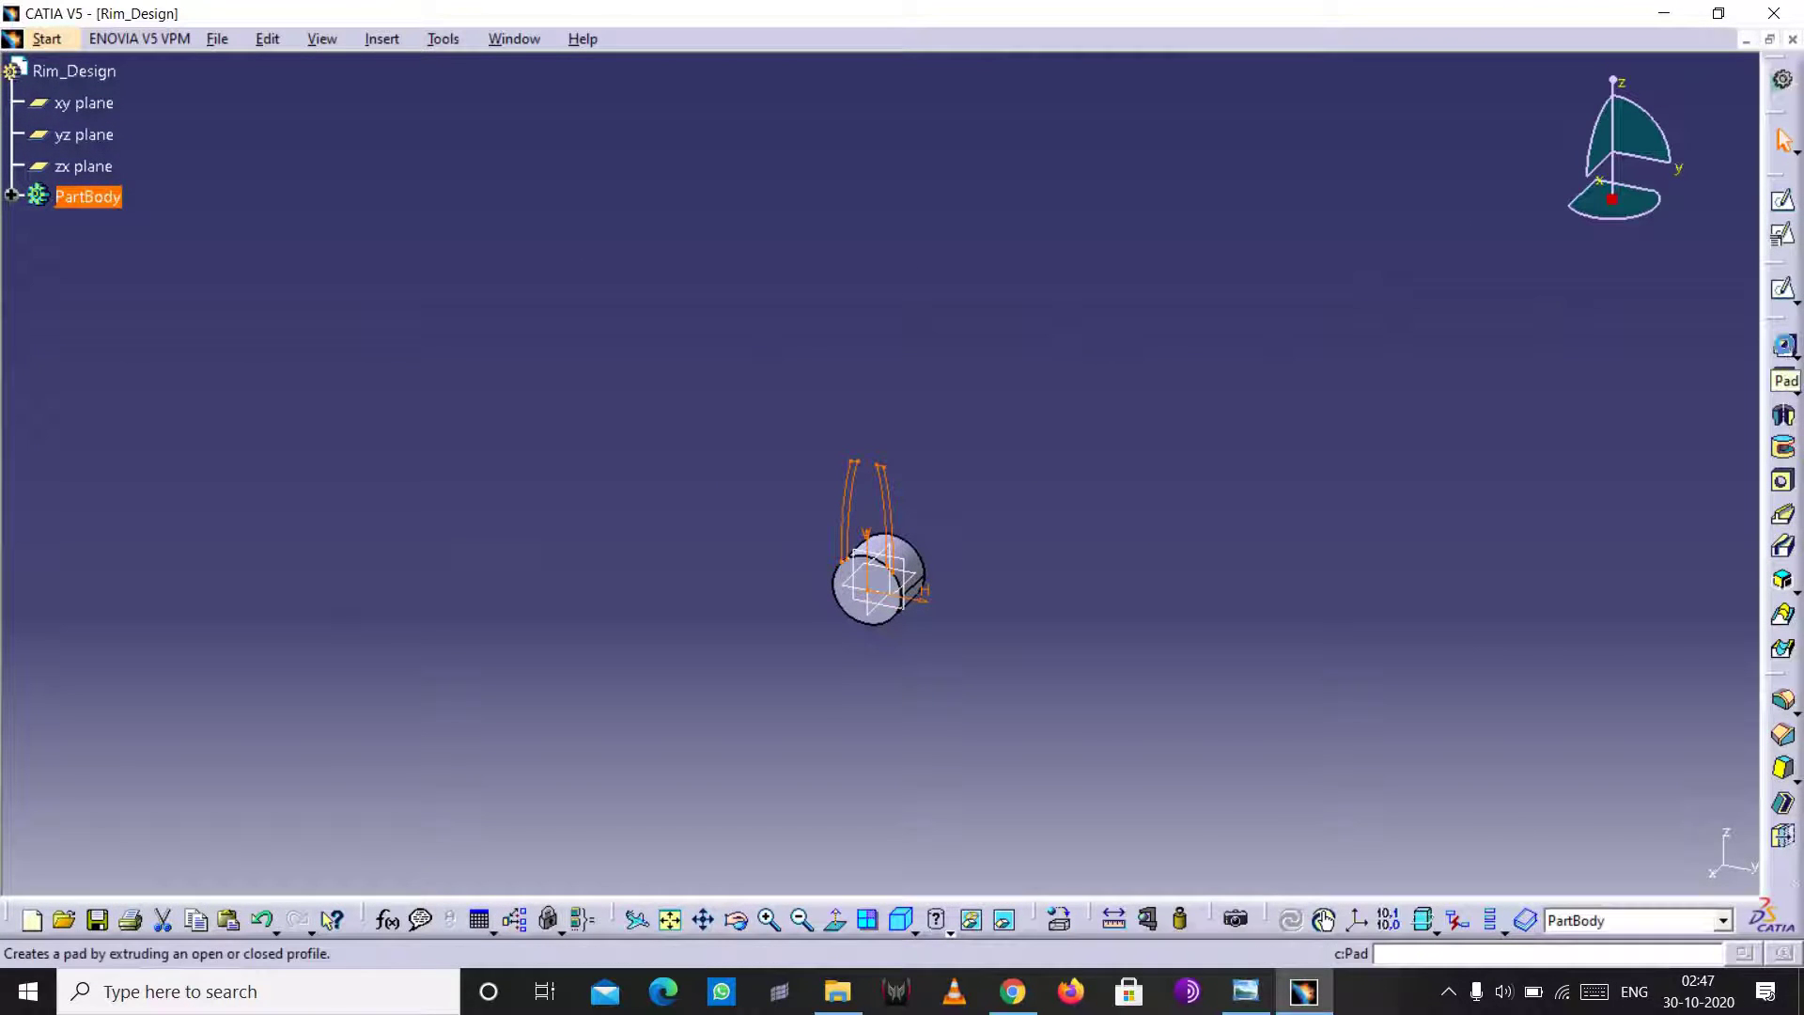
- Pad the spoke sketch 30 mm in the reversed direction and preview it
click(1784, 347)
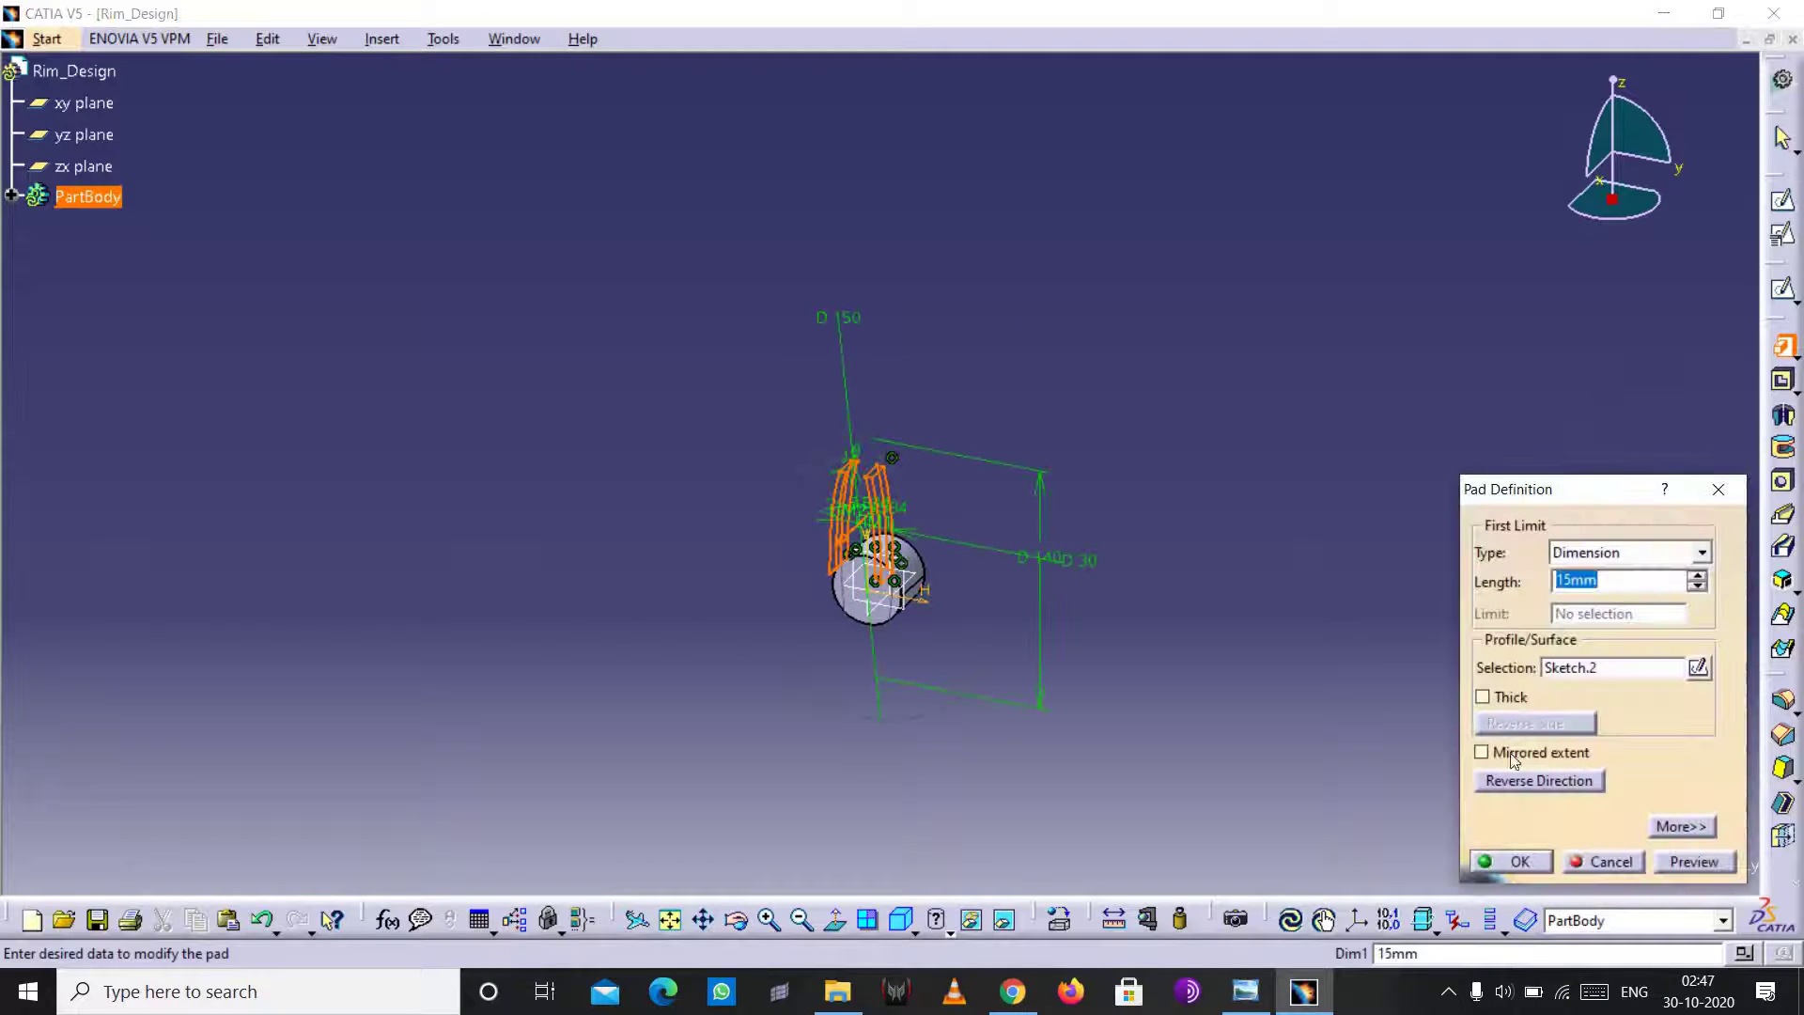
click(1514, 776)
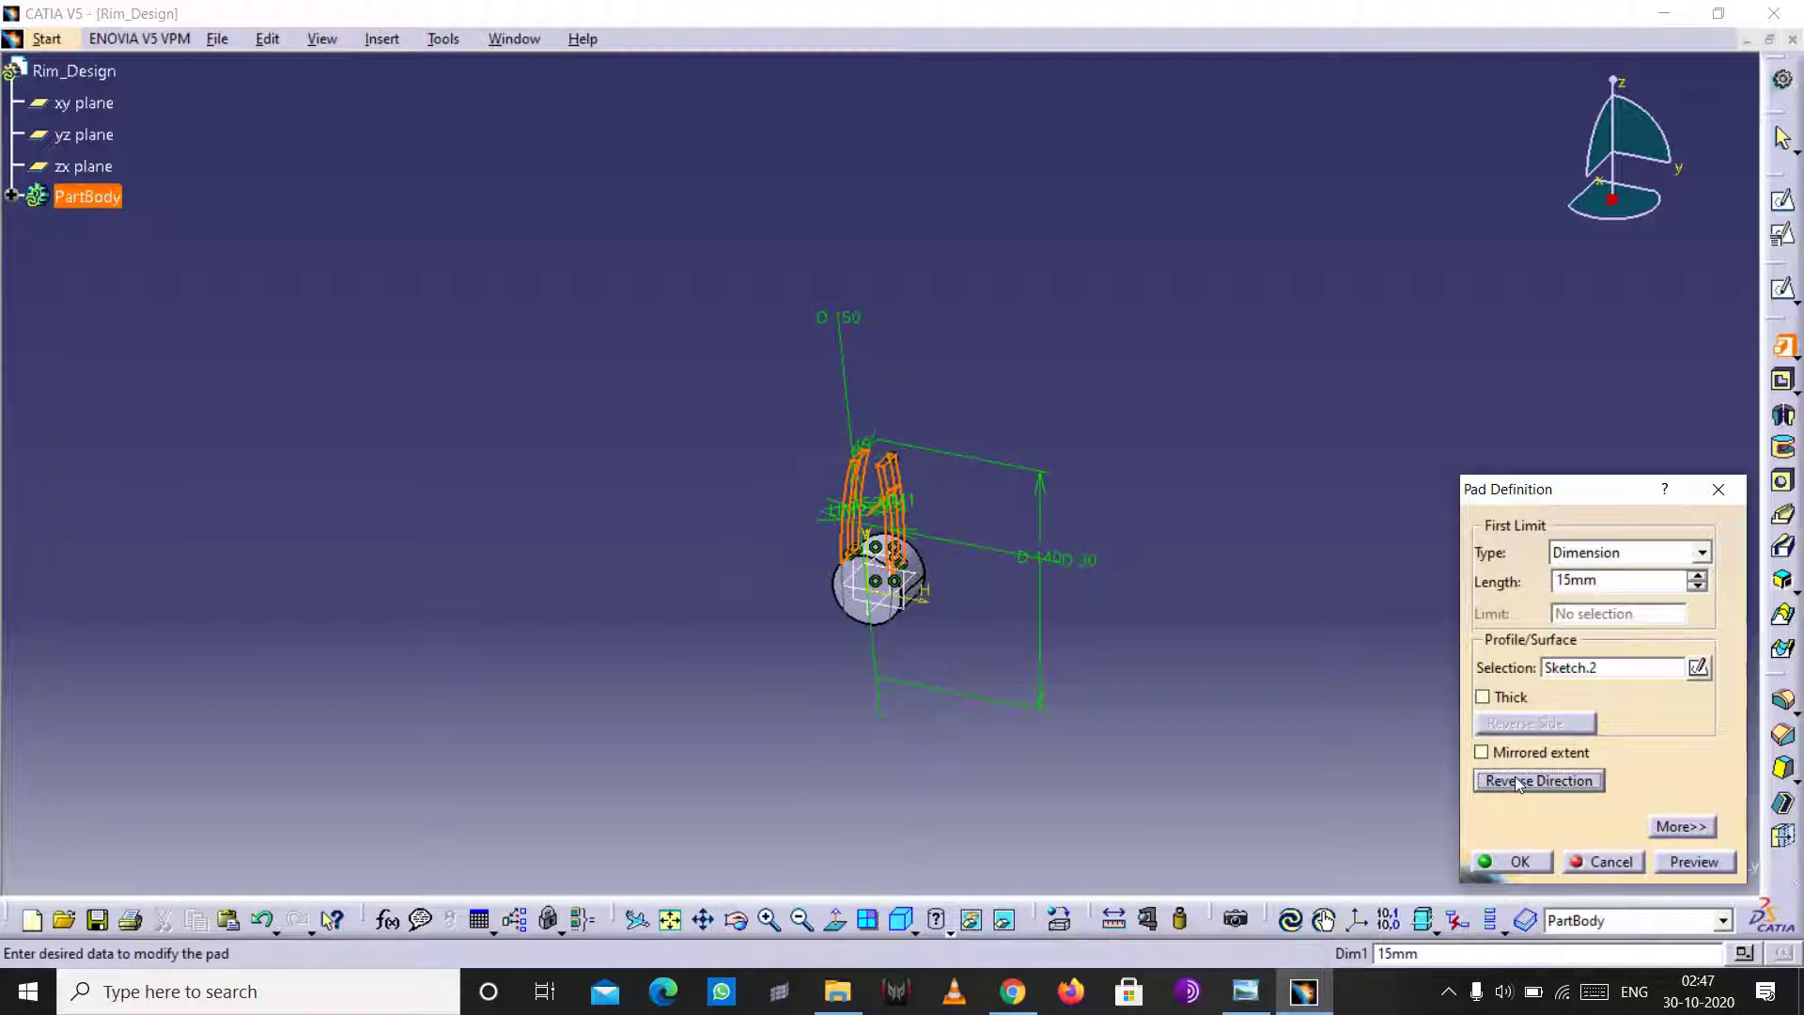
double_click(1597, 580)
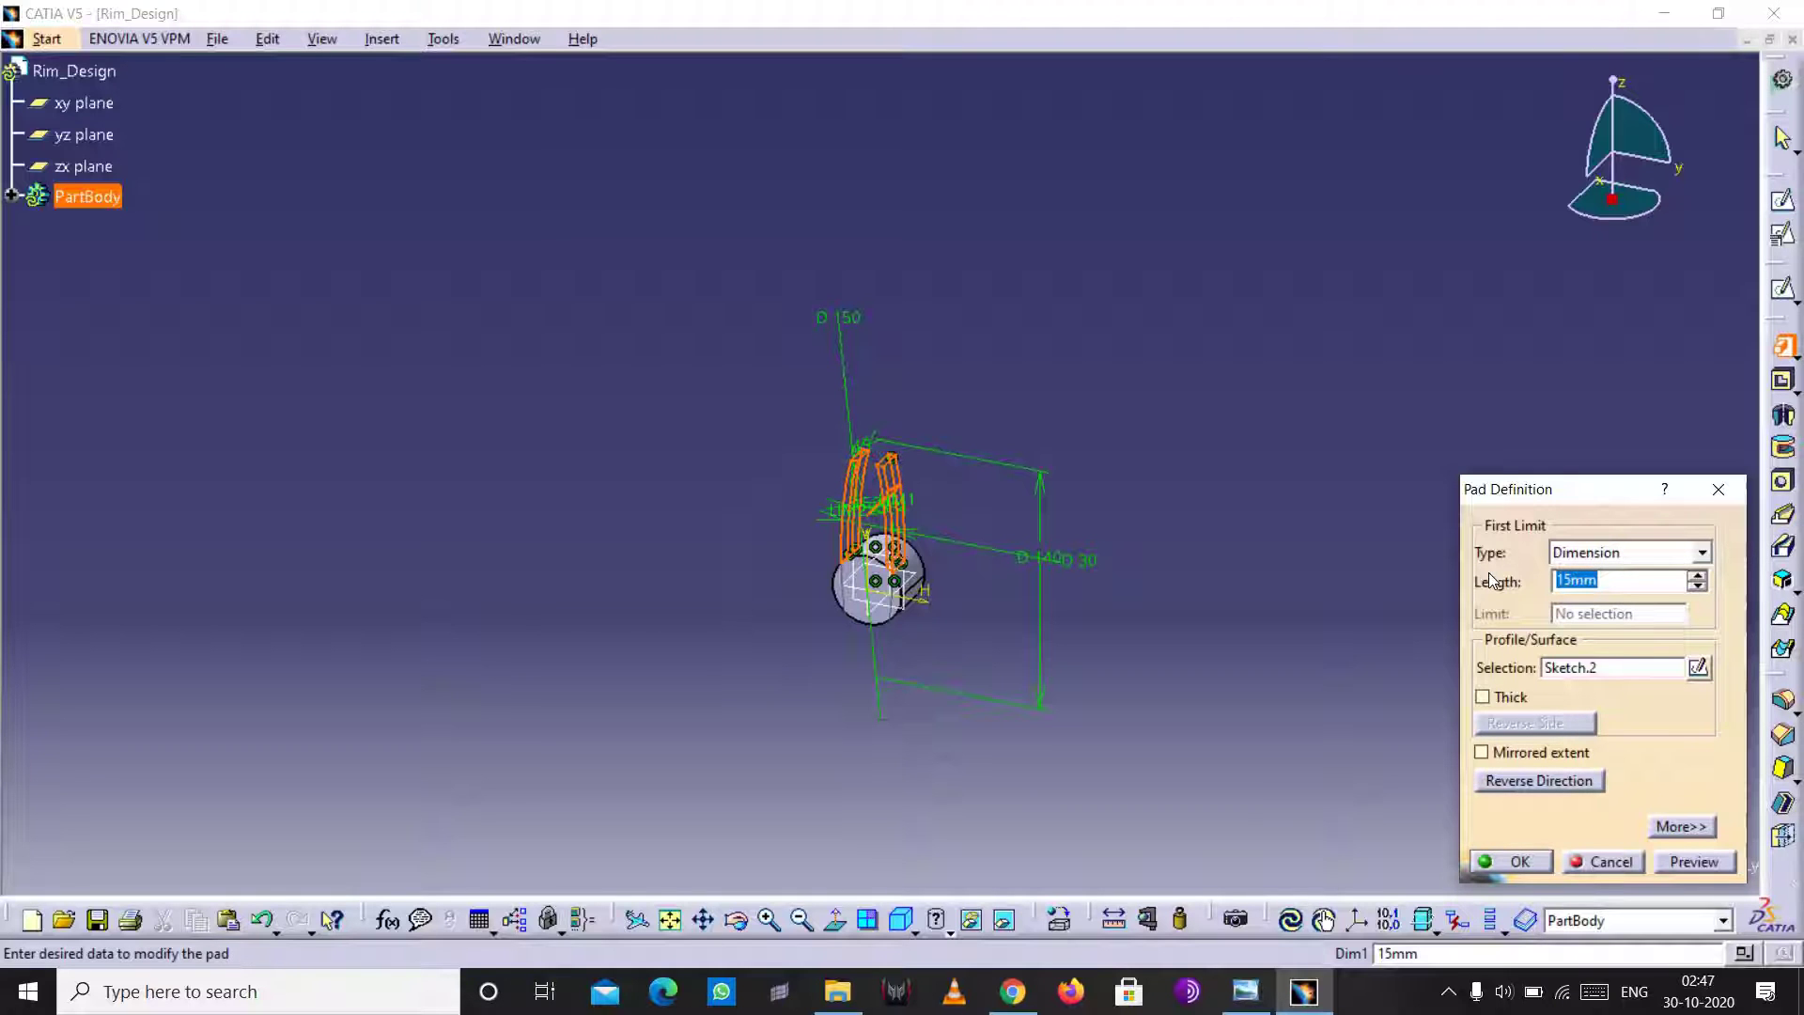
click(769, 922)
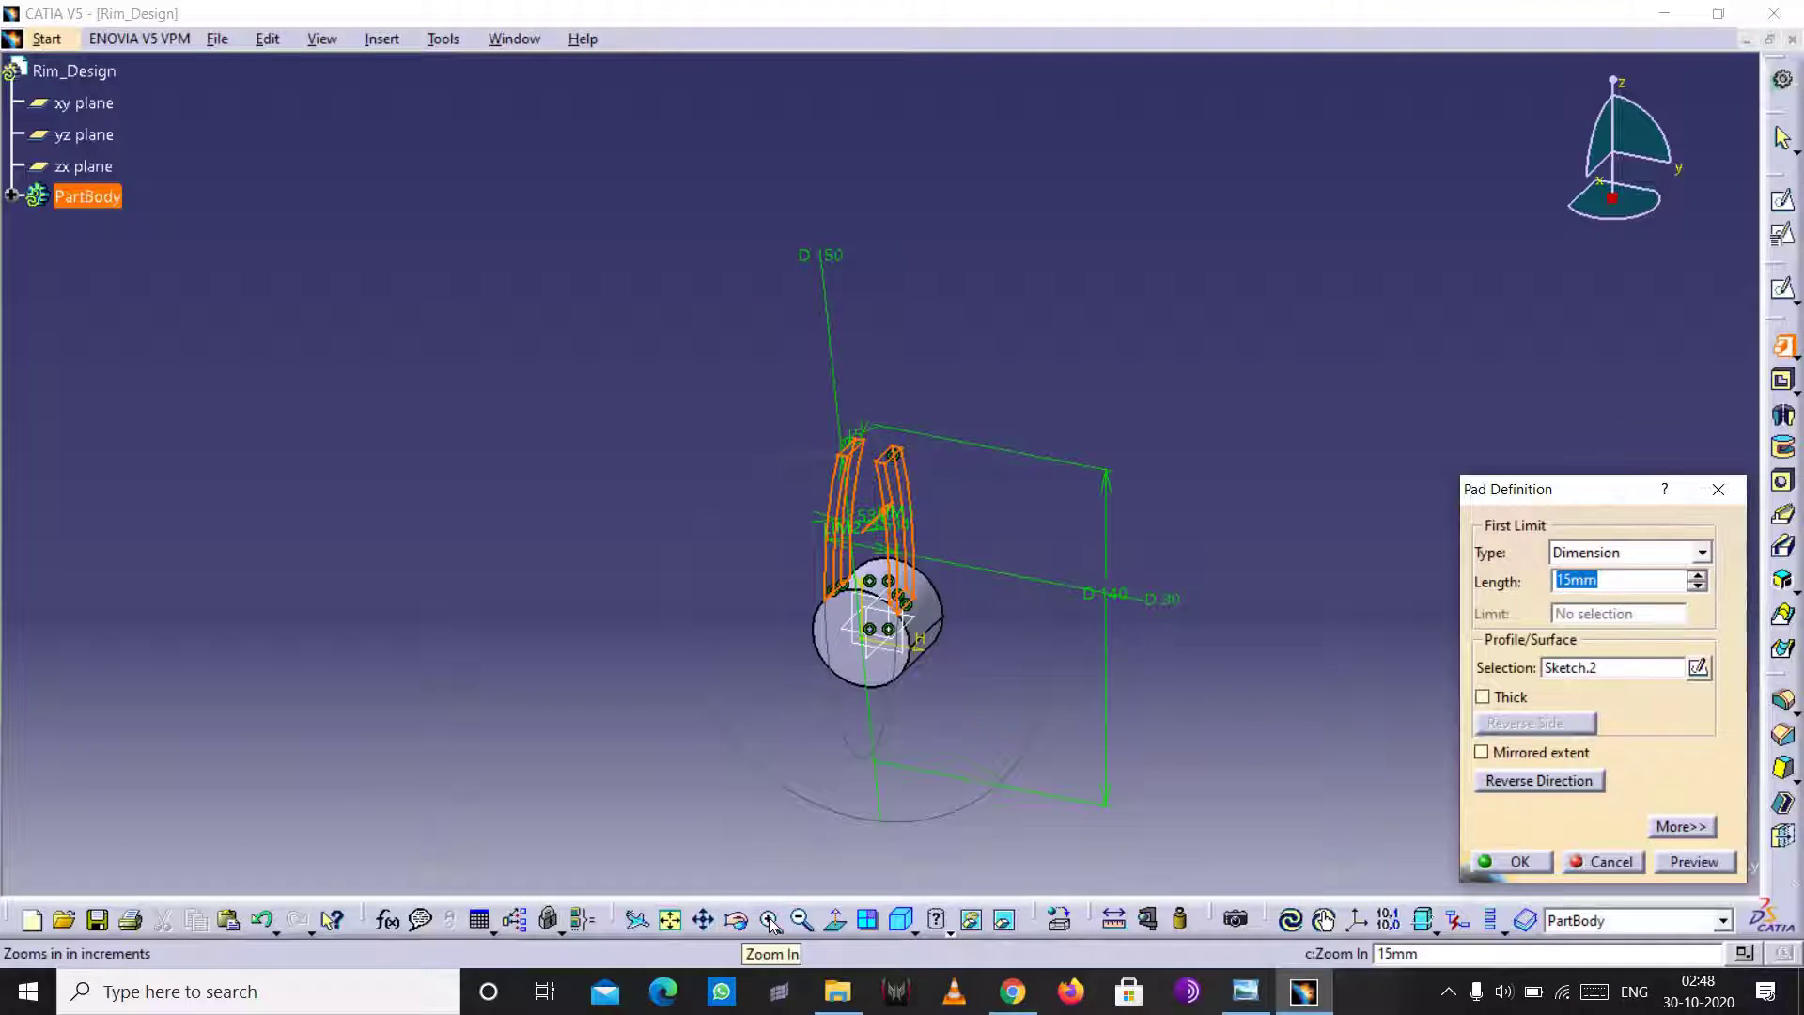
click(771, 922)
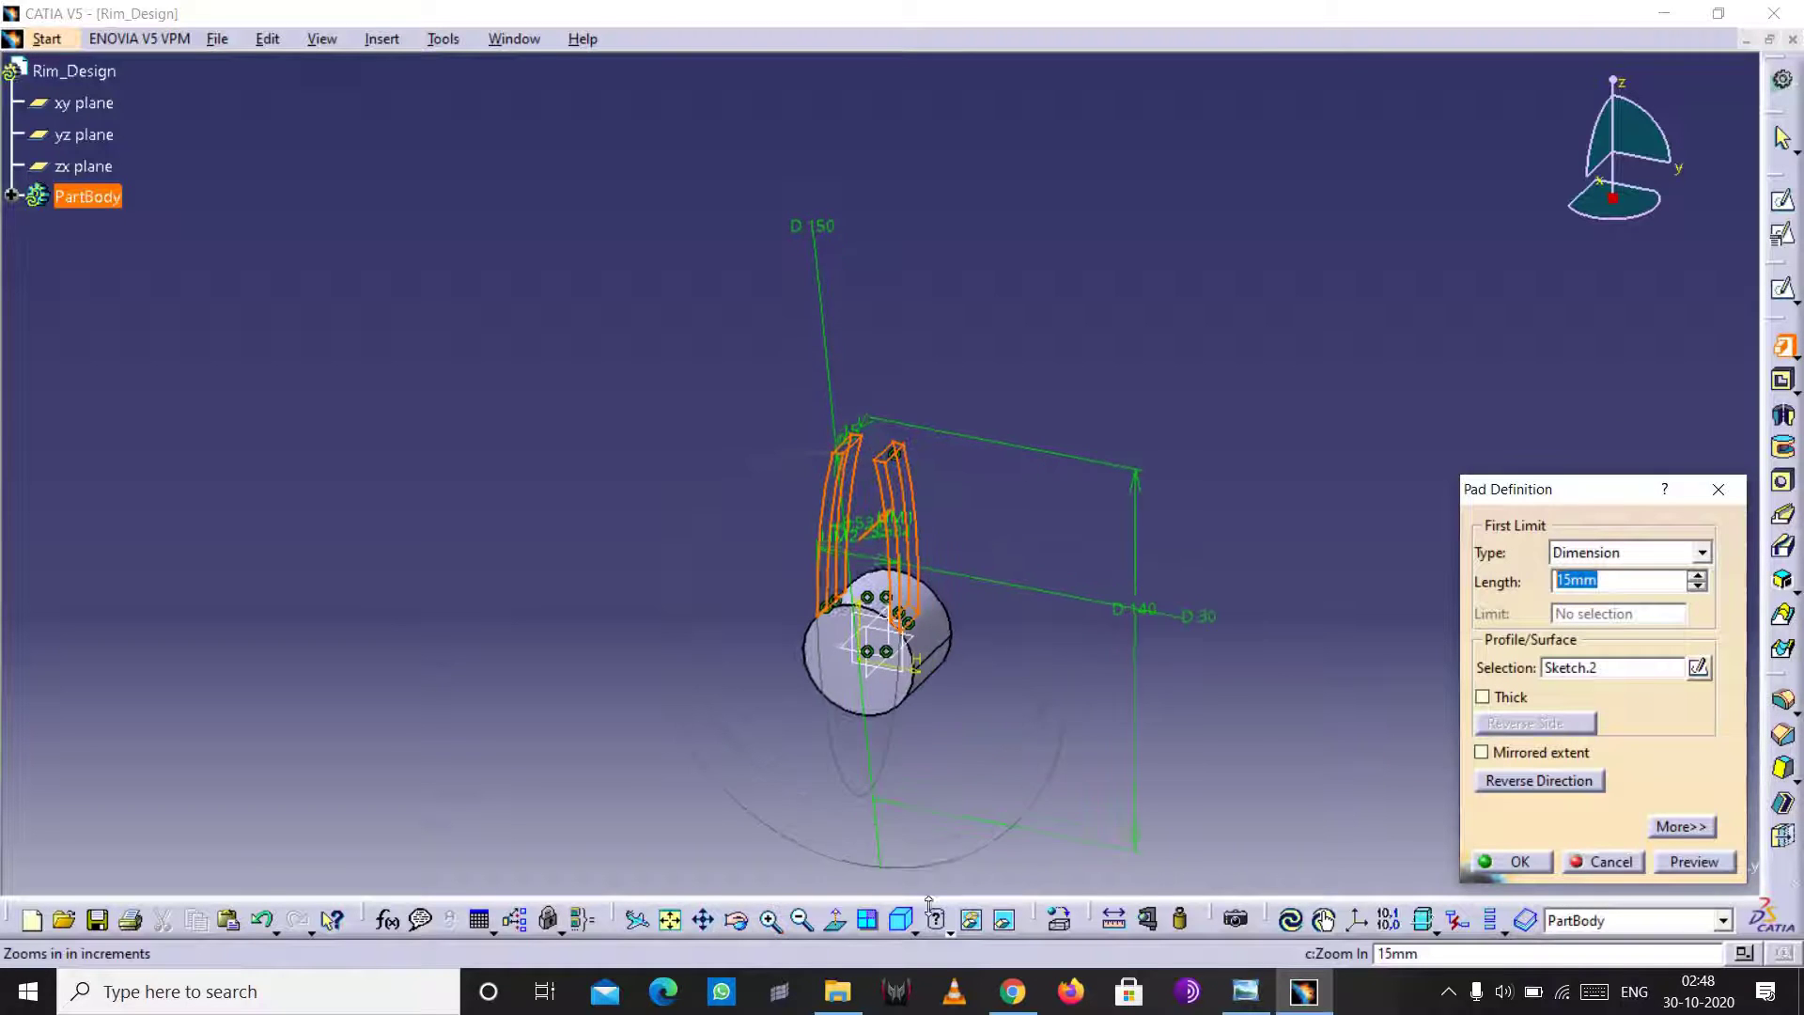
click(737, 922)
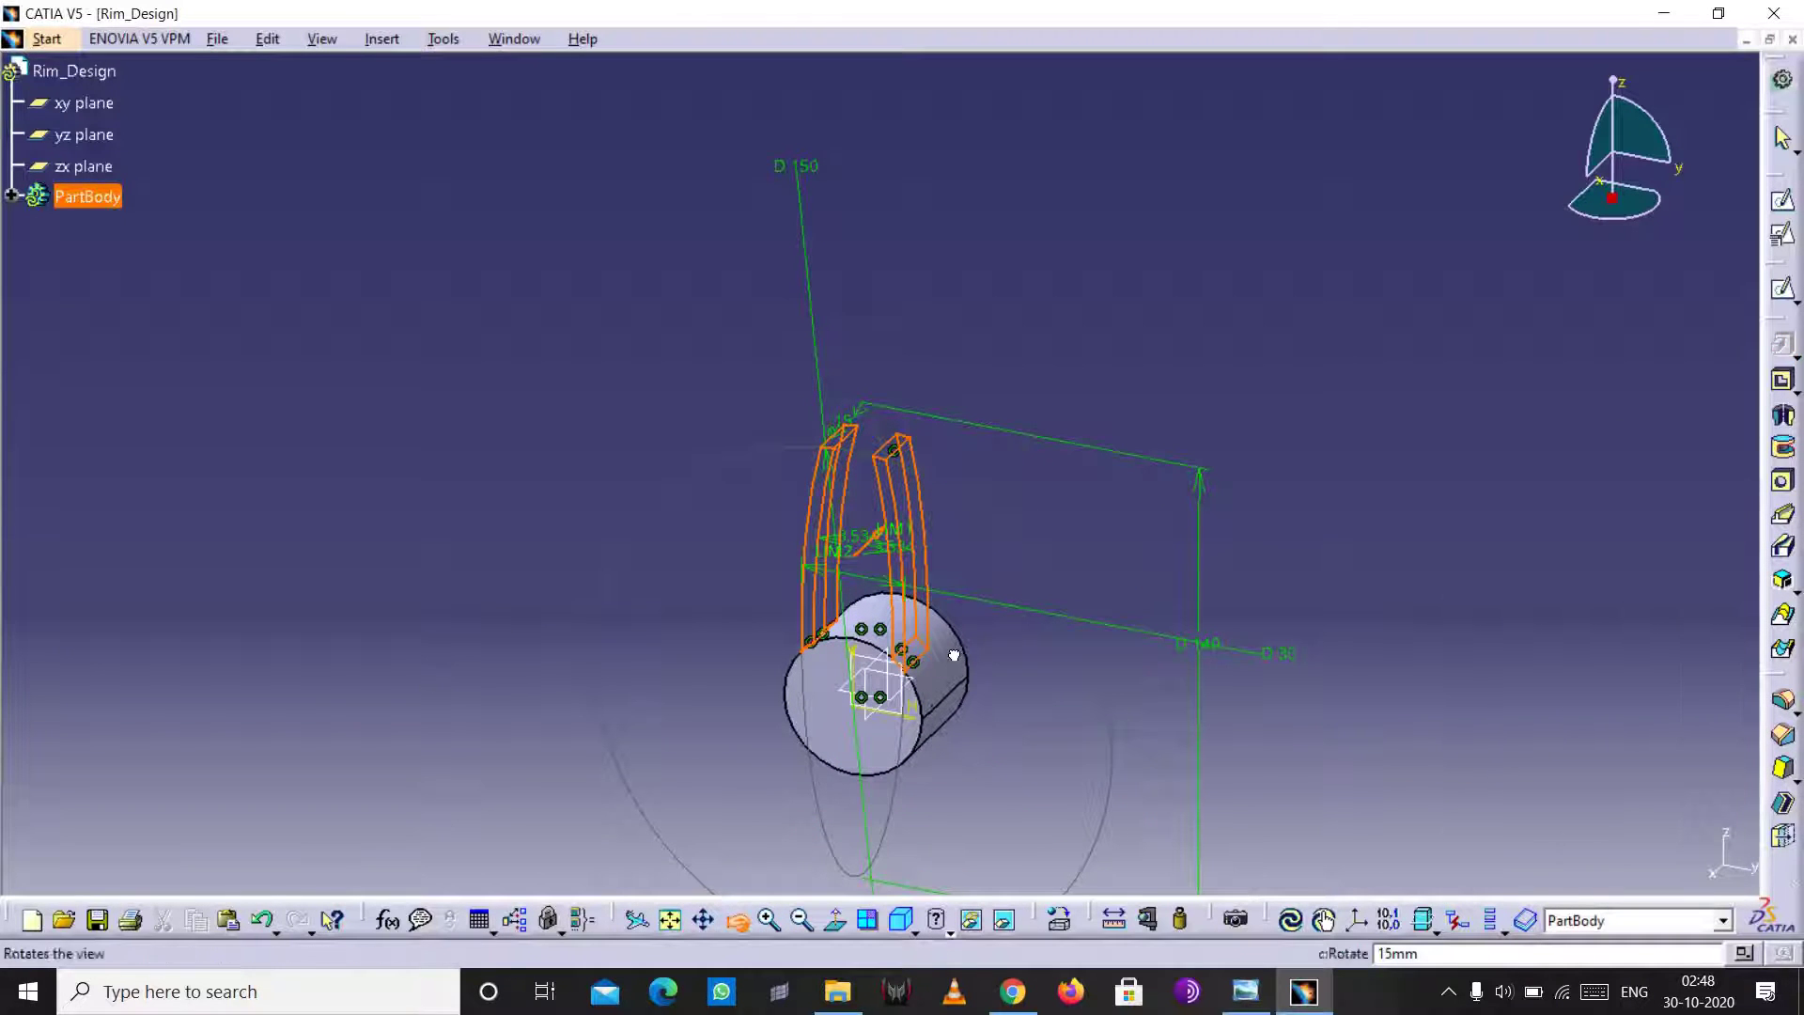
mouse_move(954, 652)
mouse_down()
mouse_move(793, 777)
mouse_move(783, 592)
mouse_move(962, 592)
mouse_move(765, 608)
mouse_up()
drag(927, 639, 930, 639)
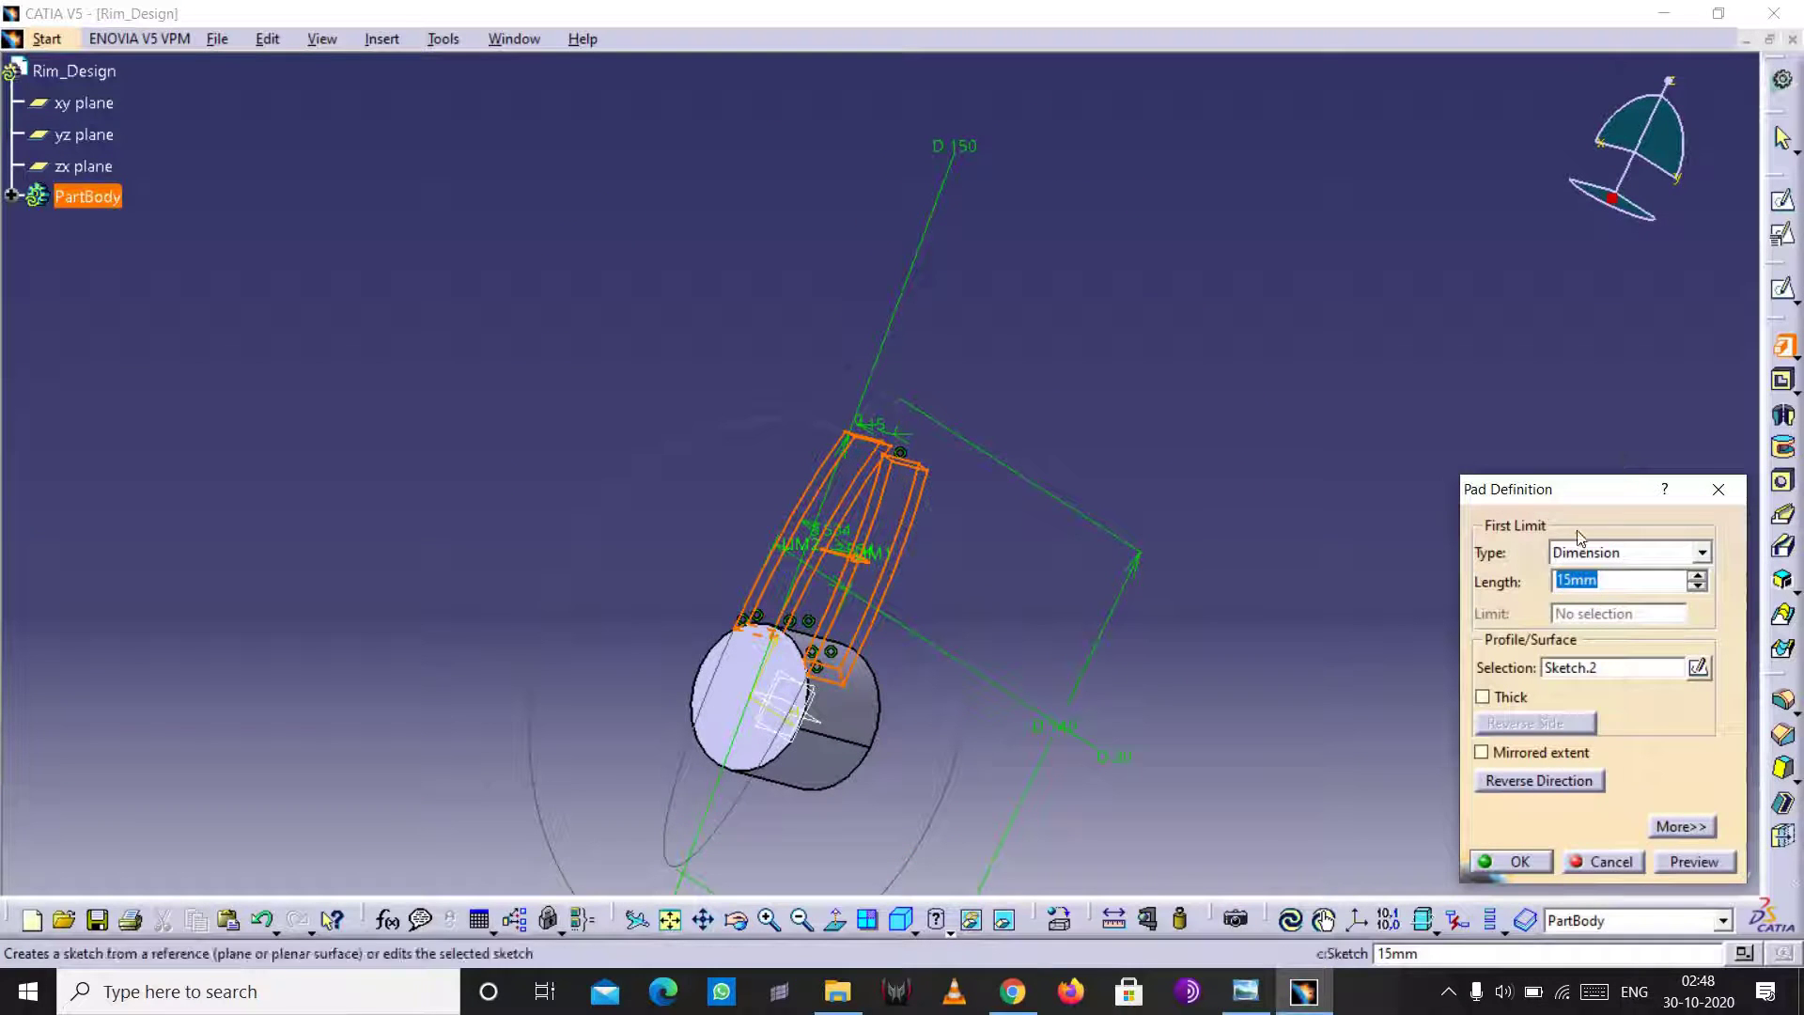
click(1621, 580)
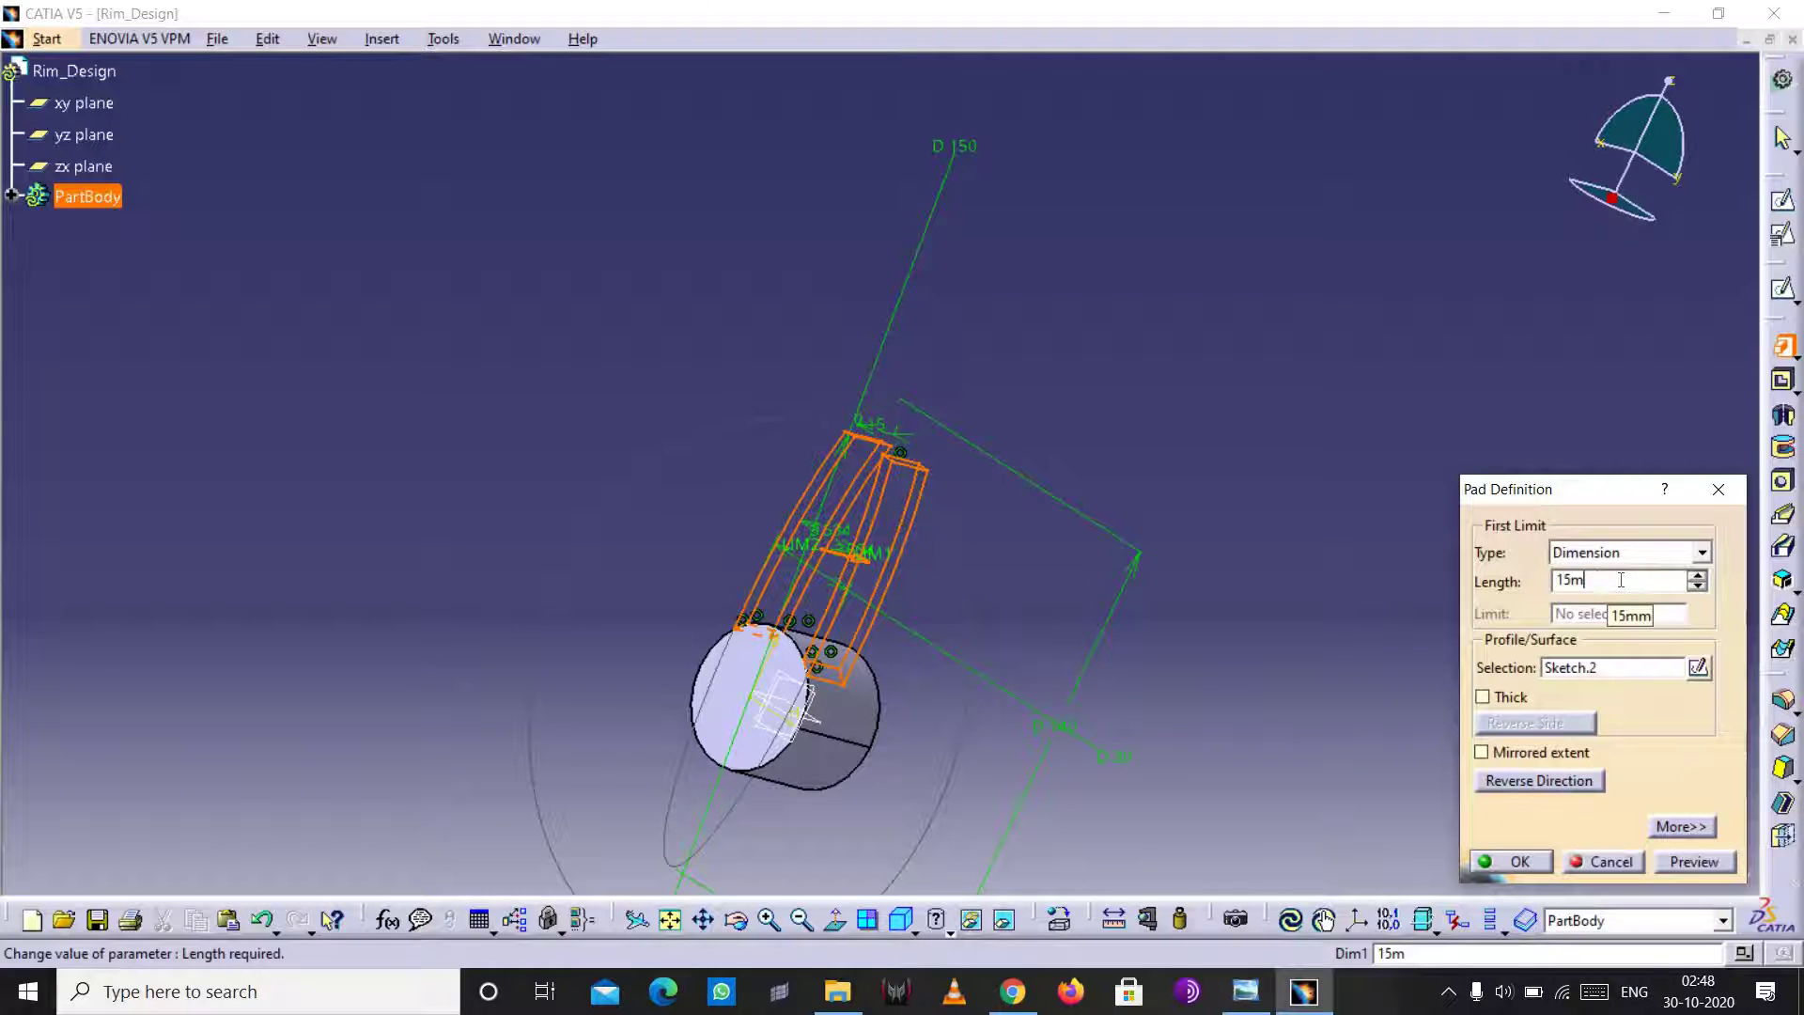
key(BackSpace)
key(BackSpace)
text(30)
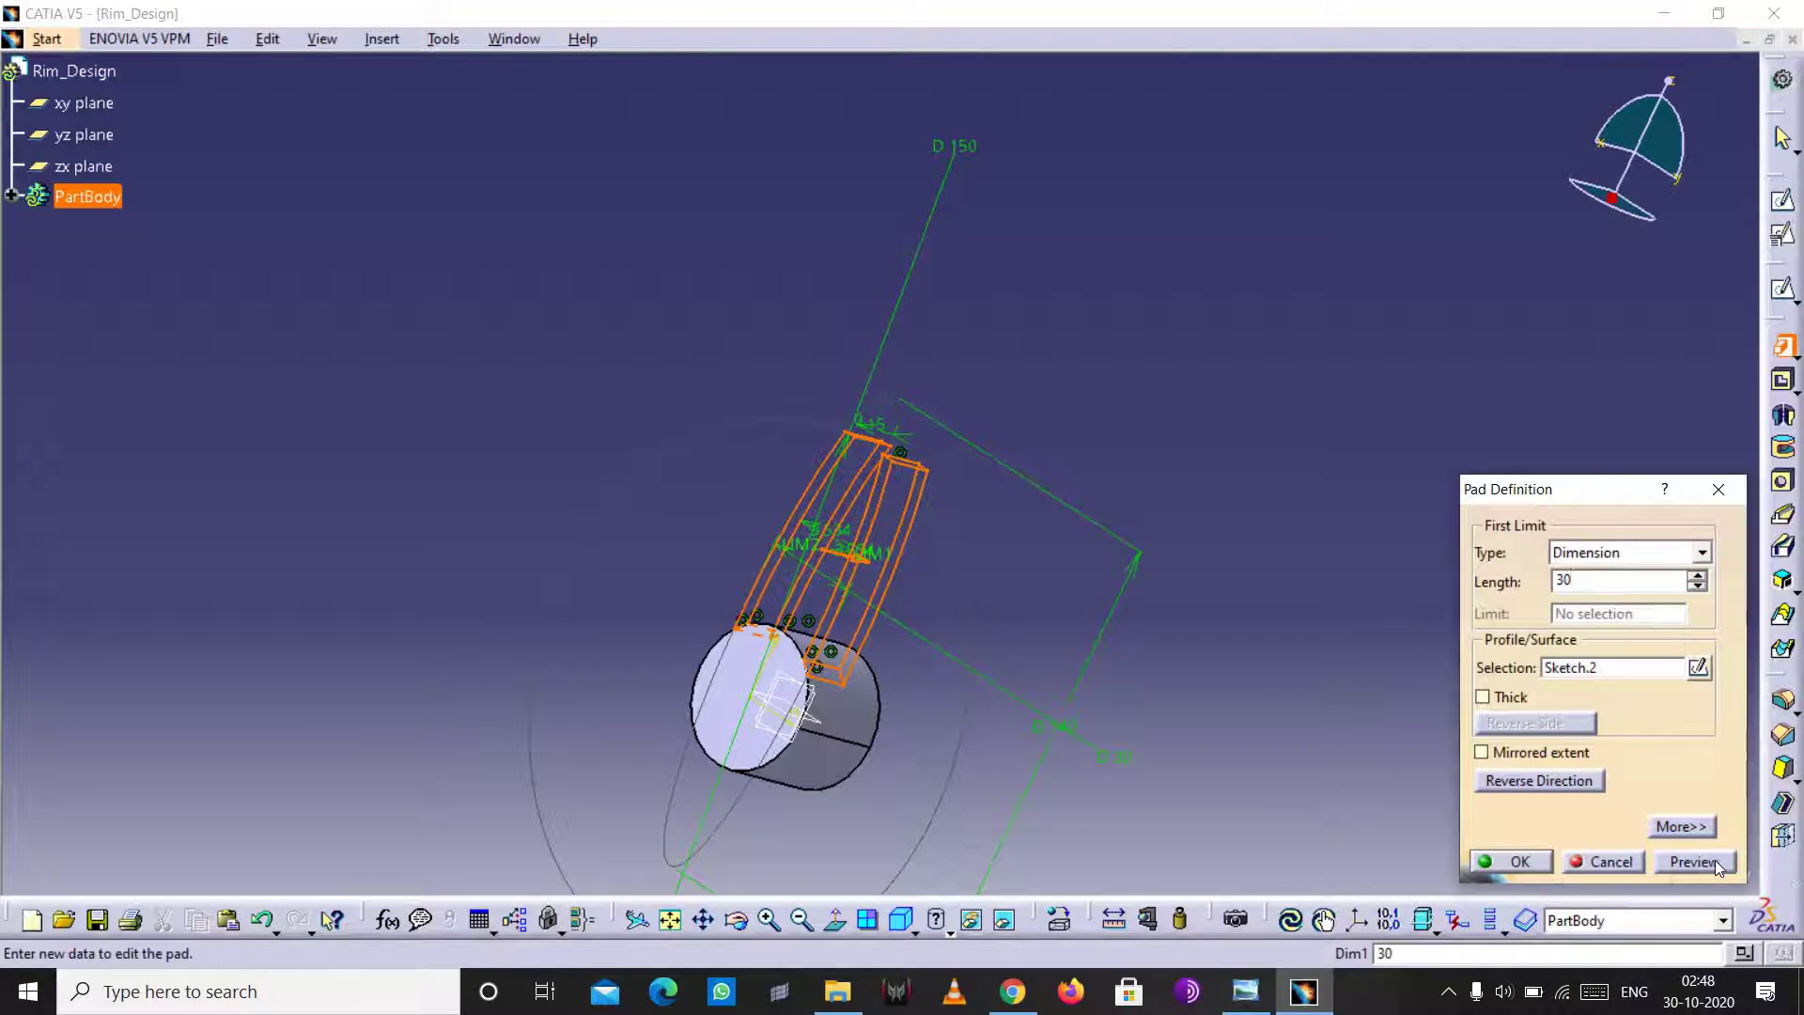
click(1716, 859)
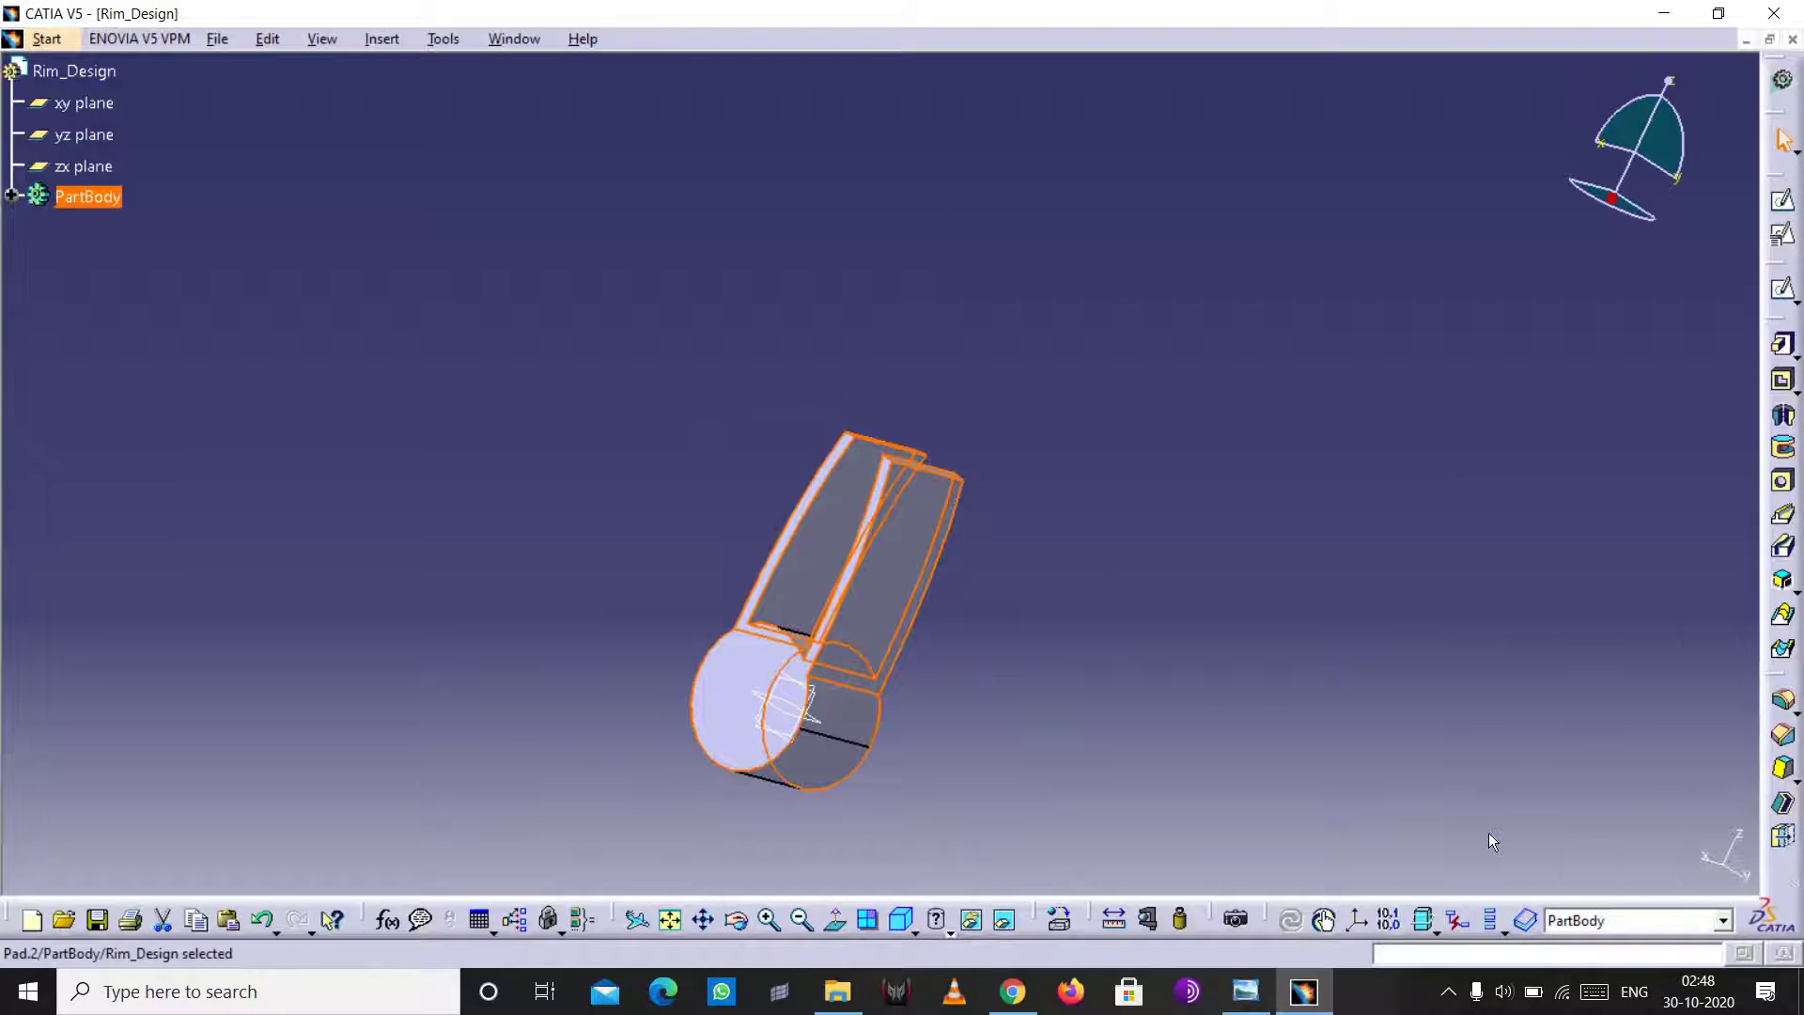
click(388, 42)
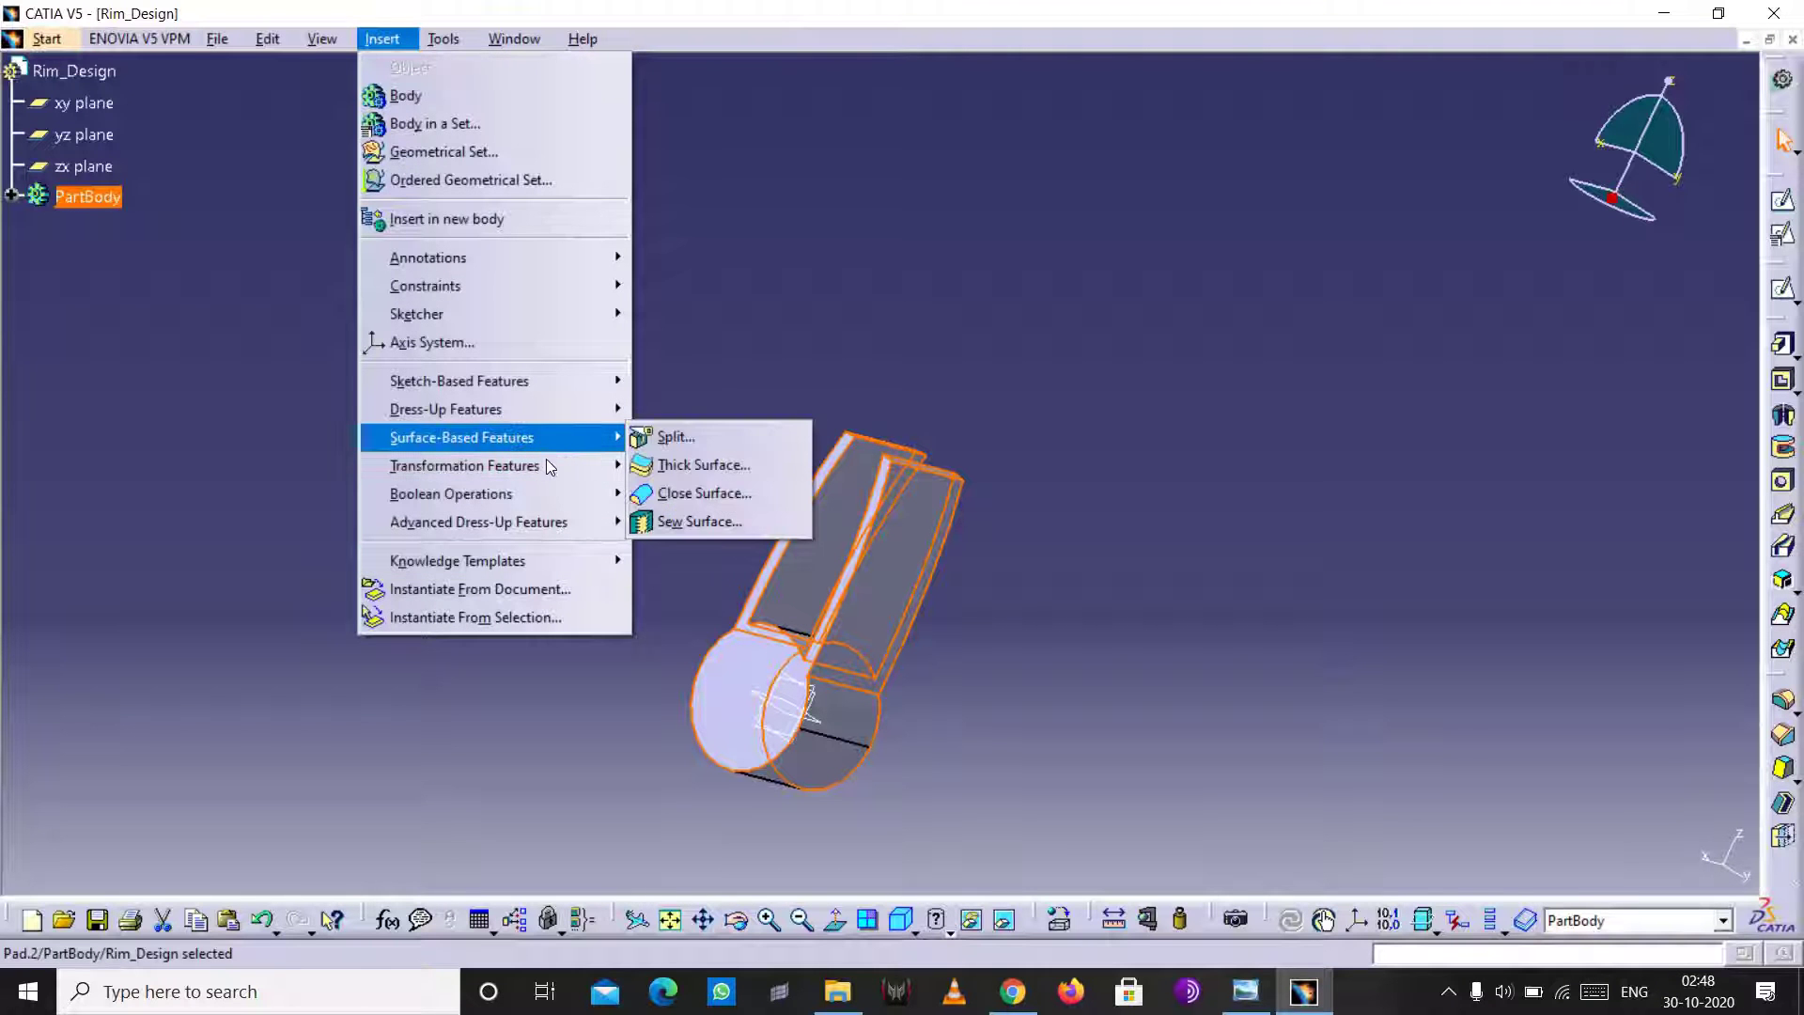
mouse_move(465, 465)
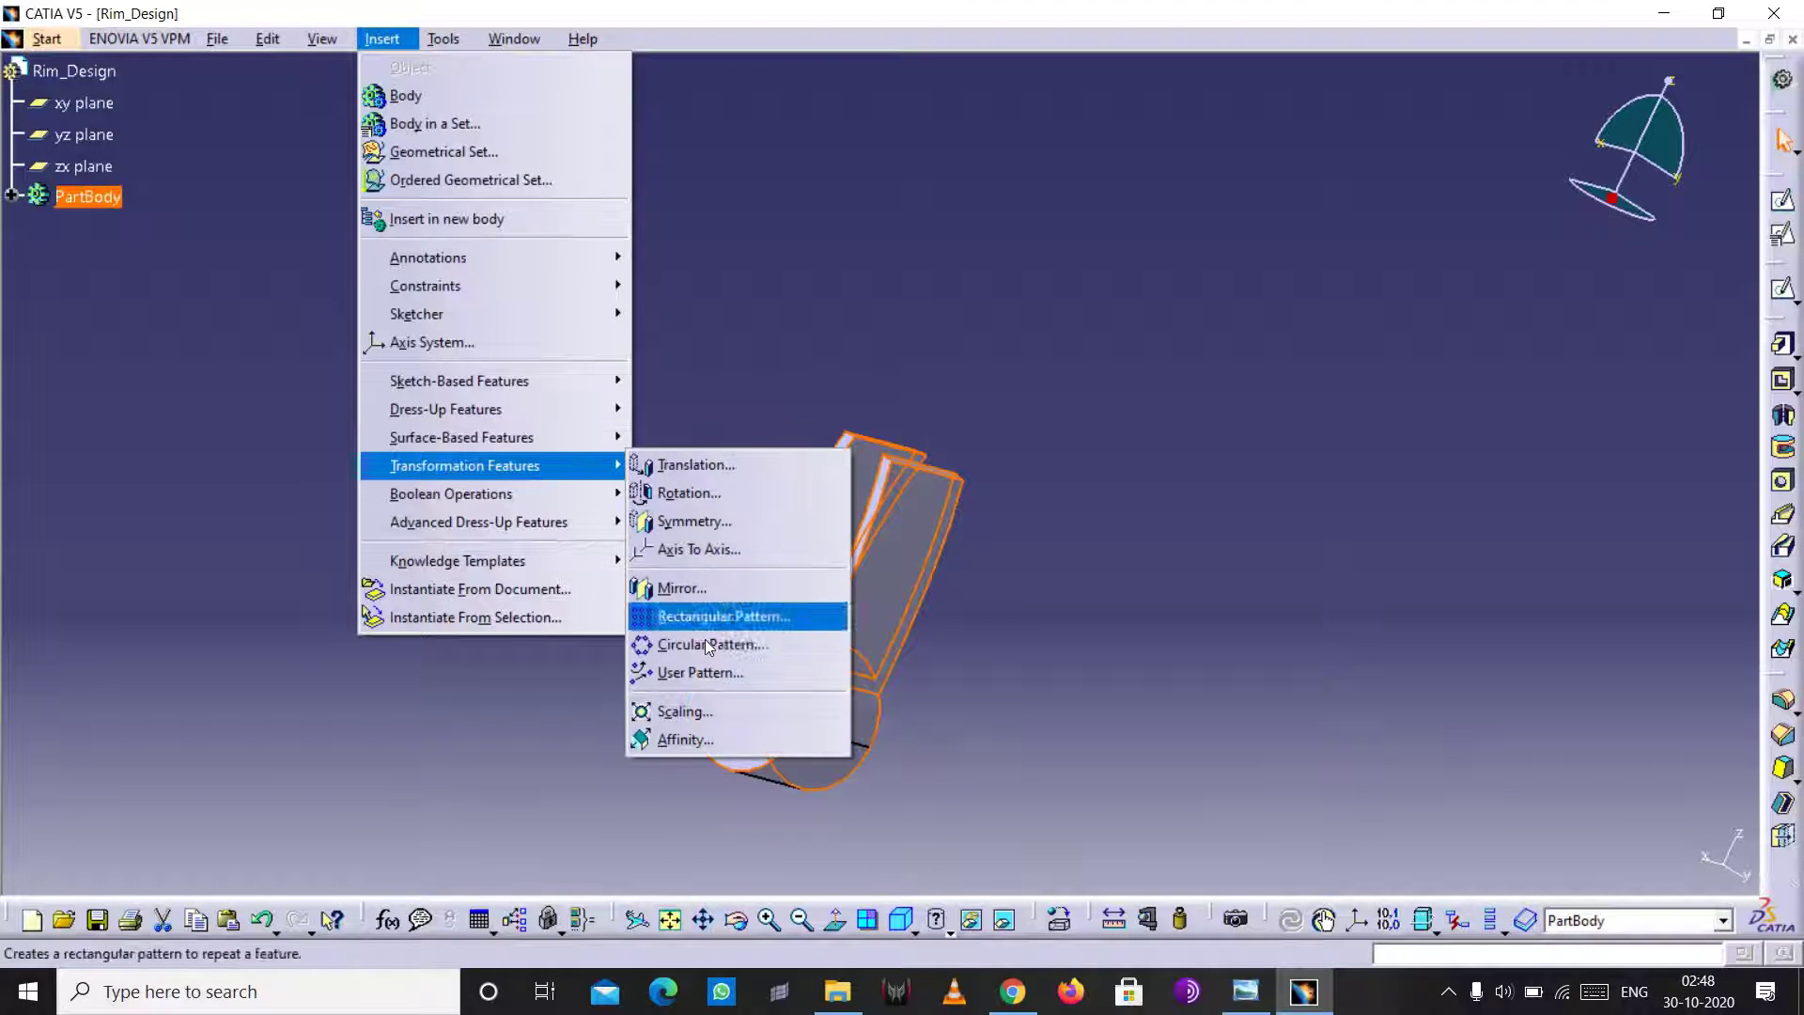
click(708, 645)
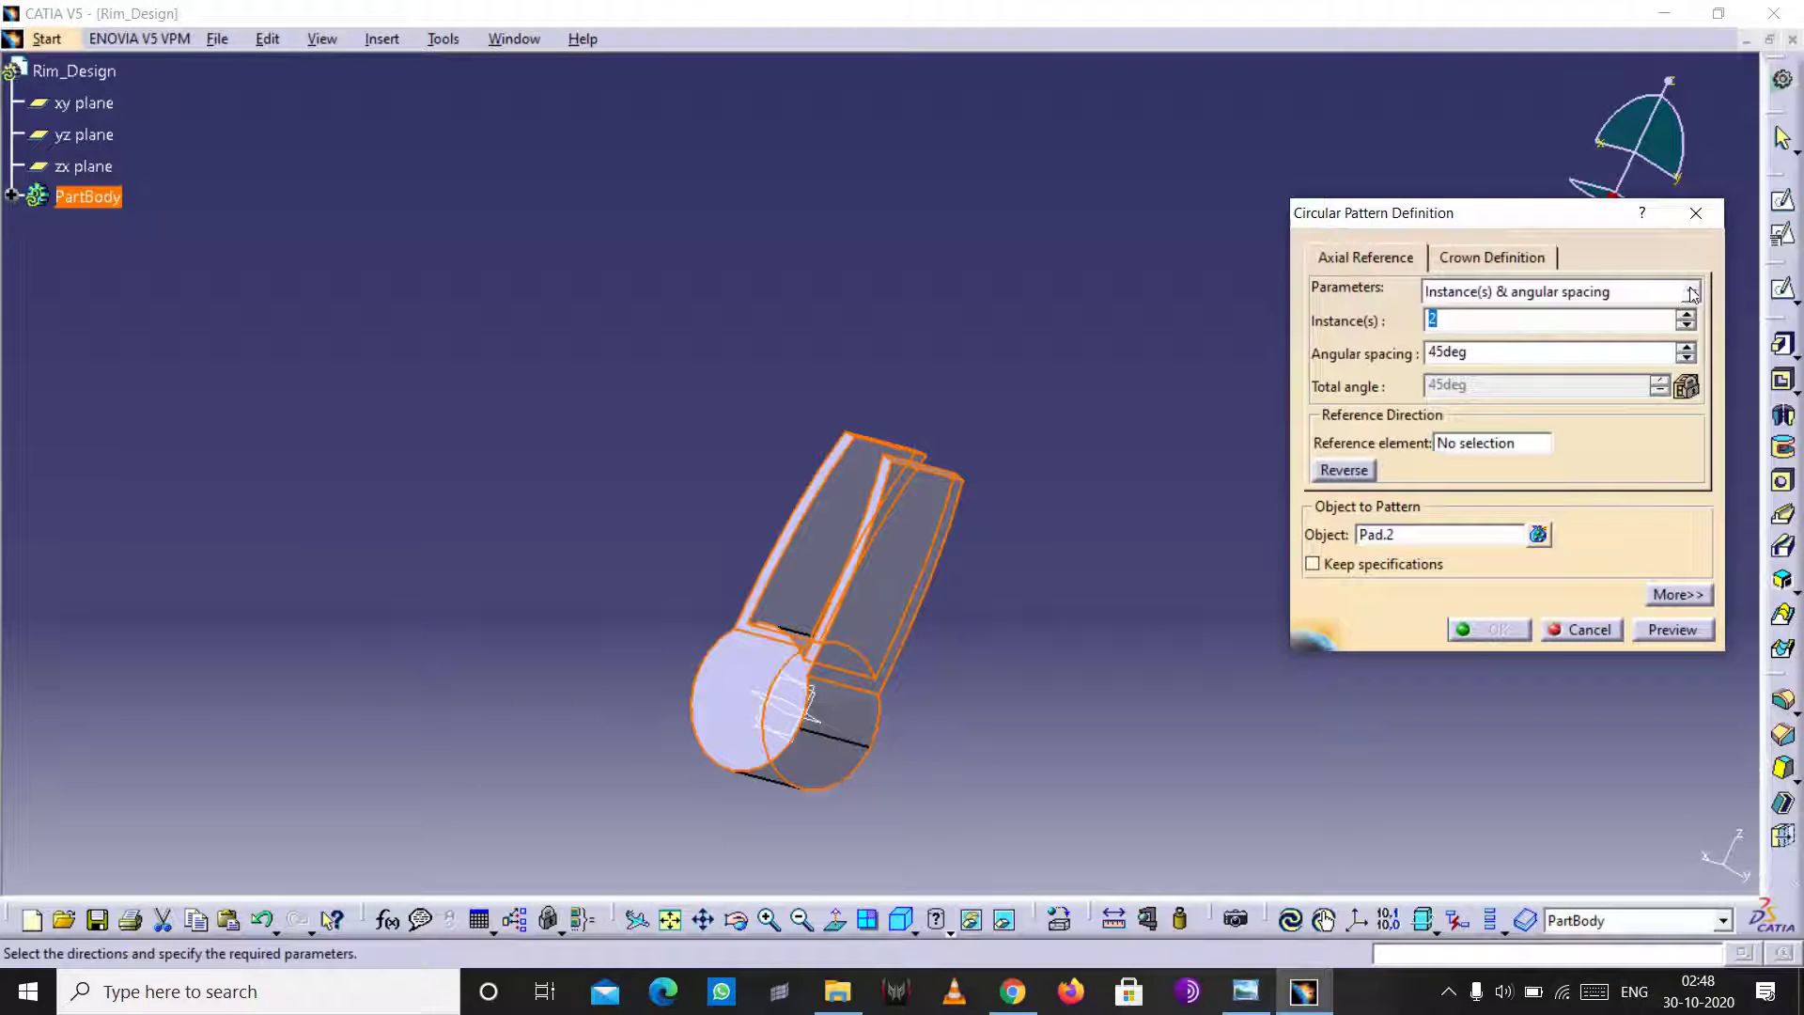
click(1691, 293)
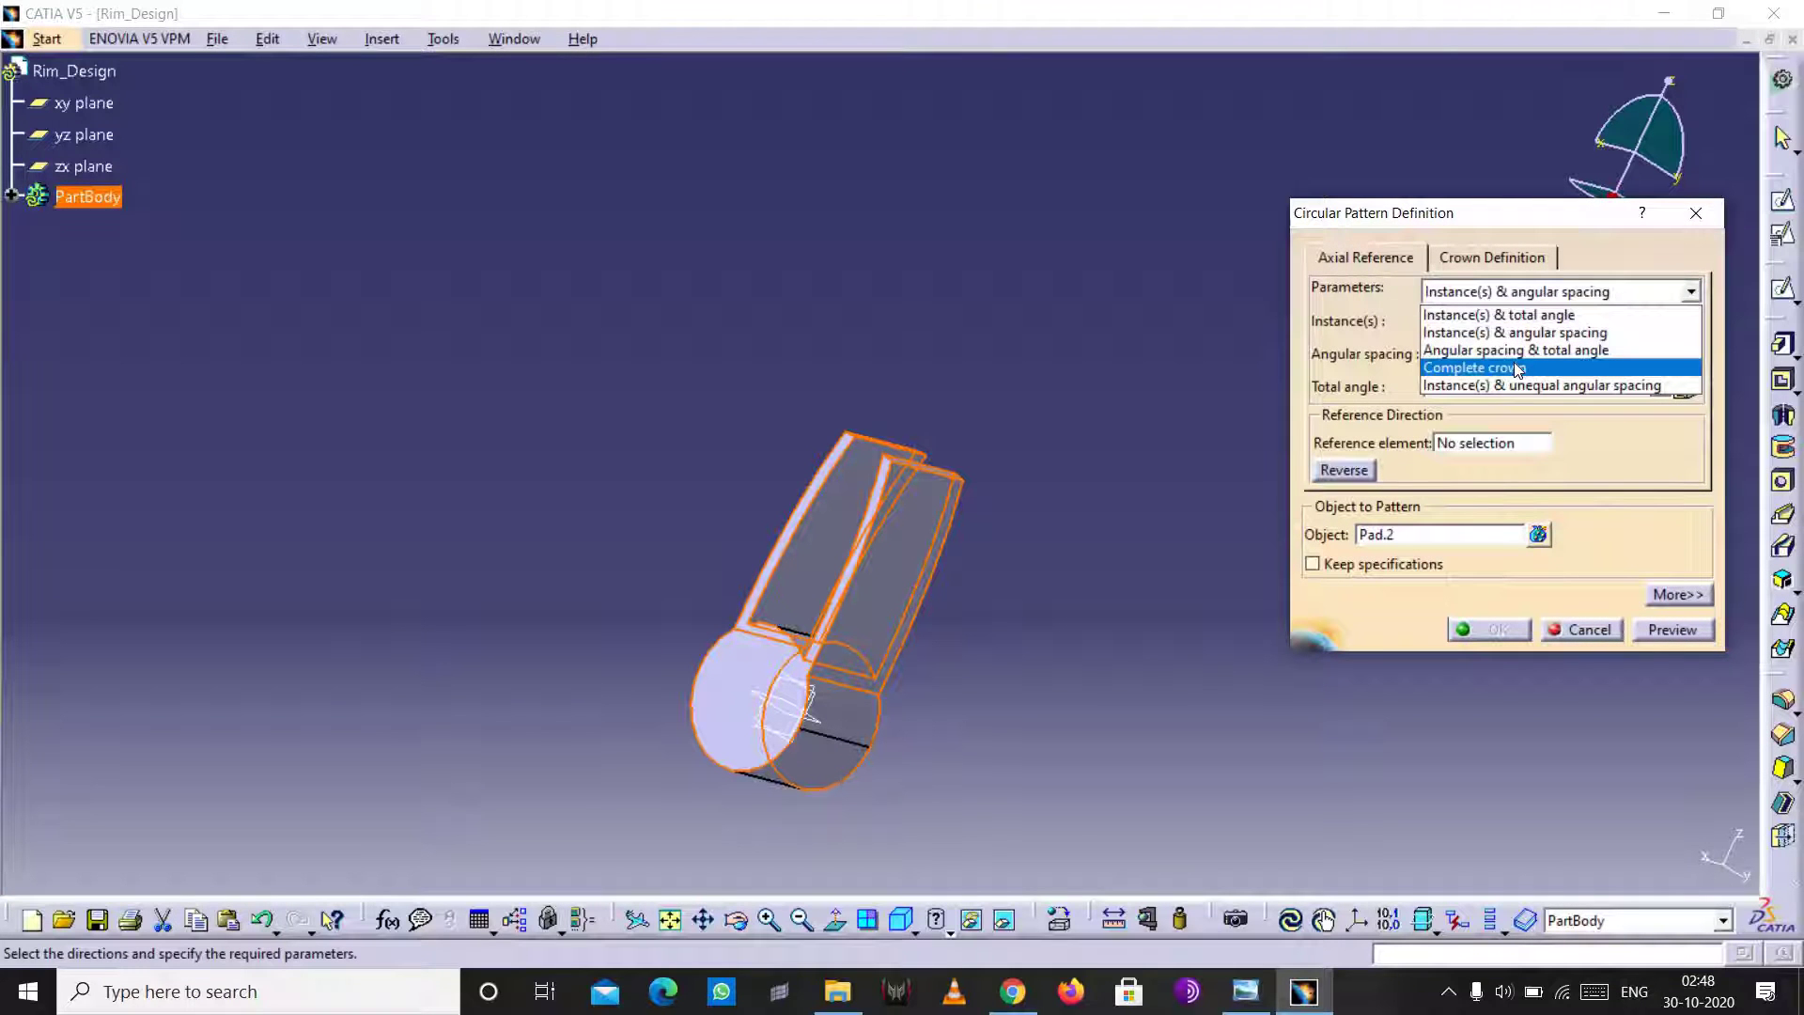
click(1513, 366)
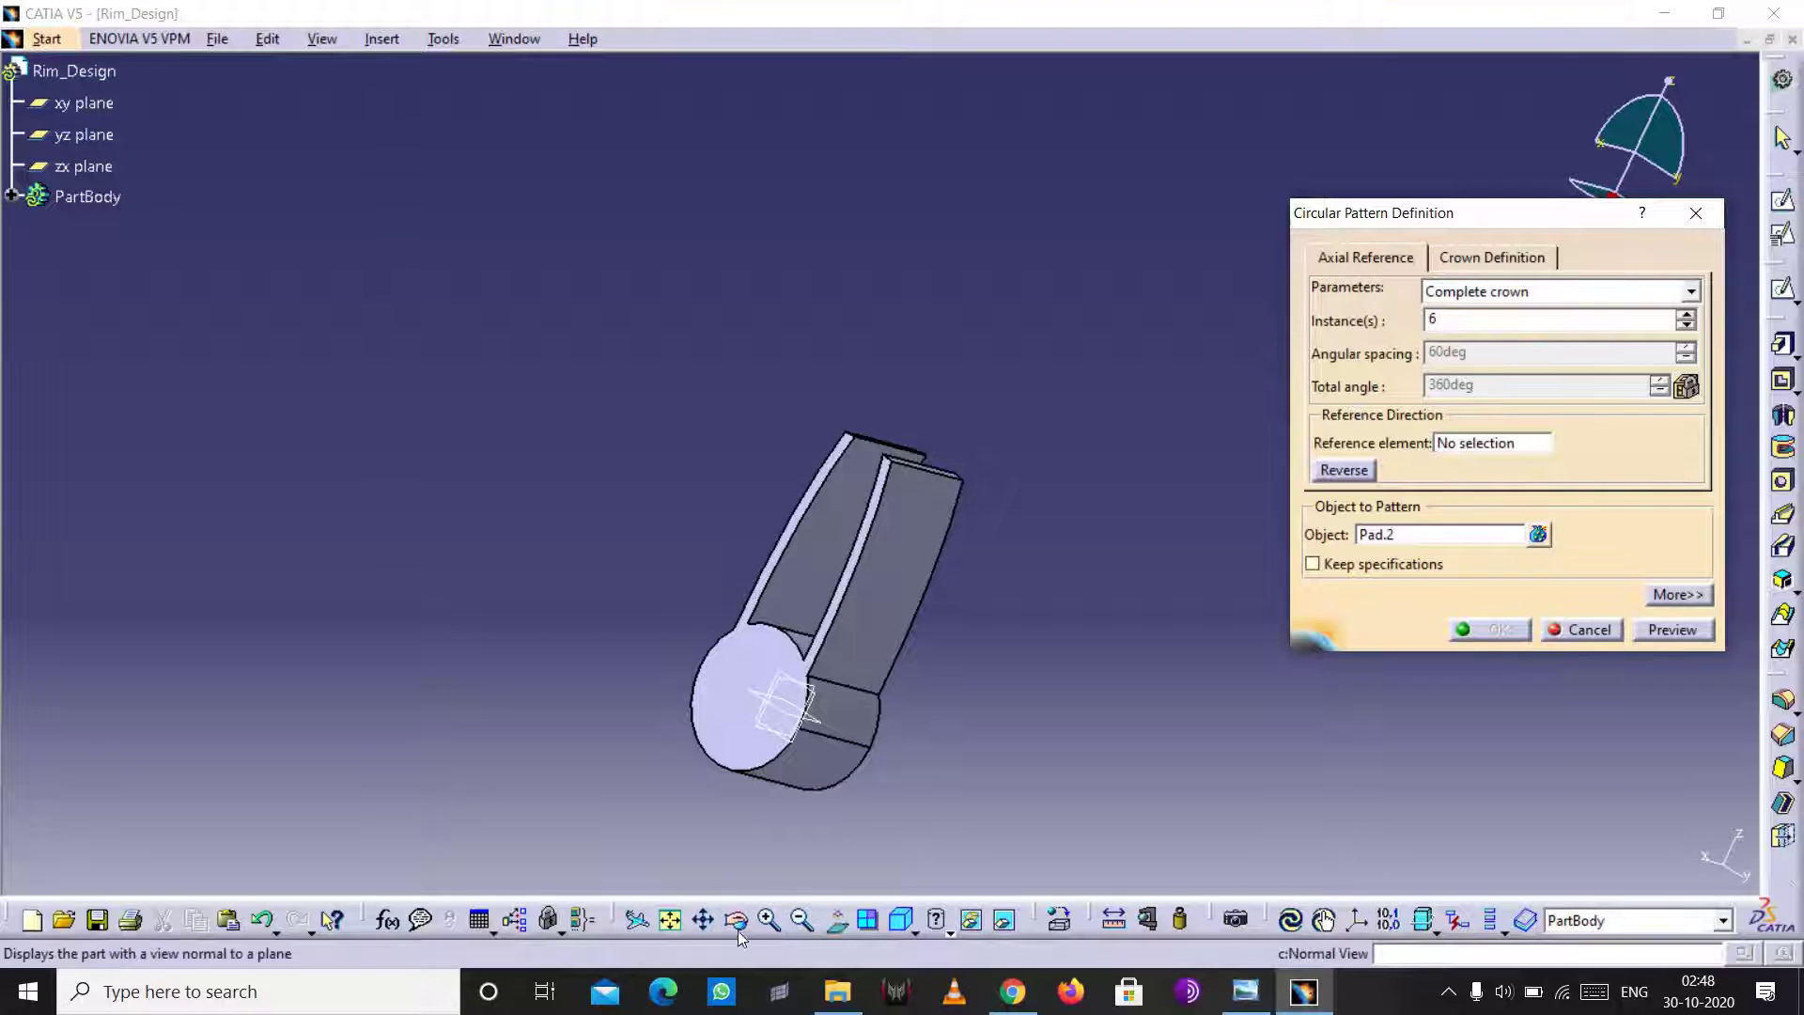
key(Escape)
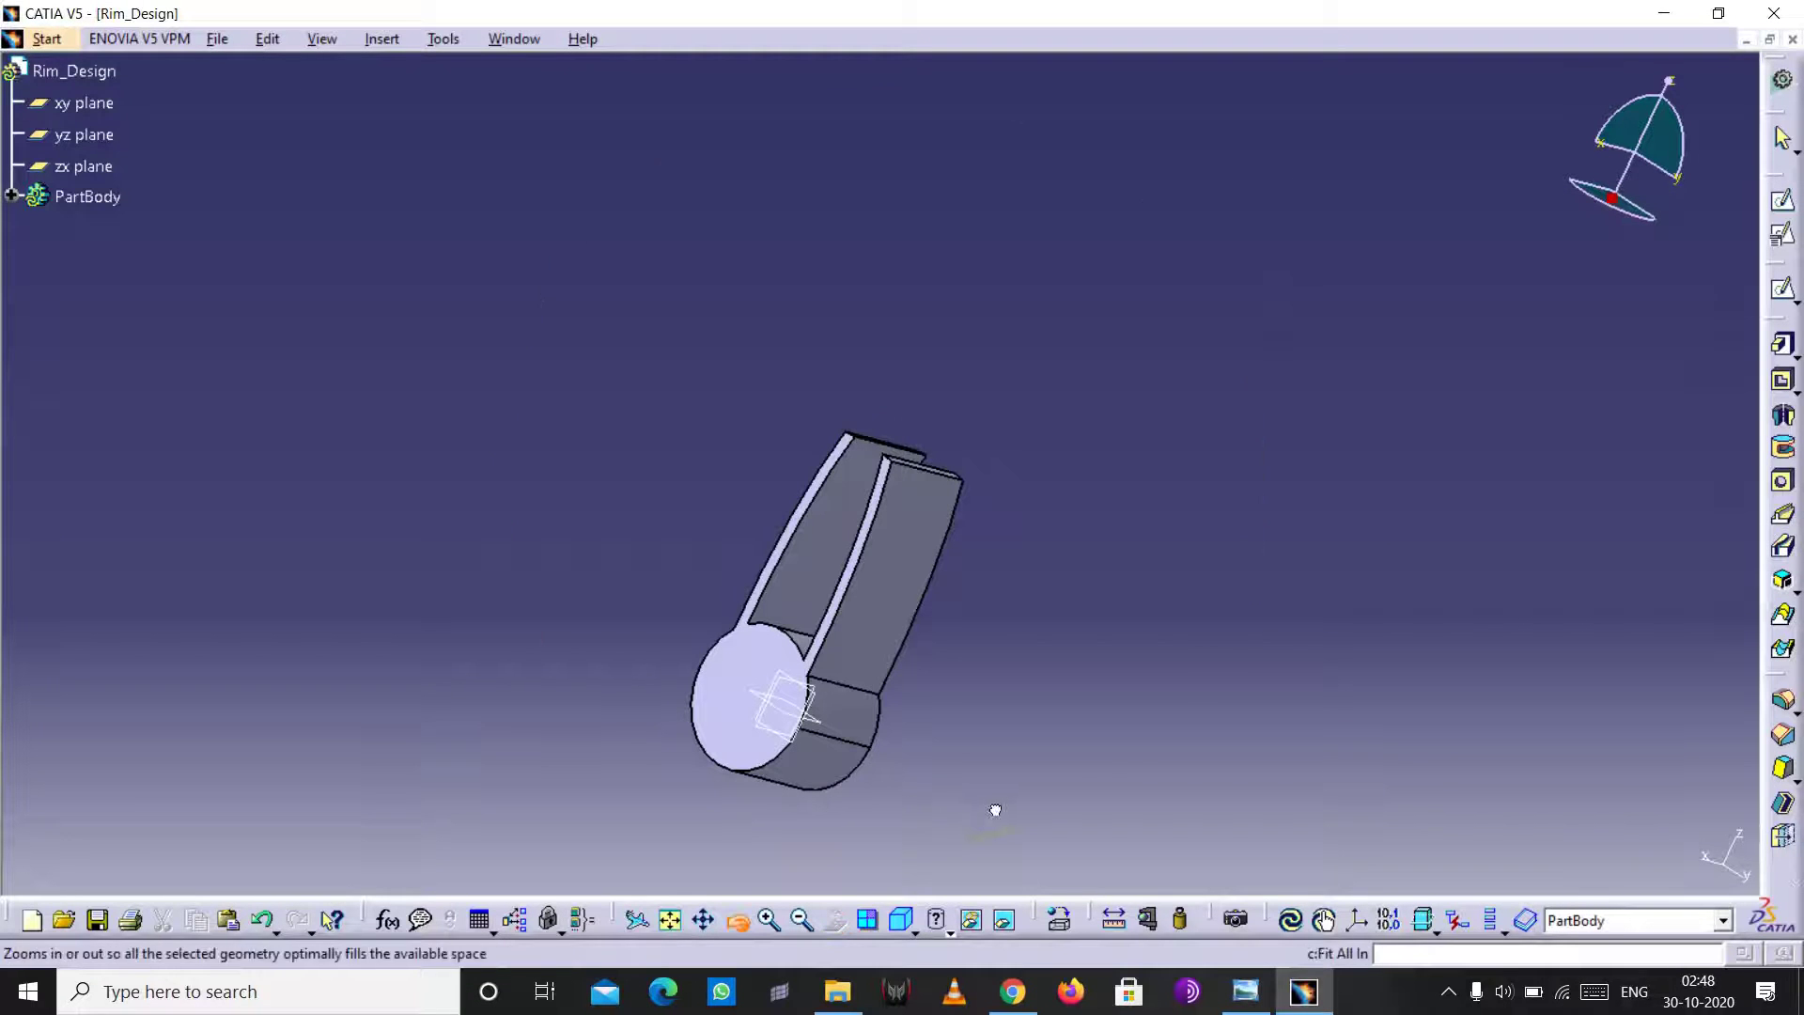
drag(995, 810, 1062, 714)
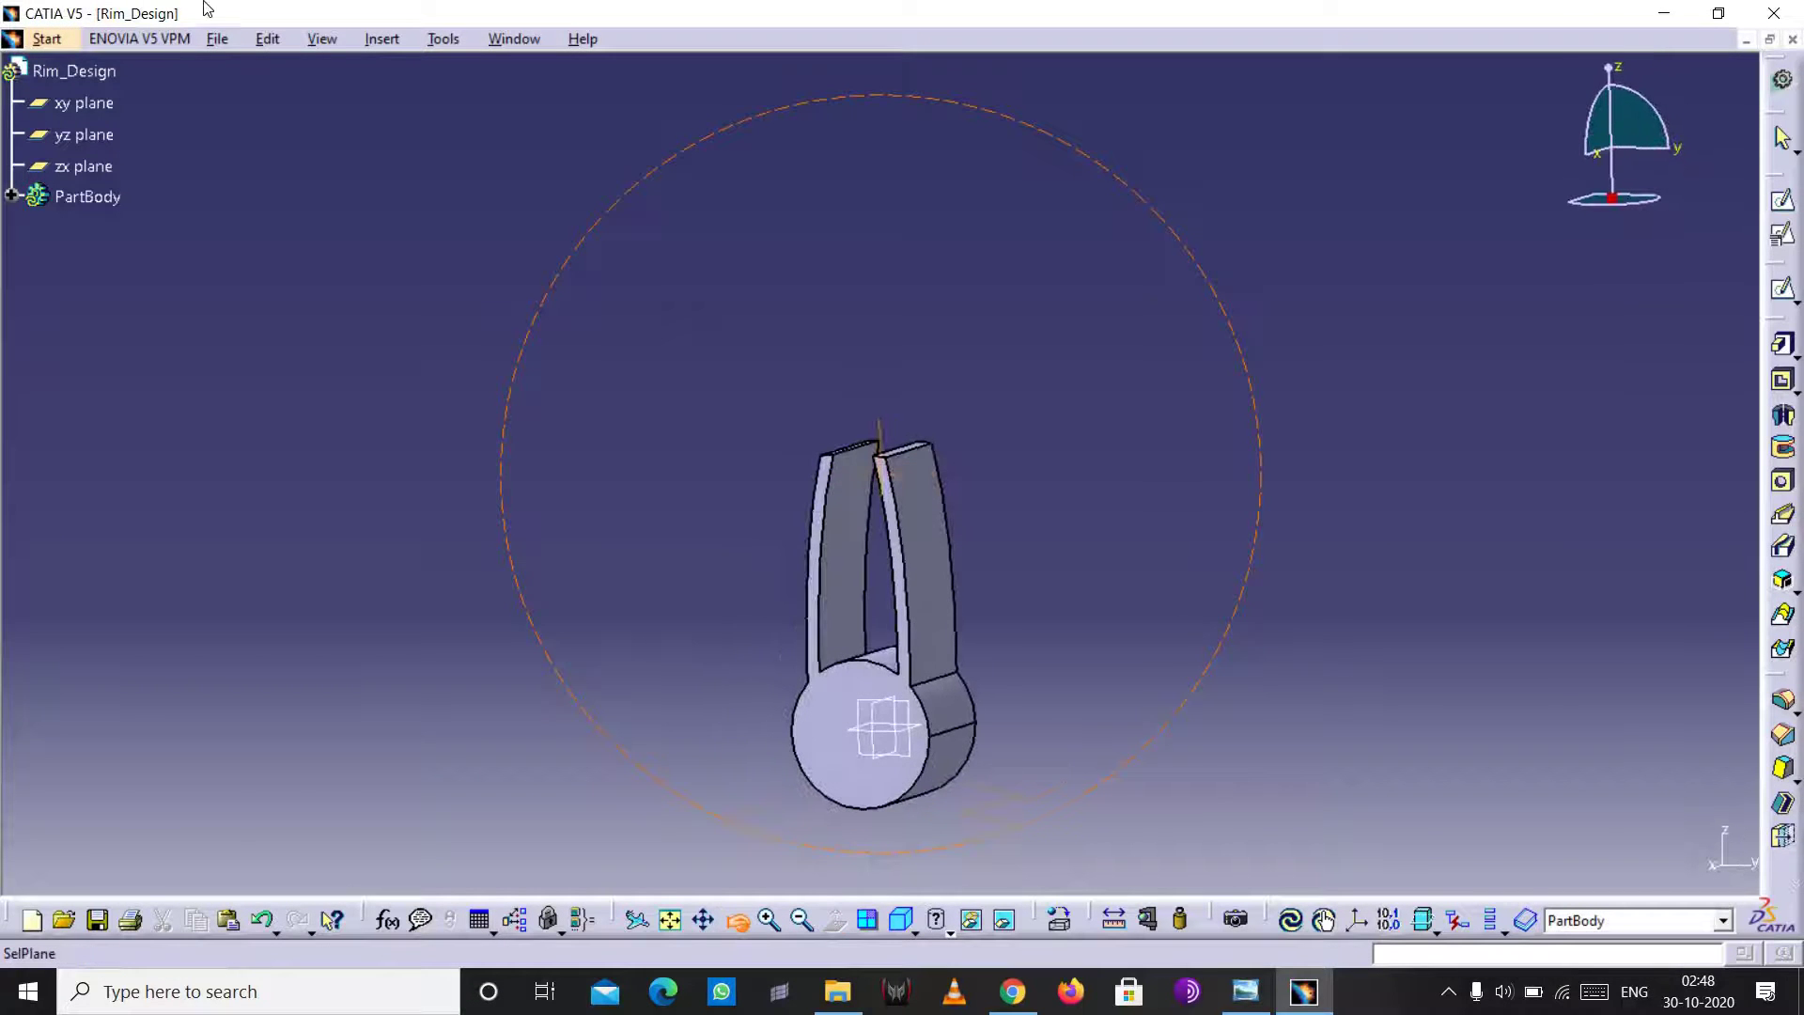
- Pattern the spoke pad into six complete-crown instances around the hub face
click(381, 38)
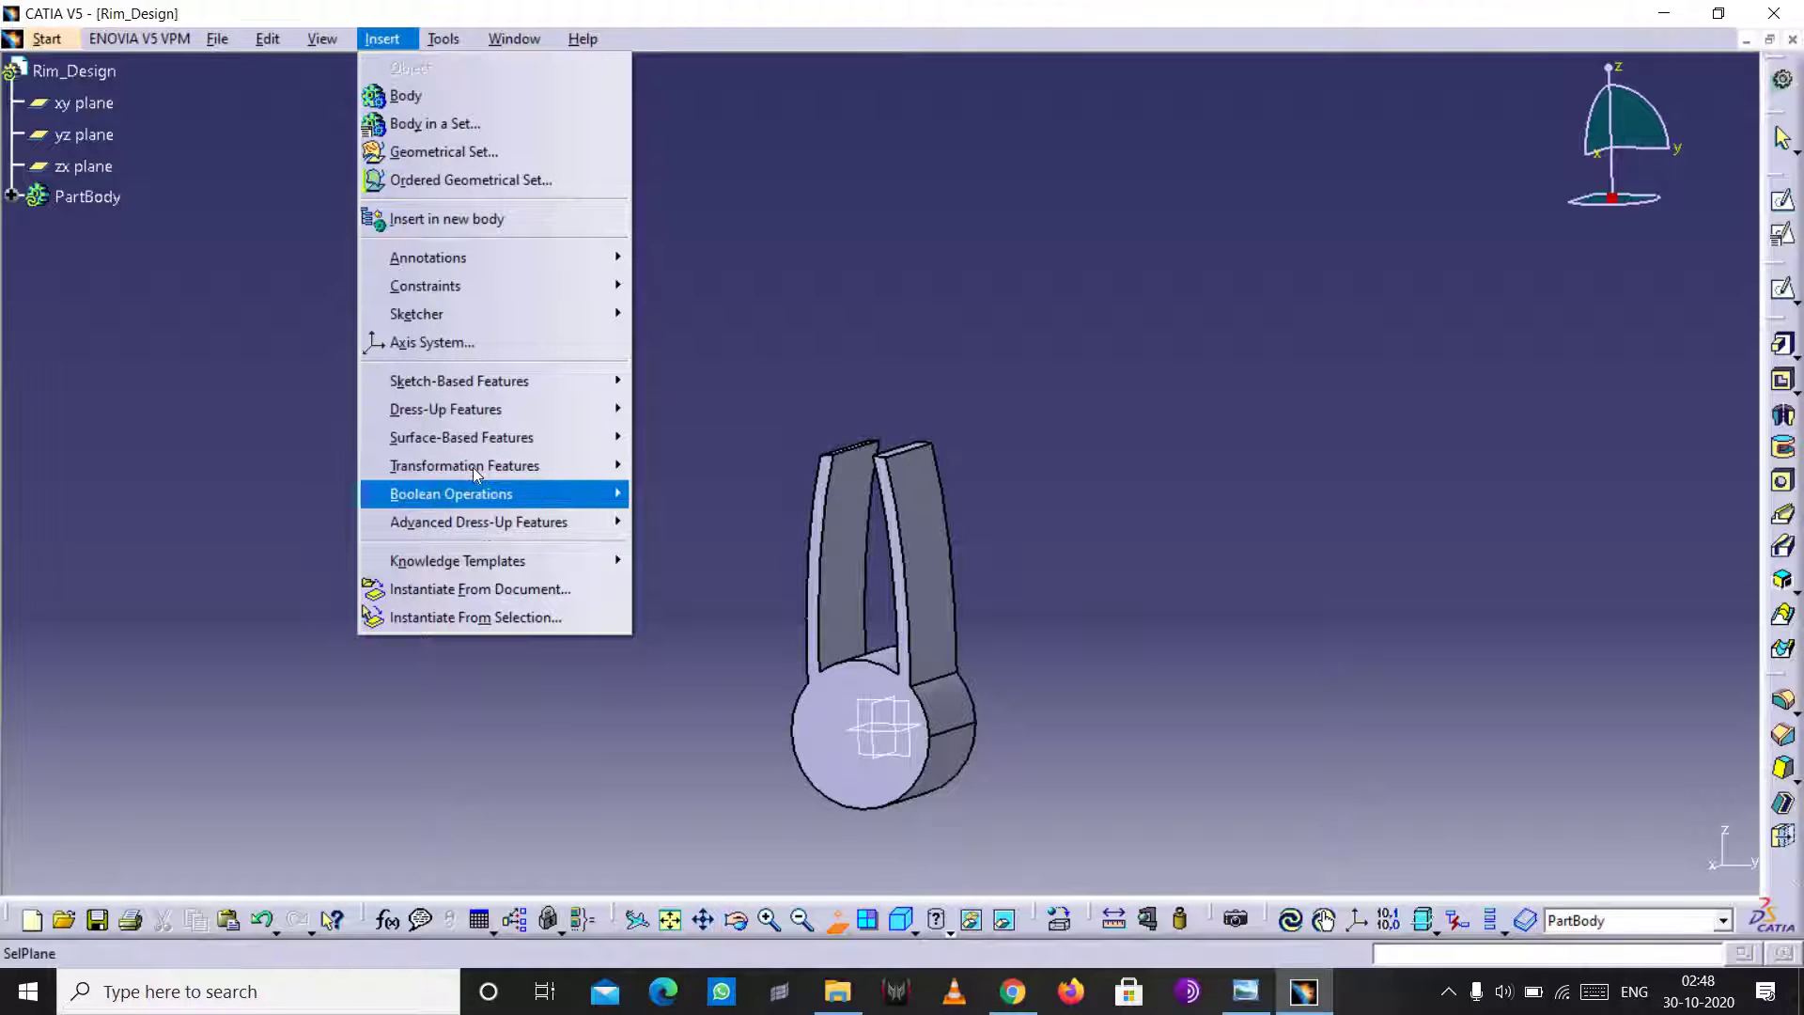
mouse_move(465, 465)
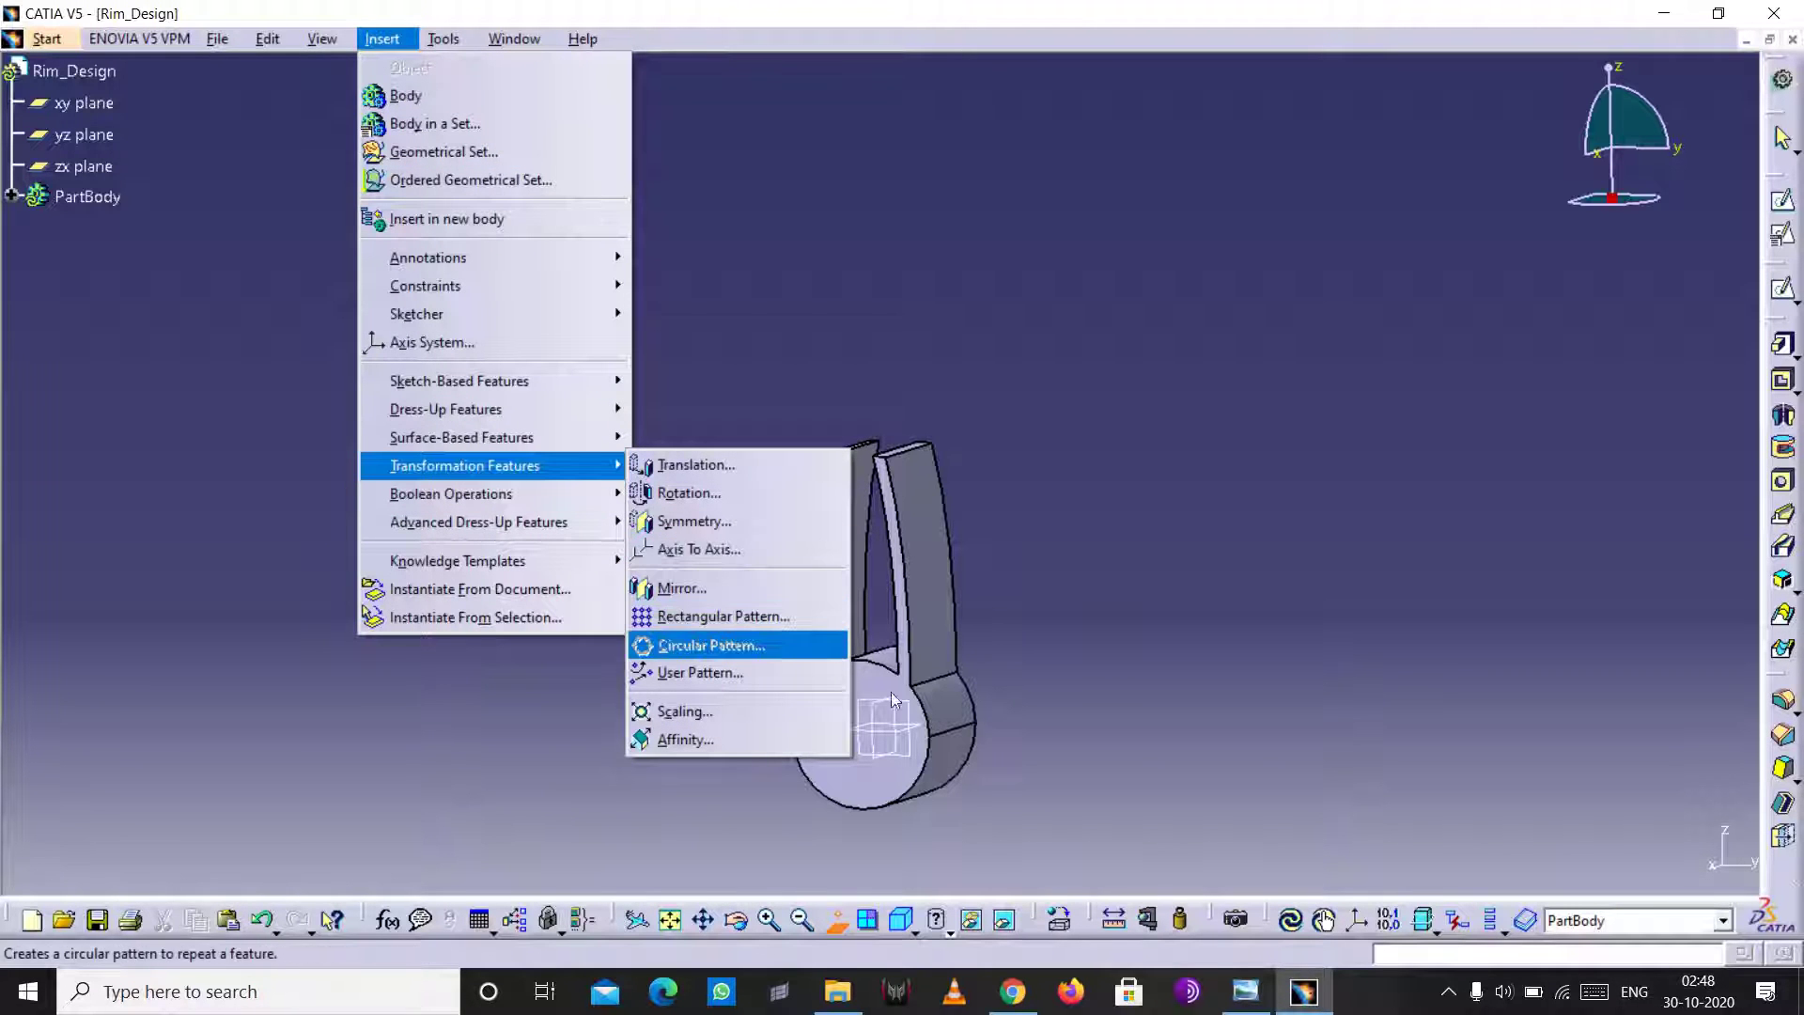
click(836, 644)
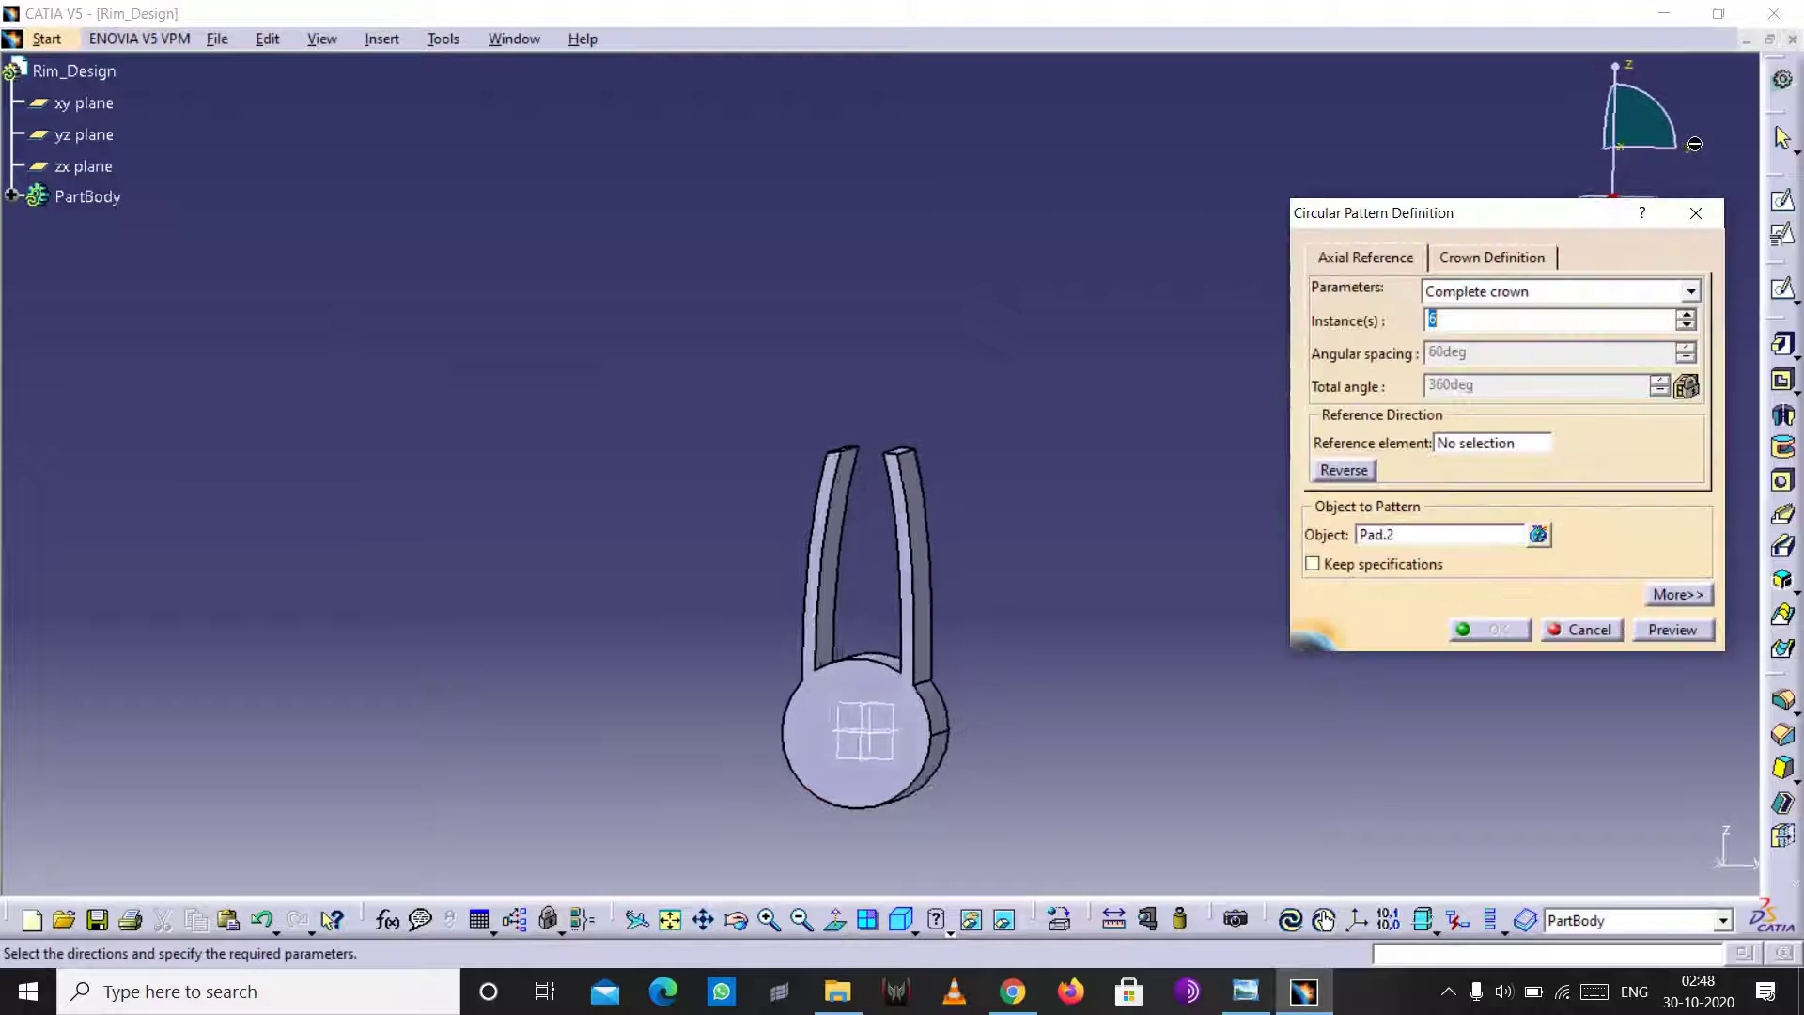
click(1694, 144)
click(1484, 446)
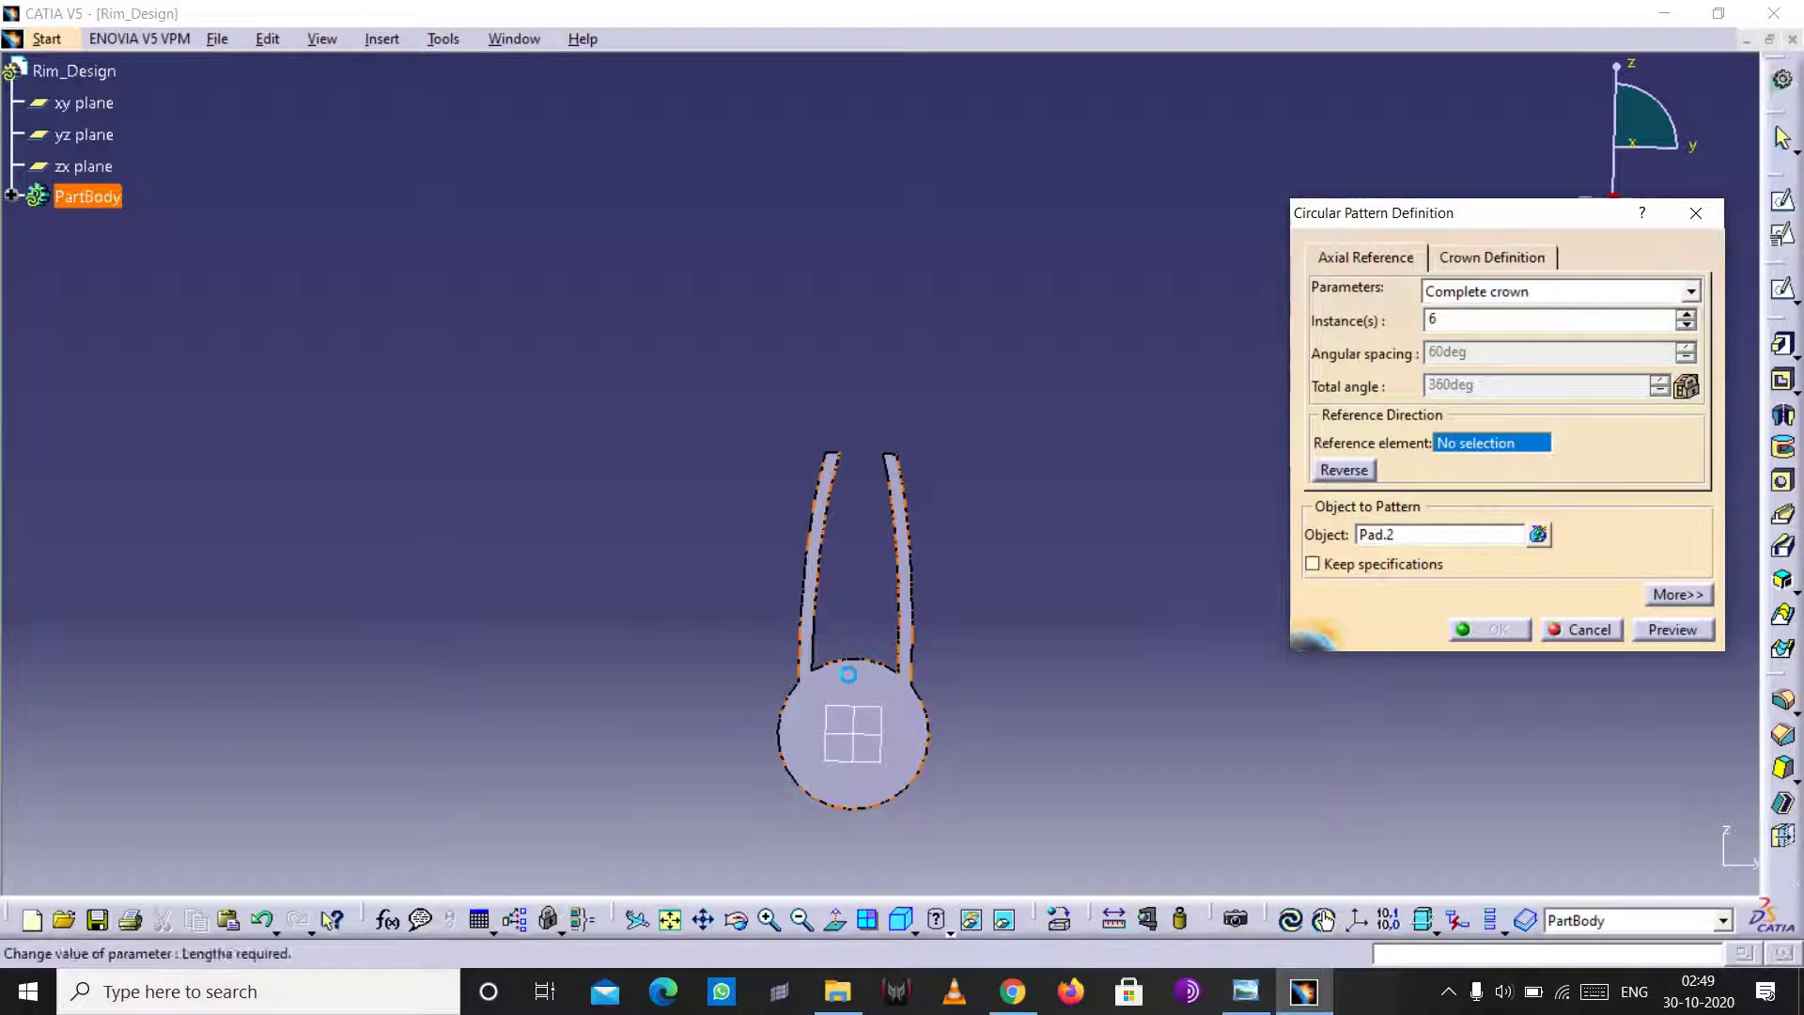
click(860, 678)
click(1497, 631)
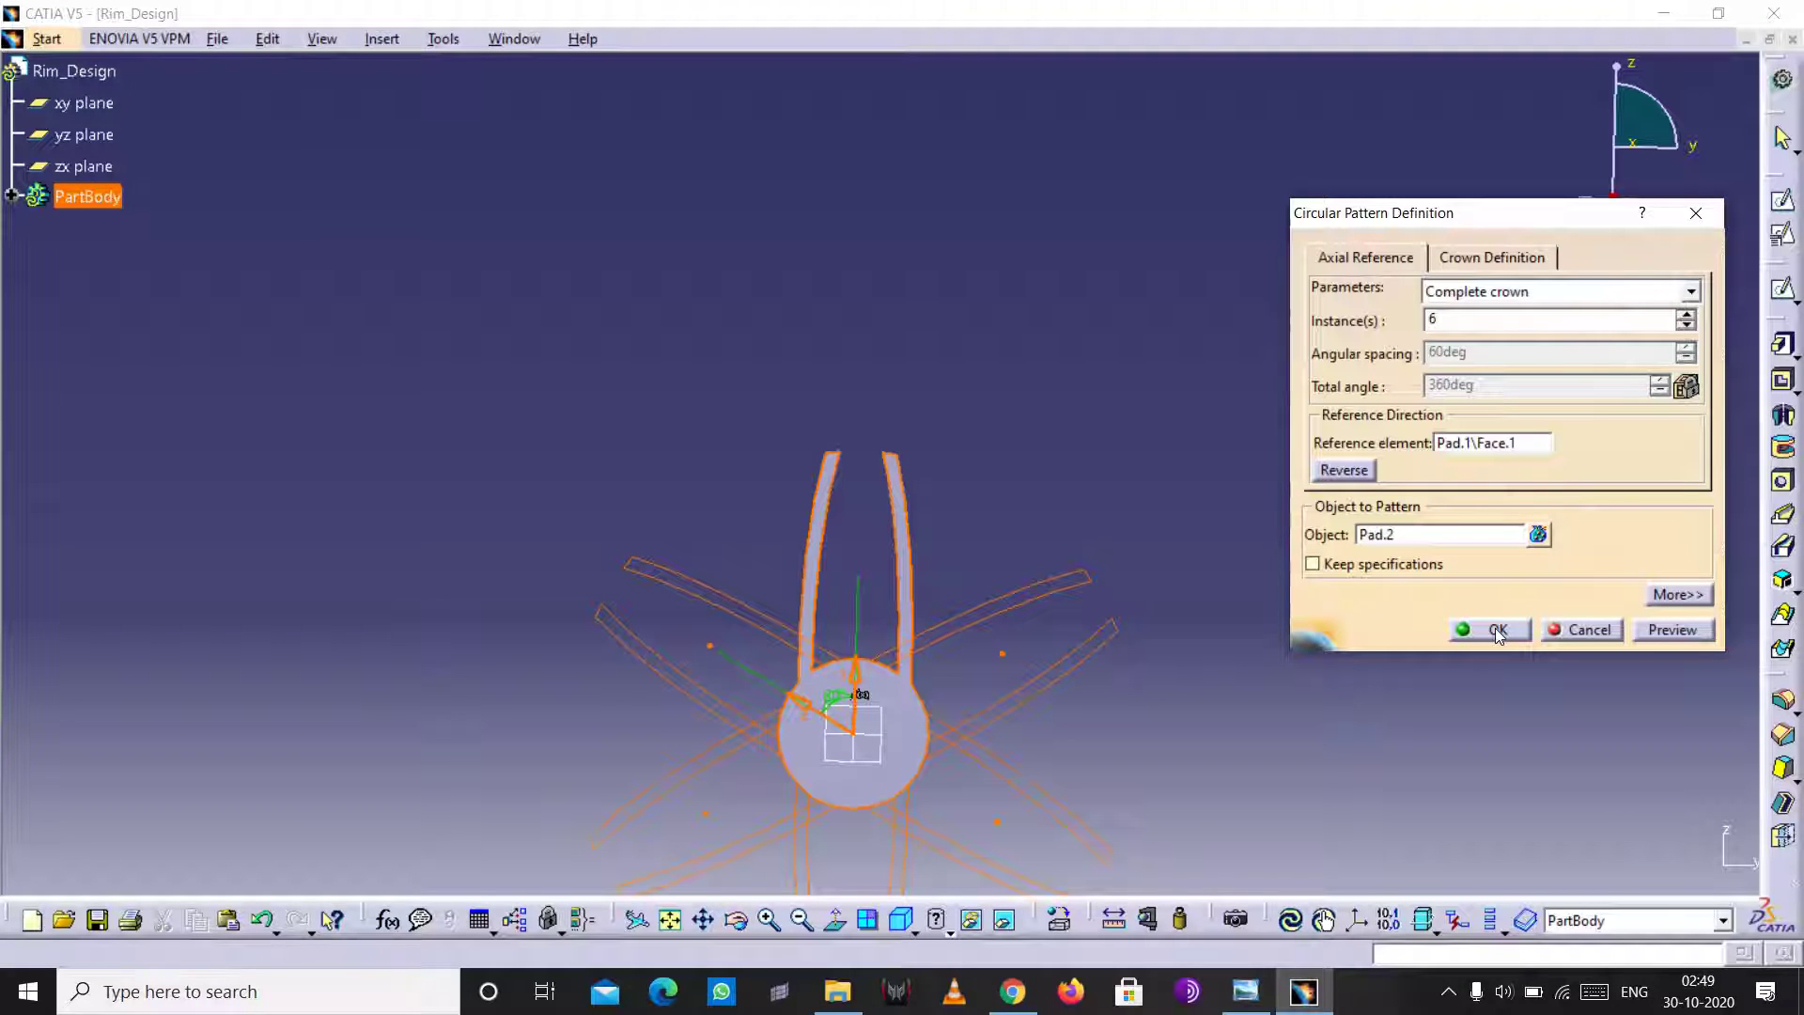
click(1497, 631)
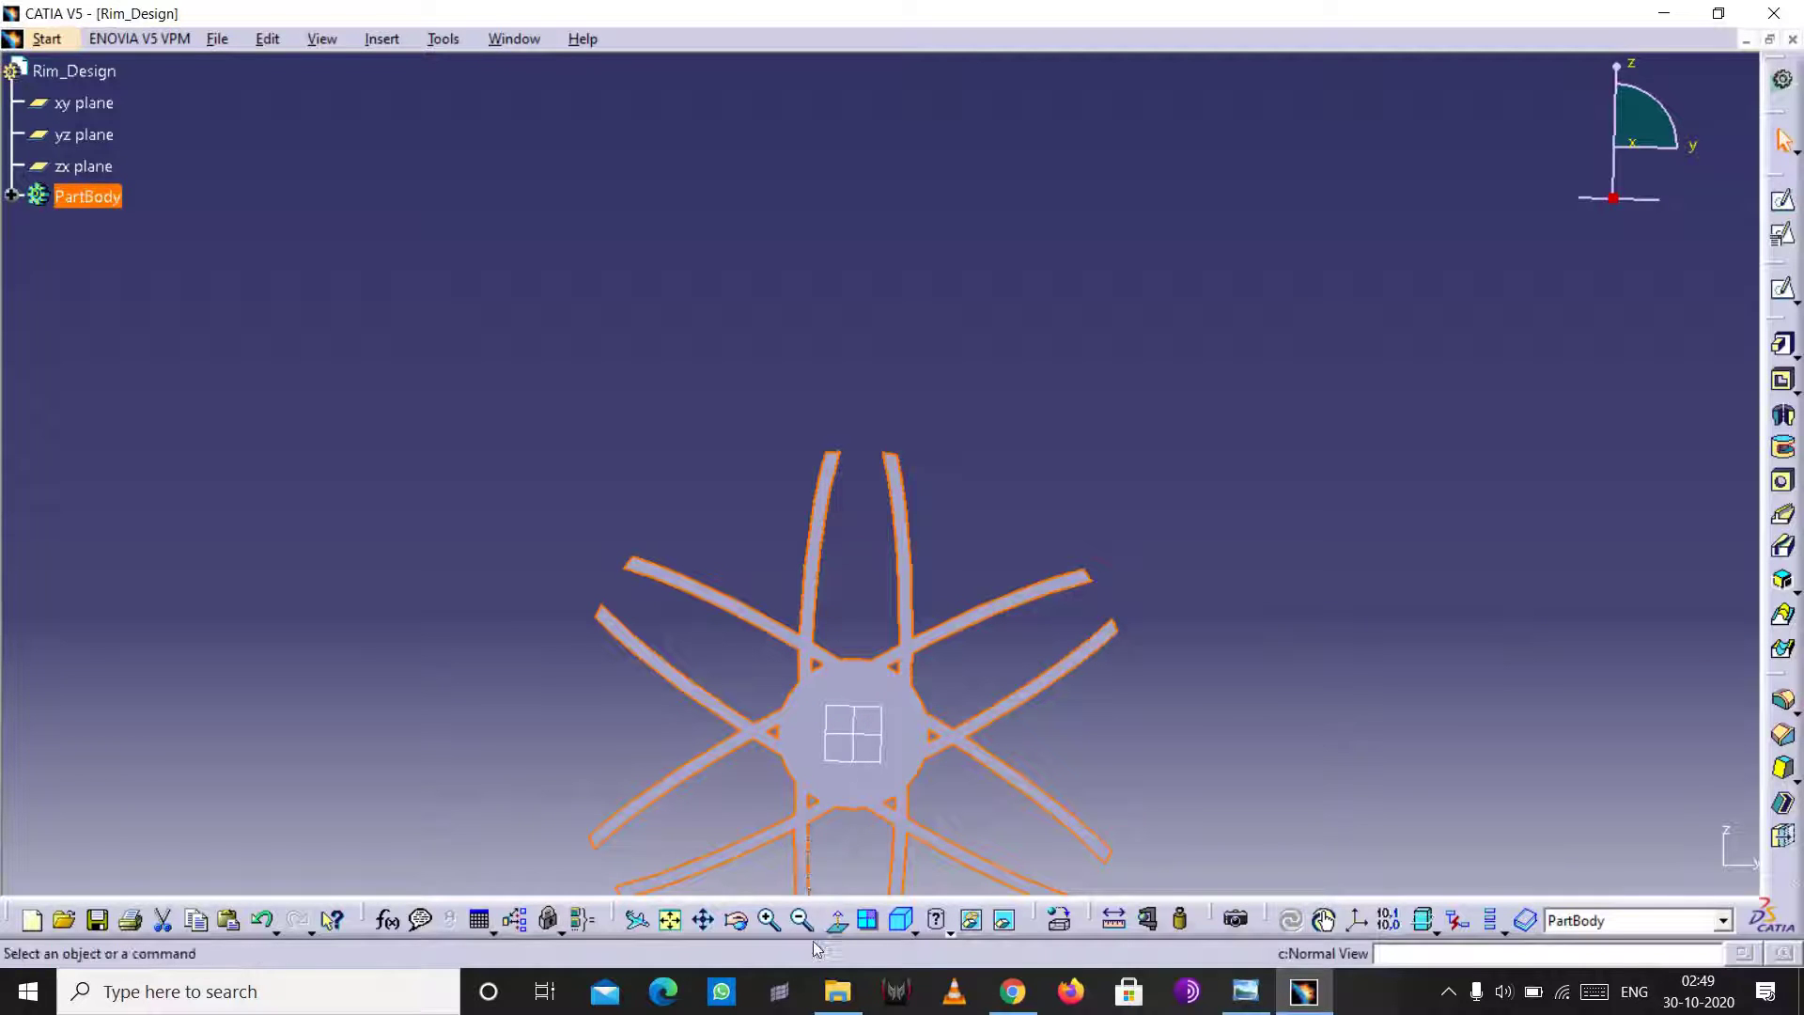
key(Escape)
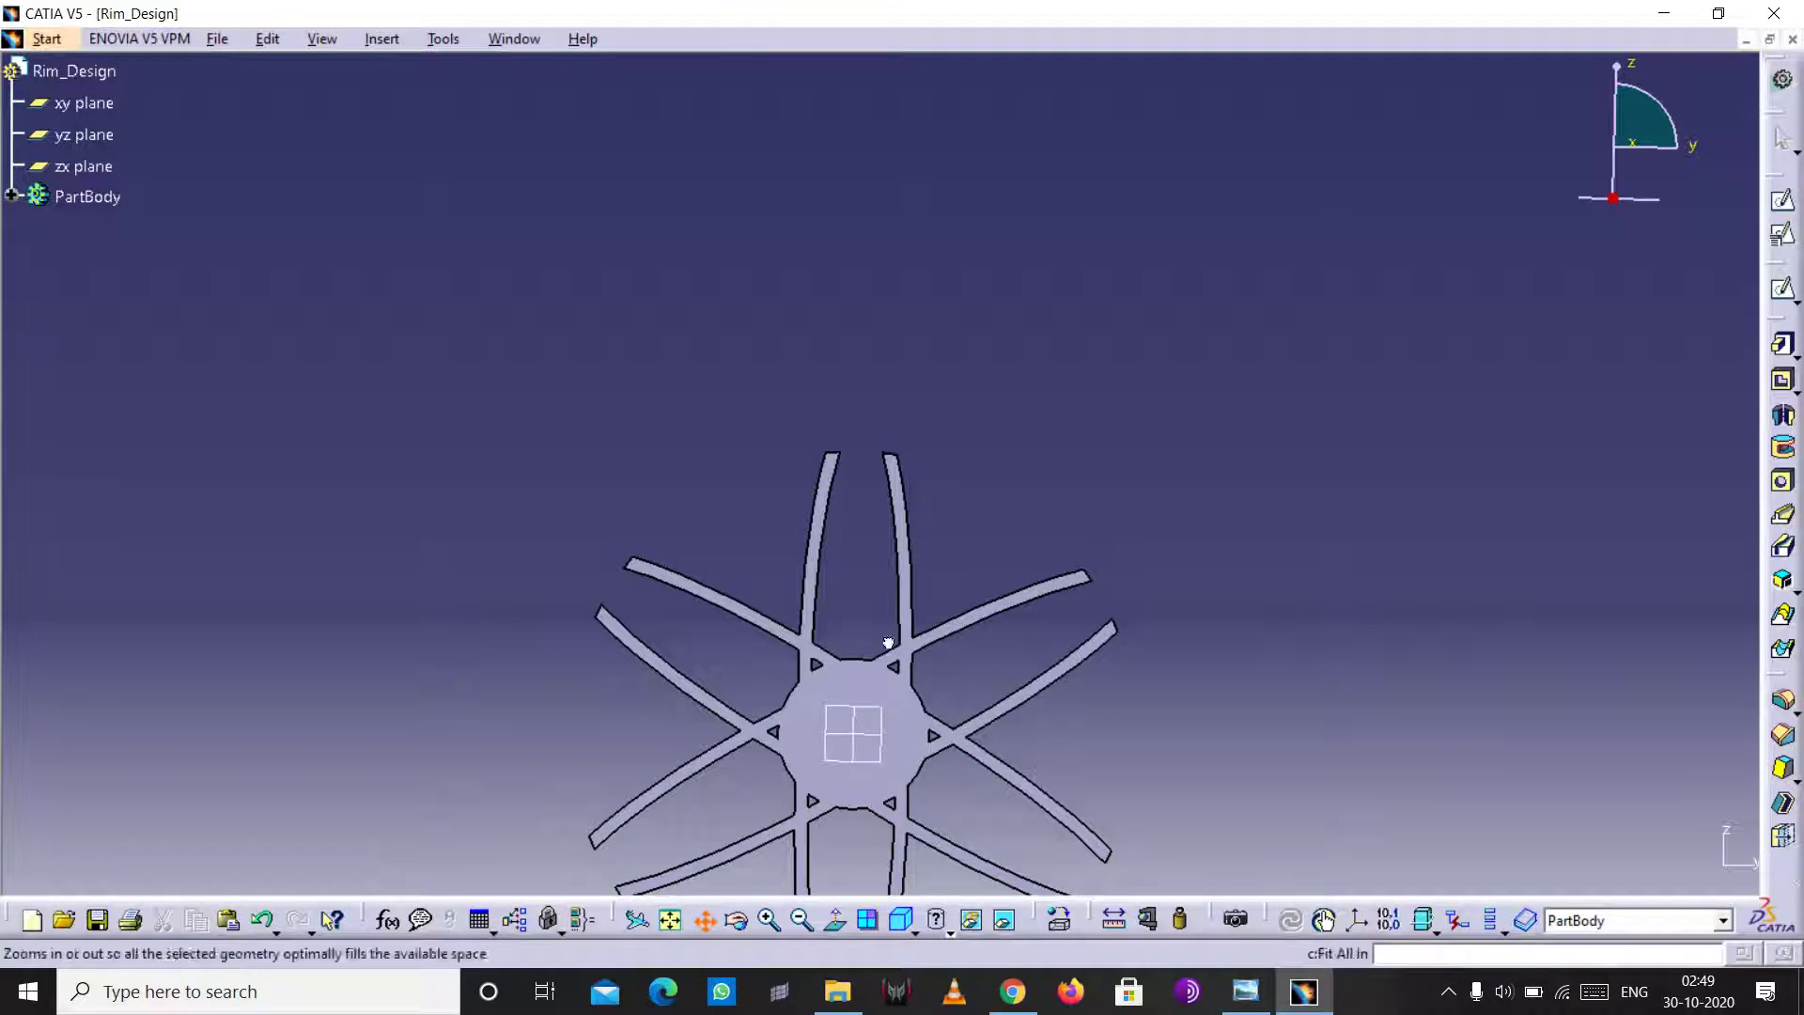
- Orbit the wheel and start a new sketch on the zx plane
middle_drag(889, 760, 888, 529)
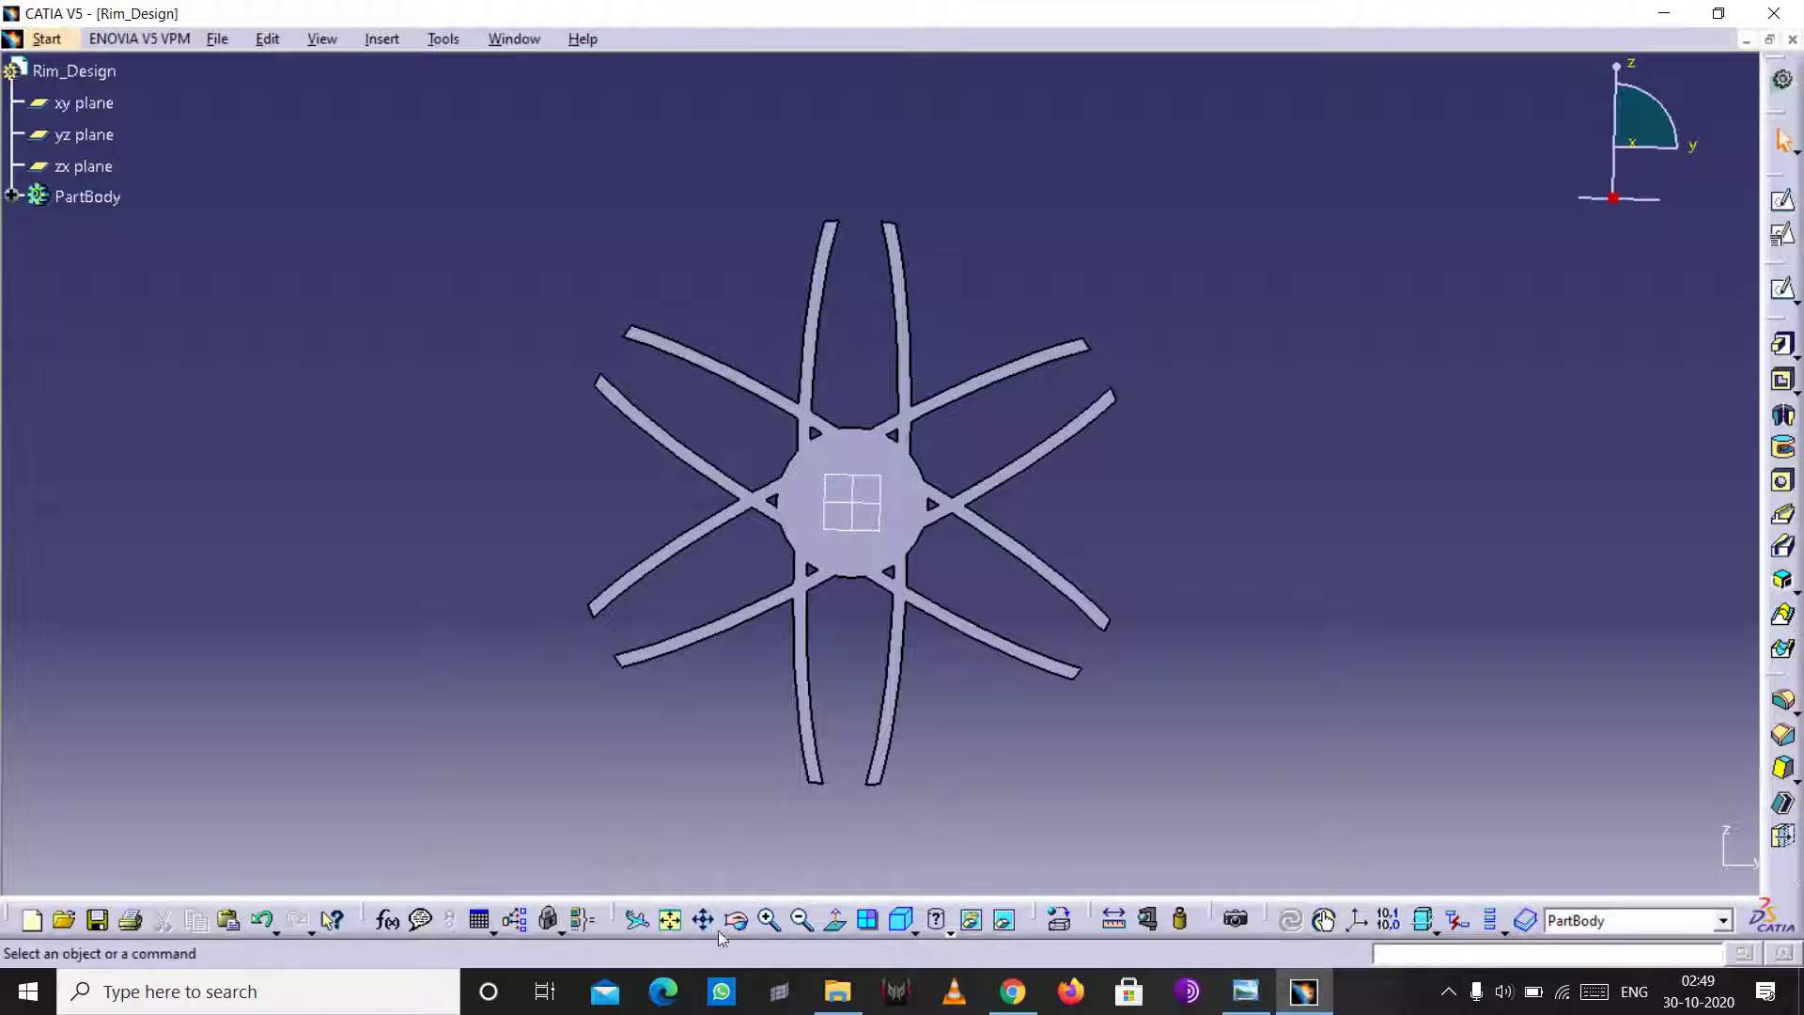
click(742, 923)
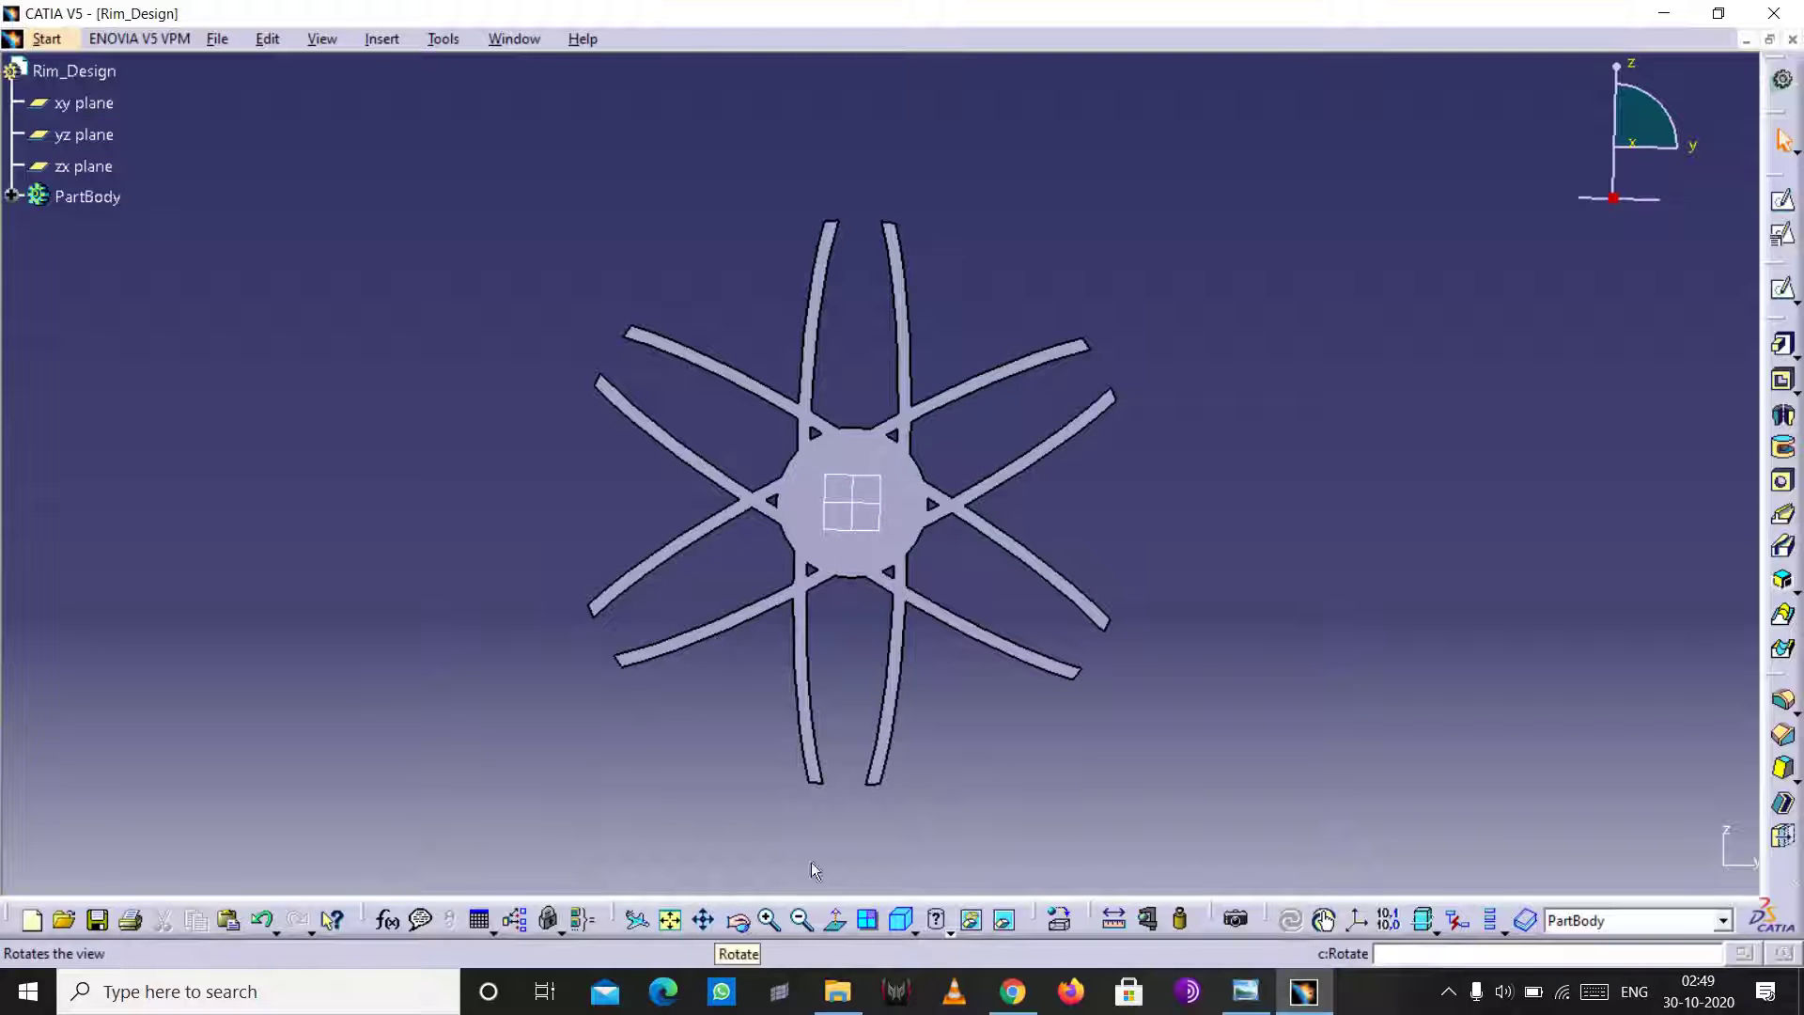
mouse_move(1184, 629)
mouse_down()
mouse_move(889, 751)
mouse_move(668, 604)
mouse_move(544, 770)
mouse_move(846, 647)
mouse_move(865, 717)
mouse_move(342, 504)
mouse_up()
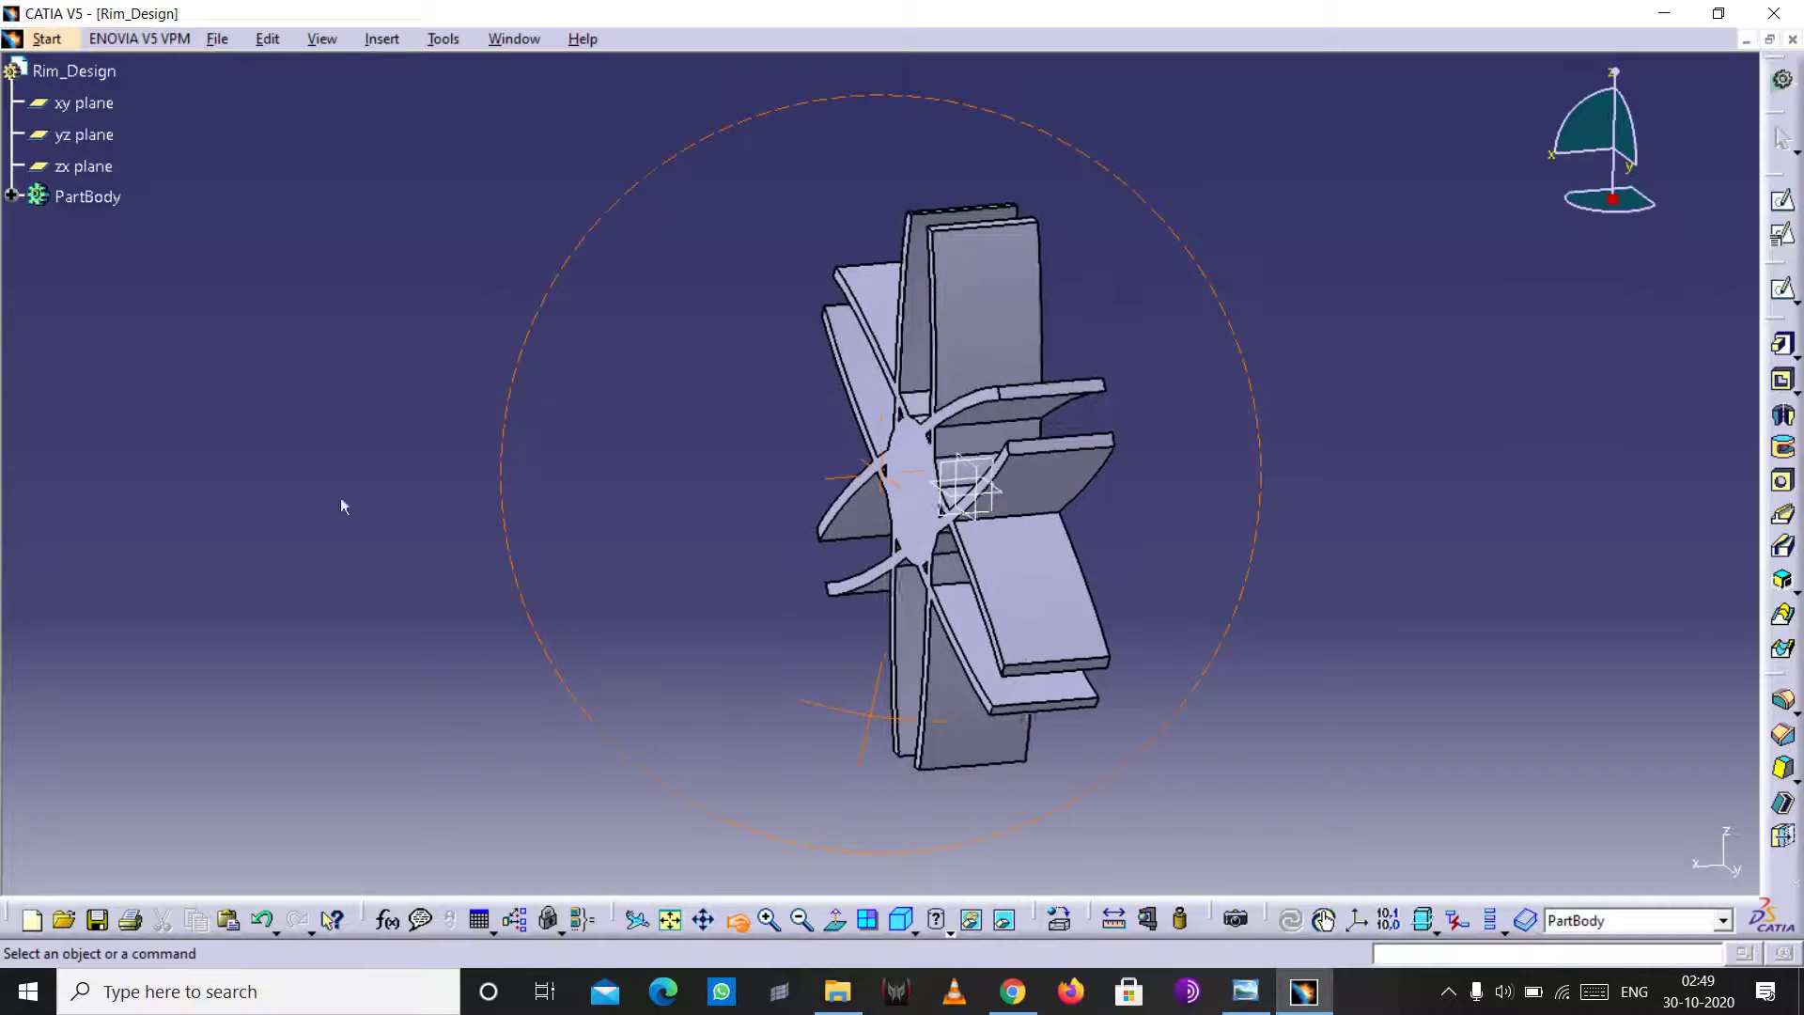
click(115, 174)
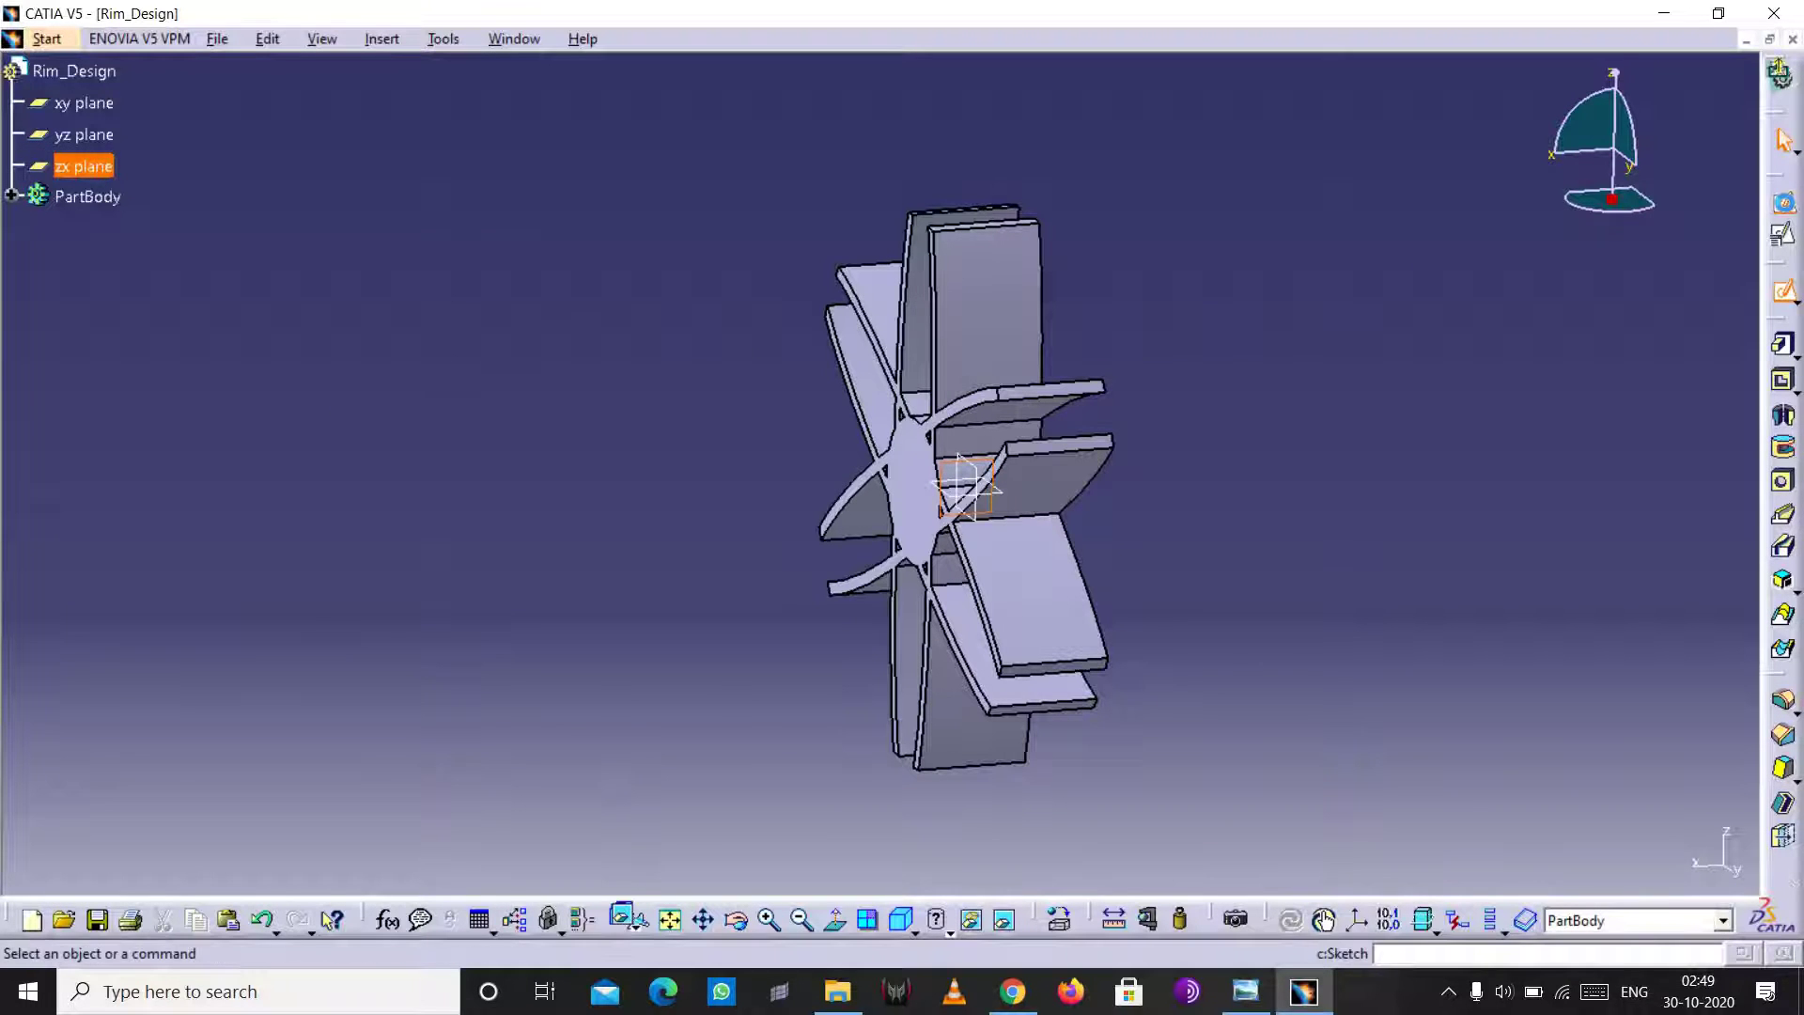
click(1782, 288)
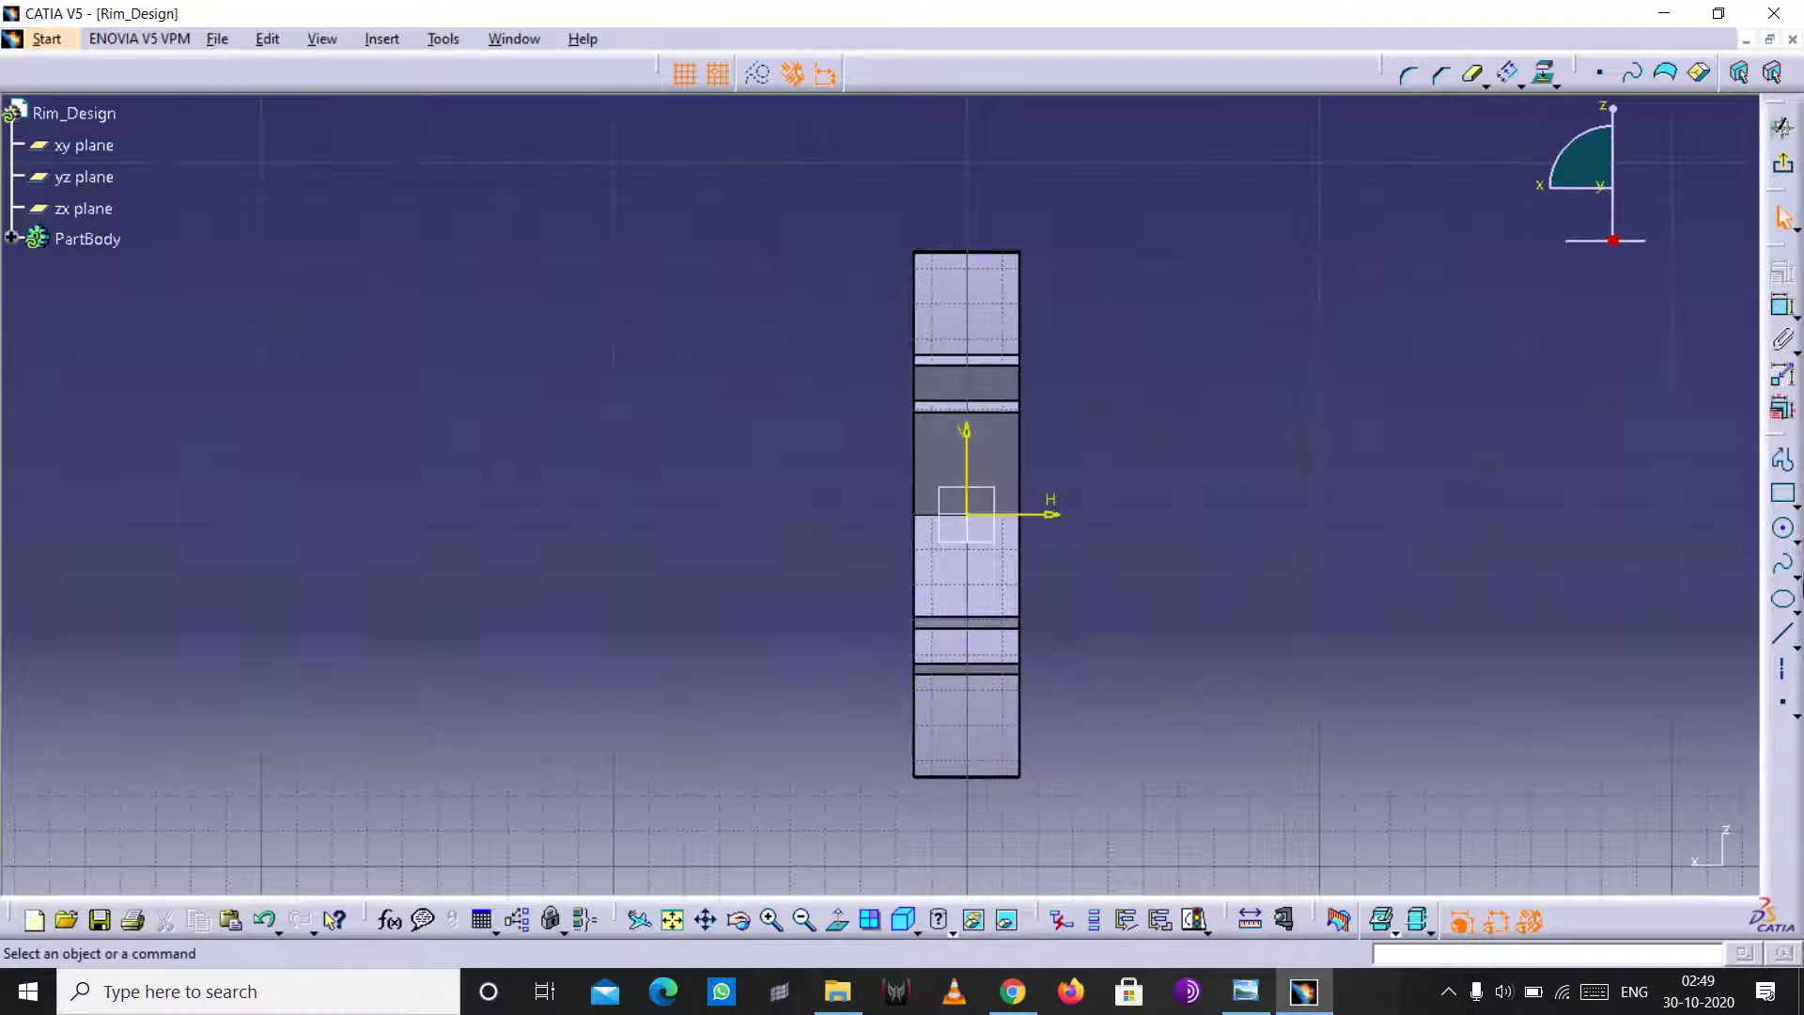
- Start the Sketch.3 profile on the horizontal axis, with an arc from -10, 0 to above the part
click(1782, 462)
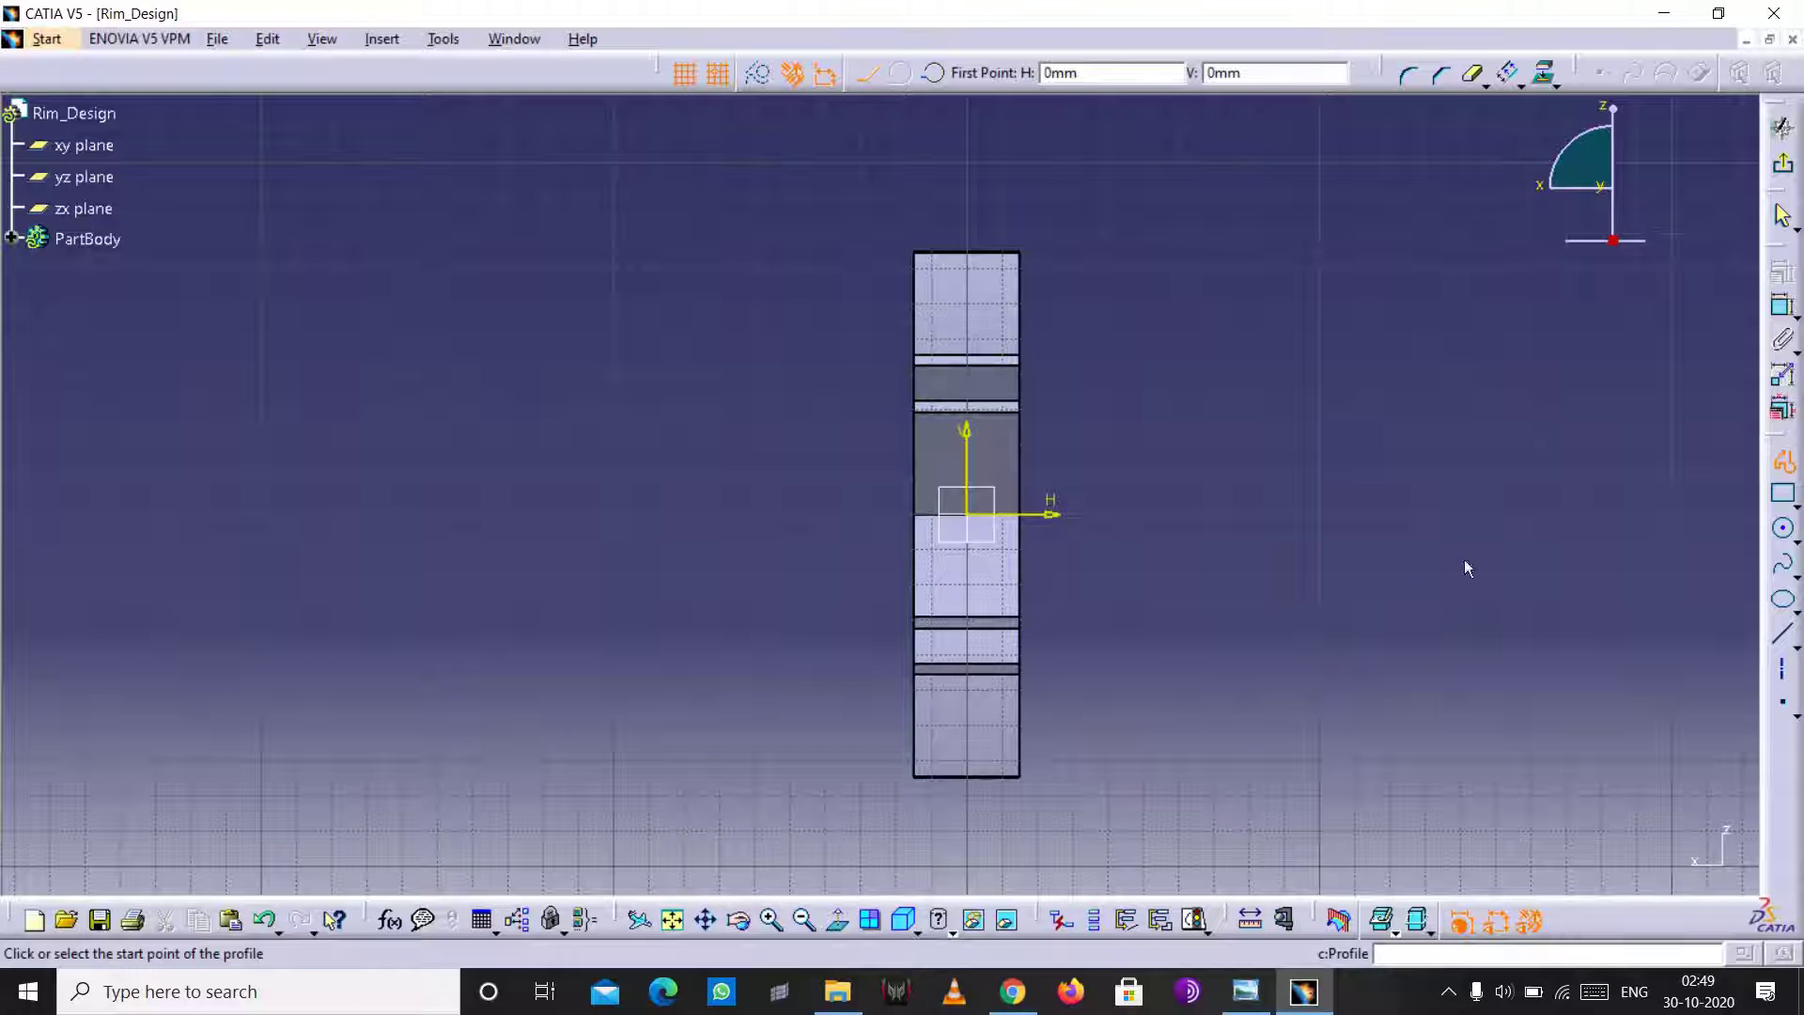
click(1013, 516)
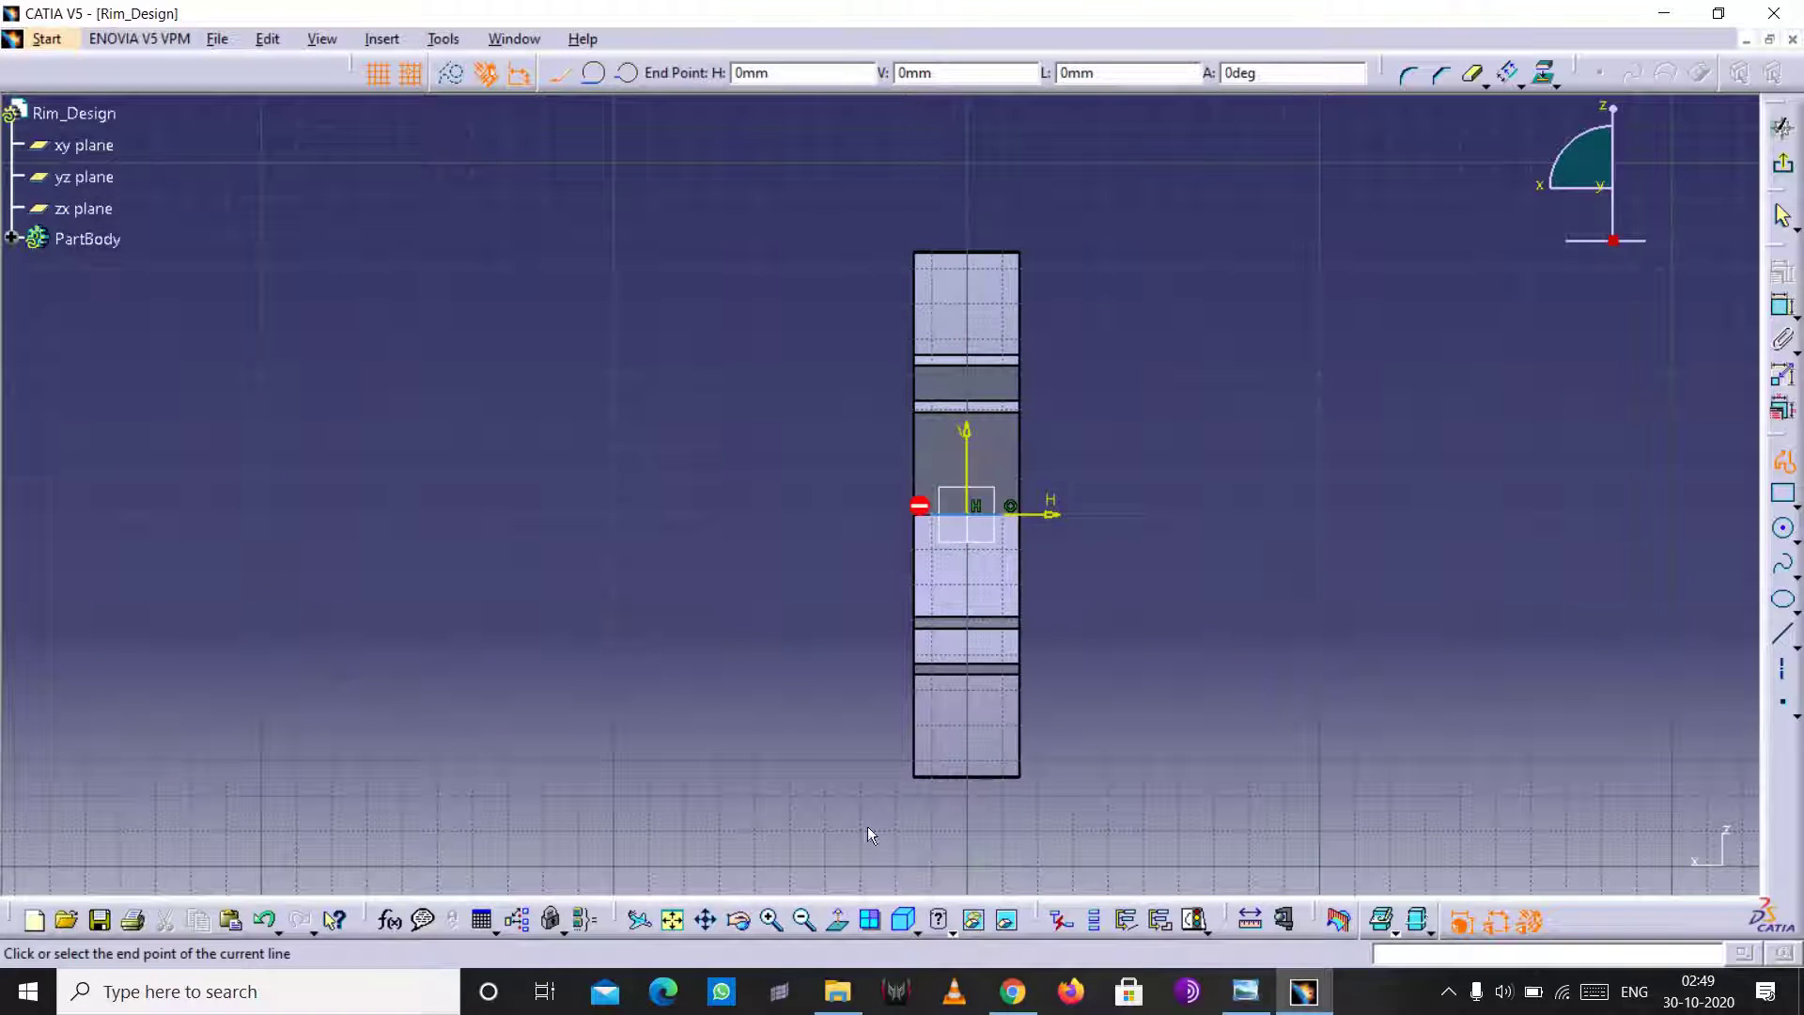
click(1793, 545)
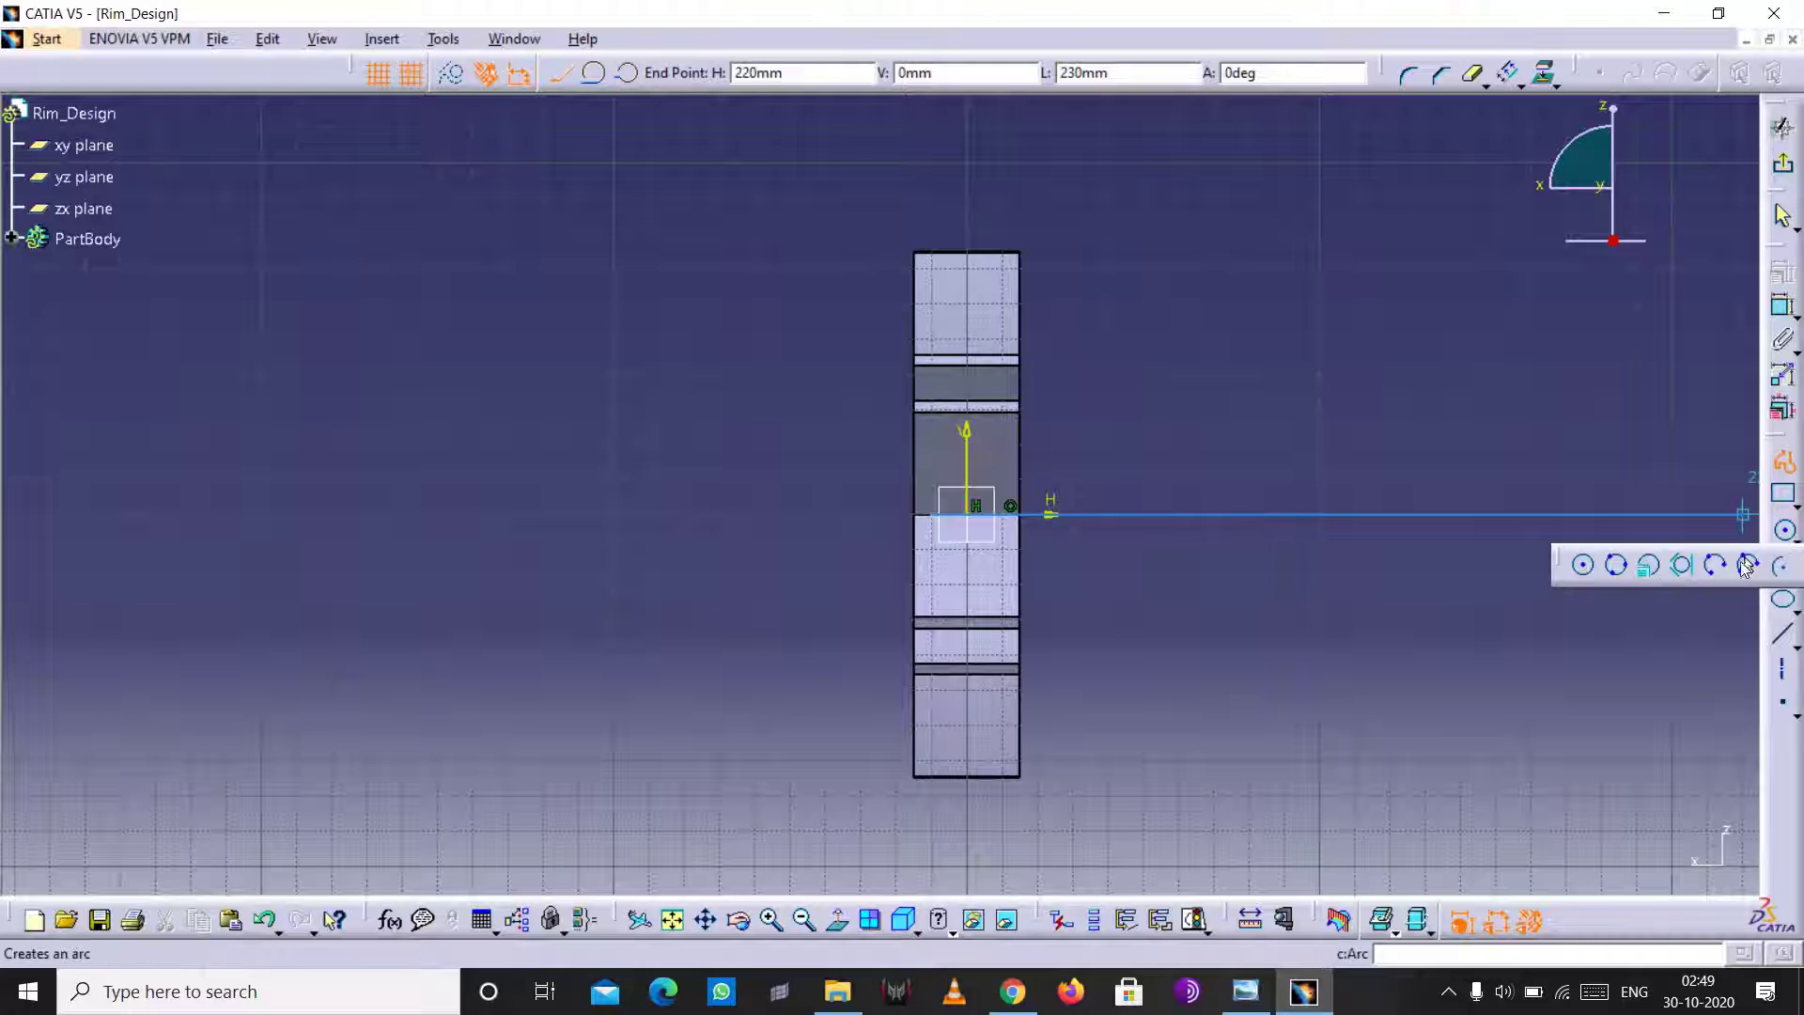
click(1745, 566)
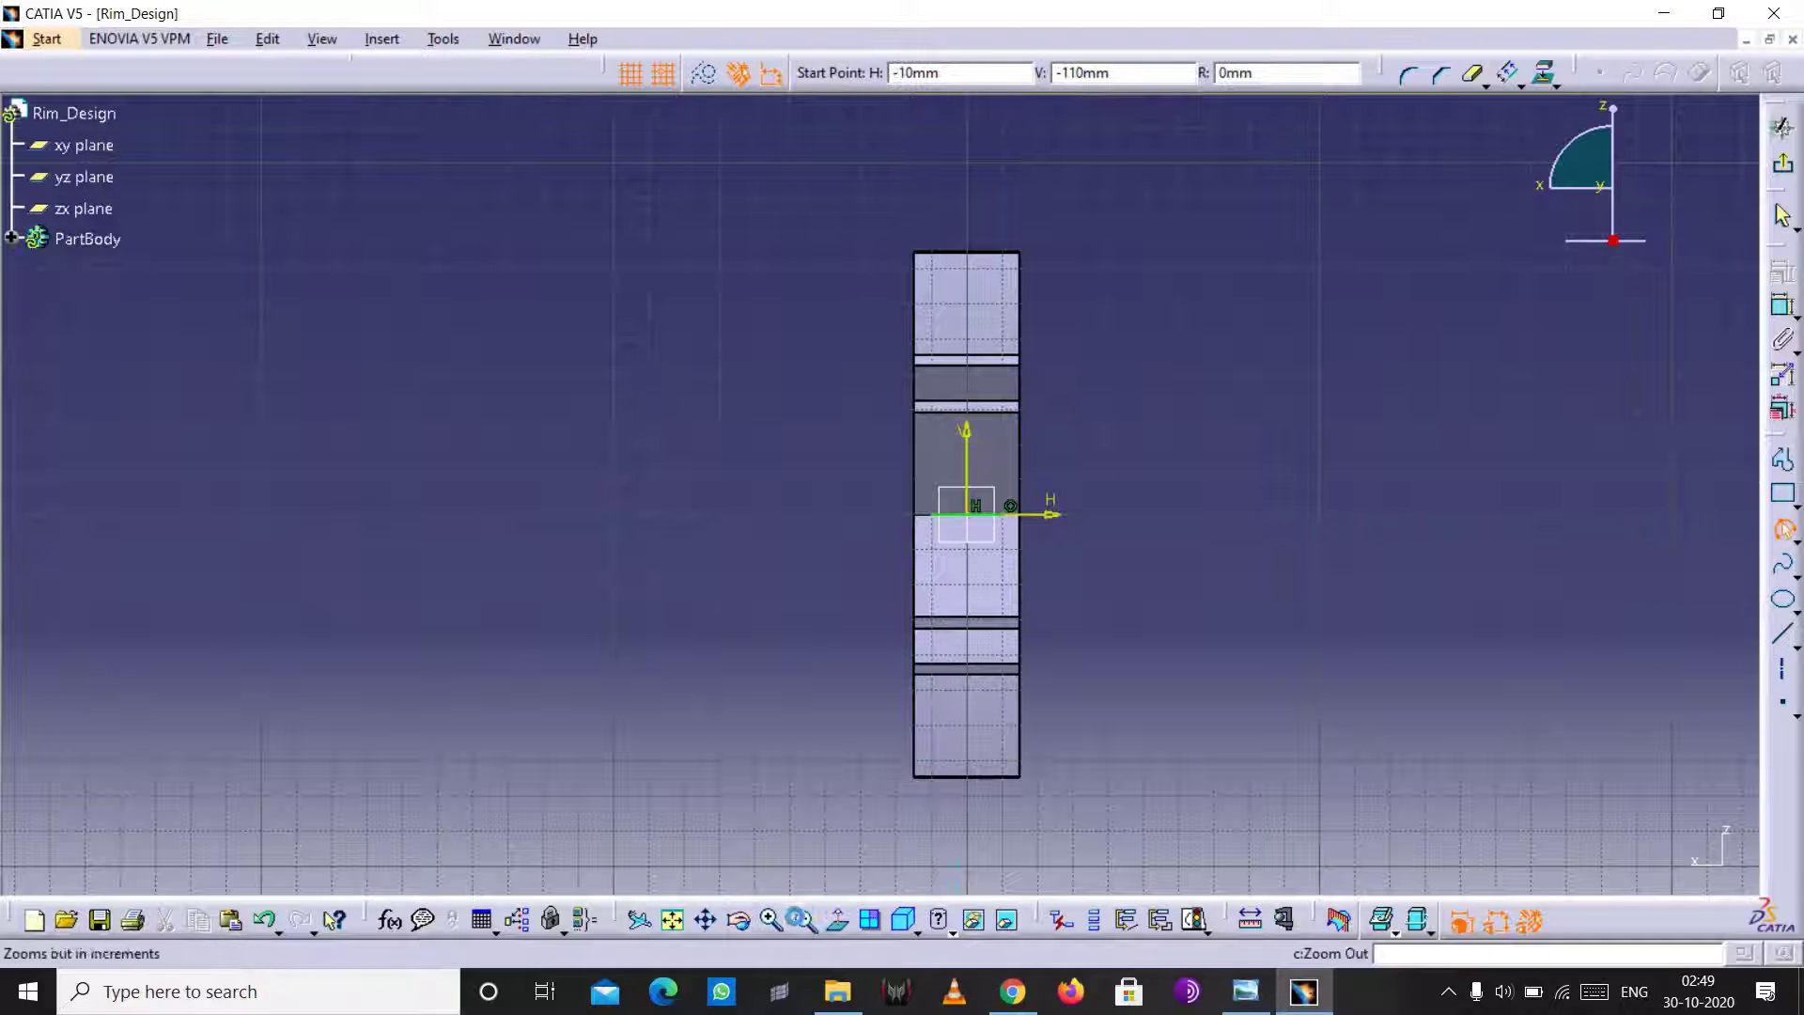
click(805, 919)
click(706, 920)
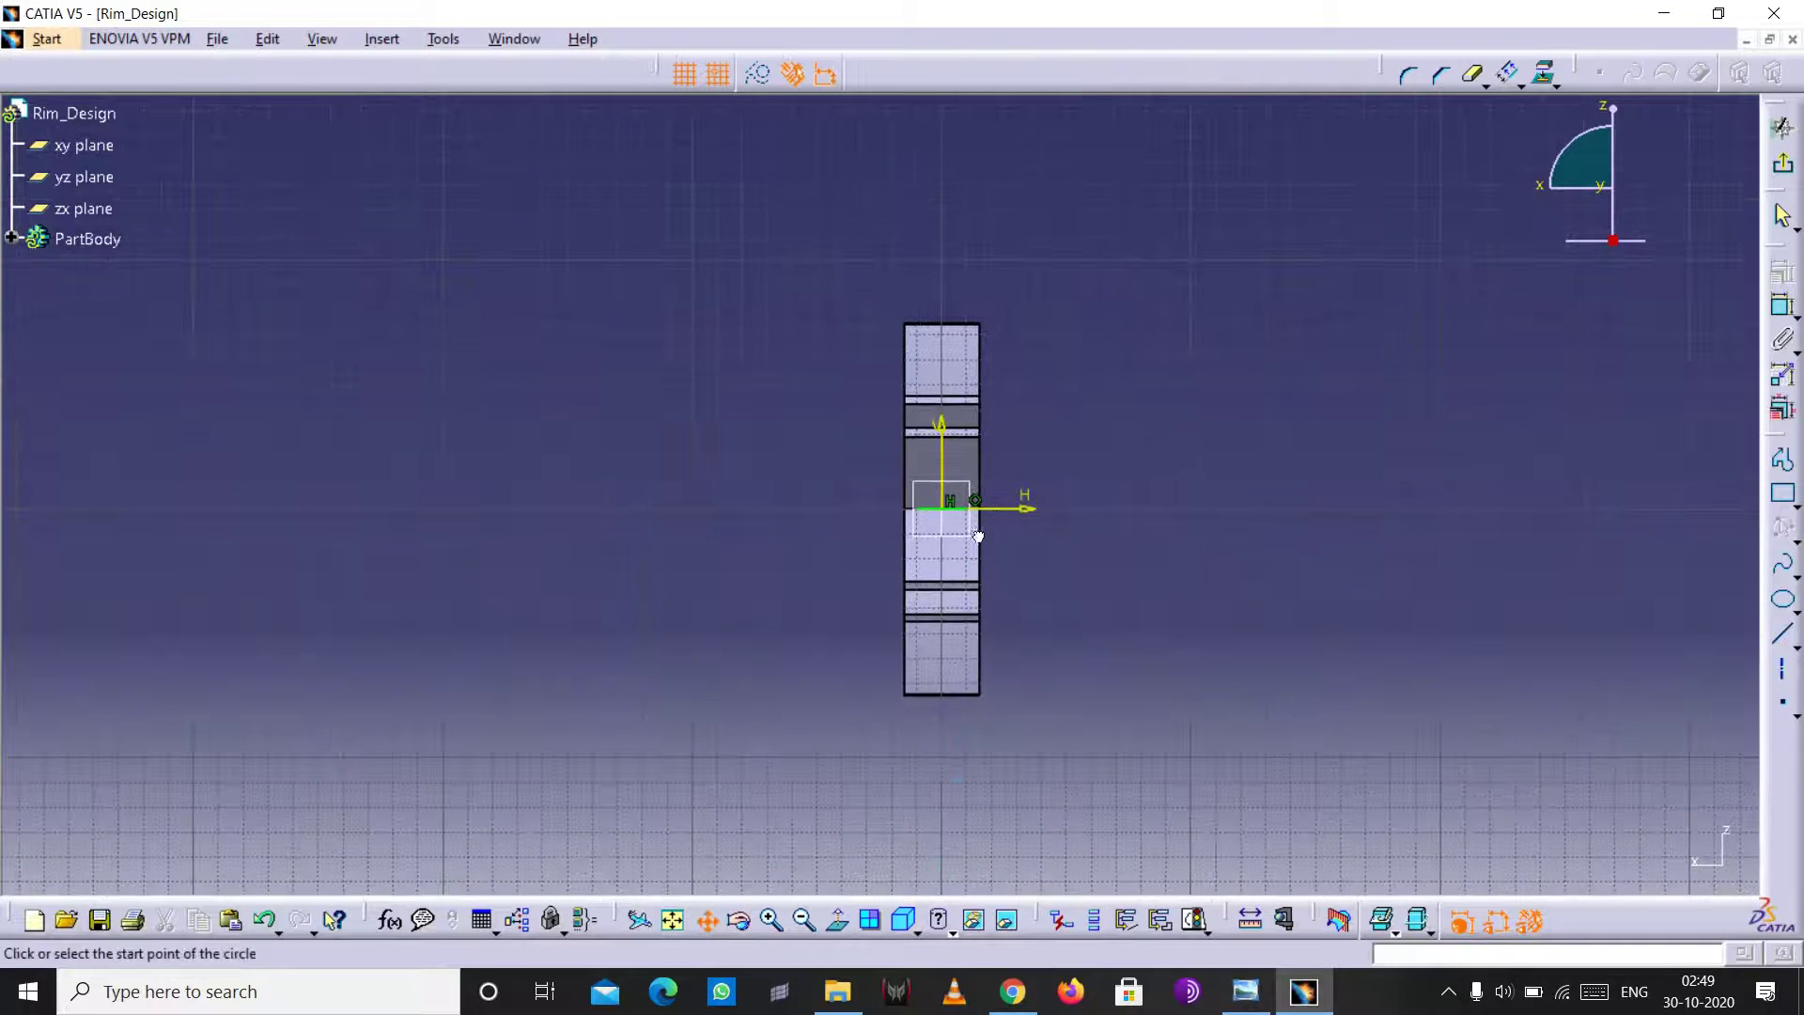
drag(979, 527, 866, 558)
click(771, 920)
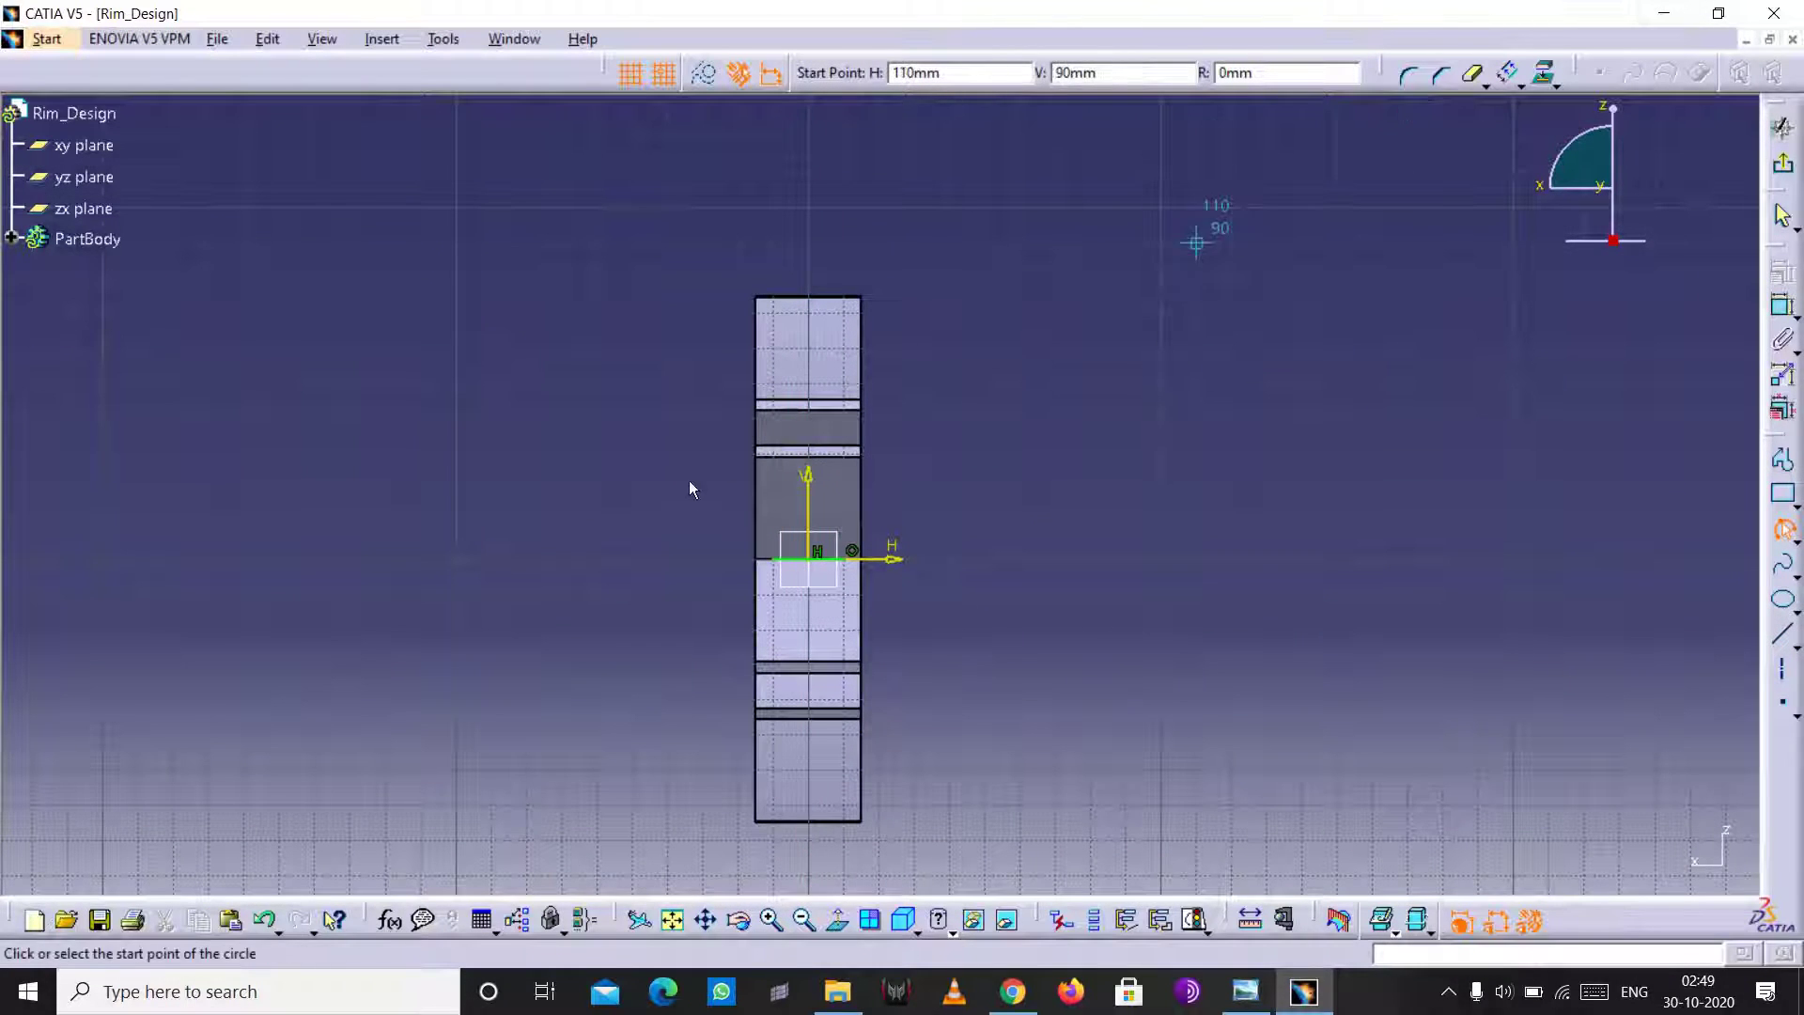
click(787, 565)
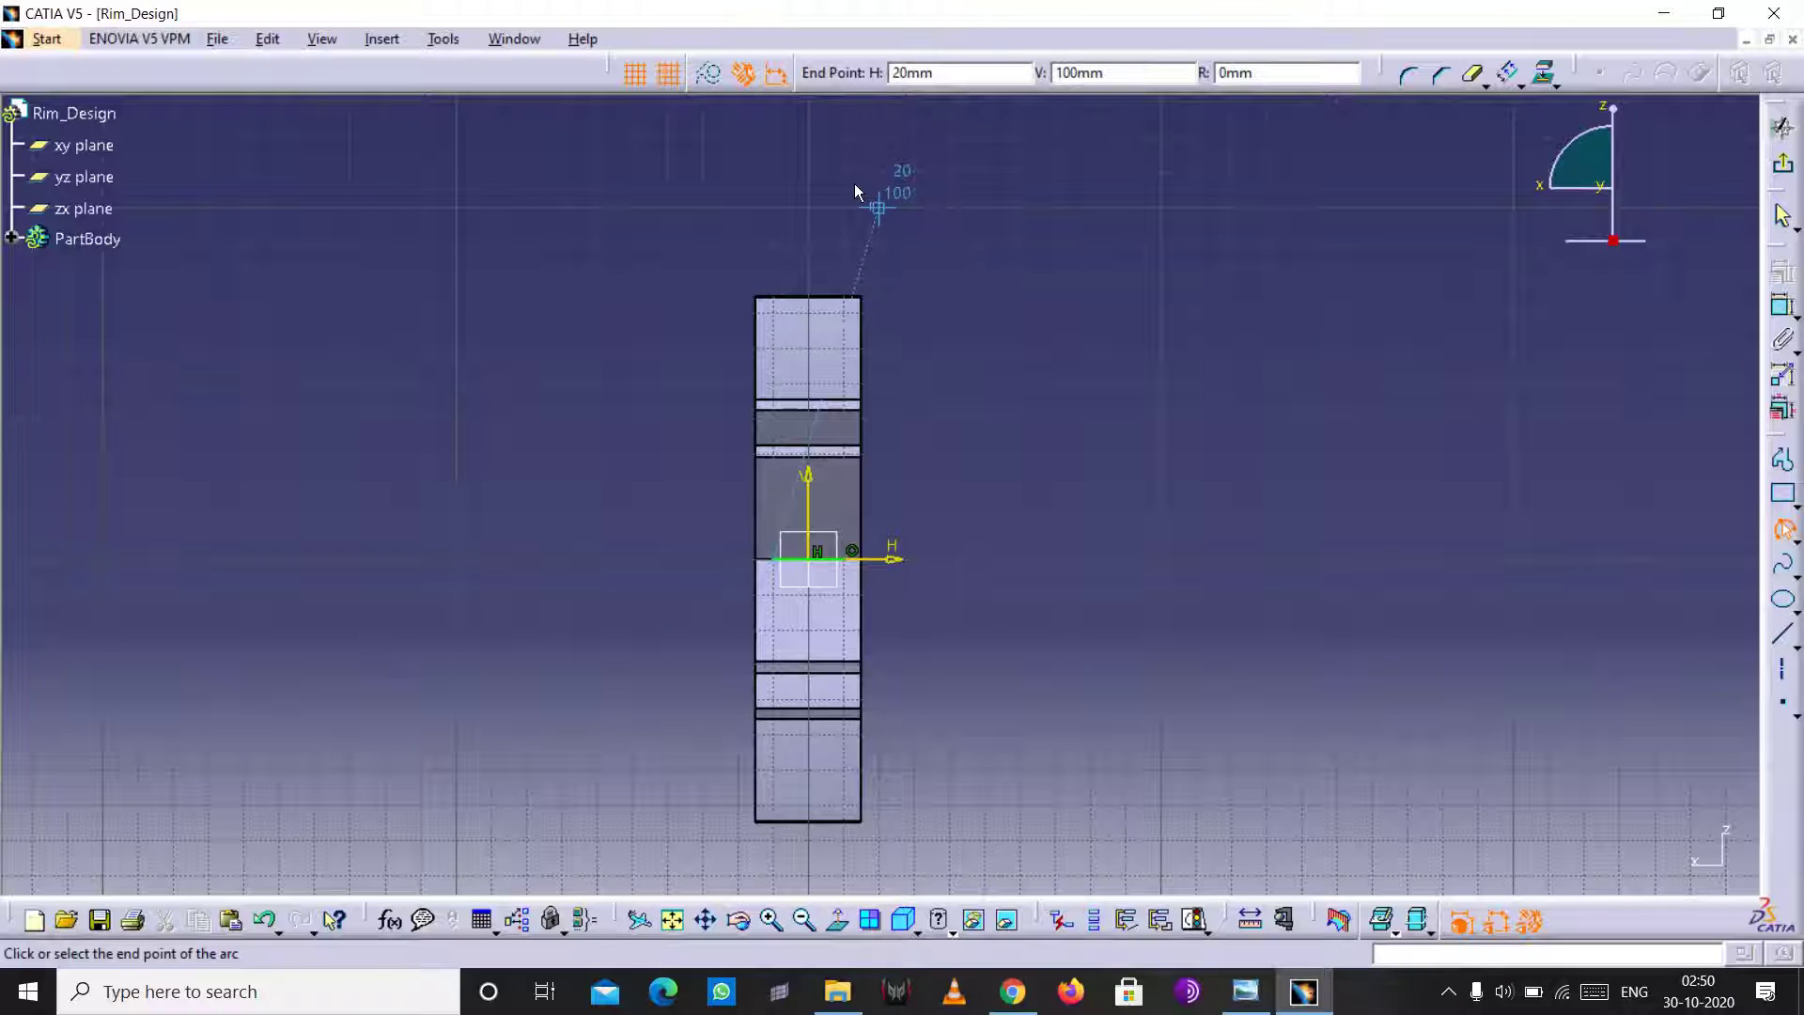
click(842, 242)
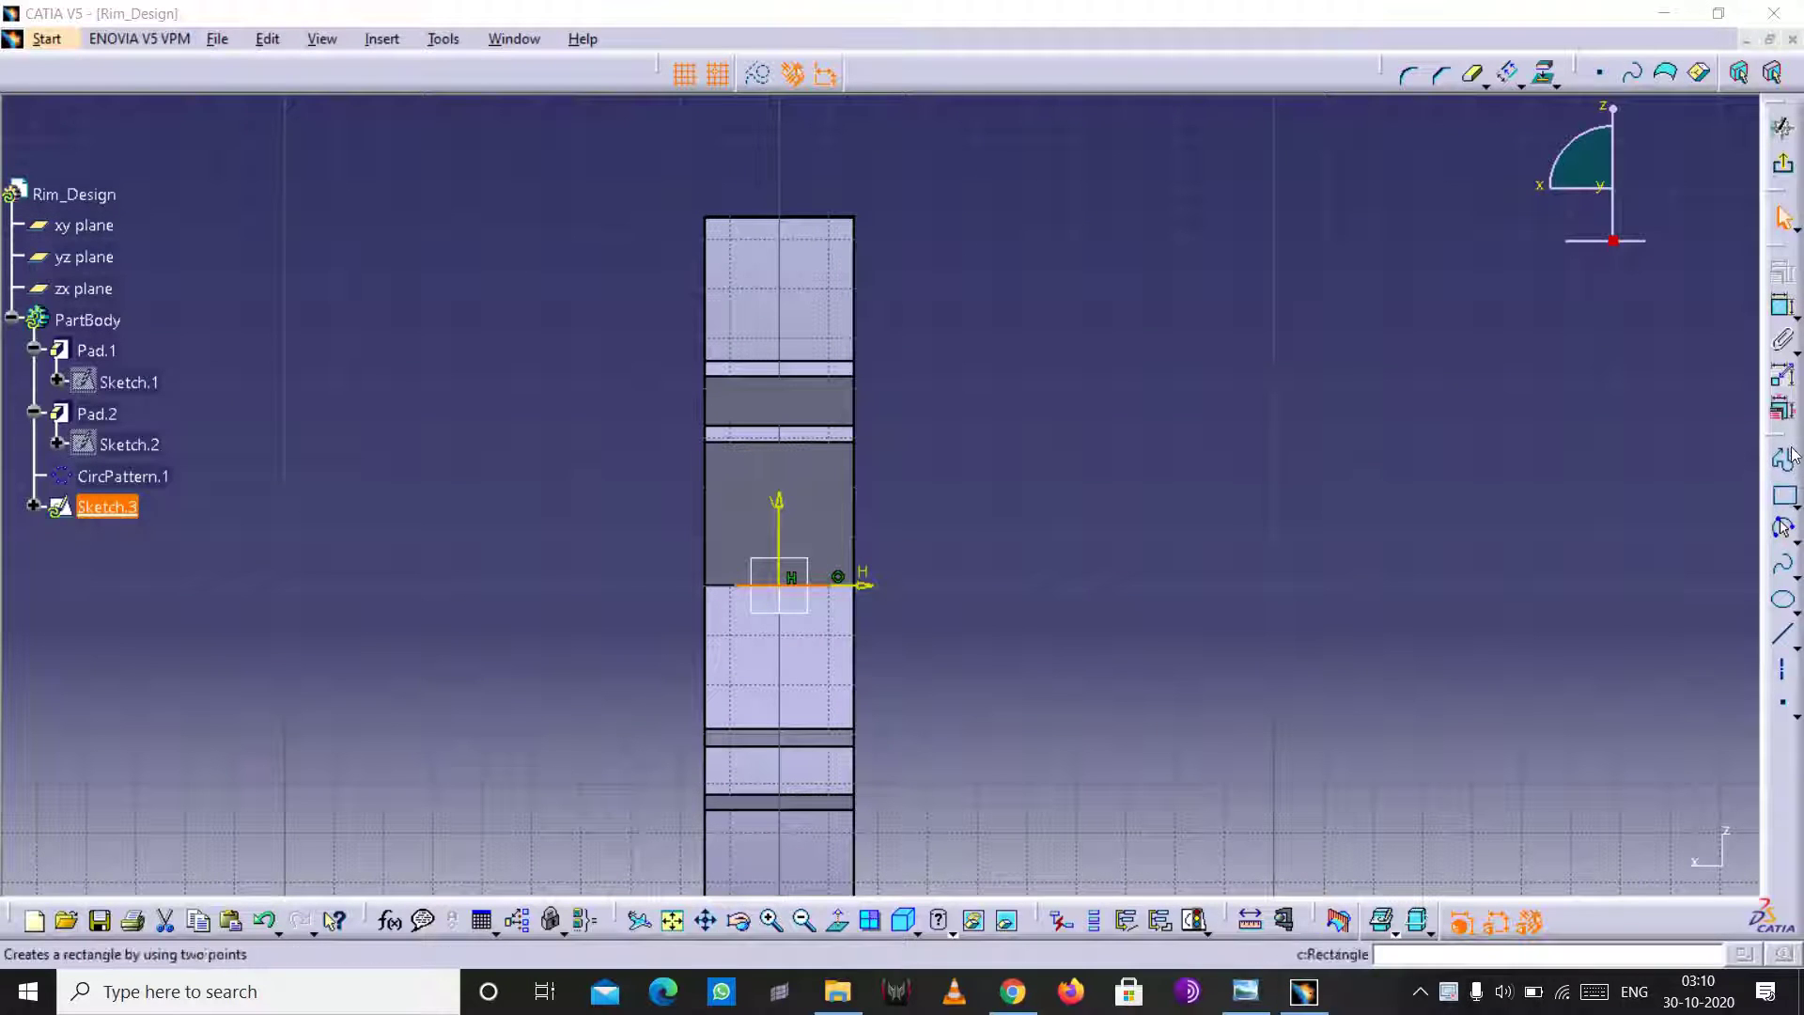
- Draw the rim's three-point profile arc with its second point at -10, 60 mm
click(1785, 531)
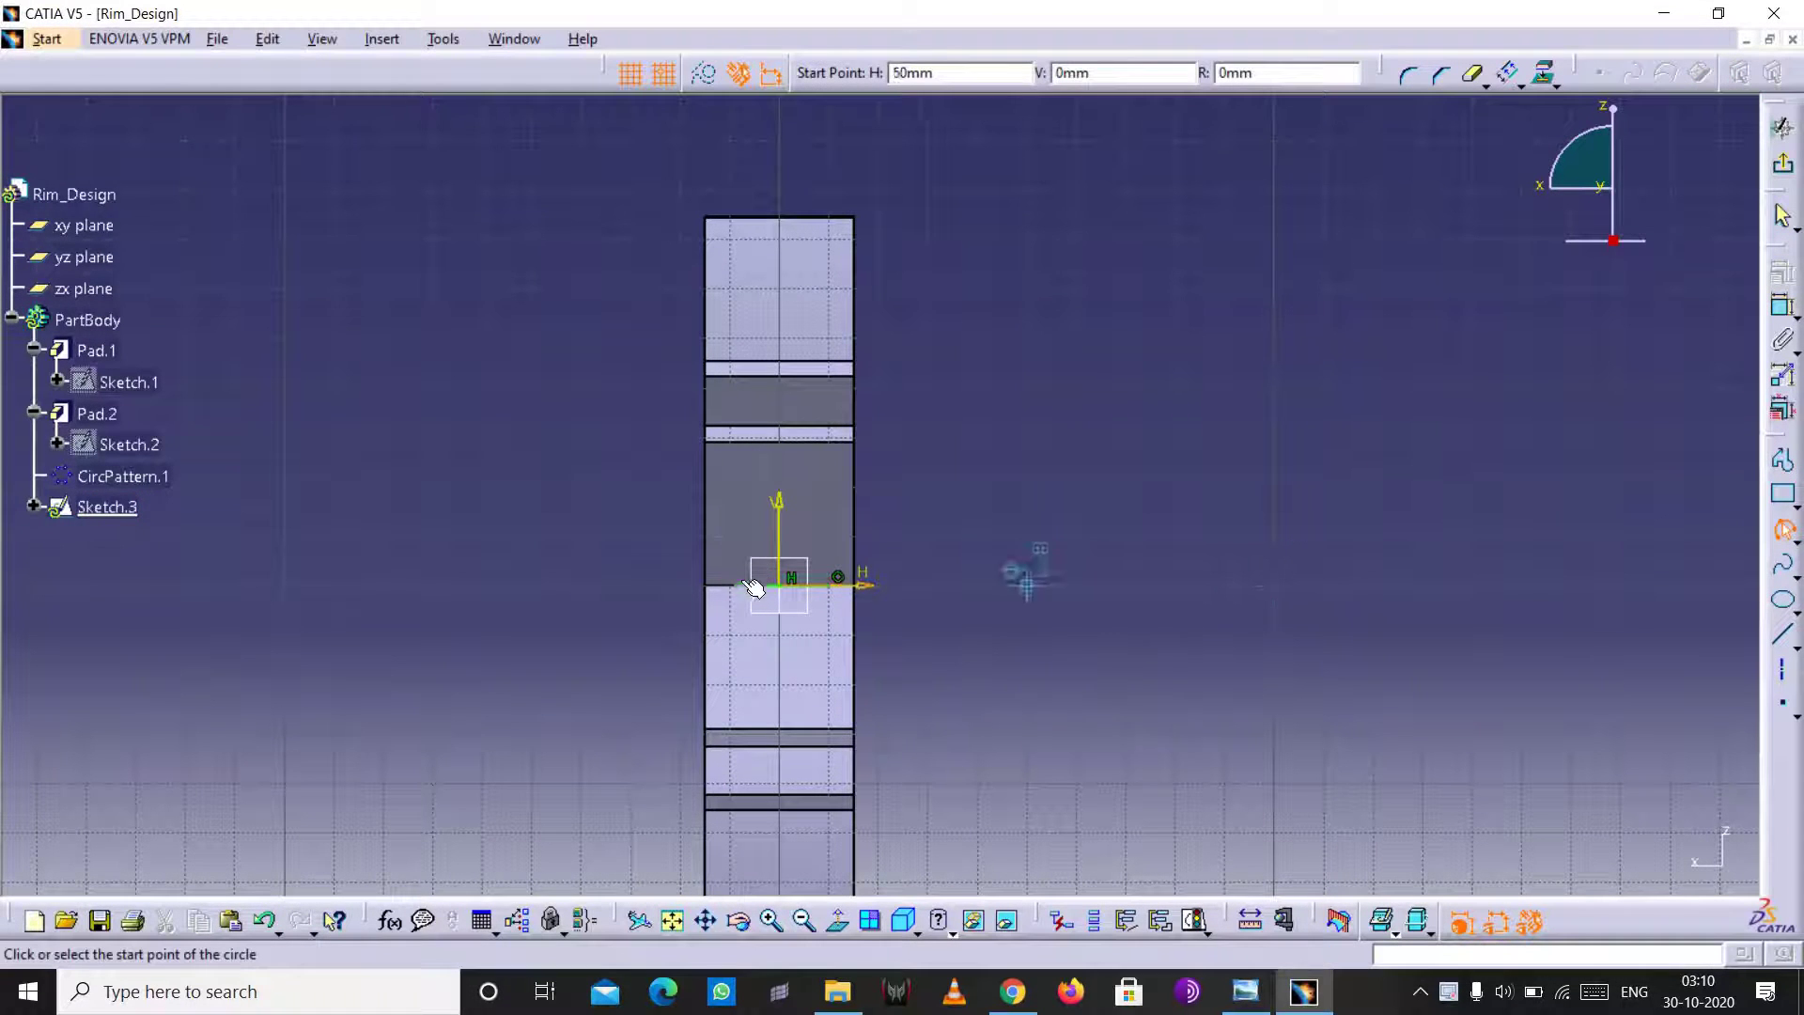
click(831, 140)
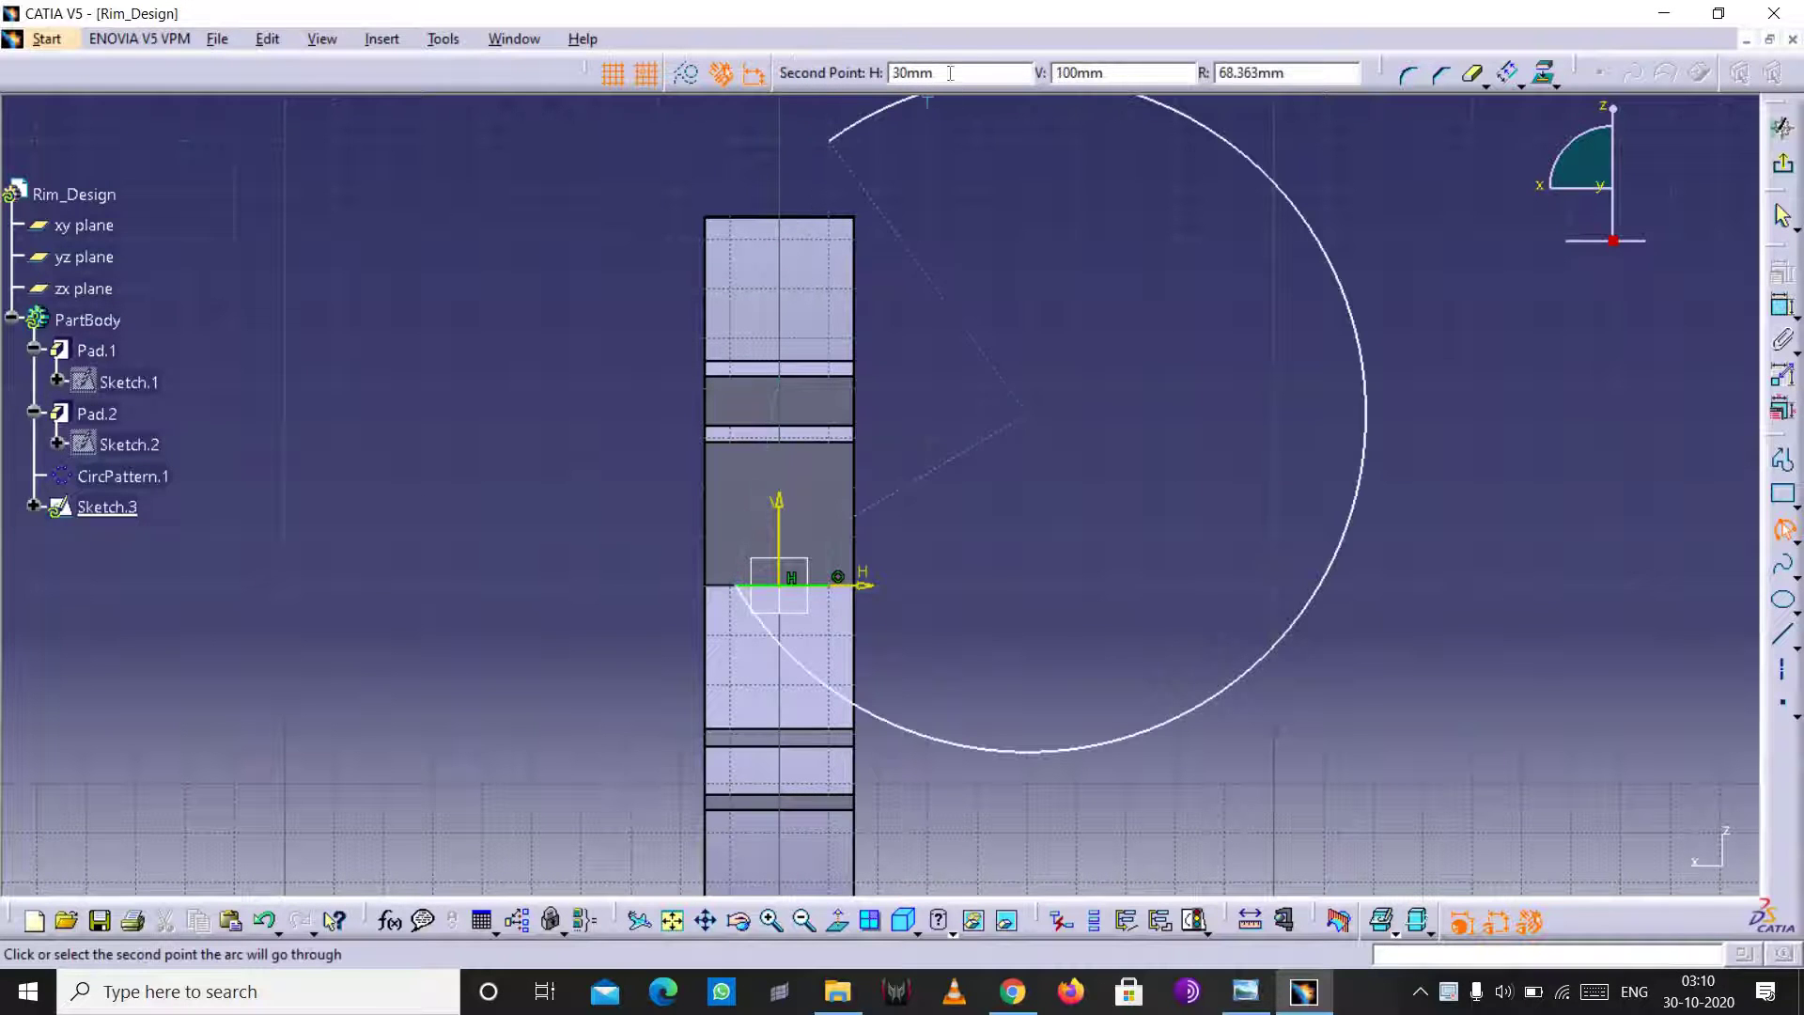
key(BackSpace)
key(BackSpace)
key(BackSpace)
key(Tab)
text(6)
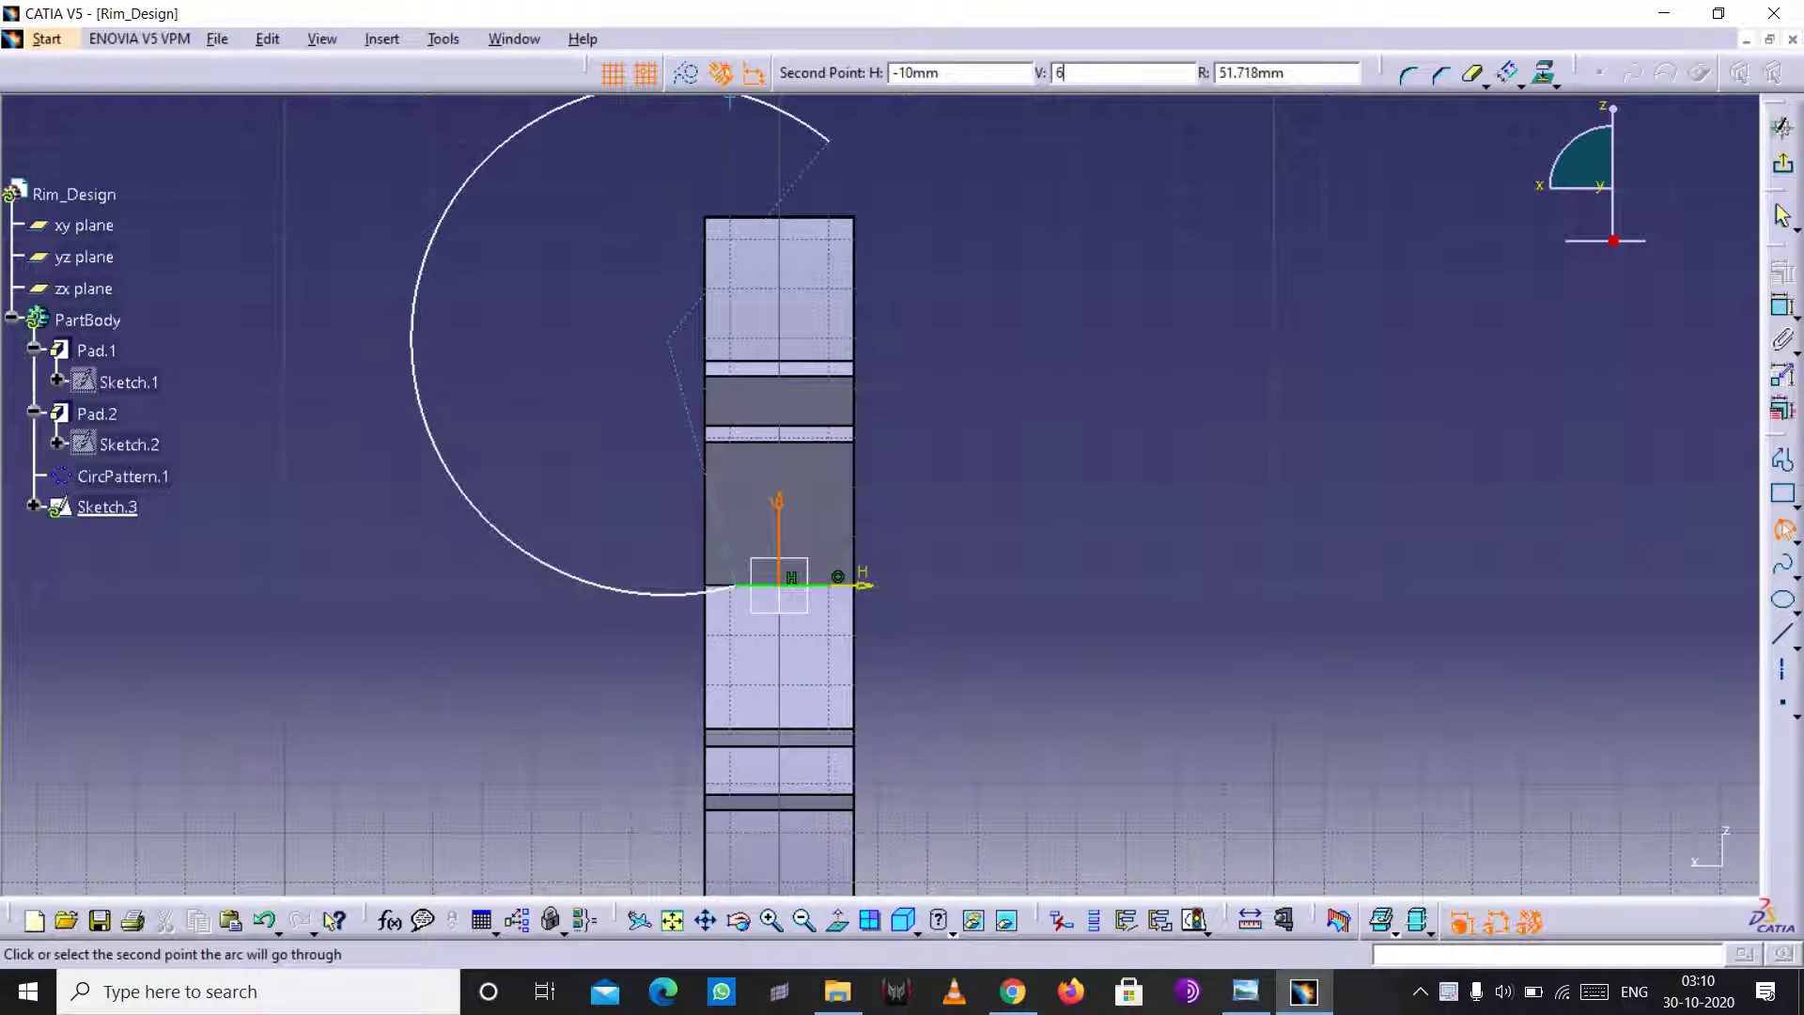
key(Return)
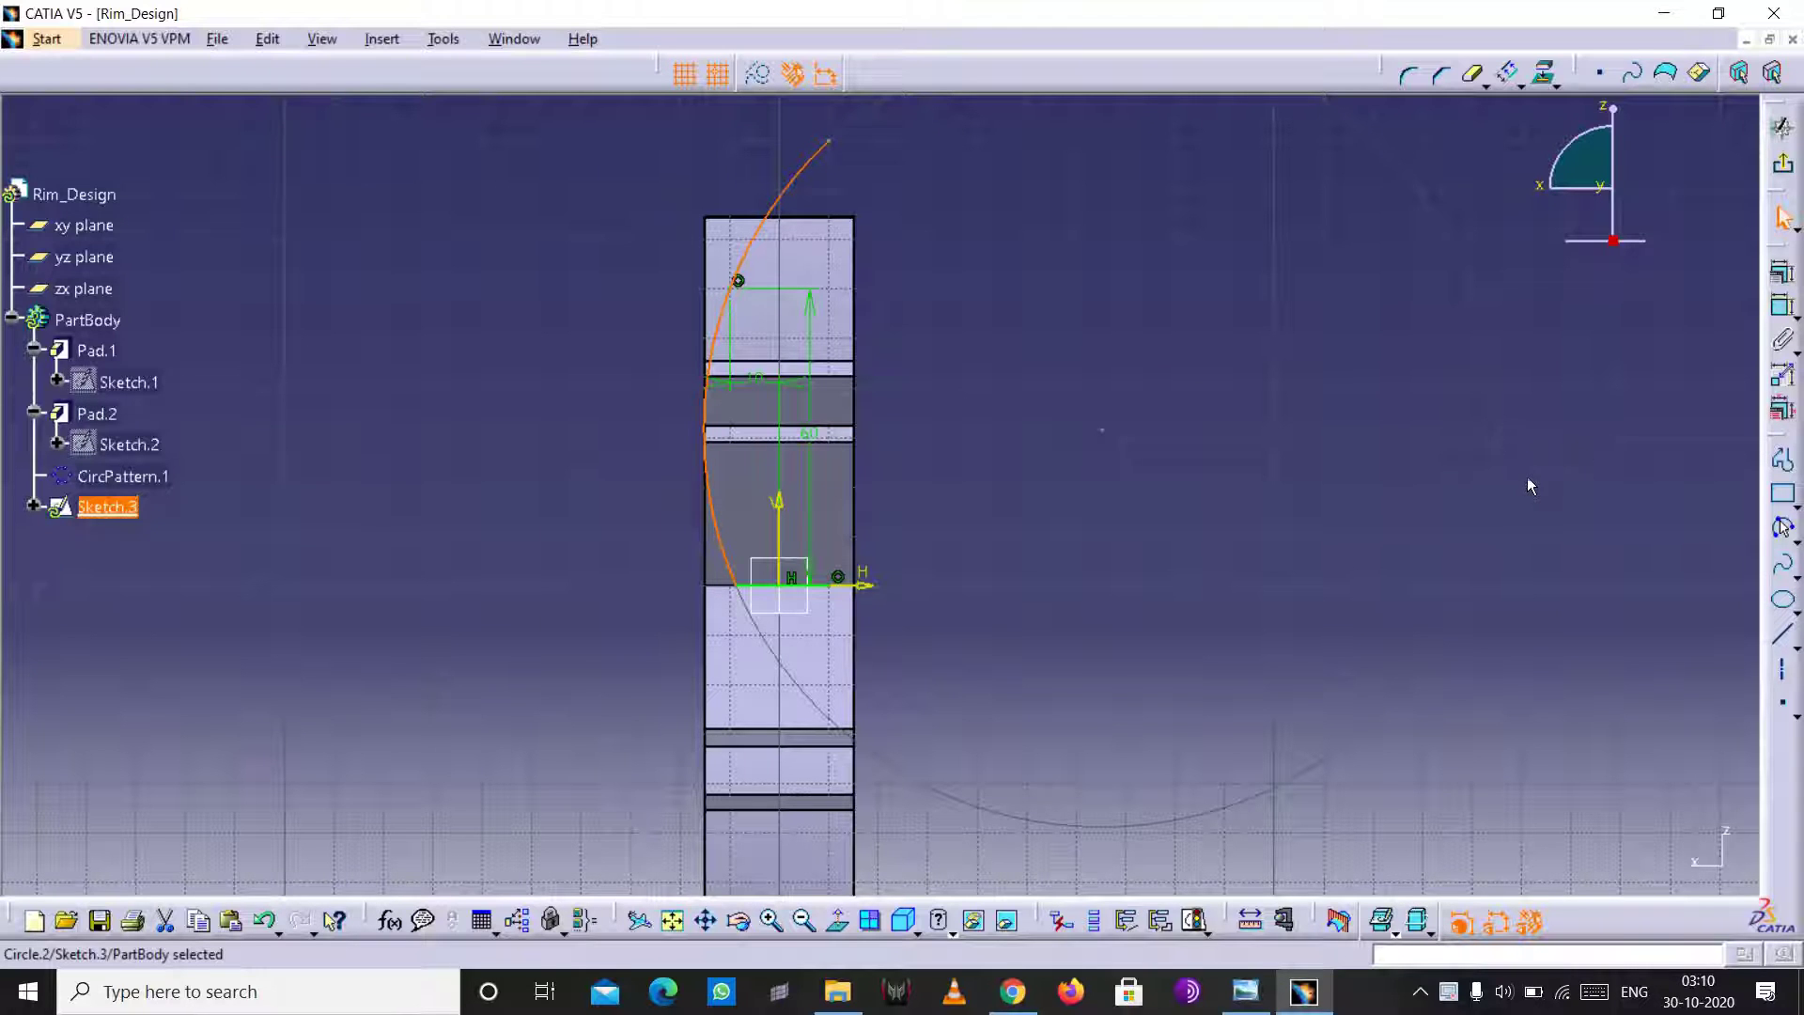
- Add a radius dimension to the arc and make it tangent to the spoke edge
click(1782, 313)
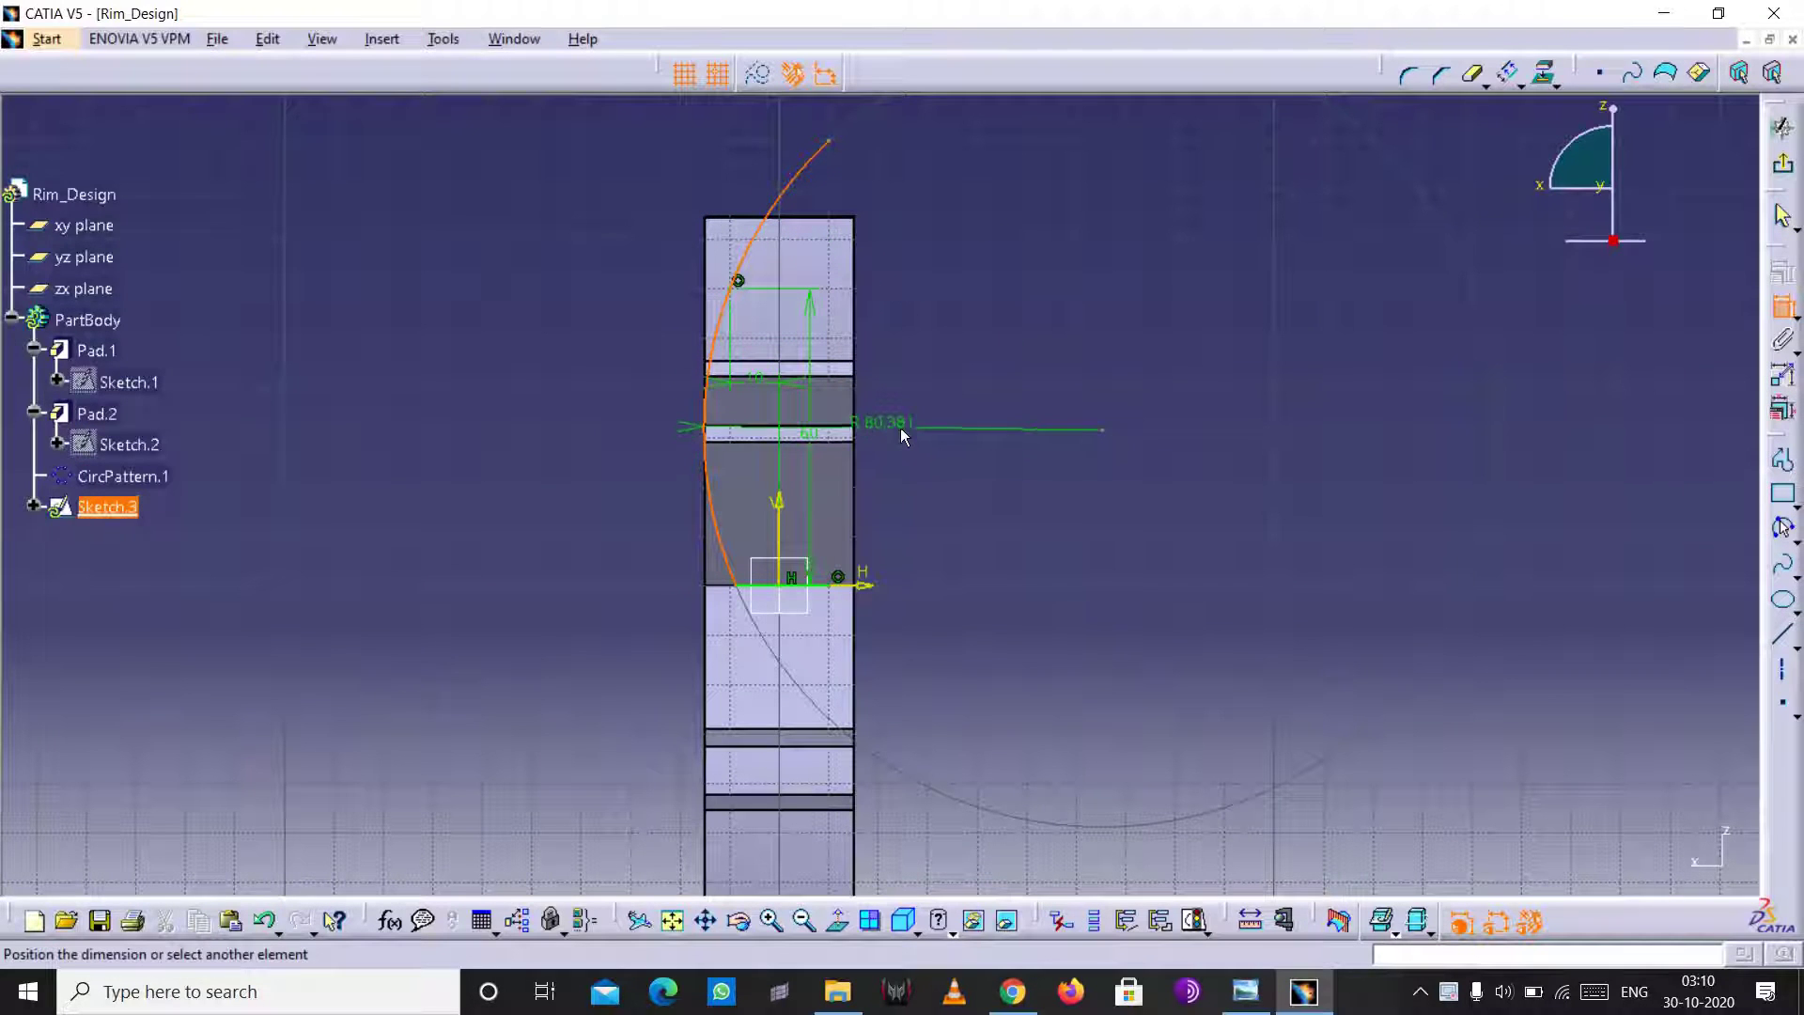
click(932, 267)
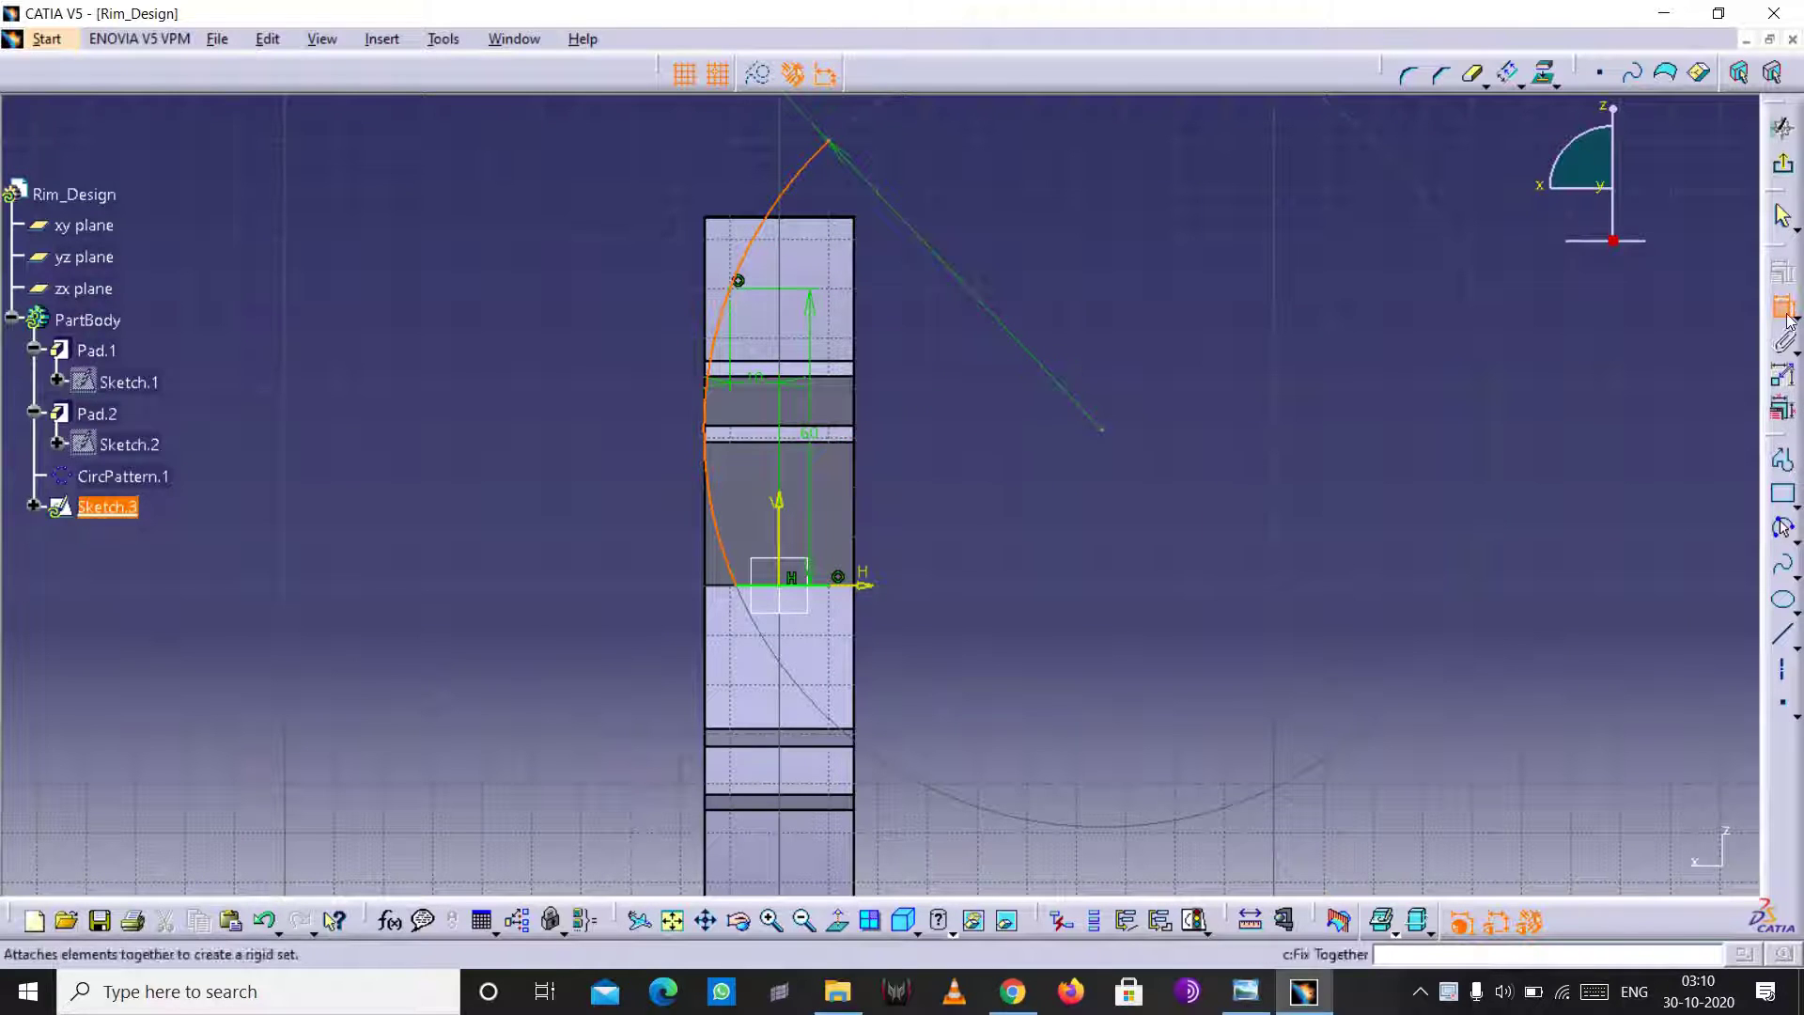
key(Escape)
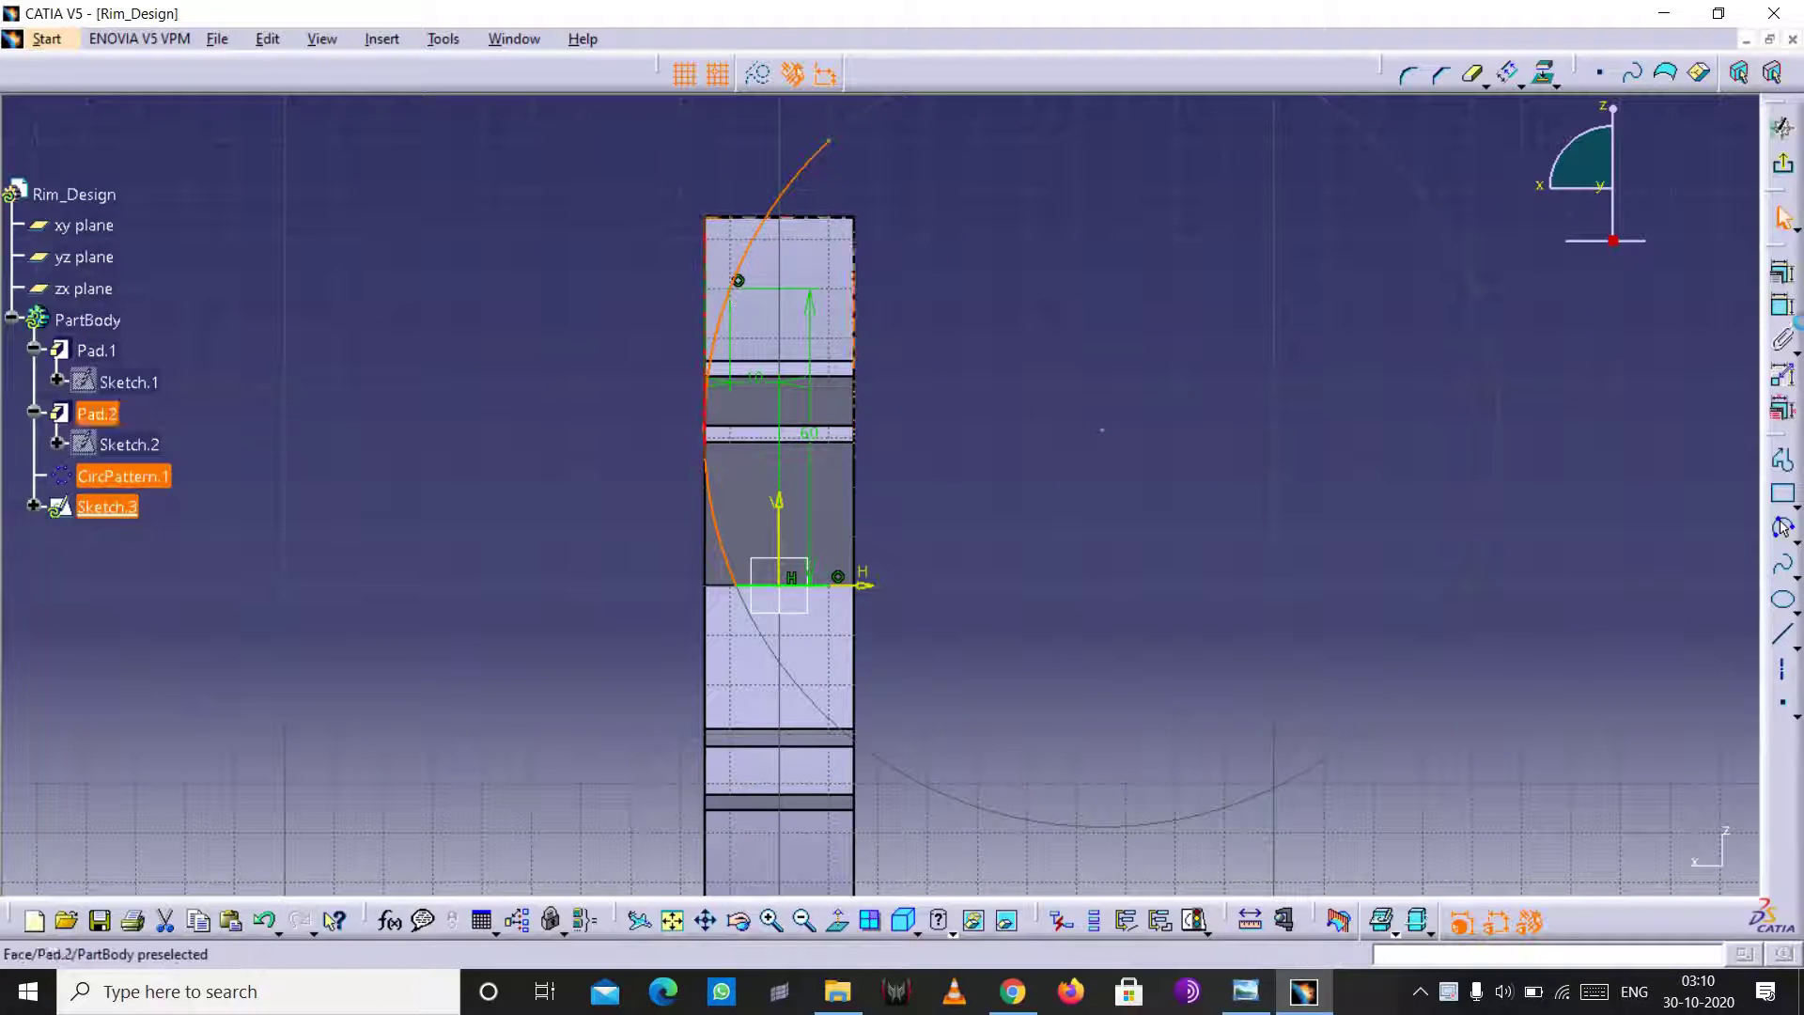
click(1783, 528)
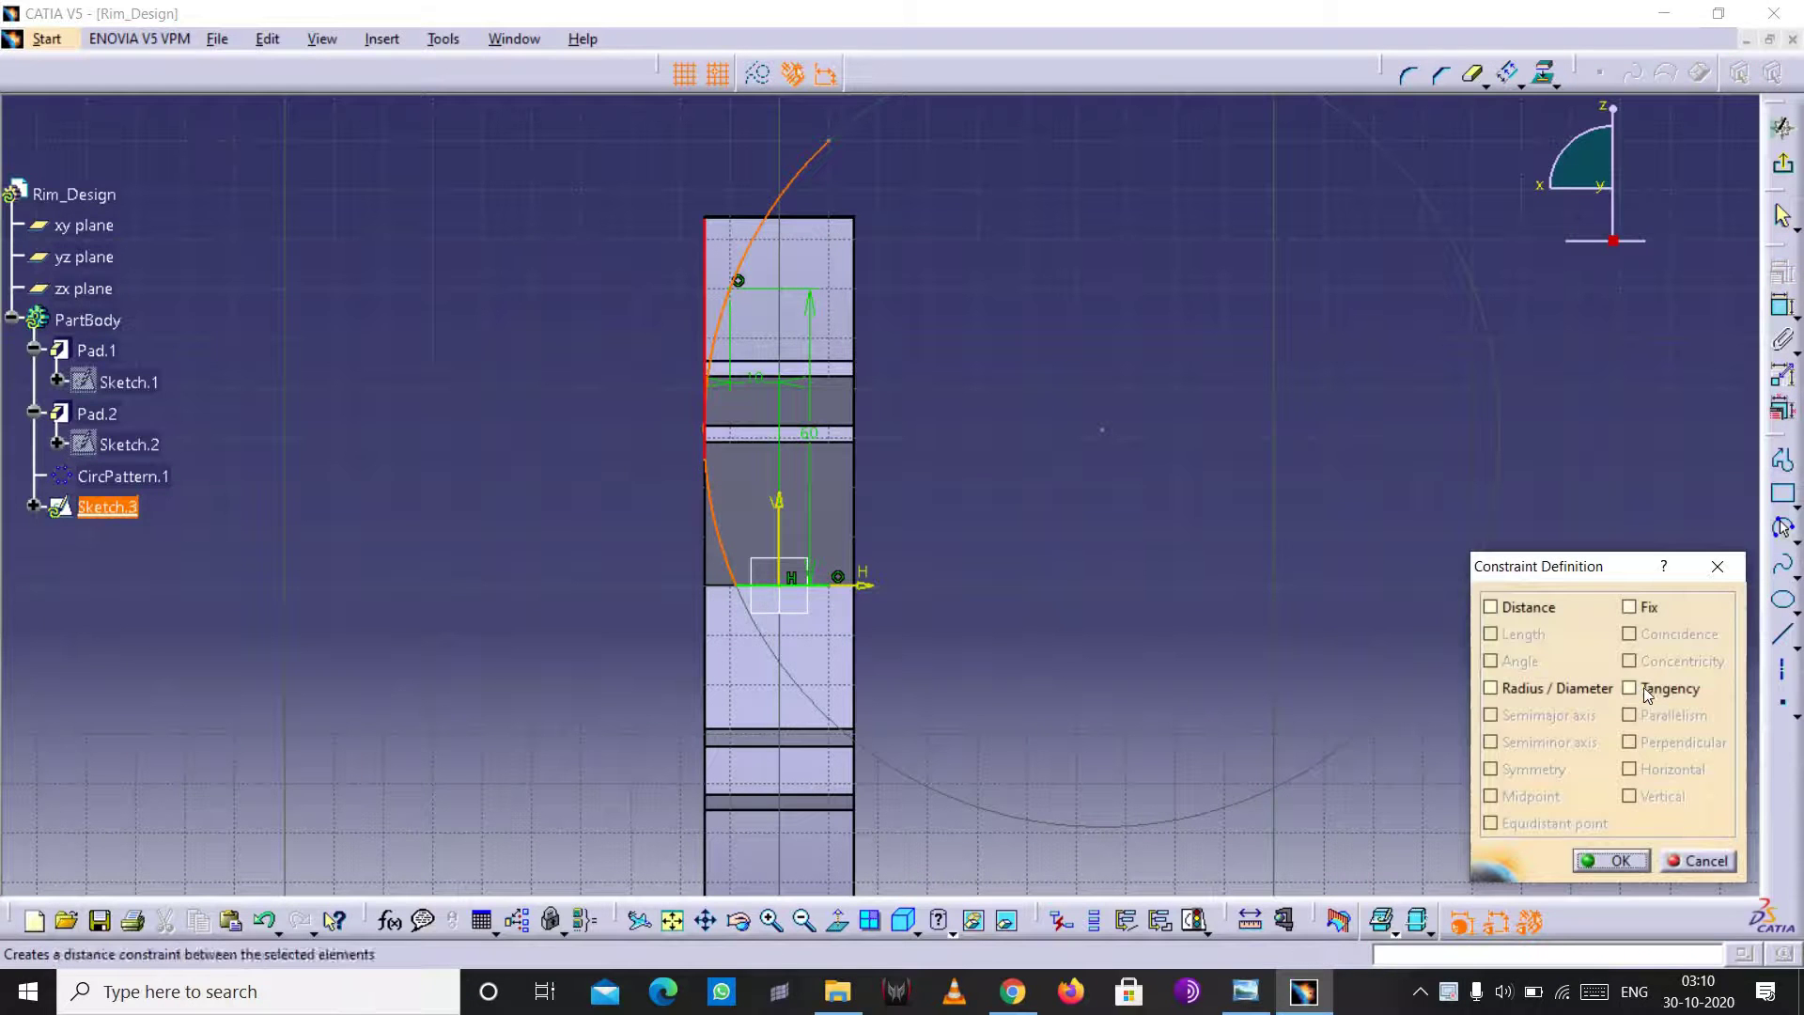
click(1644, 688)
click(1612, 860)
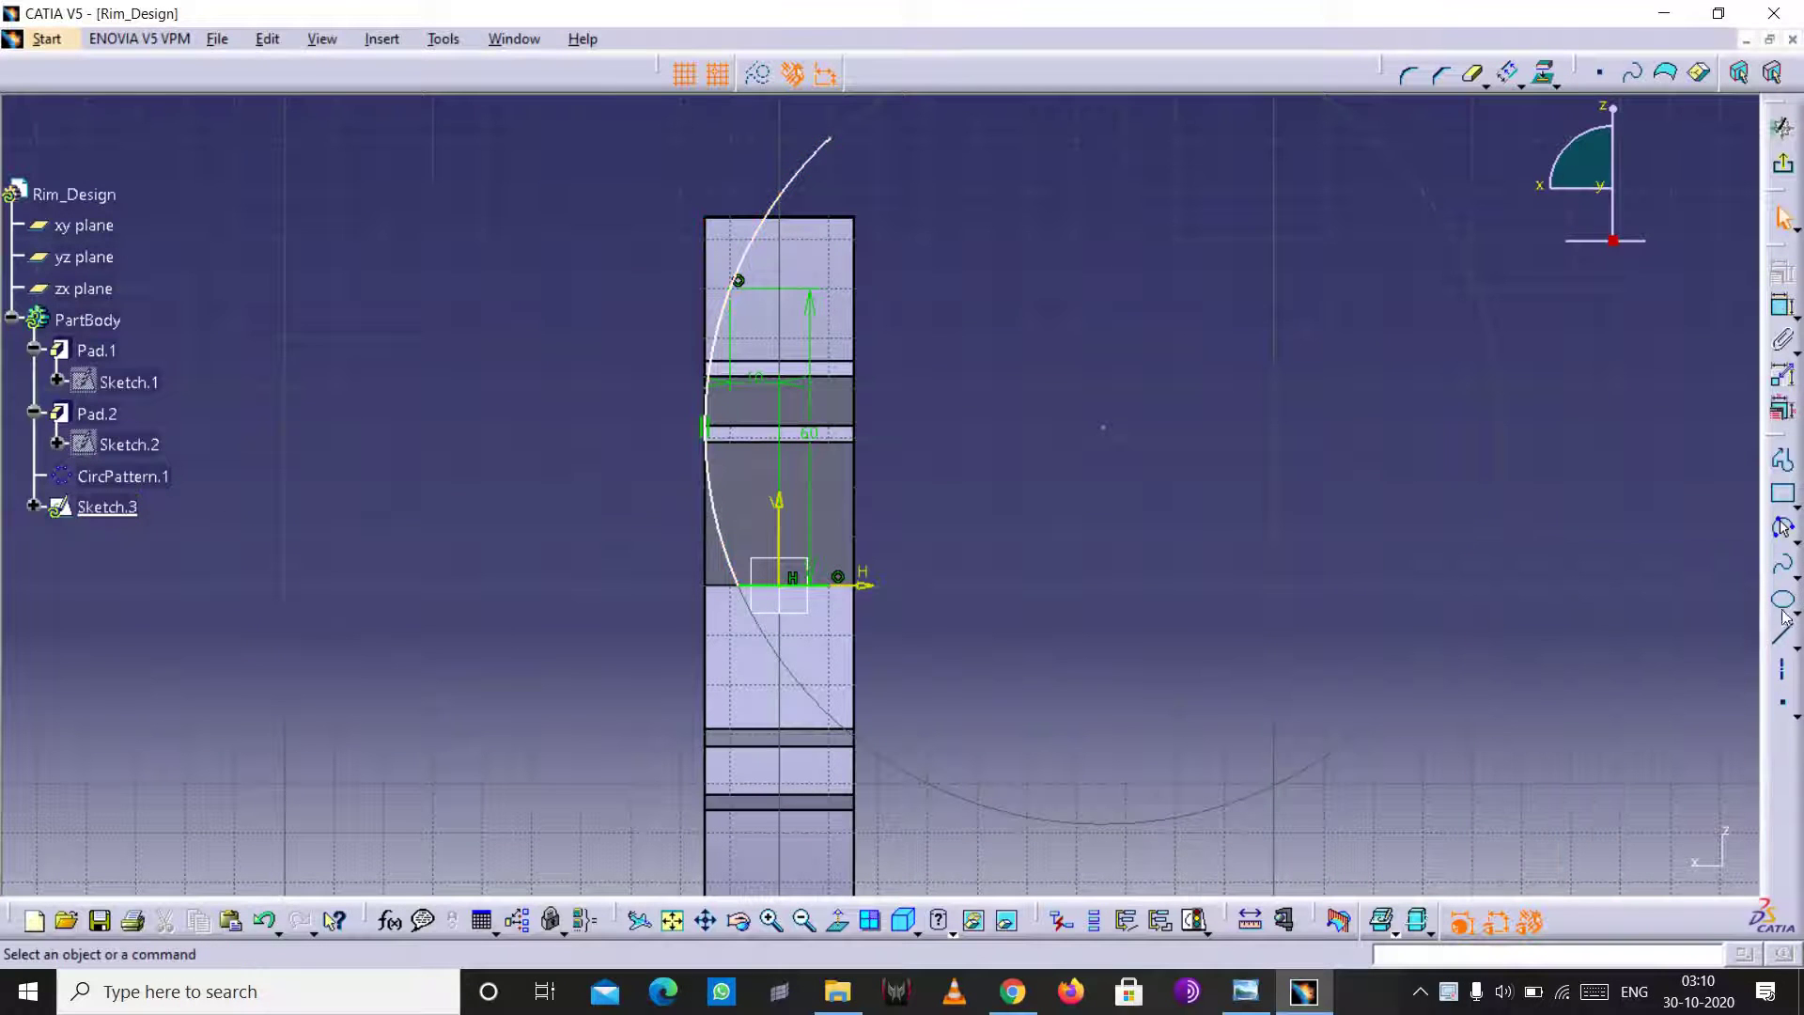
- Convert the horizontal line through the origin into an axis and exit the sketch
click(774, 592)
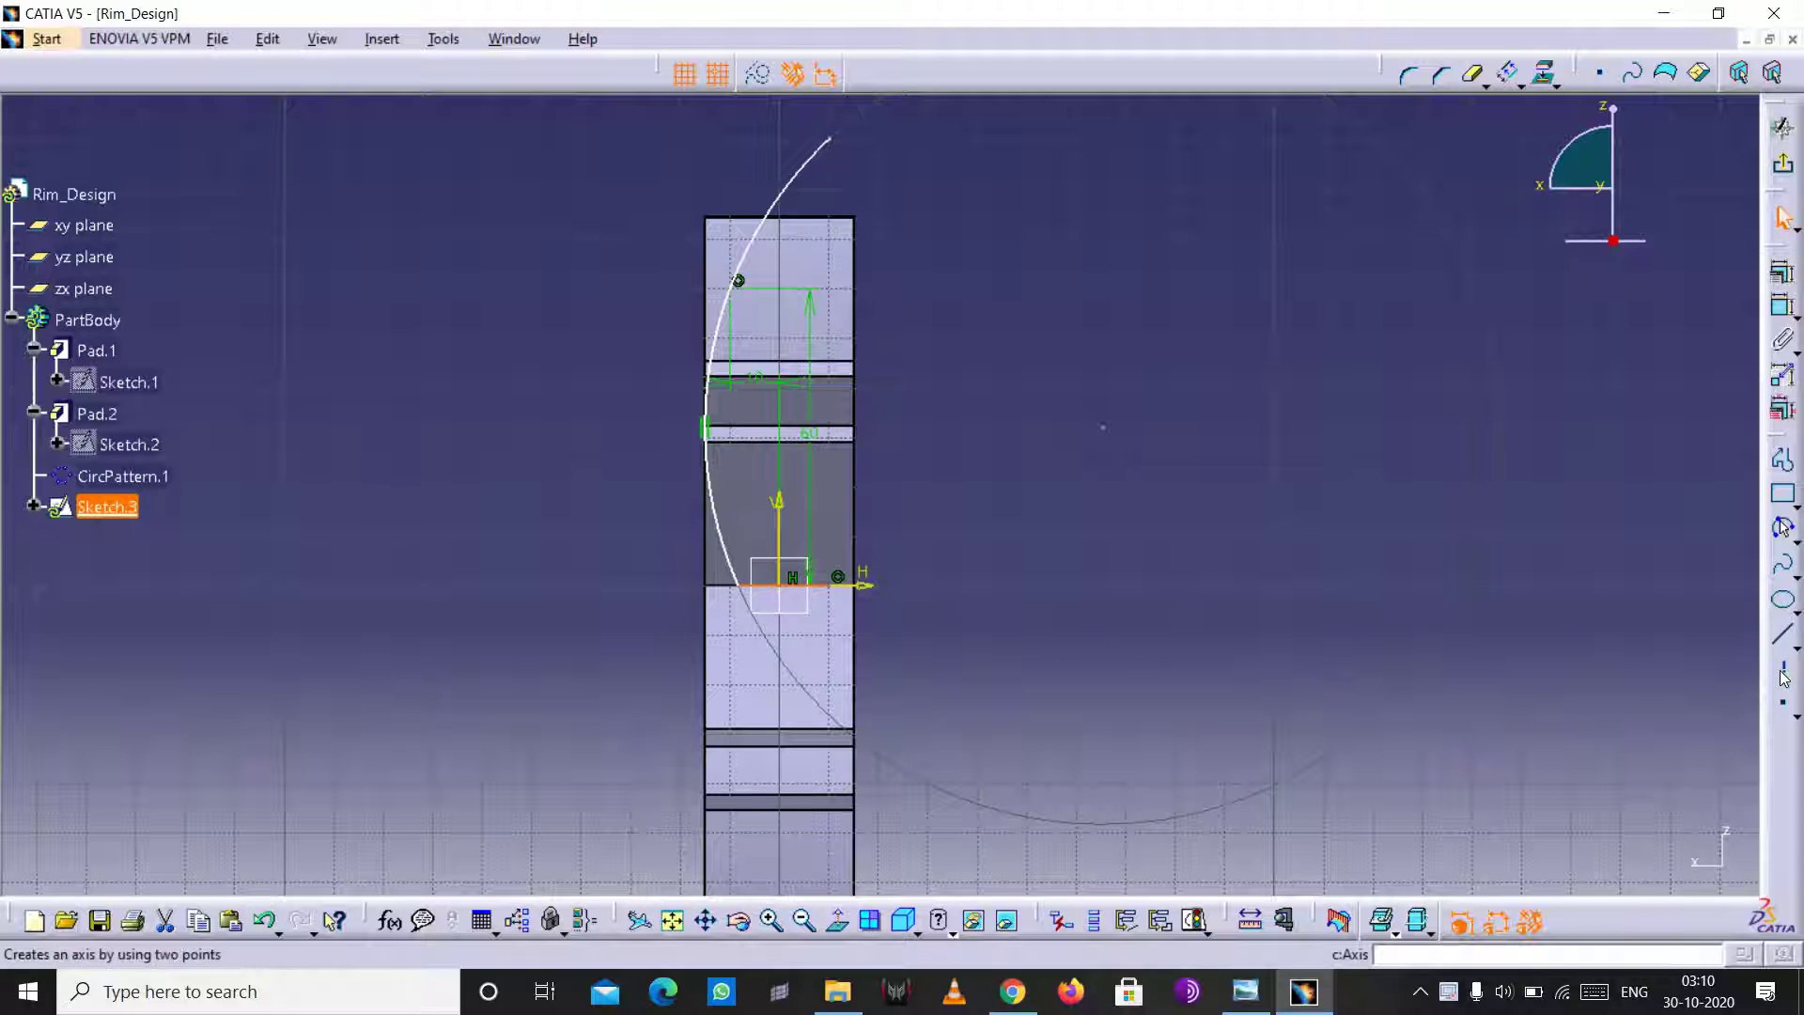
click(1781, 673)
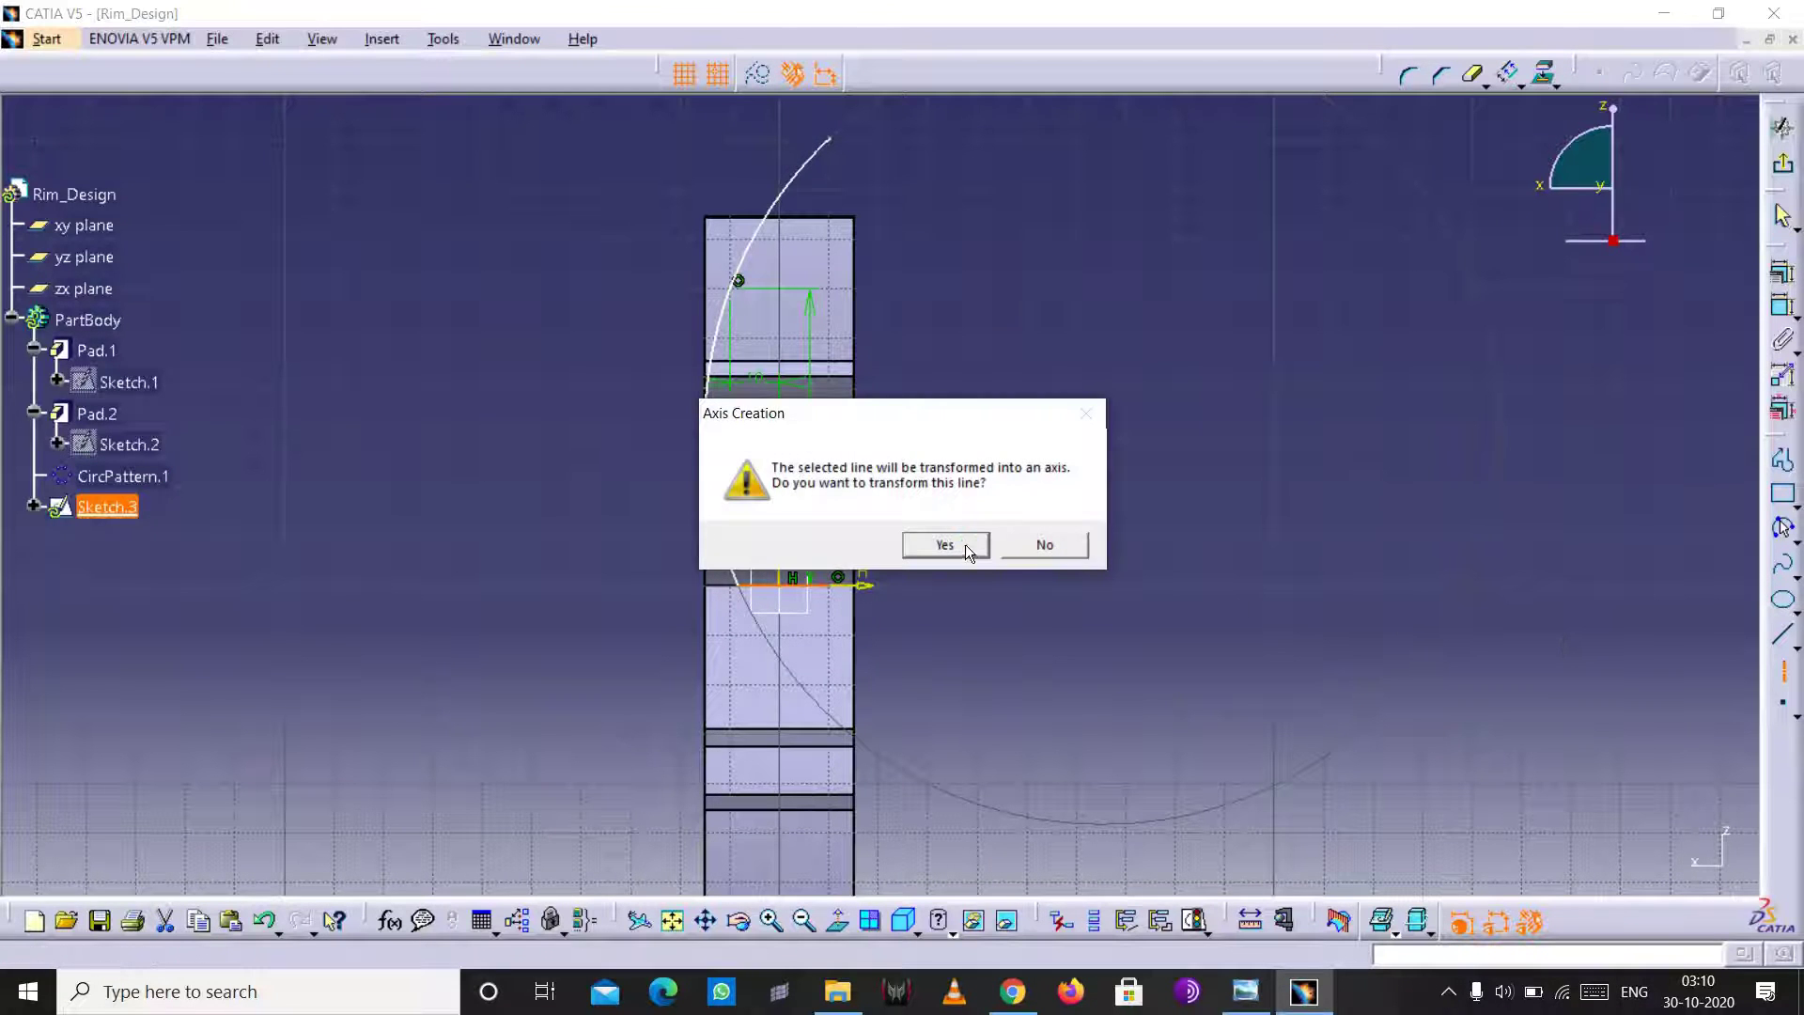
click(944, 545)
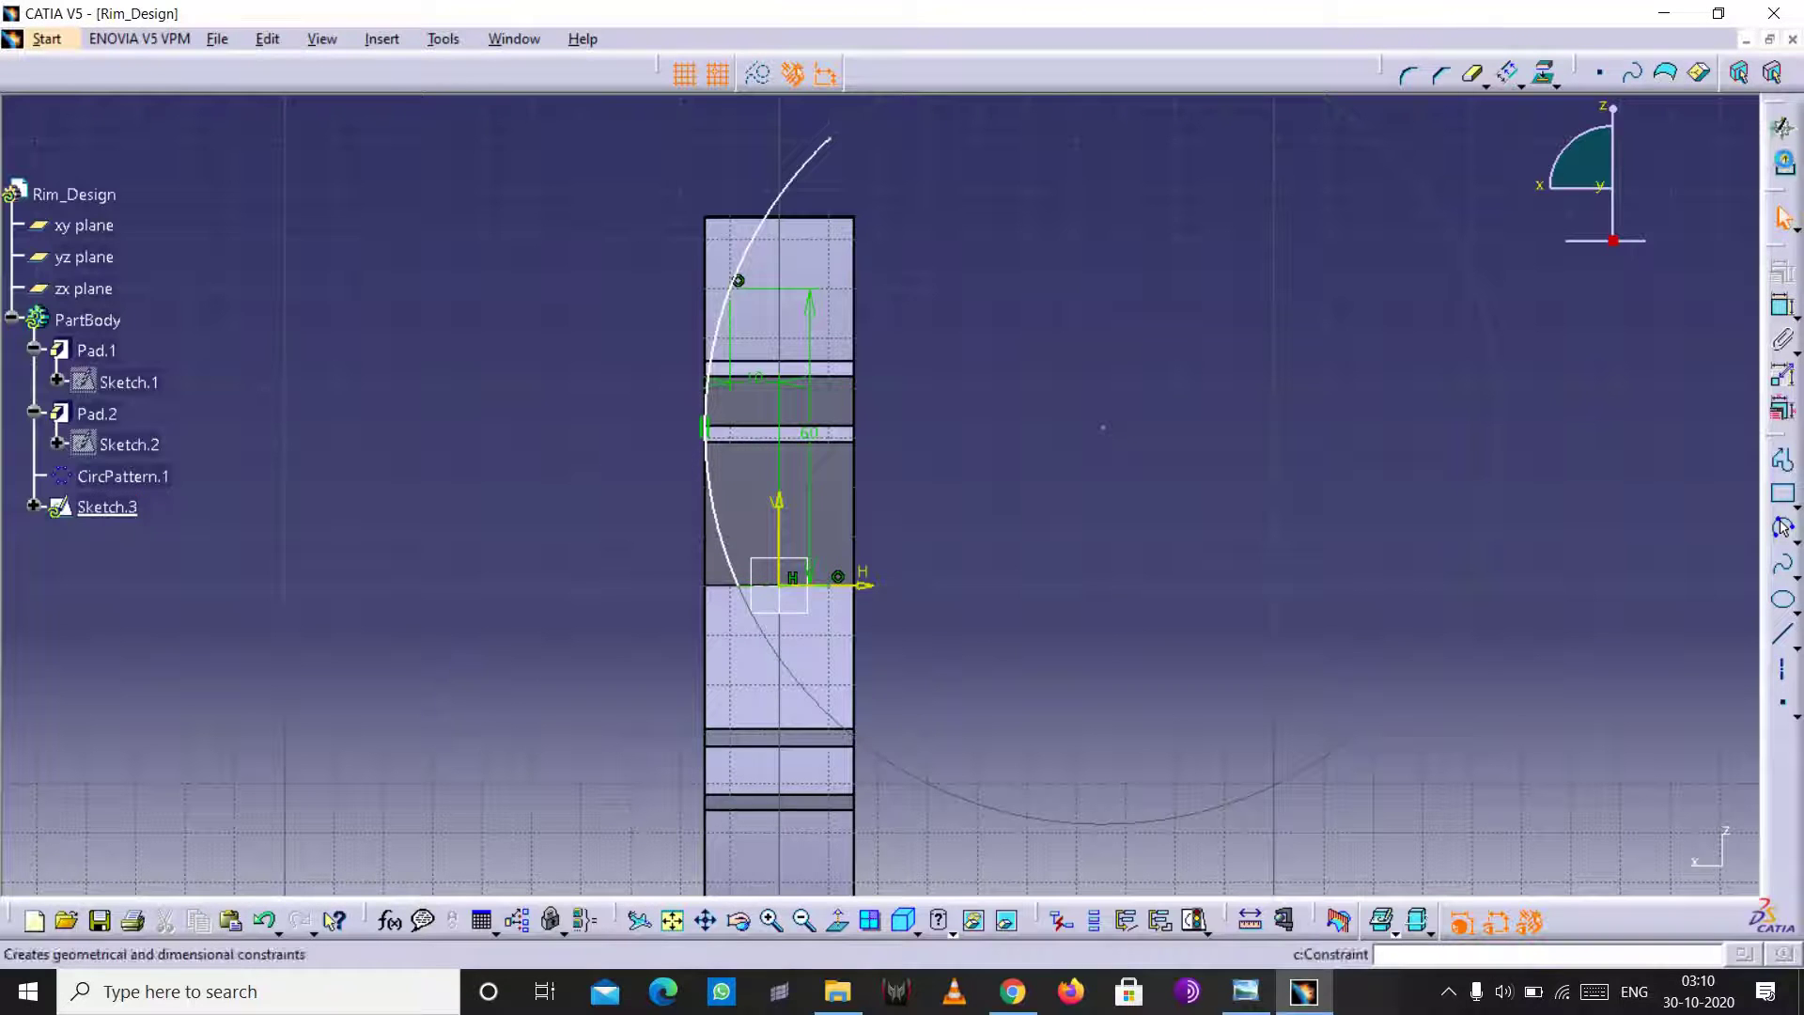
click(1781, 127)
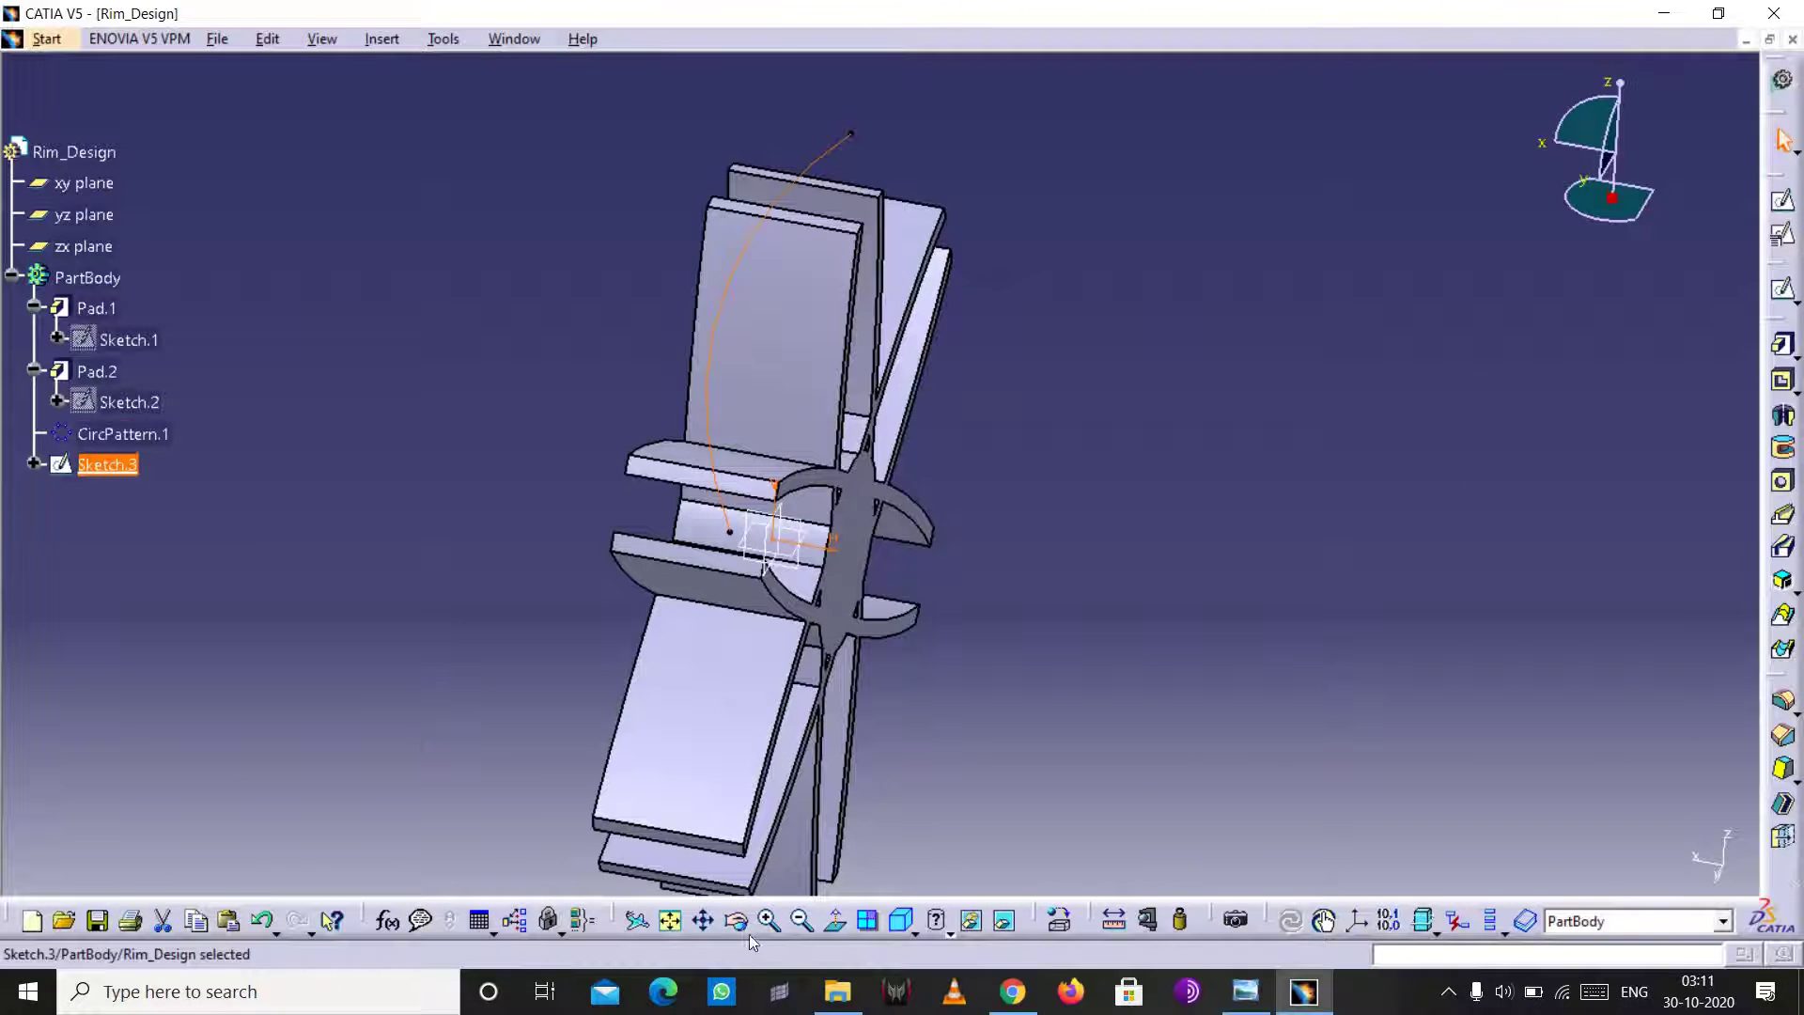
- Revolve Sketch.3 into surface Revolute.3 with Angle 1 at 360deg and Angle 2 at 0deg
click(736, 921)
drag(846, 620, 949, 615)
text(c:revol)
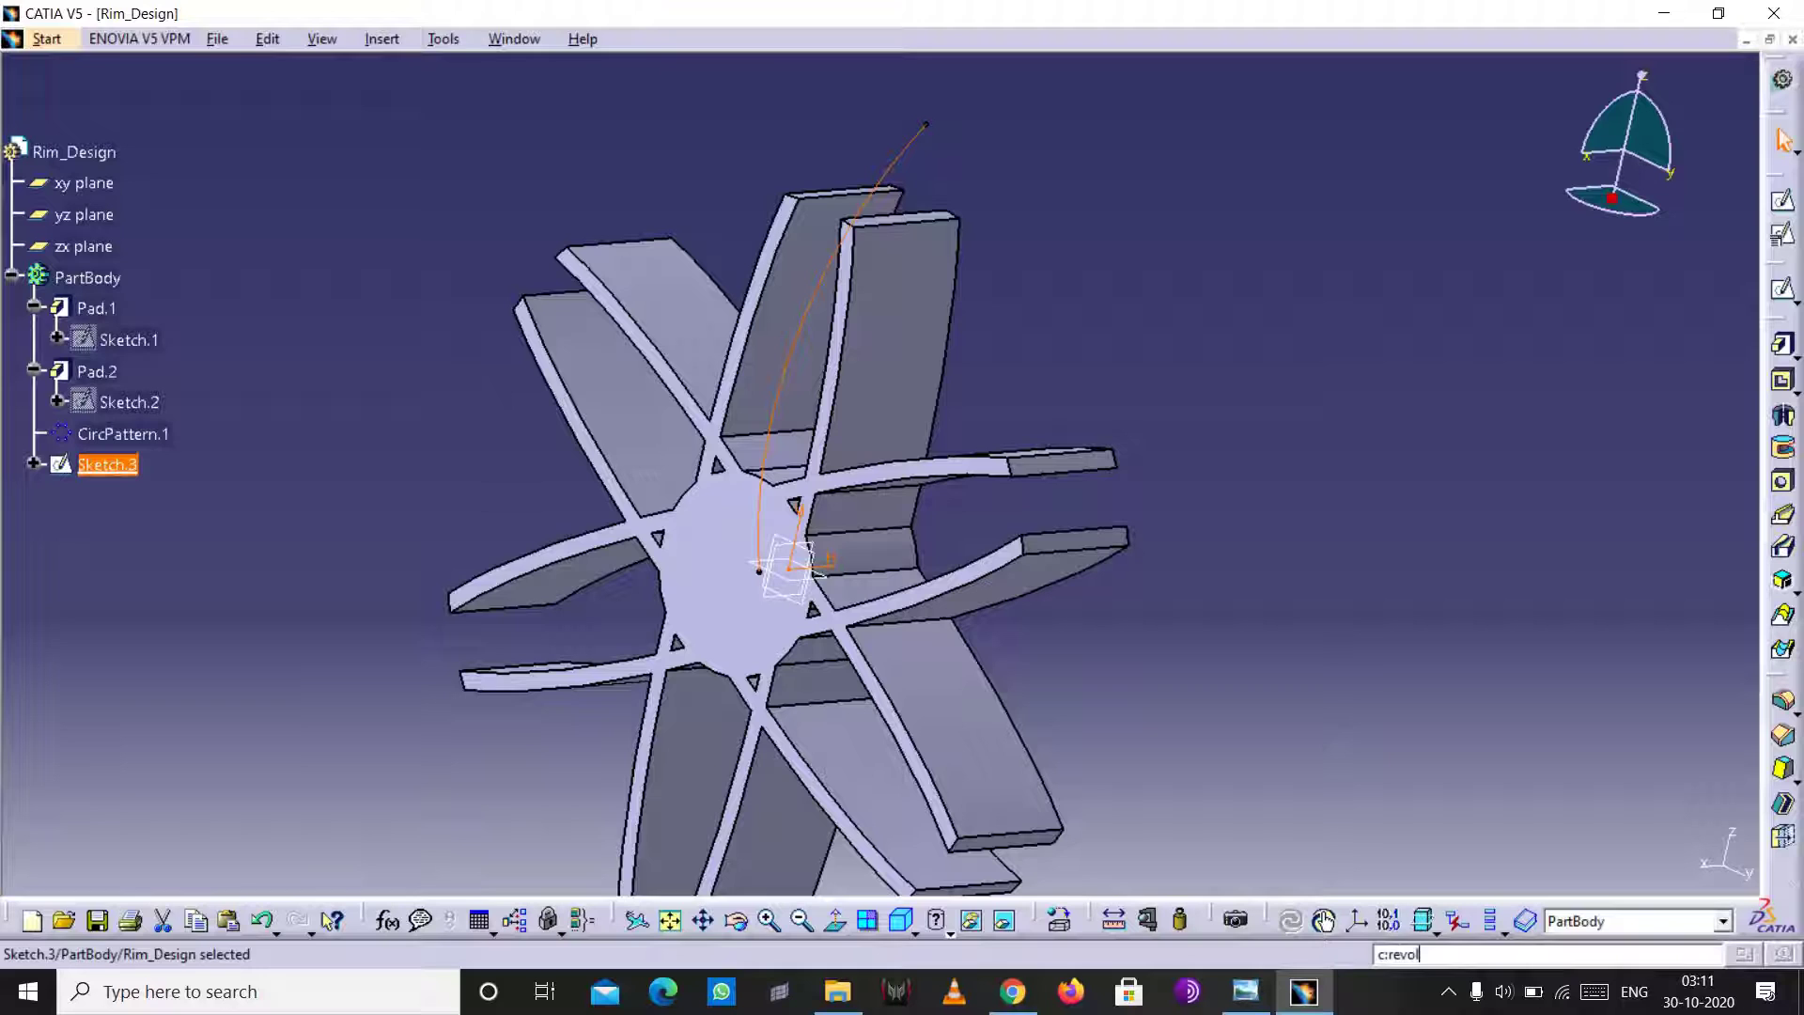
text(ve)
key(Return)
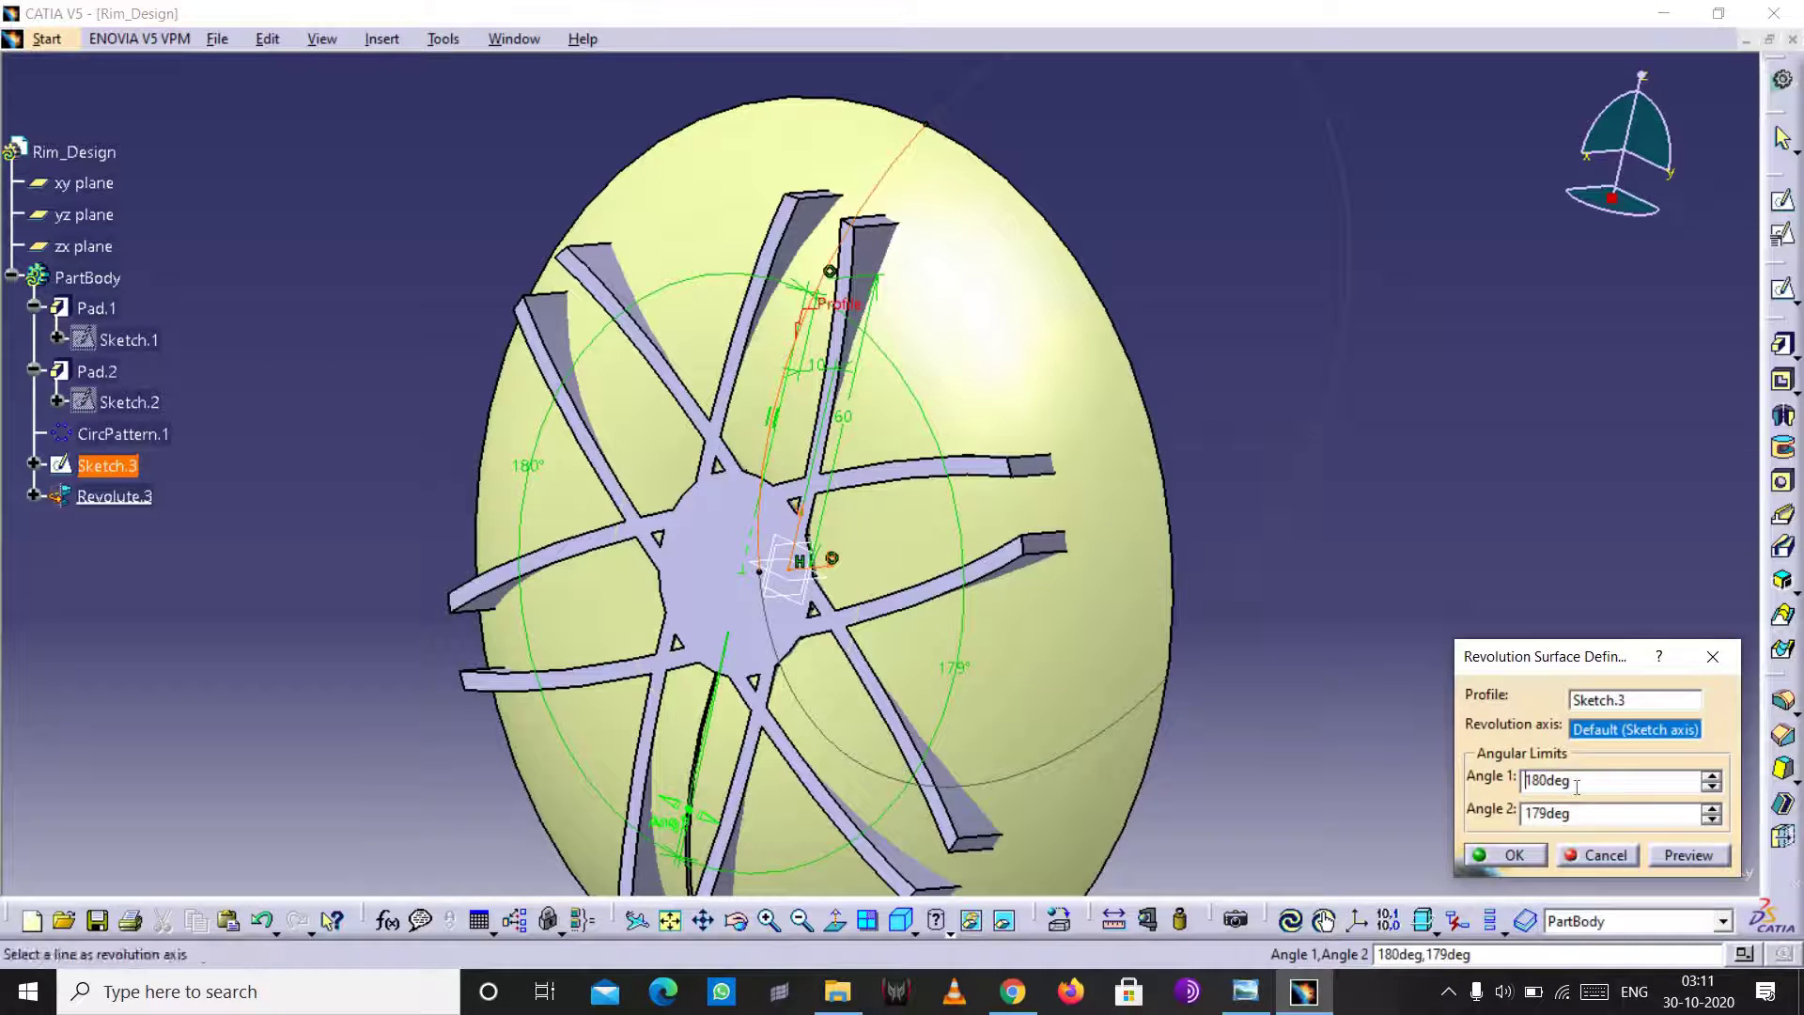
double_click(1638, 814)
text(0)
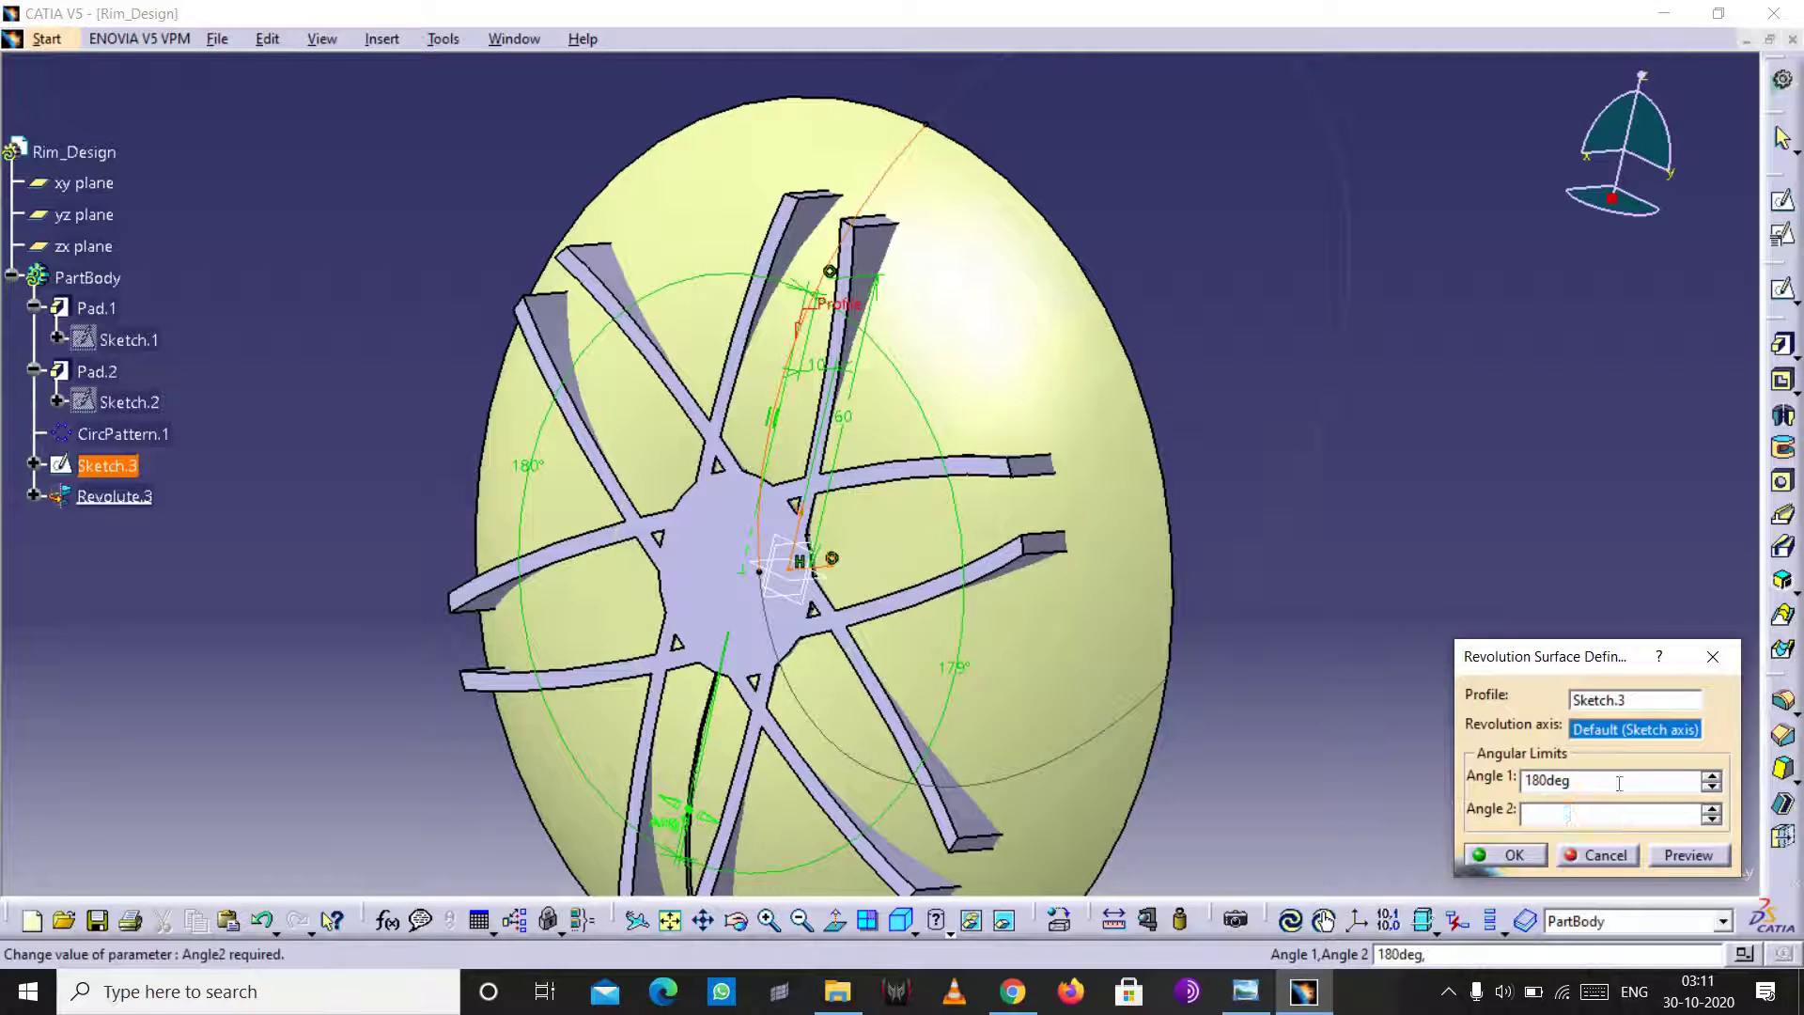
key(Tab)
text(36)
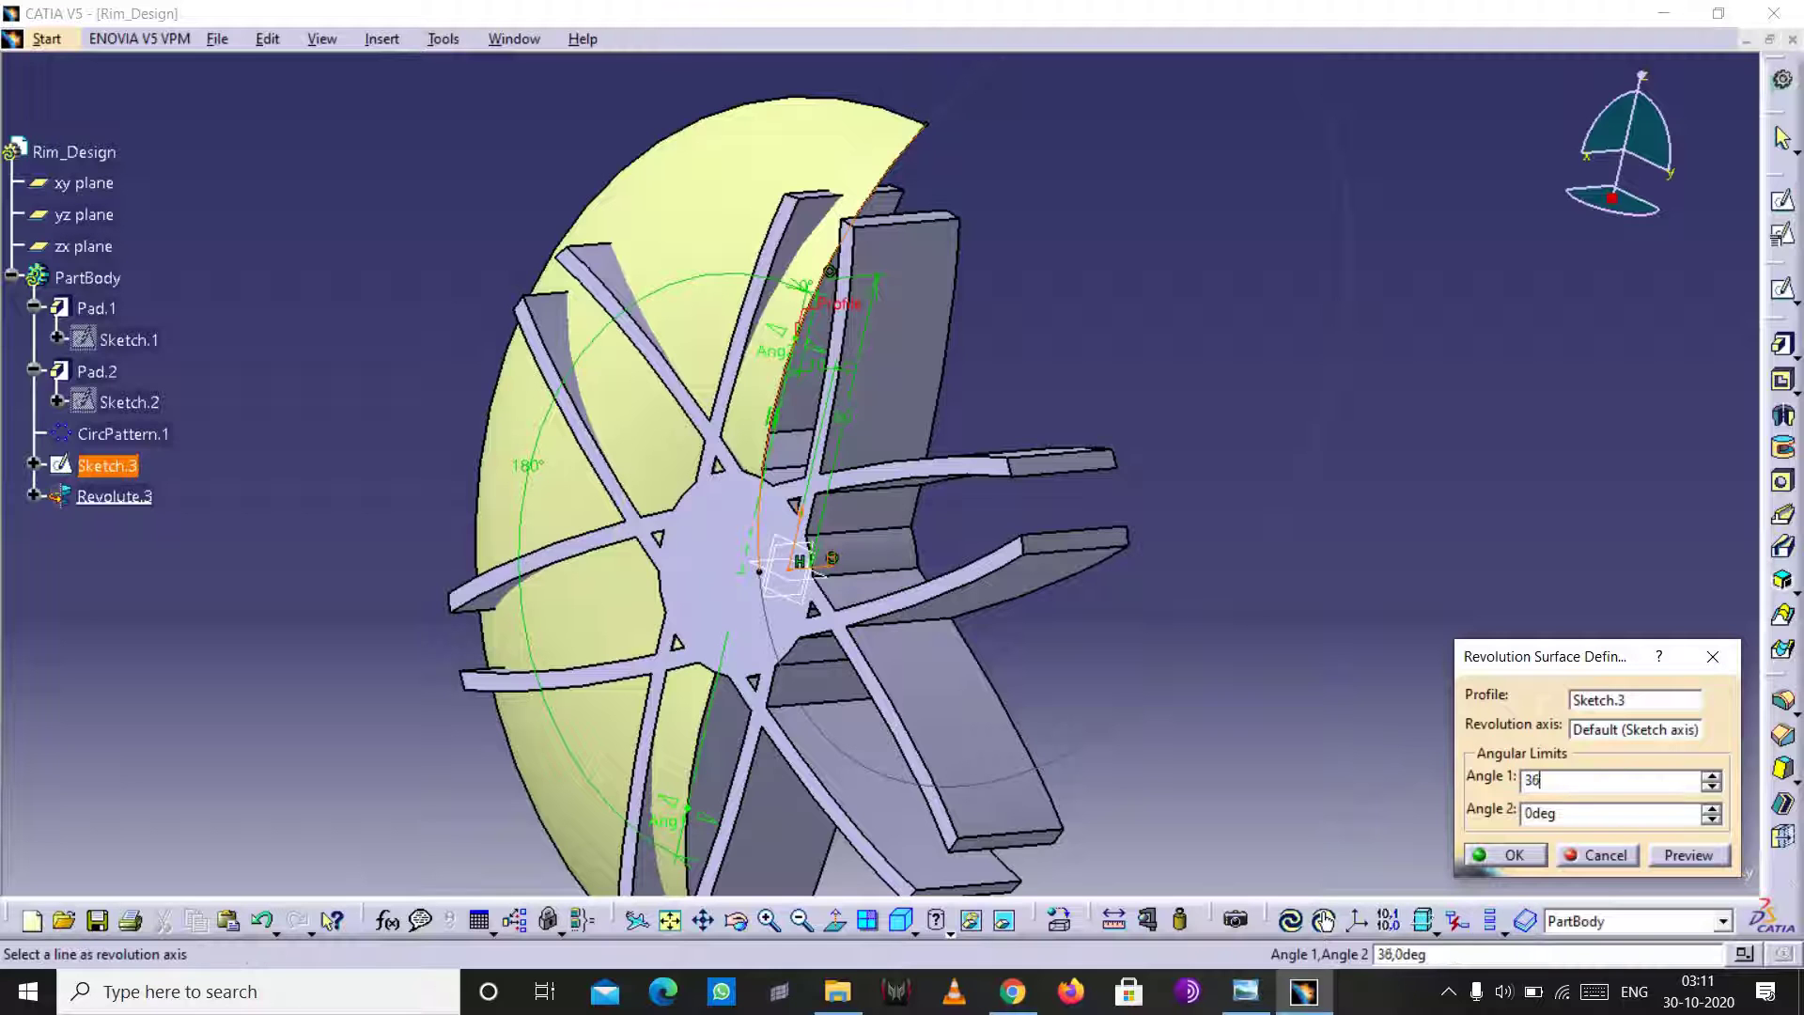
text(0)
click(1688, 861)
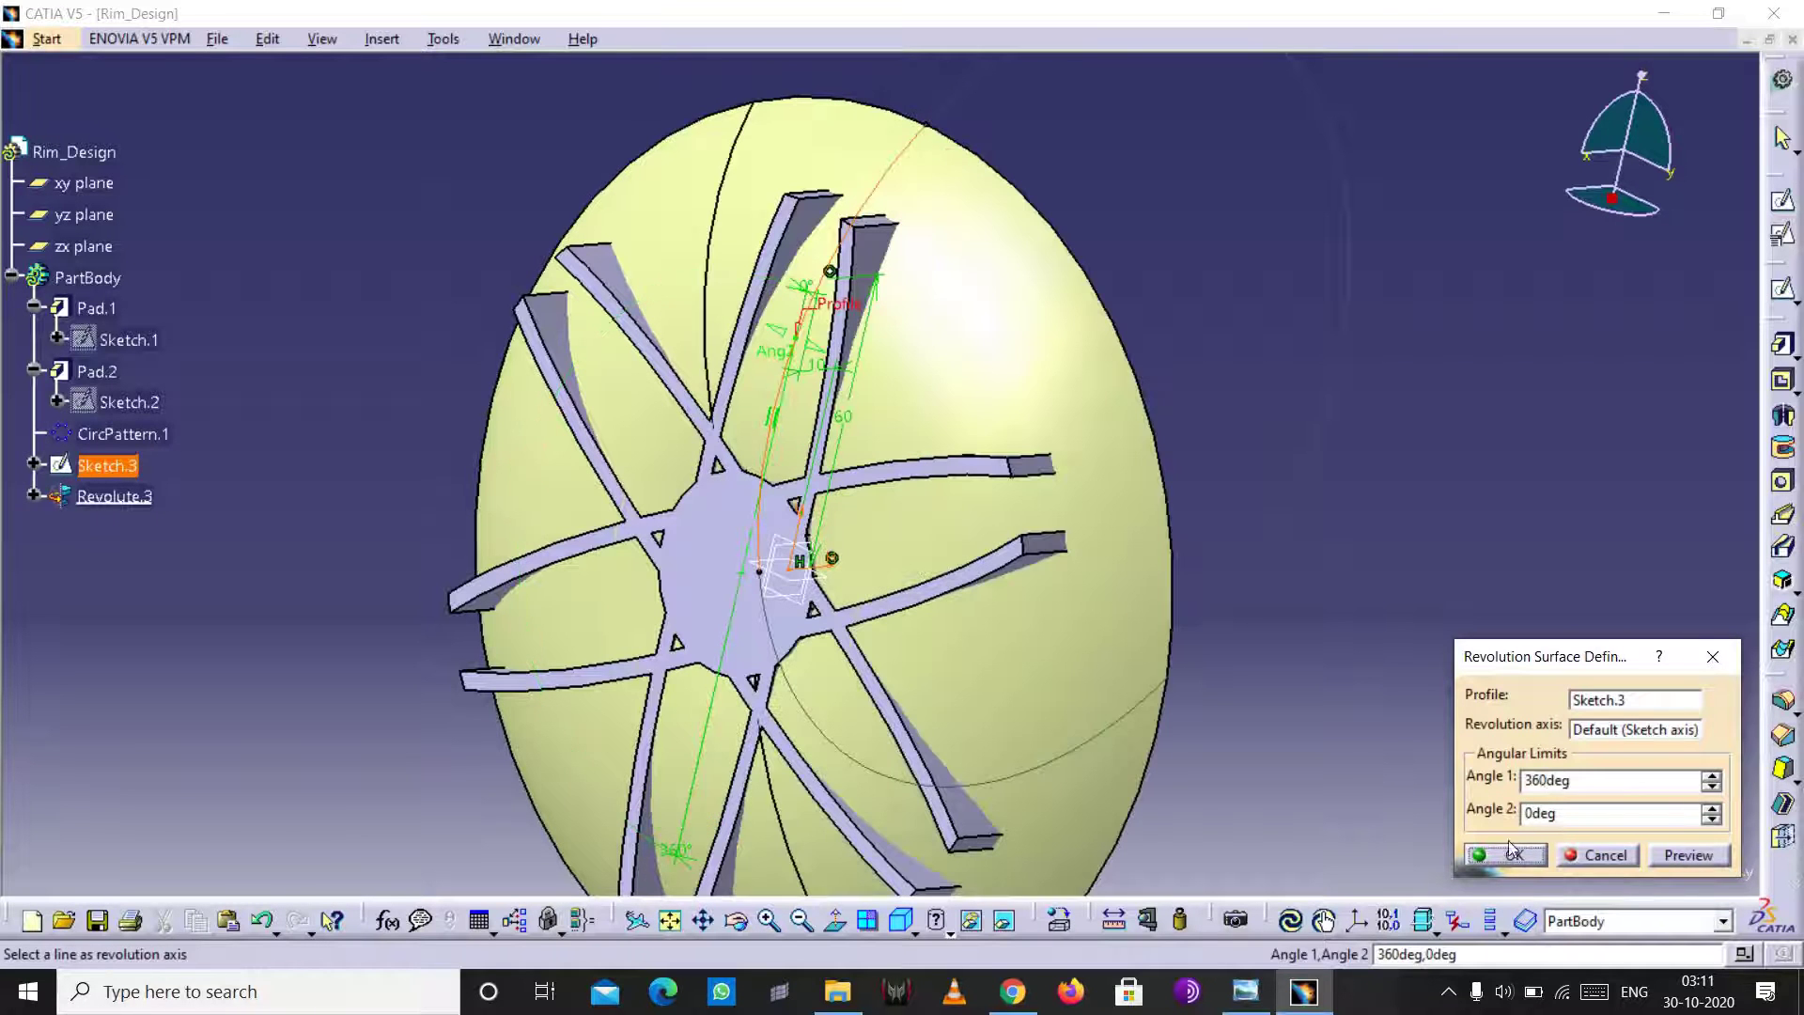
click(1494, 855)
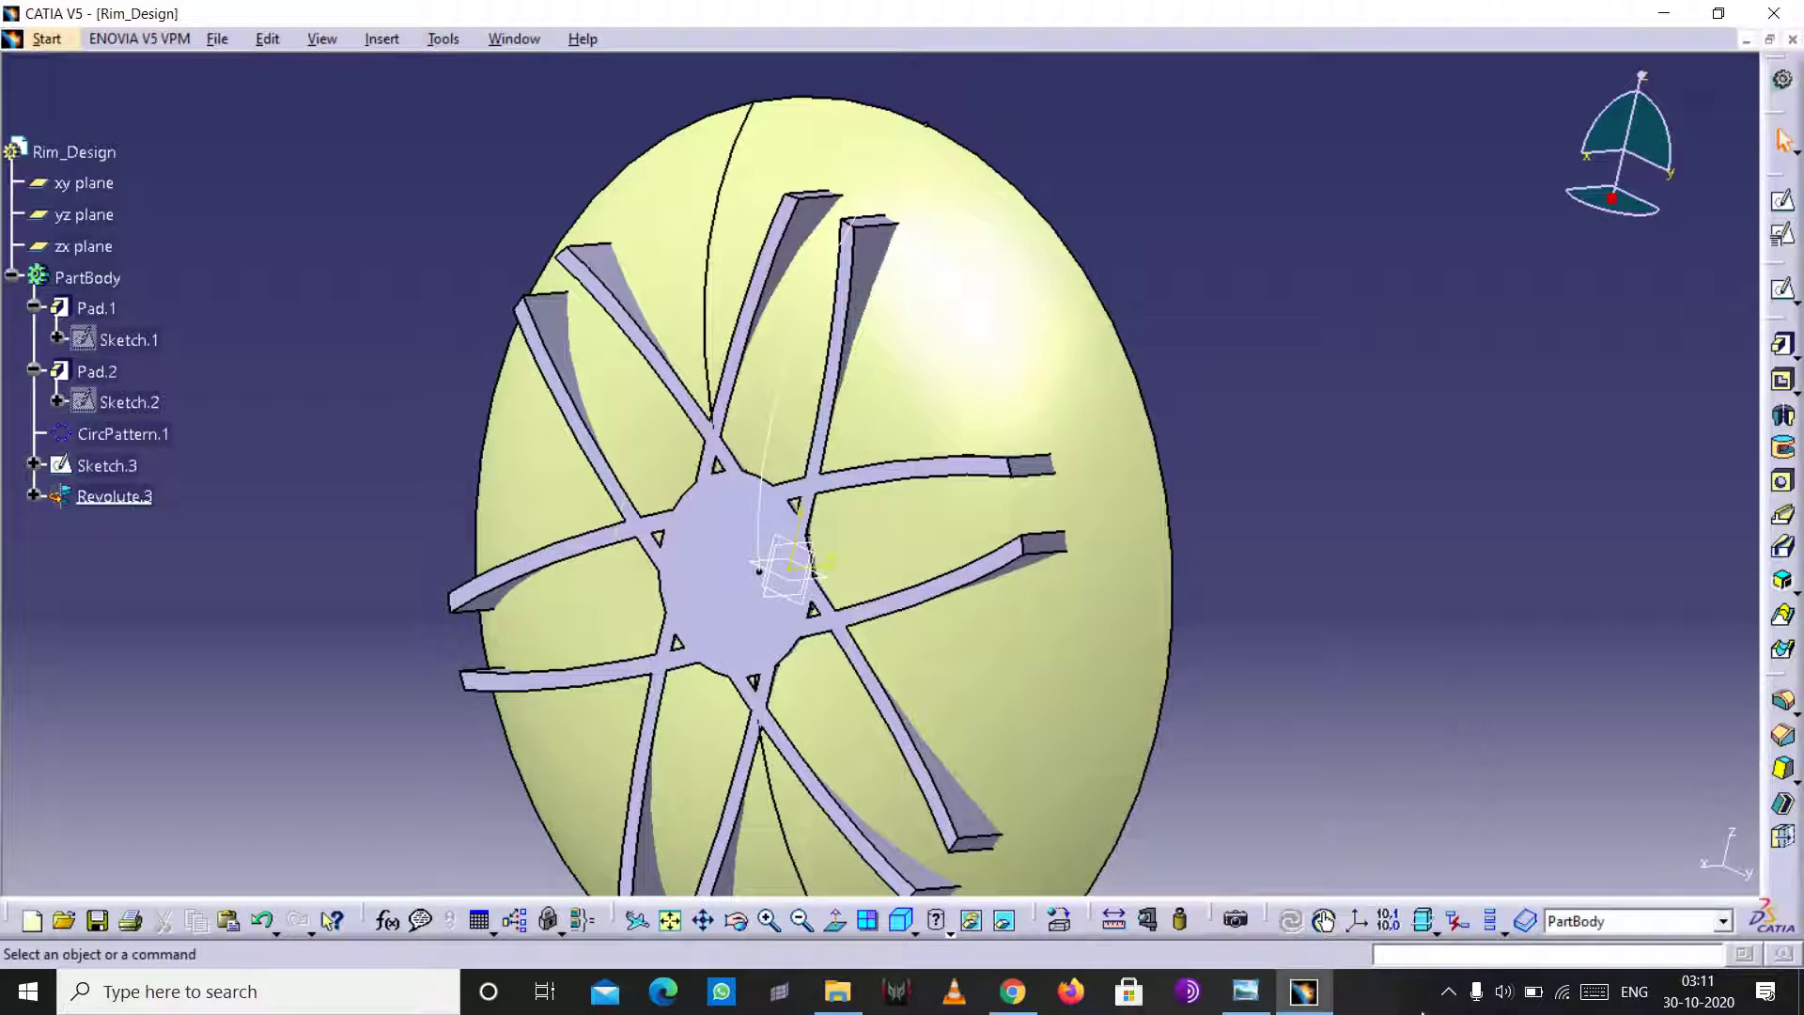
- Split the spokes using Revolute.3 as the splitting element
click(1444, 953)
text(split)
key(Return)
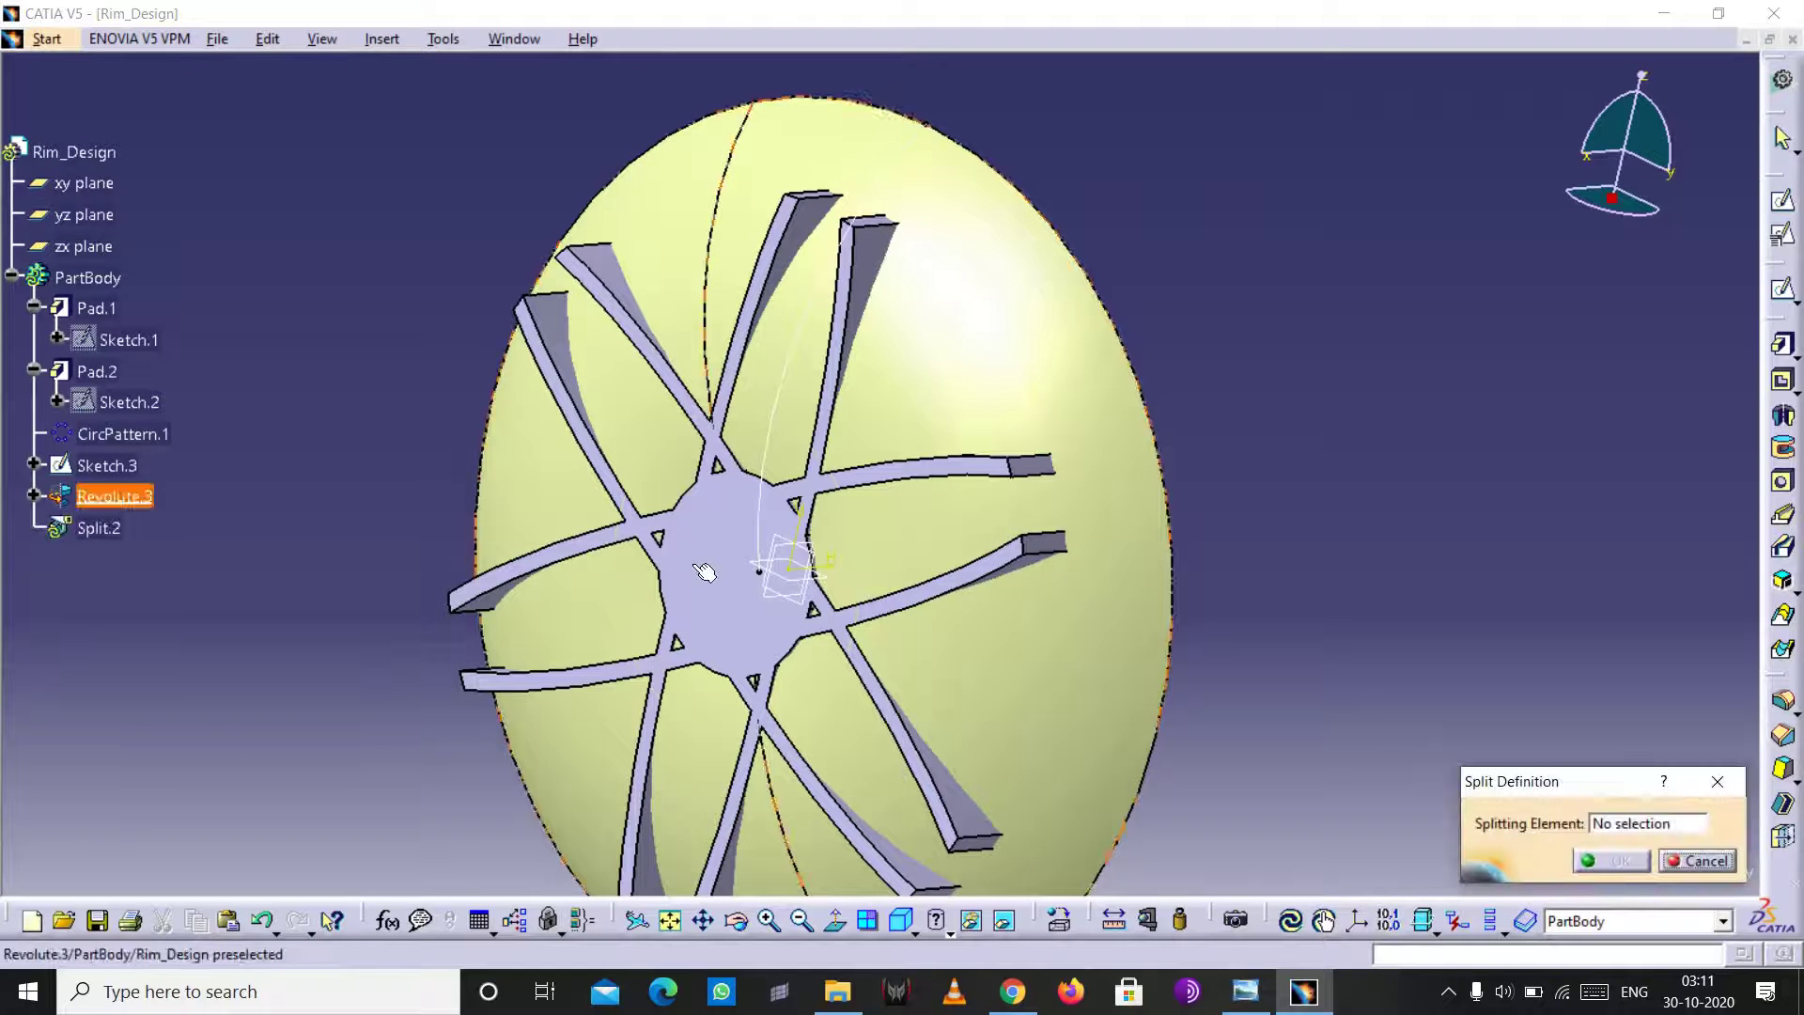
click(697, 584)
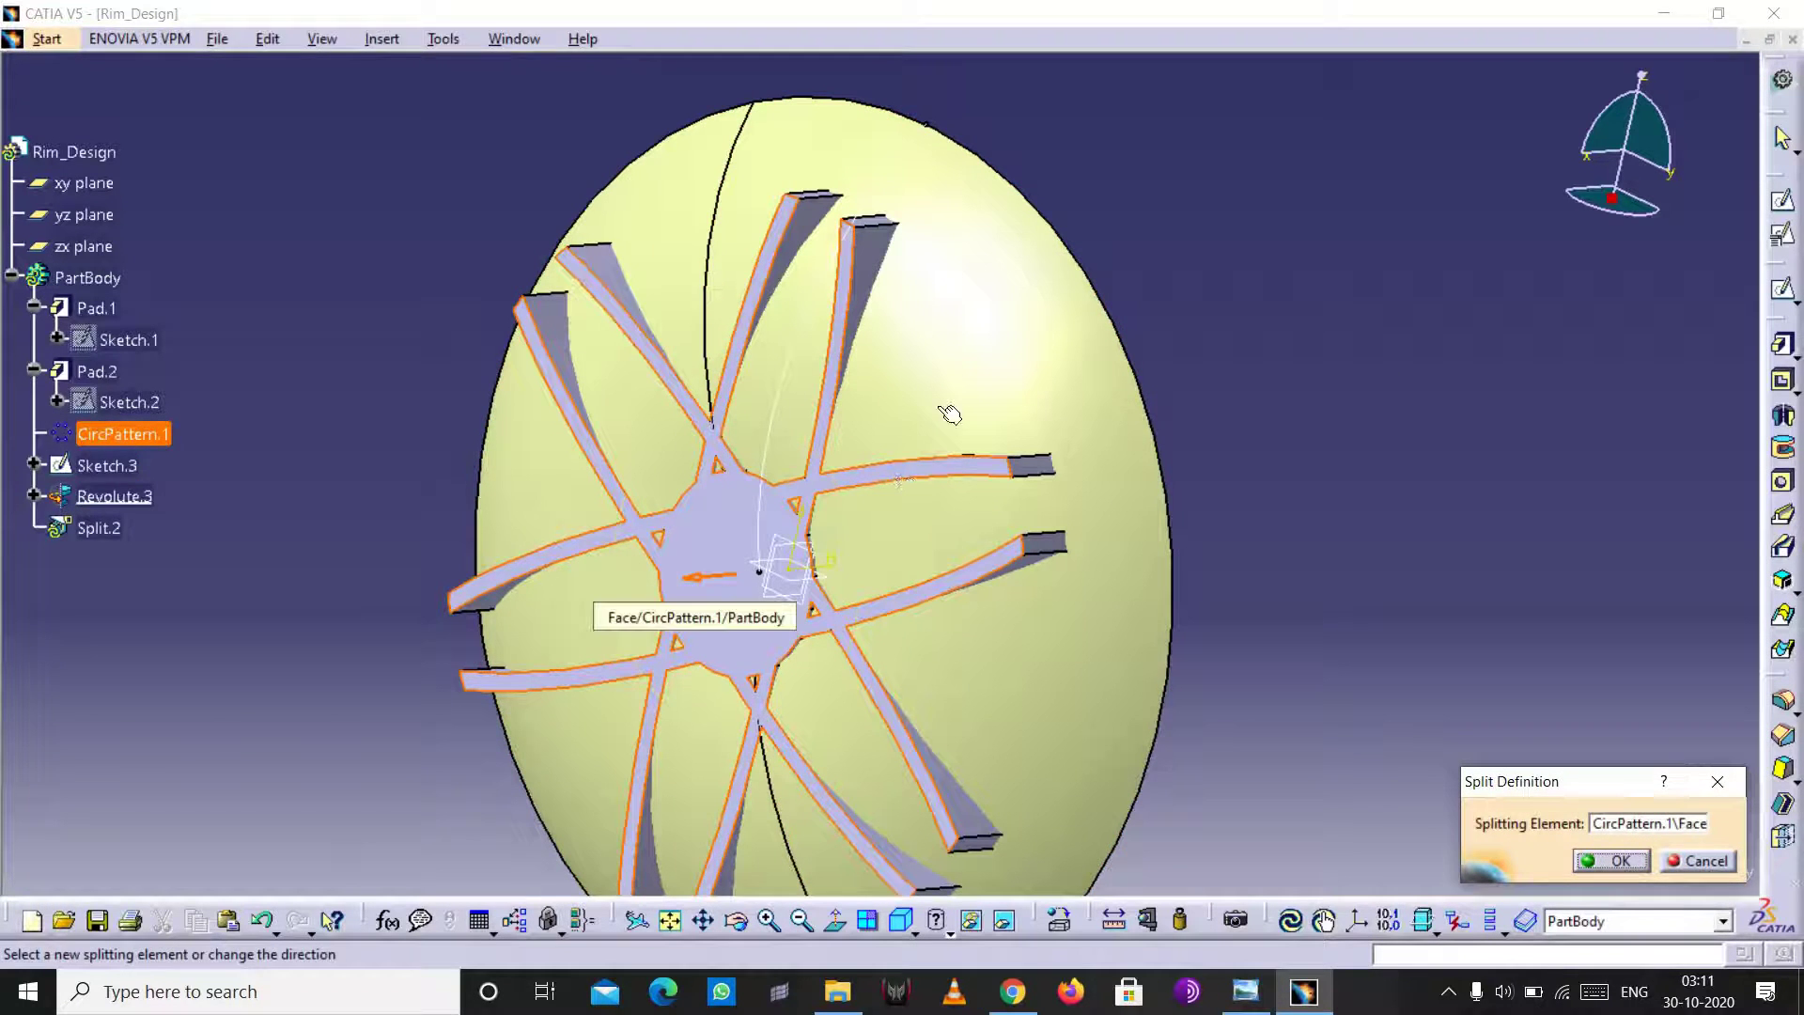
click(964, 363)
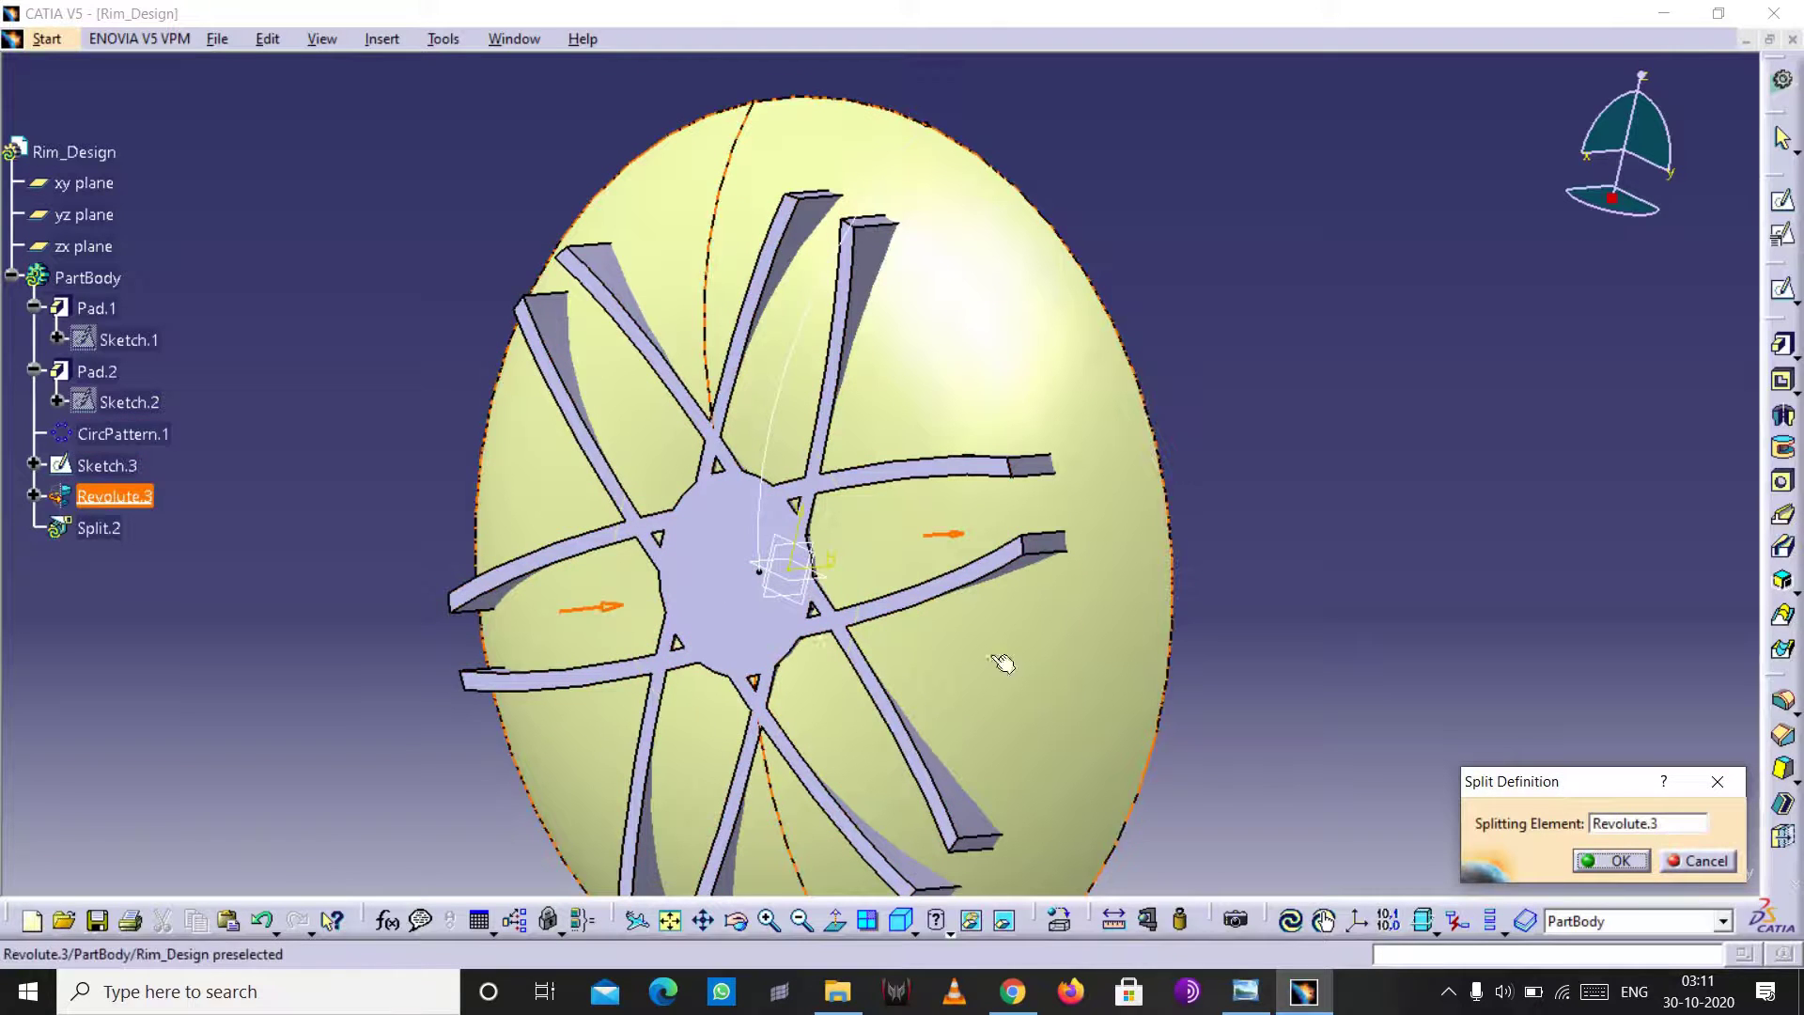
click(1616, 861)
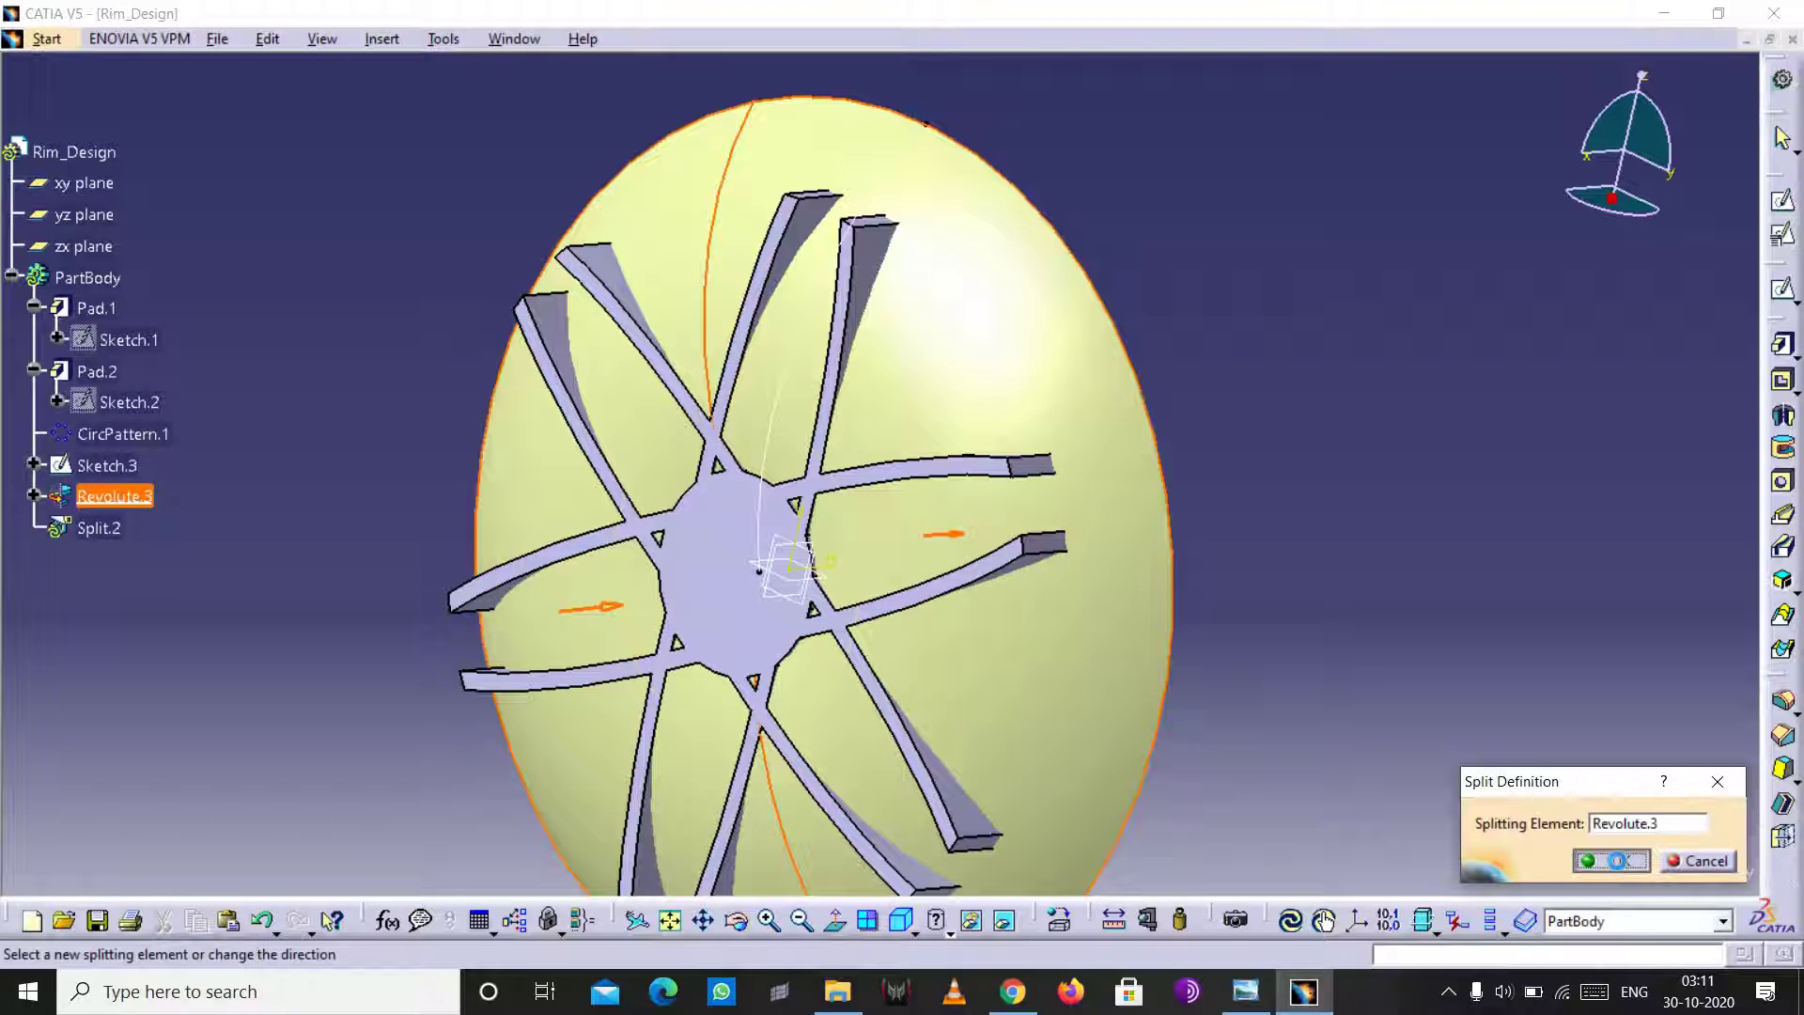
- Hide the Revolute.3 surface and select the zx plane
click(802, 920)
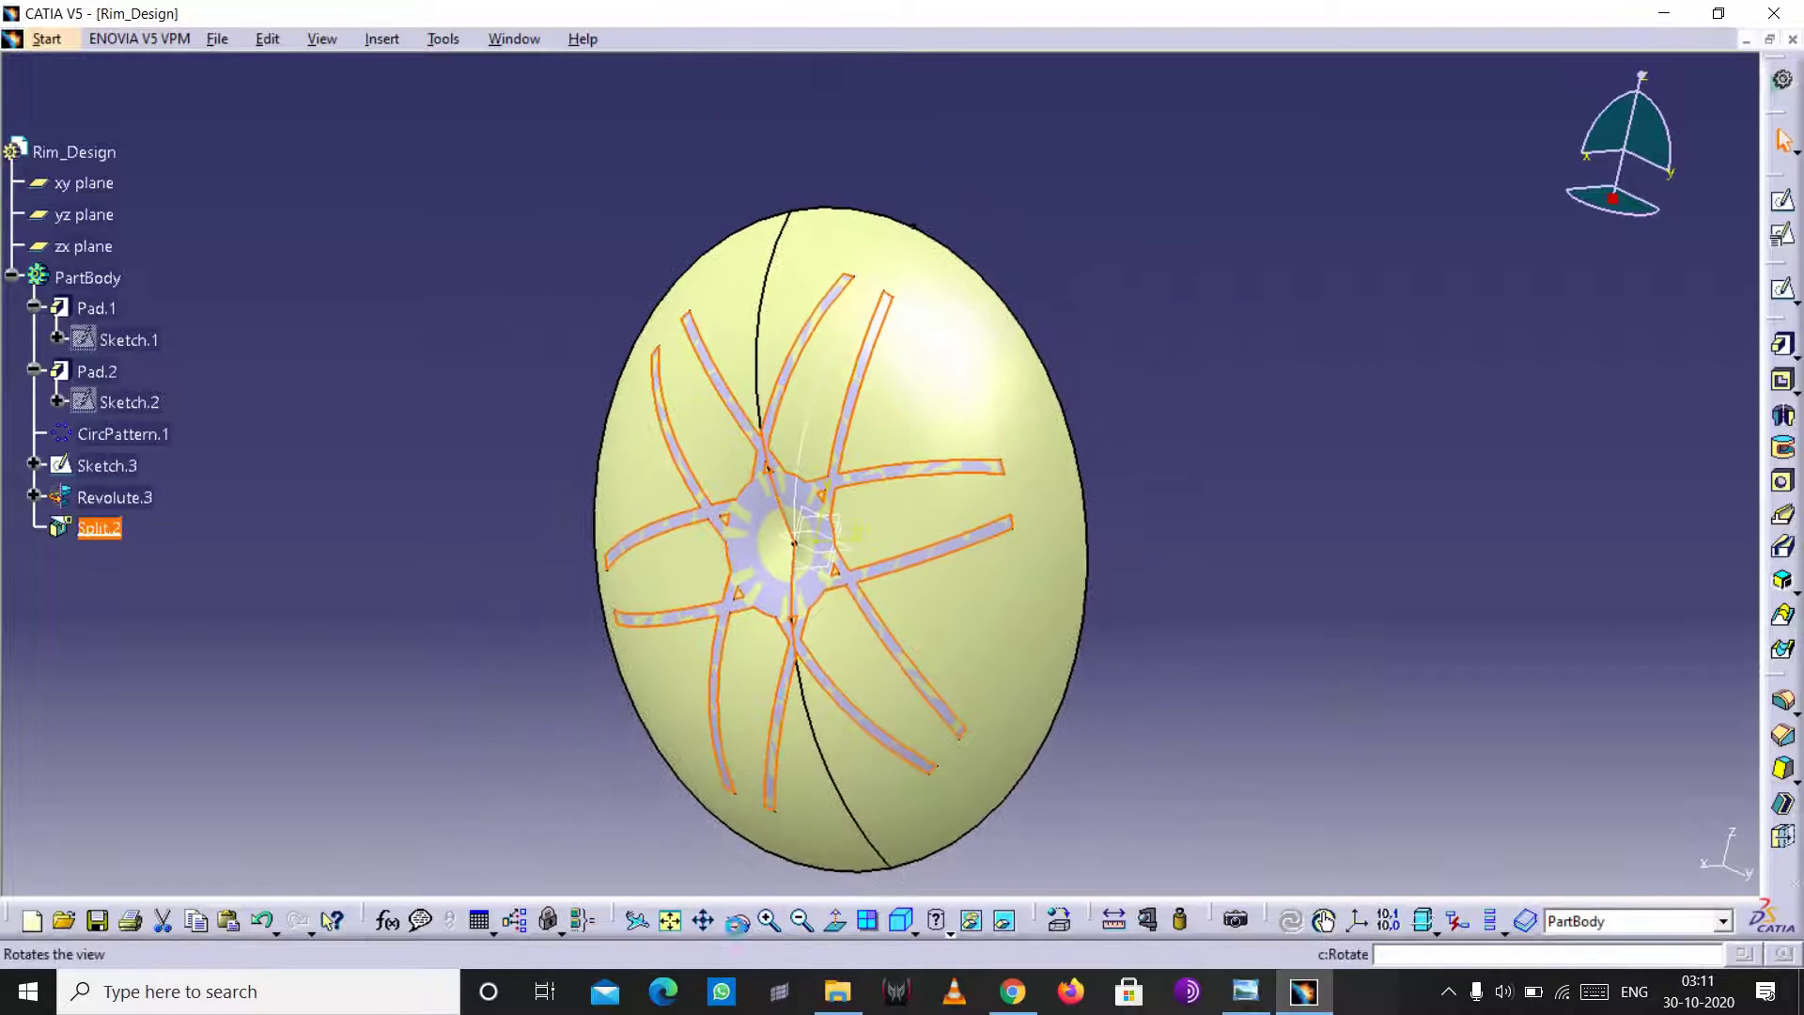
click(737, 923)
mouse_move(1305, 488)
mouse_down()
mouse_move(885, 515)
mouse_move(1010, 488)
mouse_move(950, 407)
mouse_up()
right_click(949, 403)
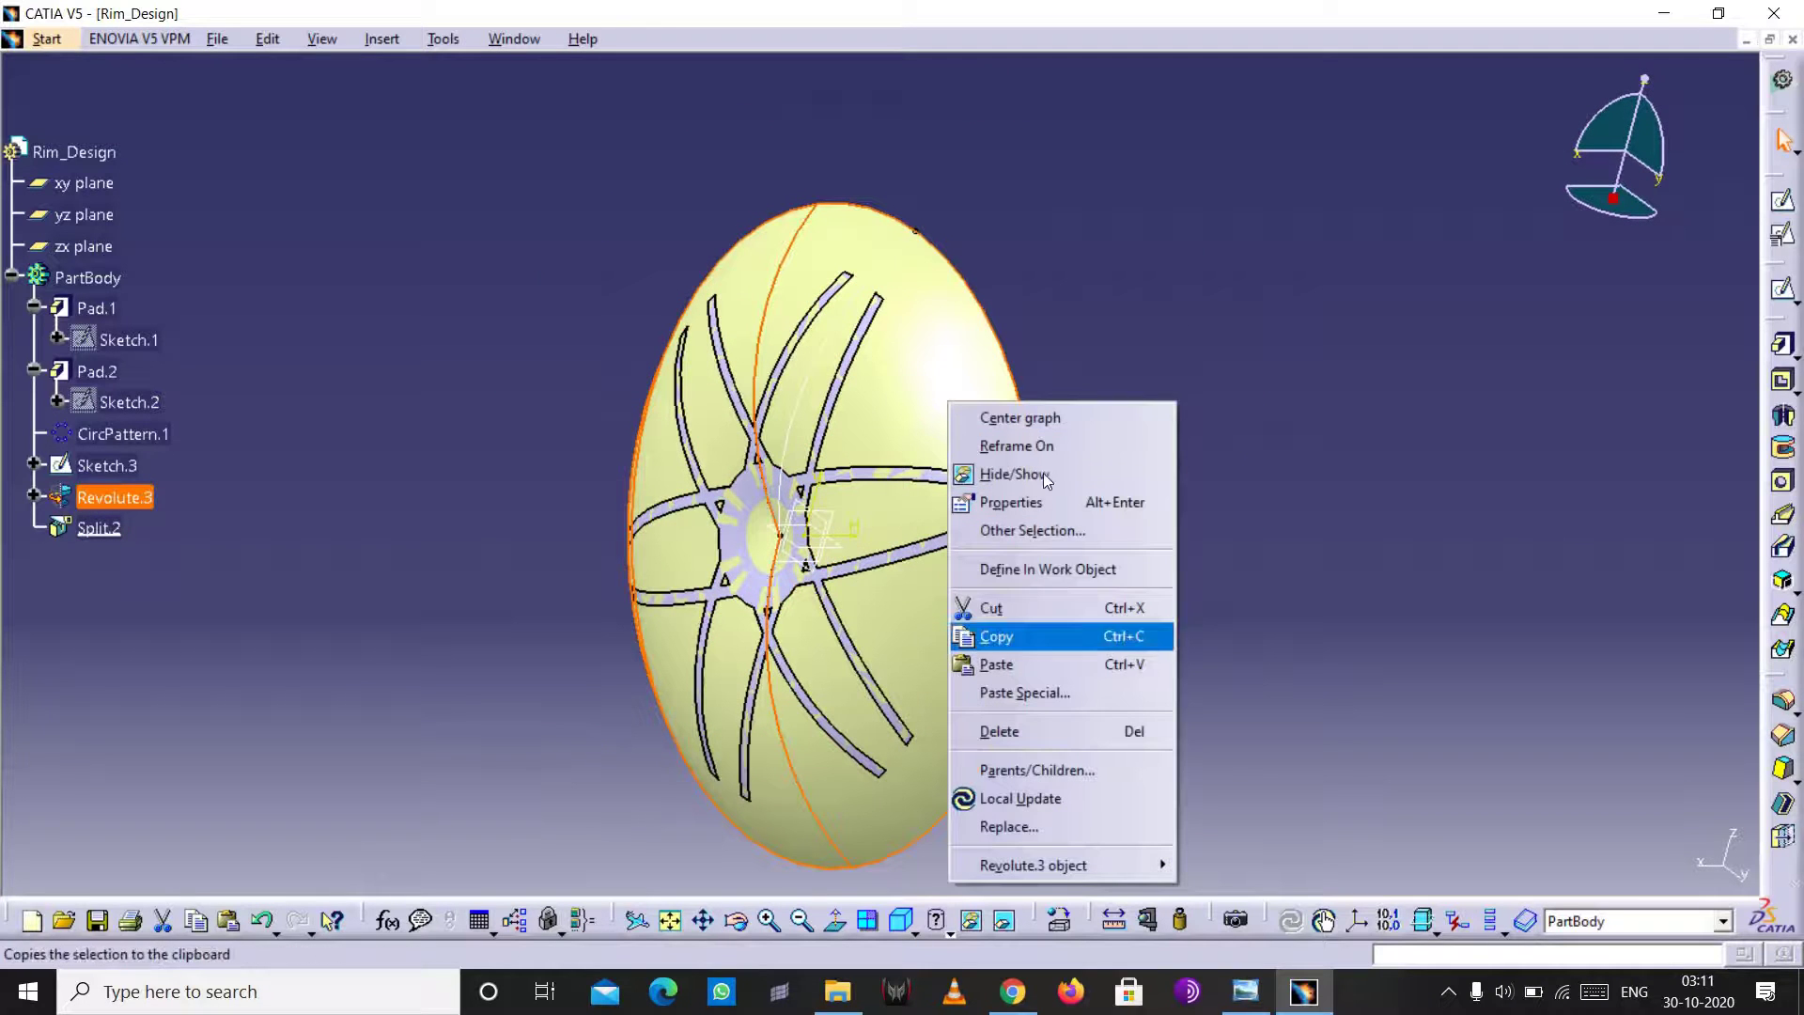
click(1171, 474)
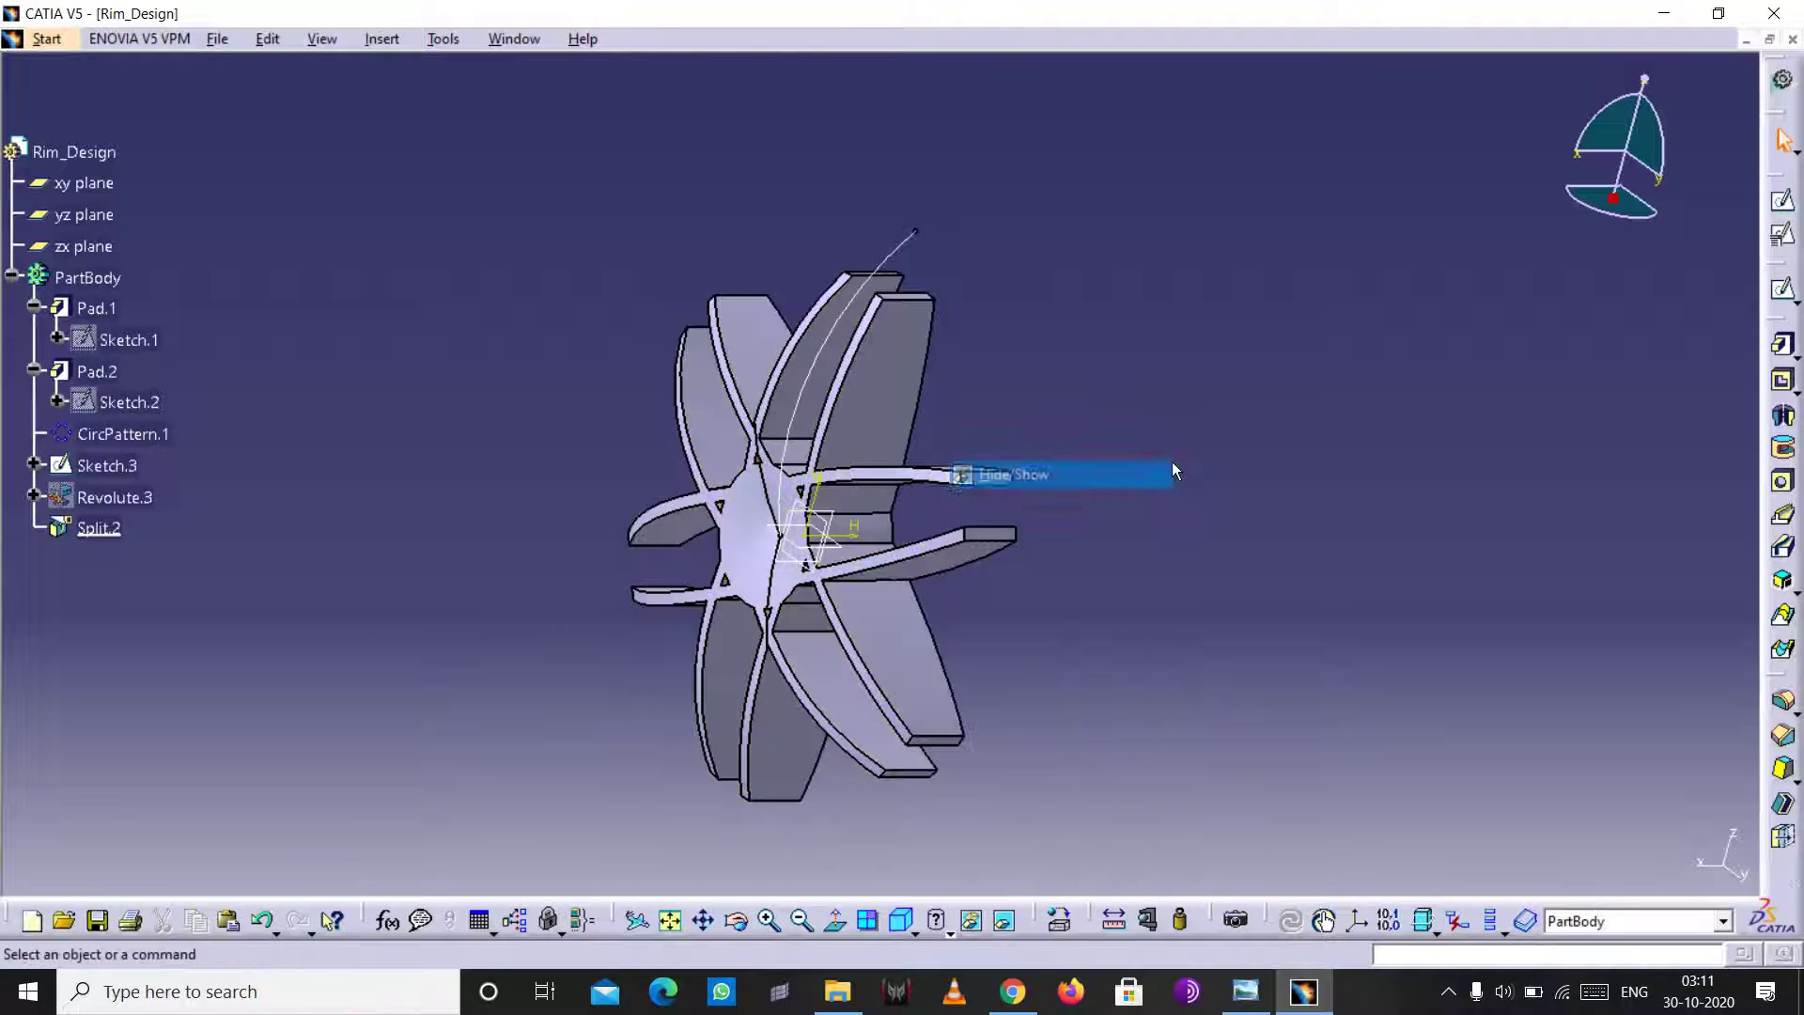
click(82, 247)
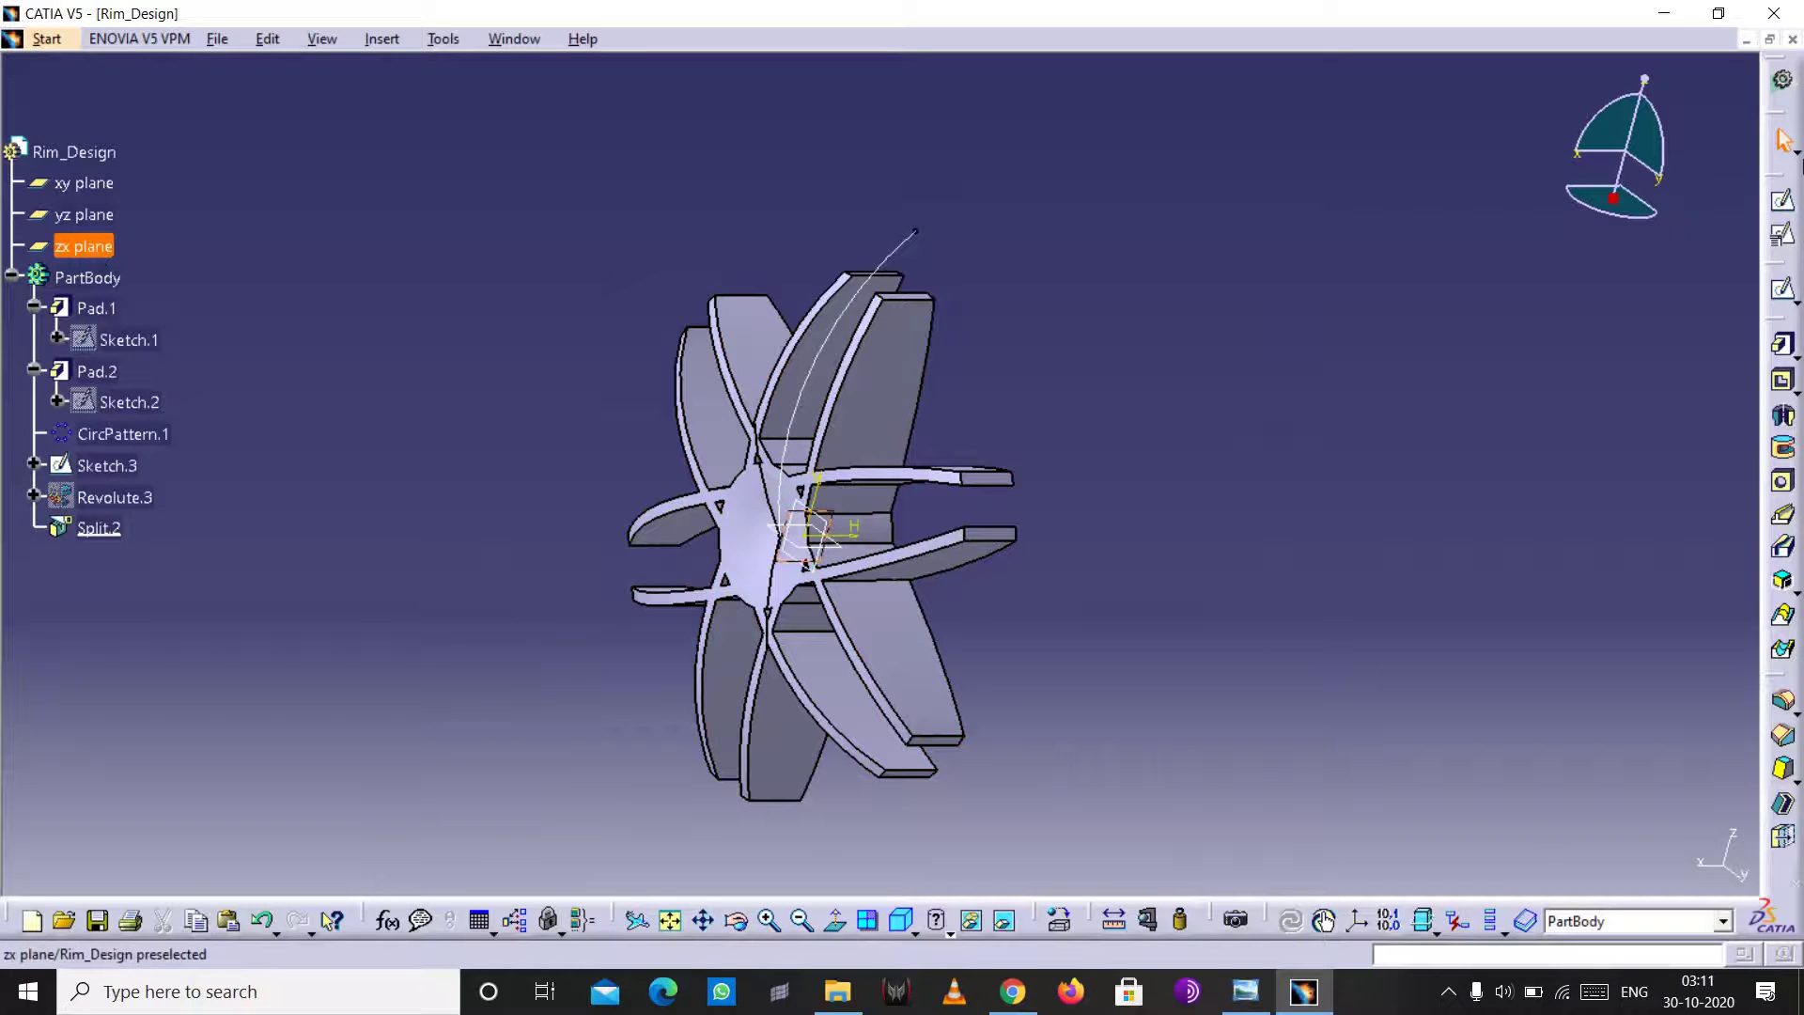
- Open Sketch.5 on the zx plane and begin a profile at the sketch origin
click(1783, 200)
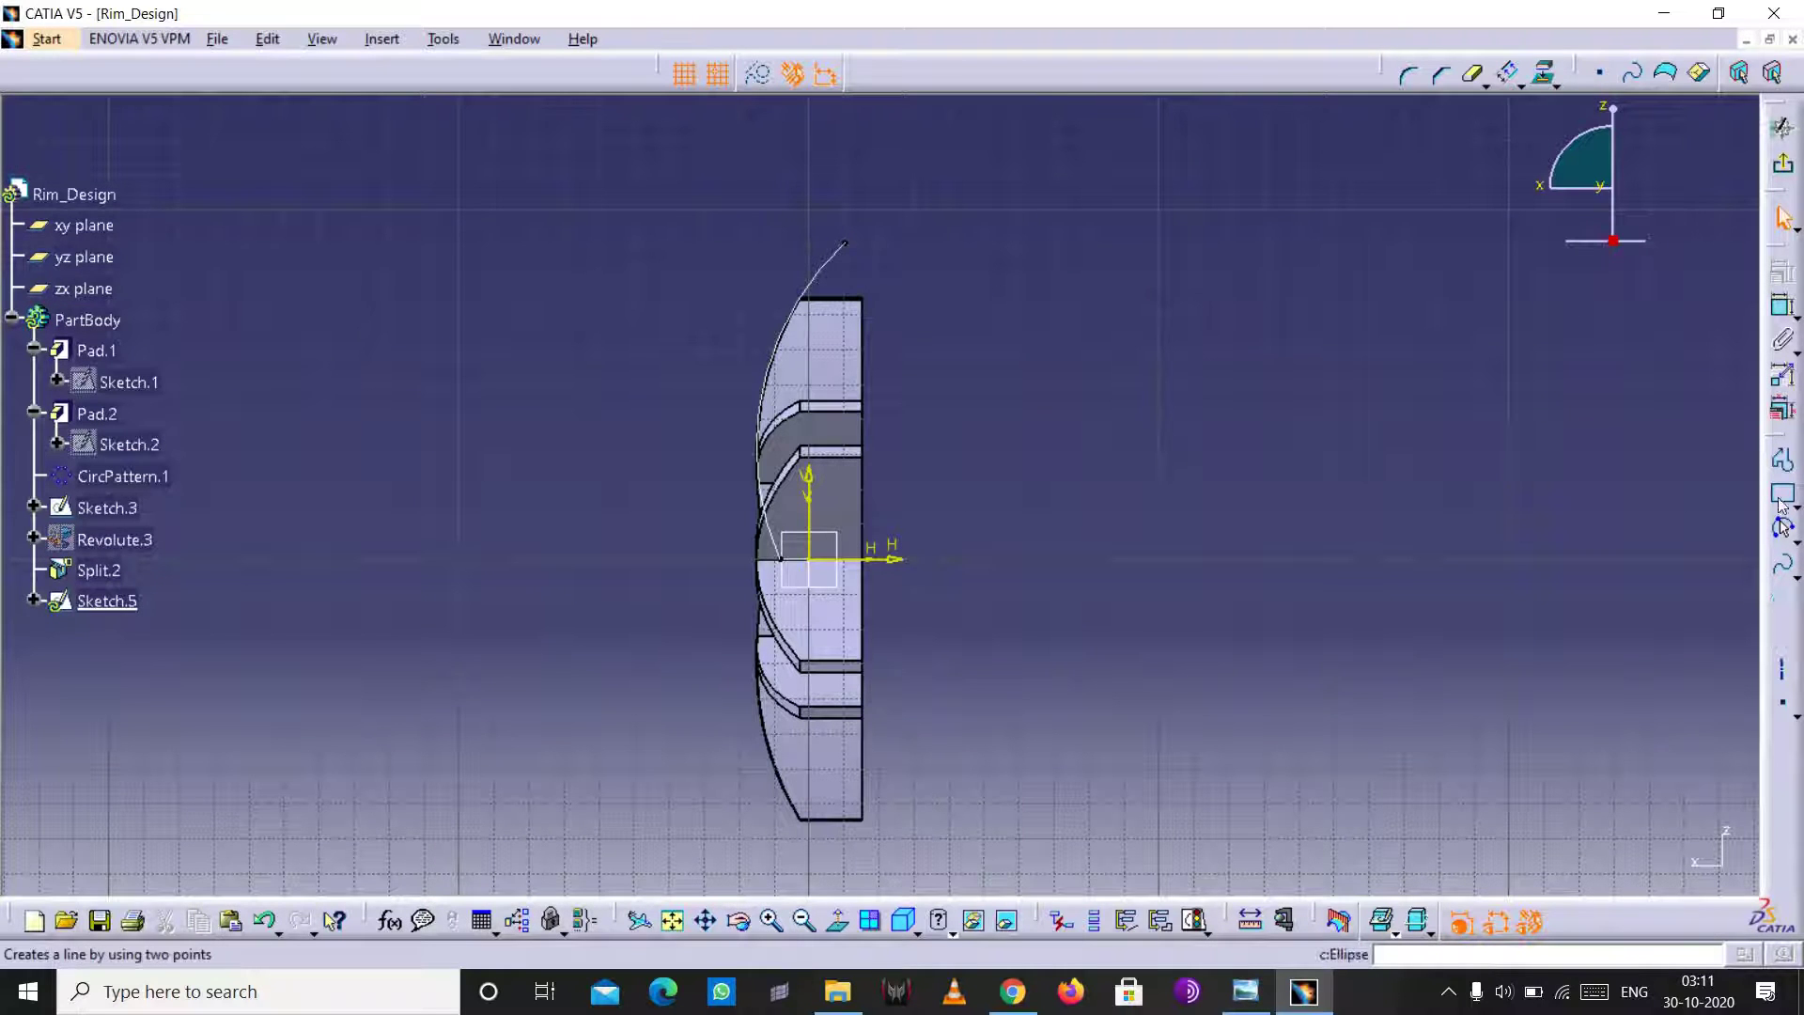
click(1782, 461)
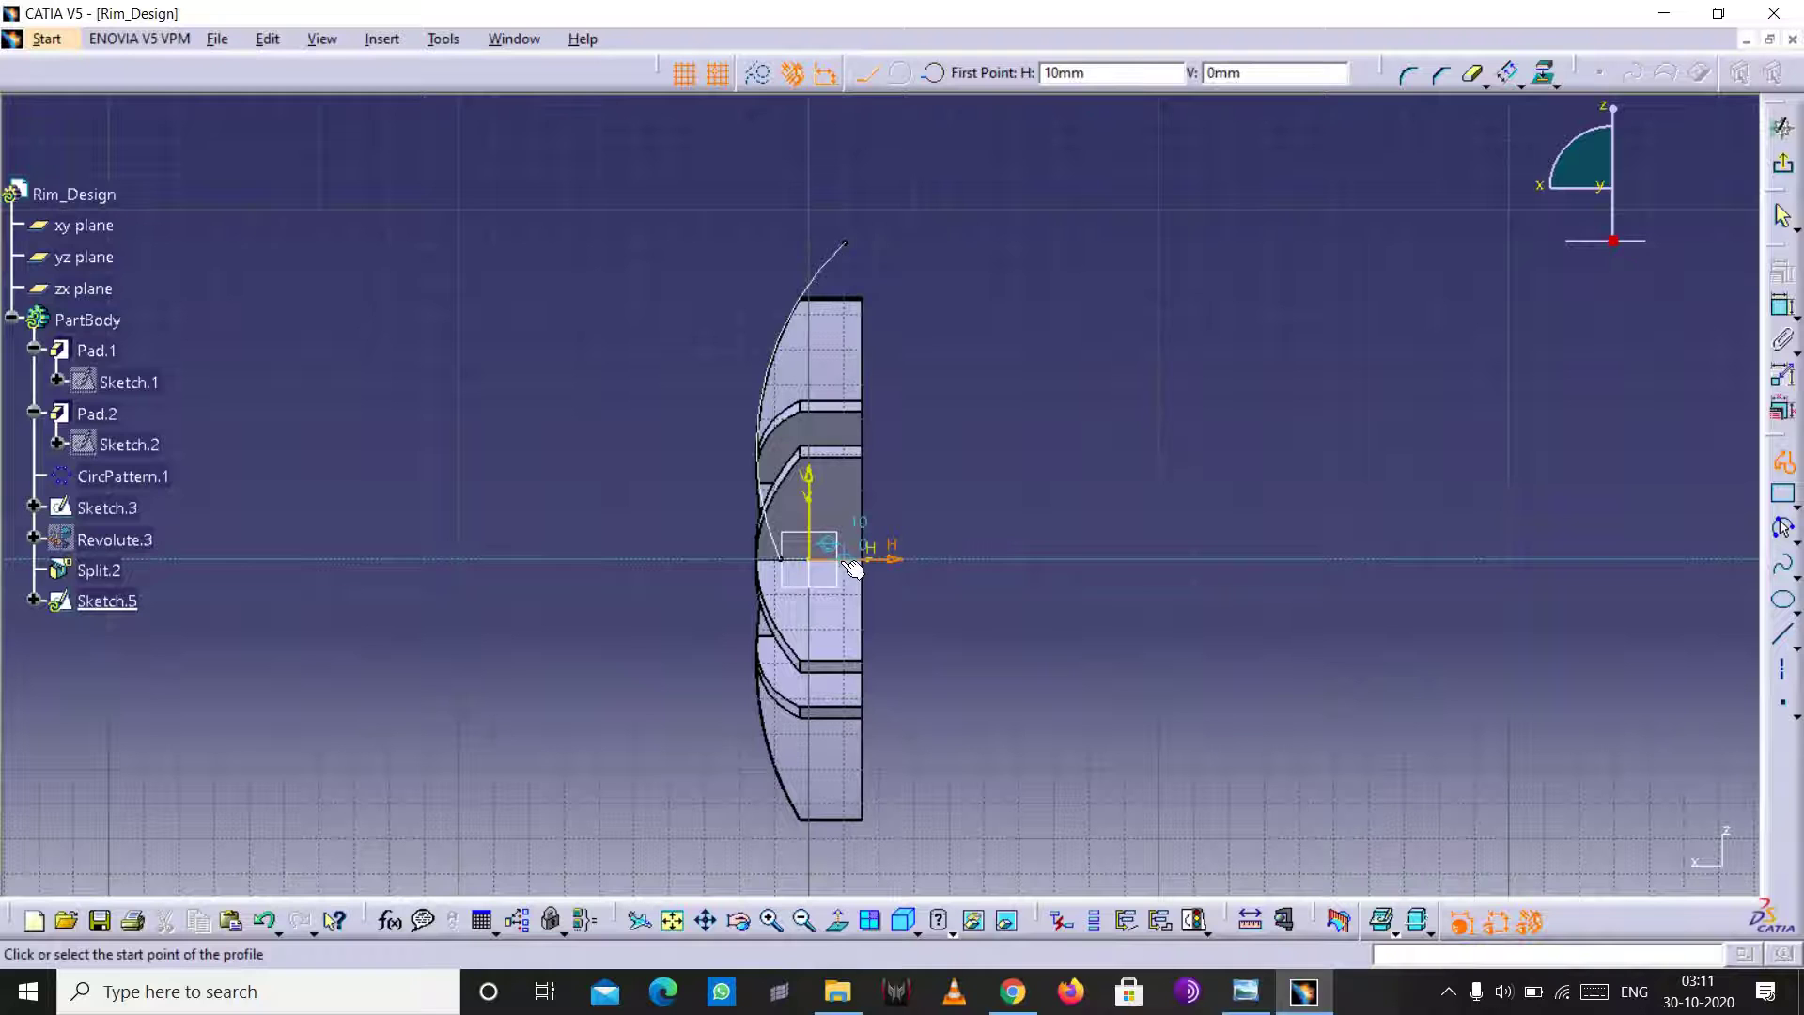
click(824, 567)
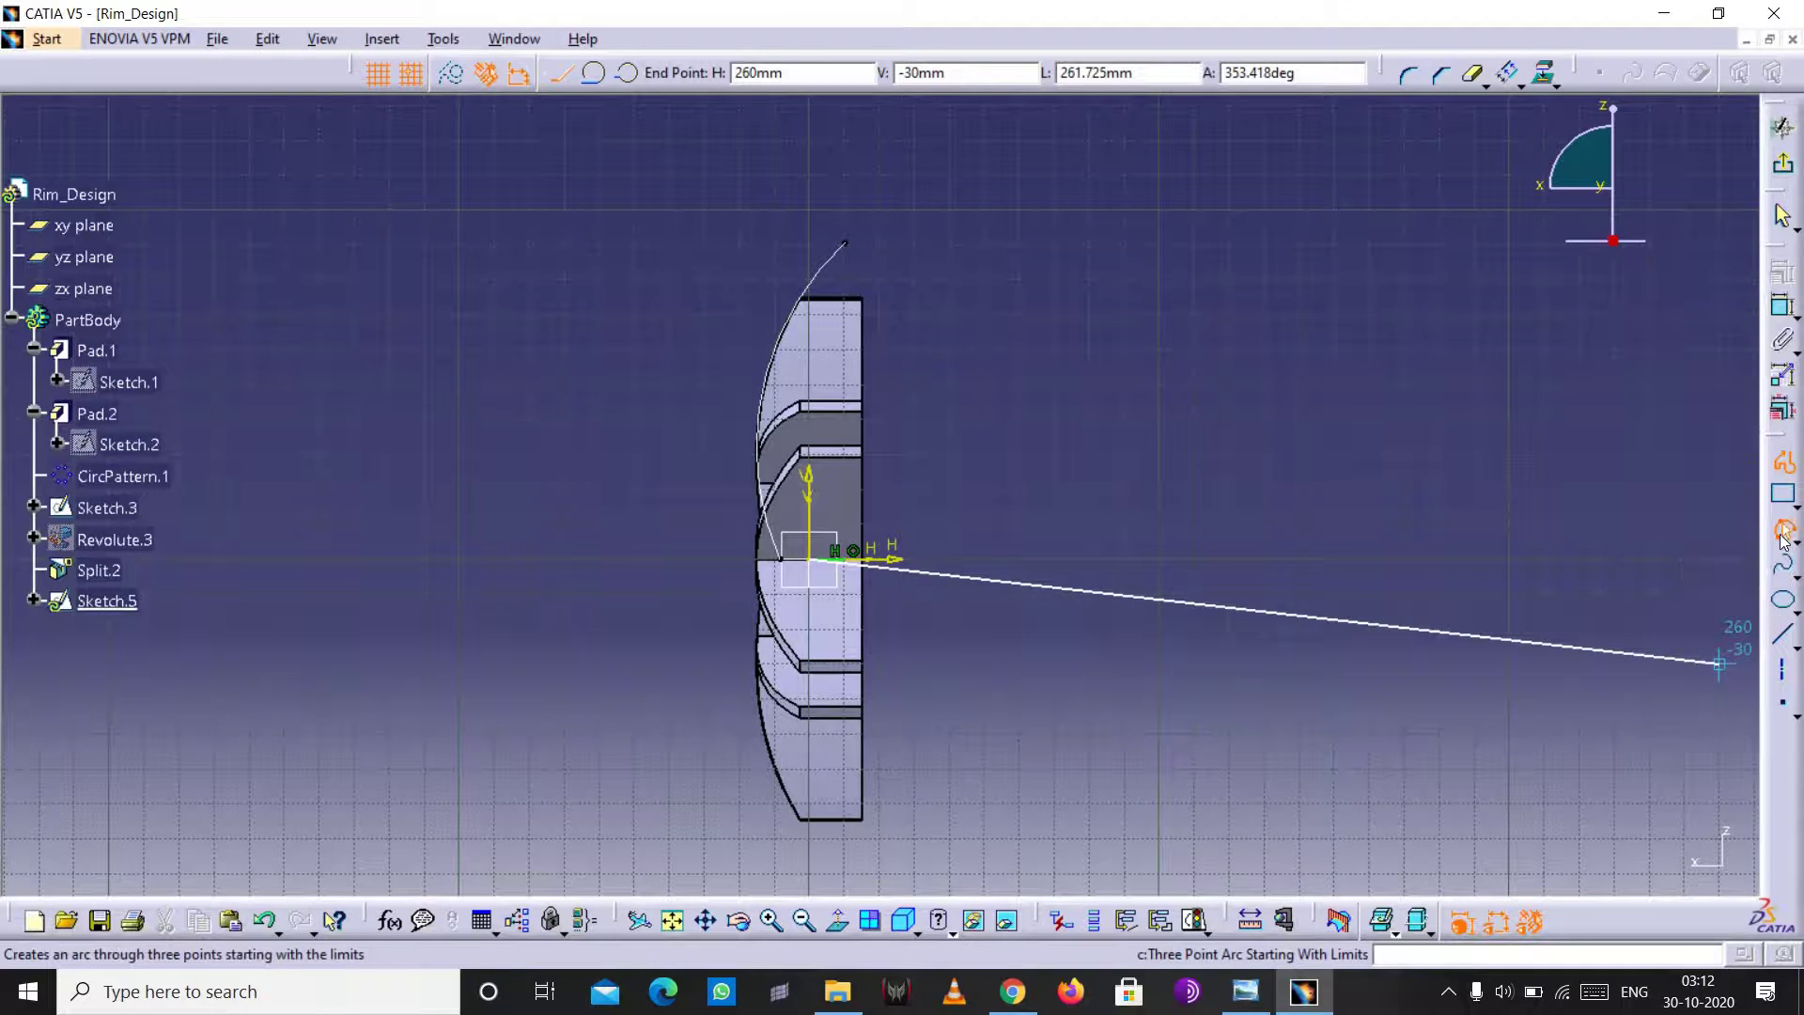
click(1781, 536)
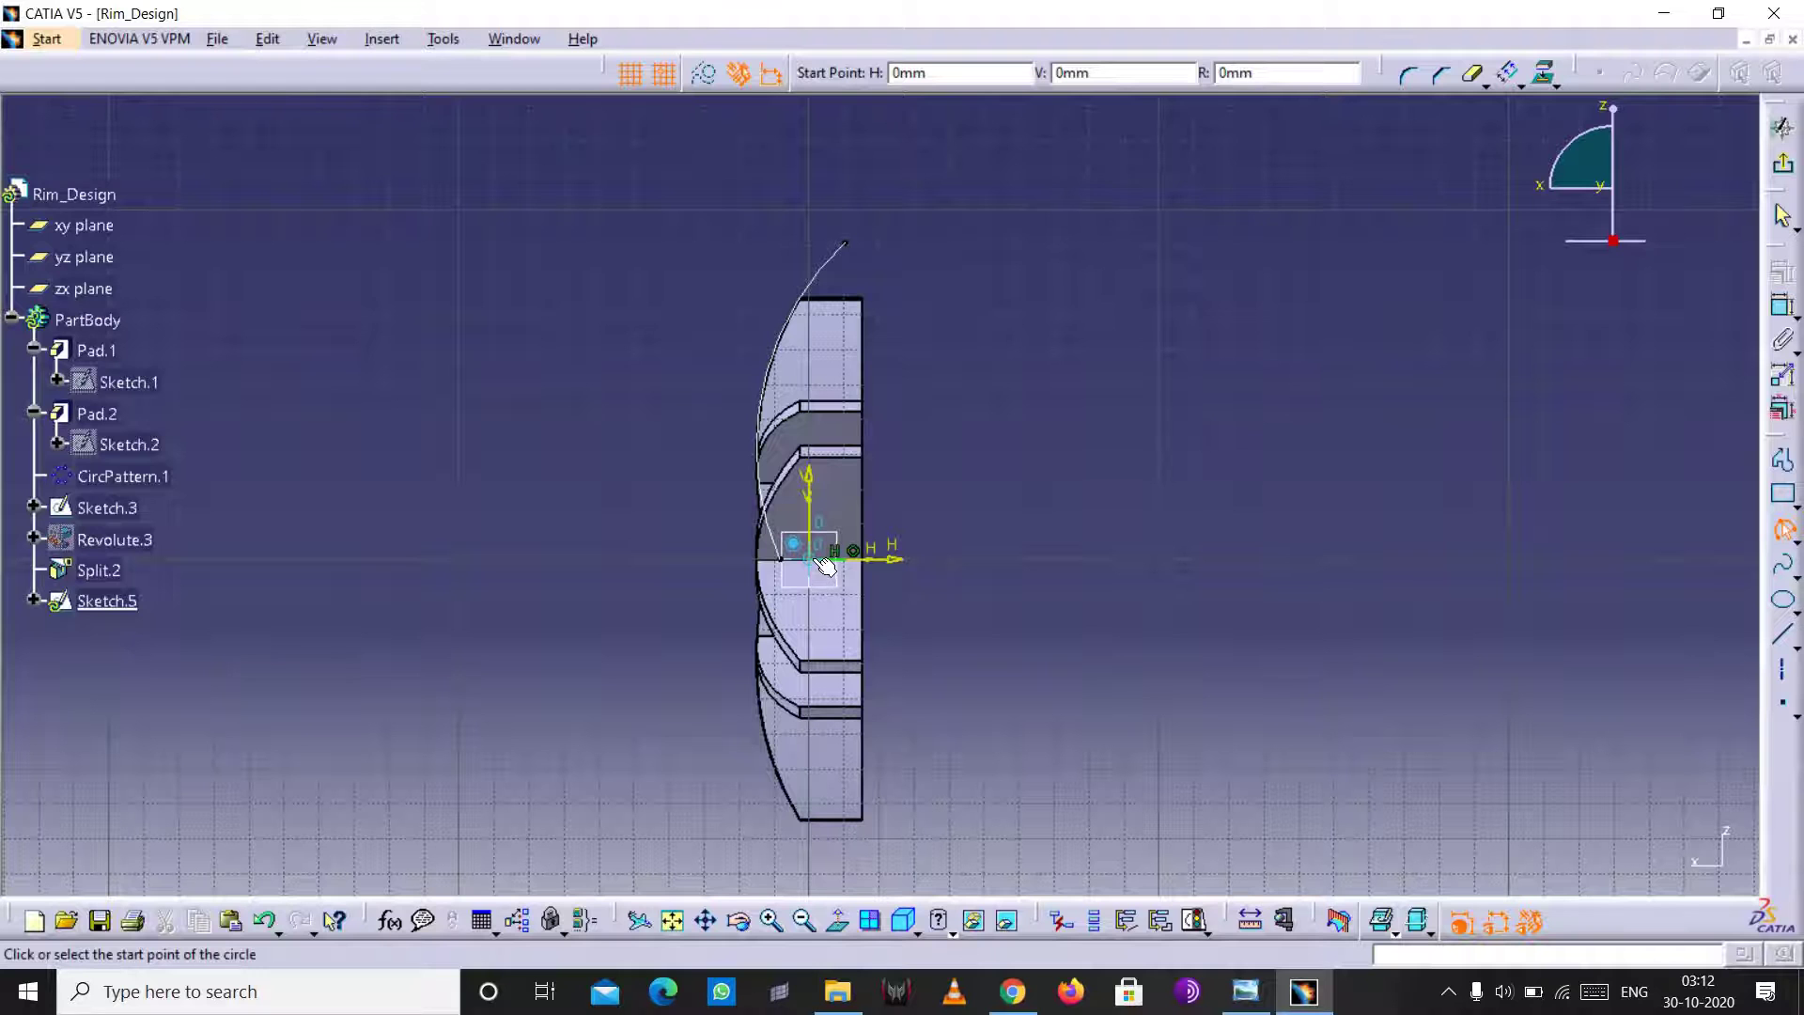
click(775, 920)
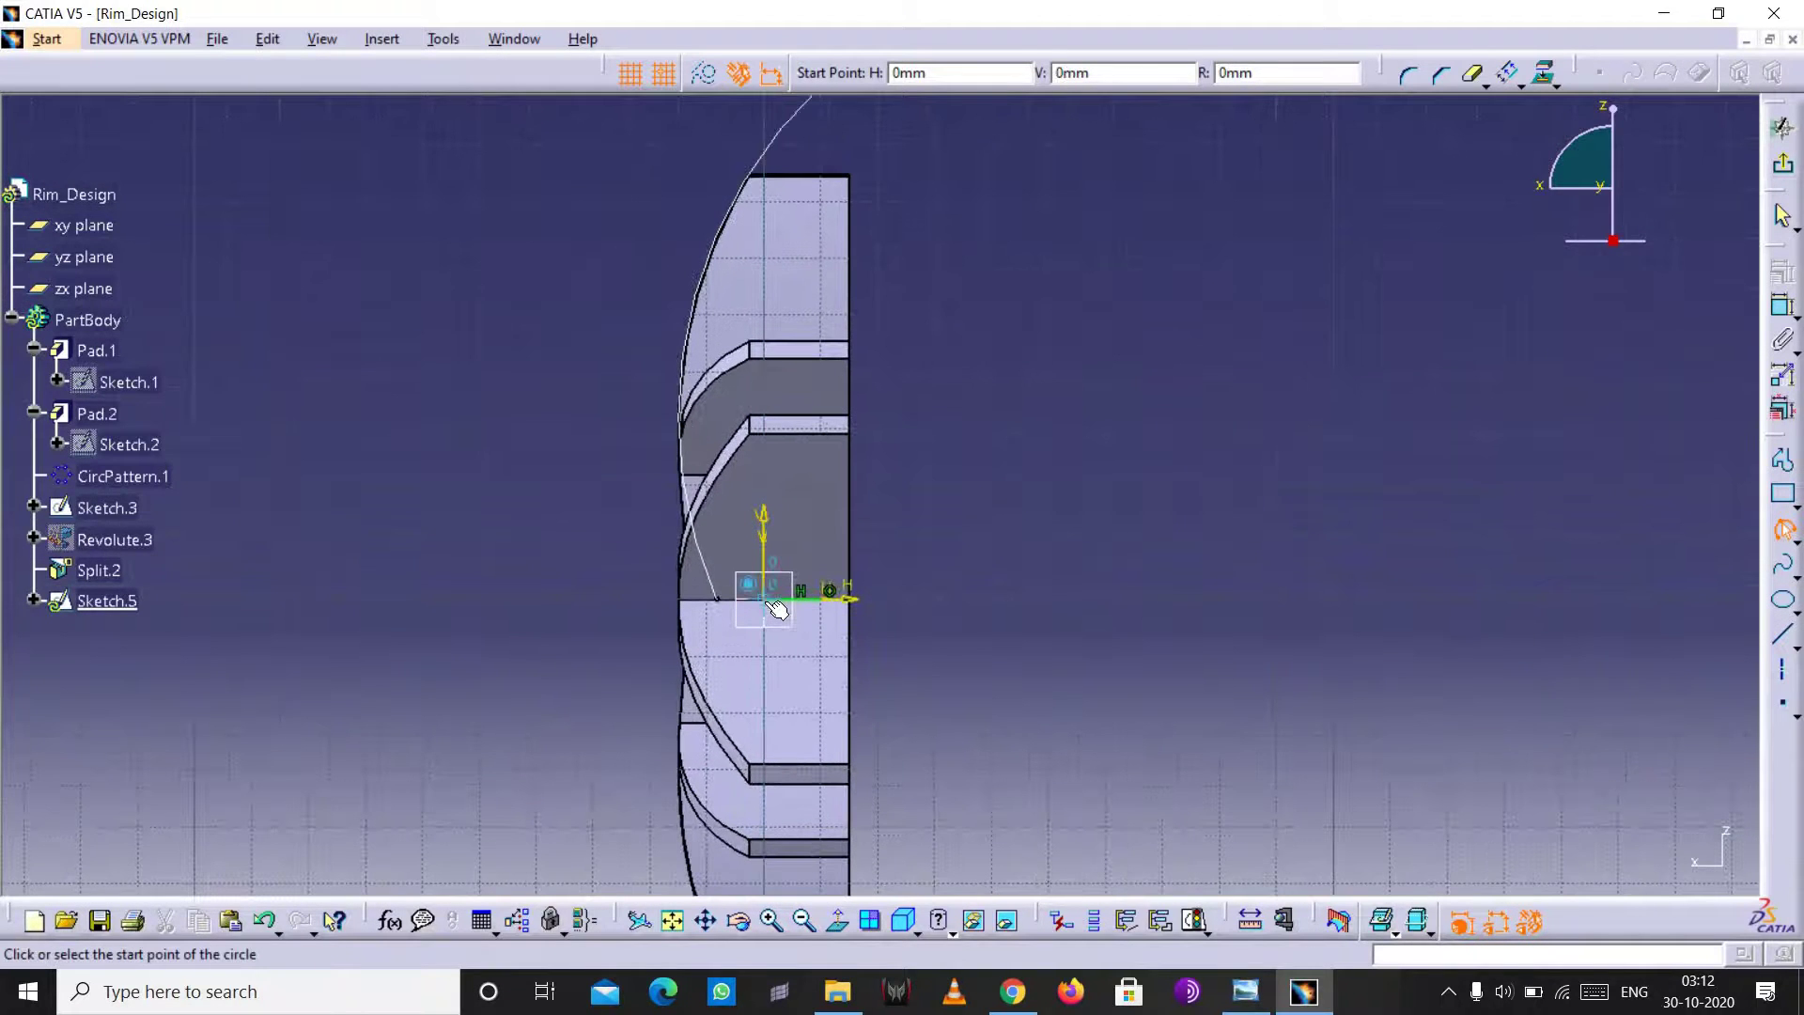
- Draw a three-point arc from the origin to the rim top through H 10mm, V 80mm
click(776, 608)
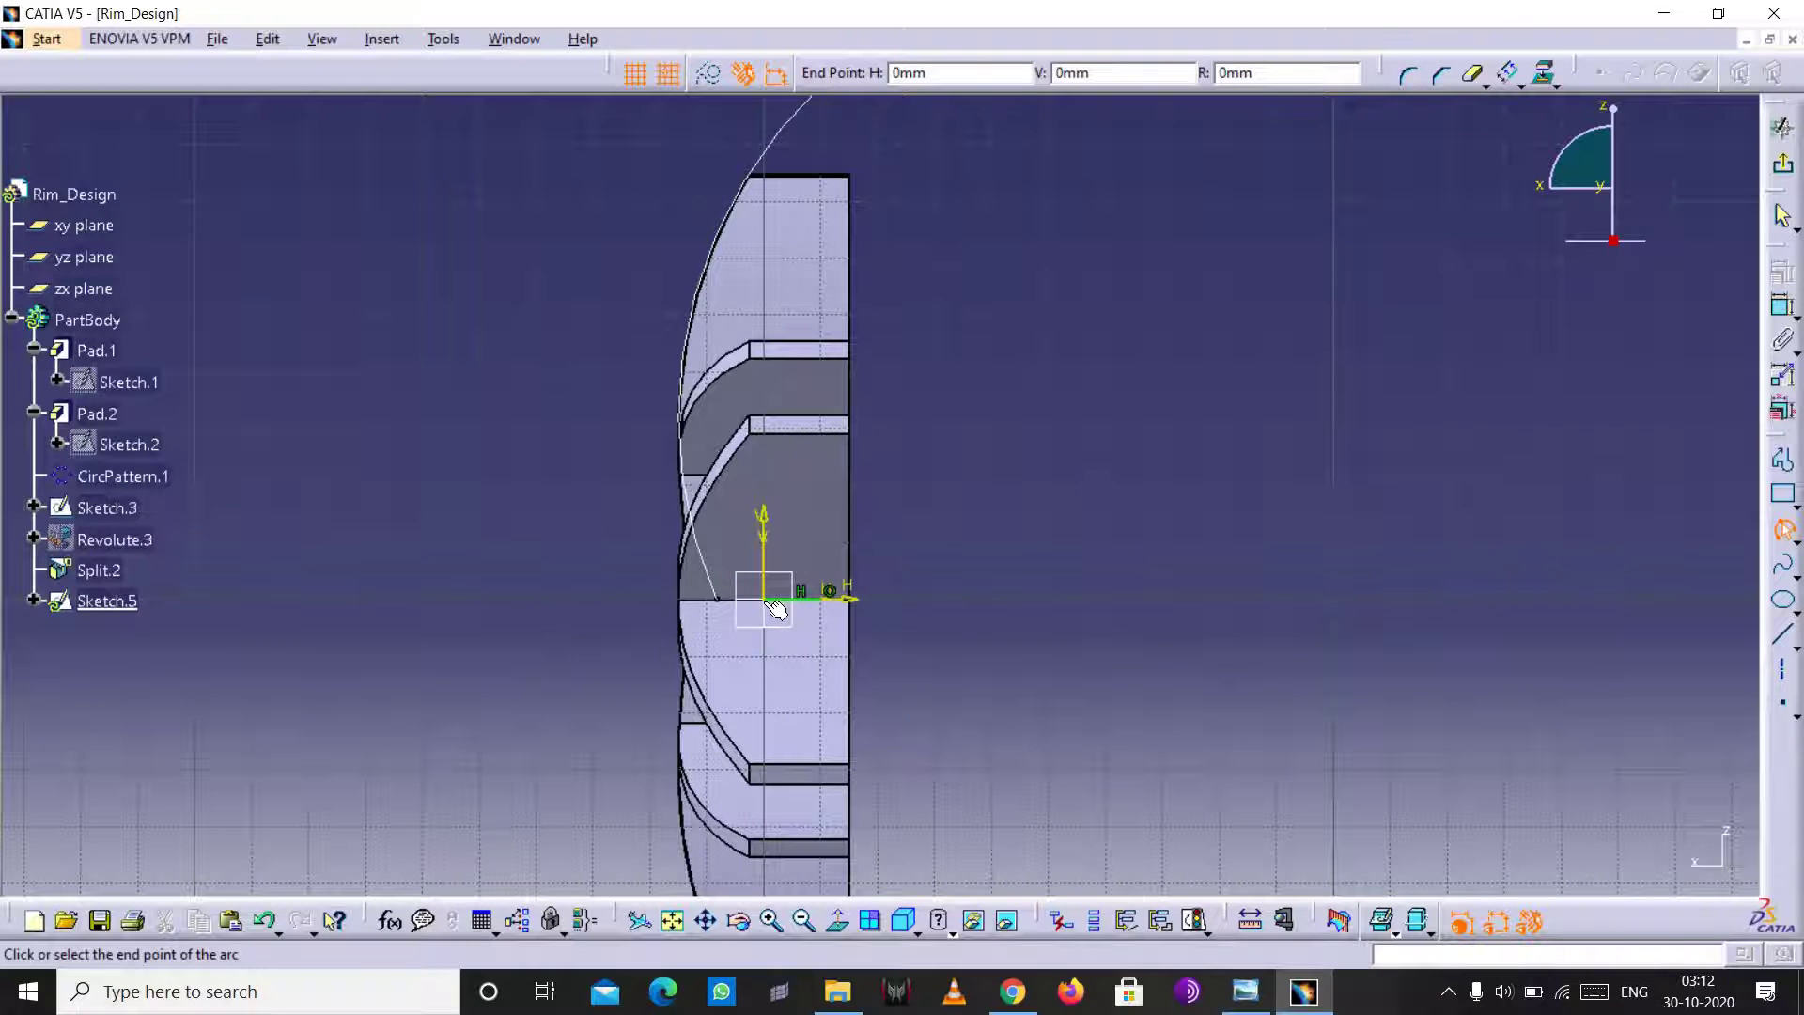
click(813, 911)
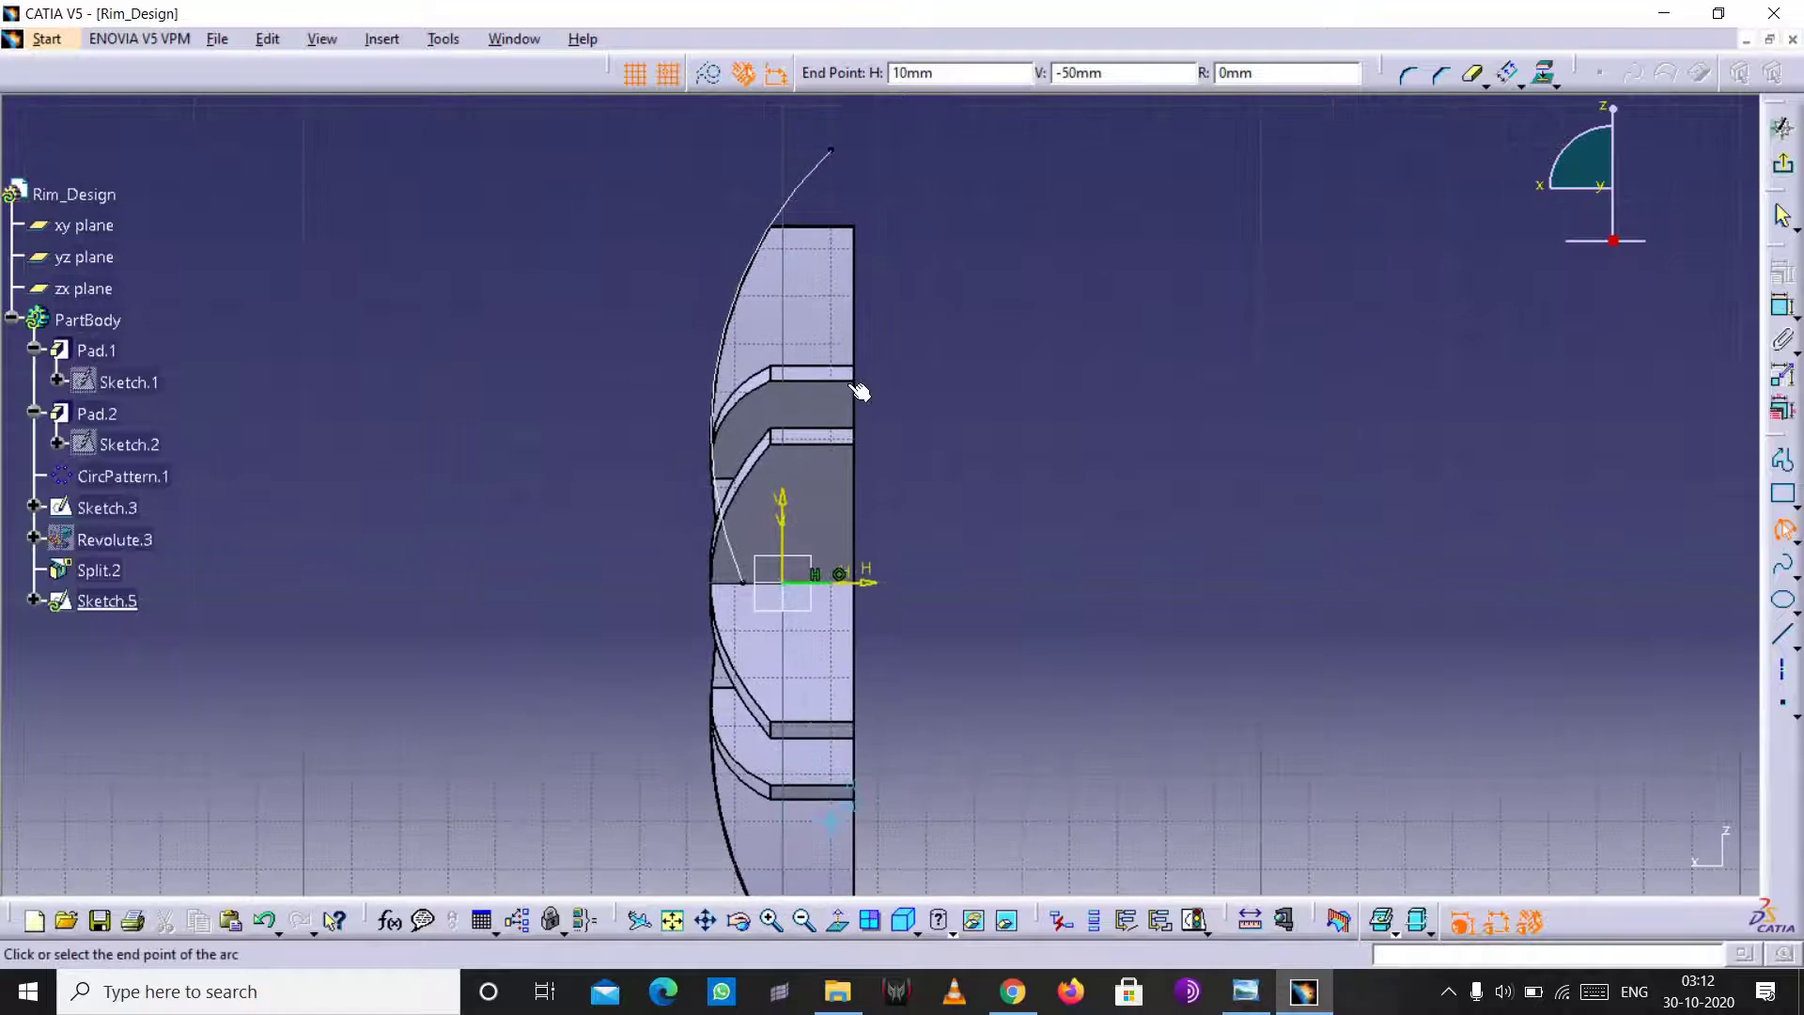
click(882, 205)
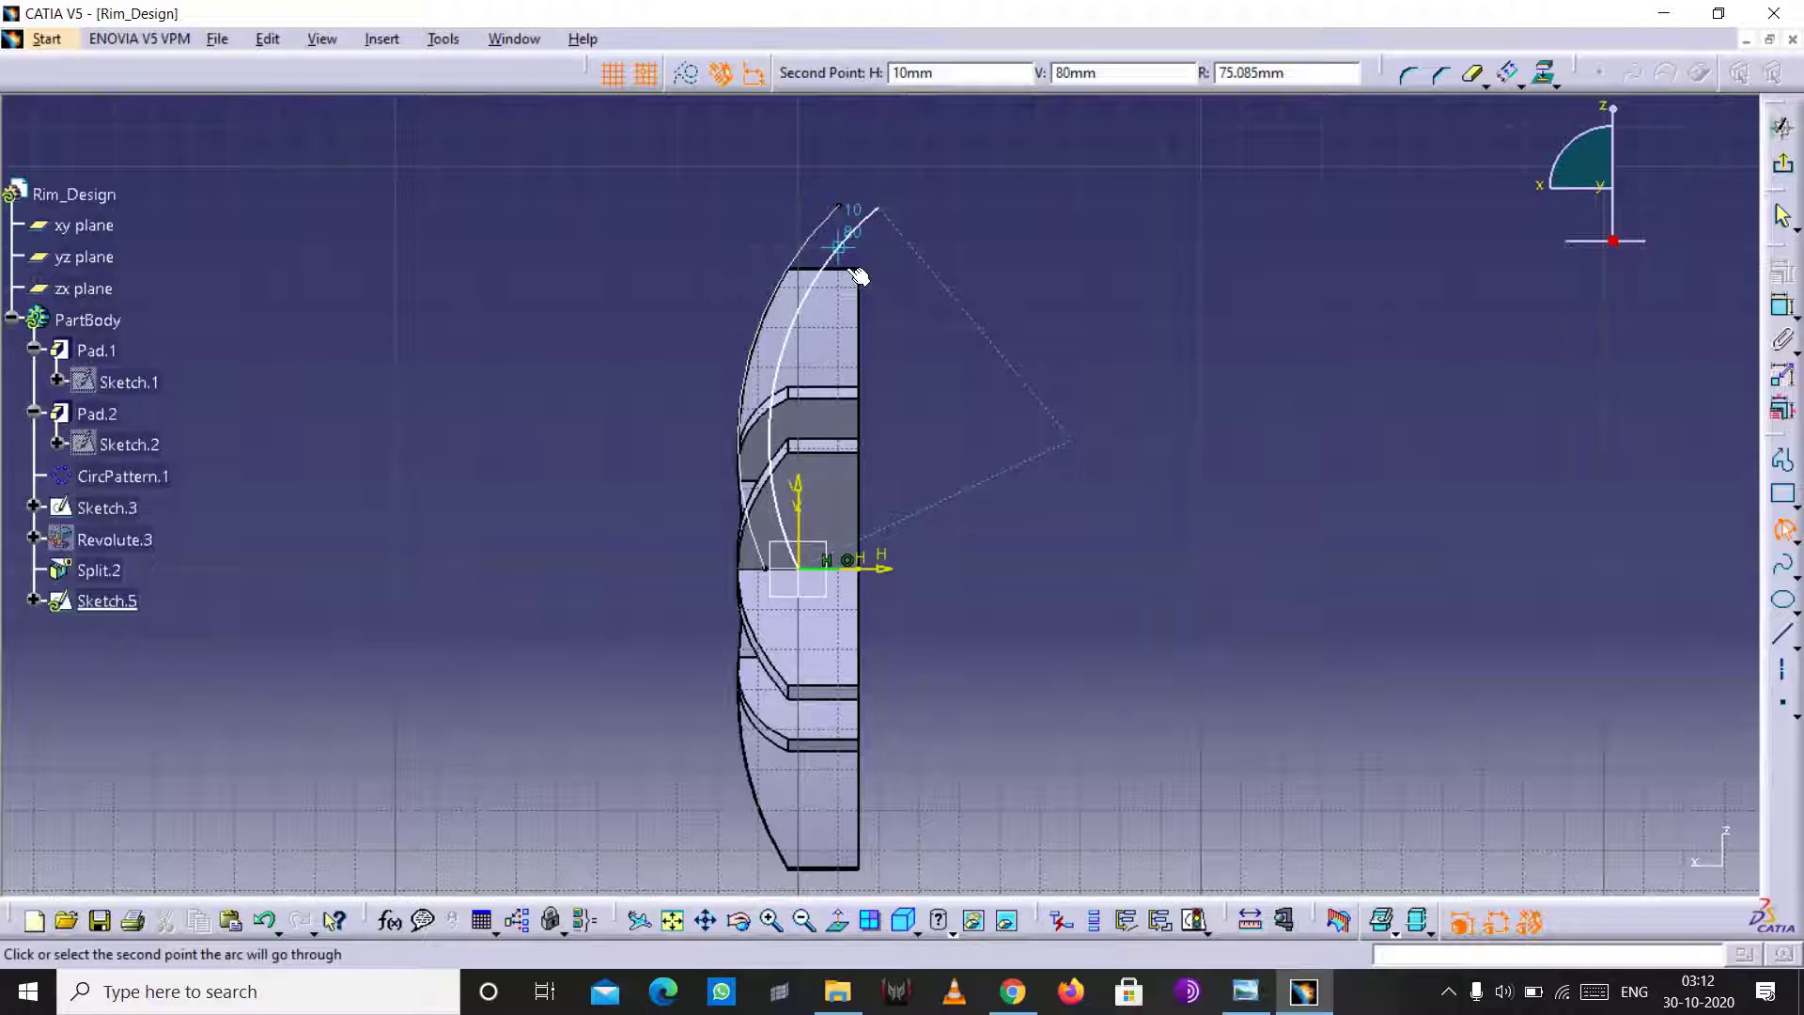
click(948, 67)
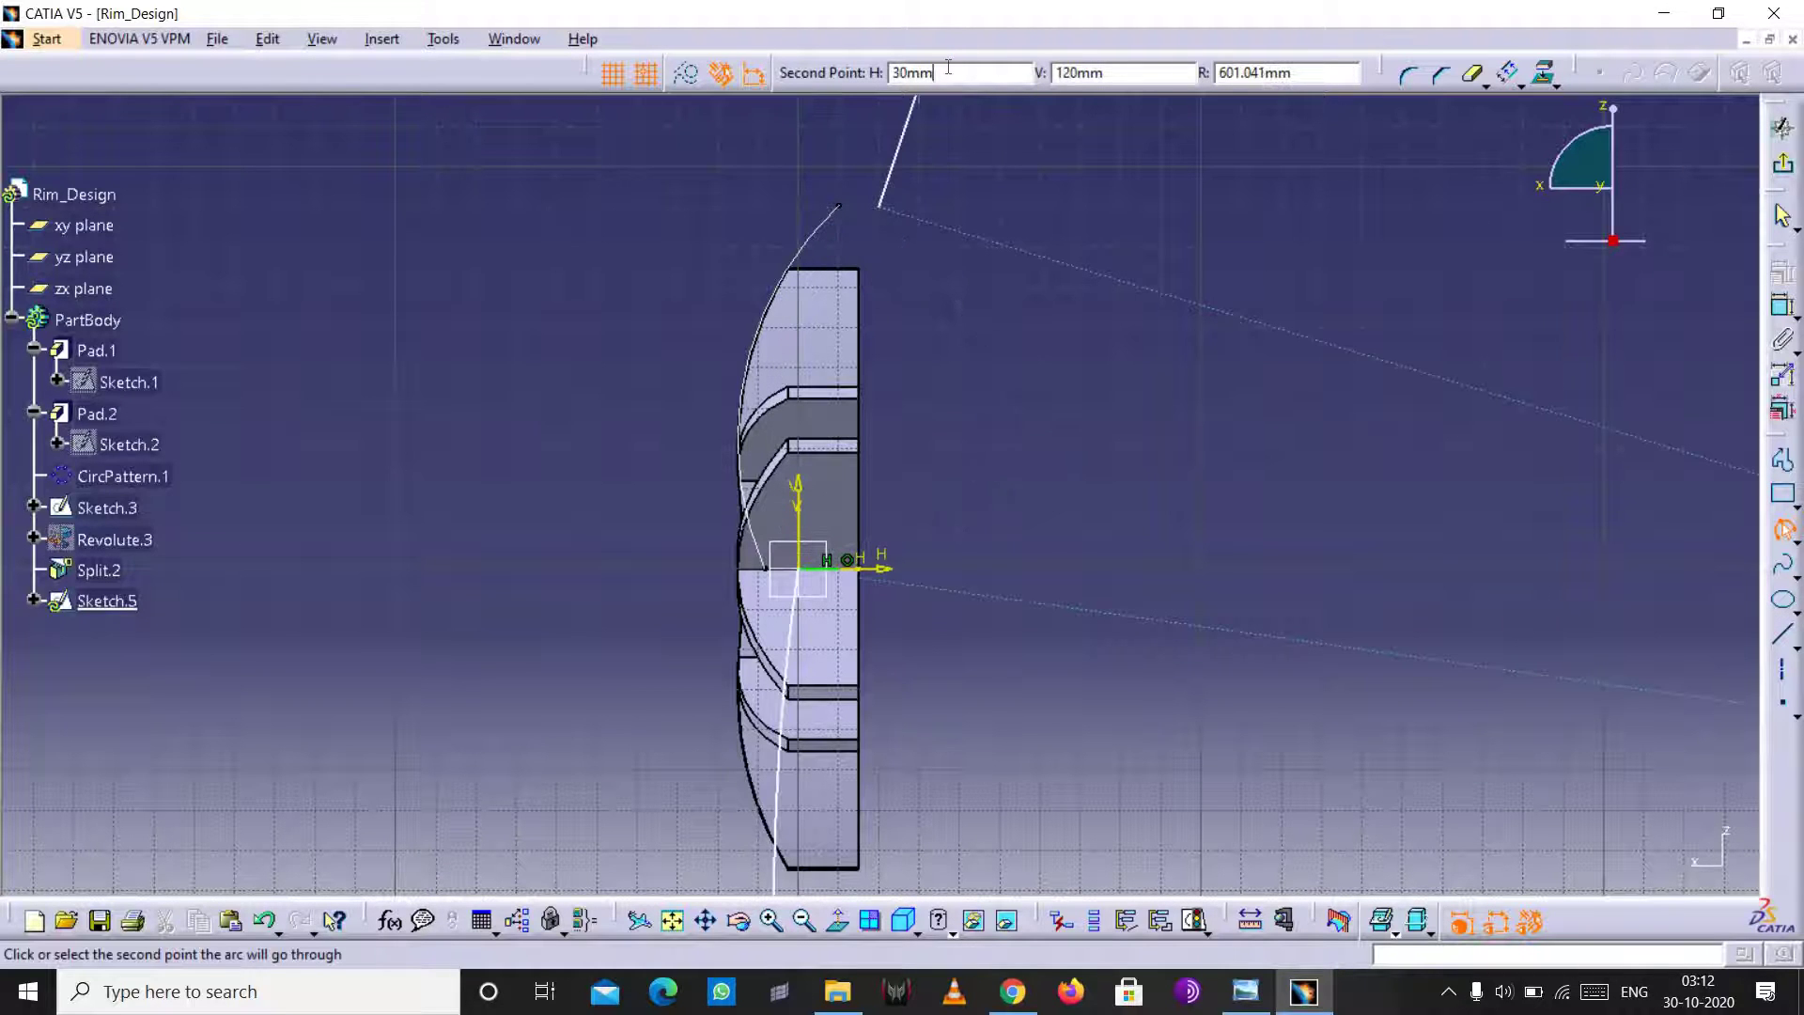
key(BackSpace)
key(BackSpace)
key(BackSpace)
key(Tab)
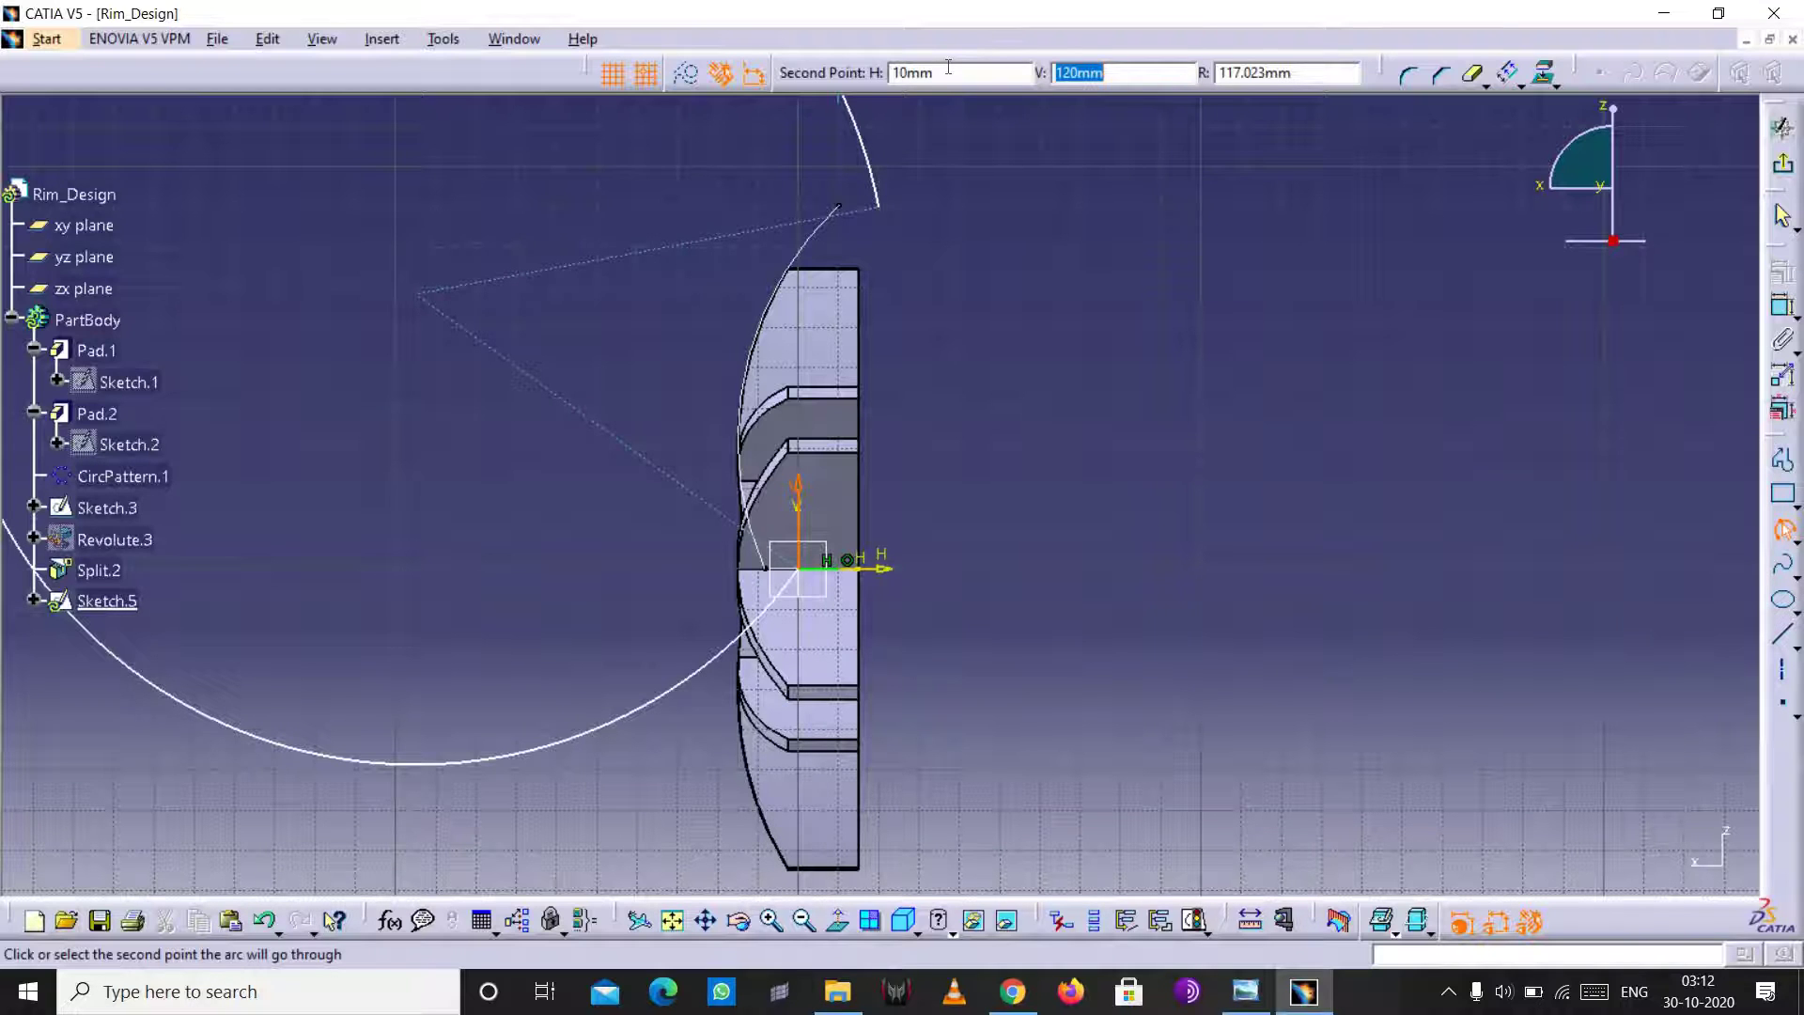
text(80)
key(Return)
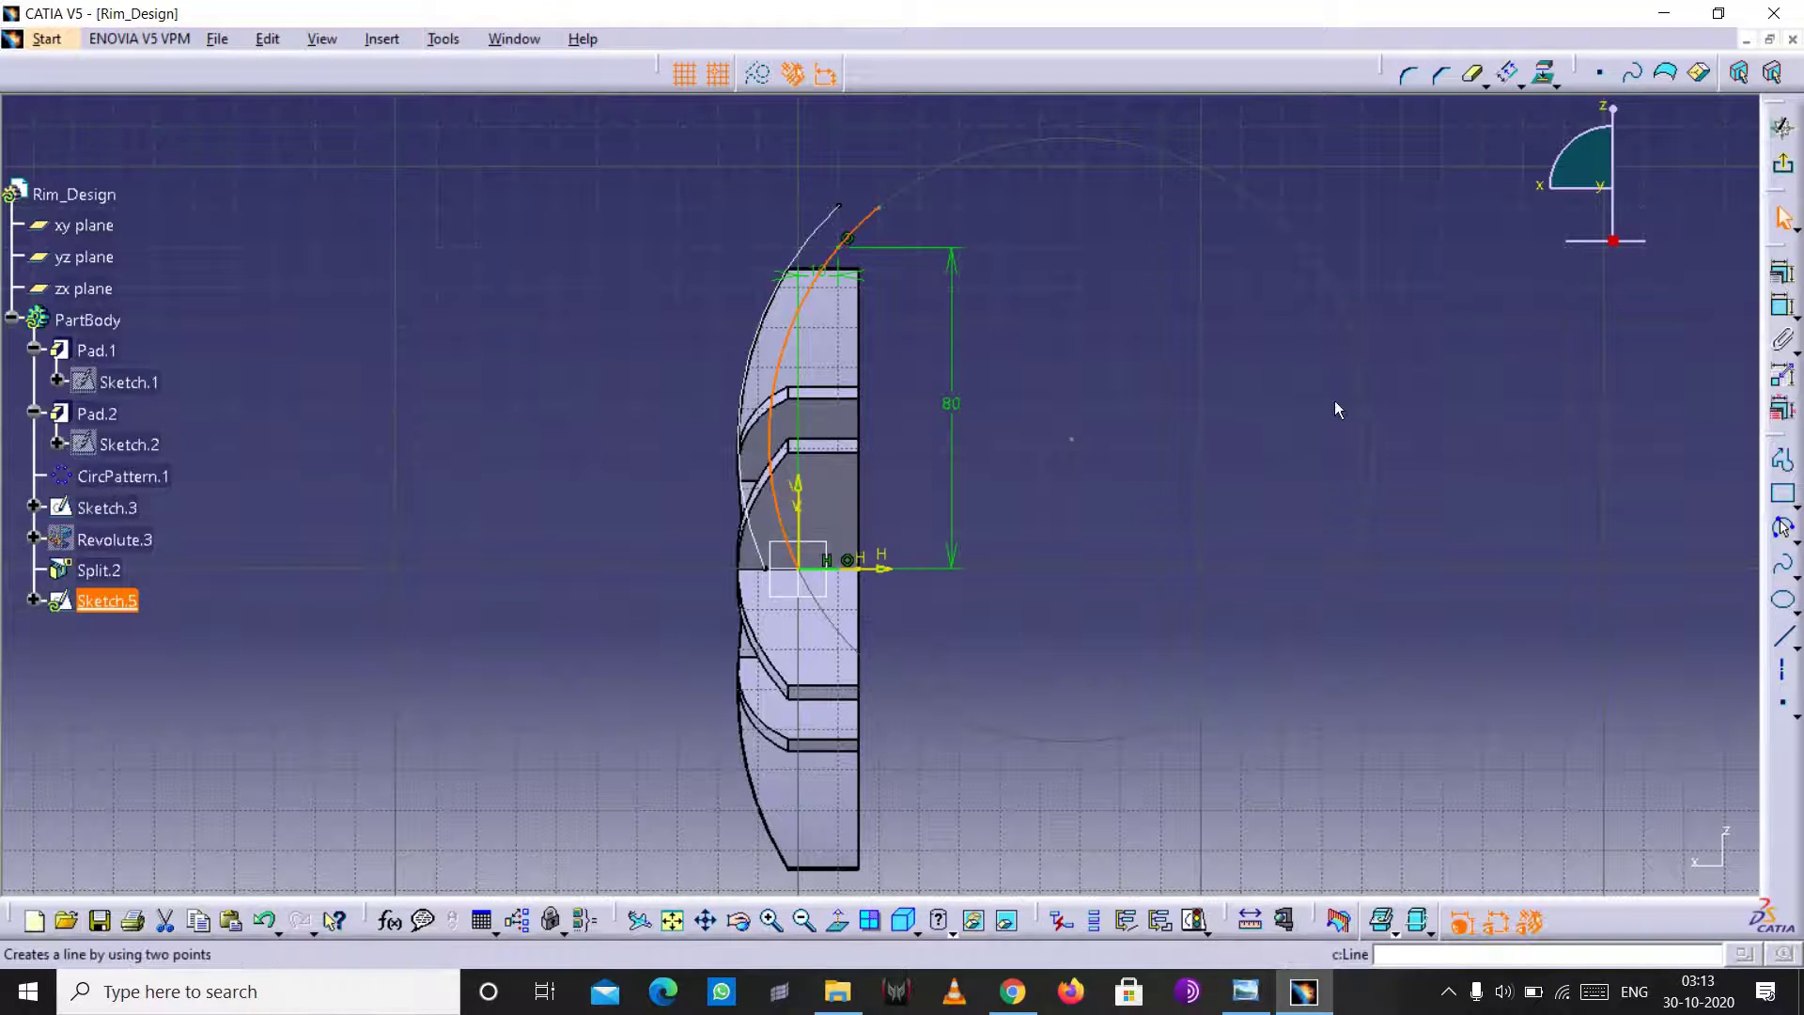
- Leave the straight line unconverted to an axis and exit the sketch
click(1147, 756)
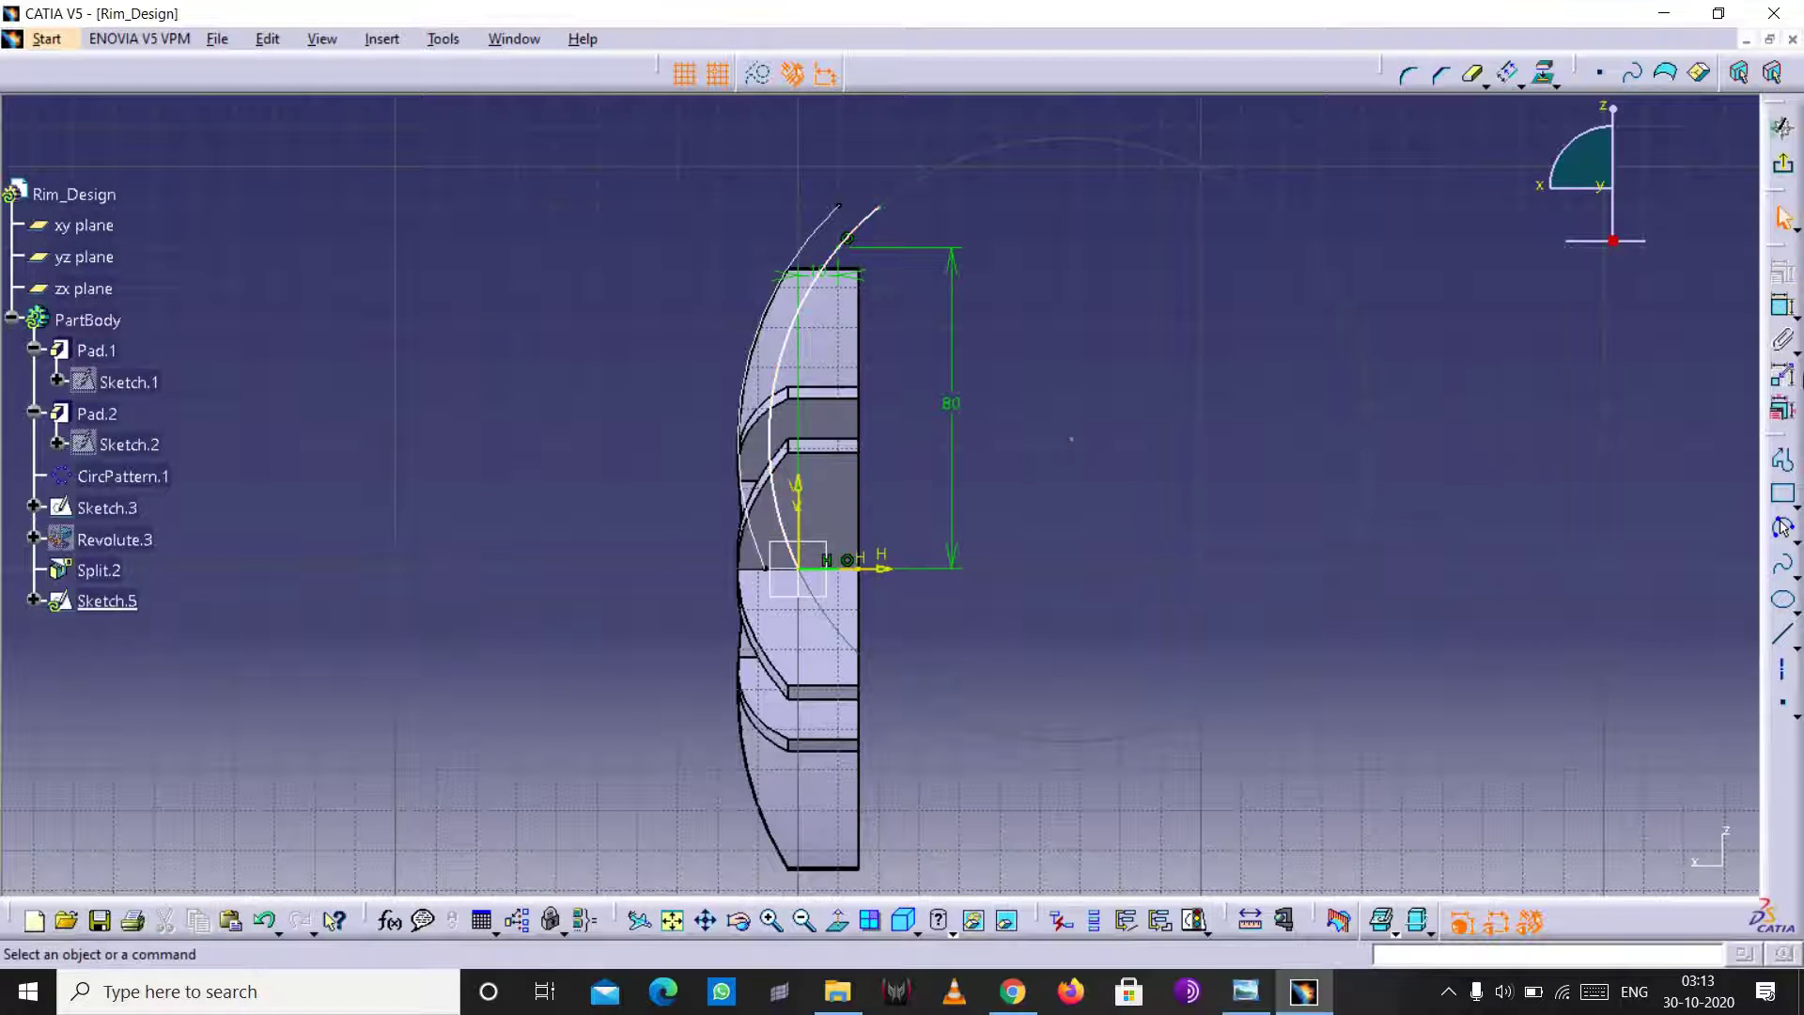
click(830, 575)
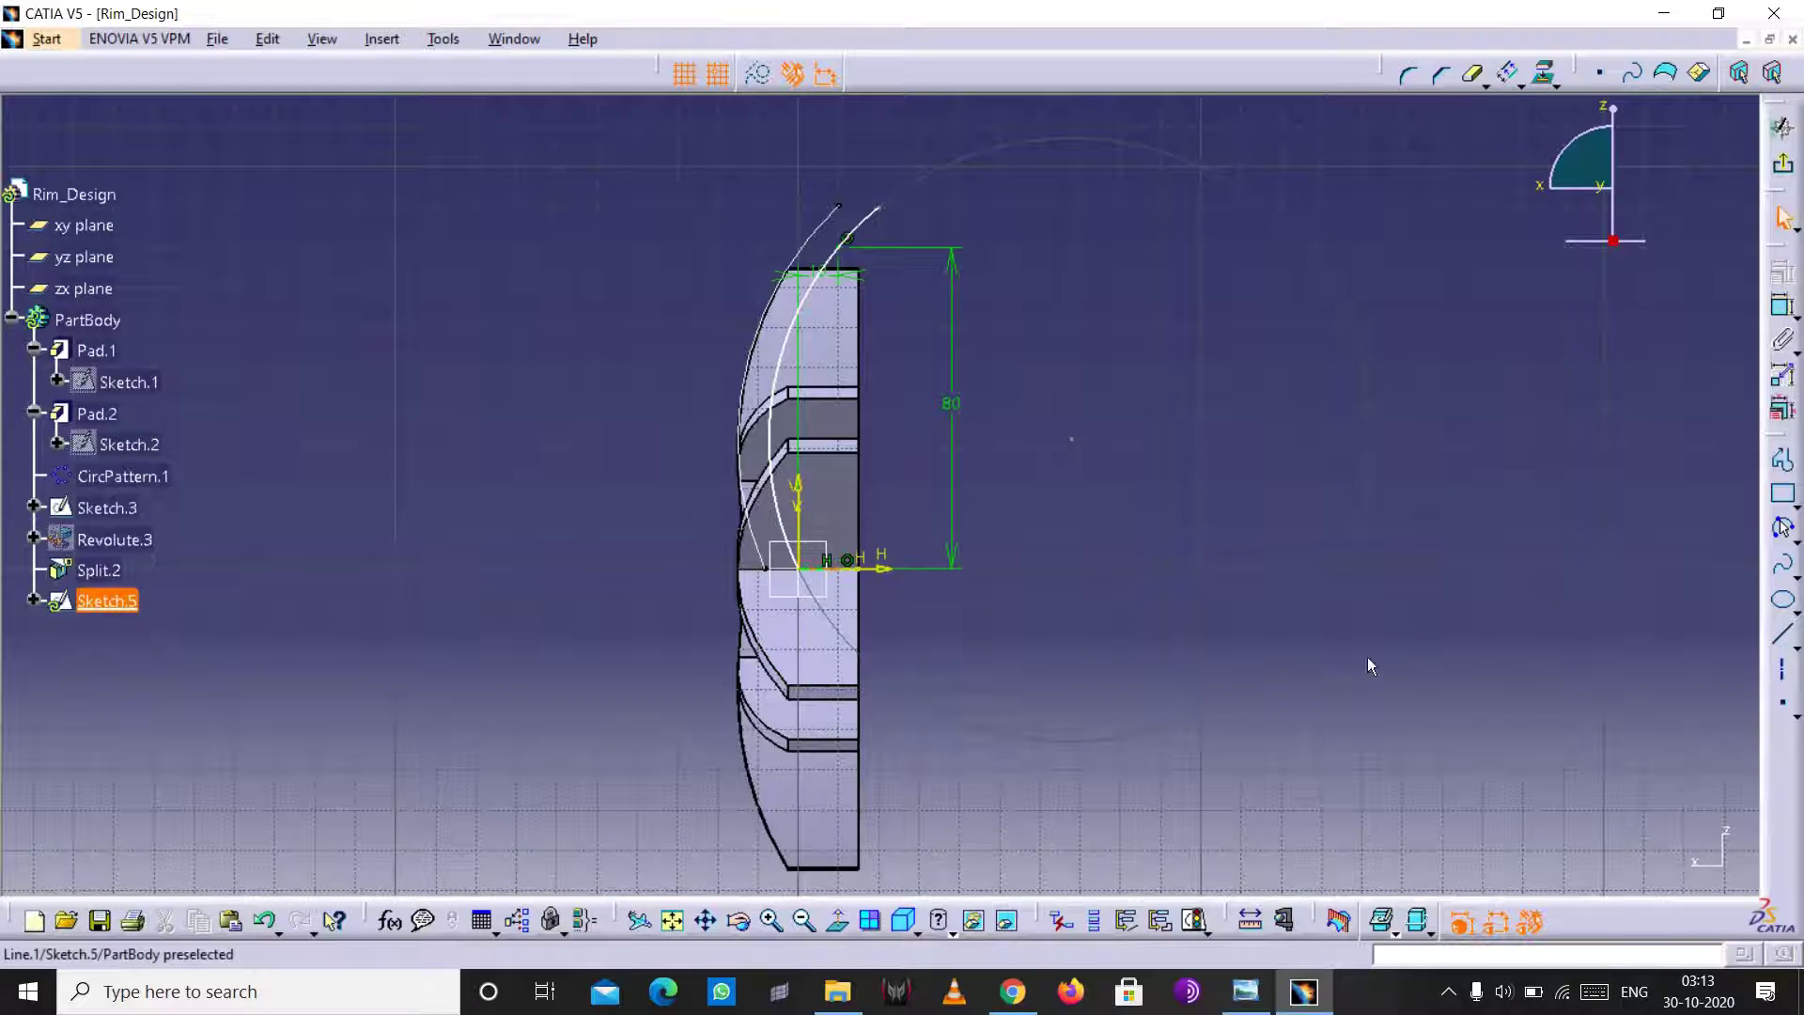
click(1788, 678)
click(1073, 552)
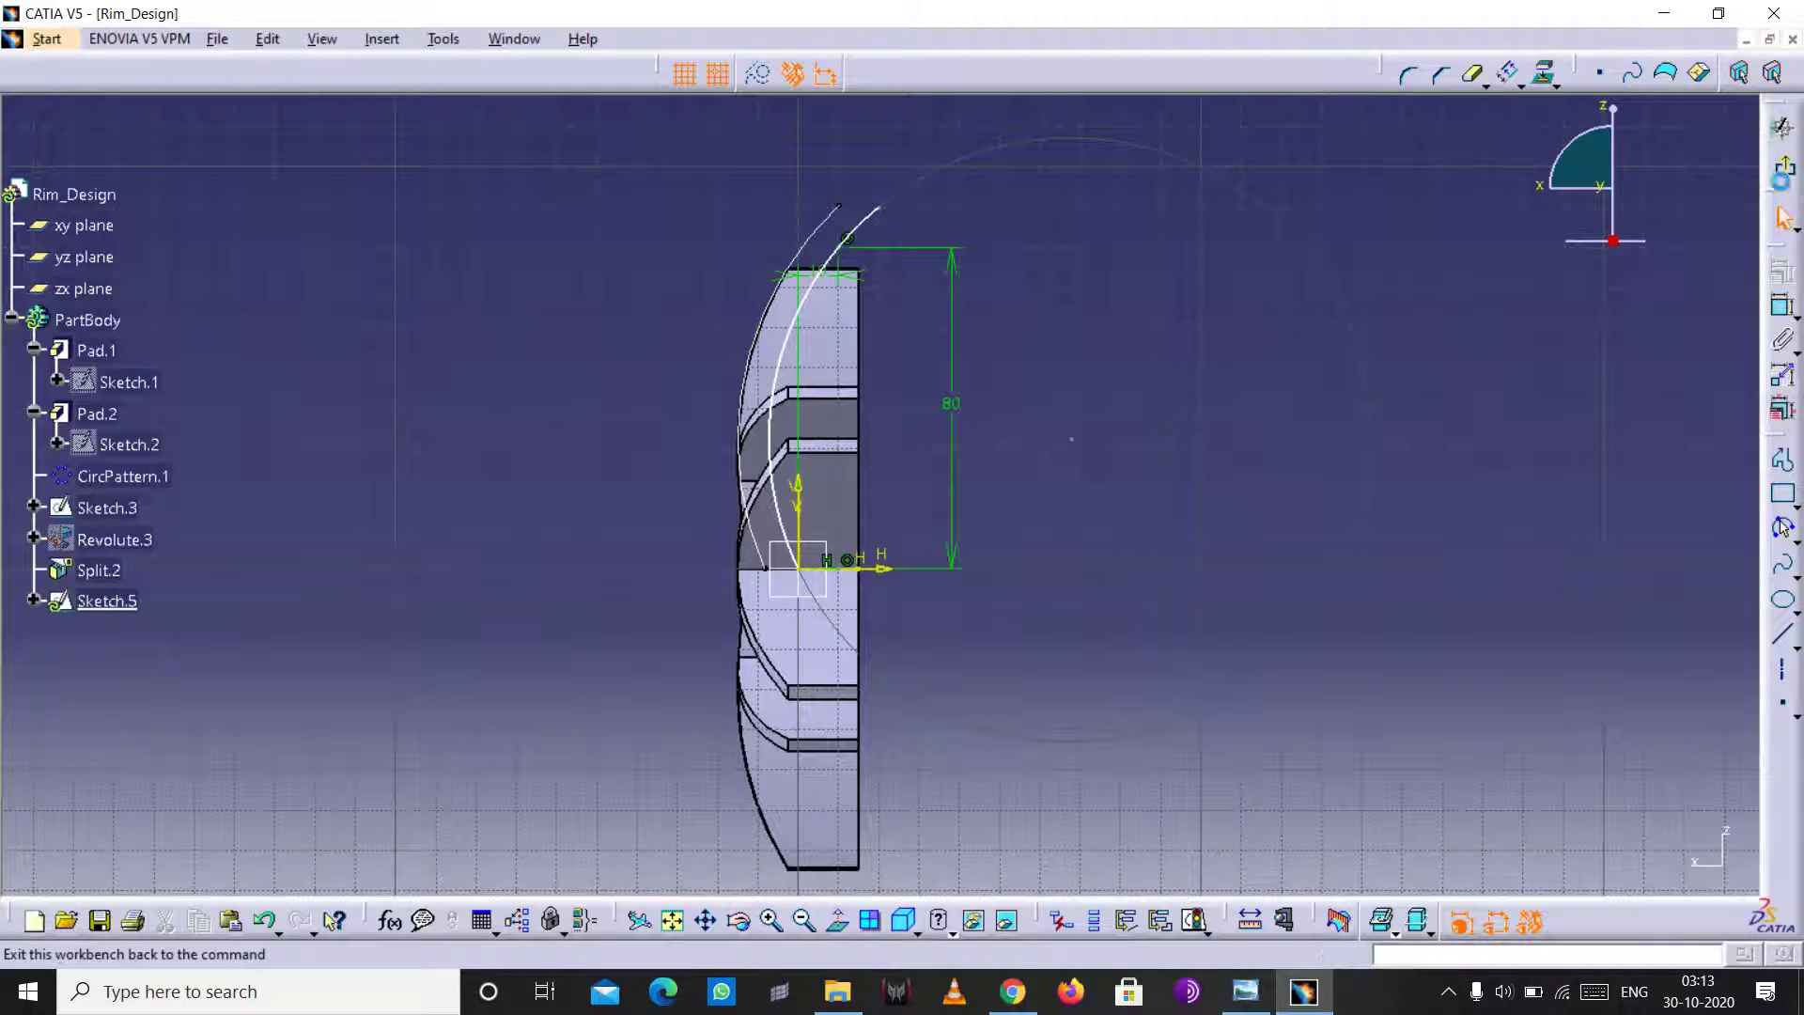
click(1782, 127)
text(c:revol)
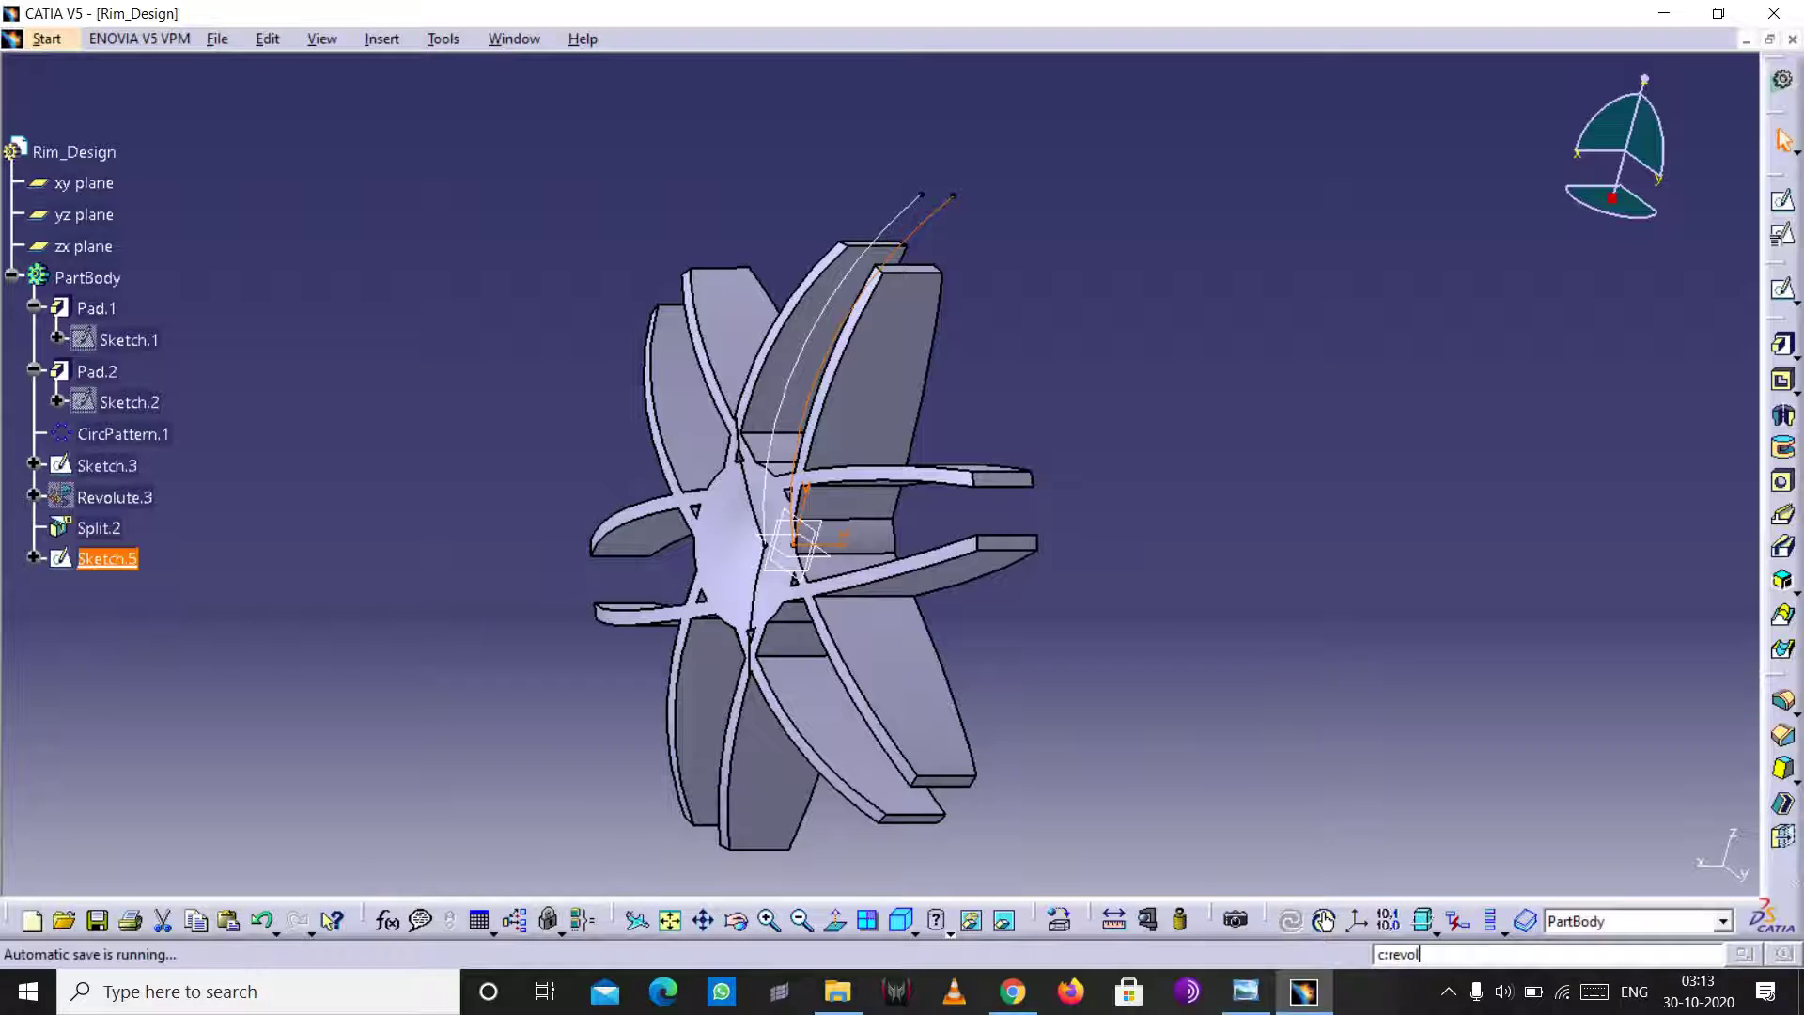
- Revolve Sketch.5 360deg into Revolute.4 and start a new Split definition
key(Return)
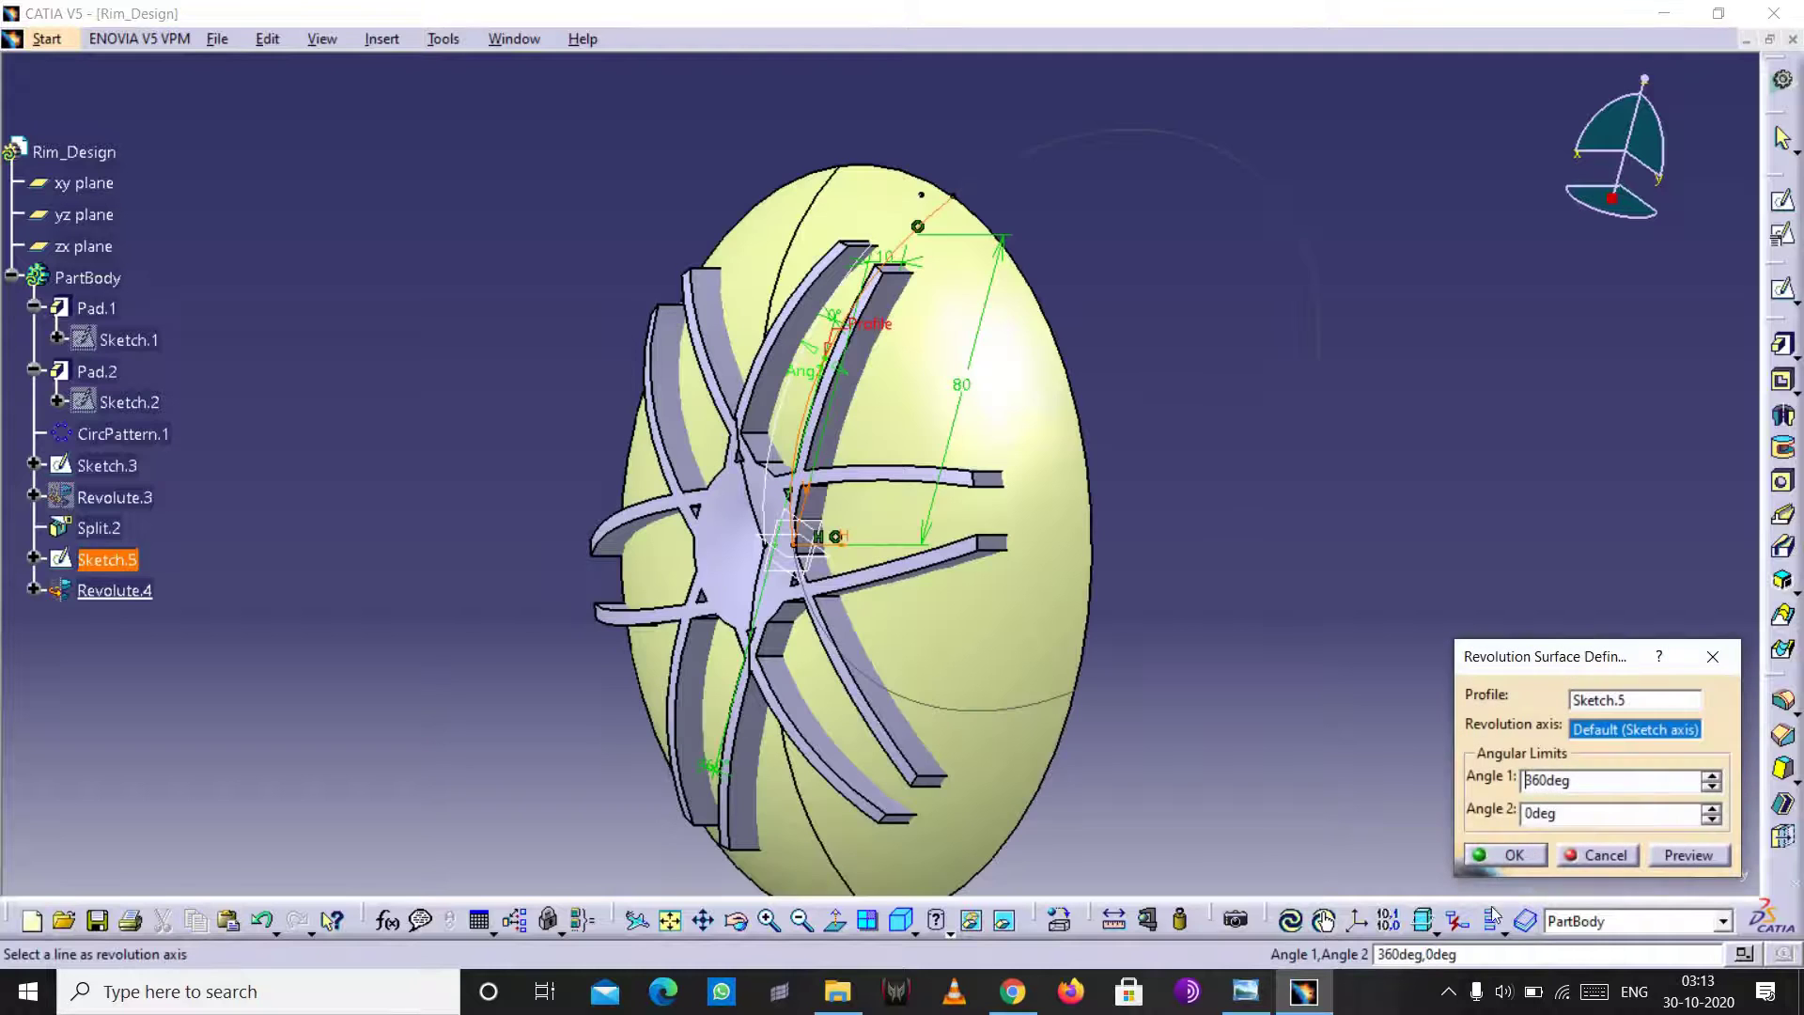
click(1498, 855)
text(c:split)
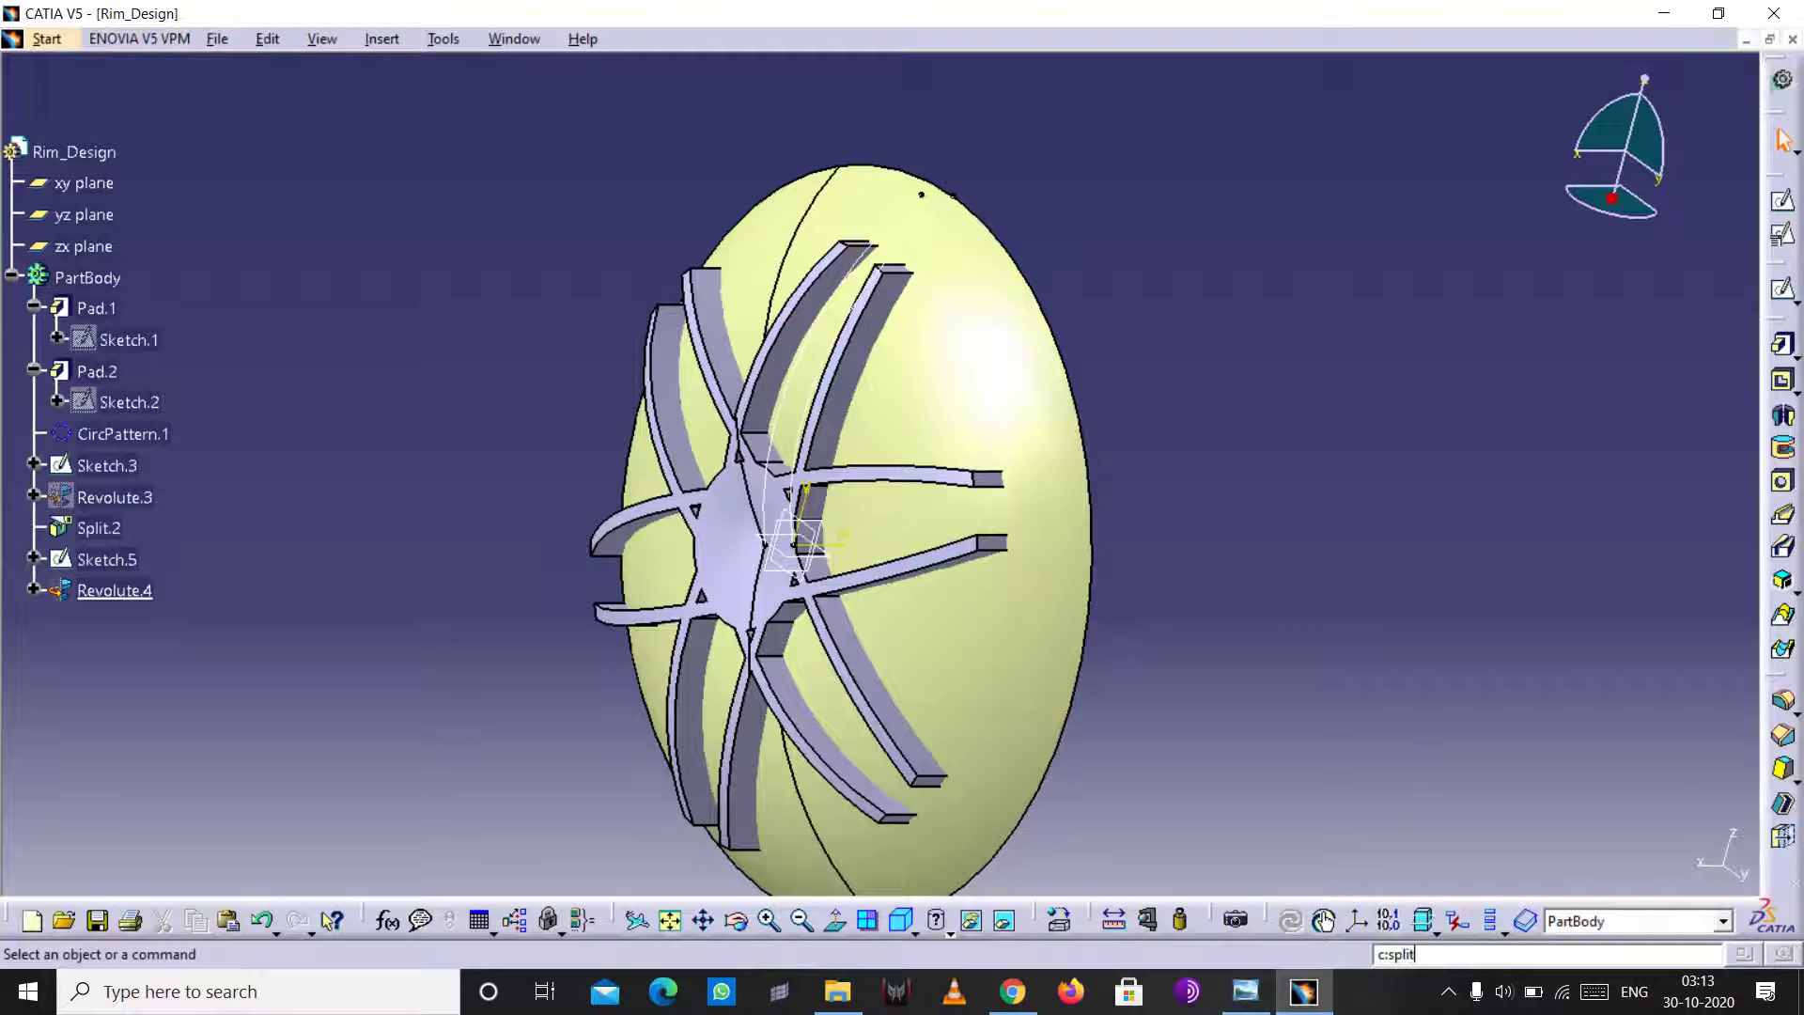
key(Return)
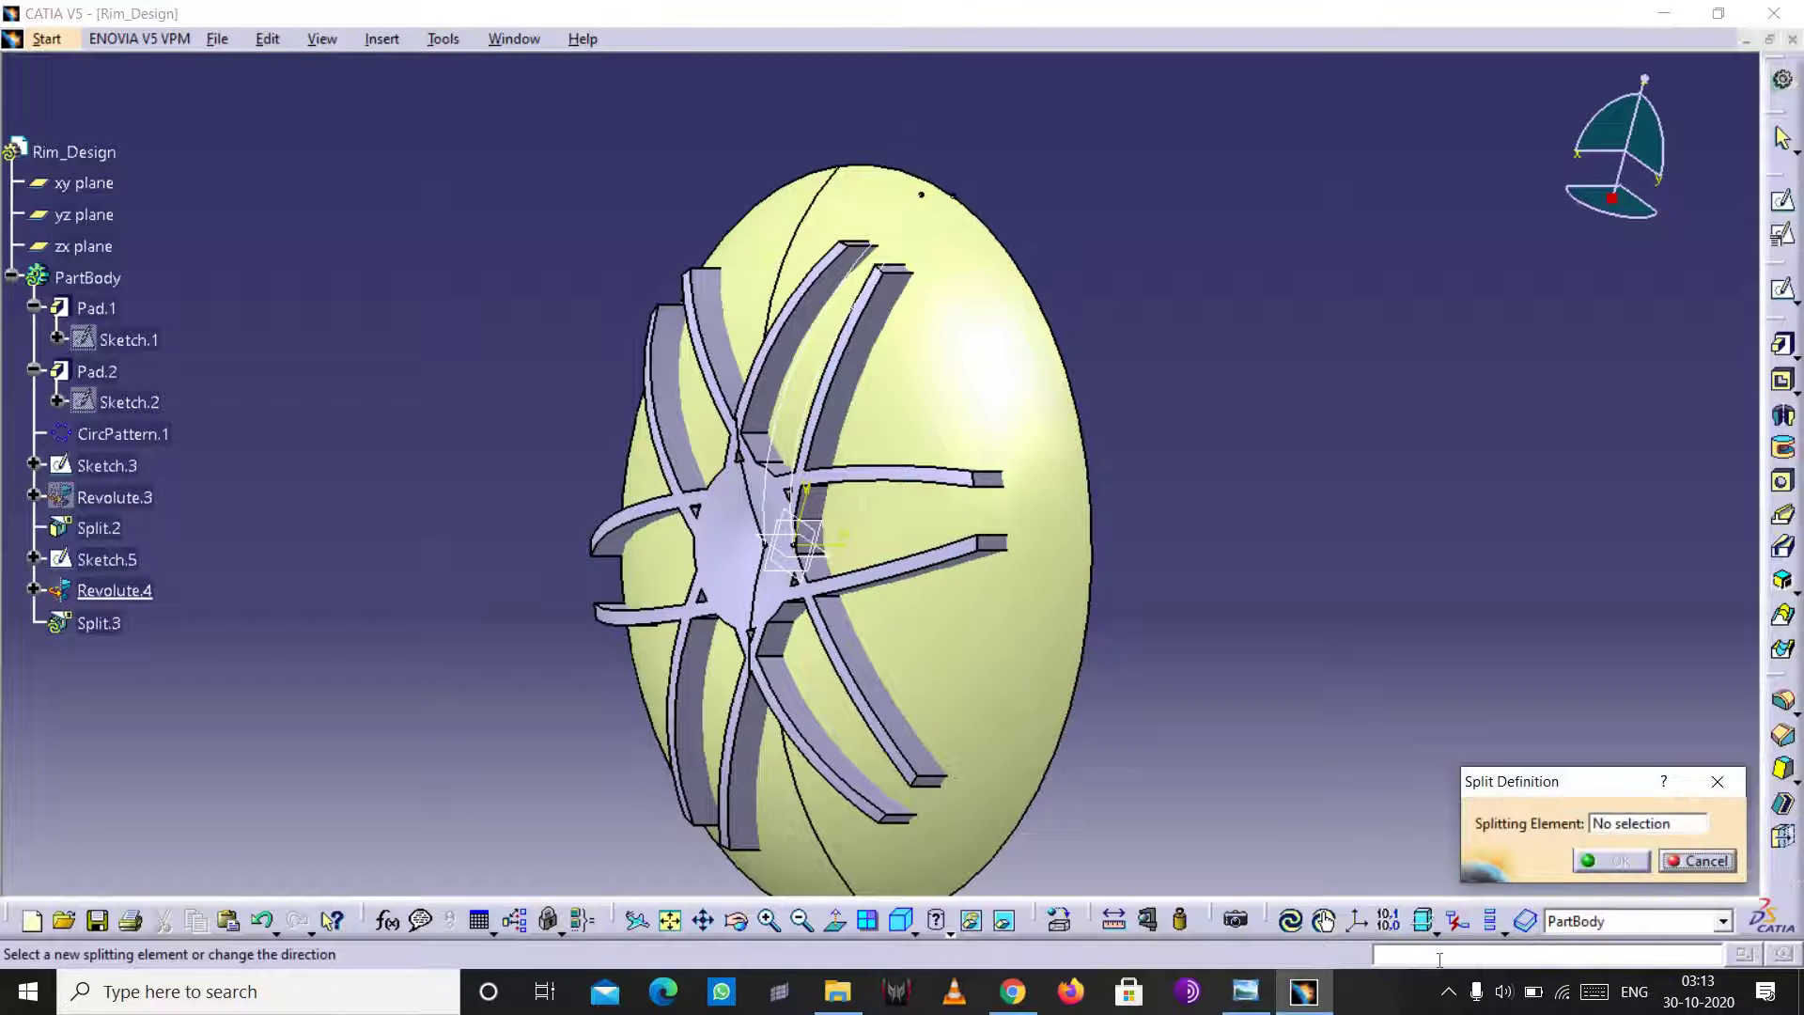
- Split the spoke pattern with Revolute.4, flipping the kept side, to create Split.3
click(802, 921)
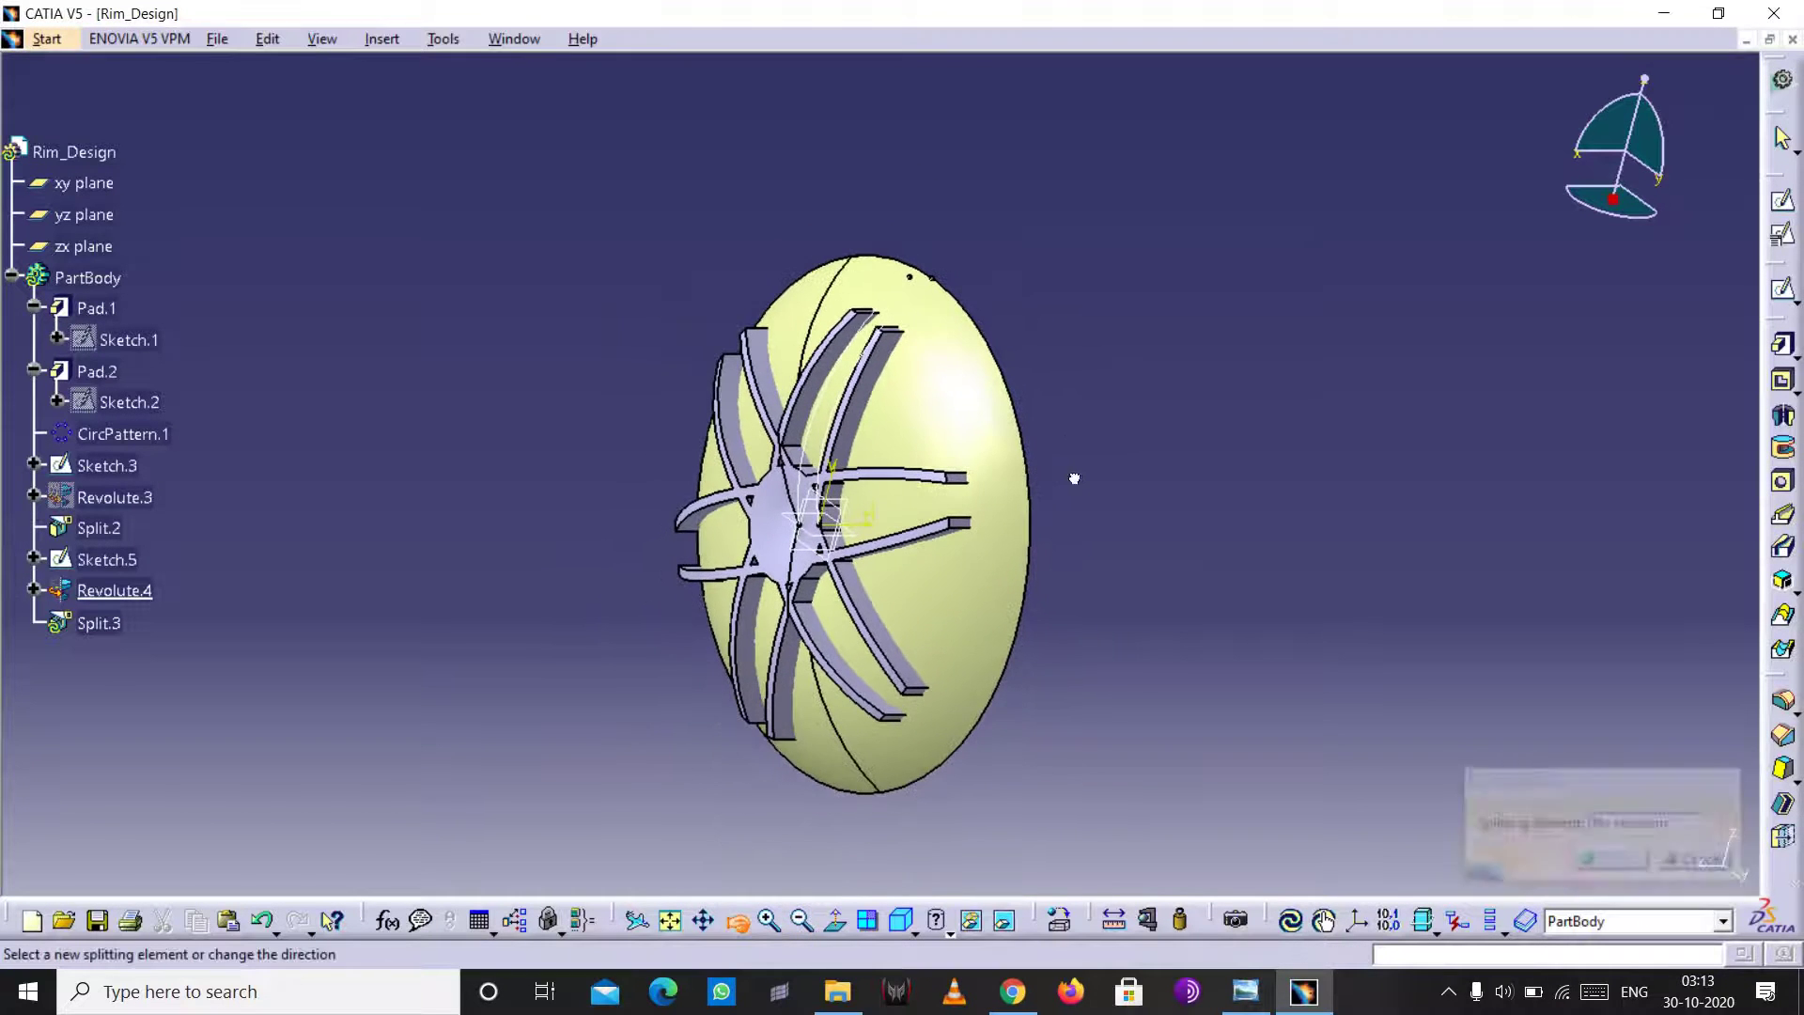
middle_drag(1074, 479, 630, 493)
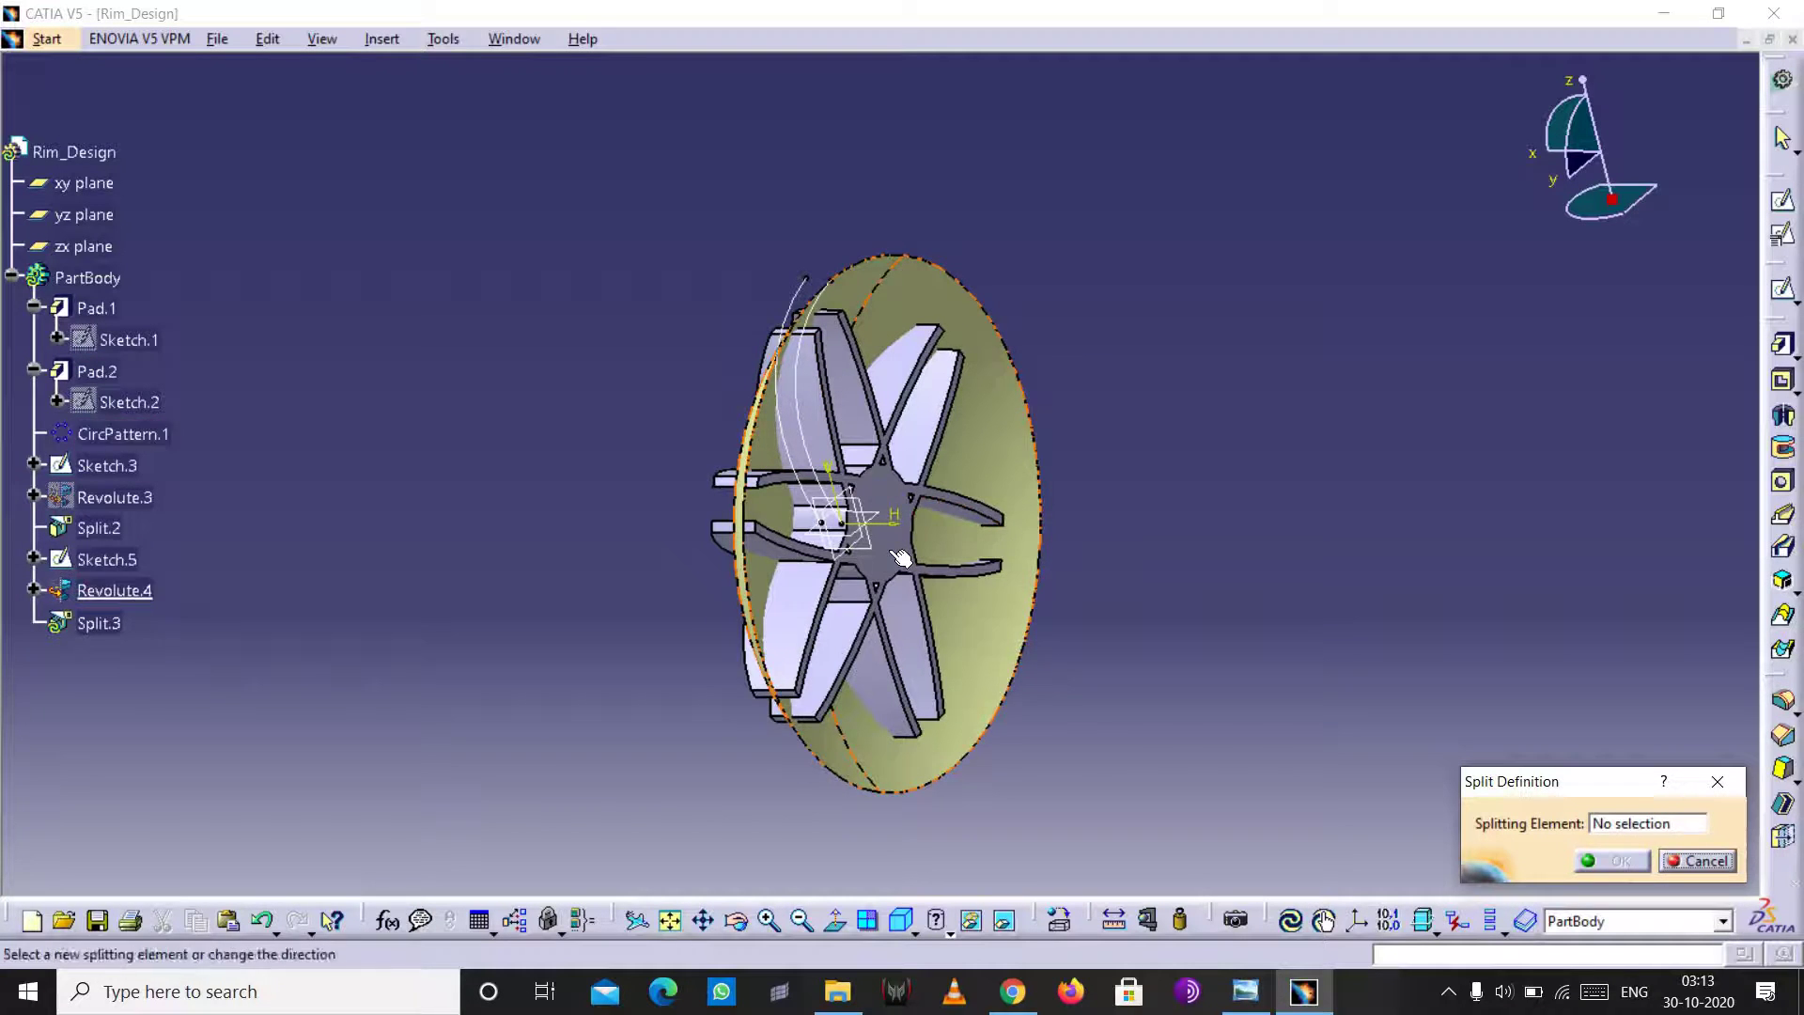
click(899, 558)
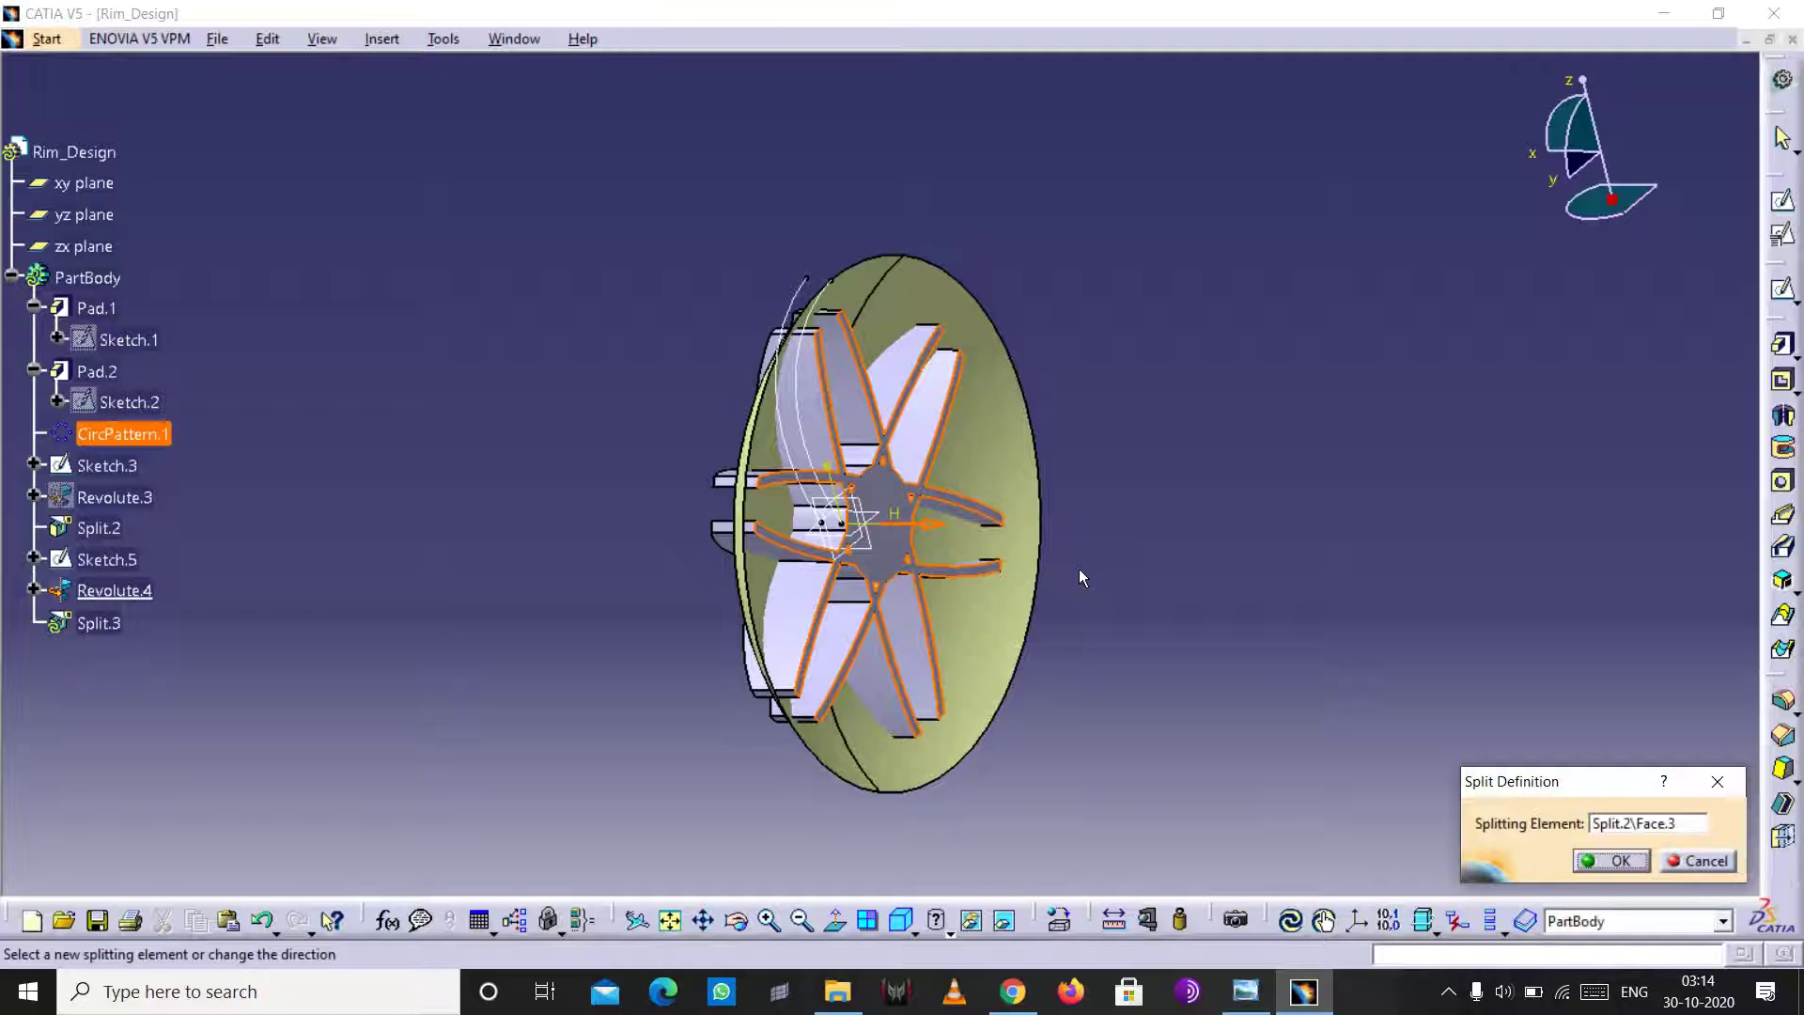
click(941, 299)
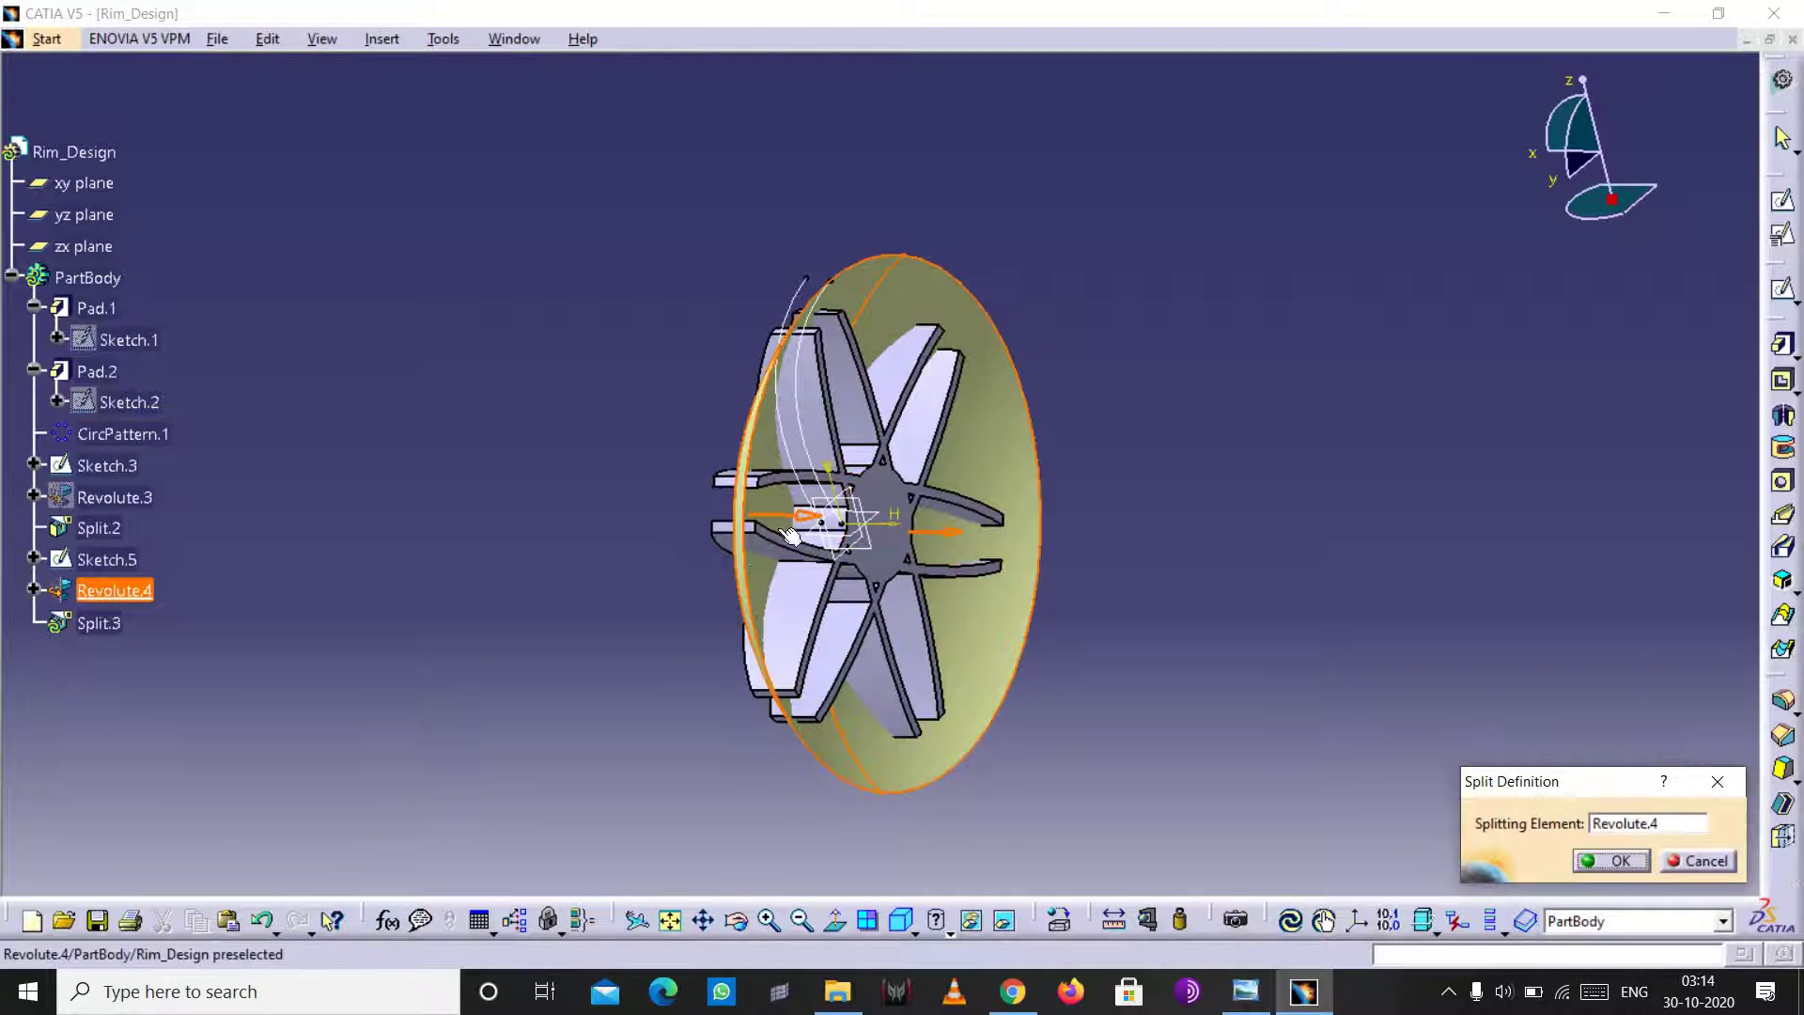
click(812, 524)
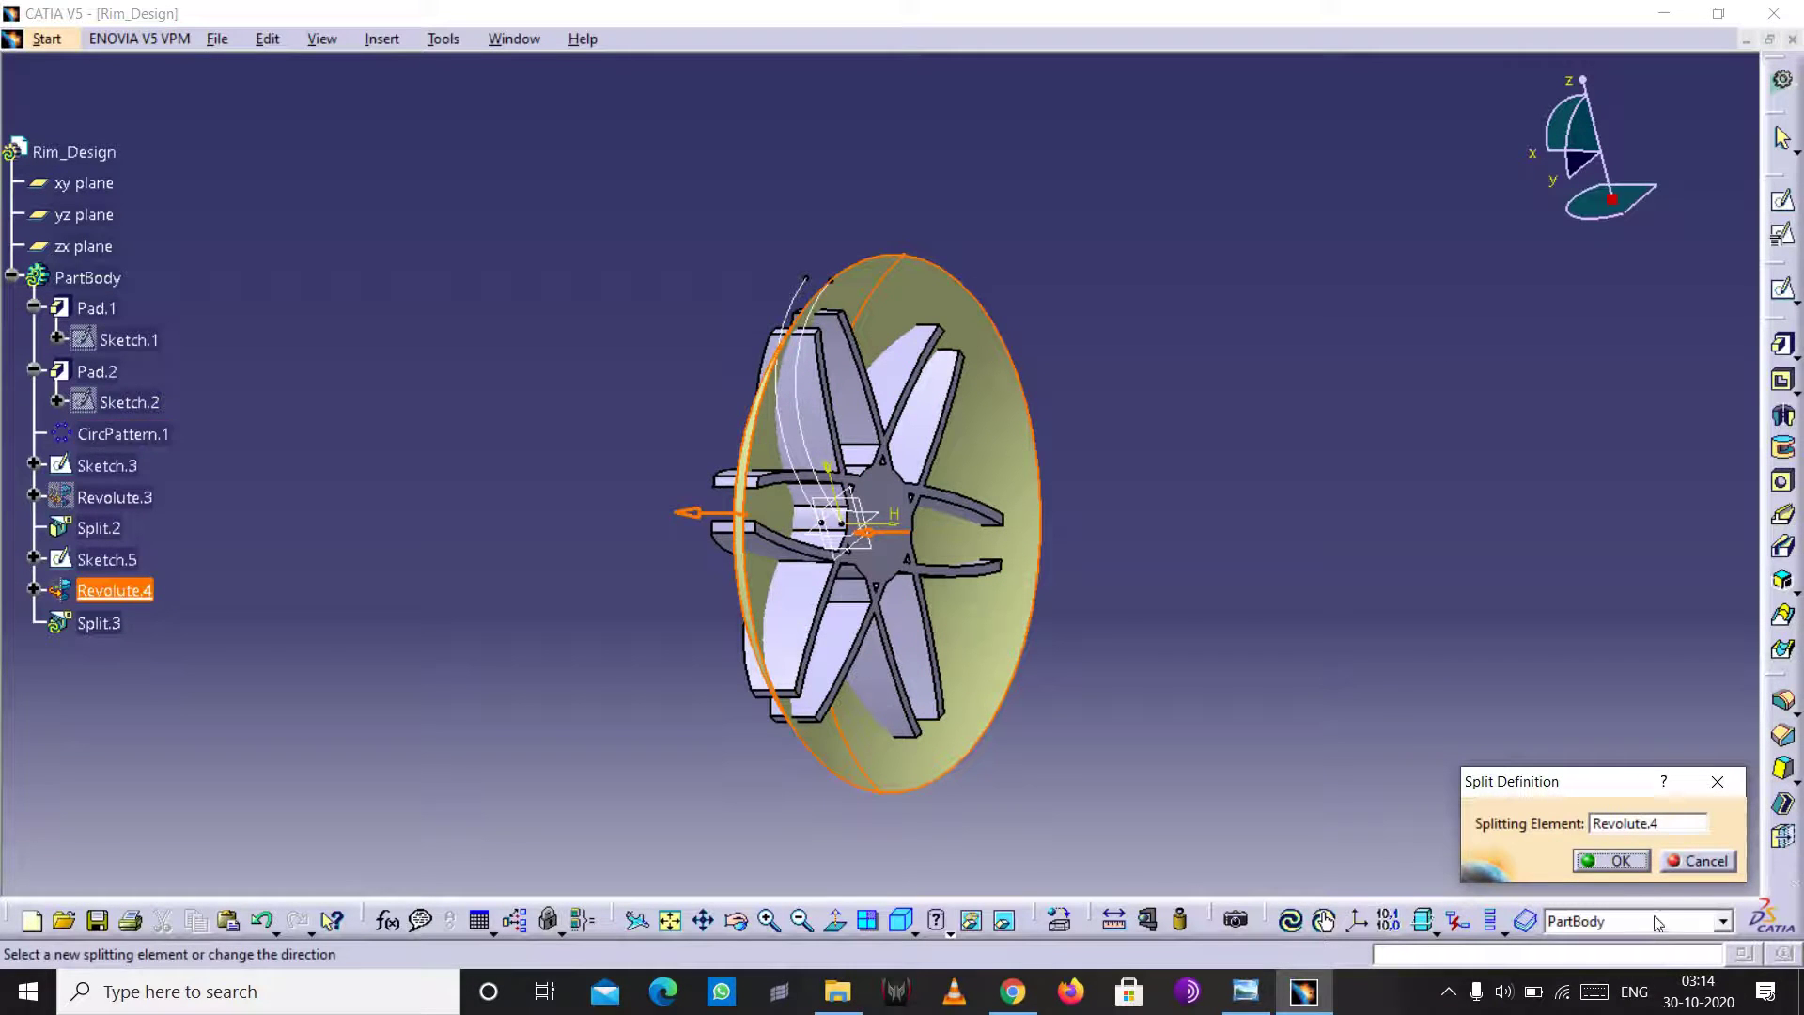
click(1616, 858)
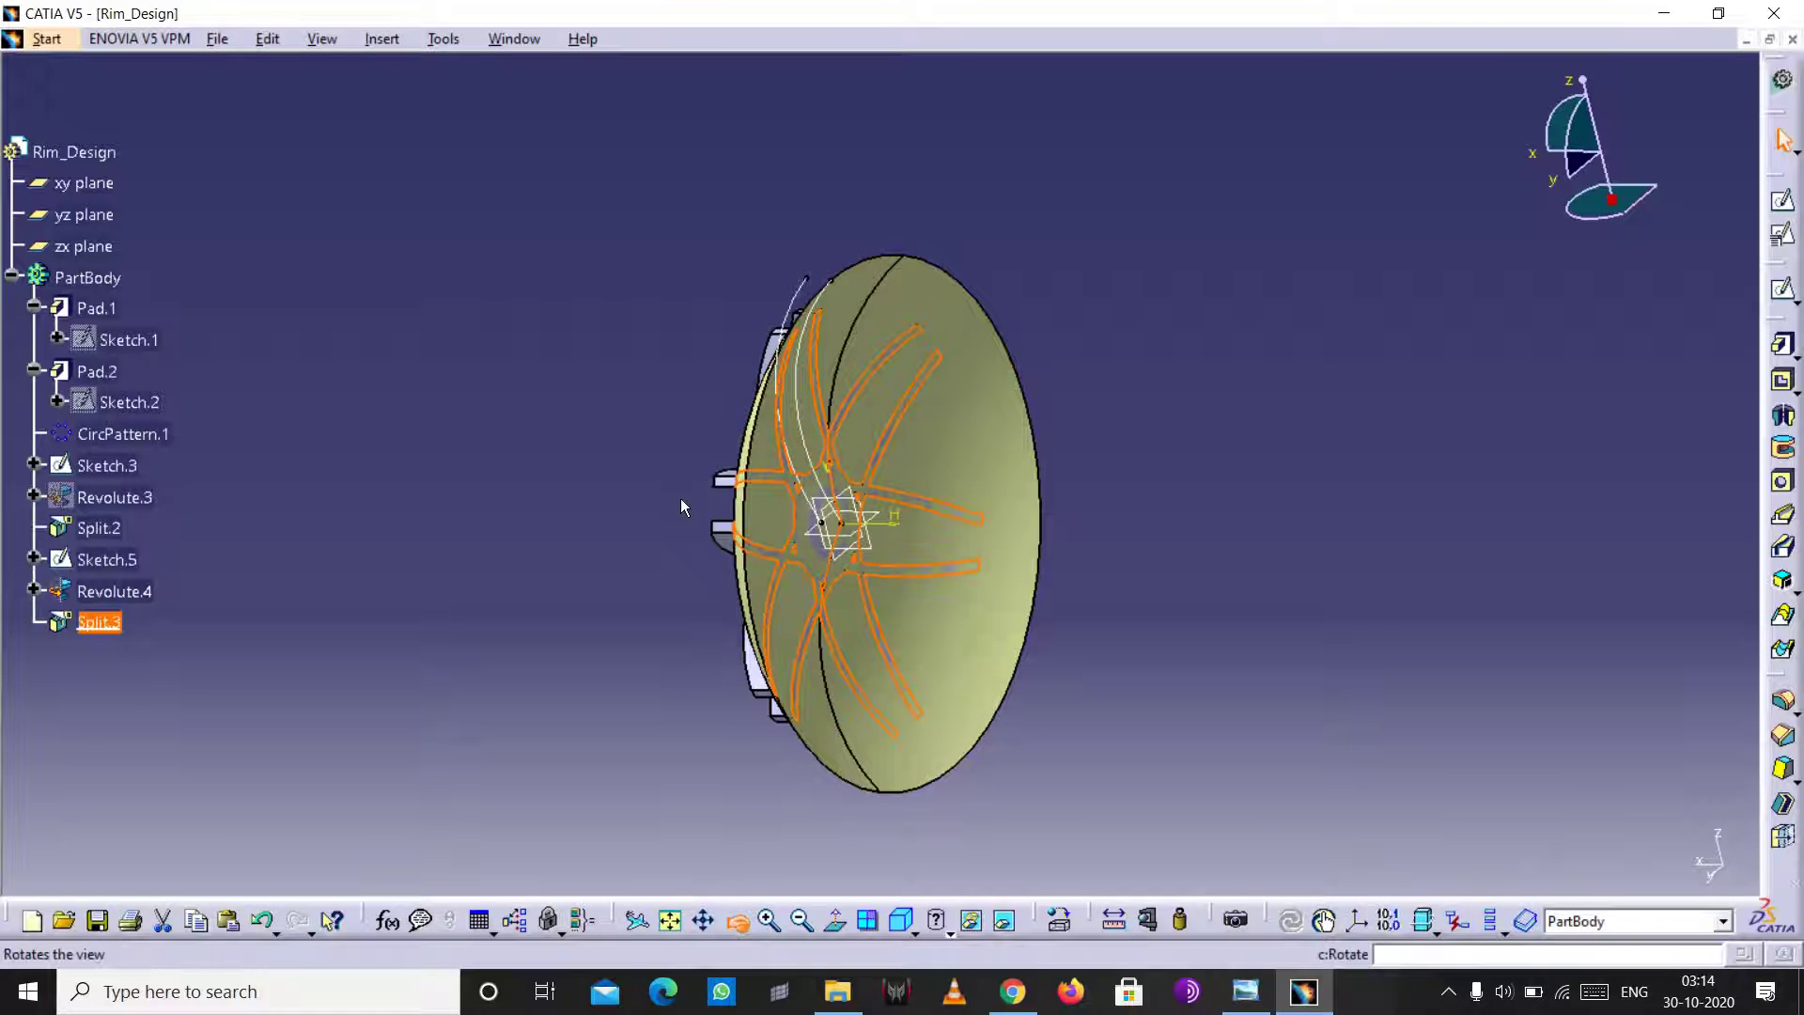
- Hide the Revolute.4 dome surface
click(737, 920)
mouse_move(1015, 526)
mouse_down()
mouse_move(693, 523)
mouse_move(463, 483)
mouse_move(1011, 532)
mouse_move(1236, 520)
mouse_move(958, 285)
mouse_move(990, 567)
mouse_move(1170, 588)
mouse_move(978, 460)
mouse_up()
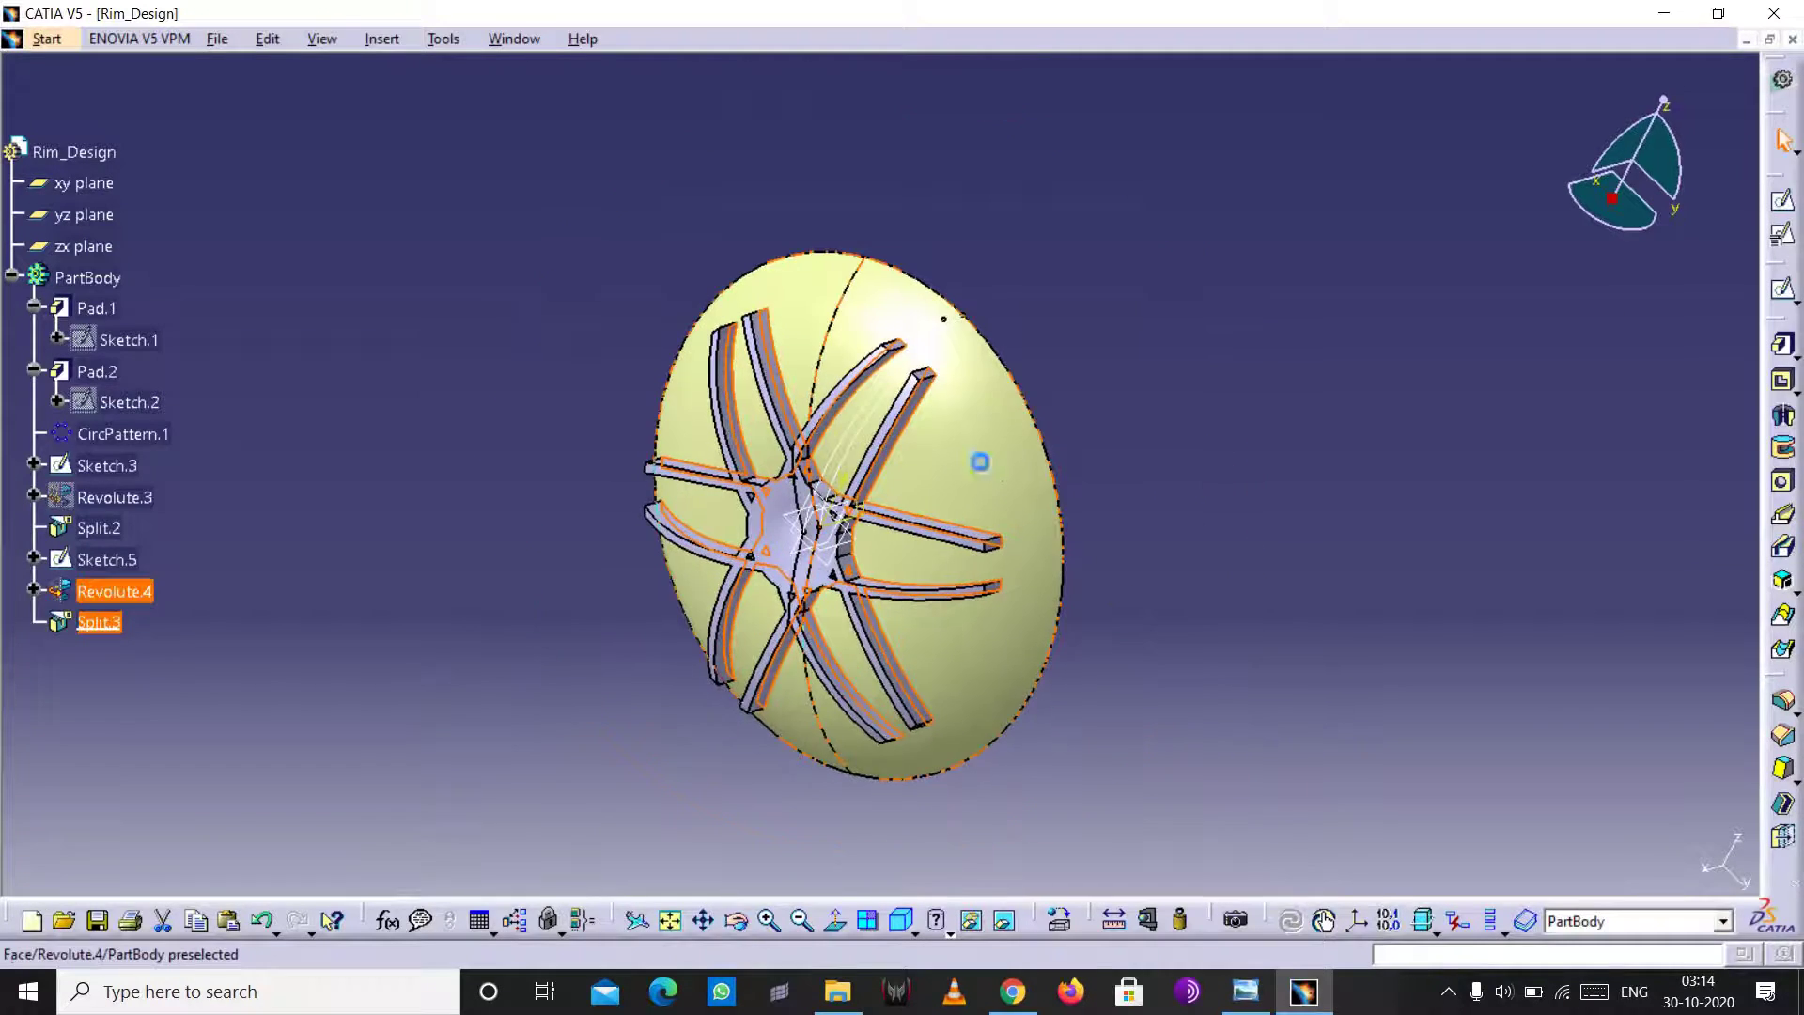
right_click(981, 462)
click(1057, 537)
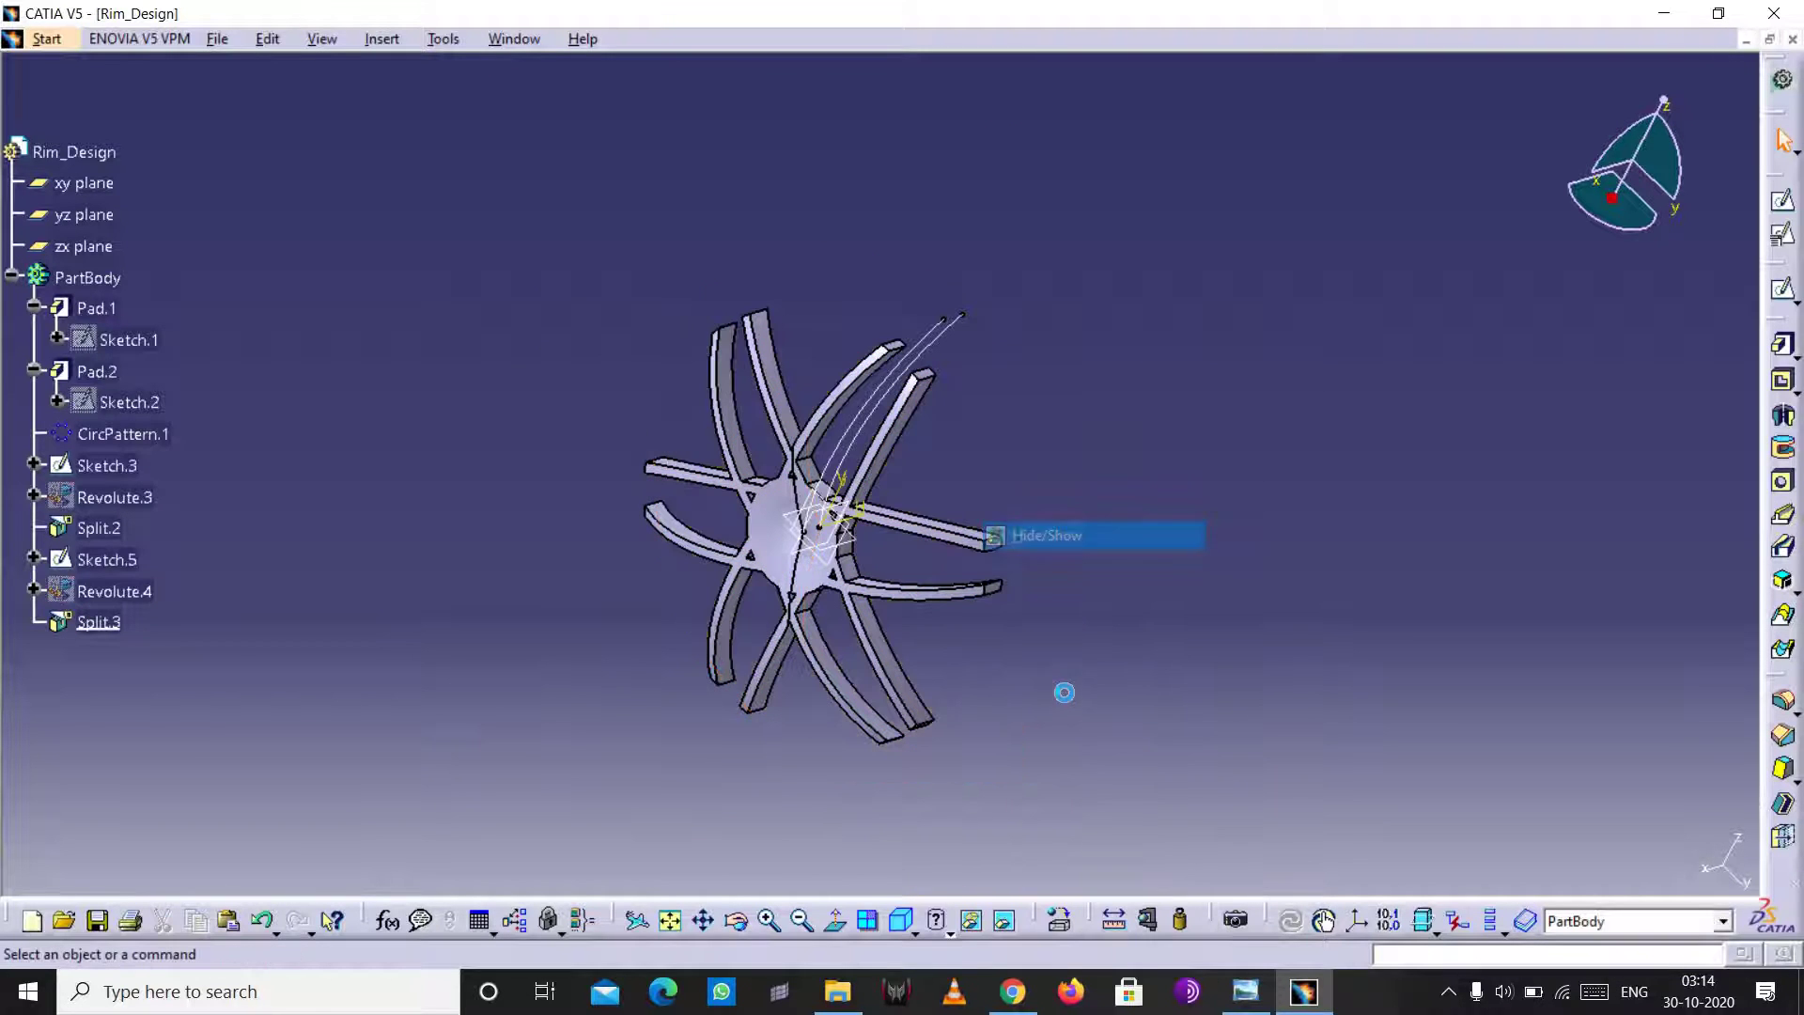
- Turn the spokes to face the viewer and set the display to shading without edges
click(737, 922)
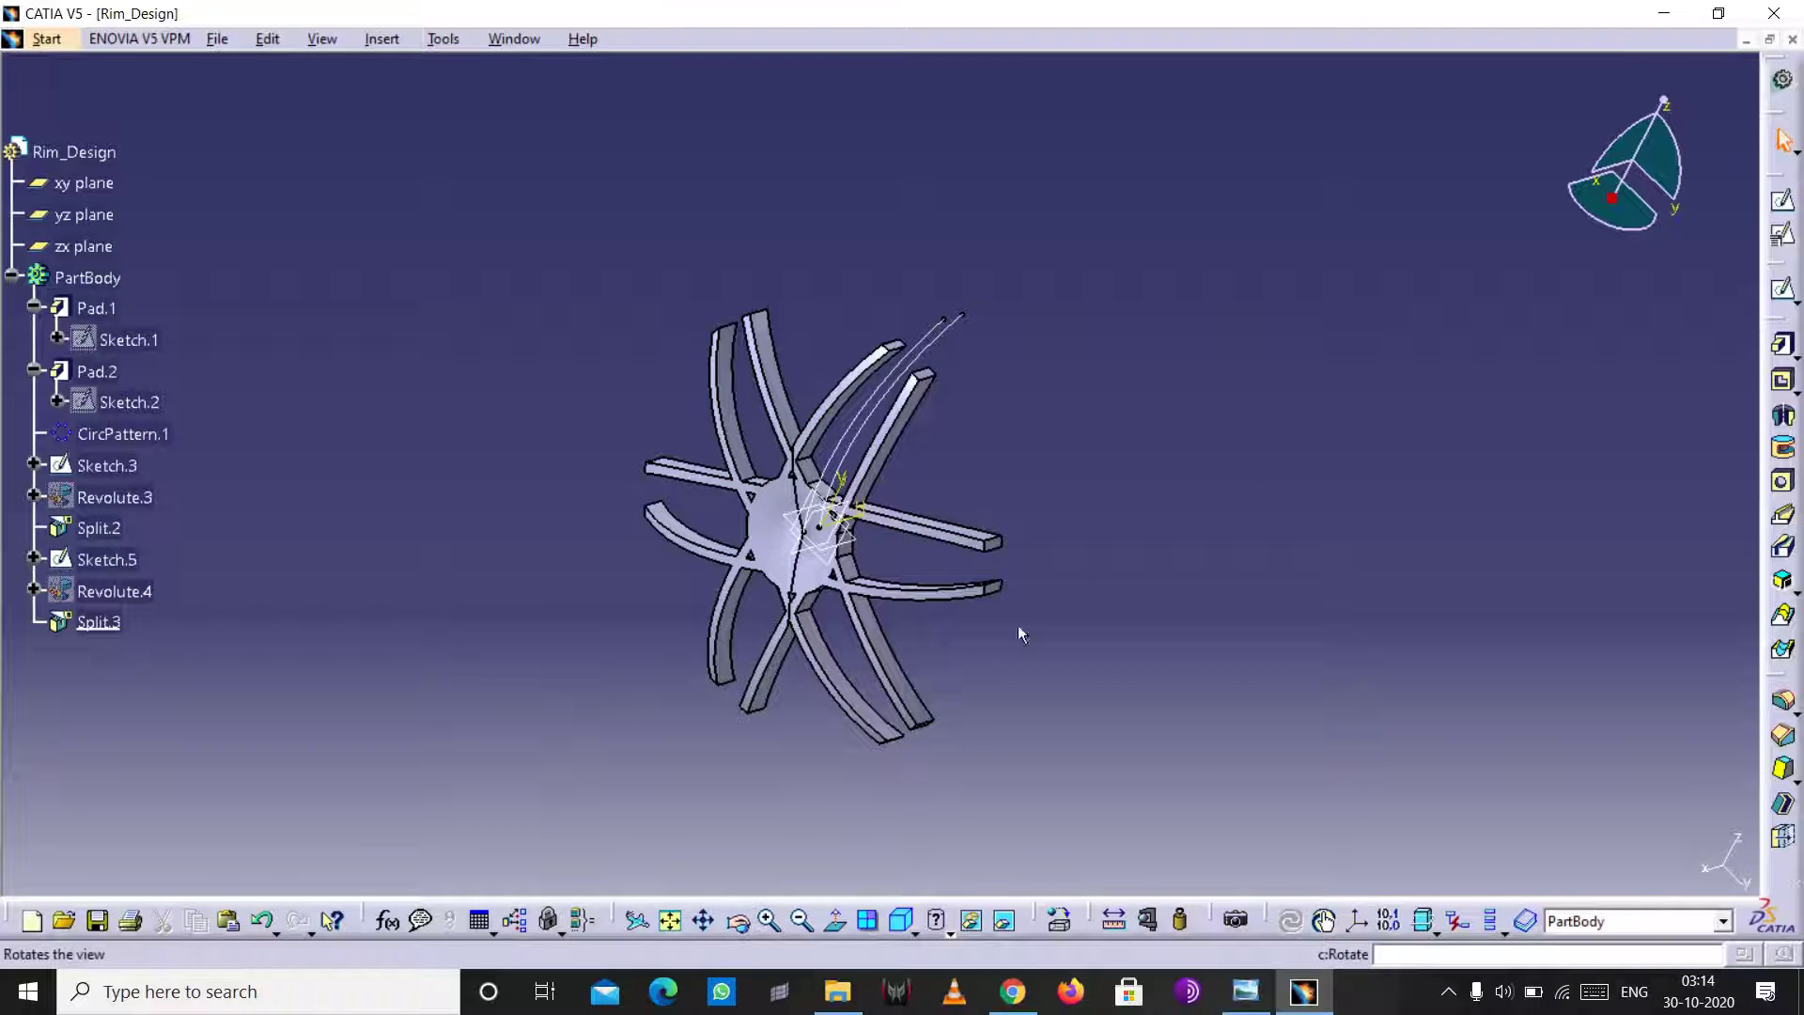
mouse_move(1293, 508)
mouse_down()
mouse_move(1313, 509)
mouse_move(500, 482)
mouse_move(1210, 512)
mouse_up()
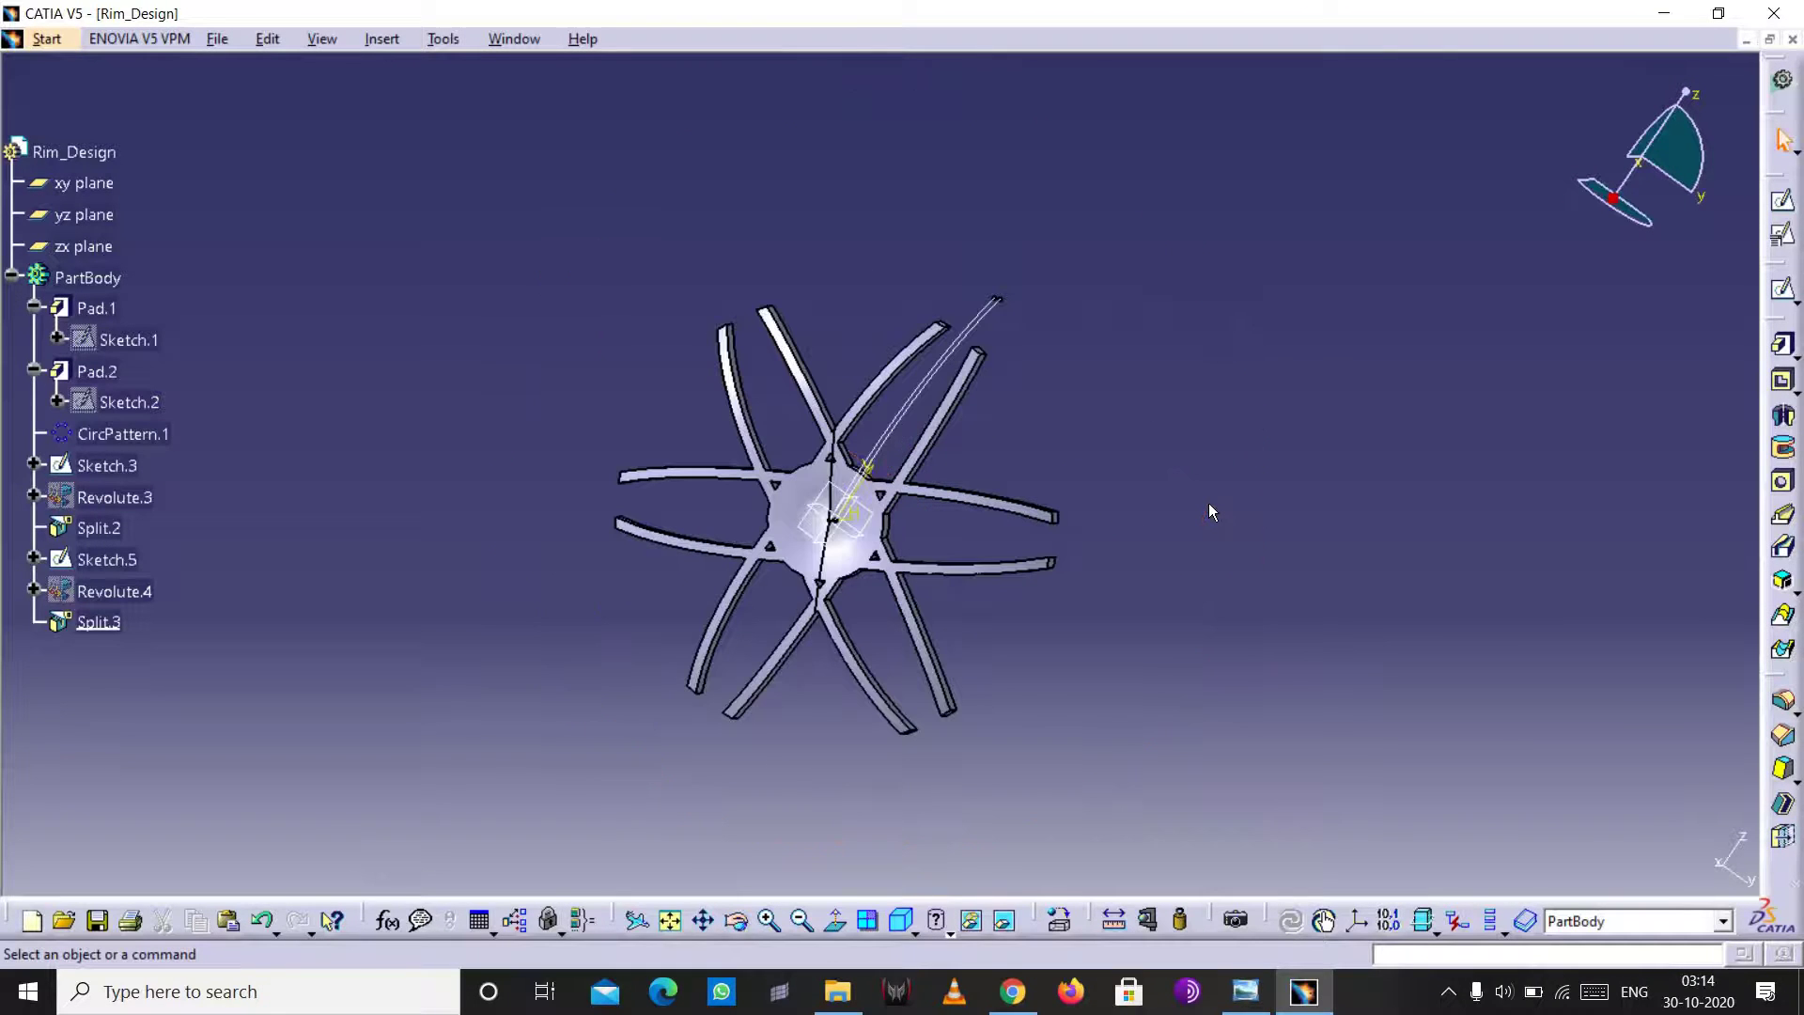
click(769, 920)
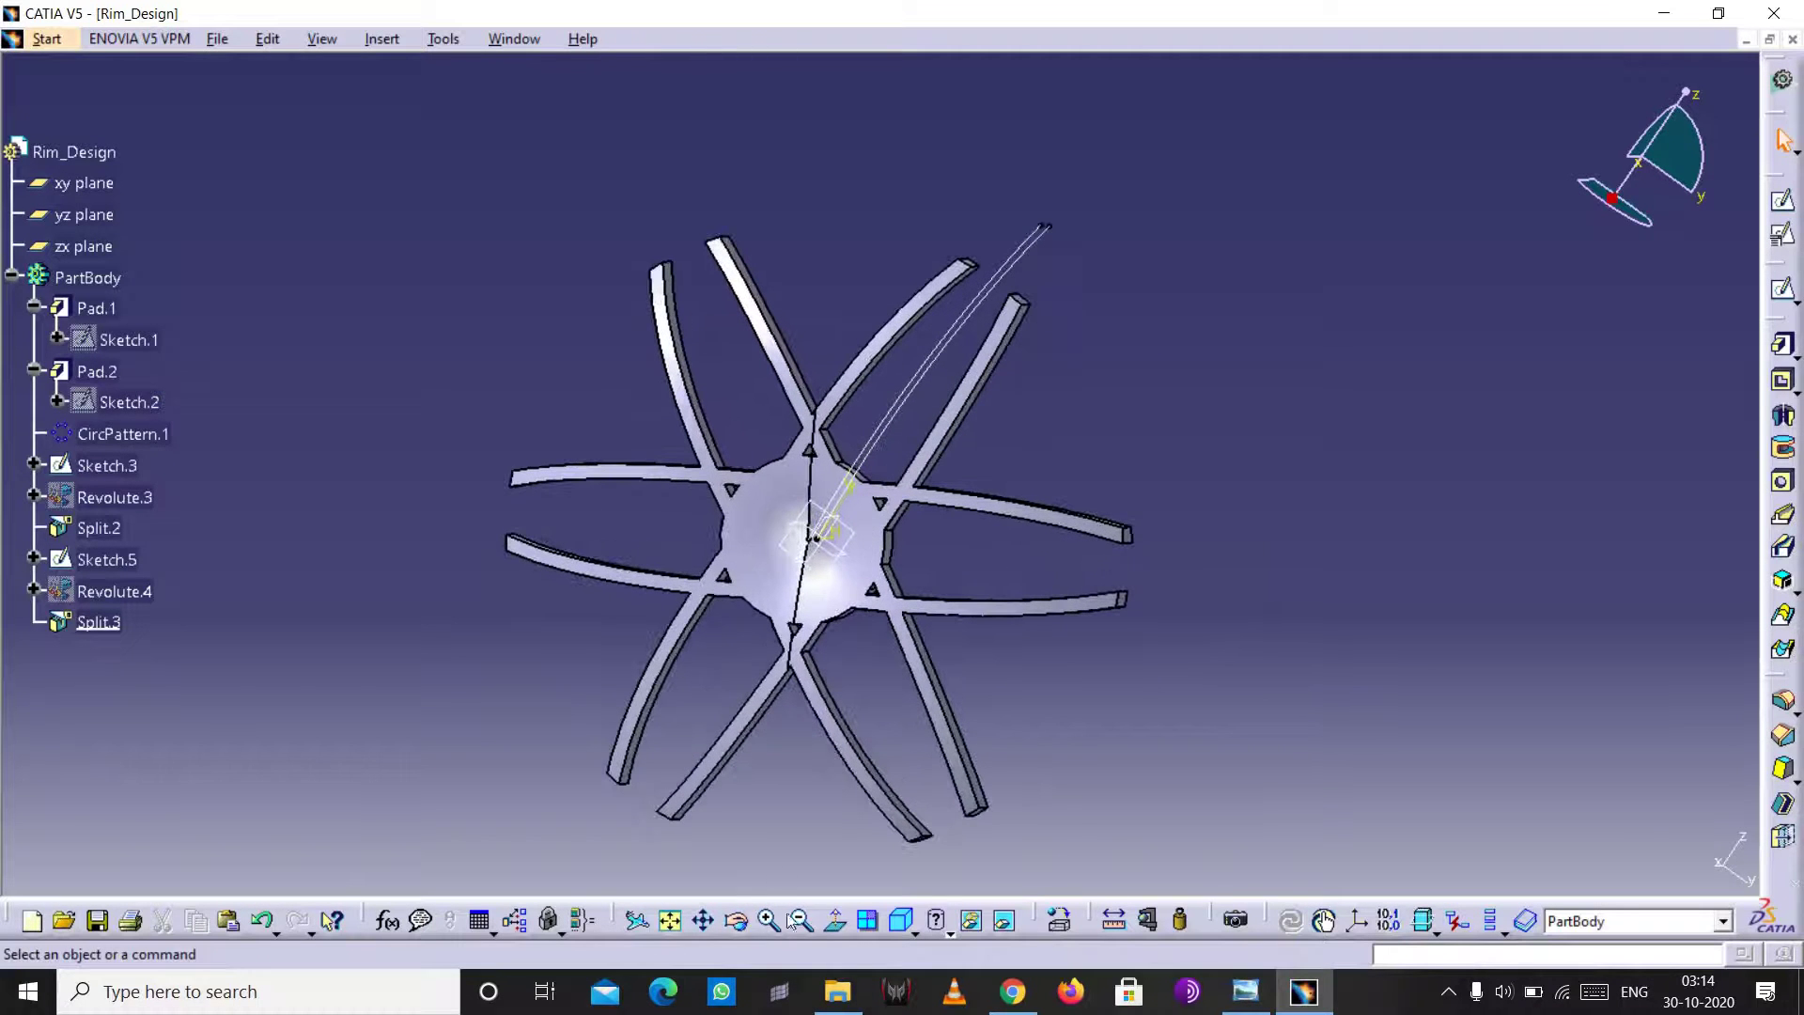
click(737, 920)
mouse_move(978, 476)
mouse_down()
mouse_move(1078, 483)
mouse_move(1038, 471)
mouse_move(968, 808)
mouse_up()
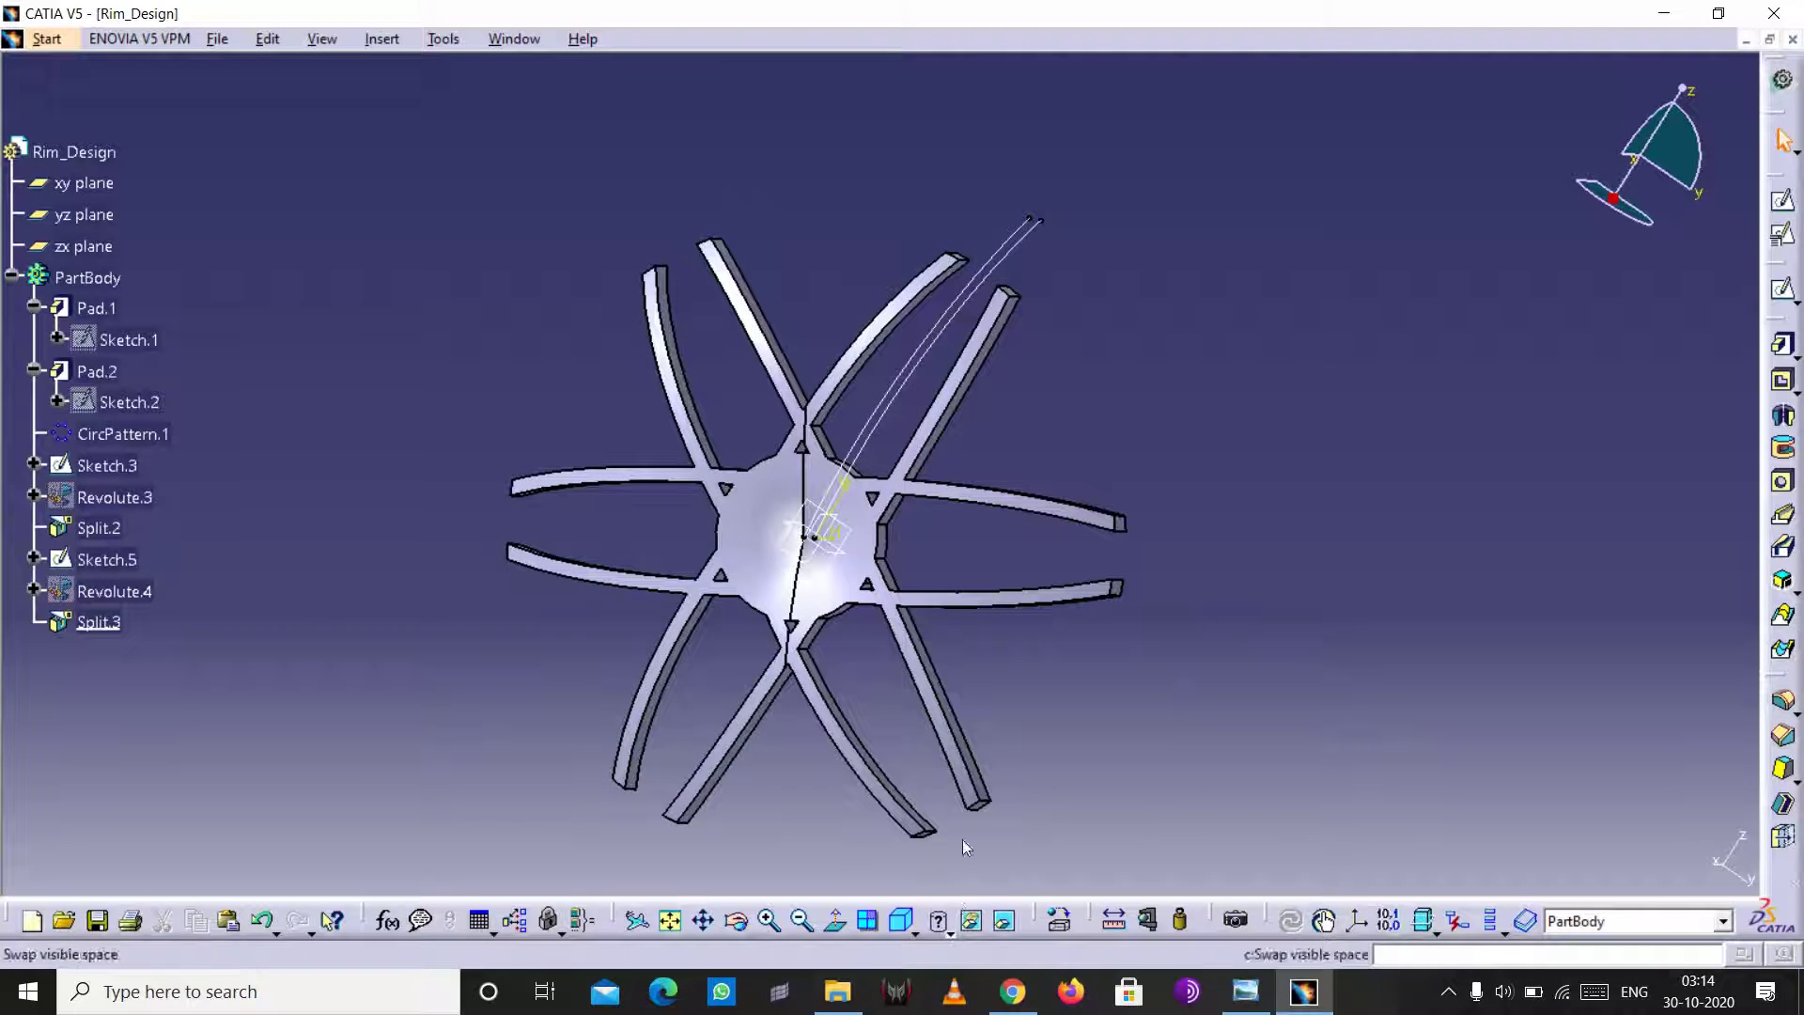
click(951, 930)
click(974, 750)
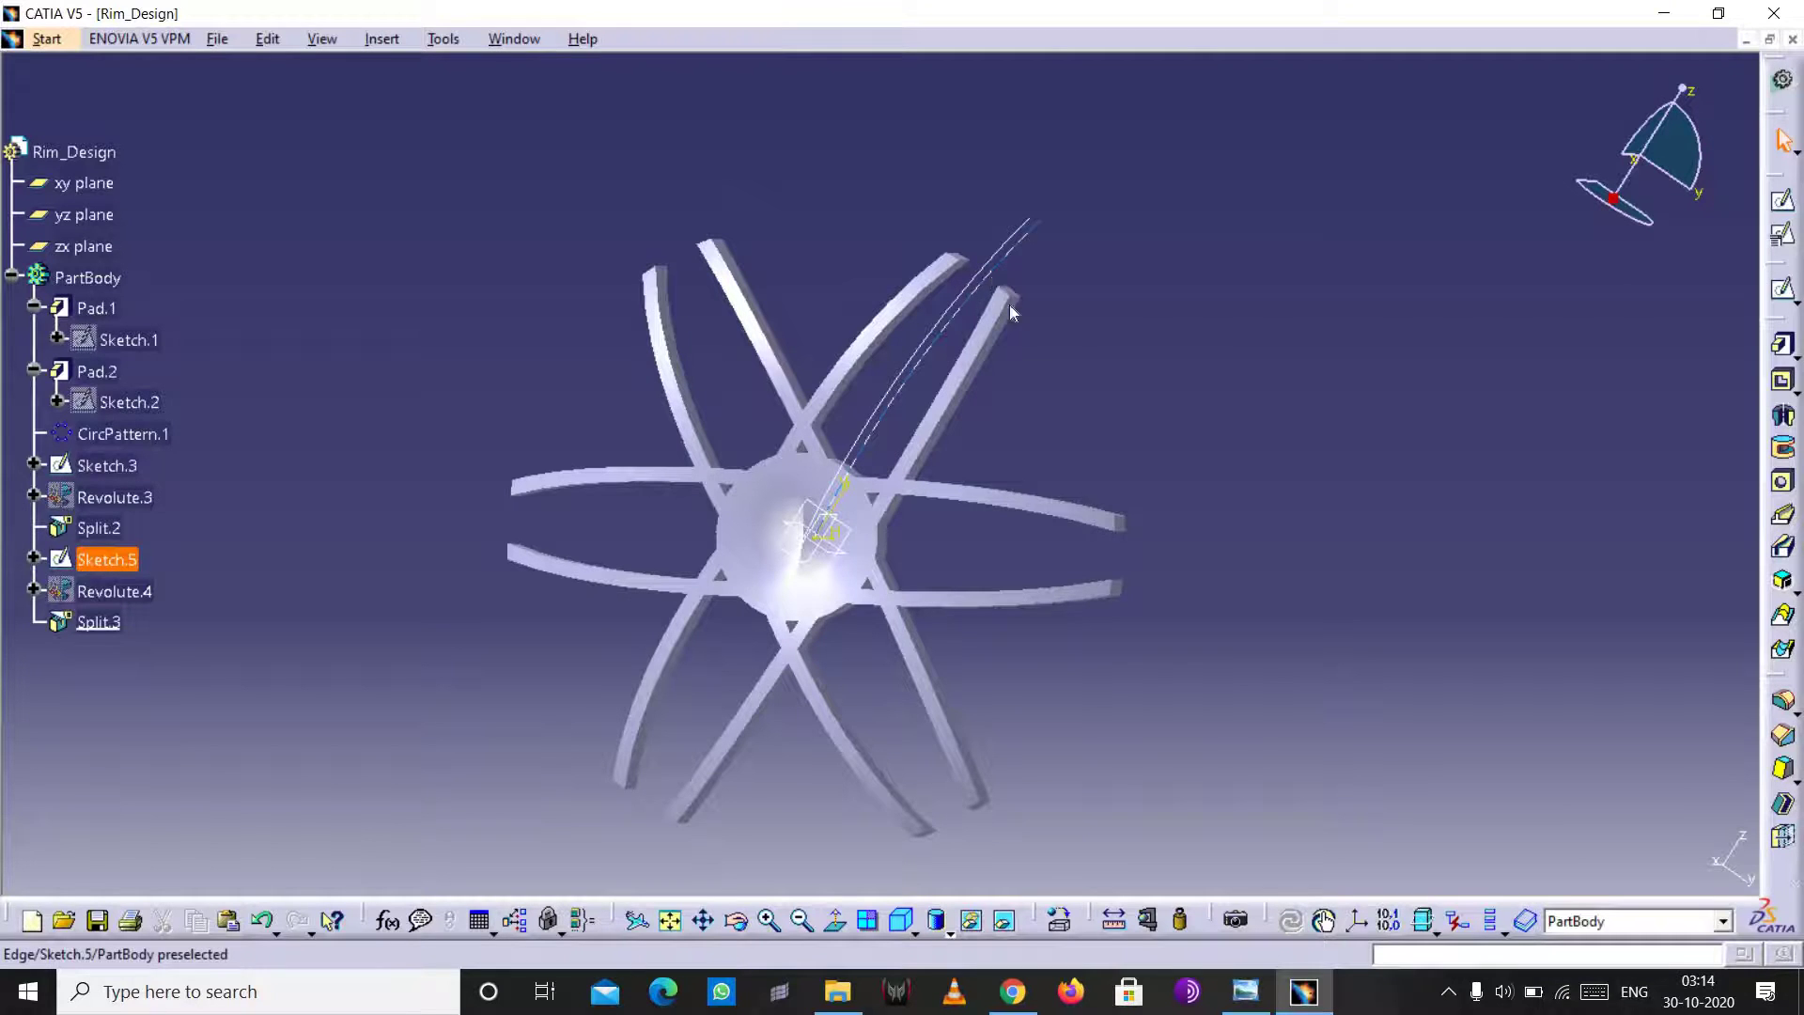
- Hide the Sketch.5 and Sketch.3 curves
right_click(990, 275)
click(1057, 349)
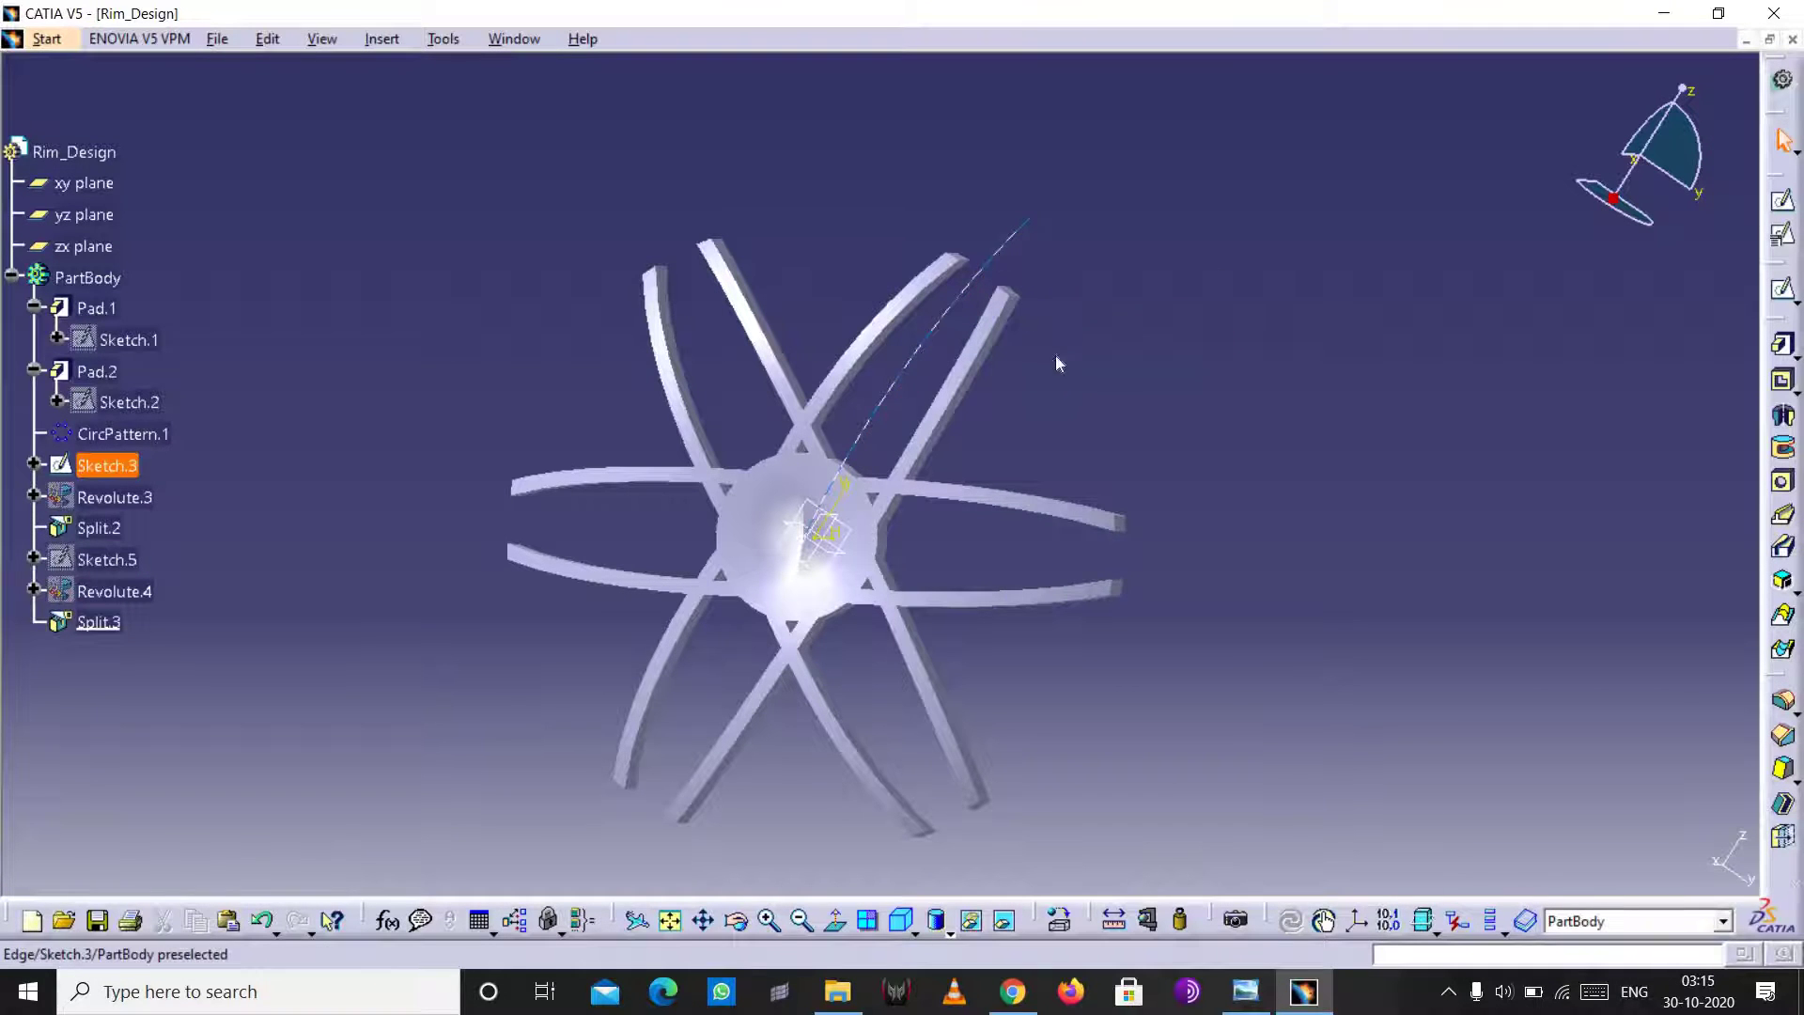
right_click(1000, 253)
click(1100, 326)
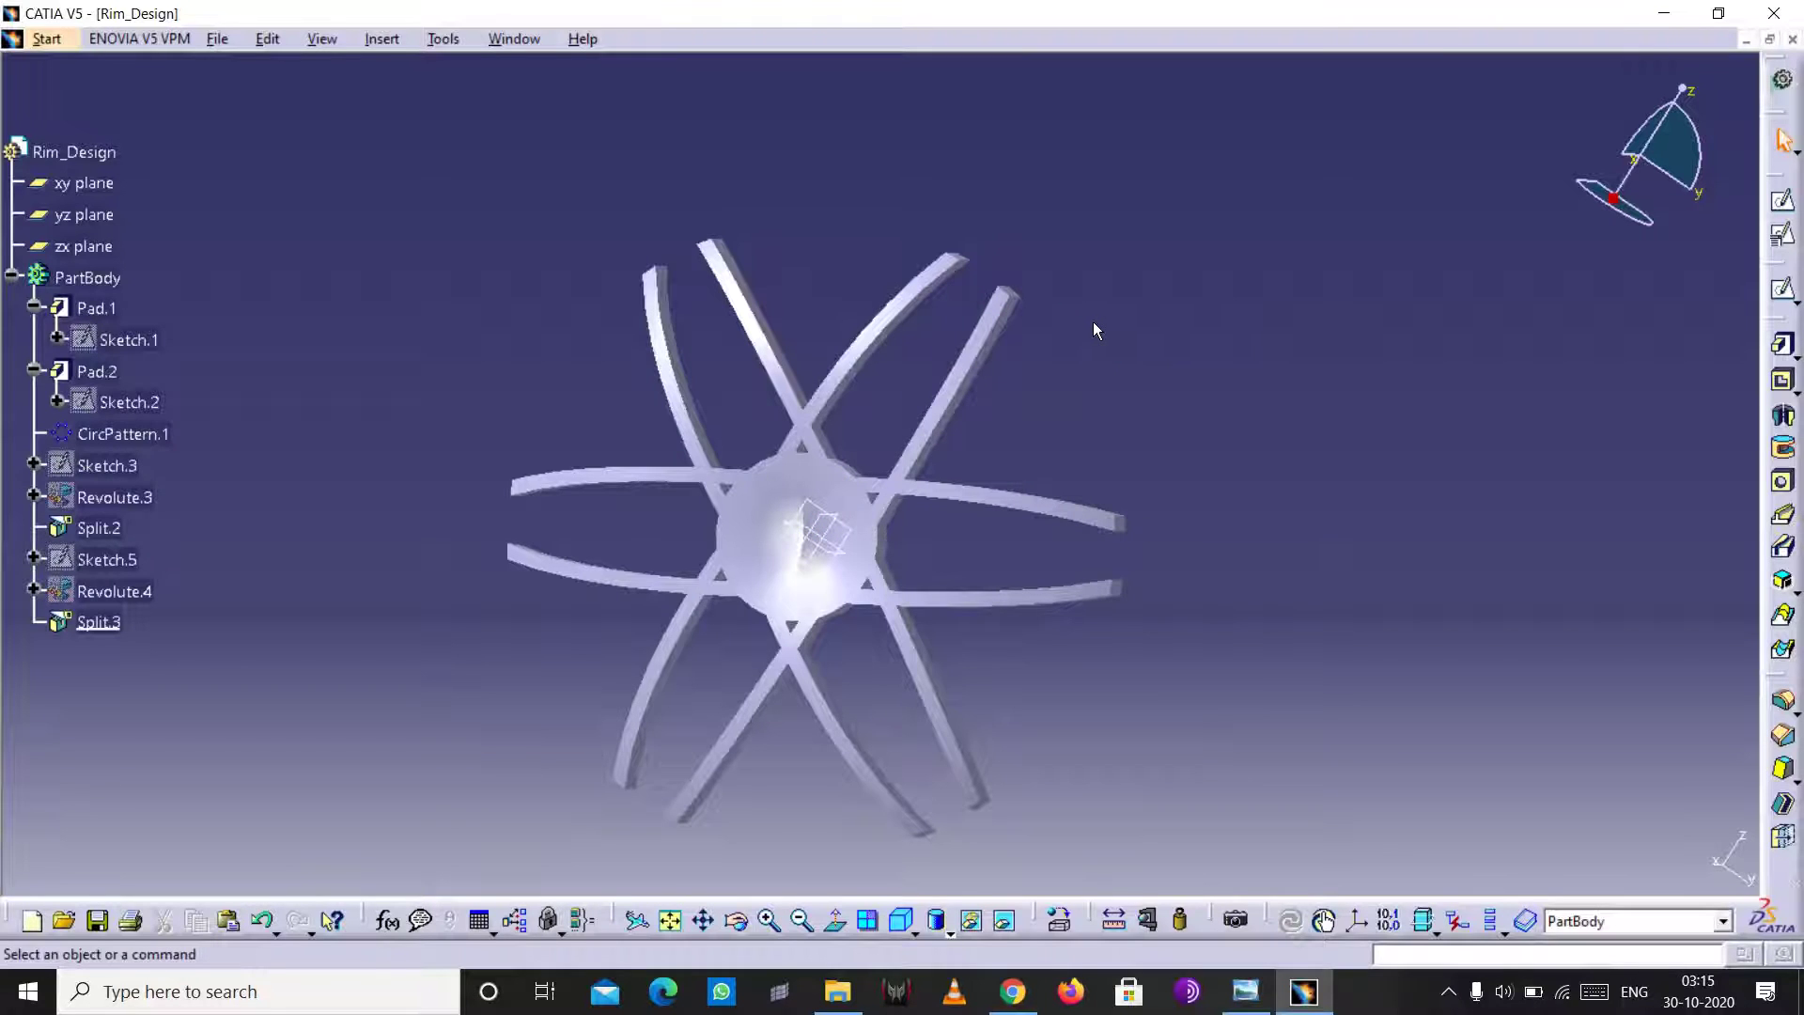
- Open Sketch.7 on the zx plane and project the rim's top edge into it
click(113, 220)
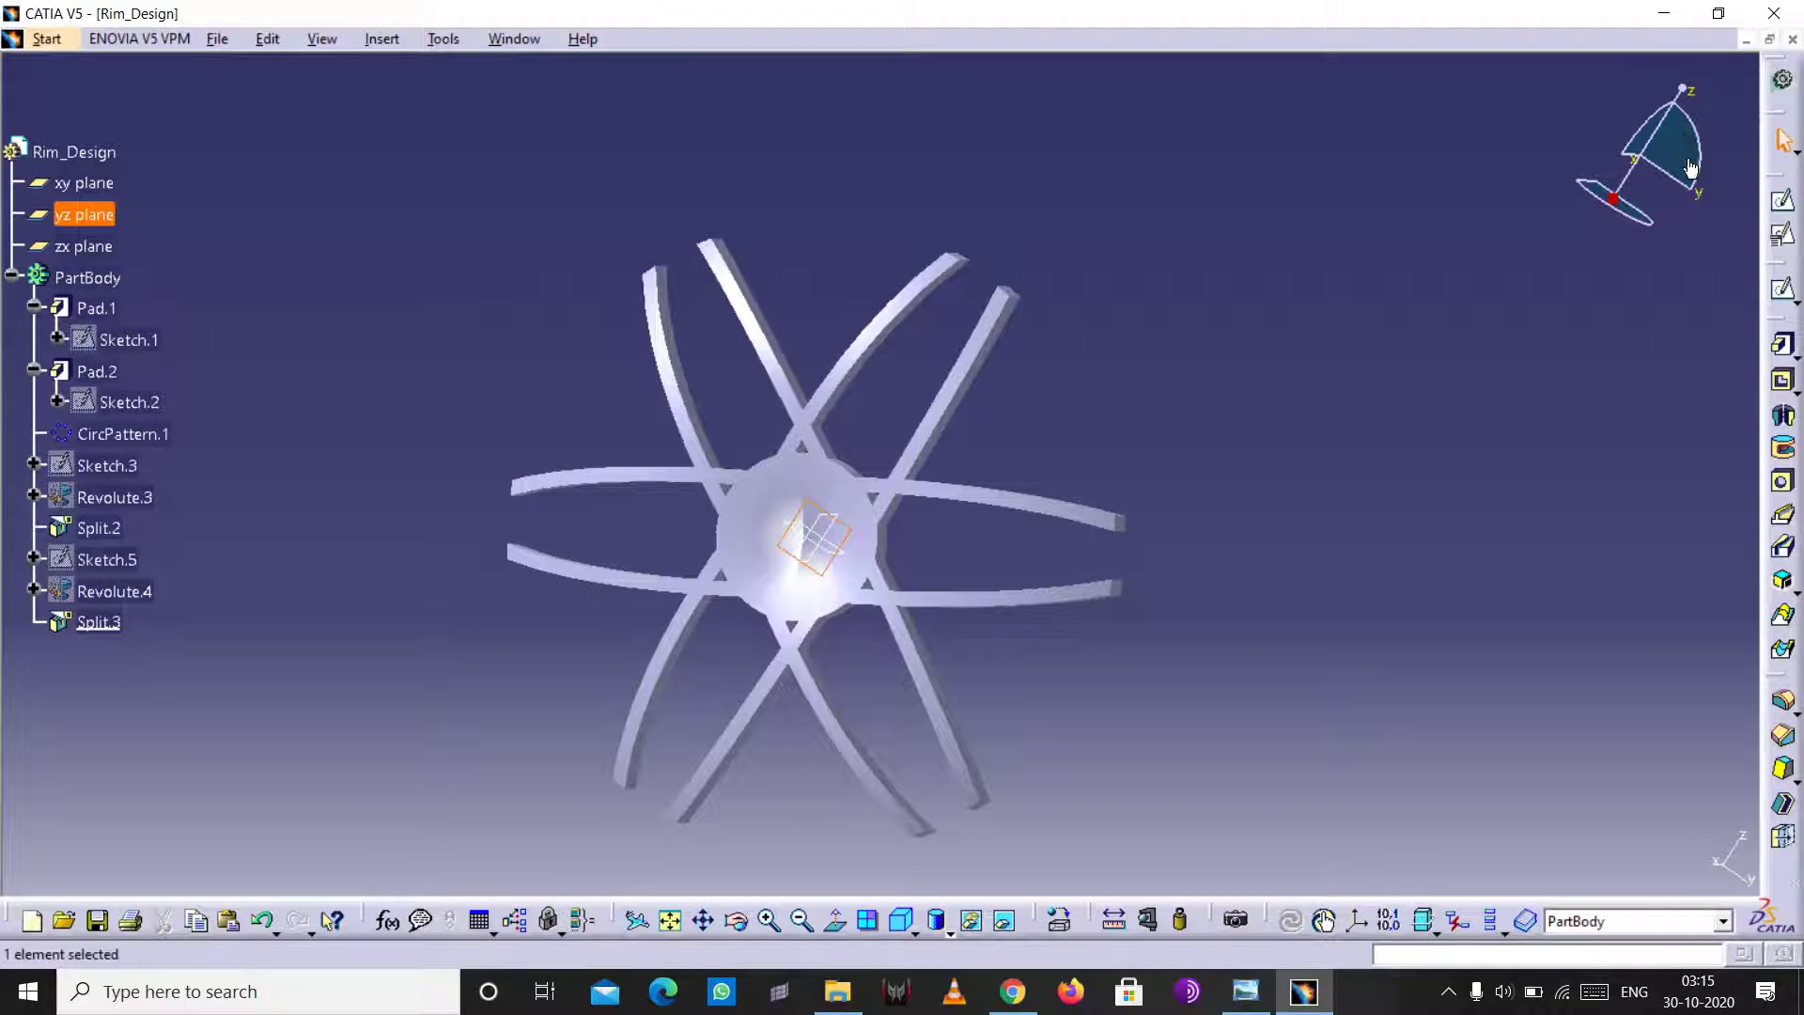
click(1783, 234)
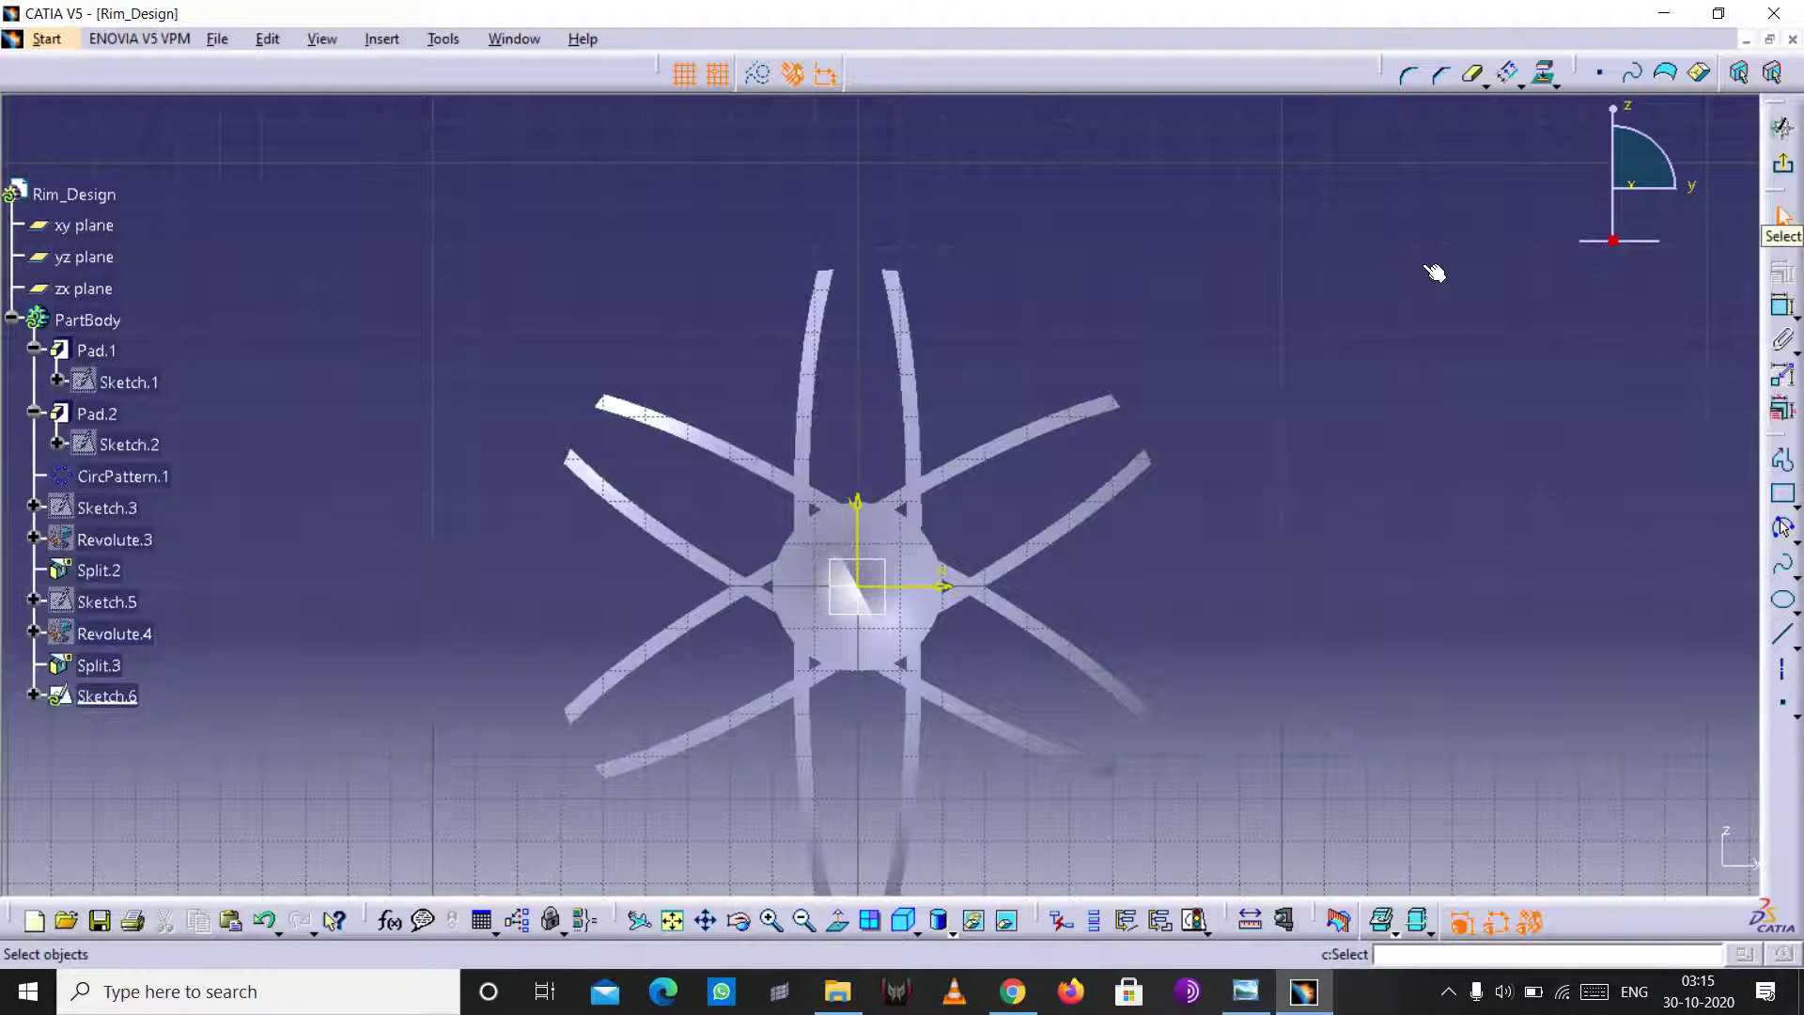
click(1784, 169)
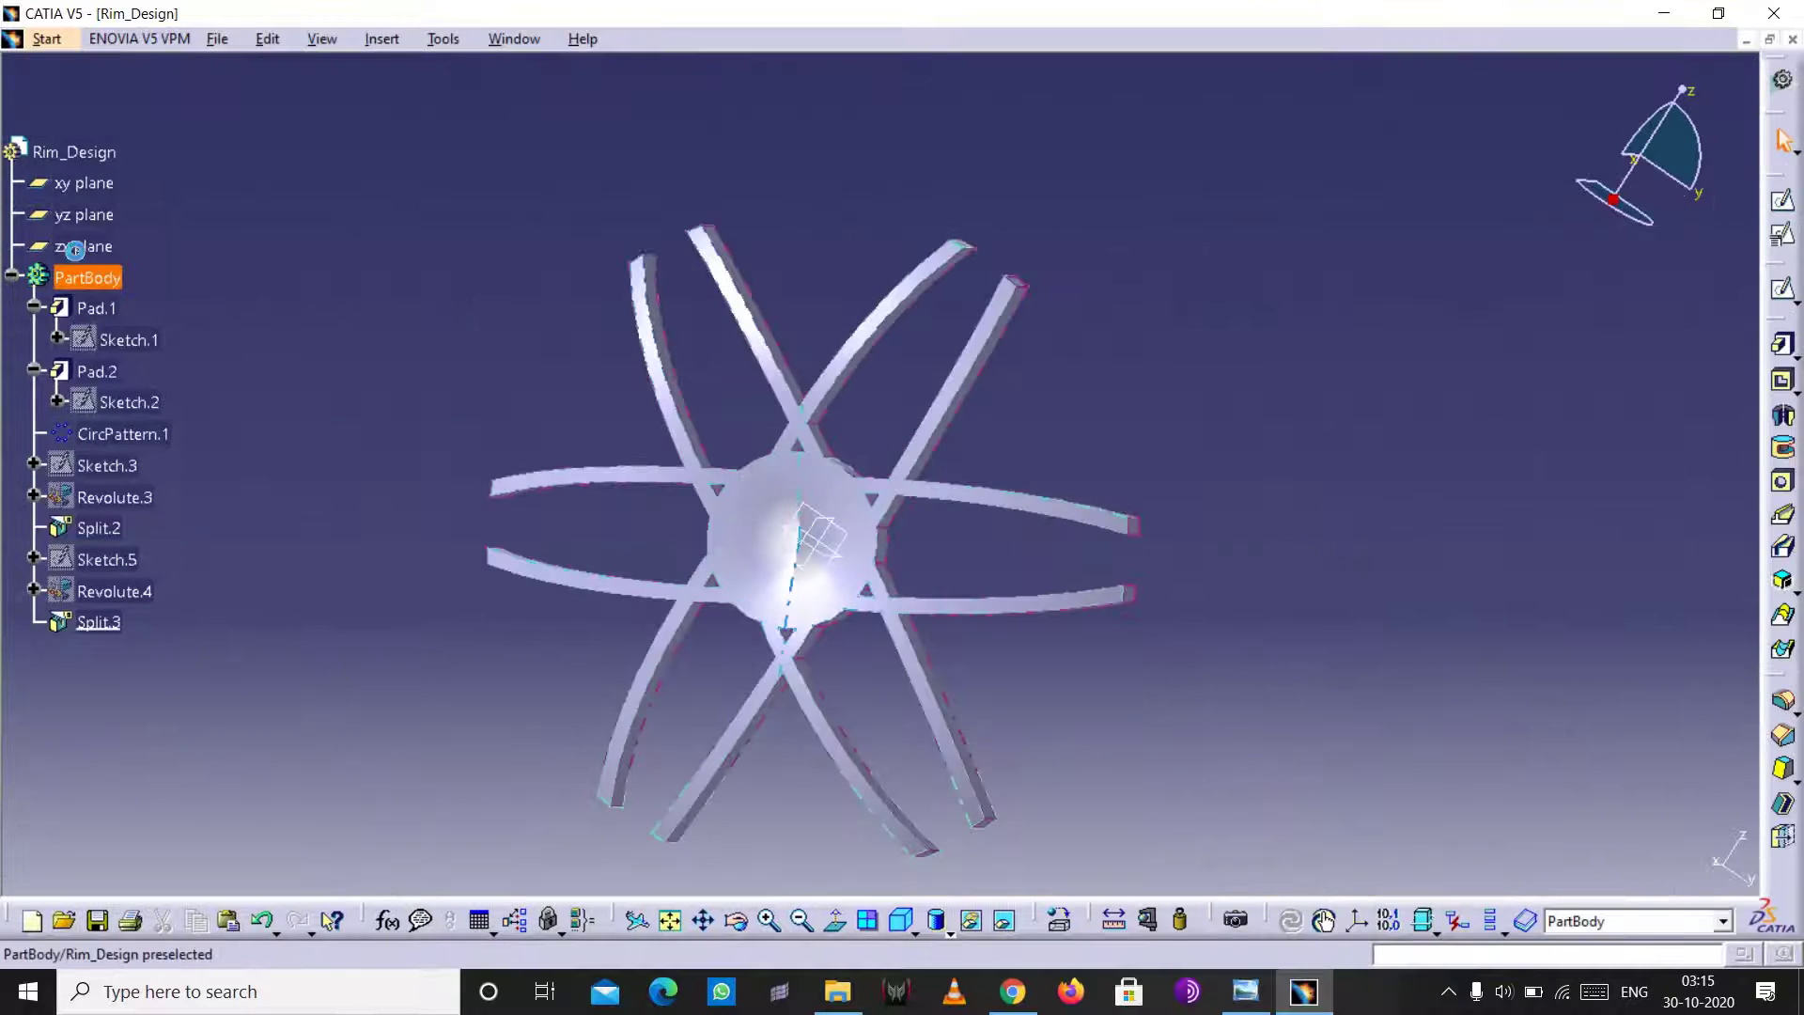
click(74, 247)
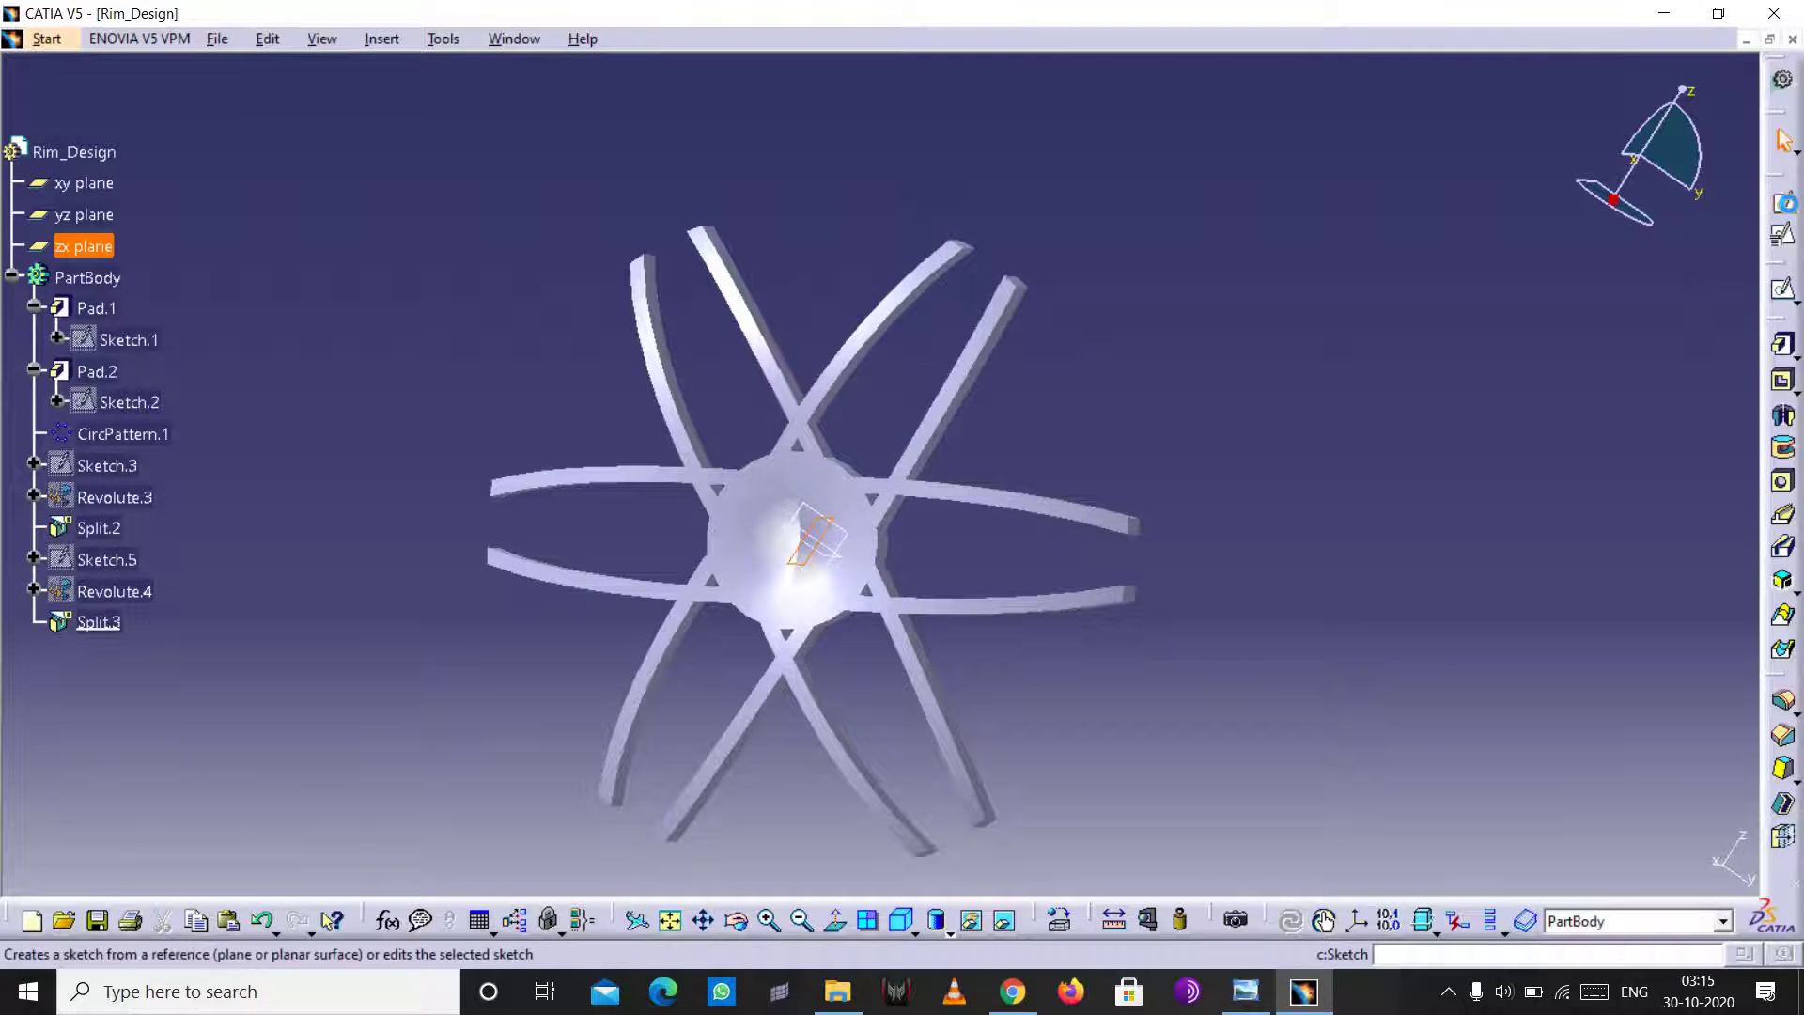
click(1784, 199)
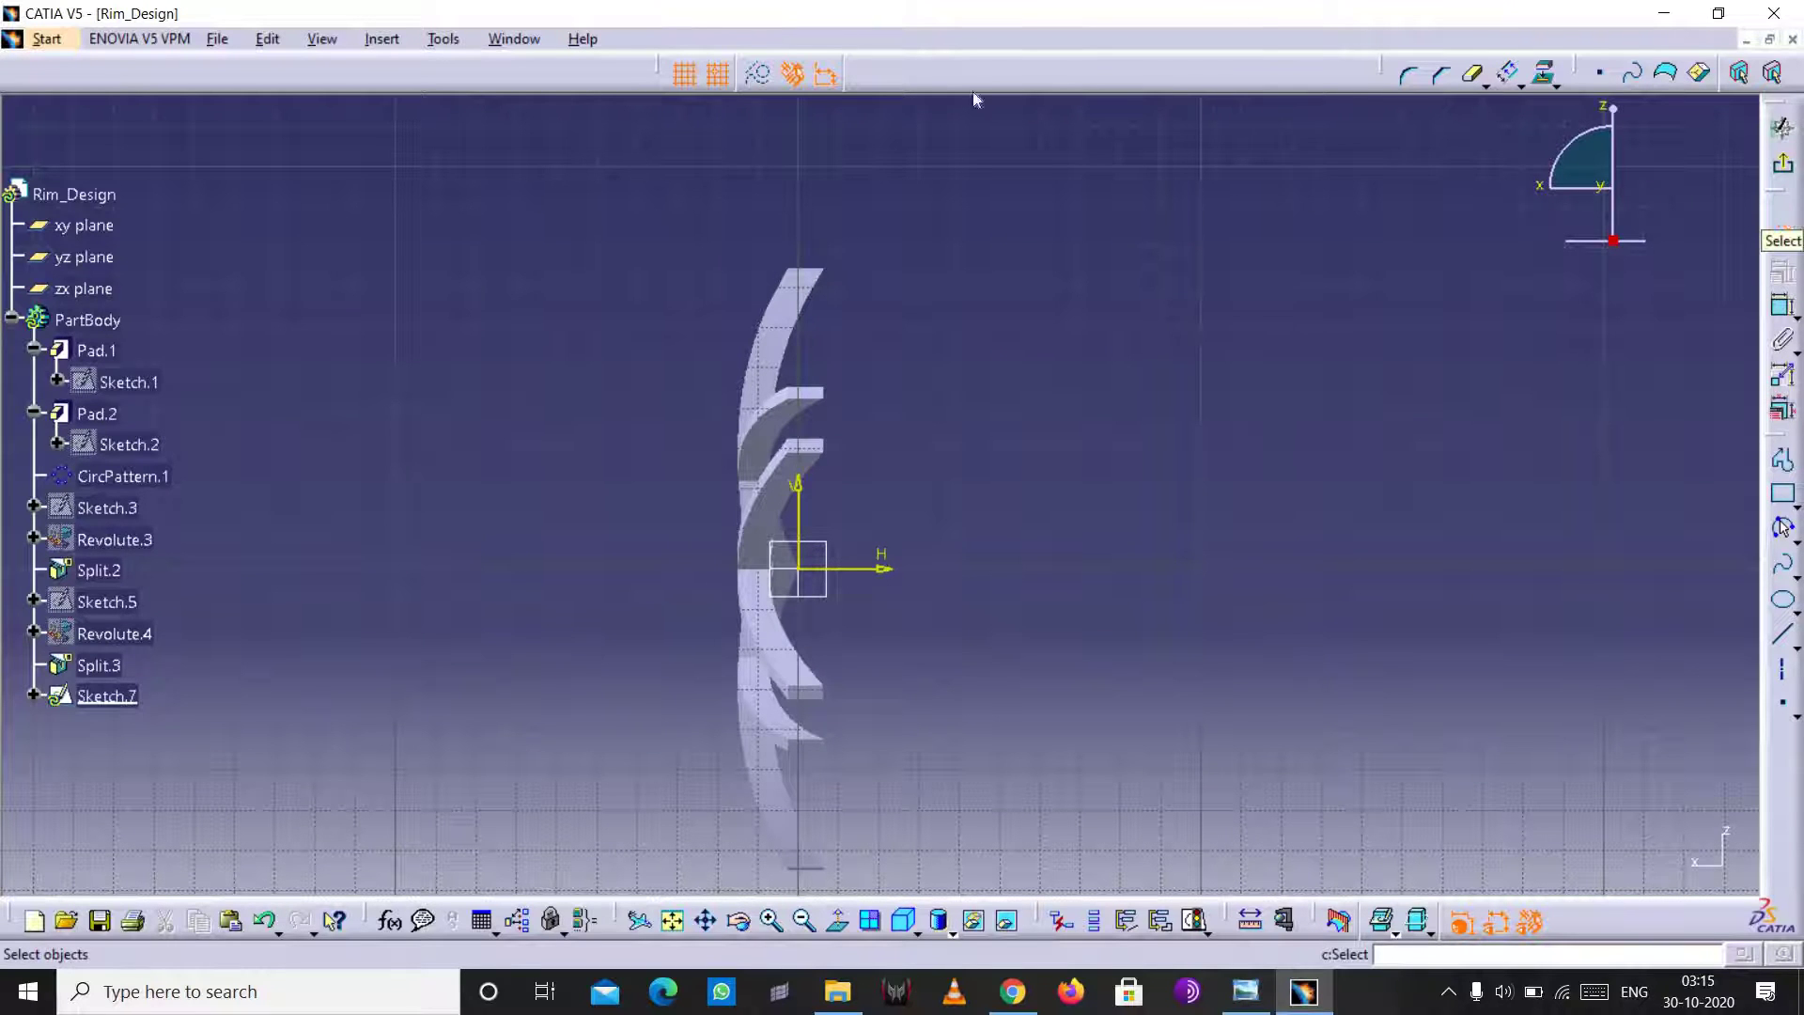
click(828, 274)
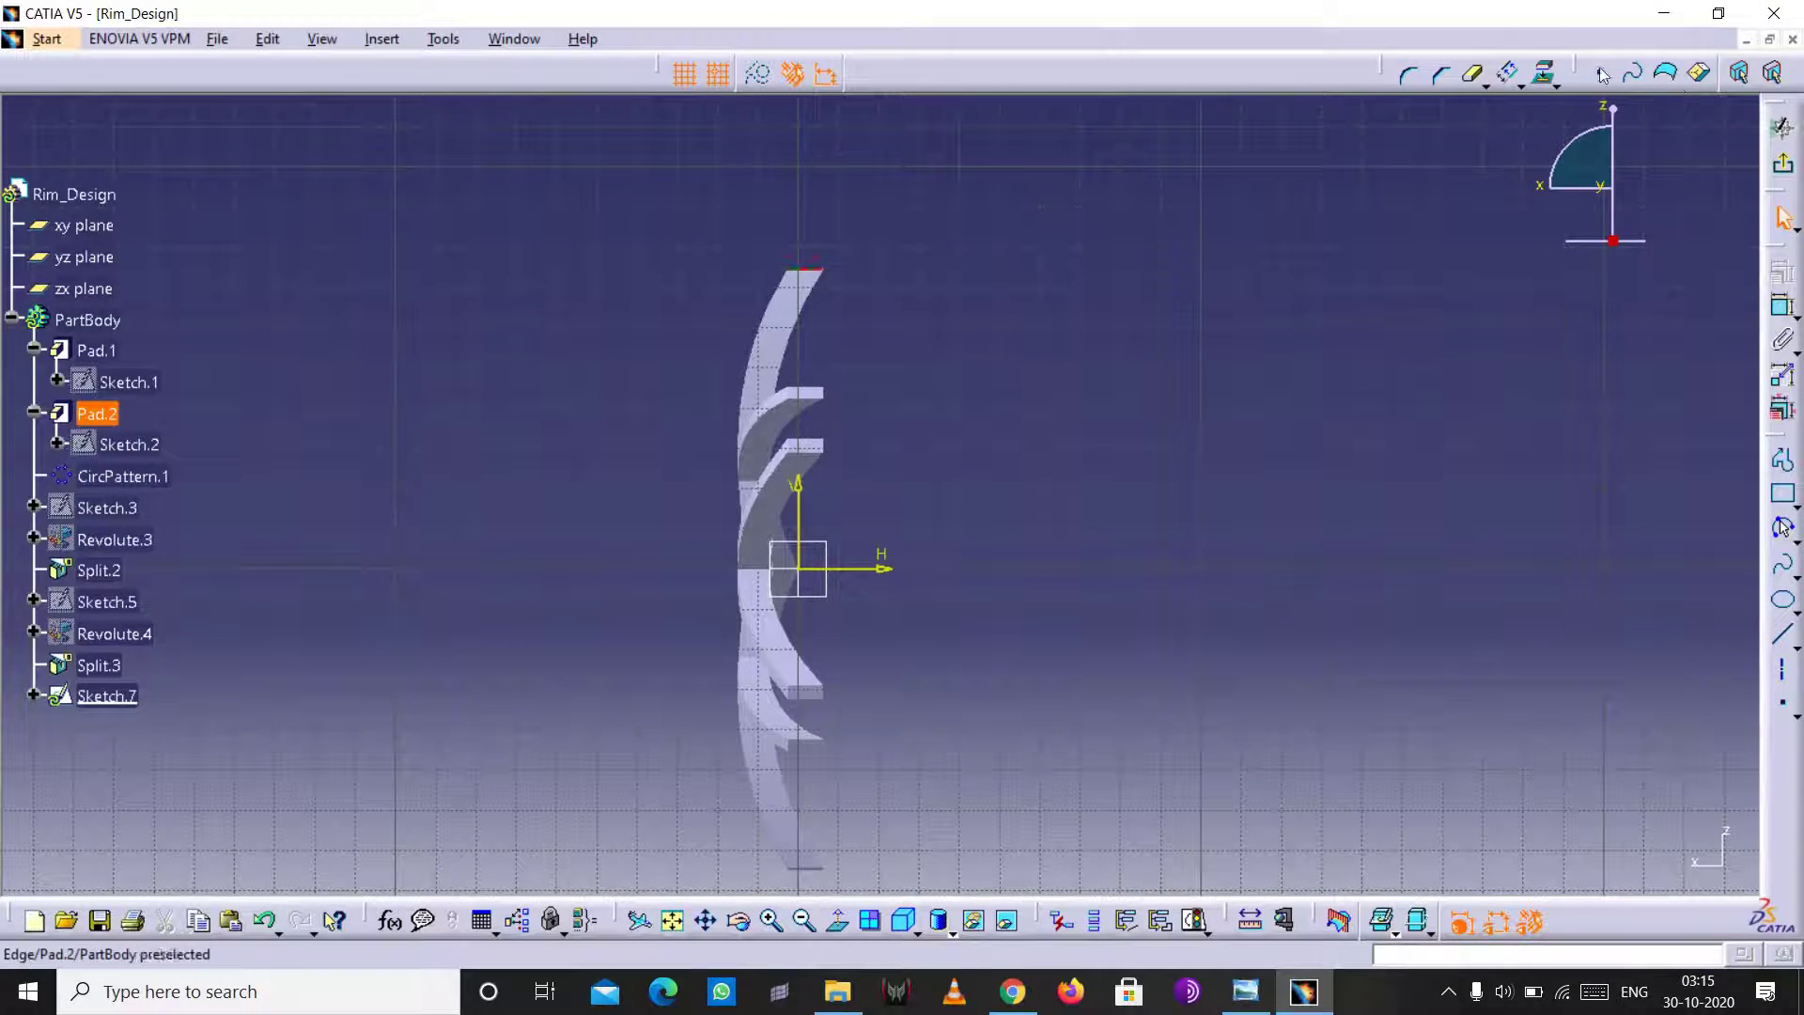
click(1546, 74)
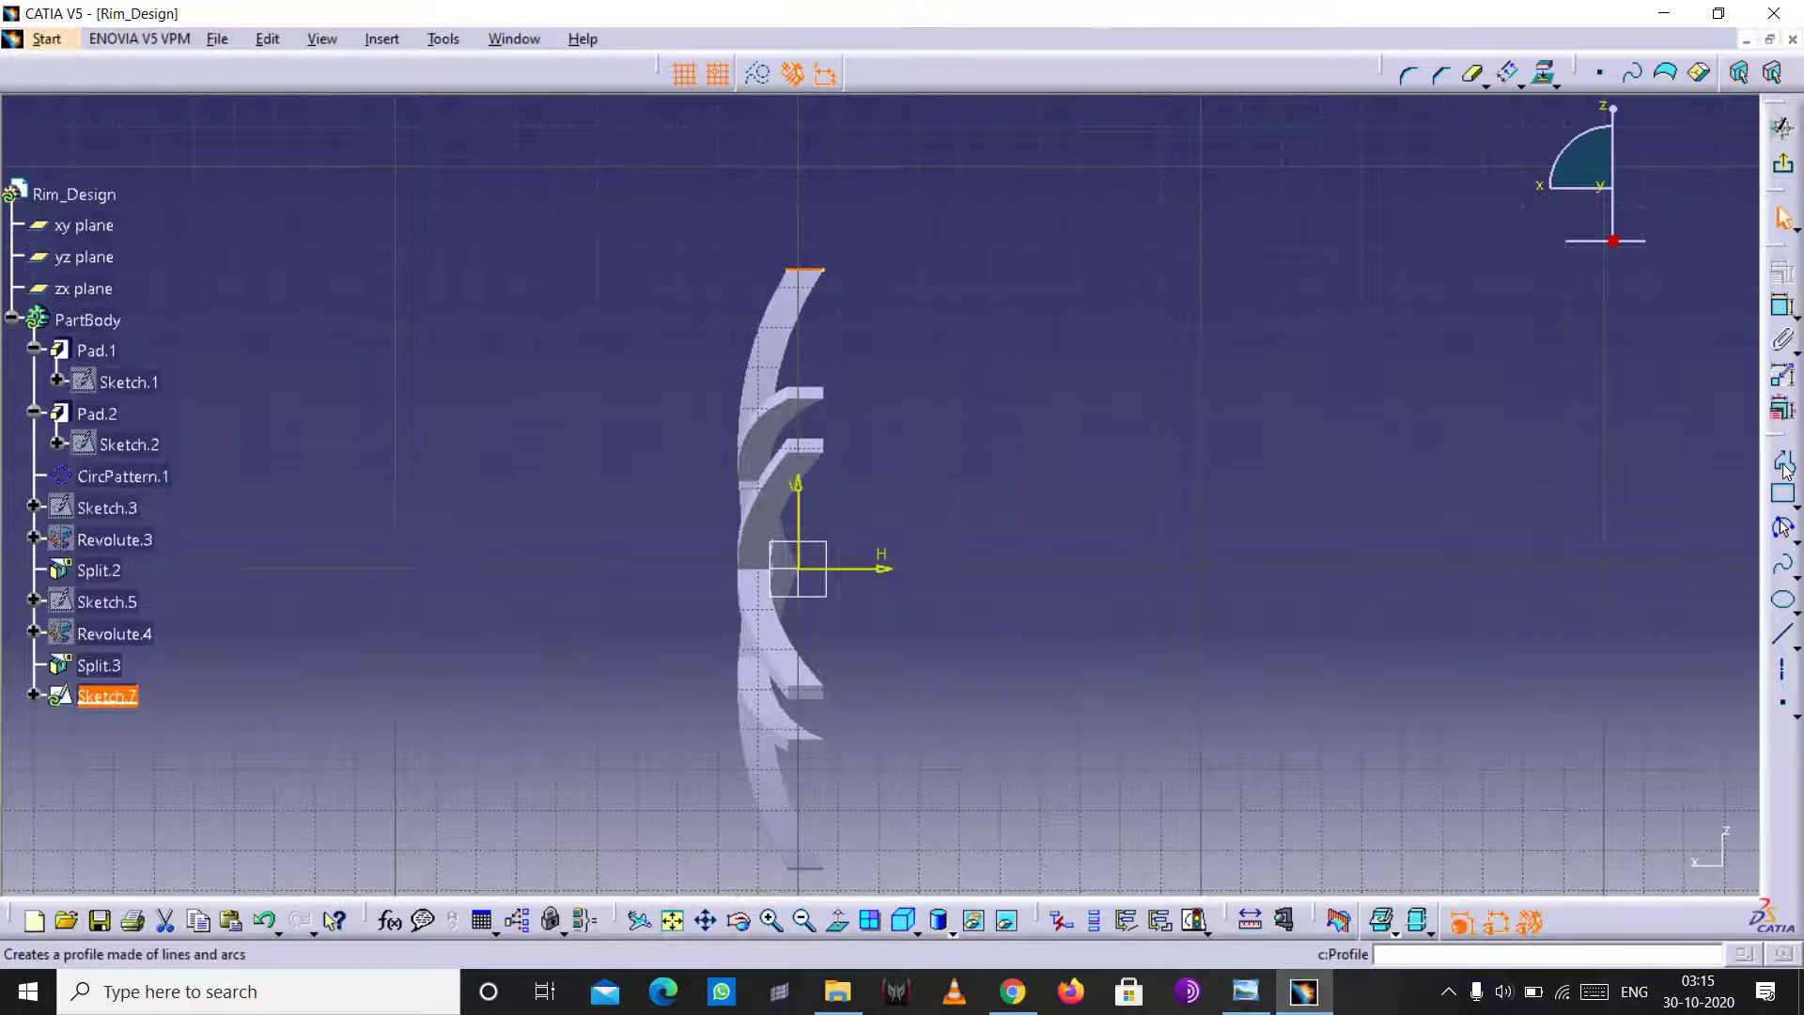
- Draw a 30 mm horizontal line right from the rim's top edge, ending in short stepped segments
click(827, 271)
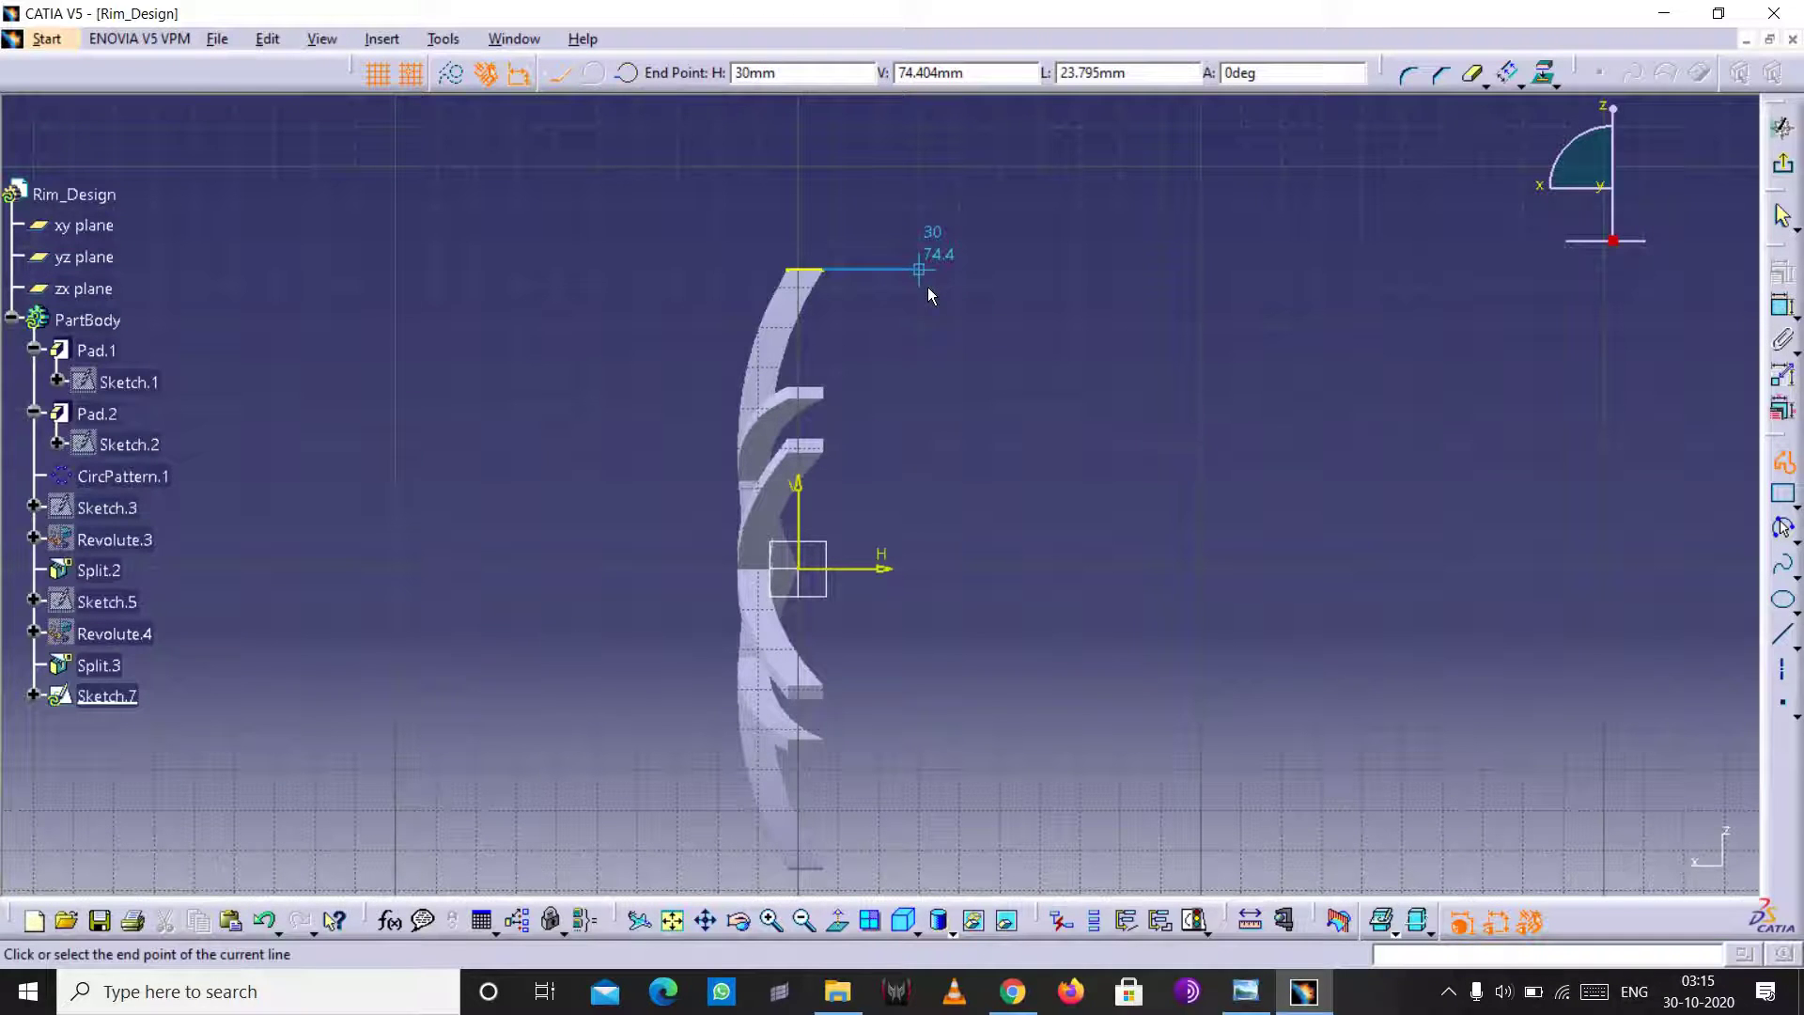
click(933, 280)
click(407, 75)
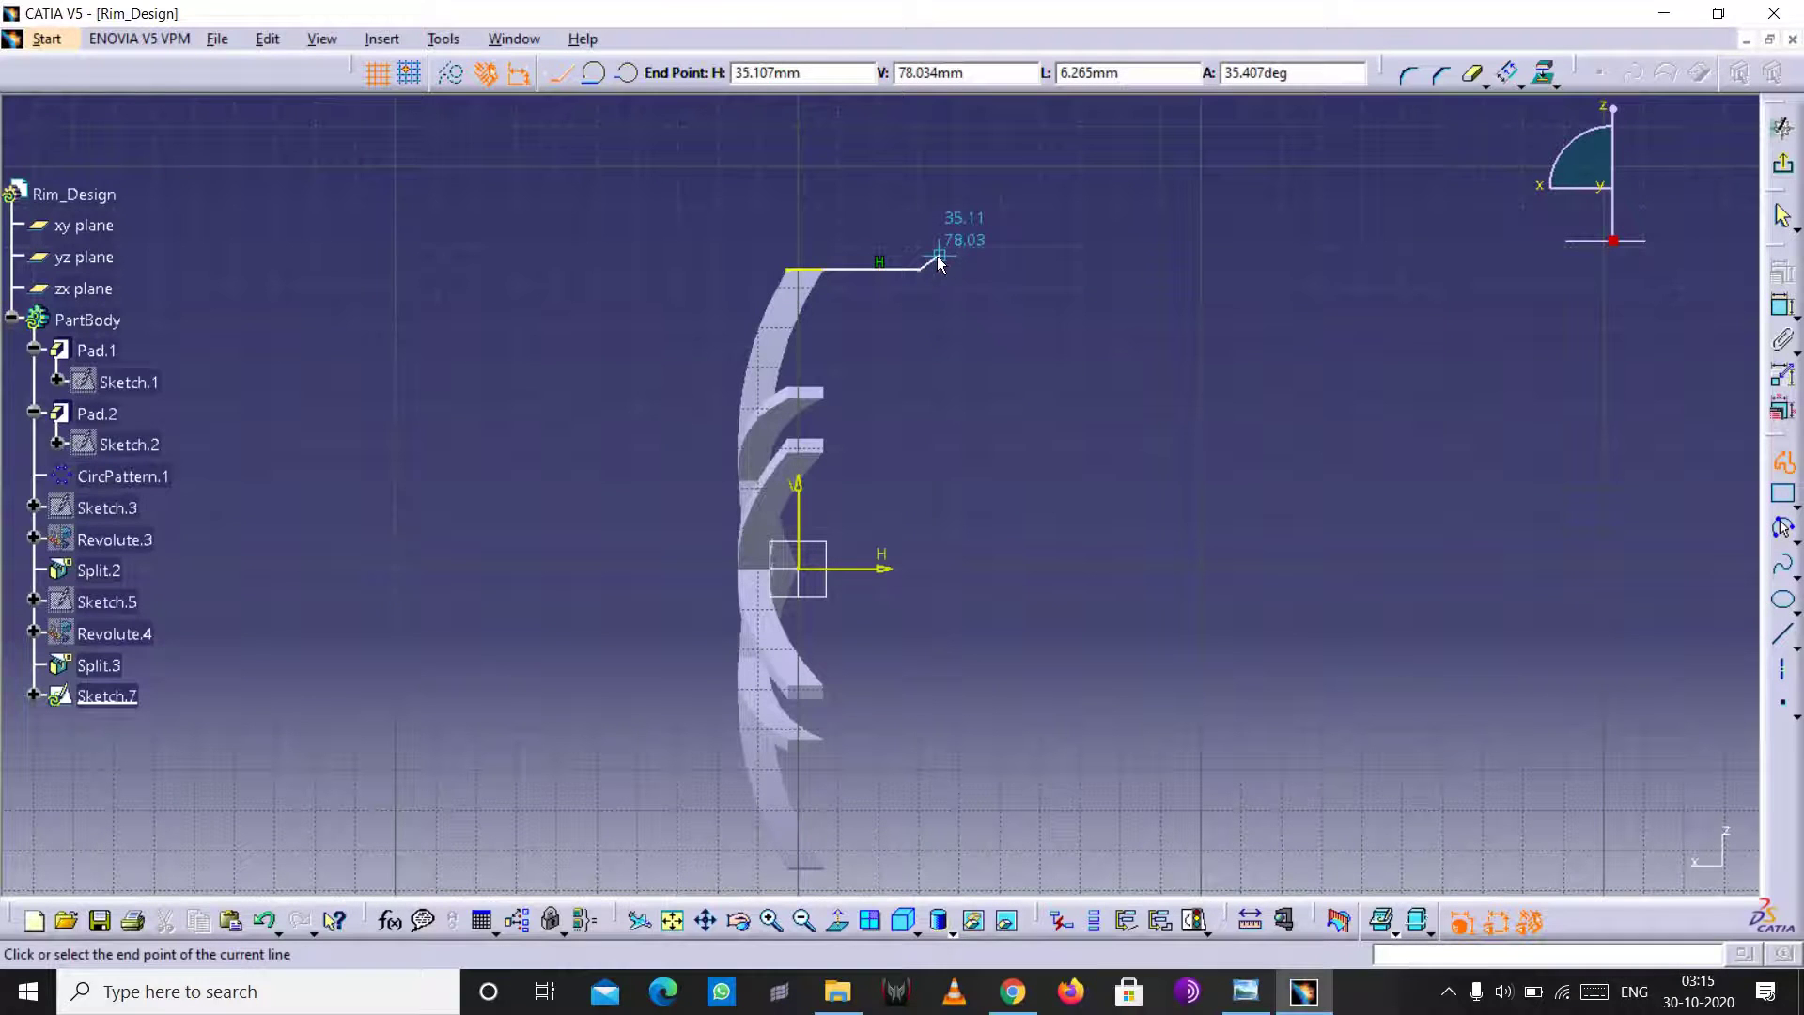
click(935, 260)
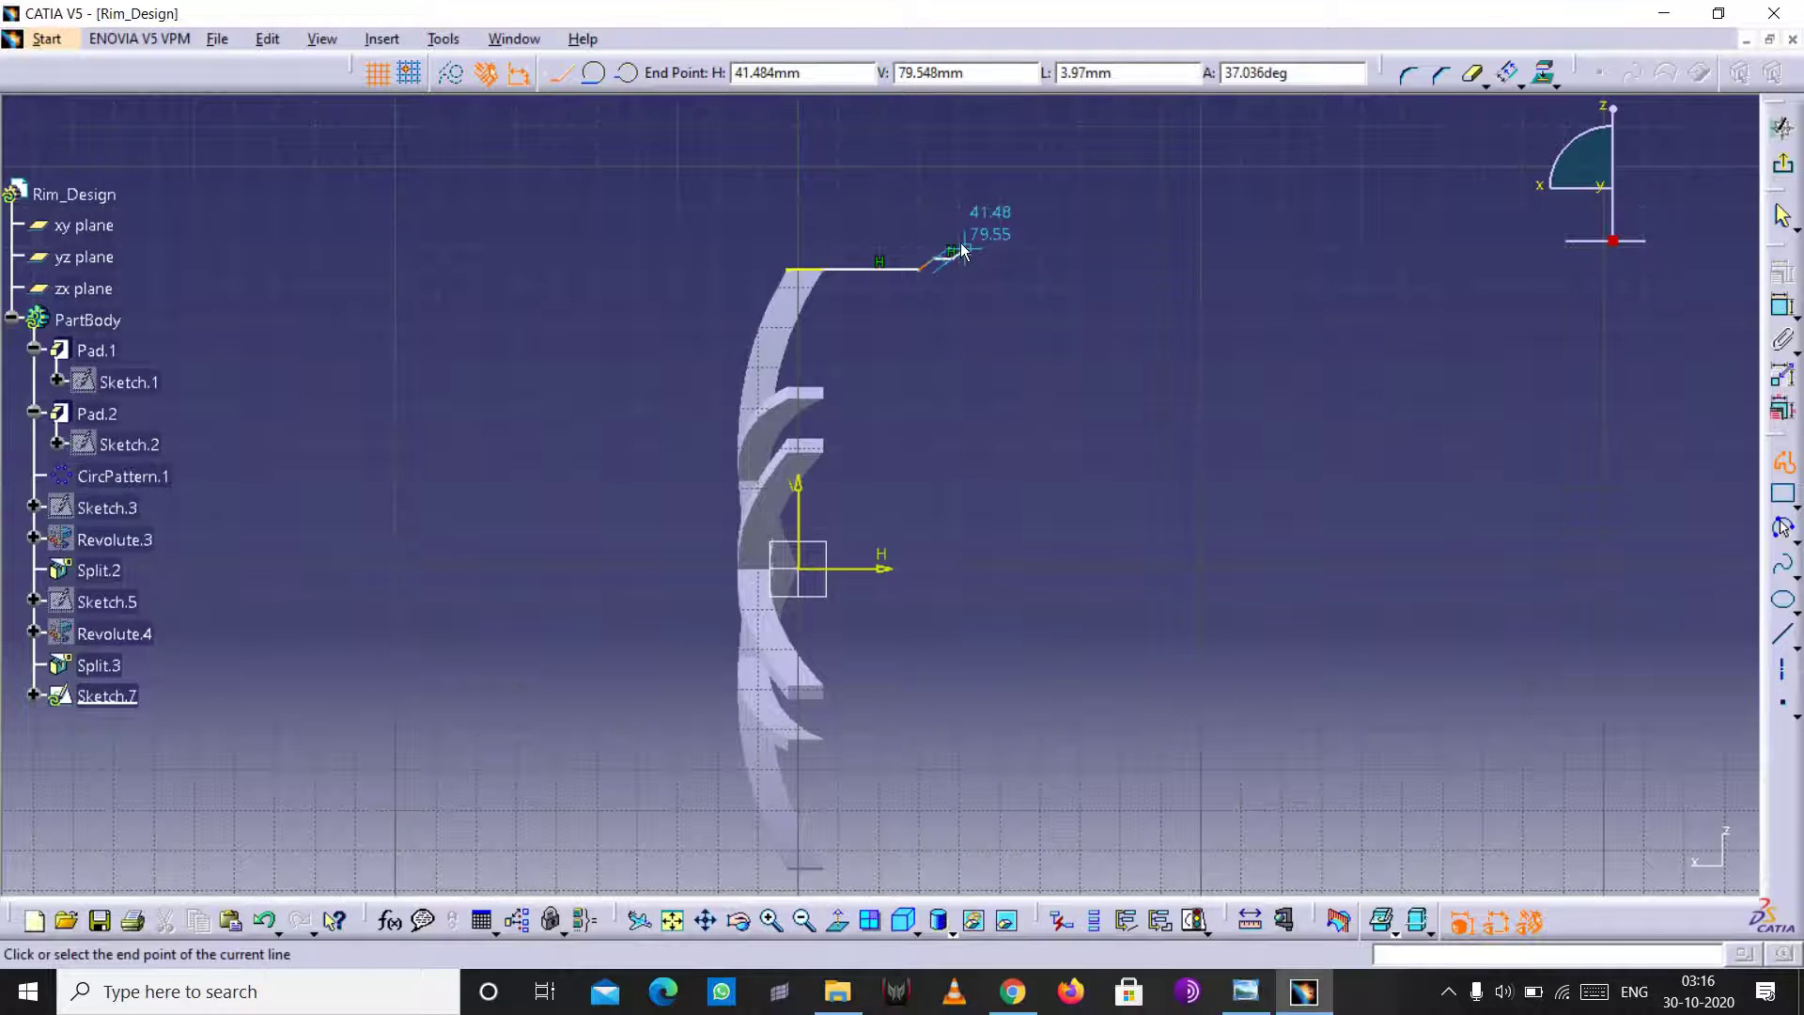
click(962, 249)
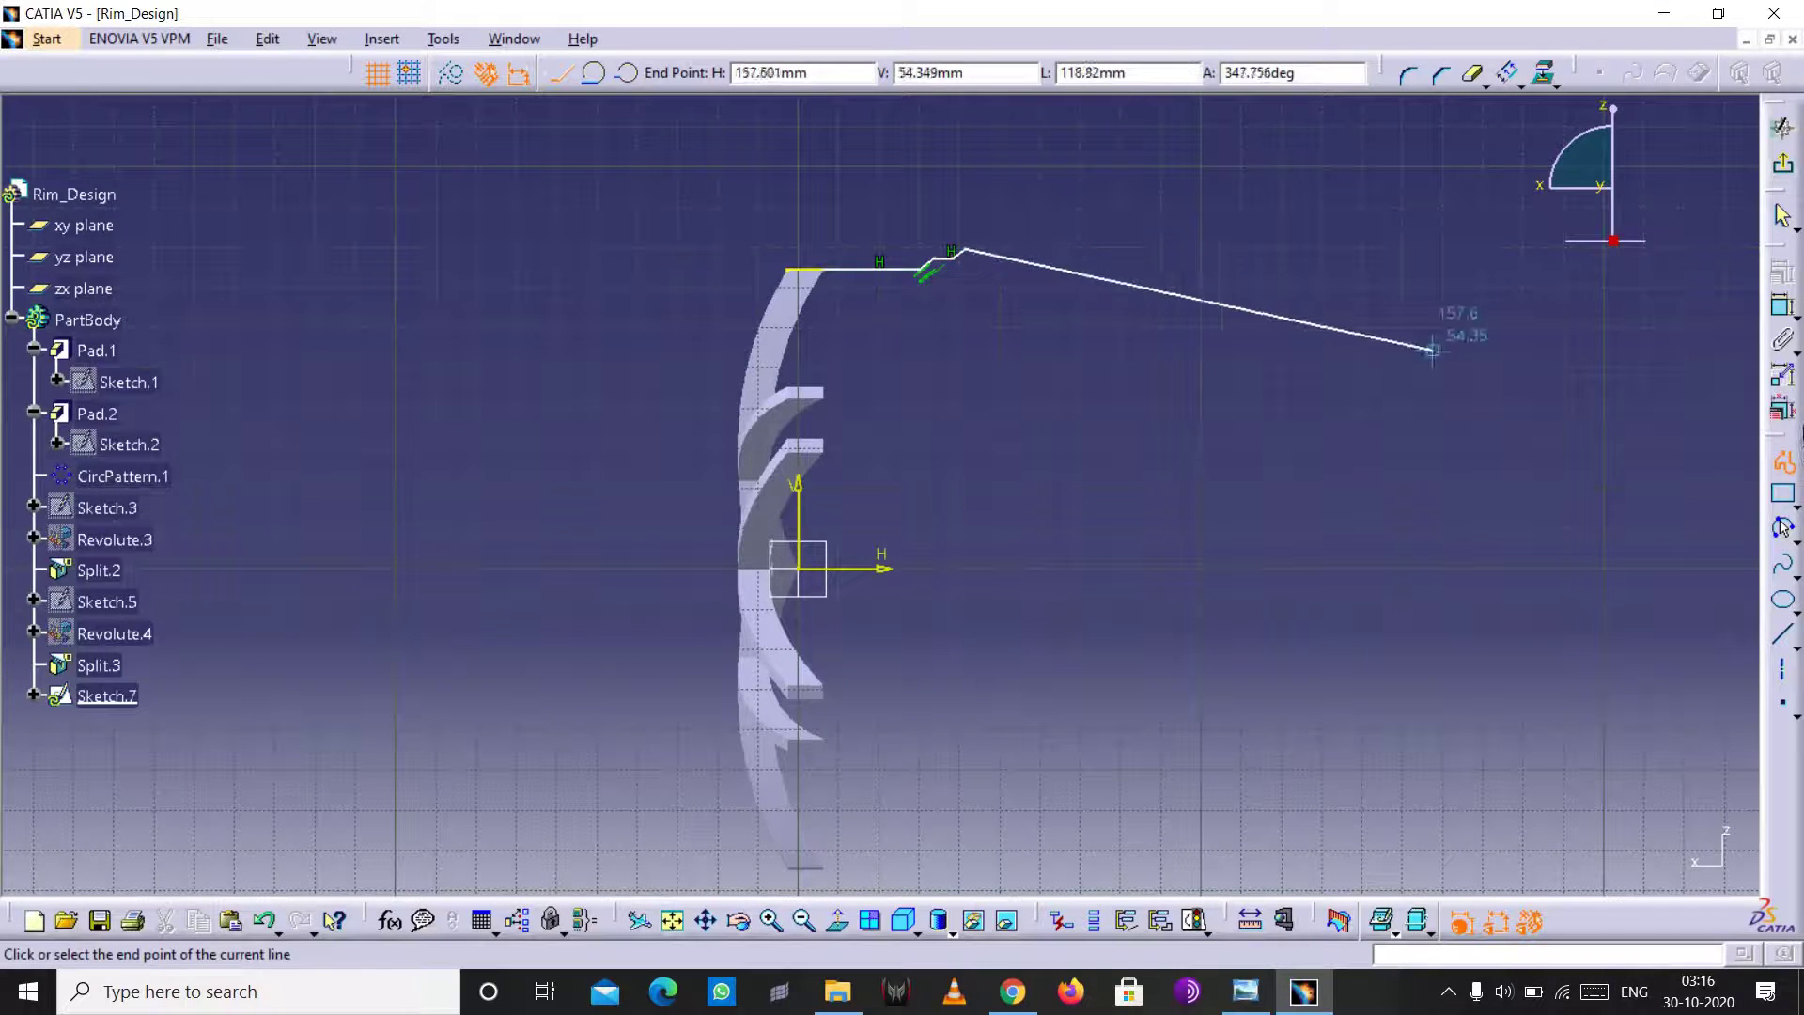
click(1784, 462)
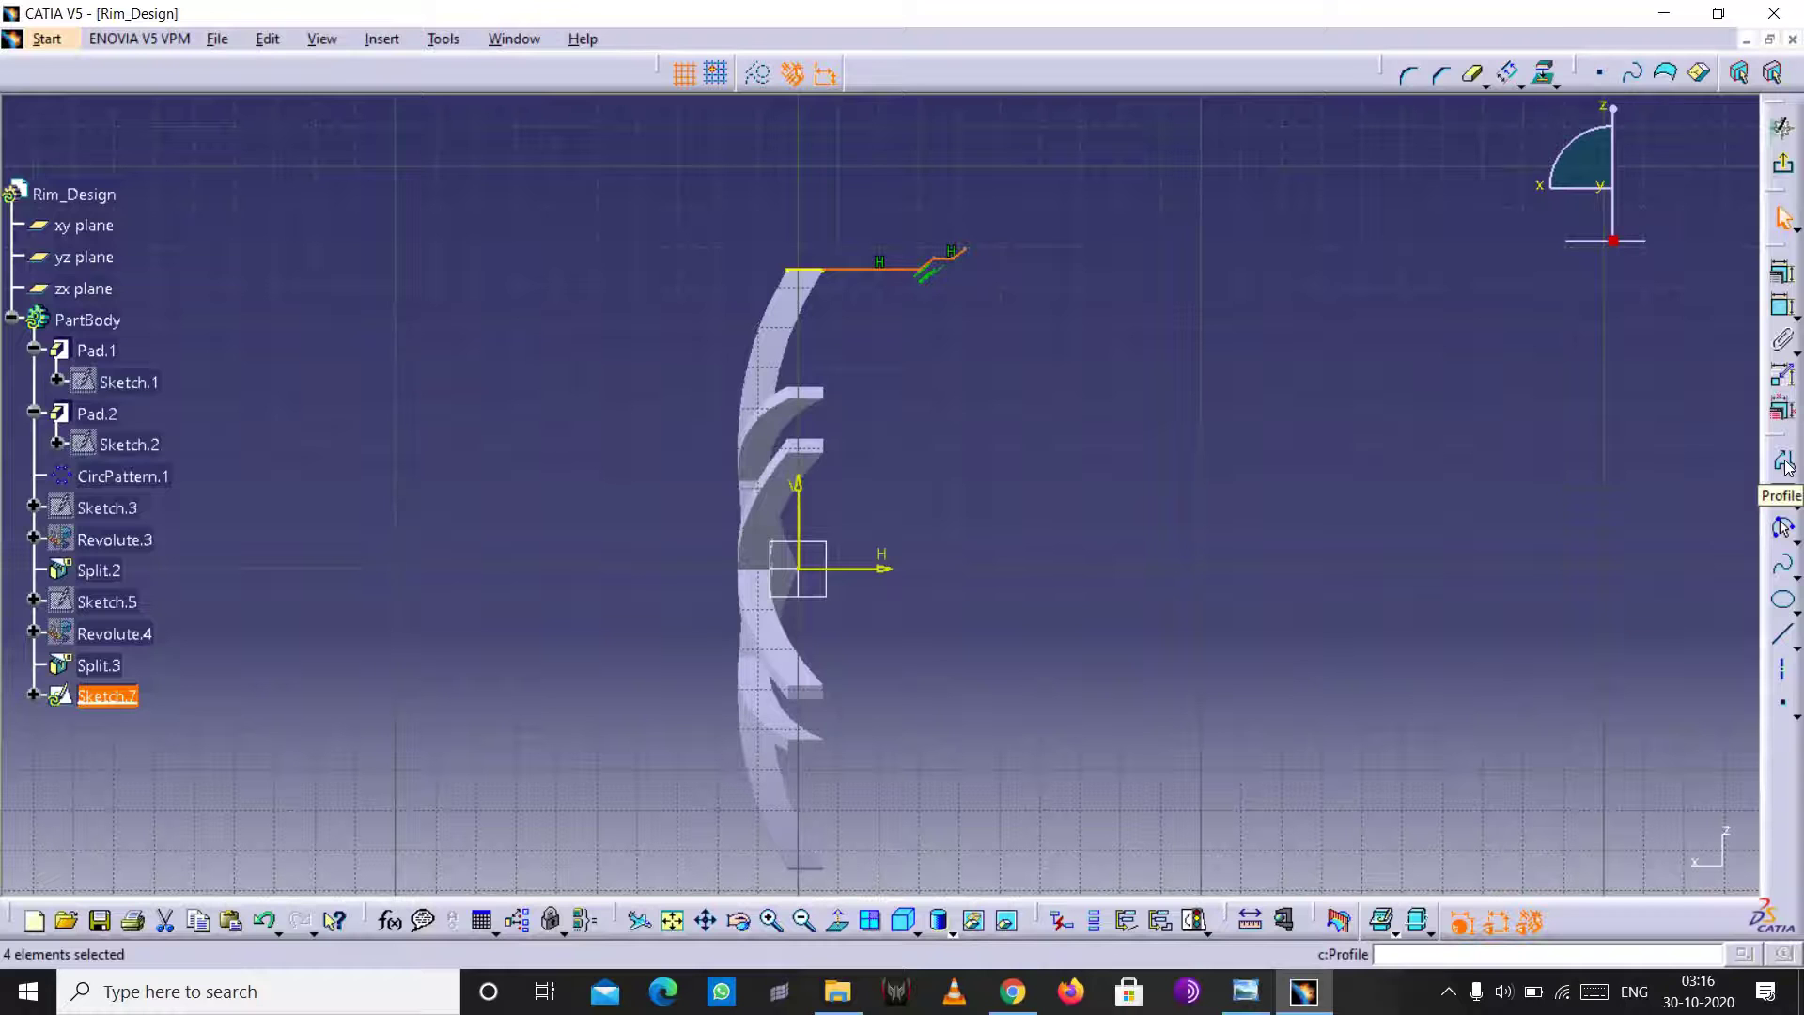
- Draw short angled segments from the rim's top-left corner
click(1784, 463)
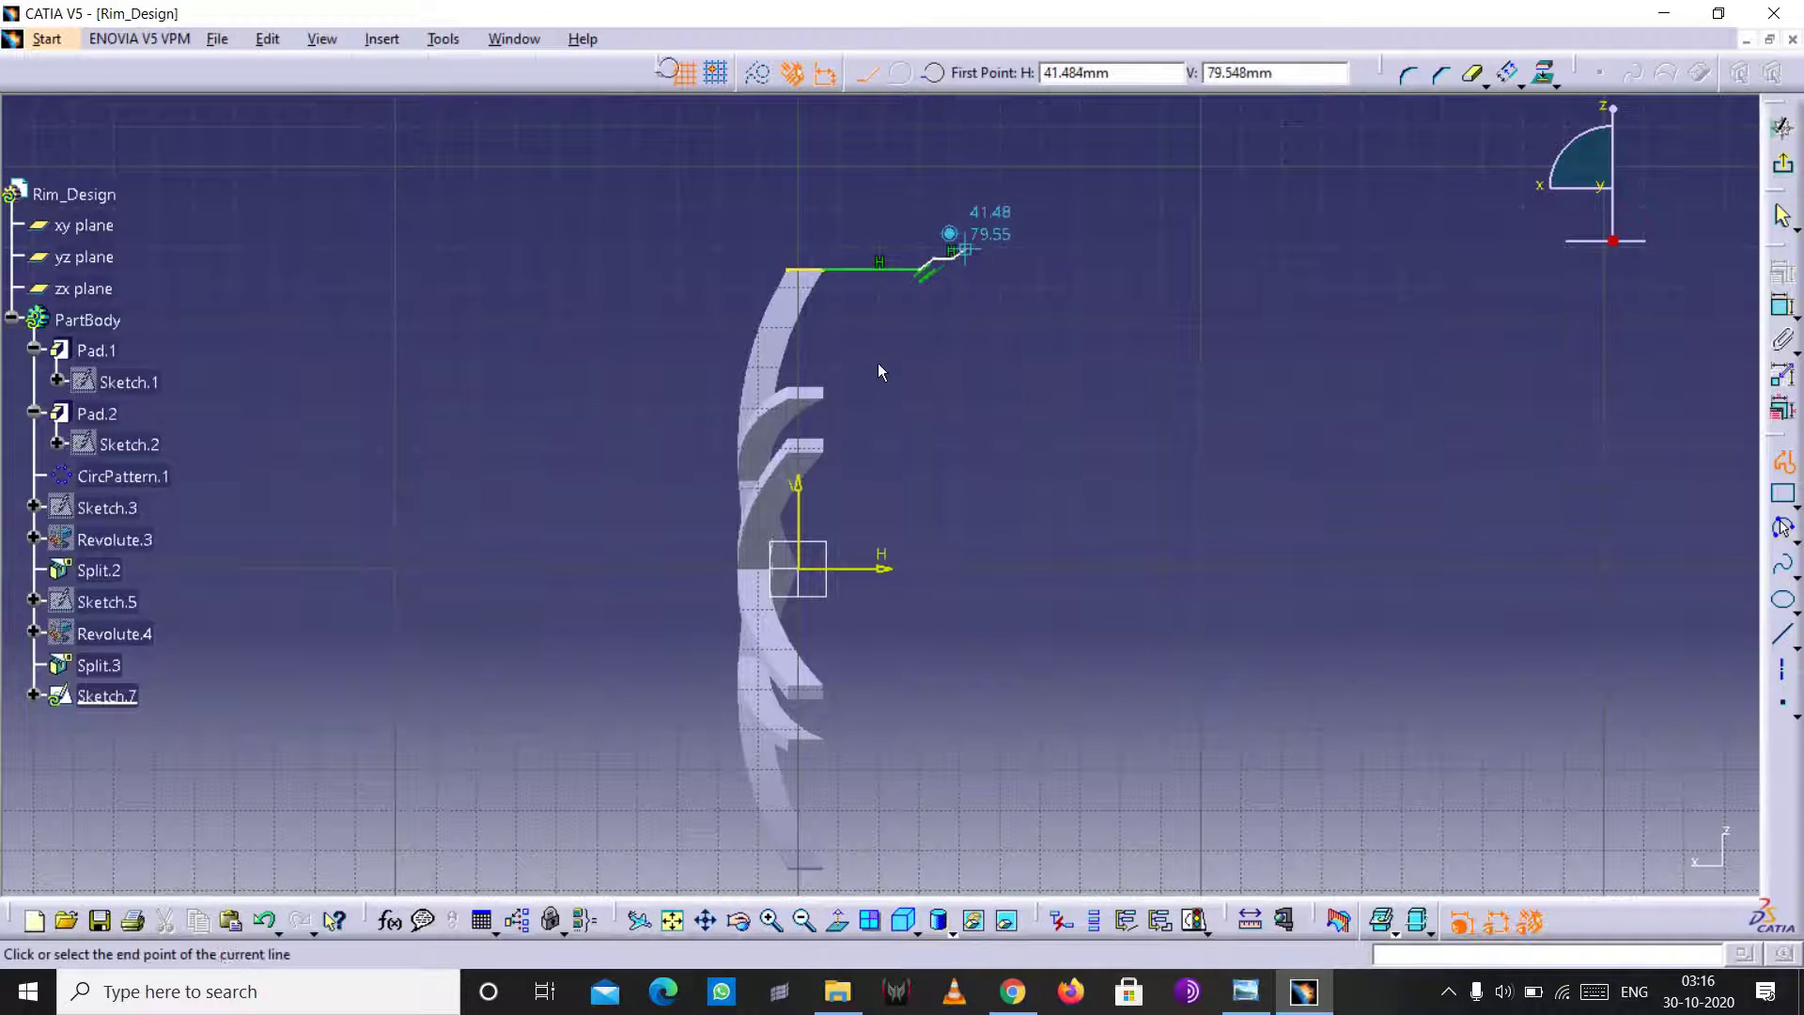
click(965, 252)
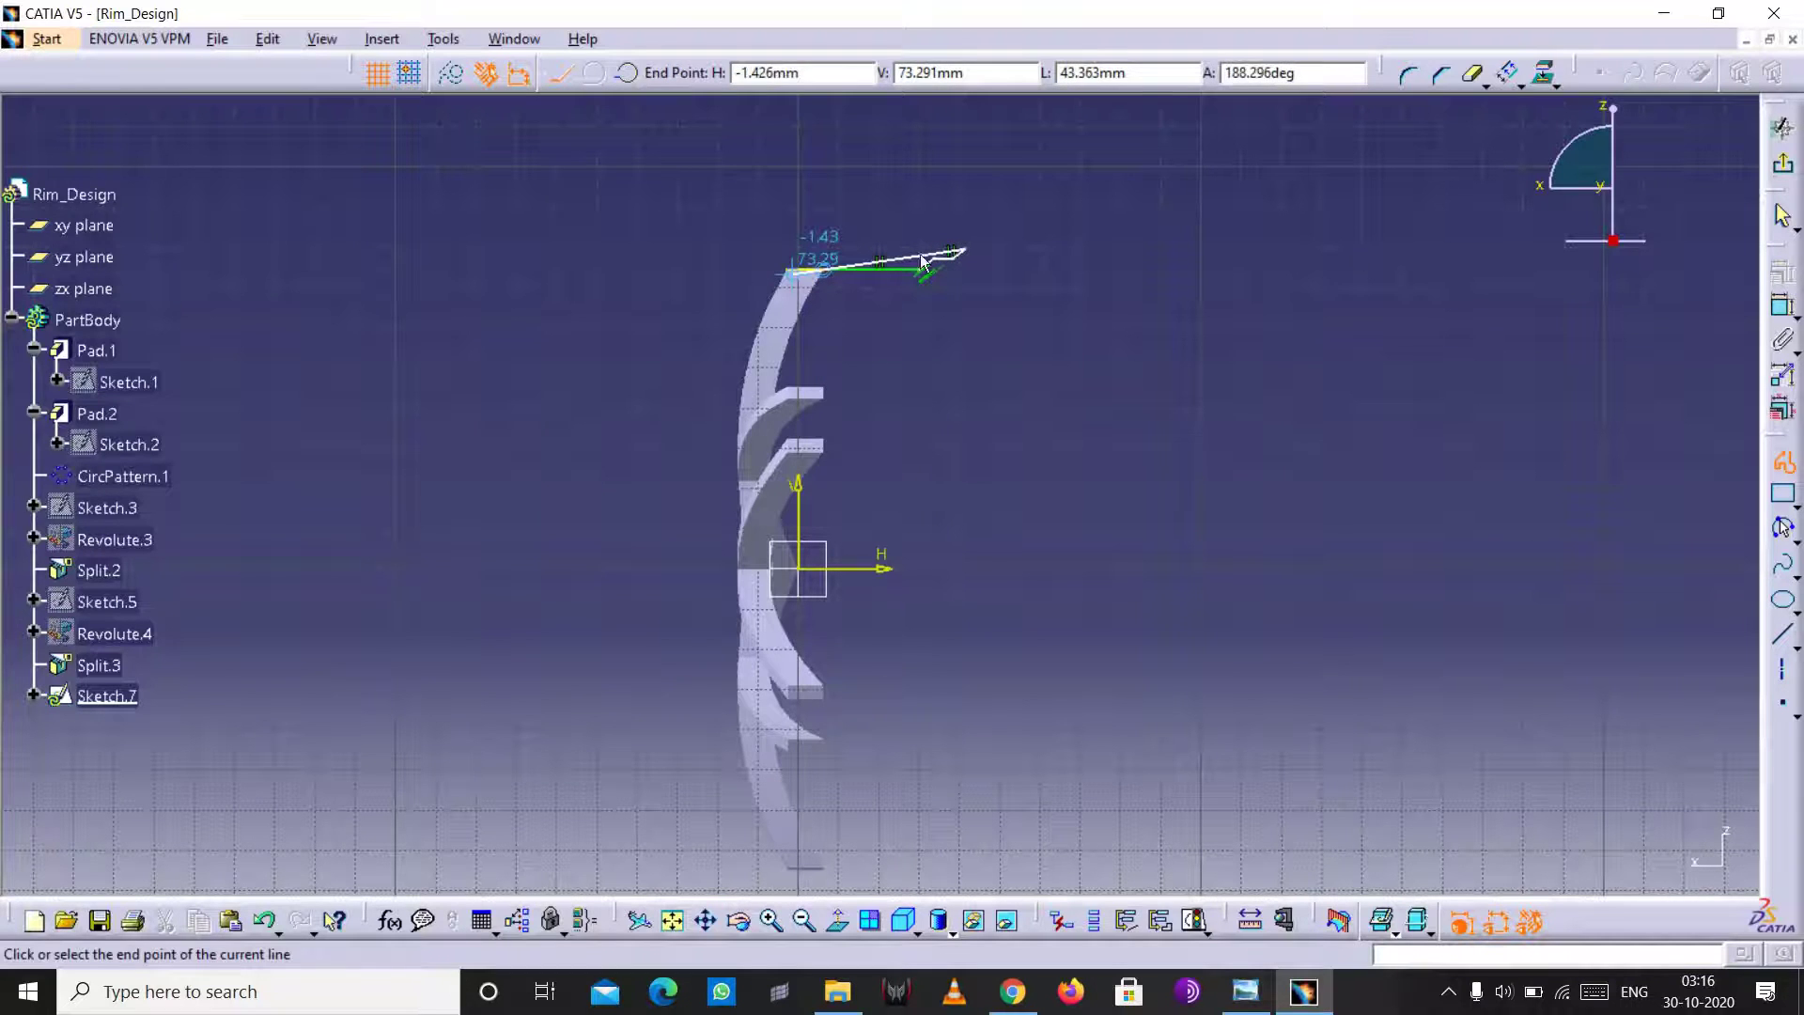
click(1784, 465)
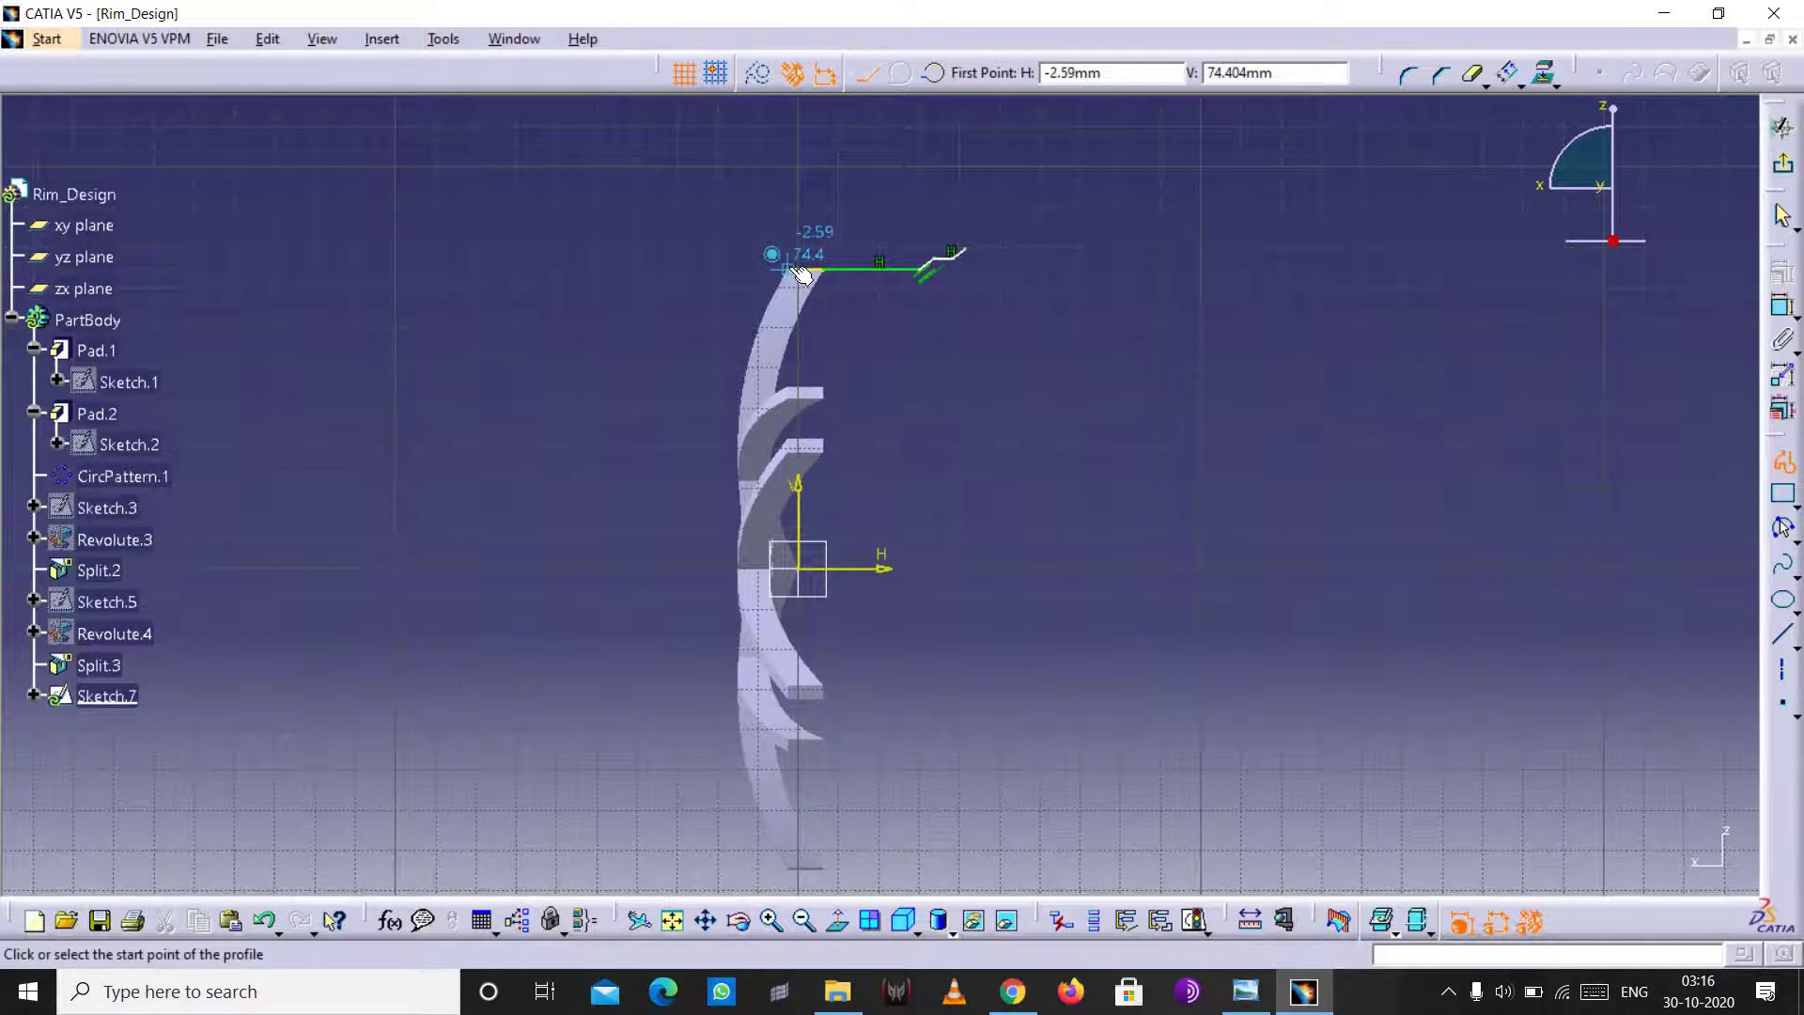
click(798, 272)
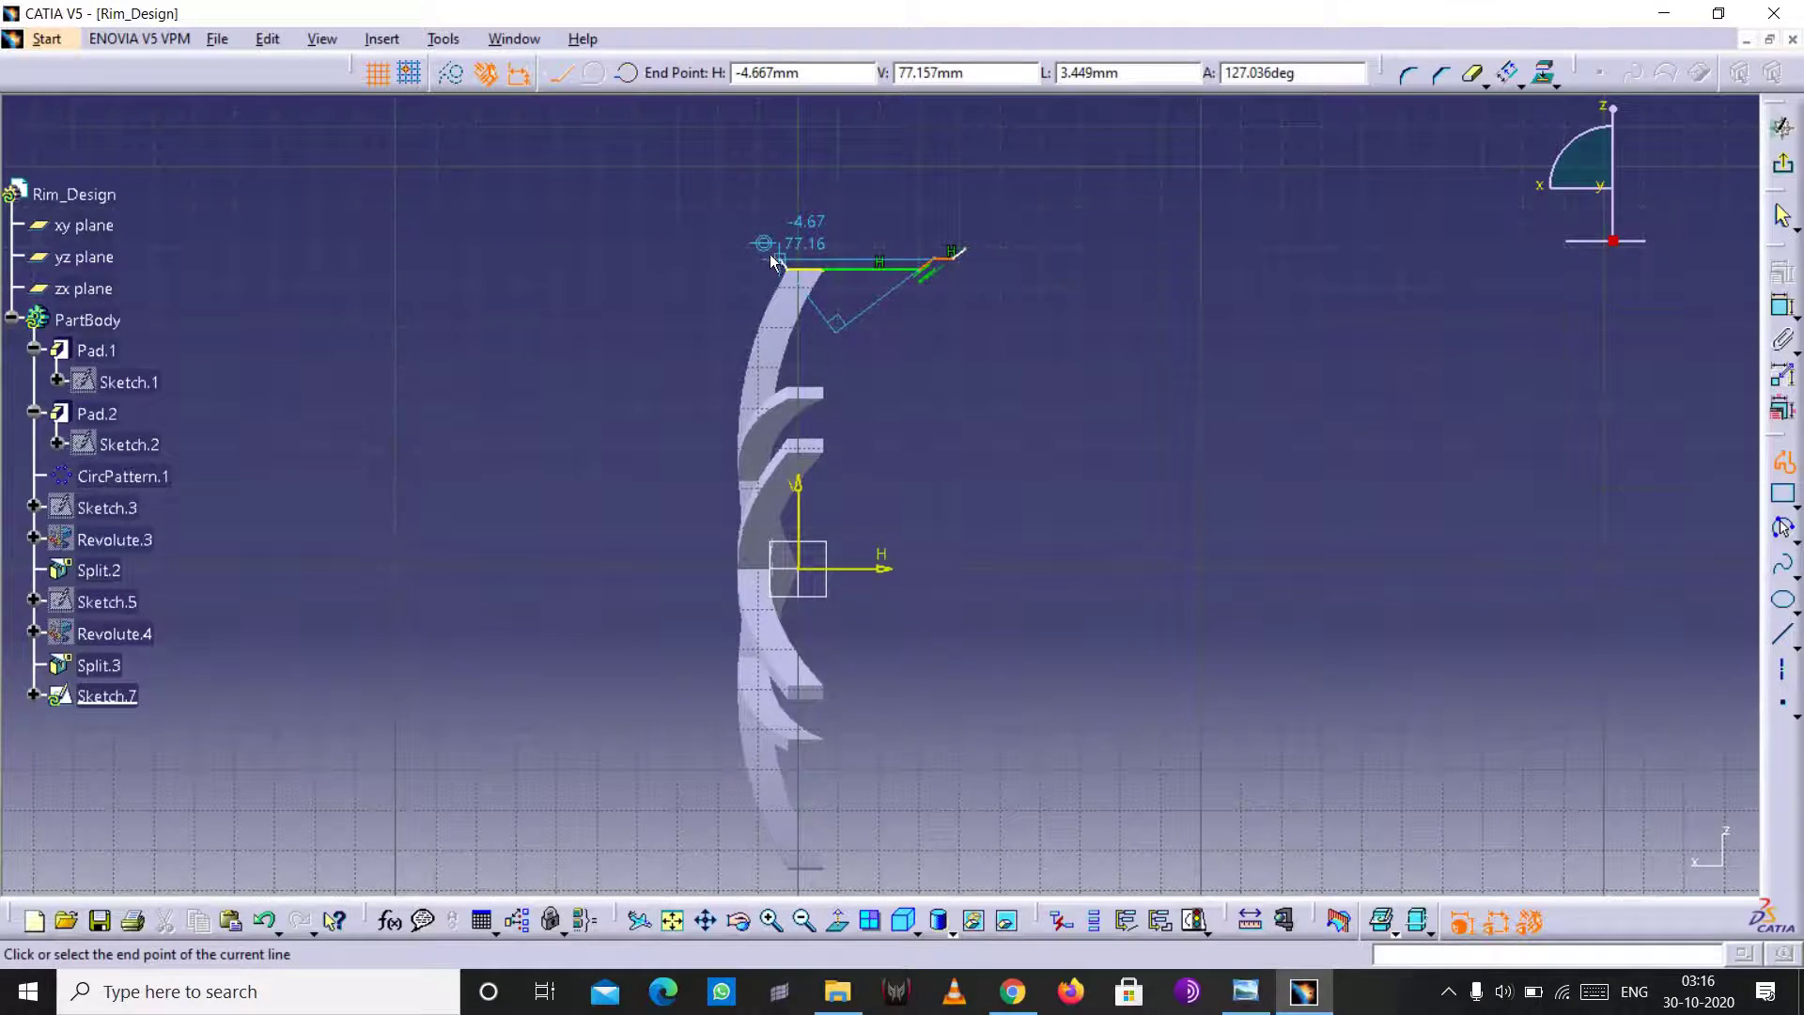
click(772, 256)
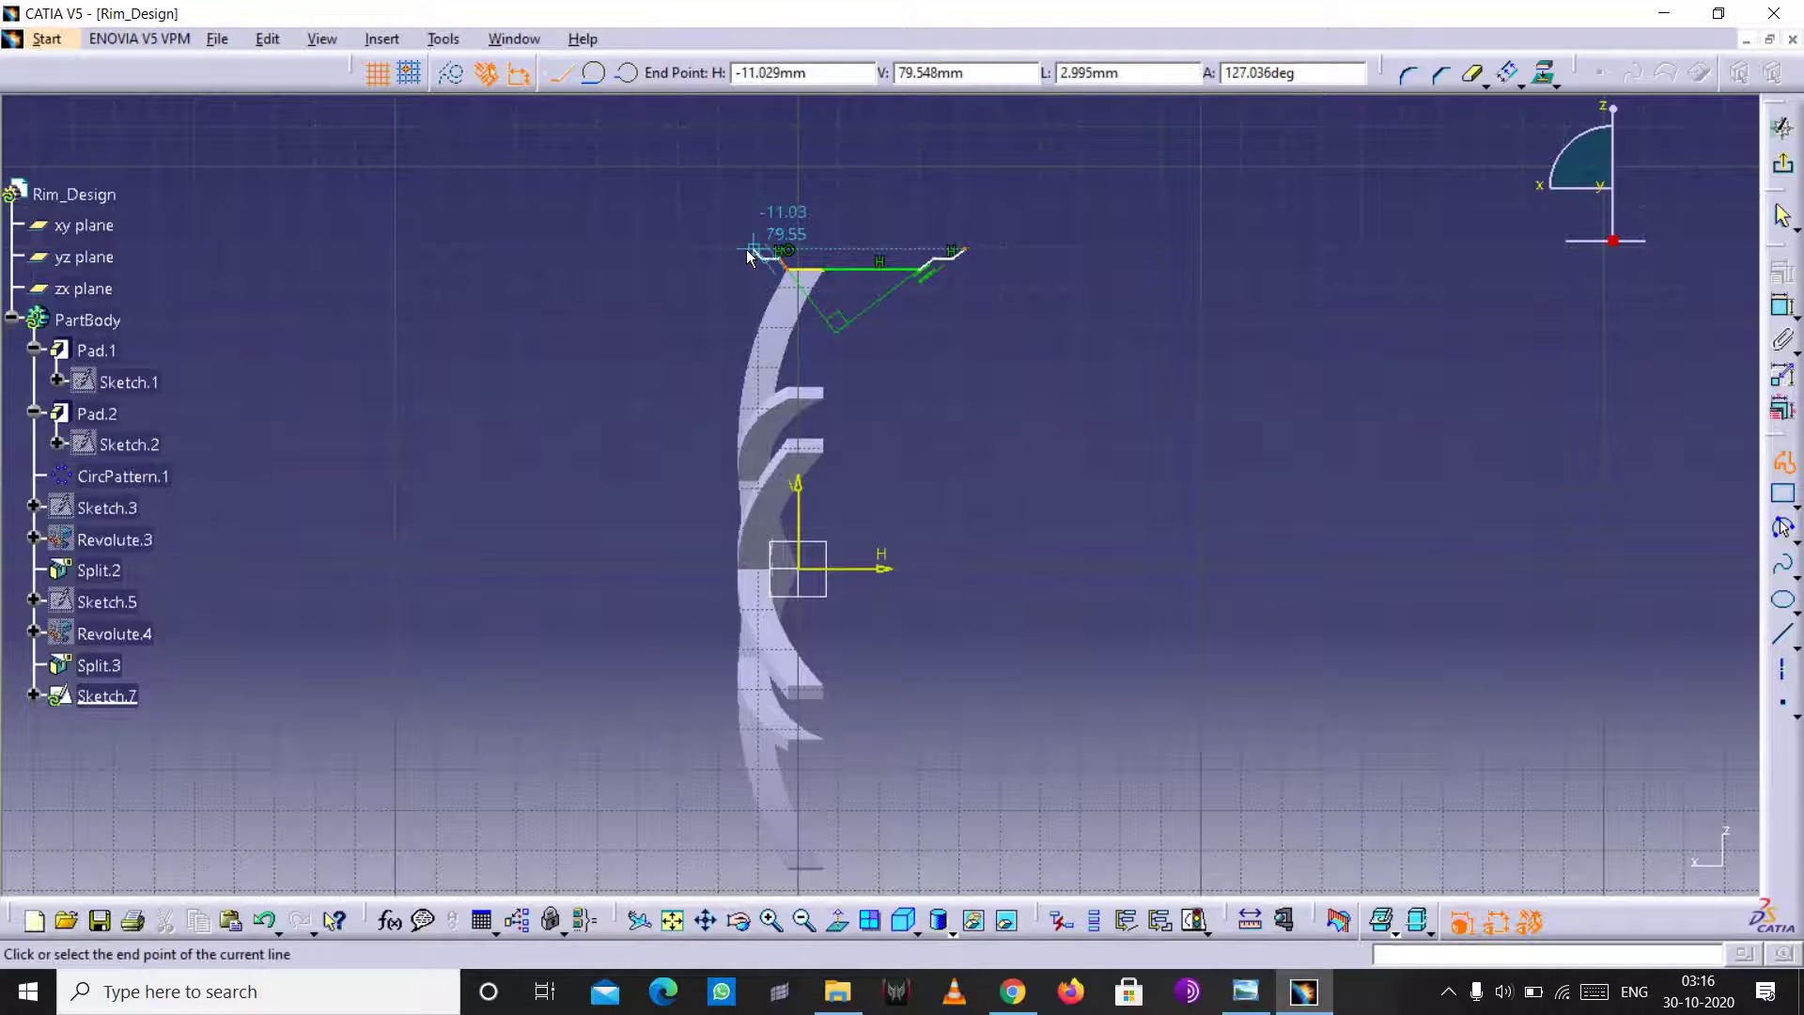
click(747, 253)
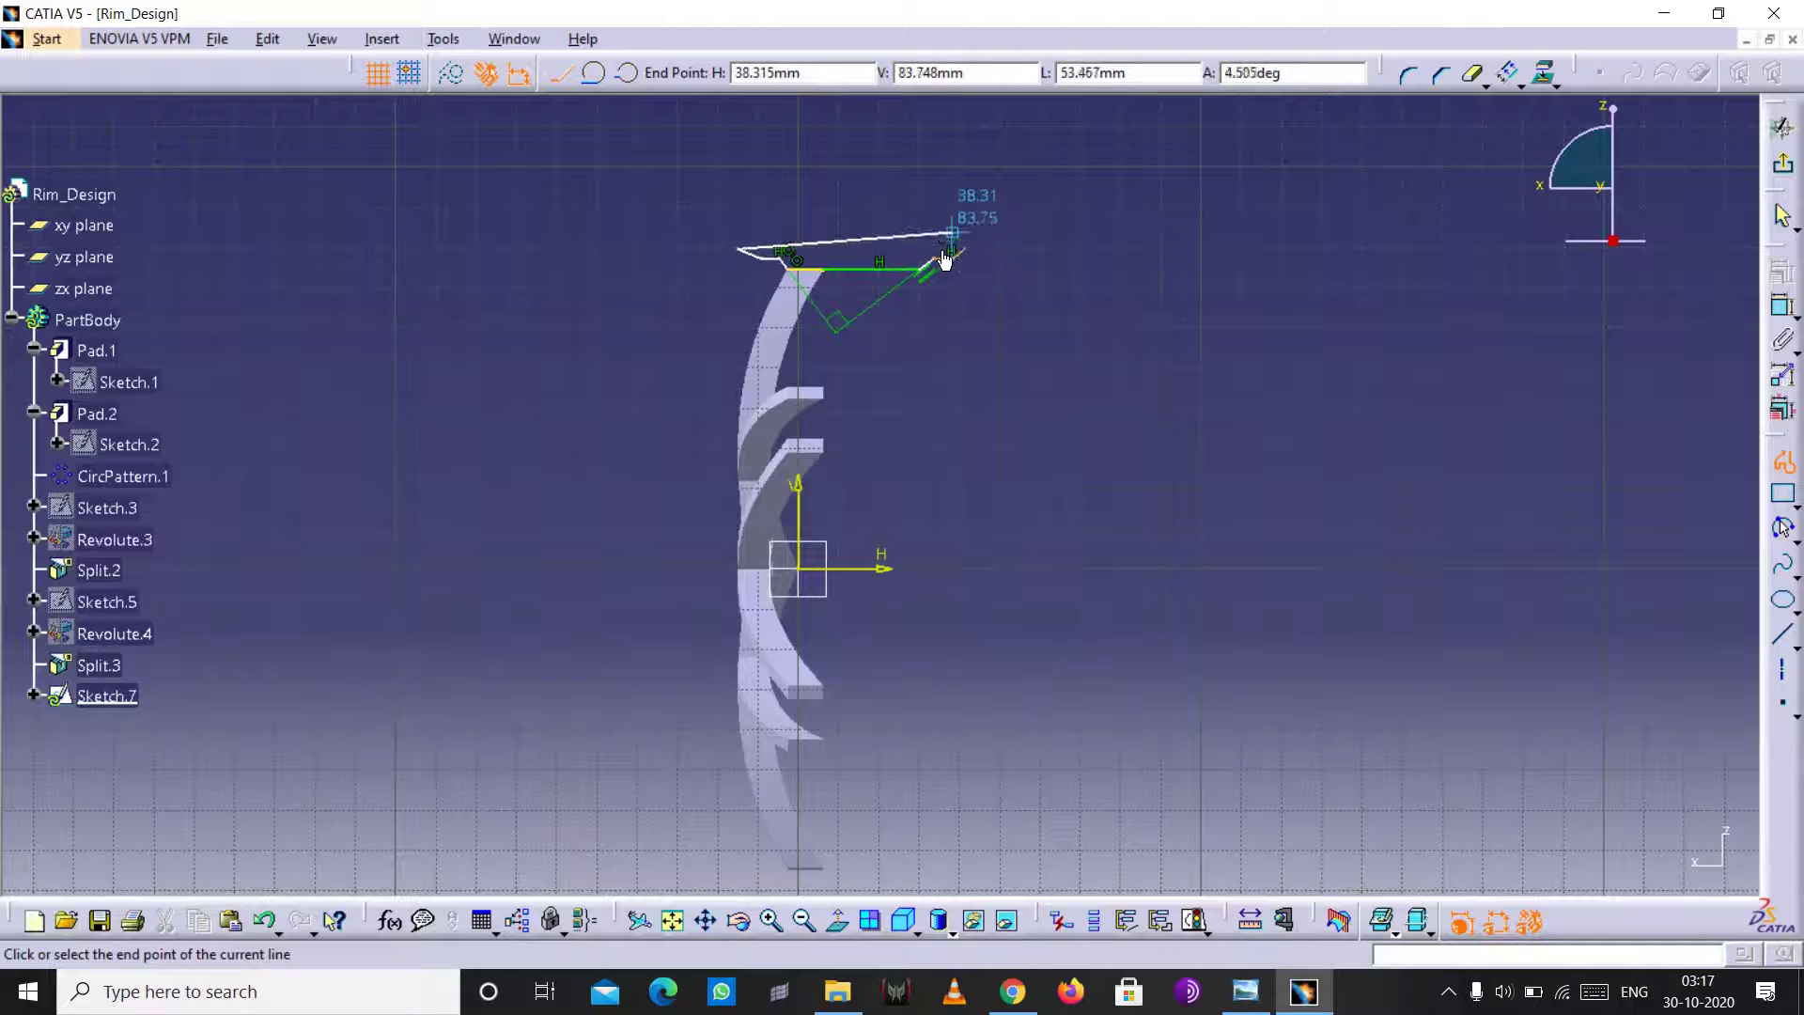
- Finish the profile and Quick Trim the short angled segment at its left end
click(1783, 461)
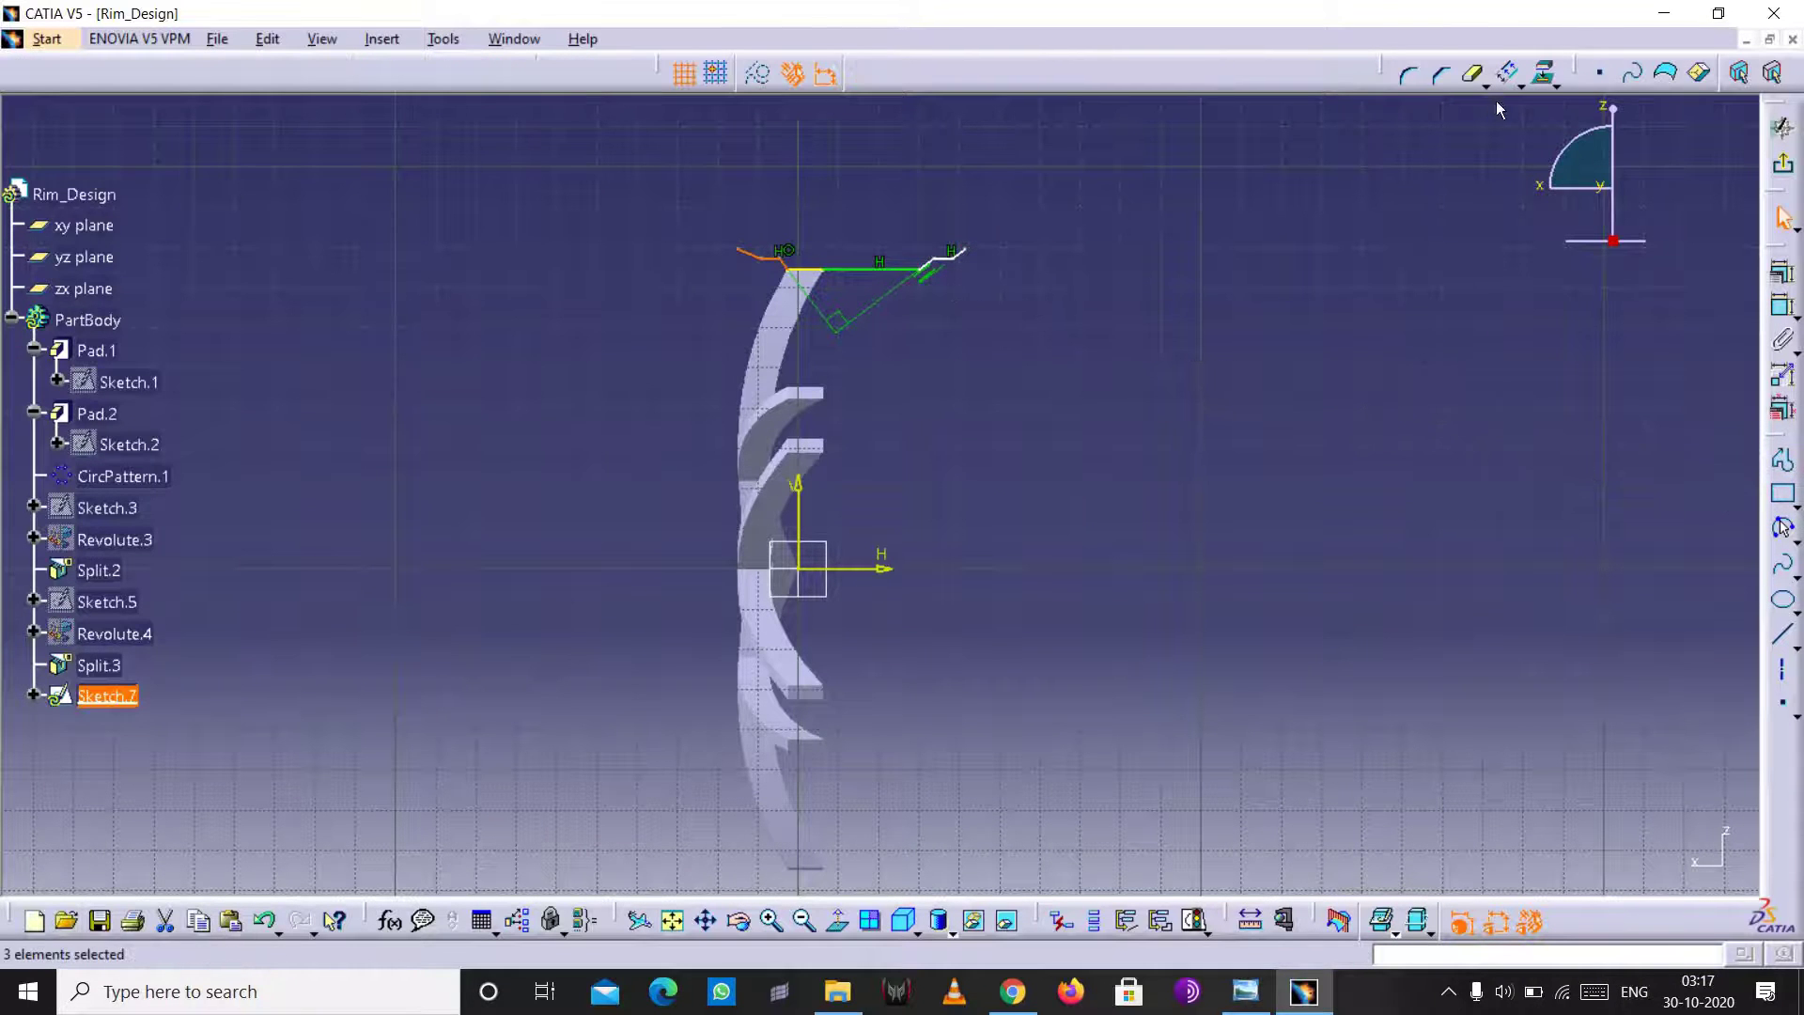
click(1472, 72)
click(747, 258)
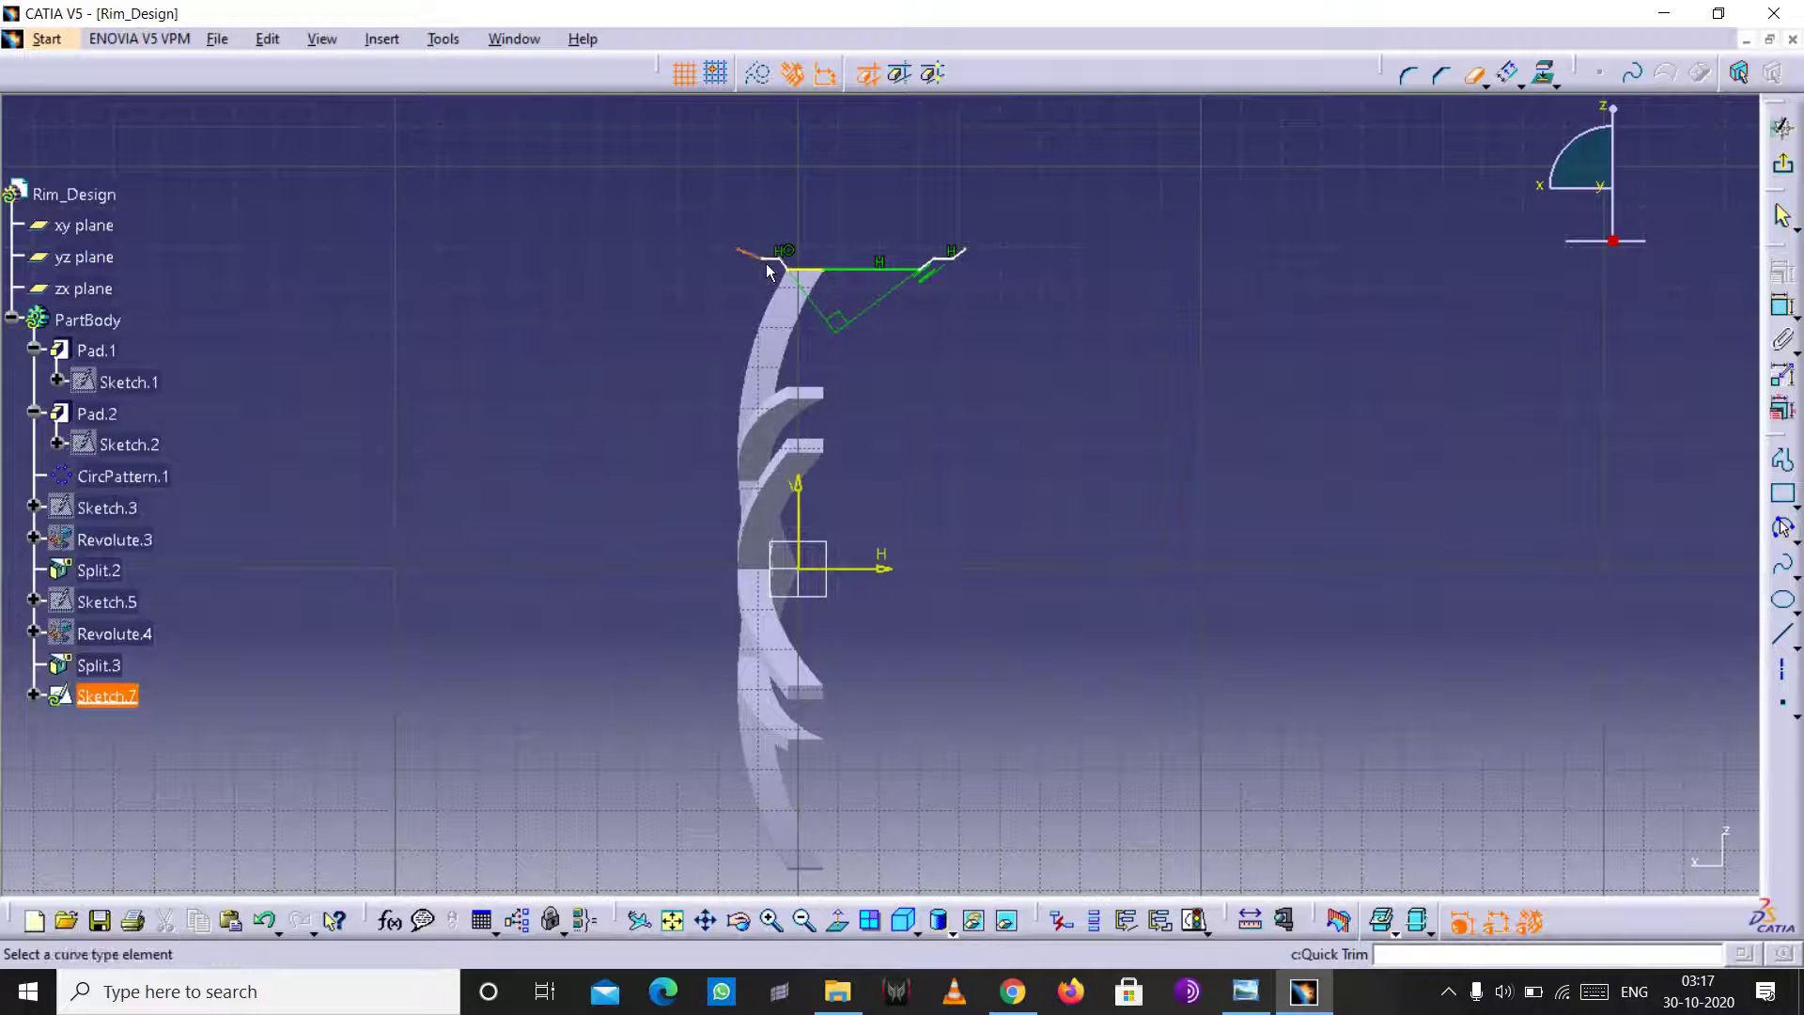
click(787, 266)
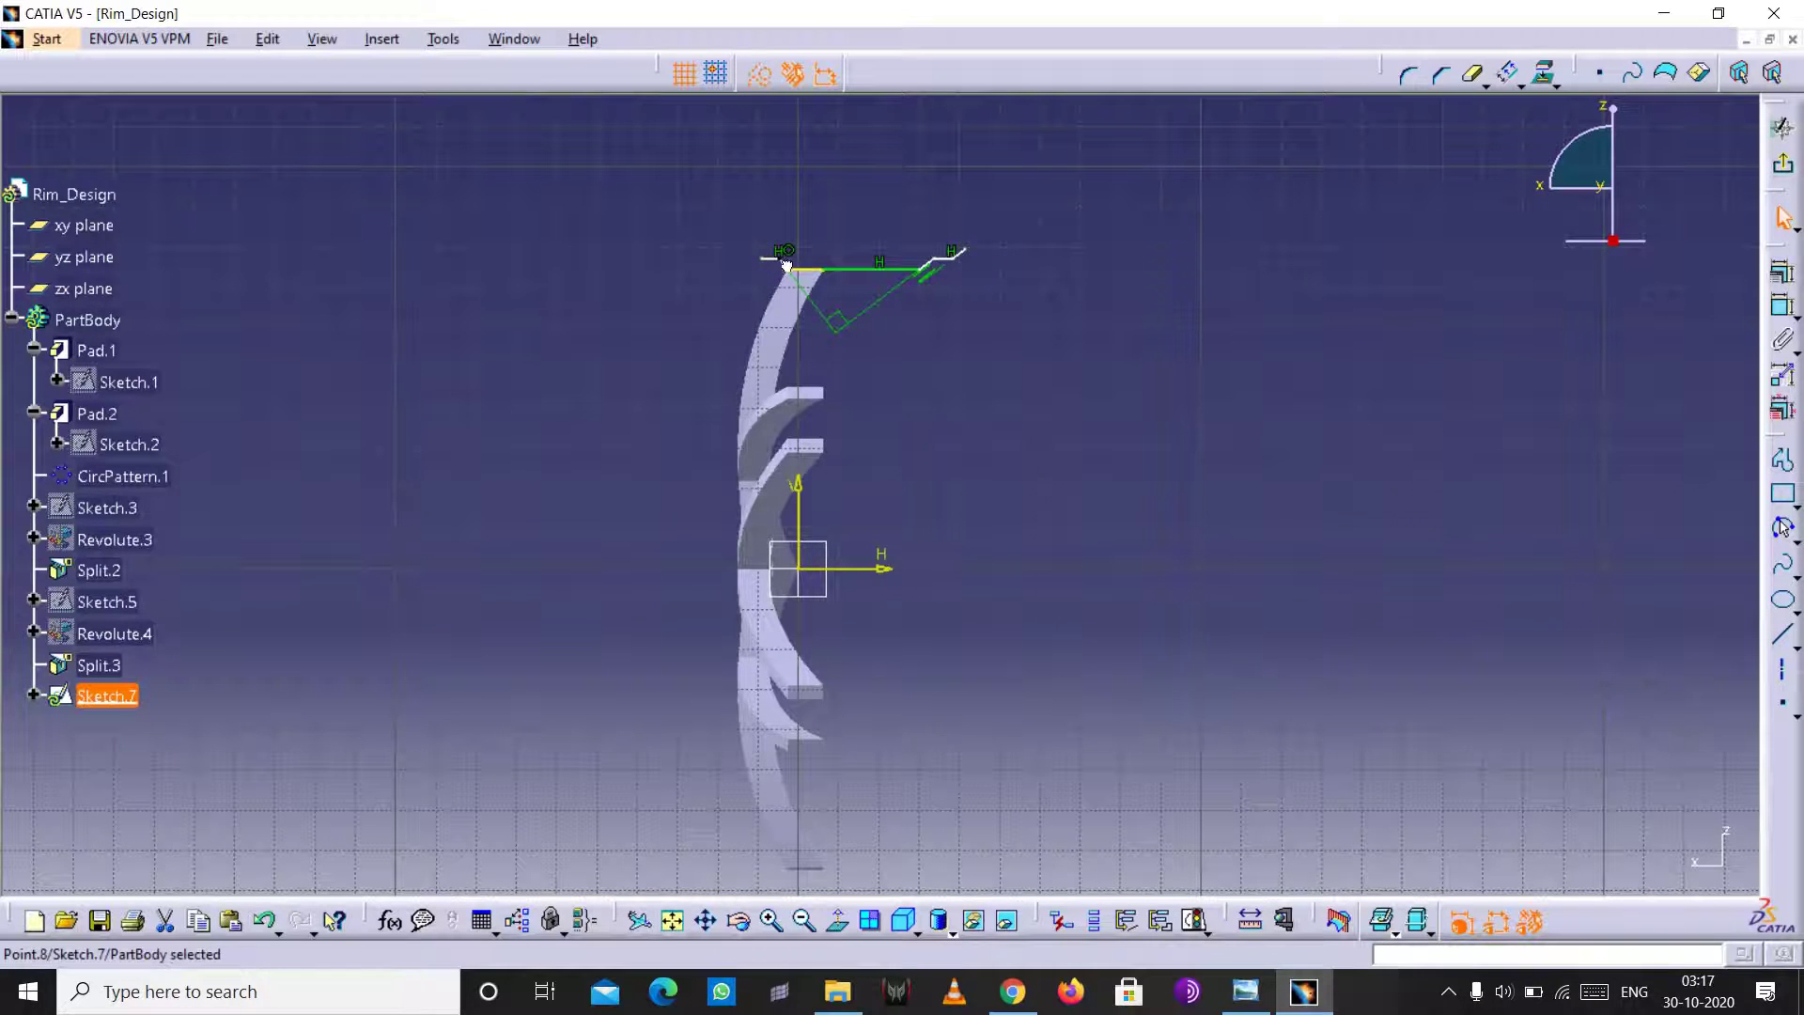
click(770, 920)
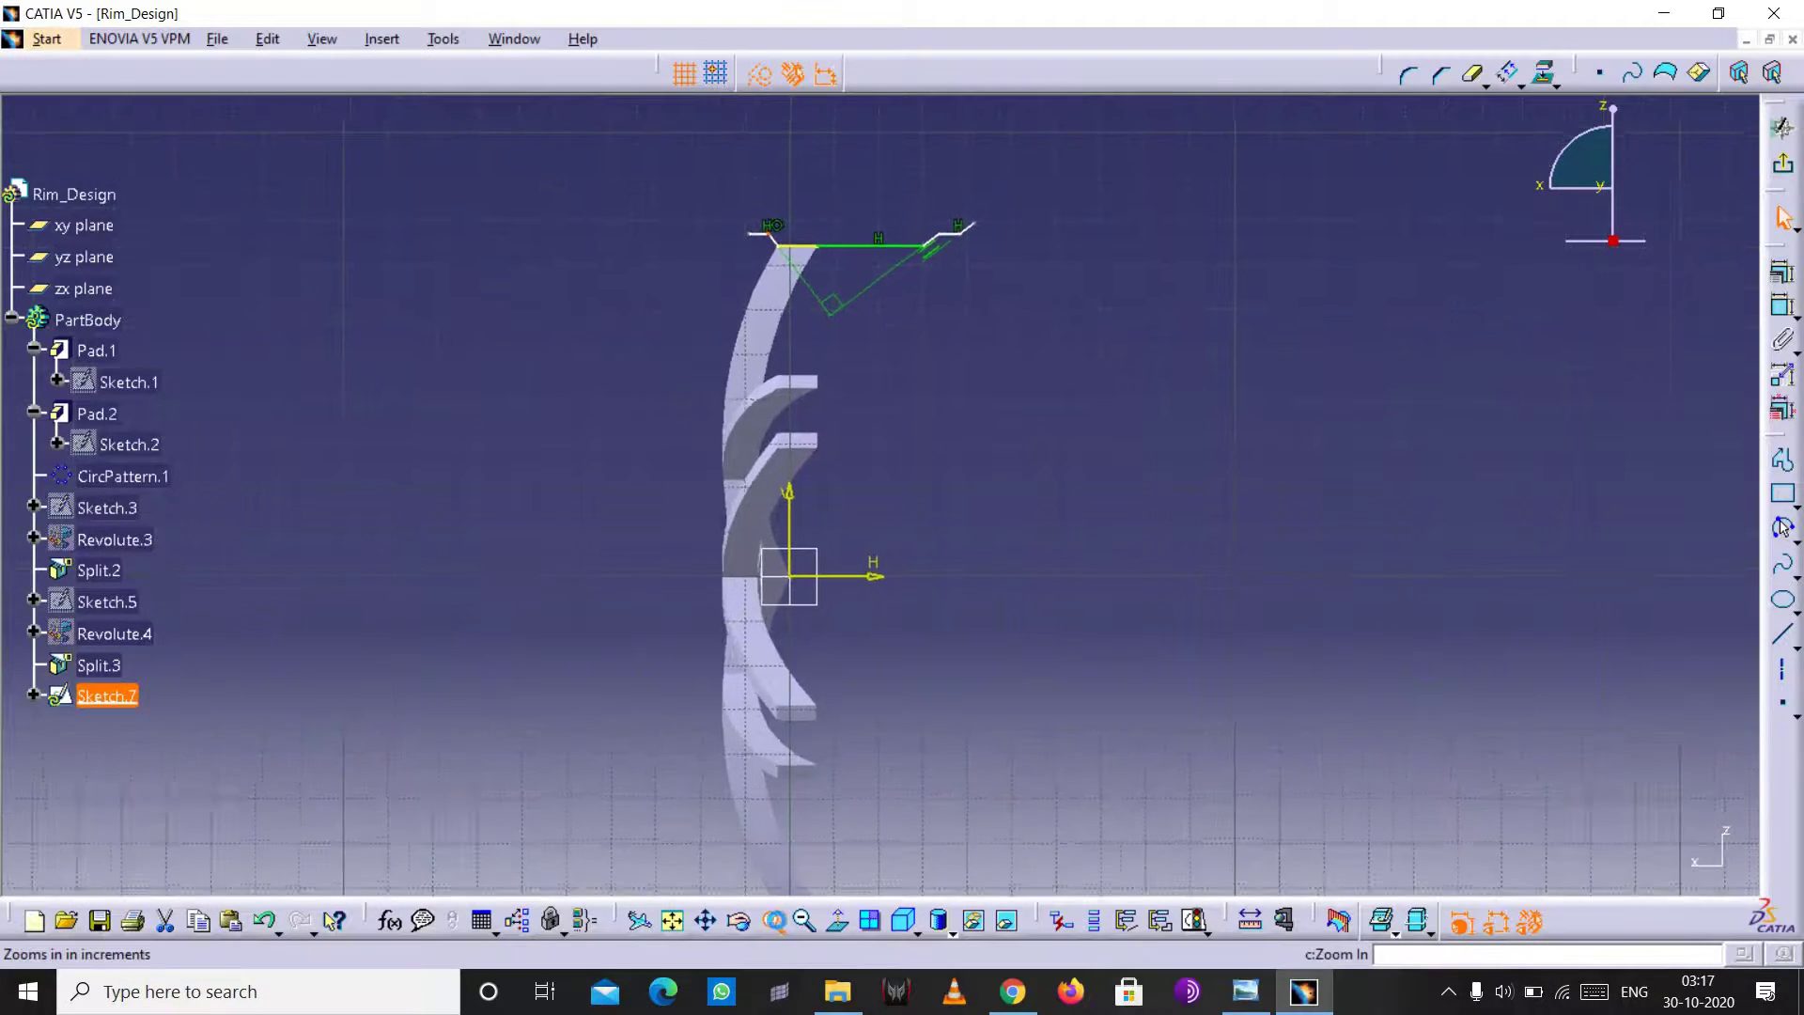
click(770, 920)
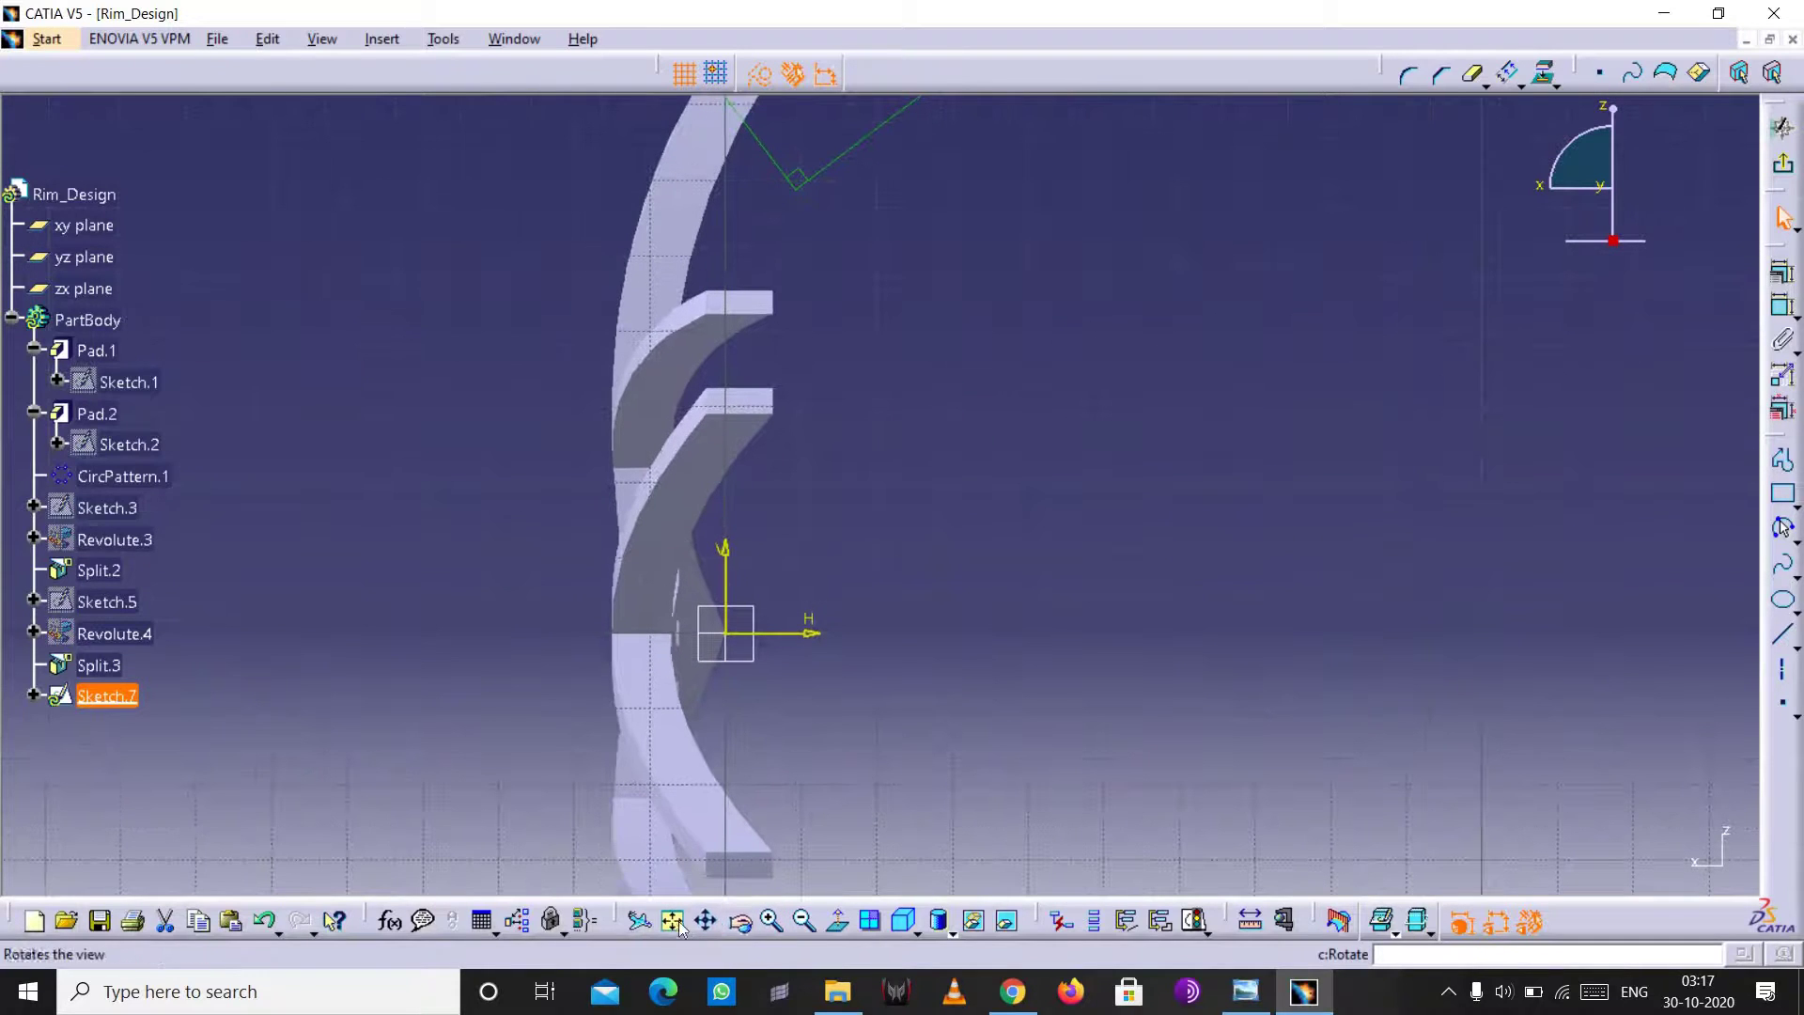
middle_click(848, 139)
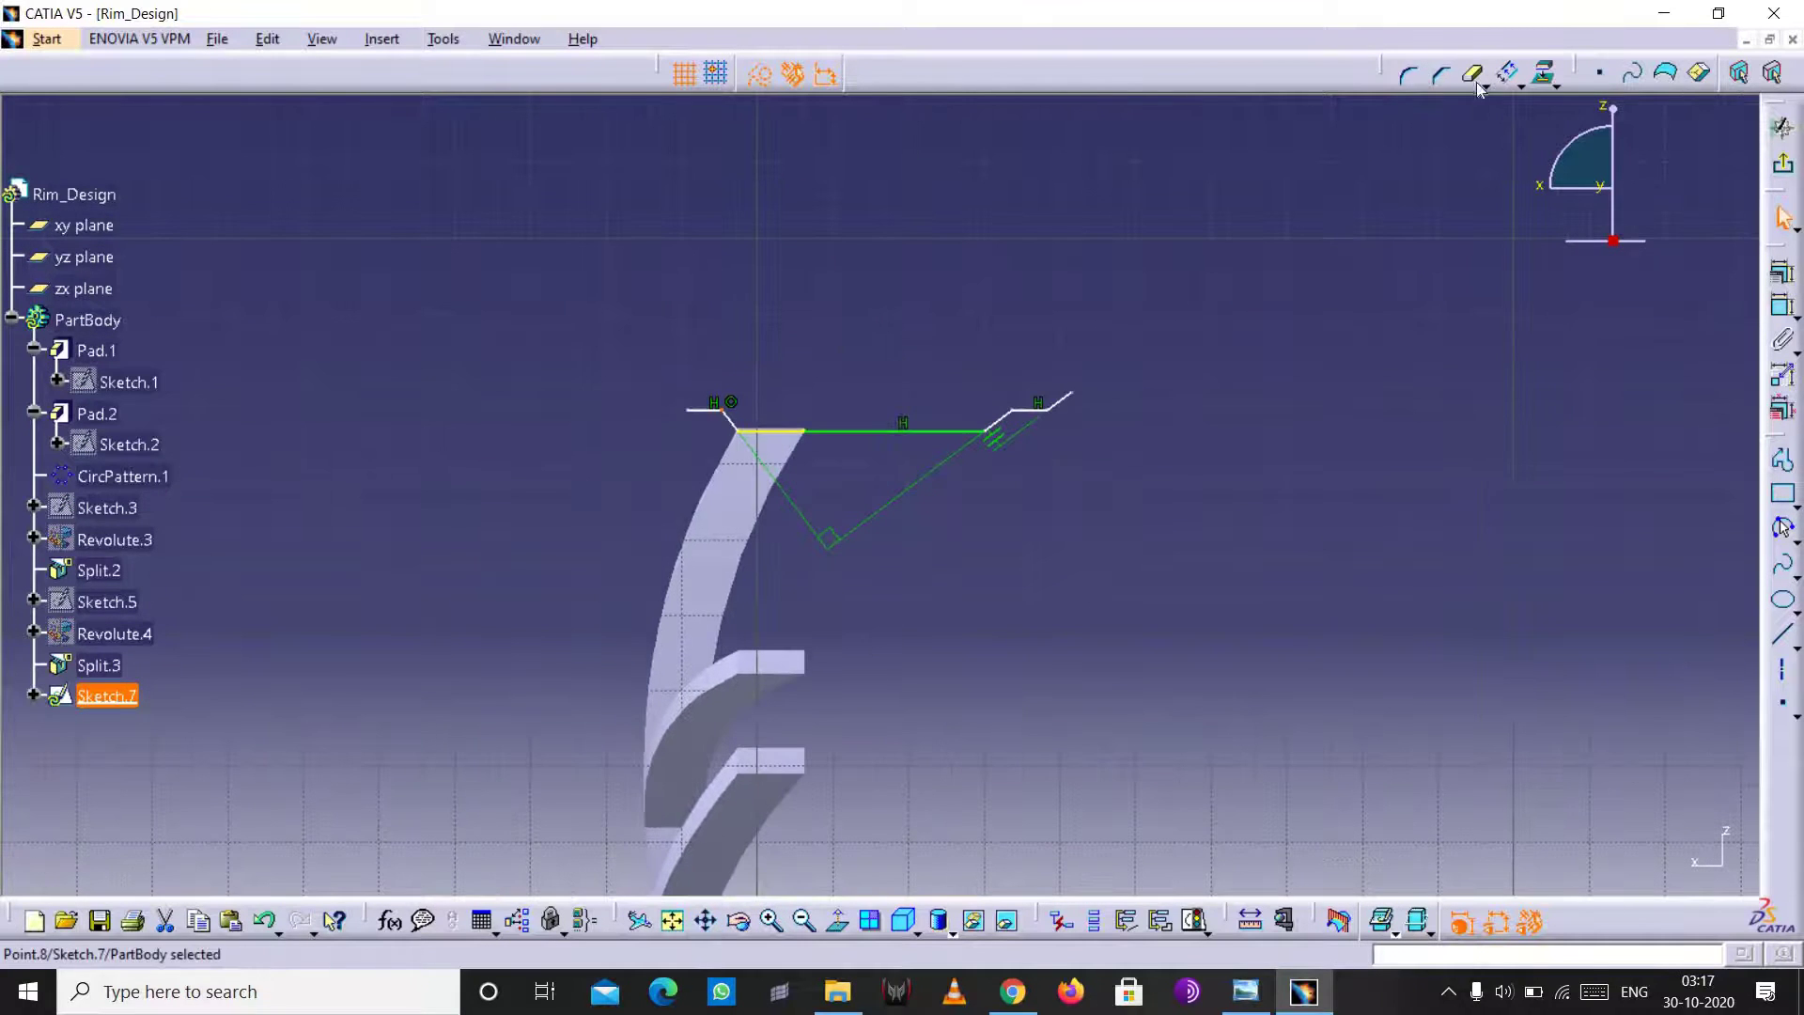
- Trim the remaining short helper segment at the left end of the profile
click(1430, 85)
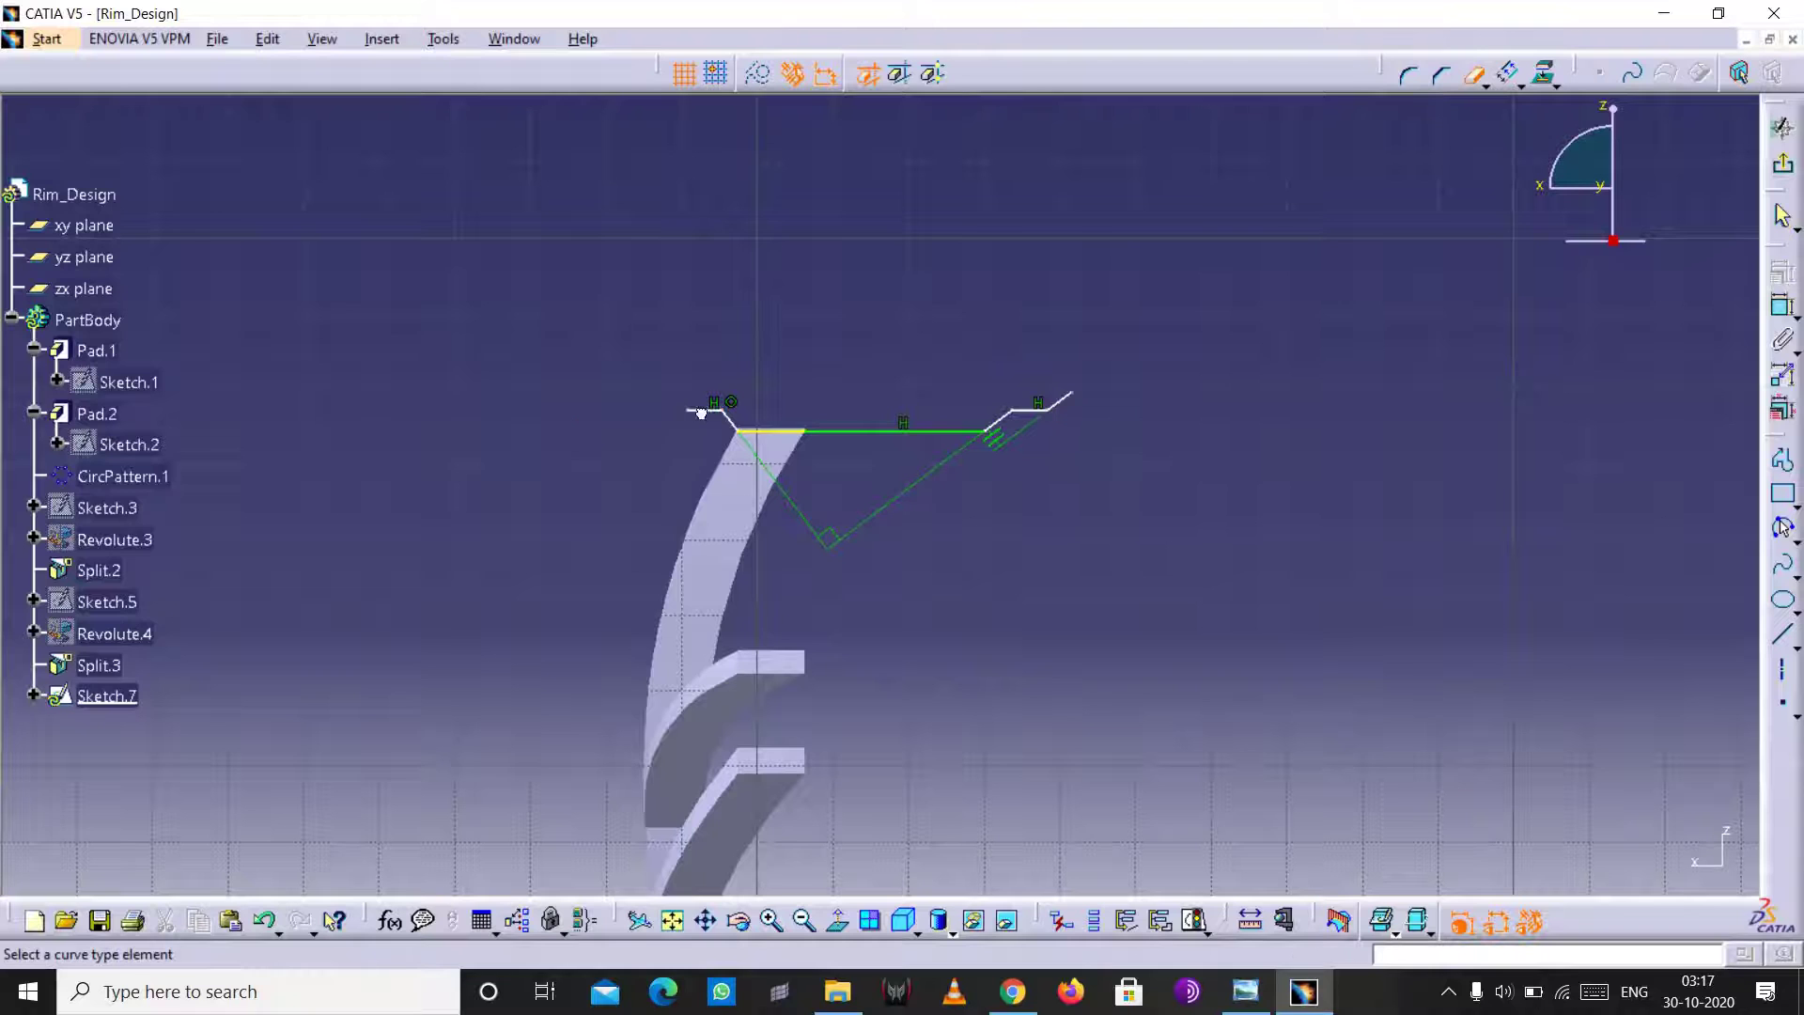
click(725, 416)
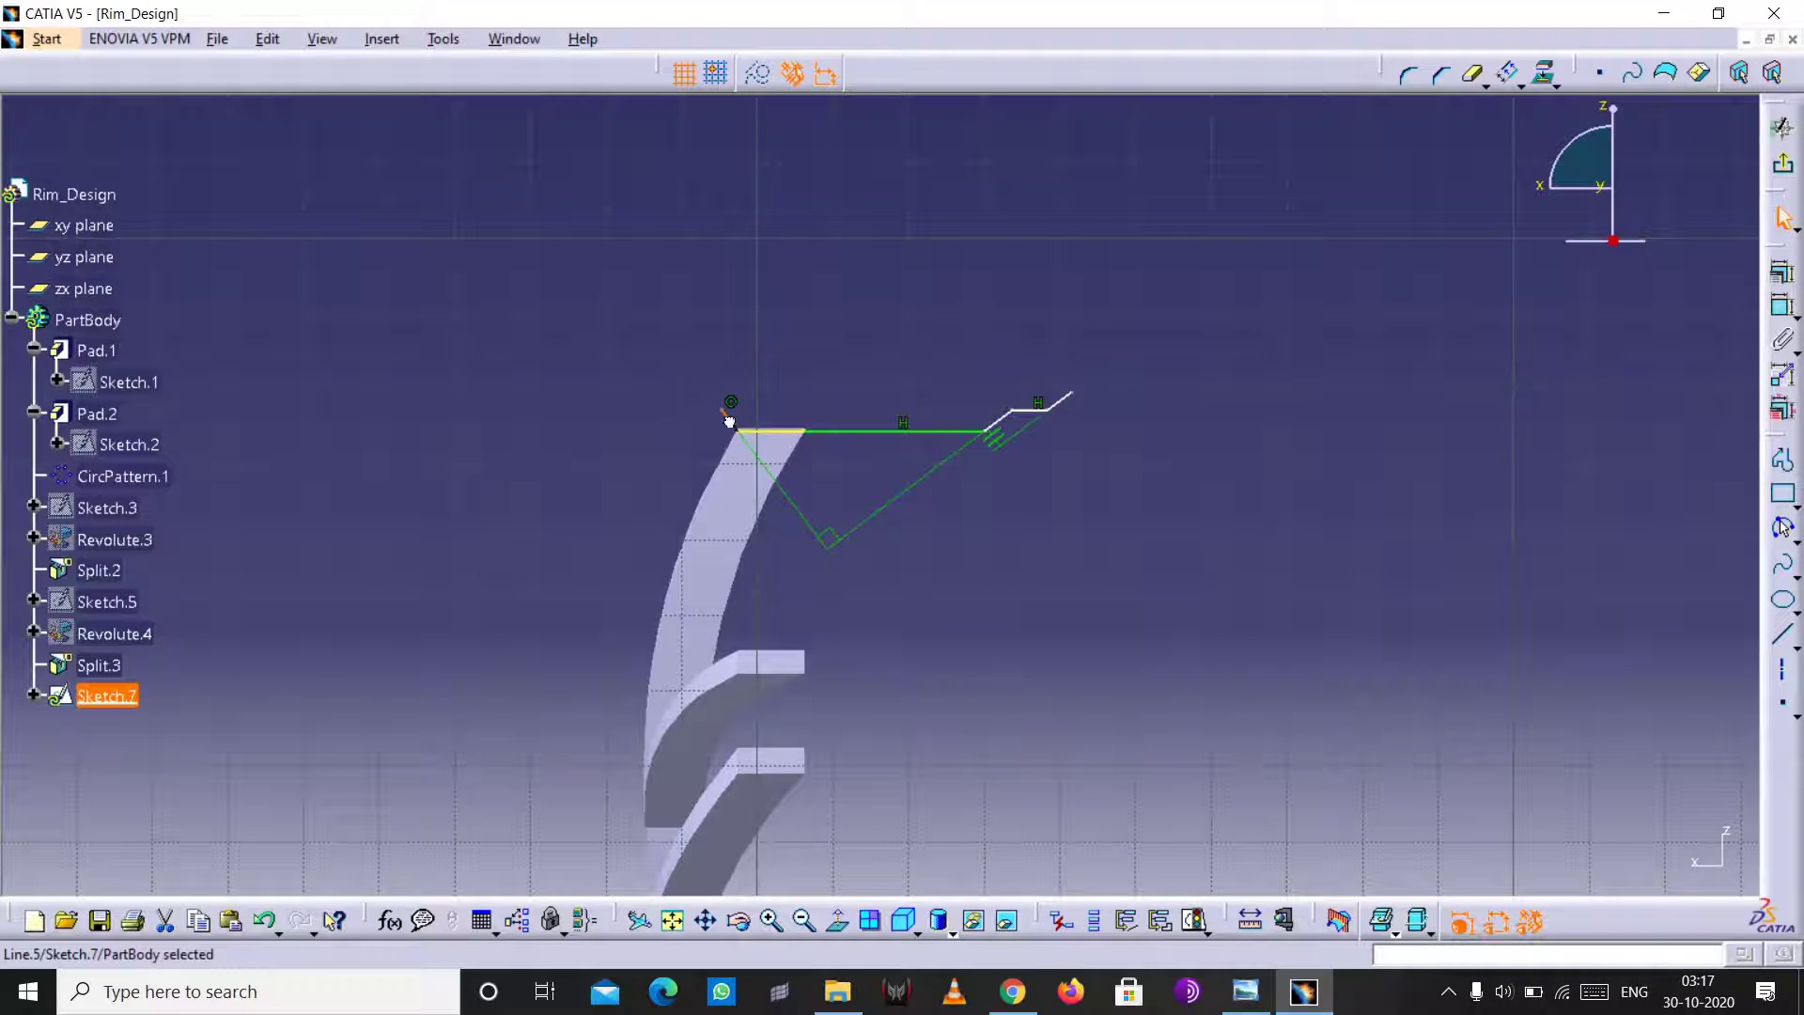
click(642, 599)
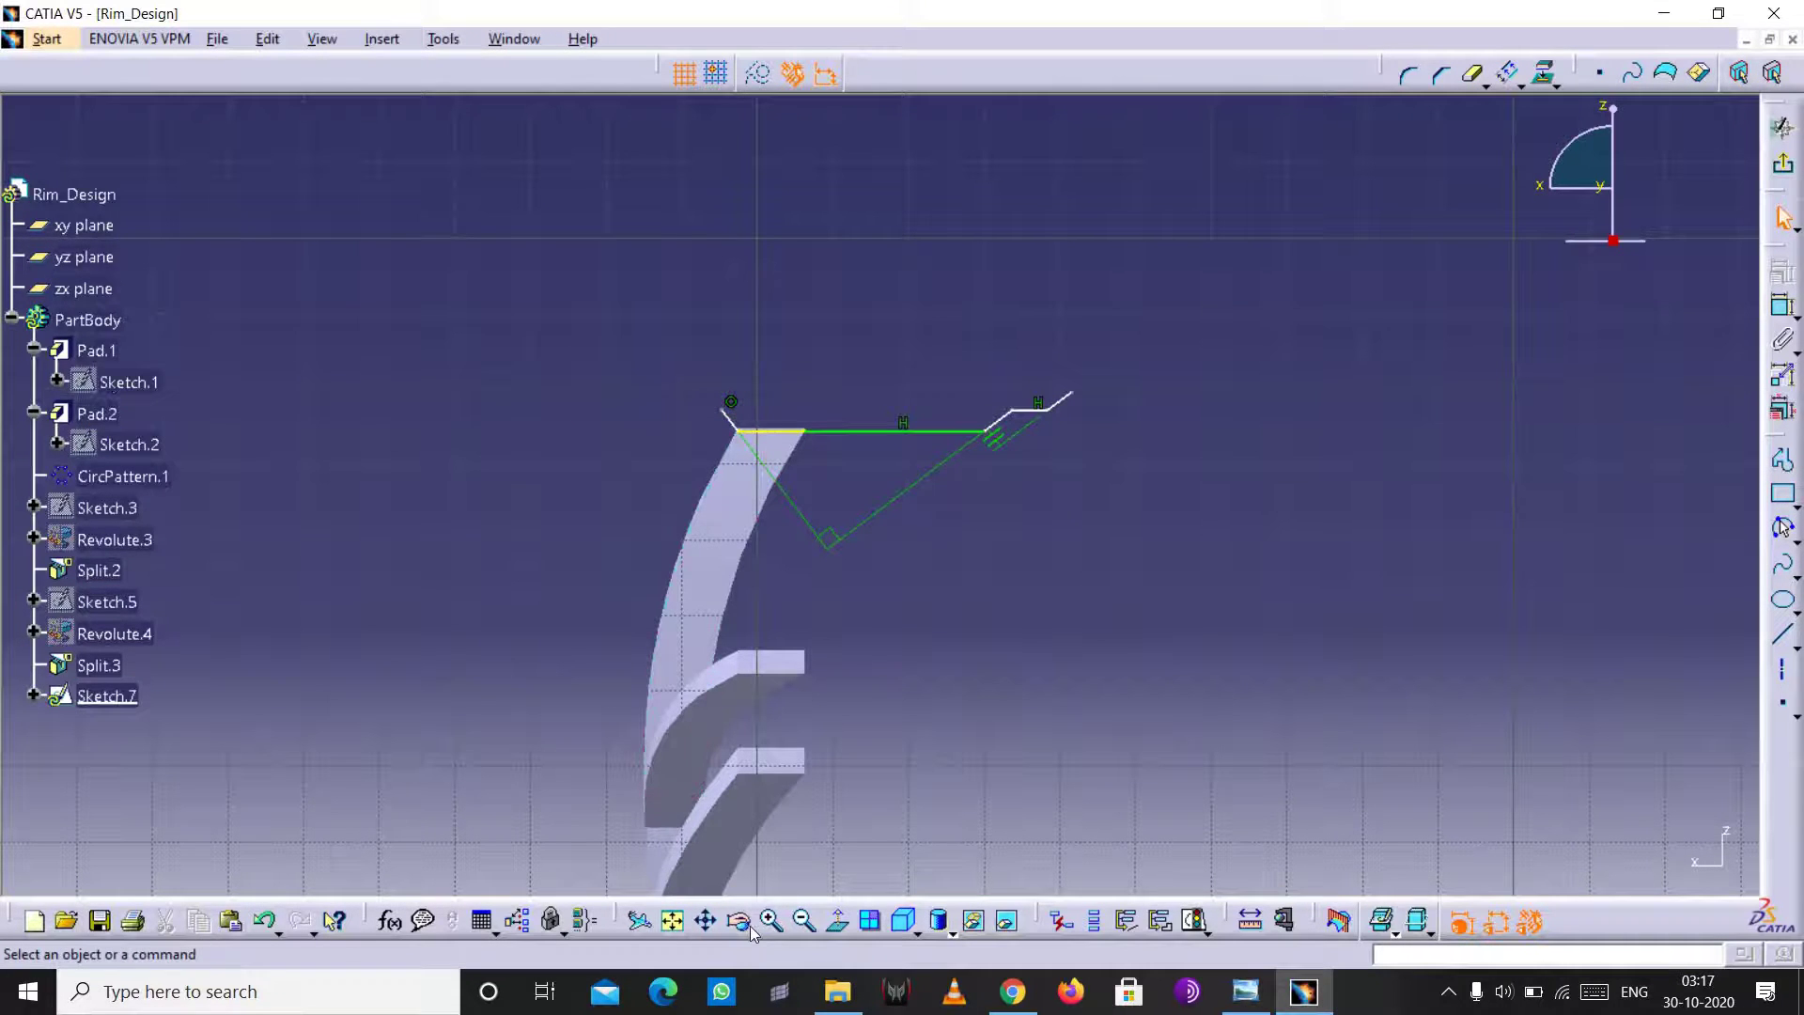
click(771, 920)
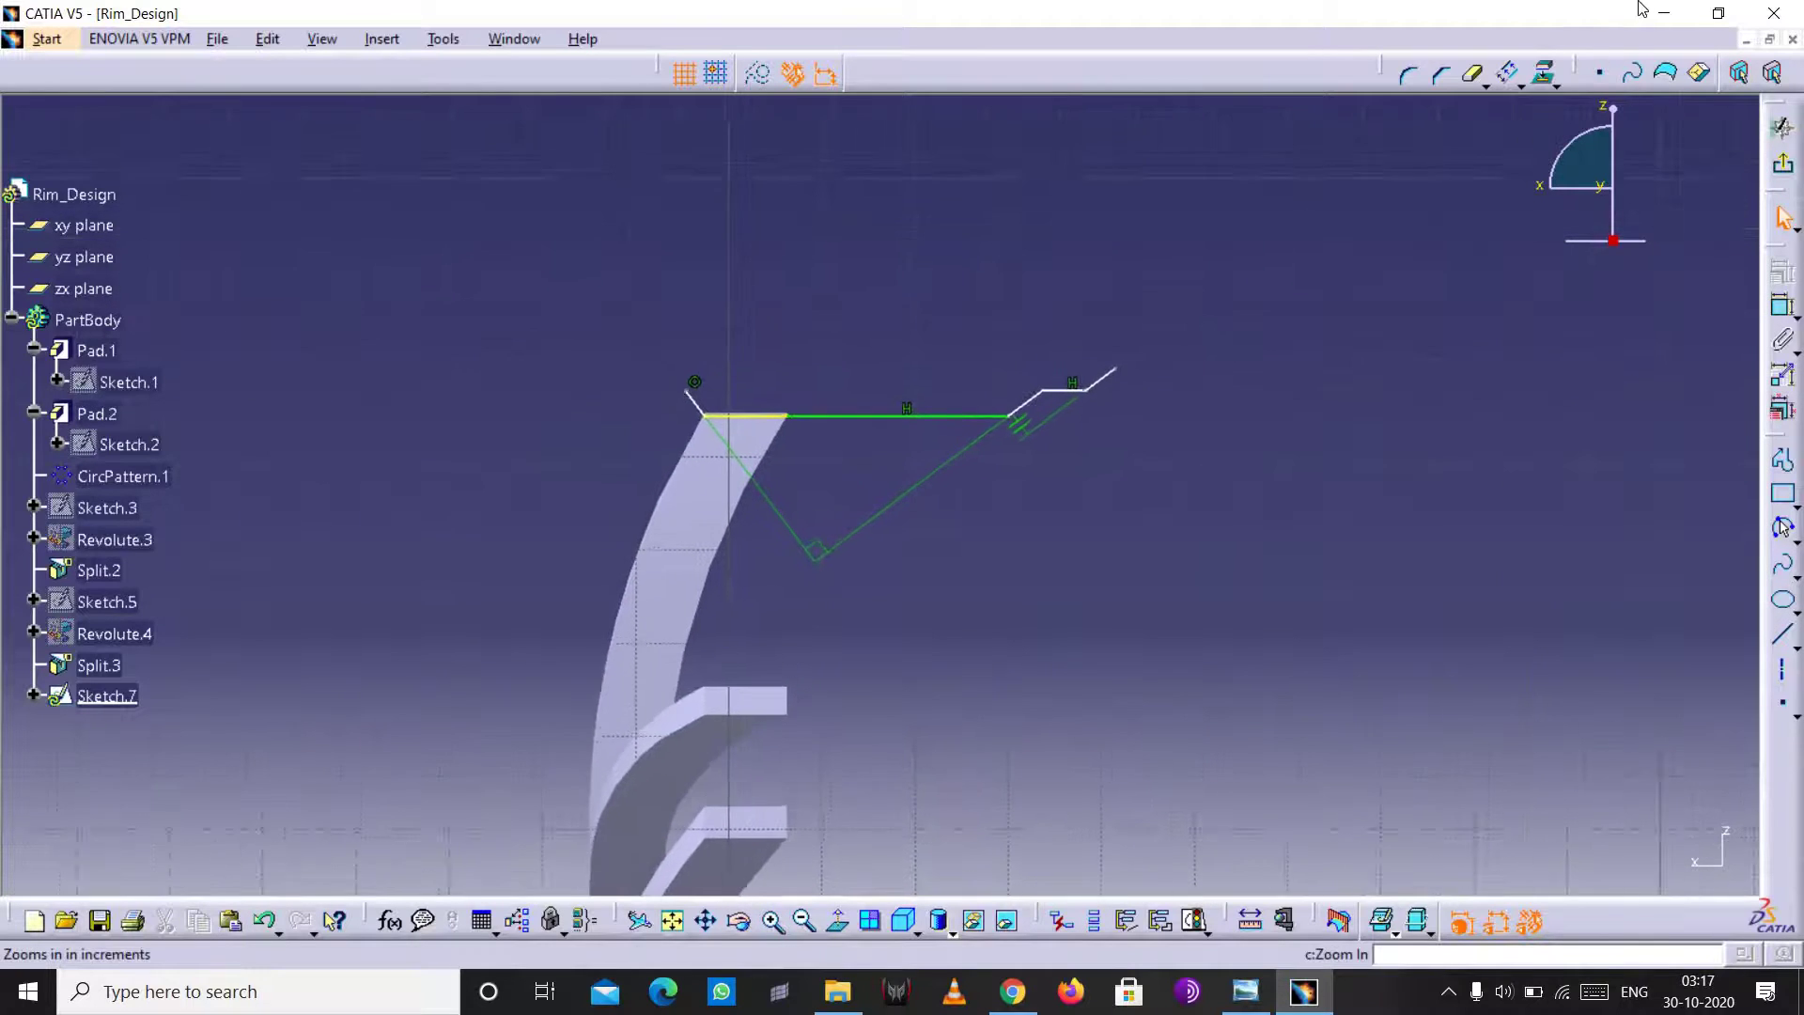
click(770, 919)
click(1471, 75)
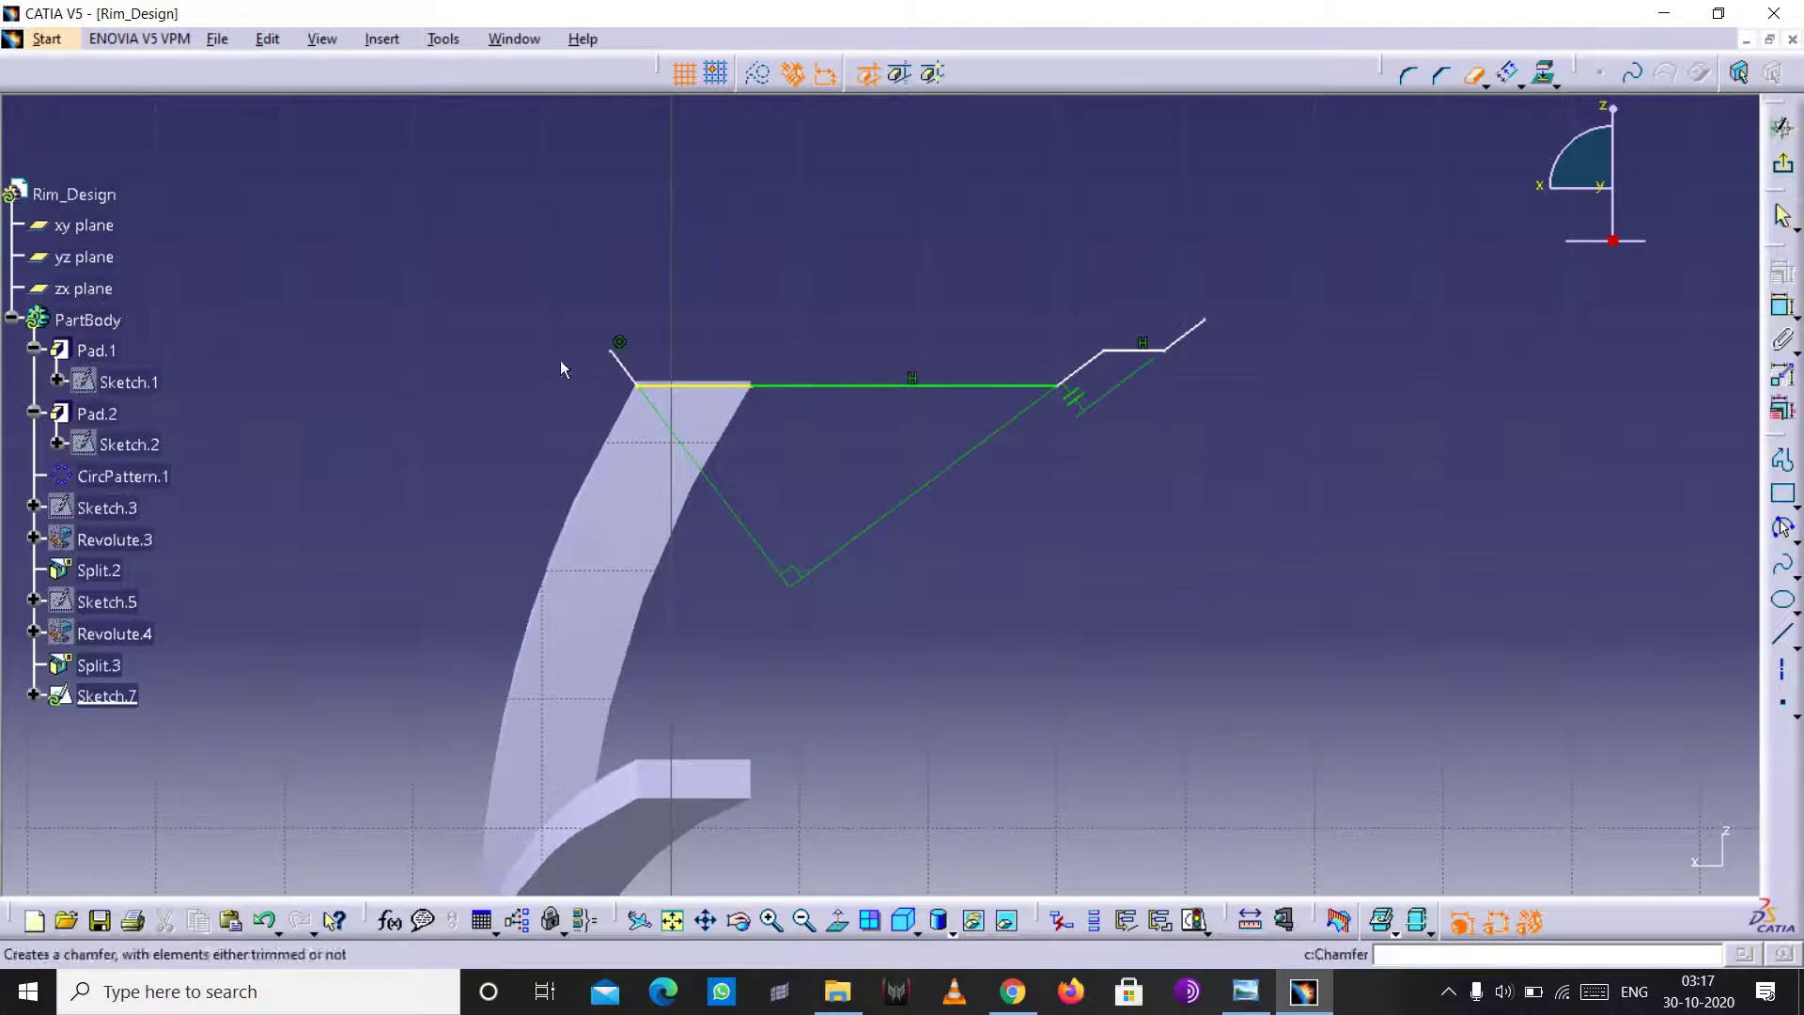
key(Escape)
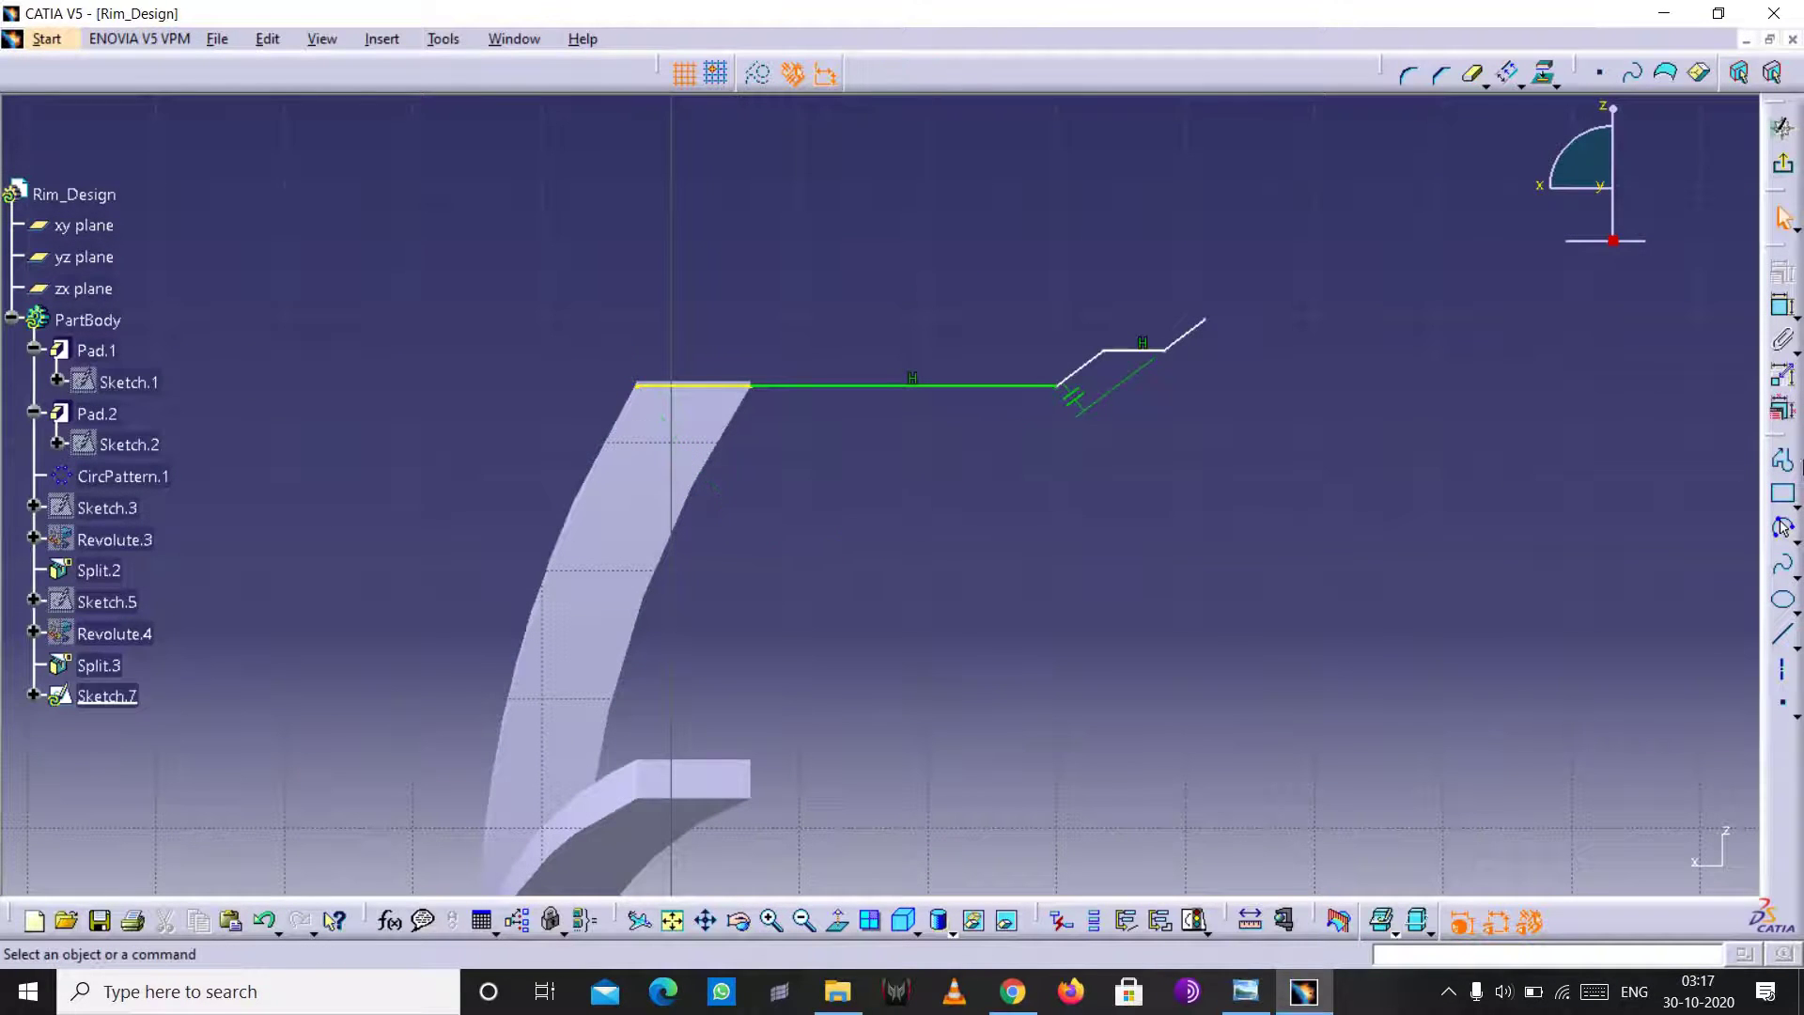
click(1782, 457)
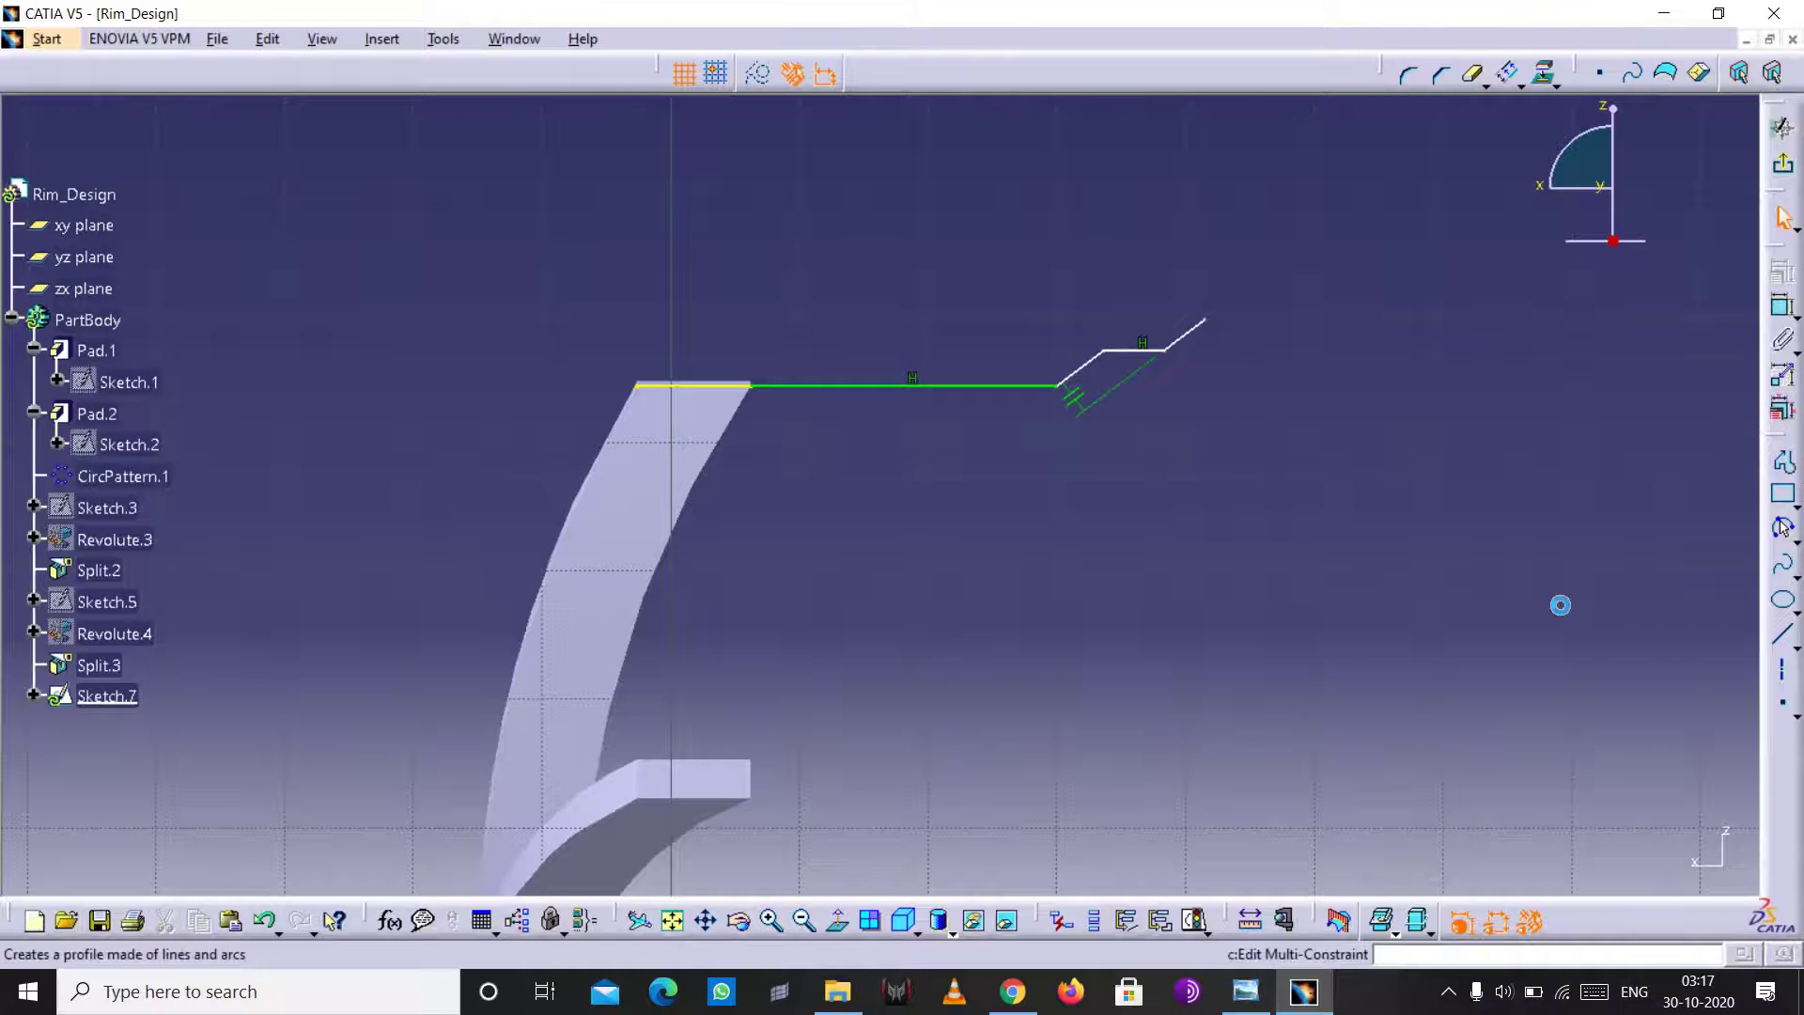
- Draw a short horizontal and an angled segment from the line's left end, then exit the sketch
click(805, 921)
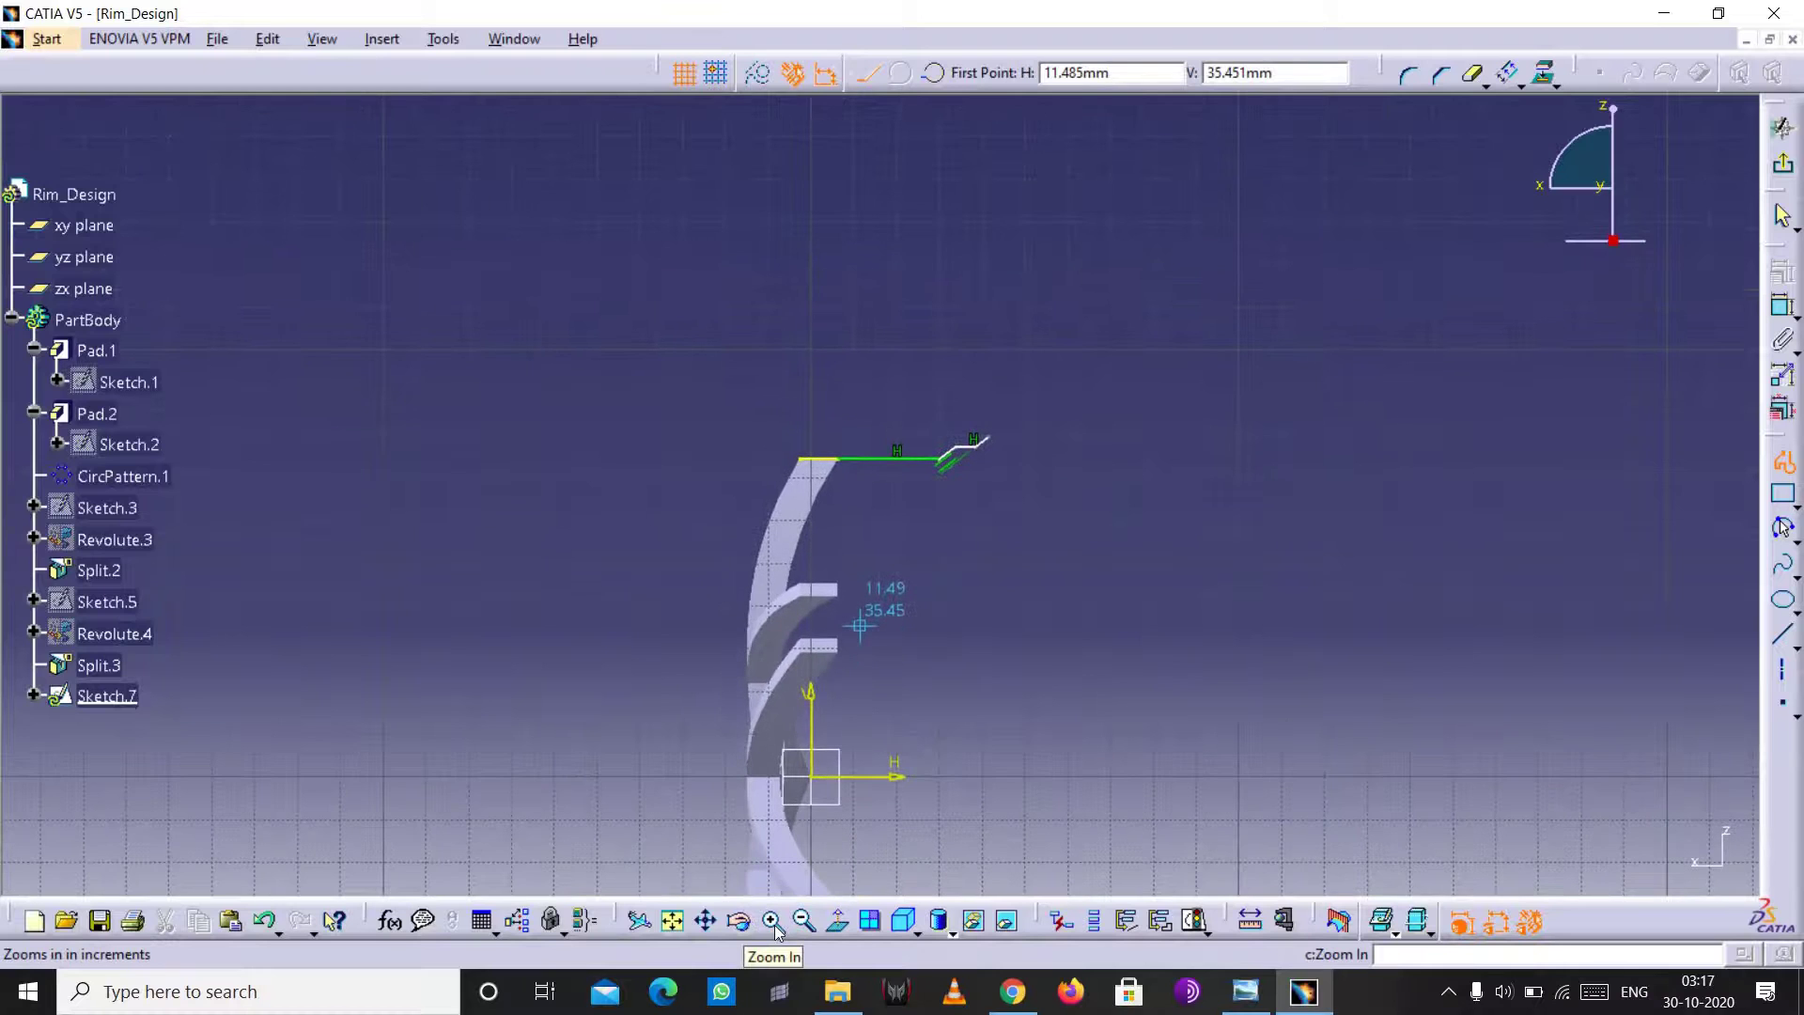
click(803, 460)
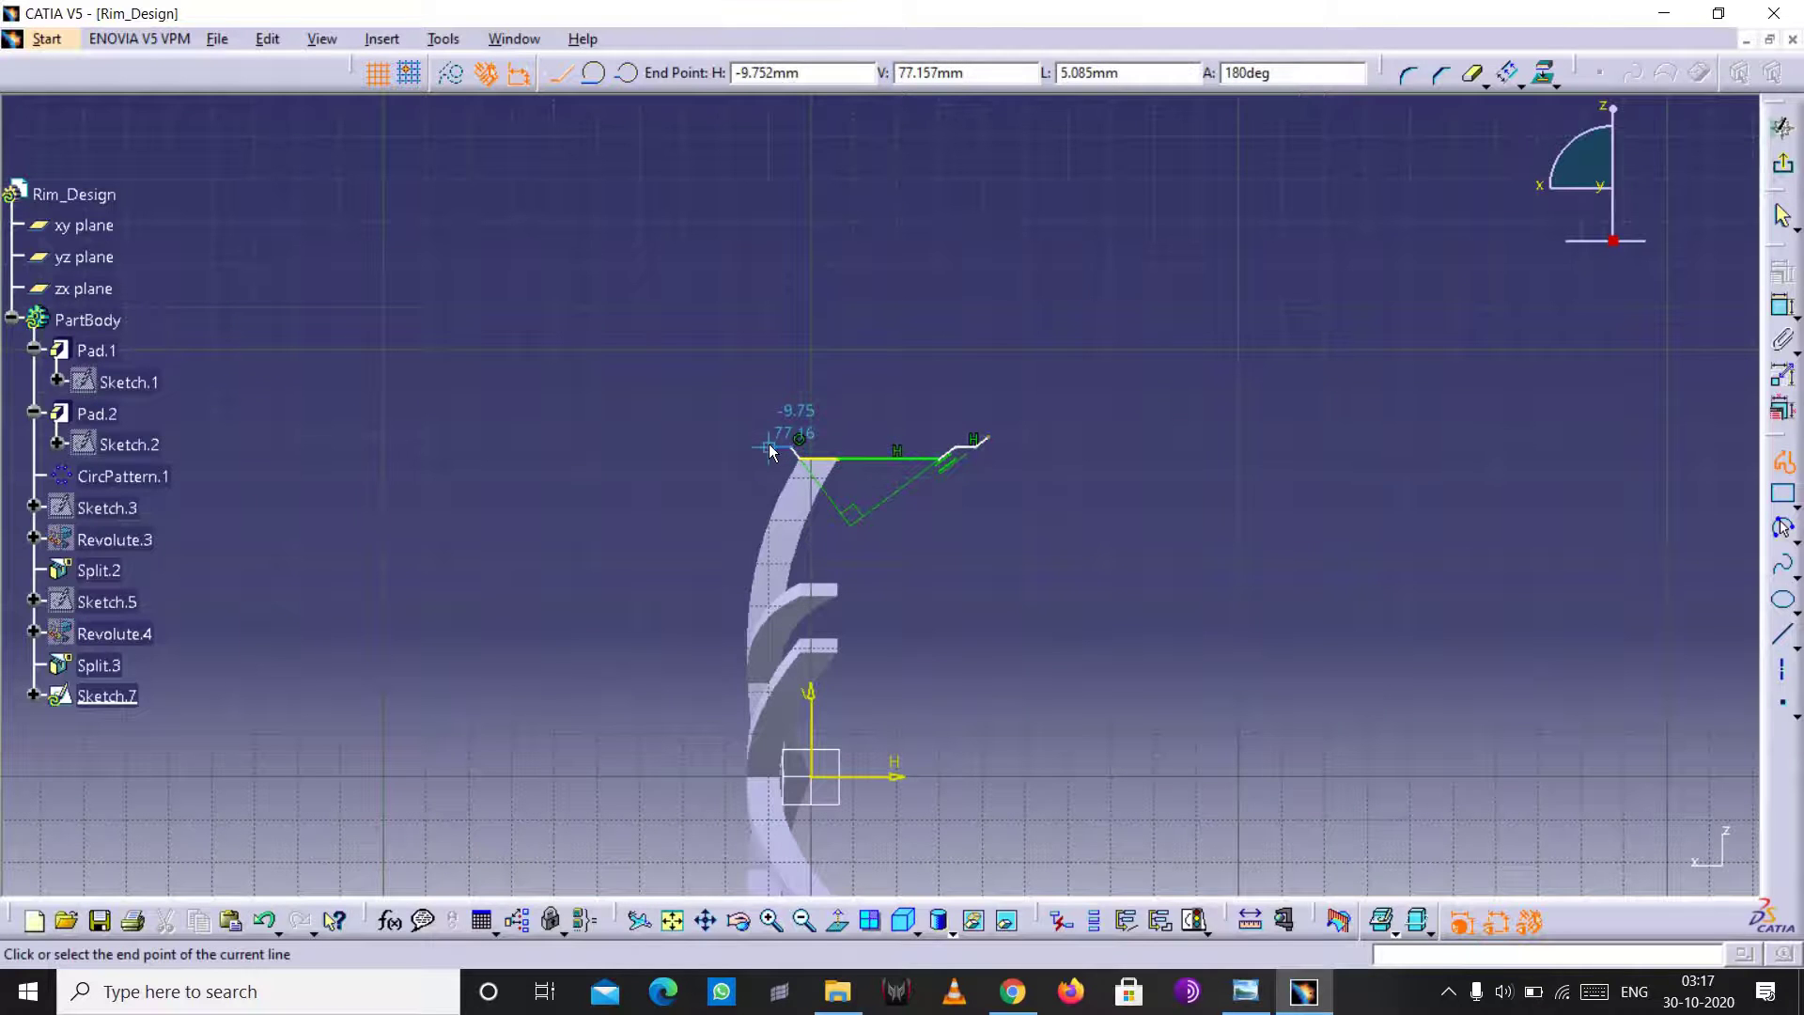
click(779, 452)
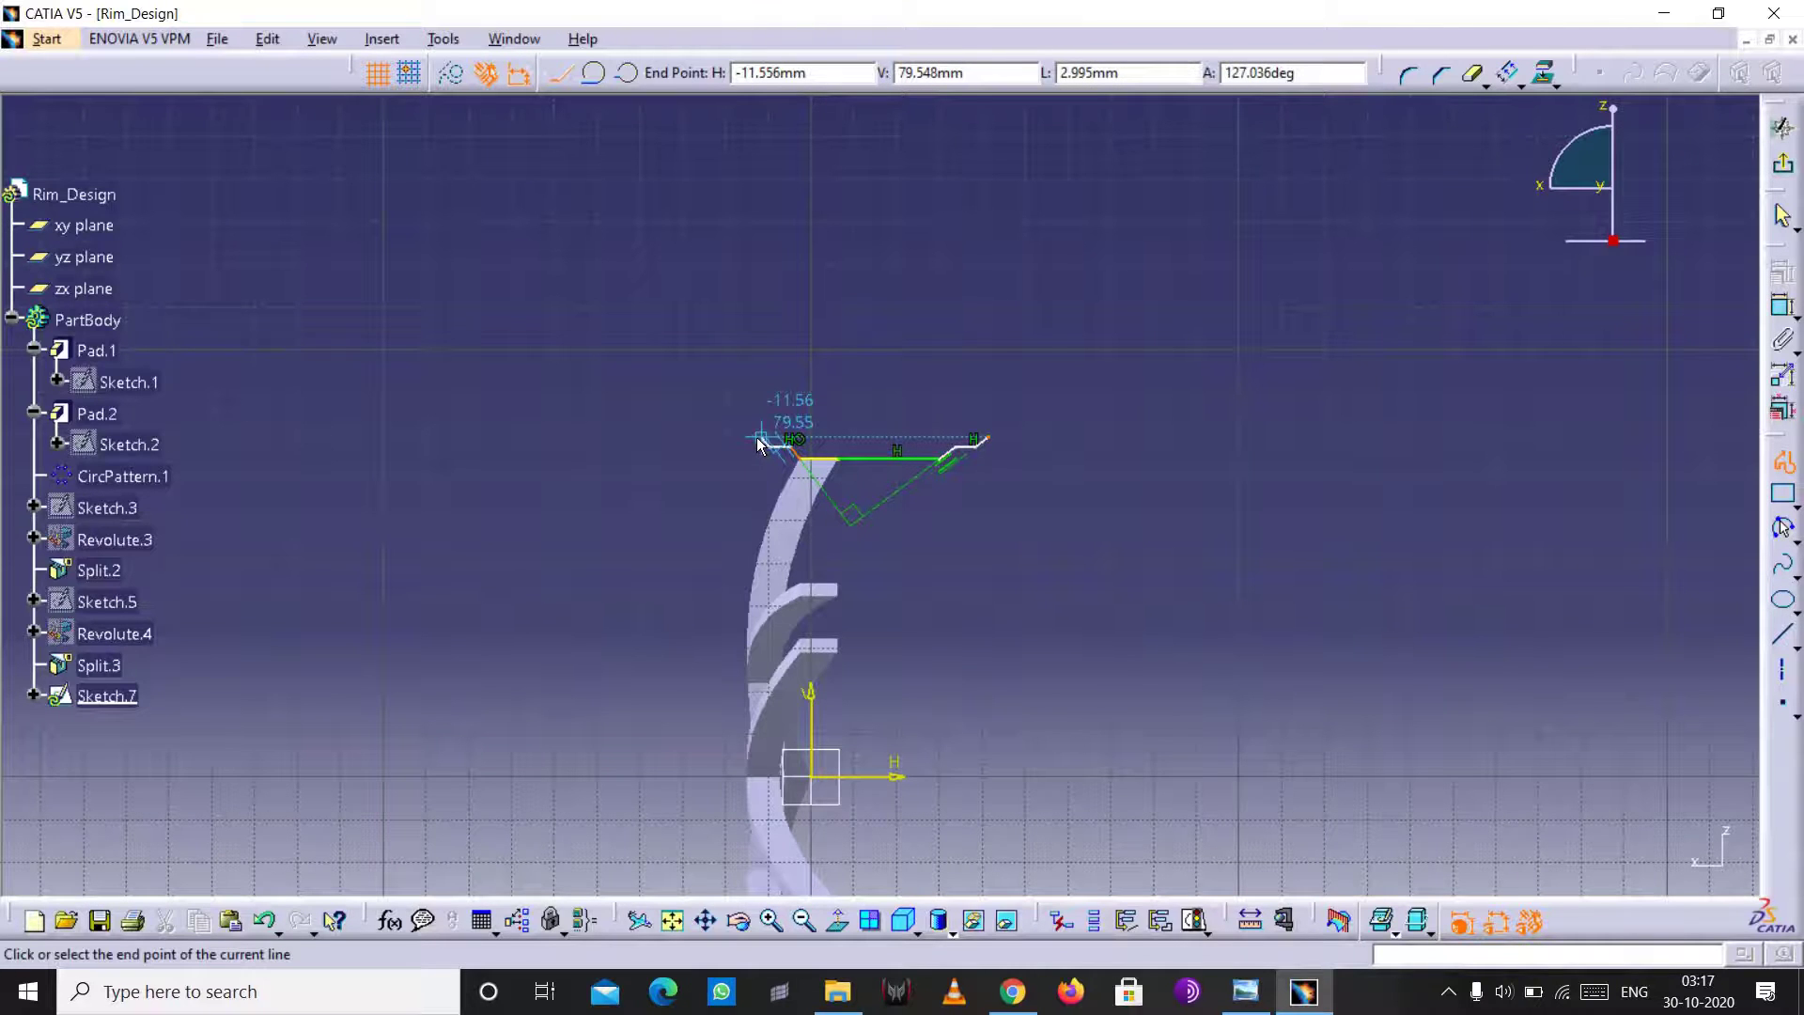
click(762, 436)
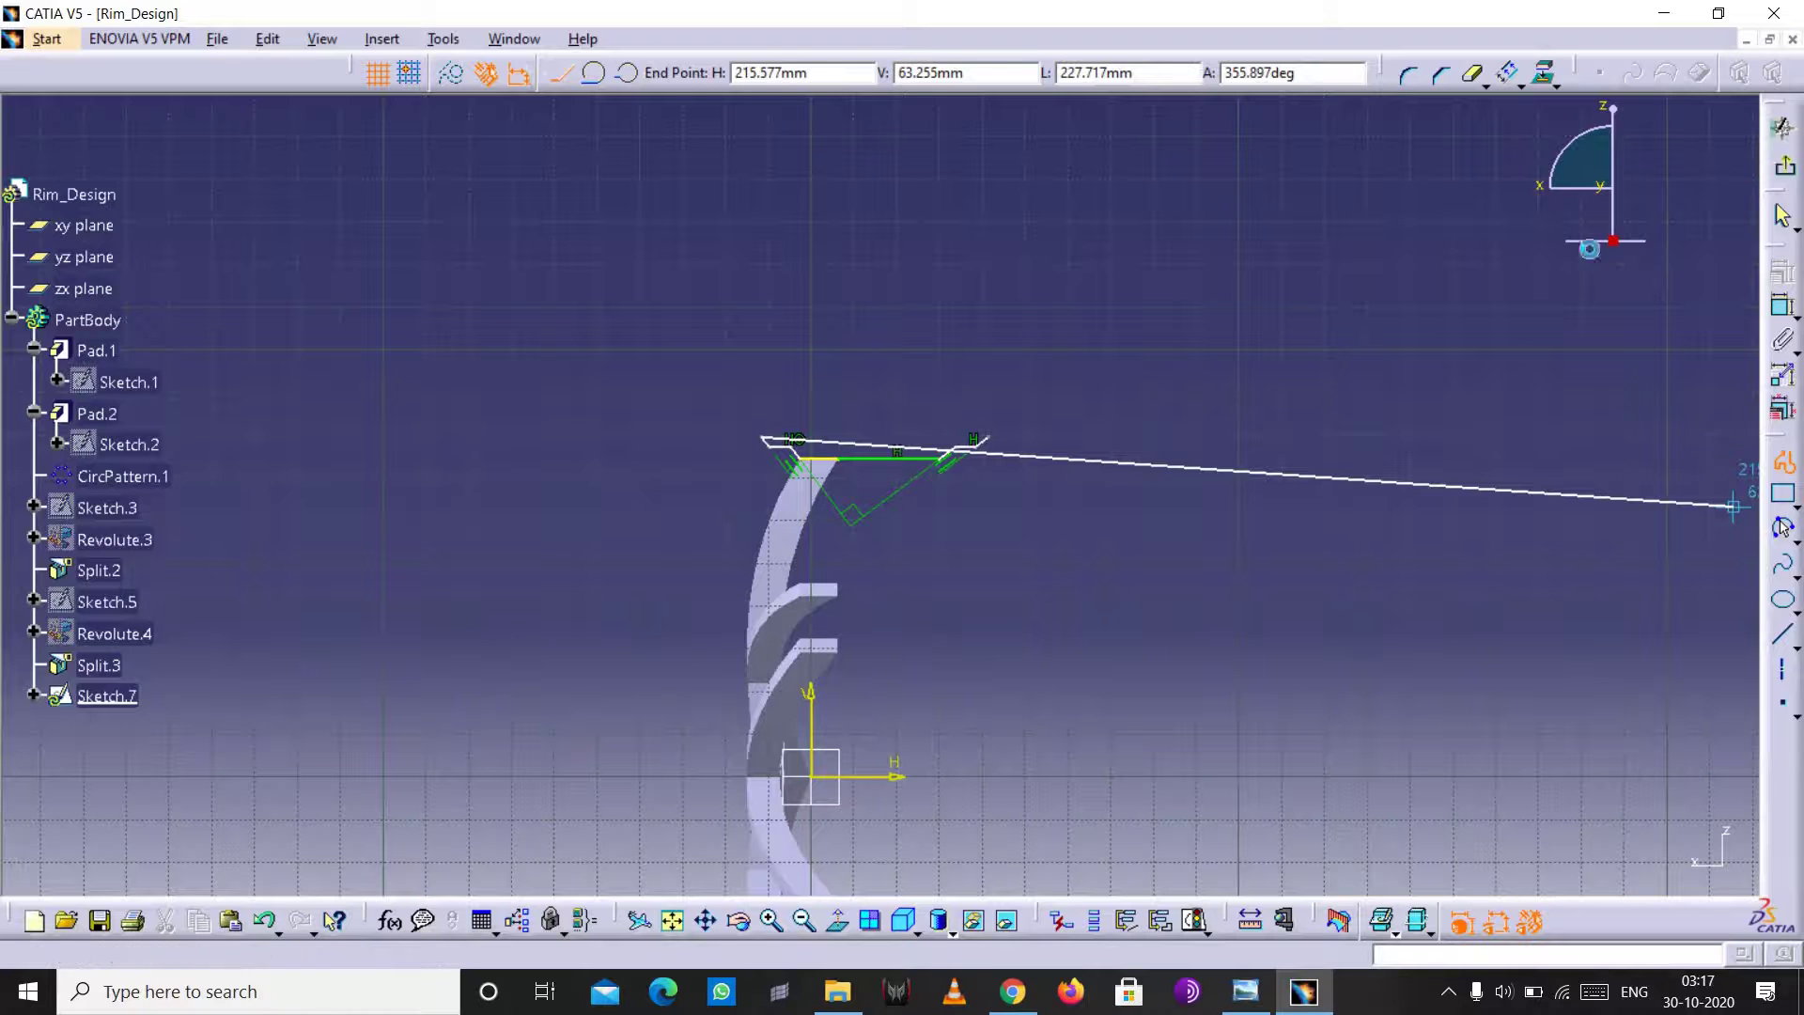
click(1774, 160)
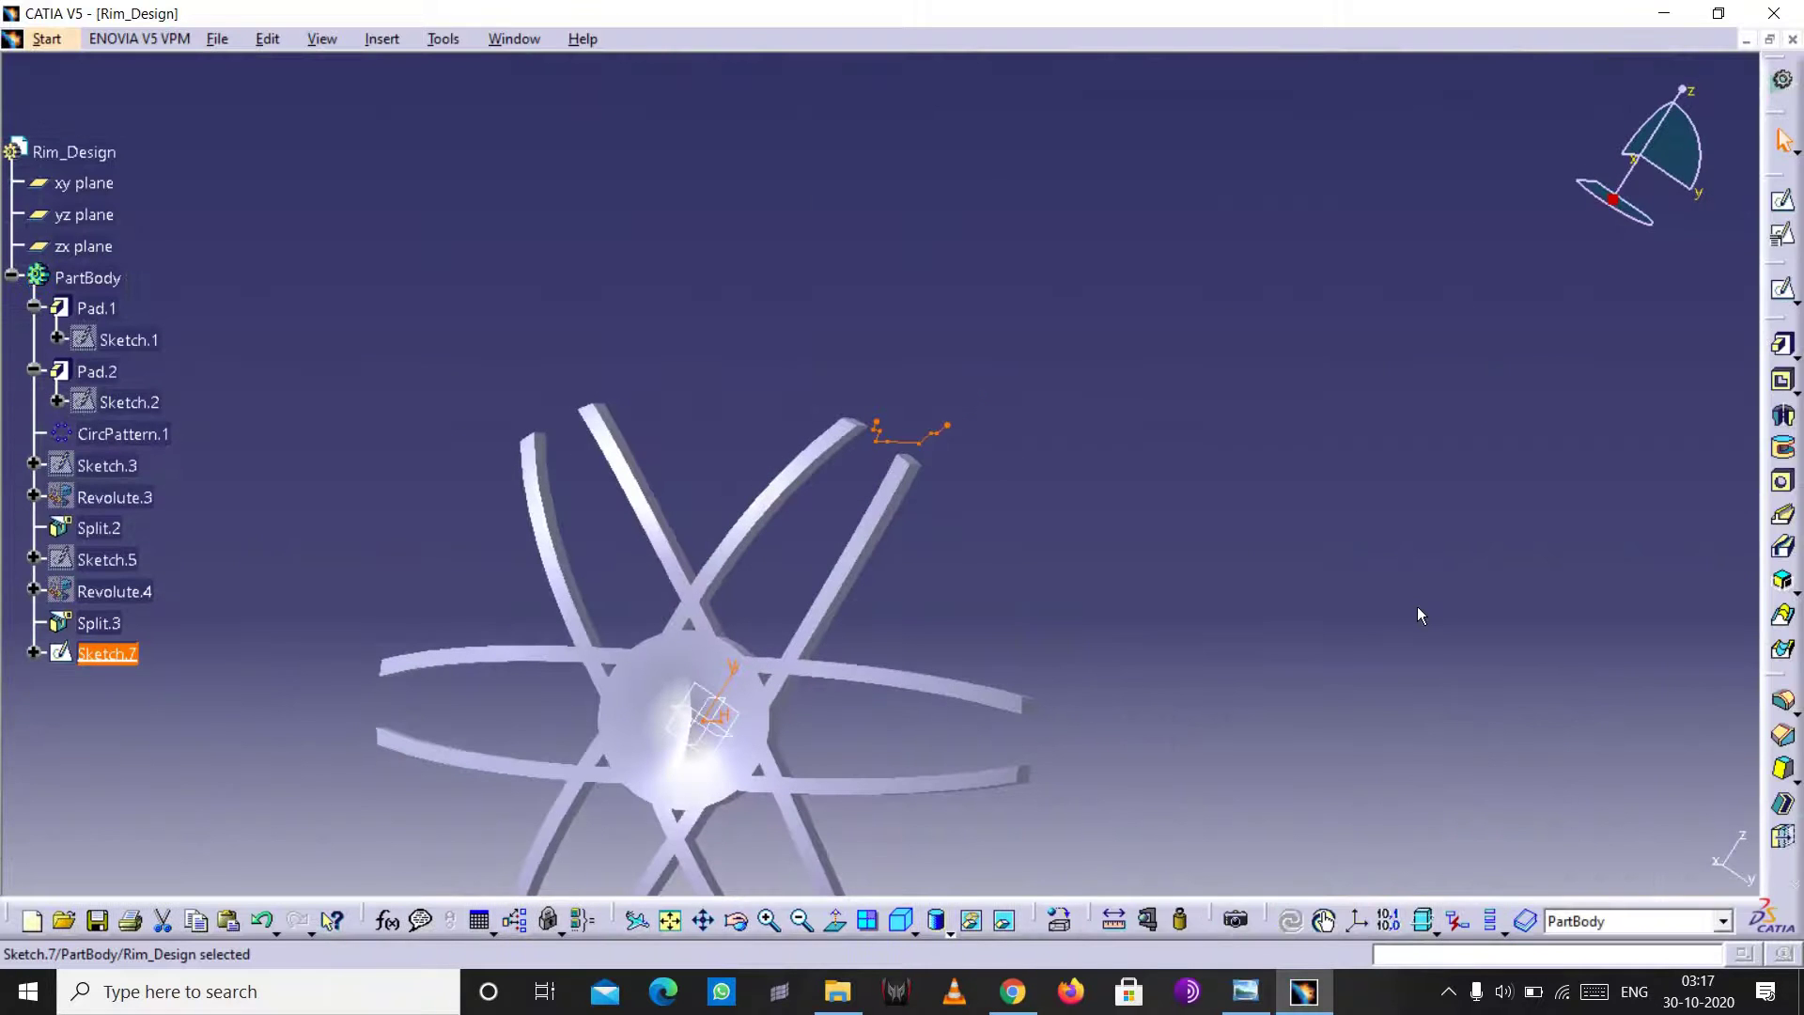
- Start a Shaft from Sketch.7 about Split.2's hub axis, dismissing the relimitation error
click(1784, 417)
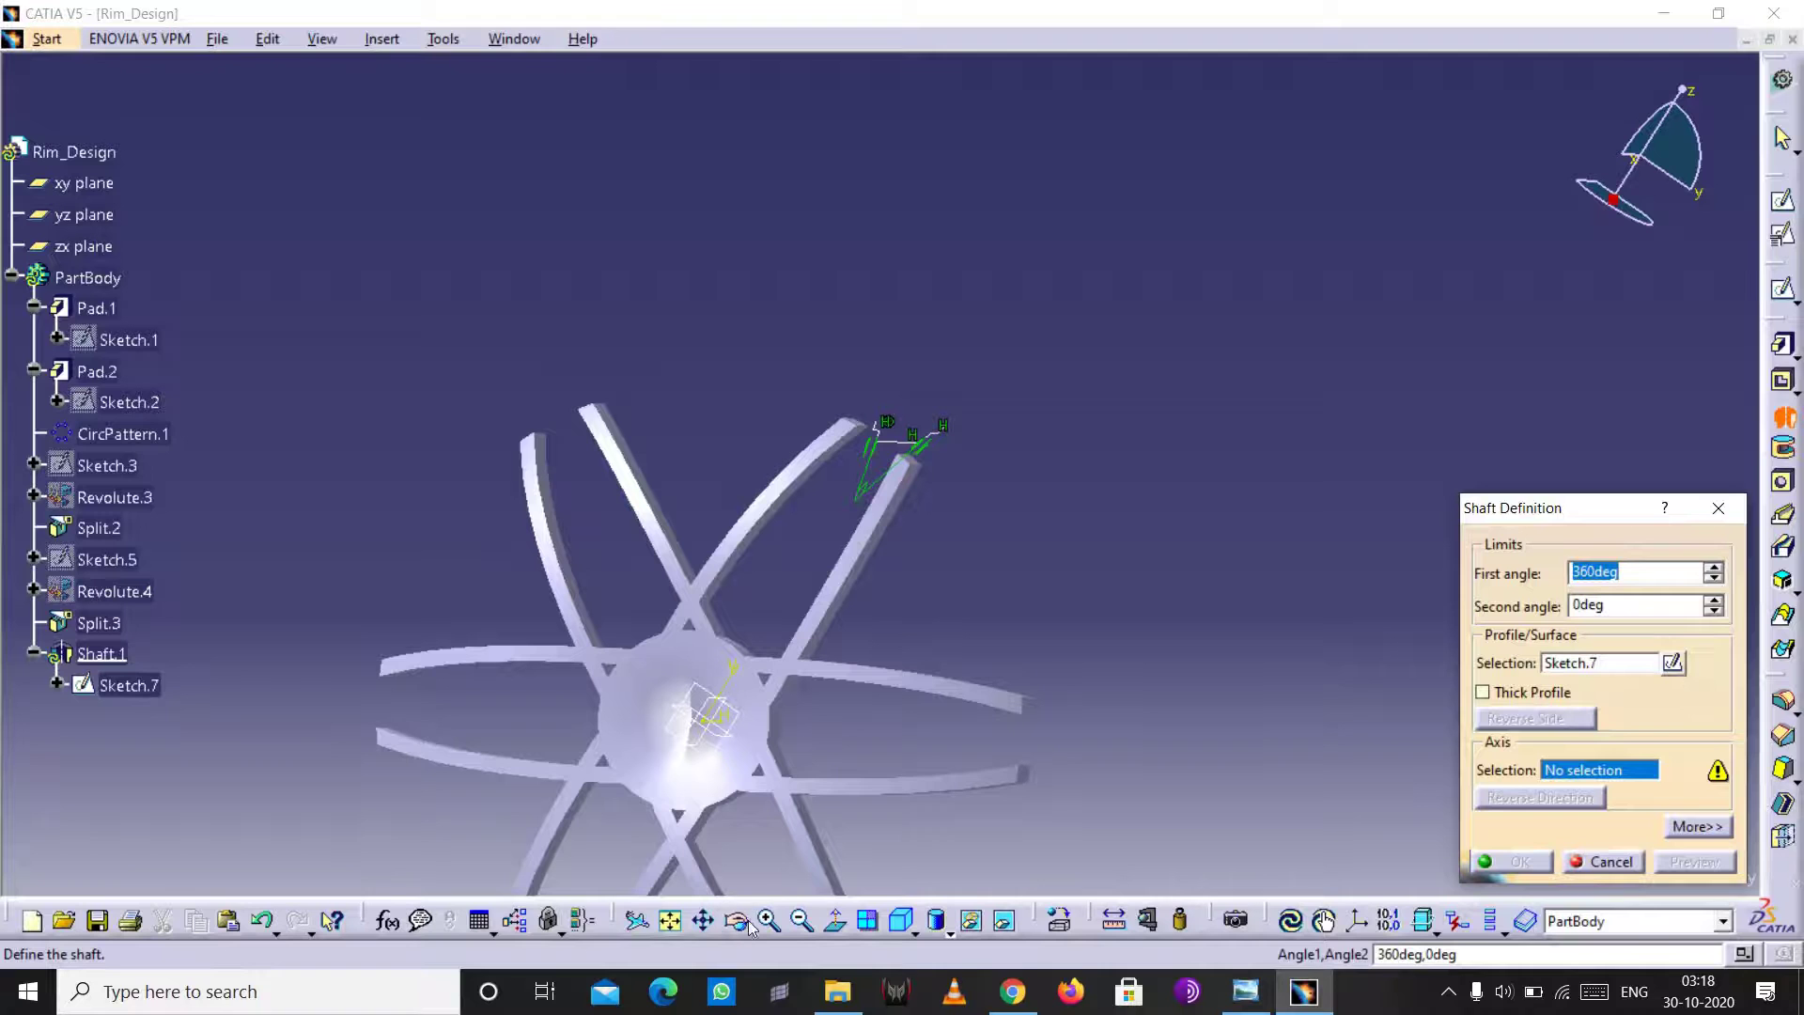
drag(739, 923, 723, 924)
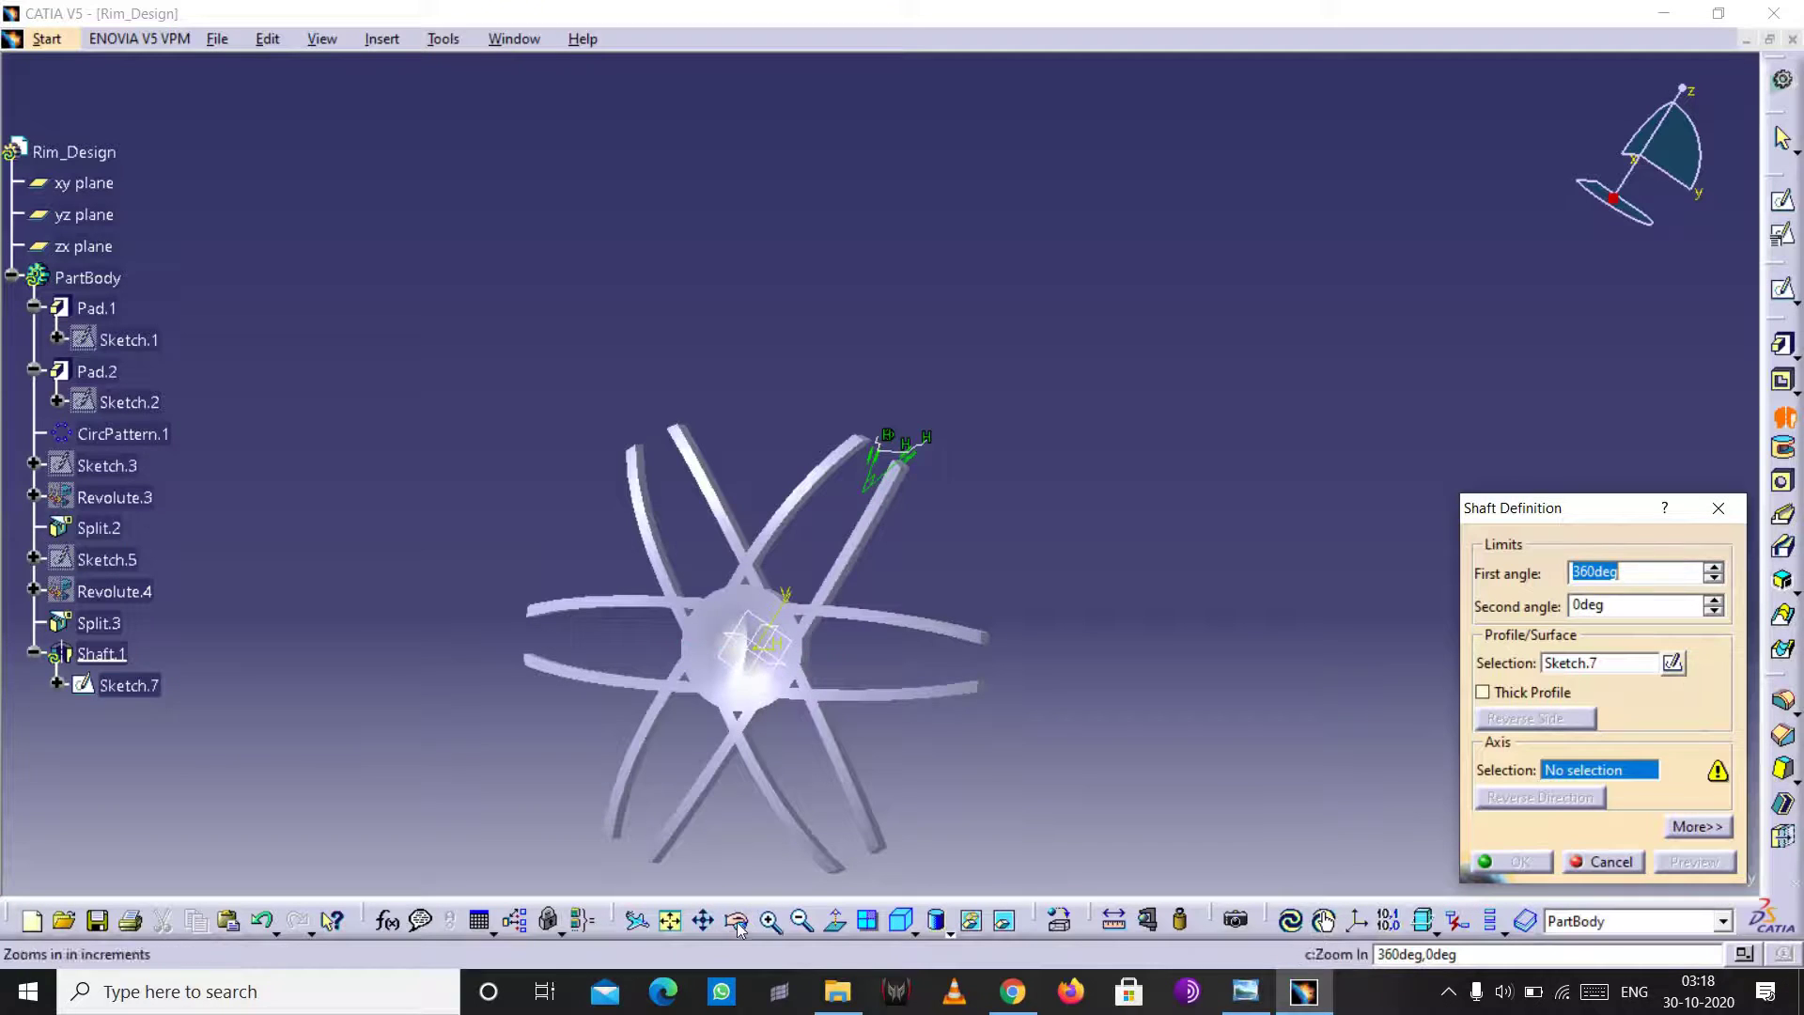
mouse_move(745, 666)
middle_down()
mouse_move(734, 703)
mouse_move(752, 657)
middle_up()
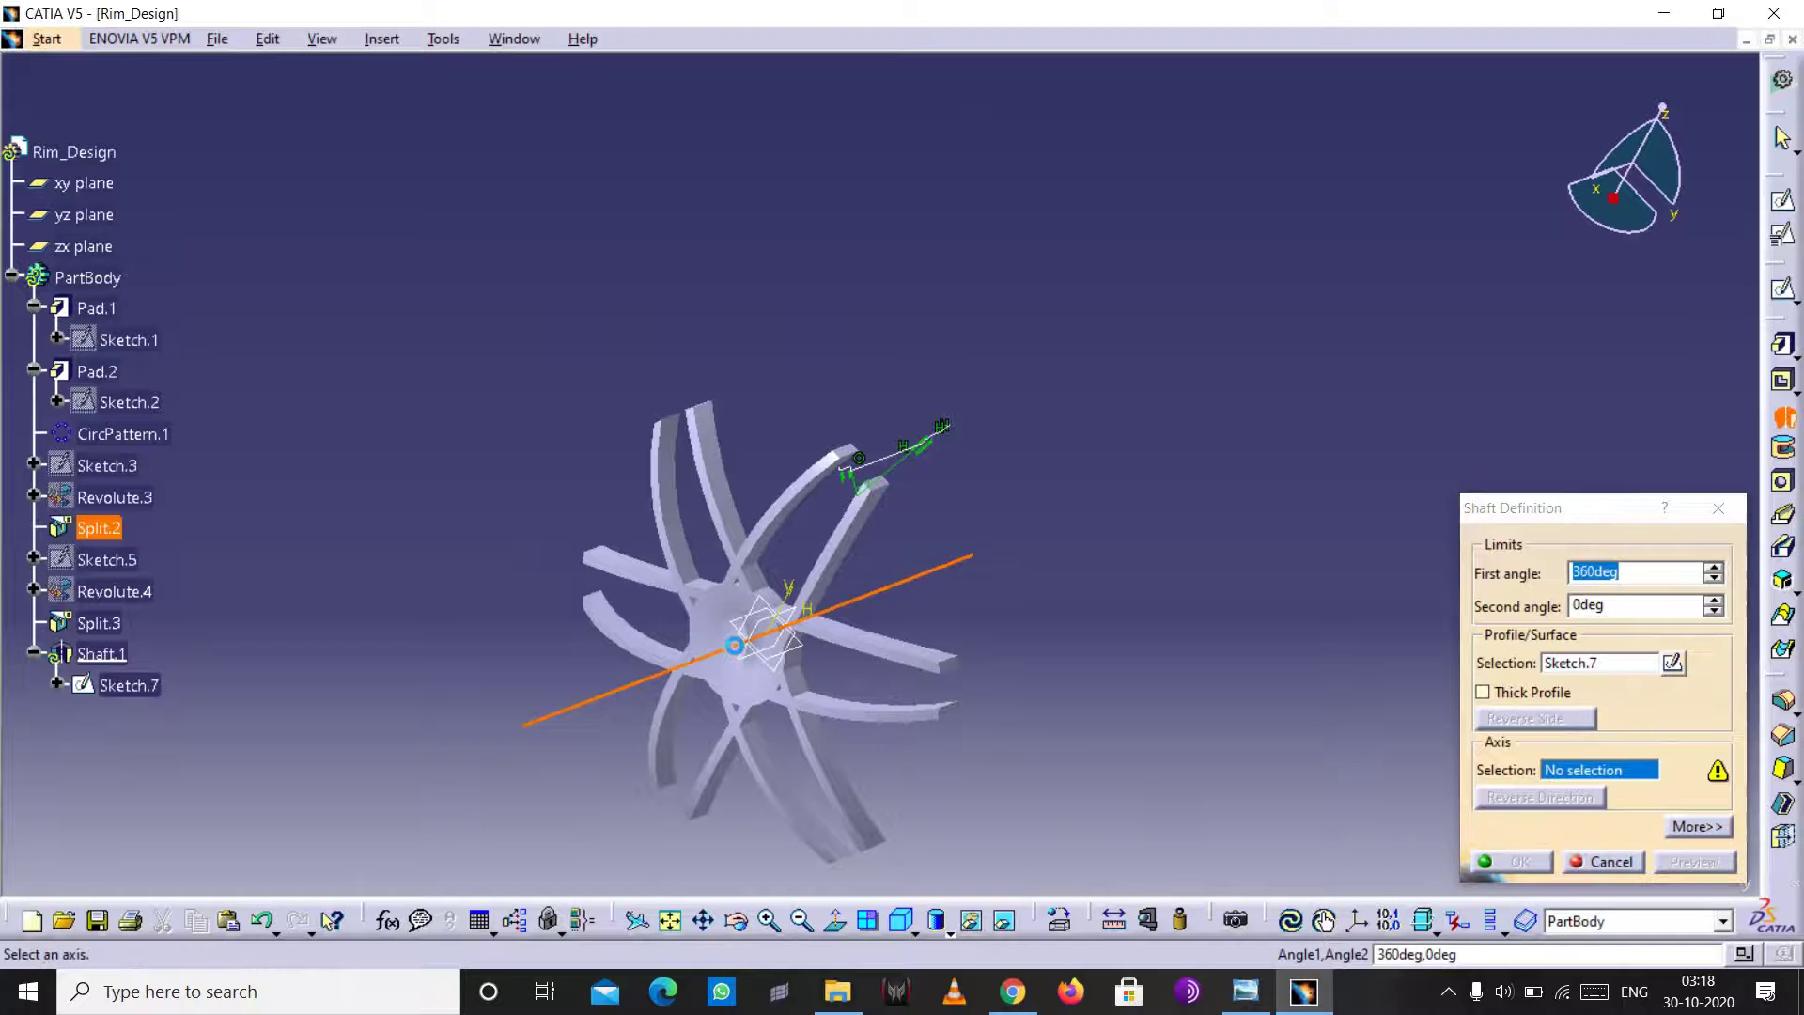
click(1712, 577)
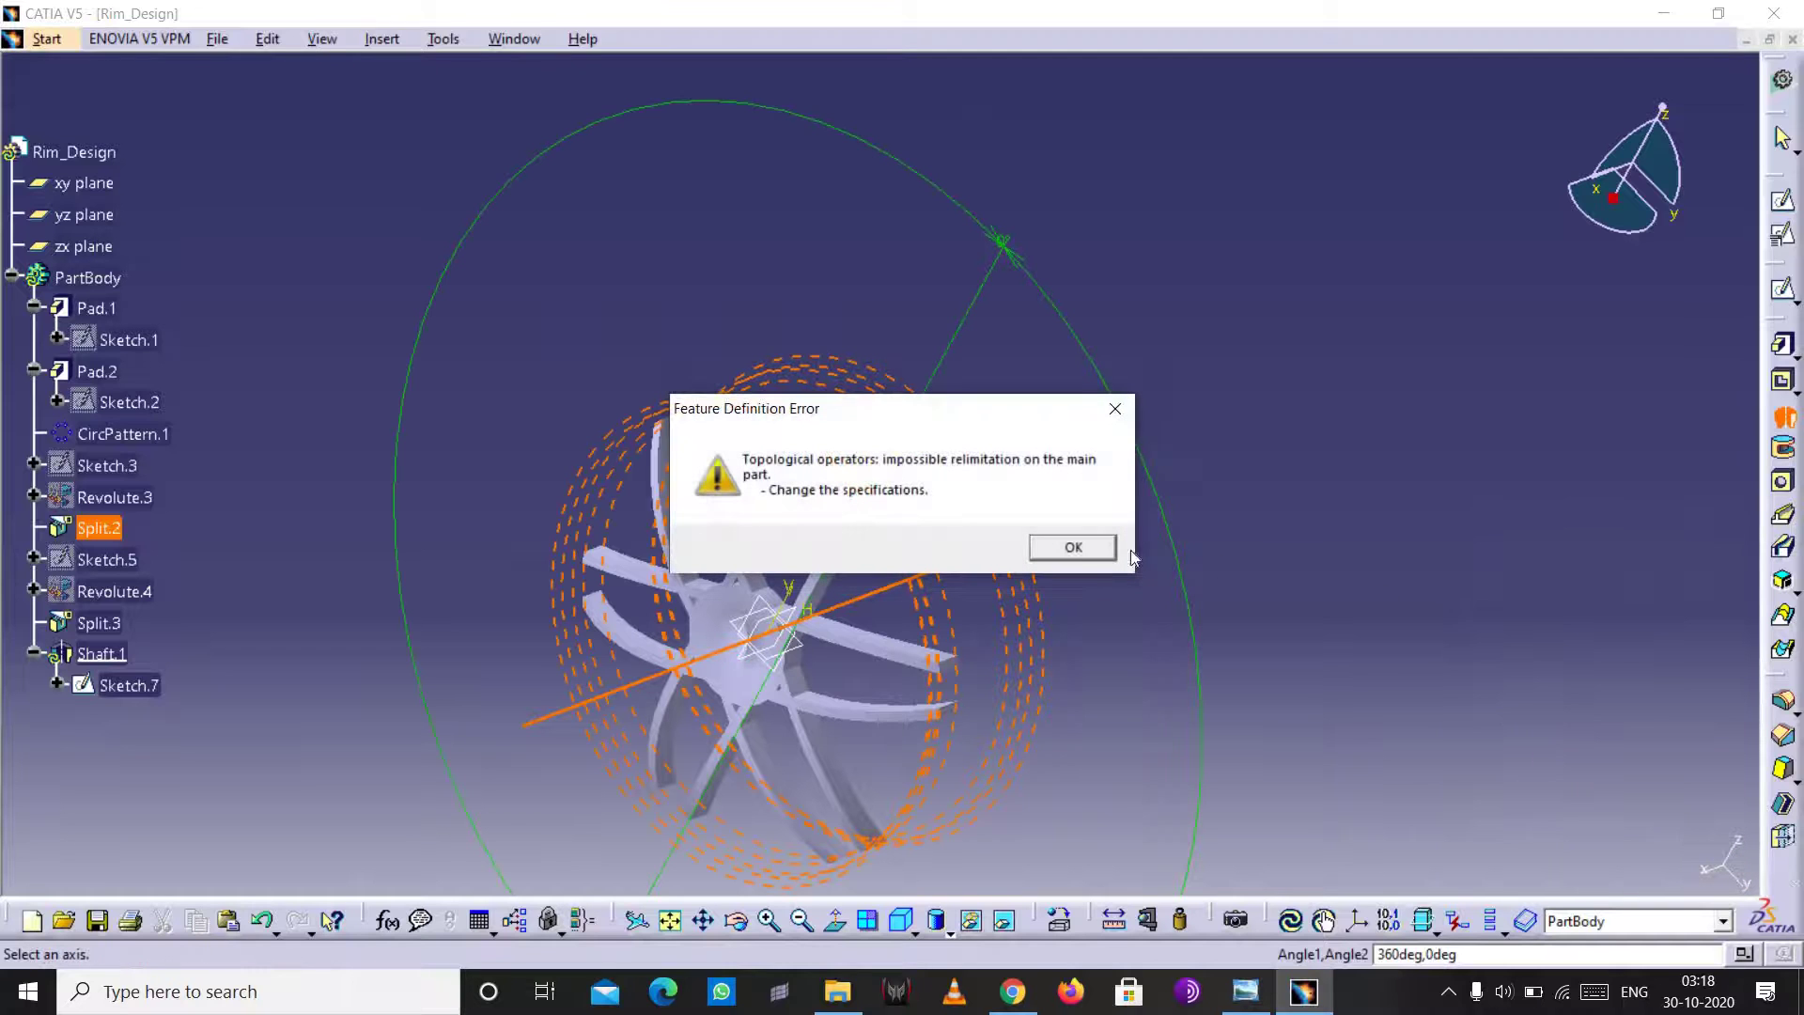
click(1073, 547)
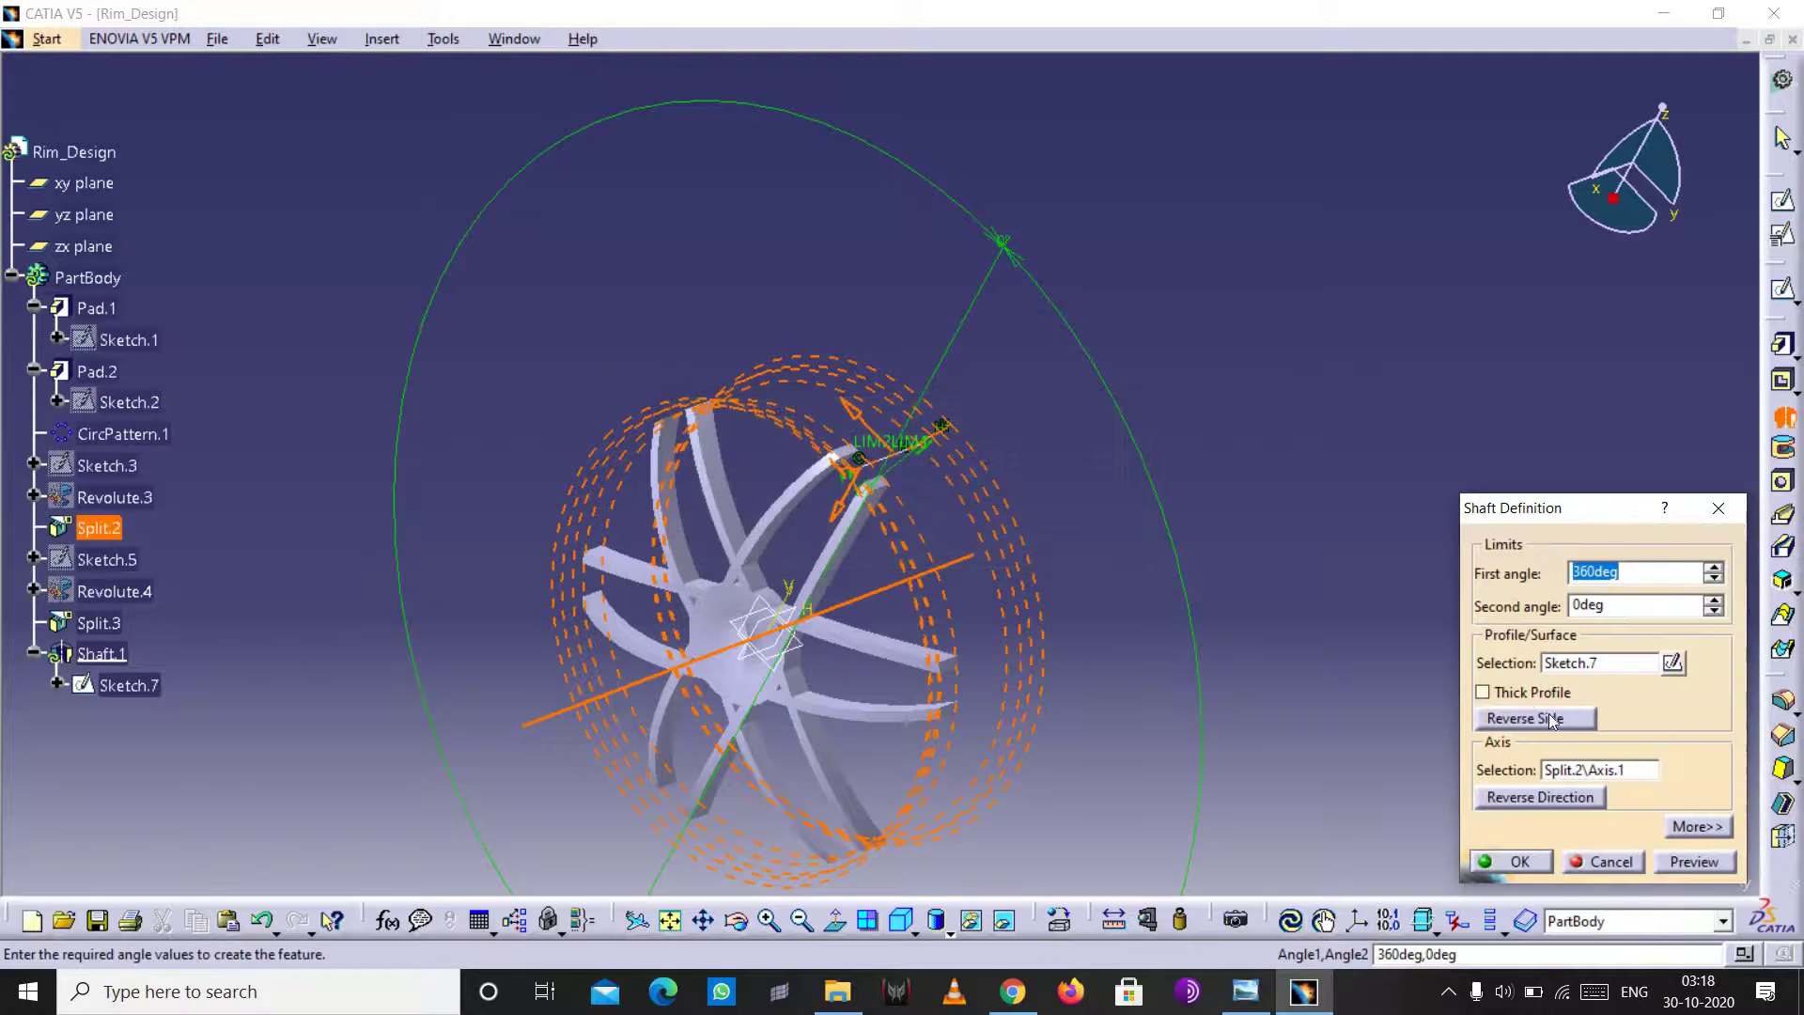
- Make the shaft a thick profile with Thickness1 of 6mm and preview it
click(1520, 693)
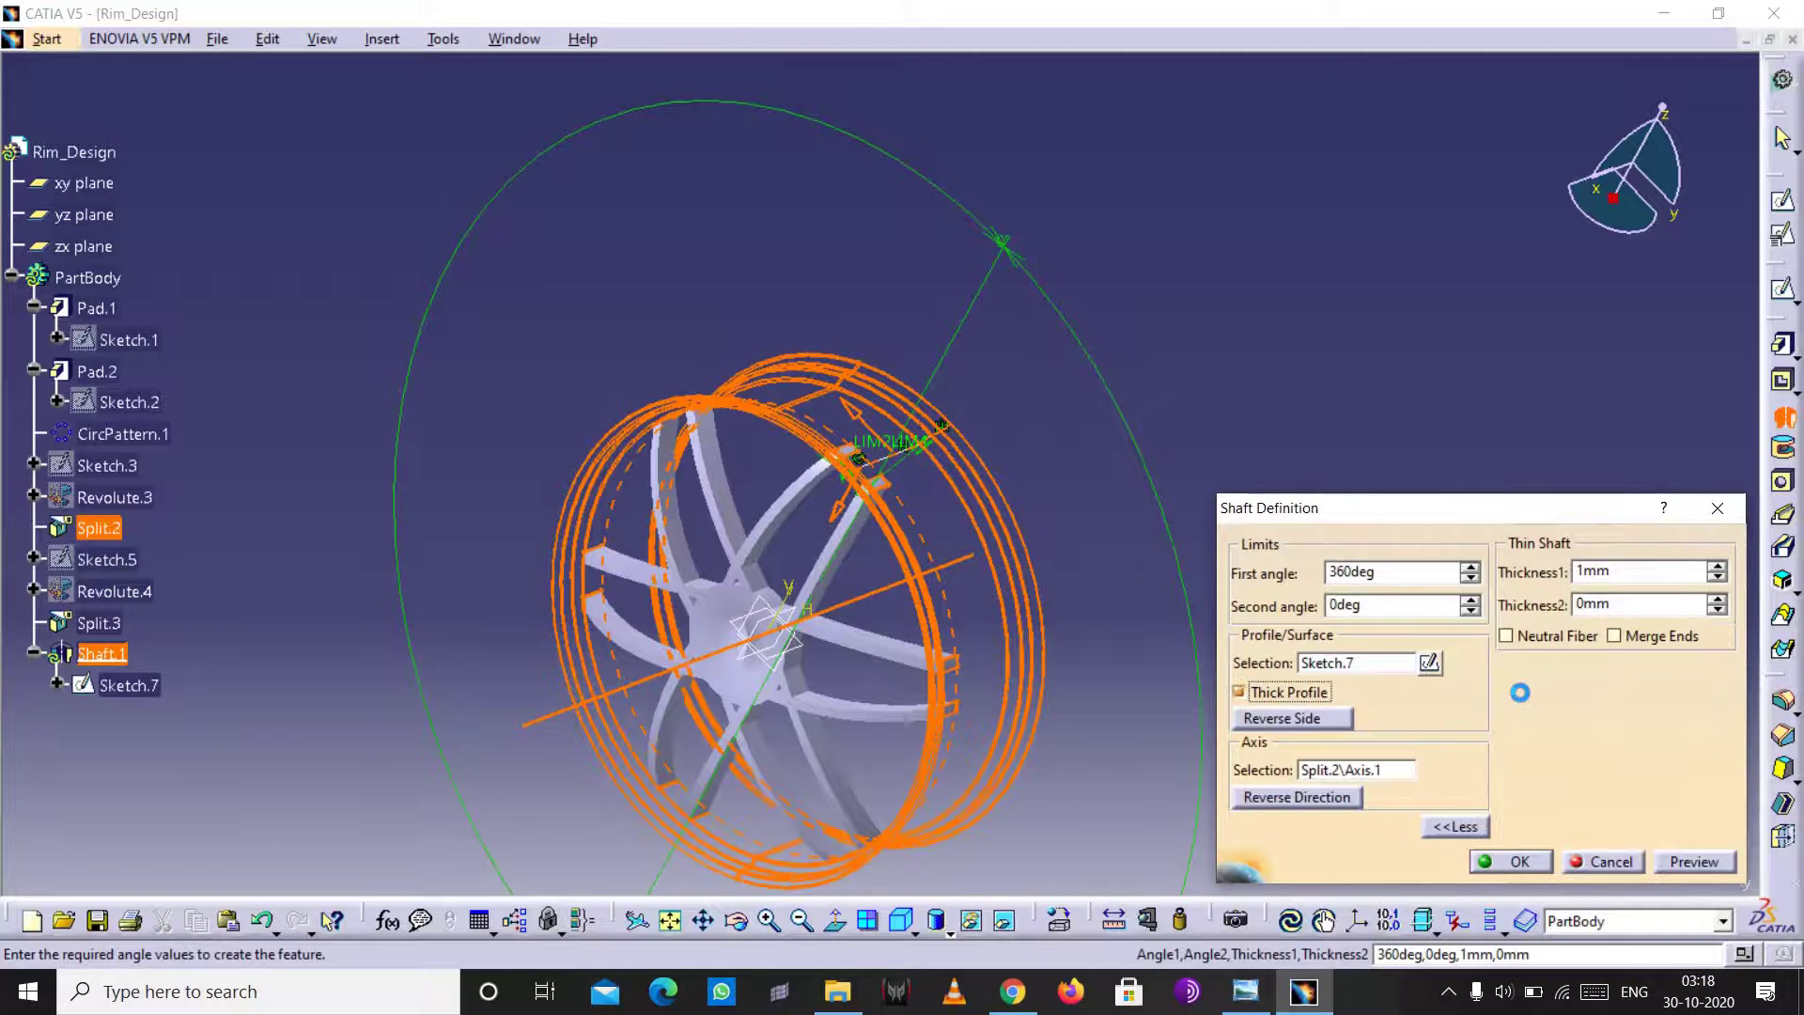
double_click(1592, 572)
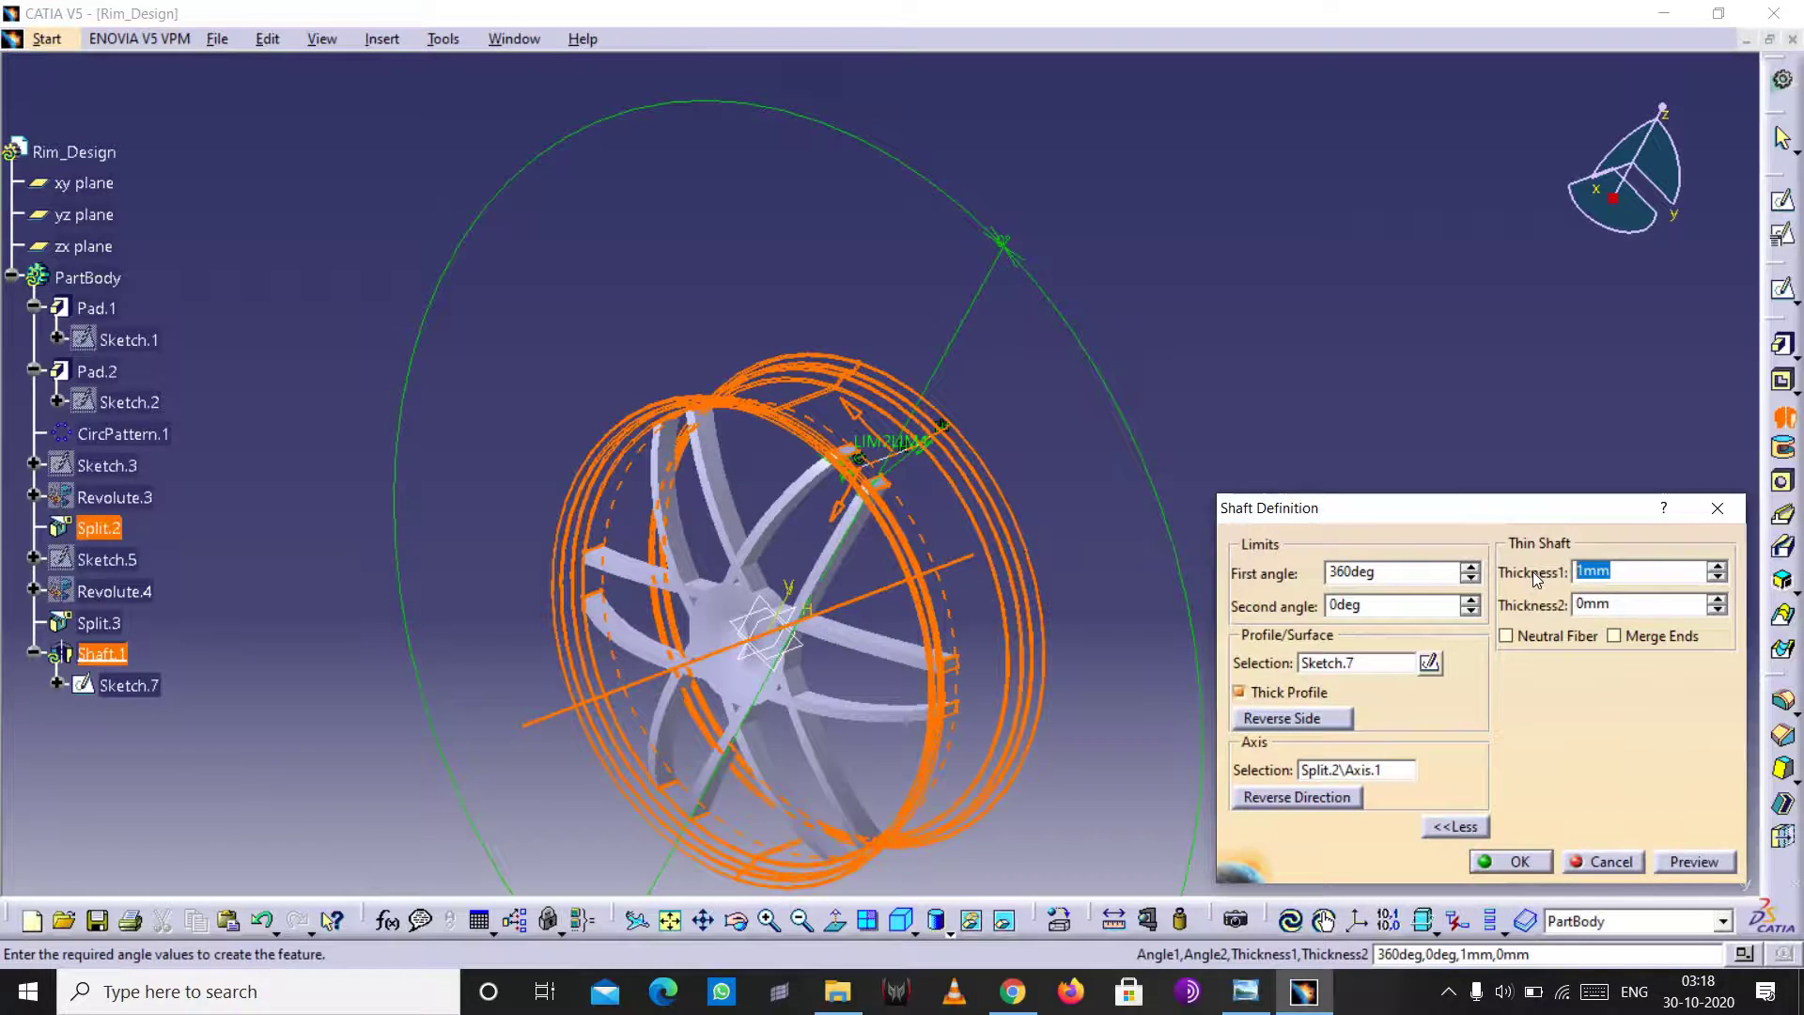
key(BackSpace)
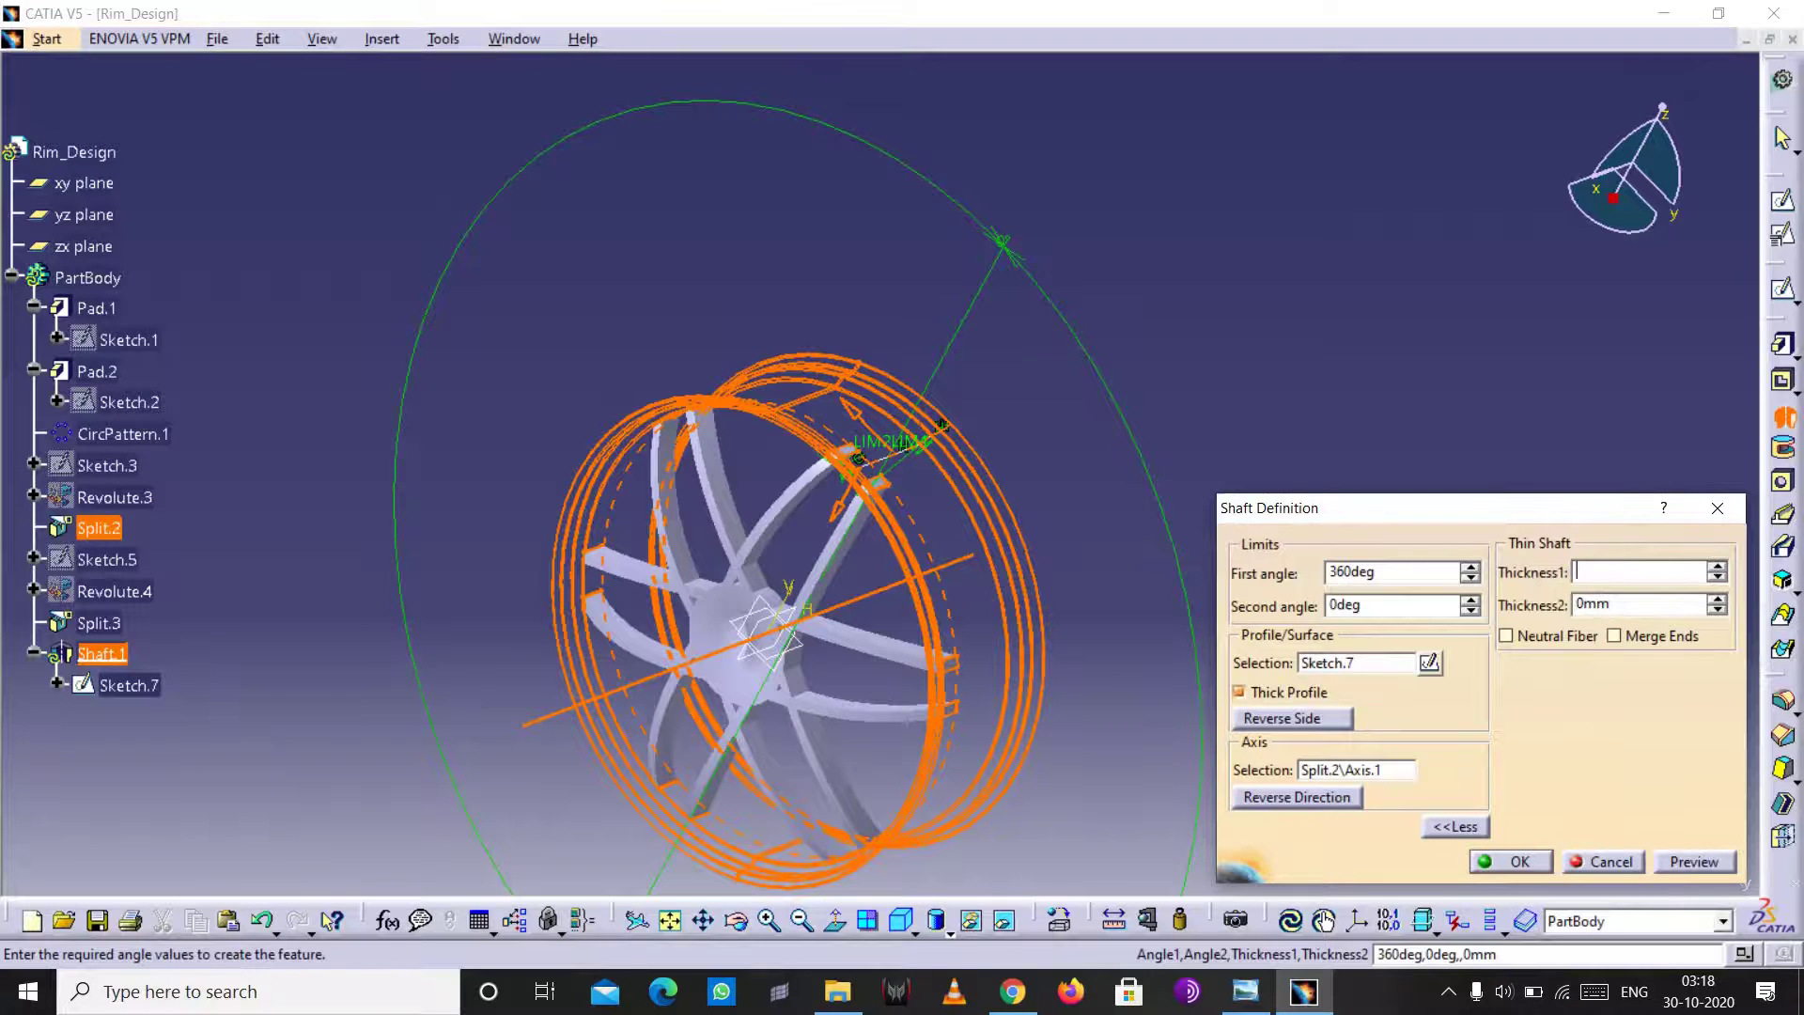
text(6)
click(1694, 860)
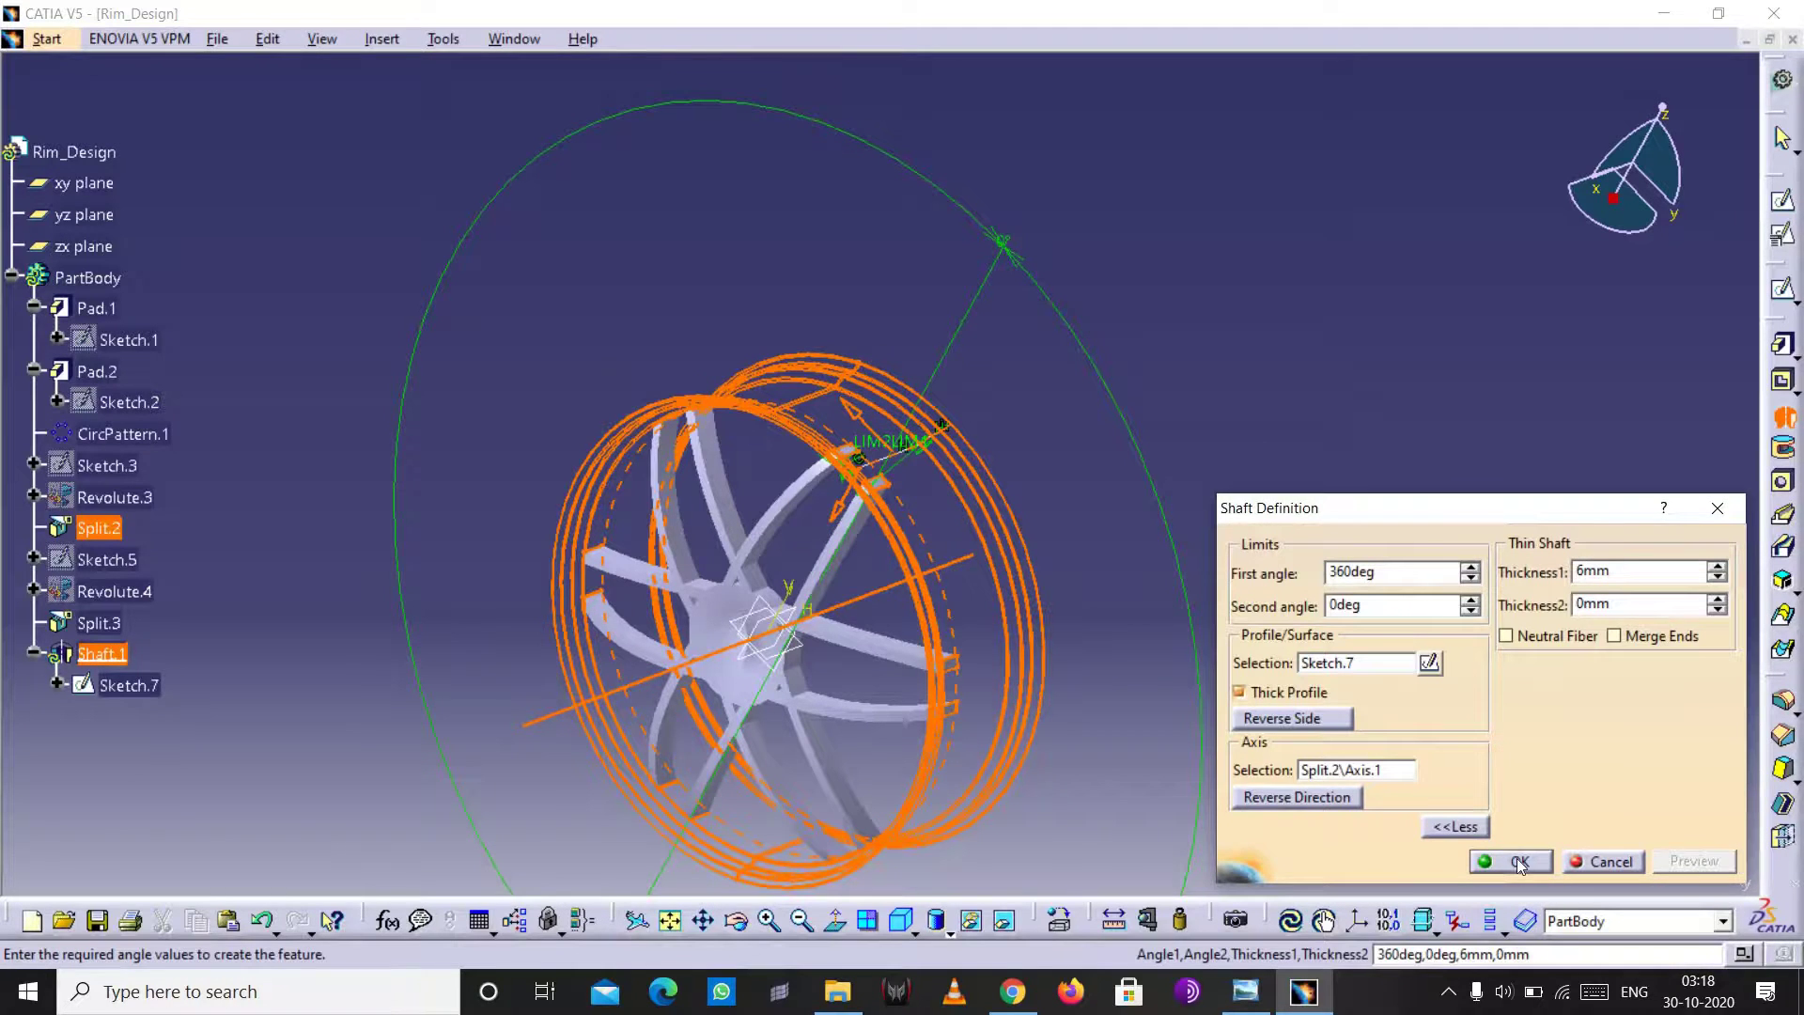
- Create Shaft.1 and orbit the wheel to inspect the new rim band
click(1516, 858)
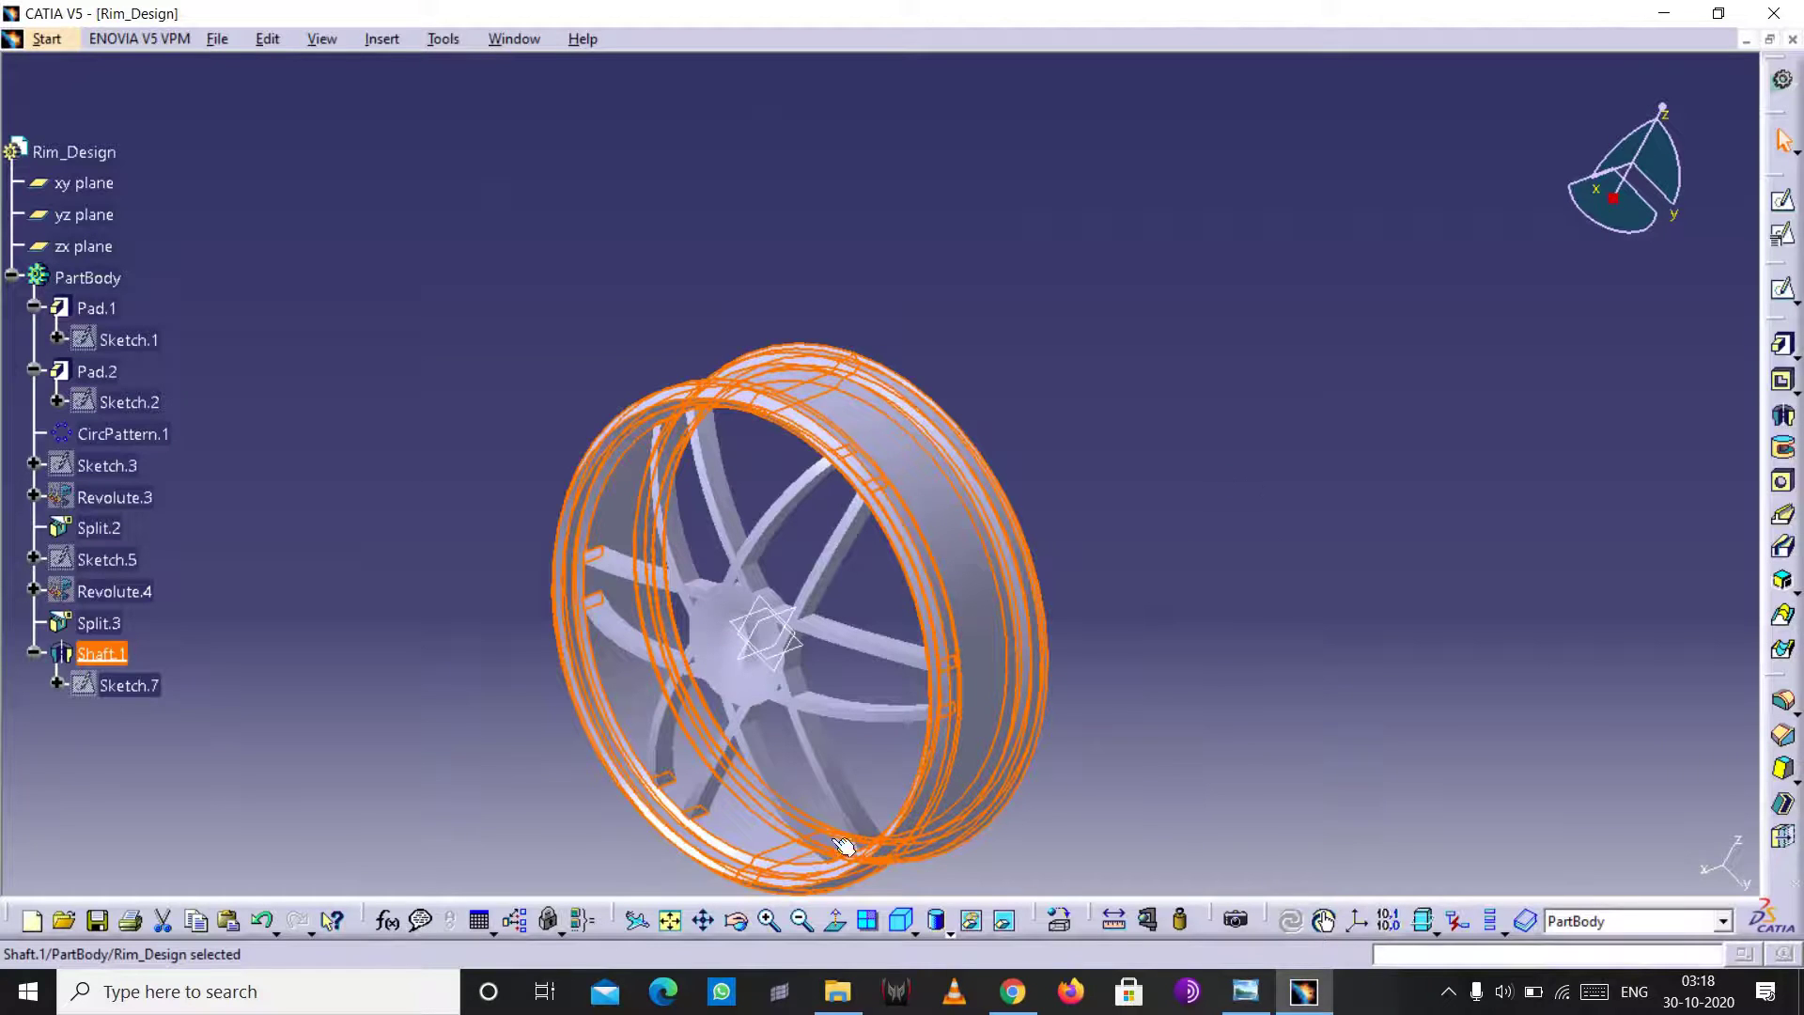
click(1236, 481)
click(746, 927)
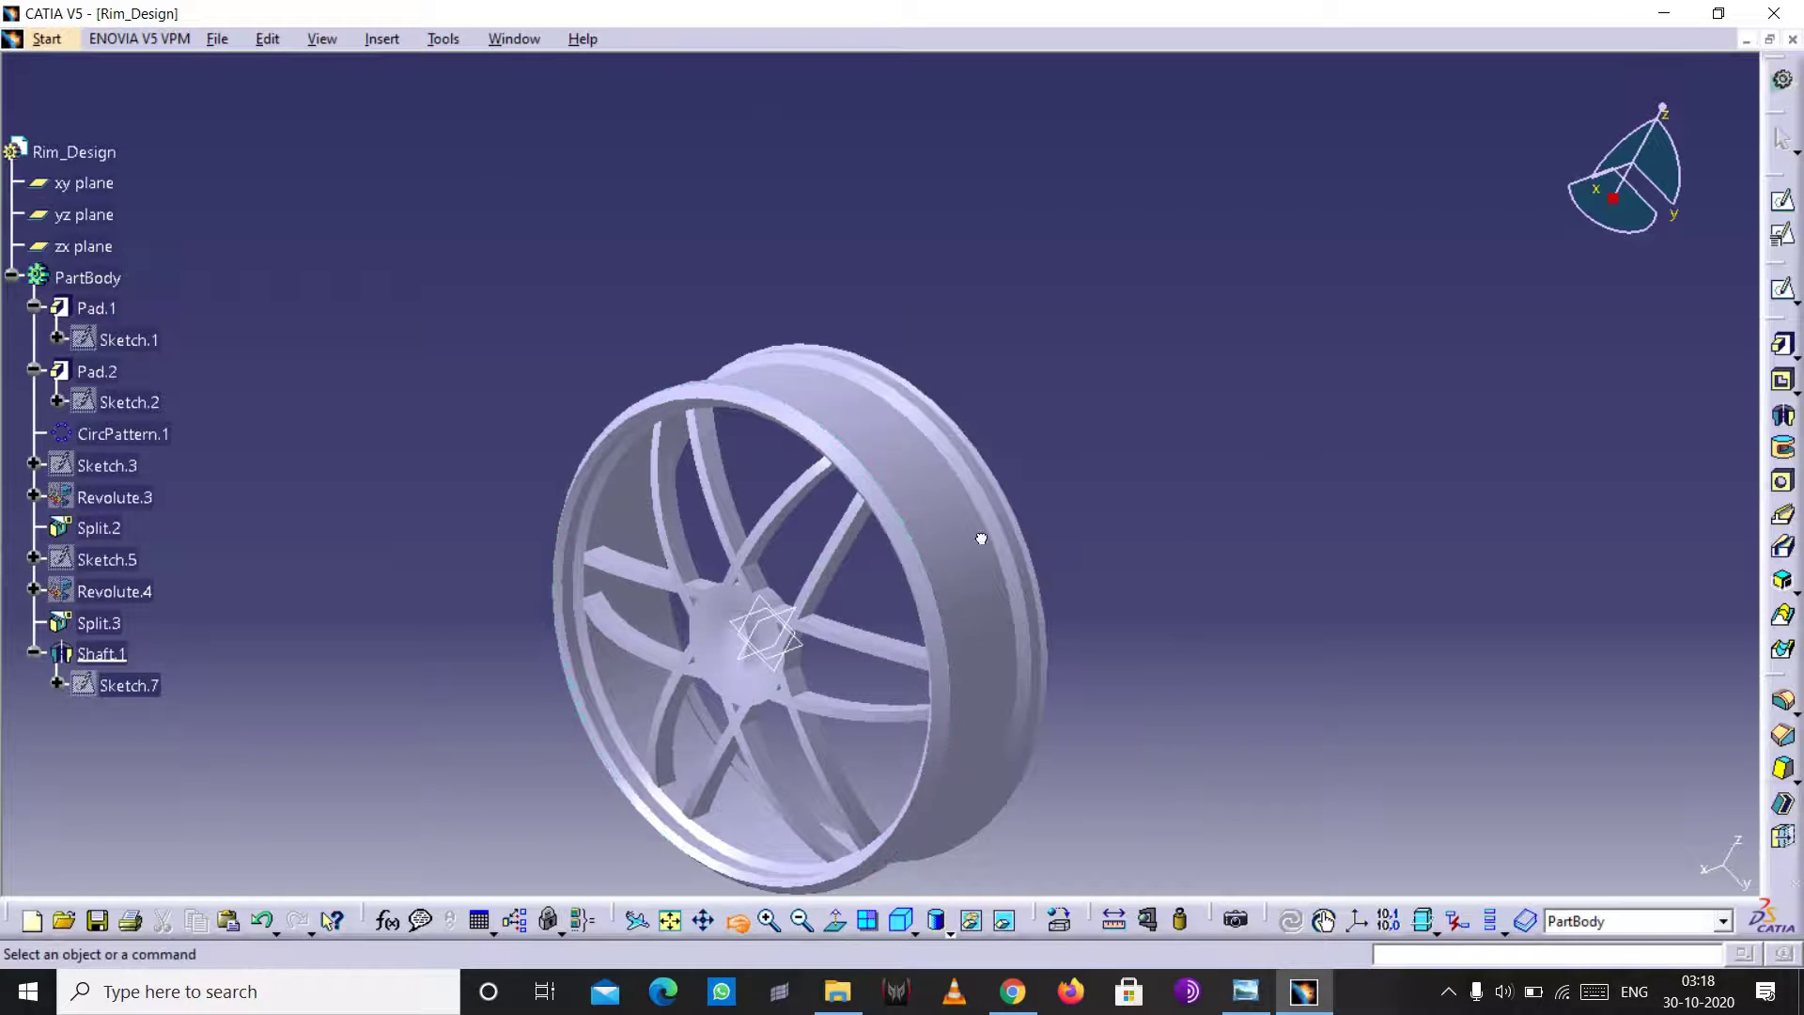
mouse_move(978, 535)
mouse_down()
mouse_move(644, 454)
mouse_move(1160, 492)
mouse_up()
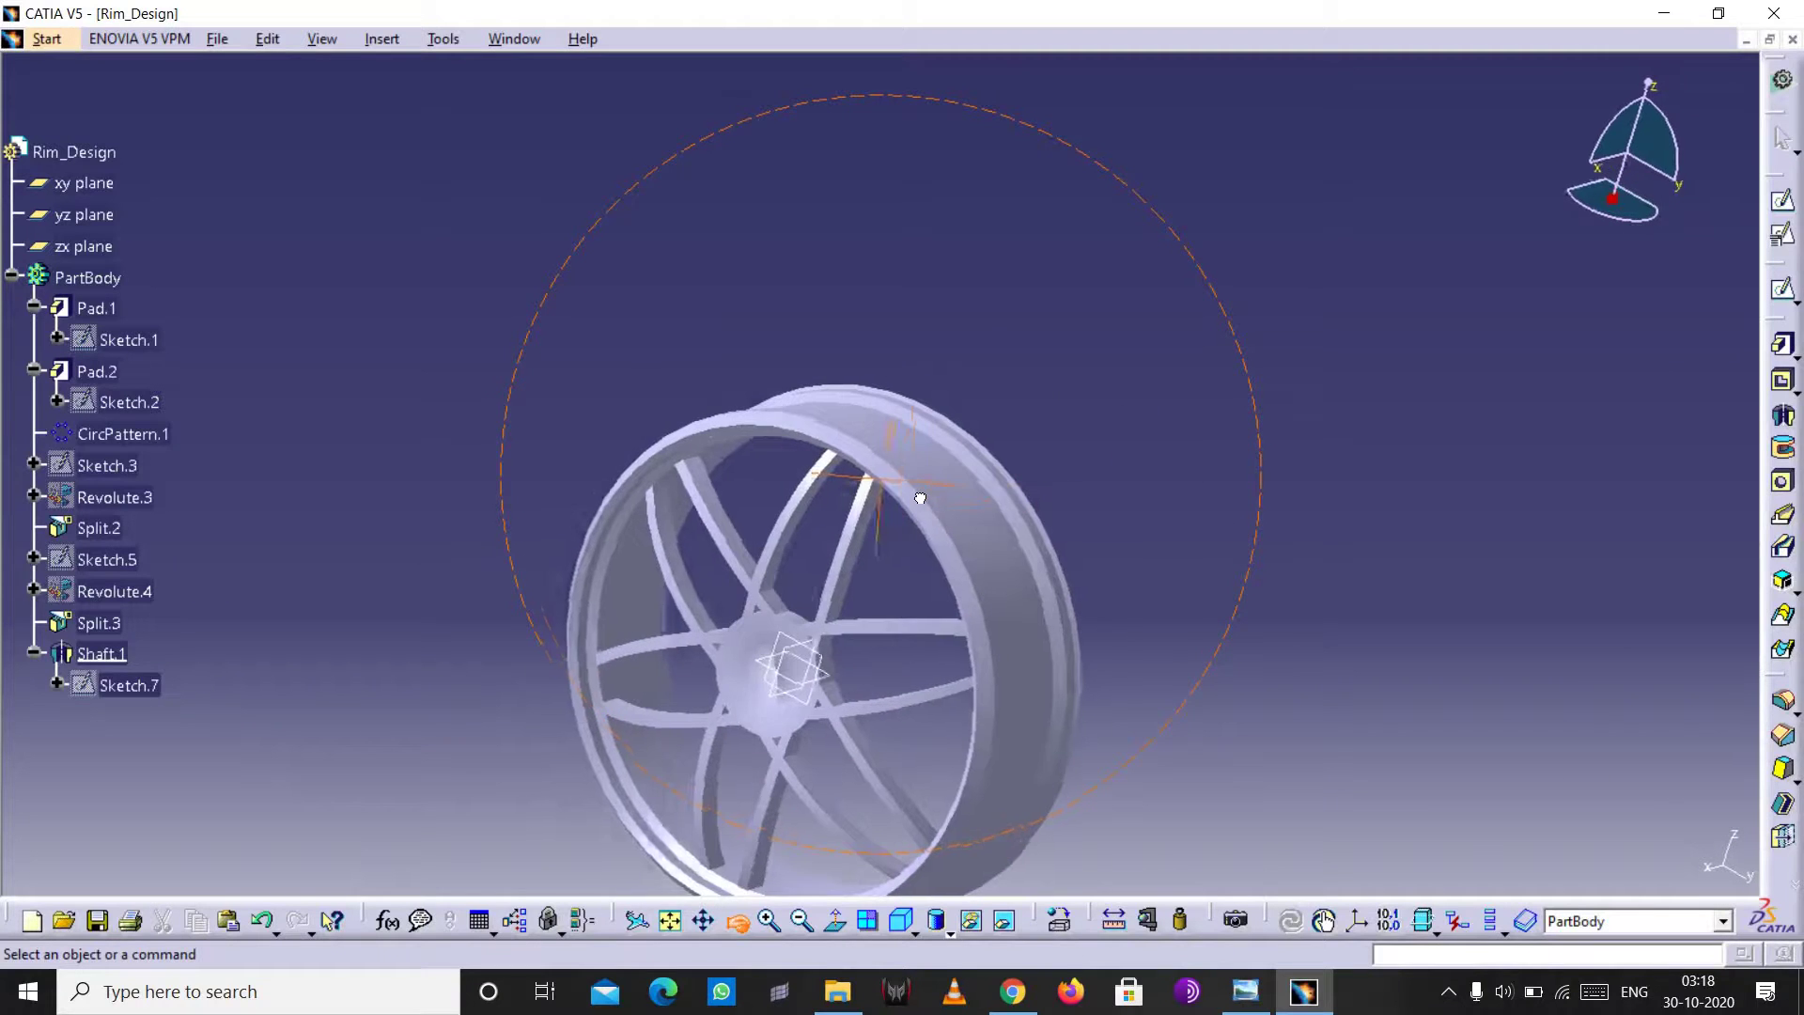
drag(1159, 492, 920, 498)
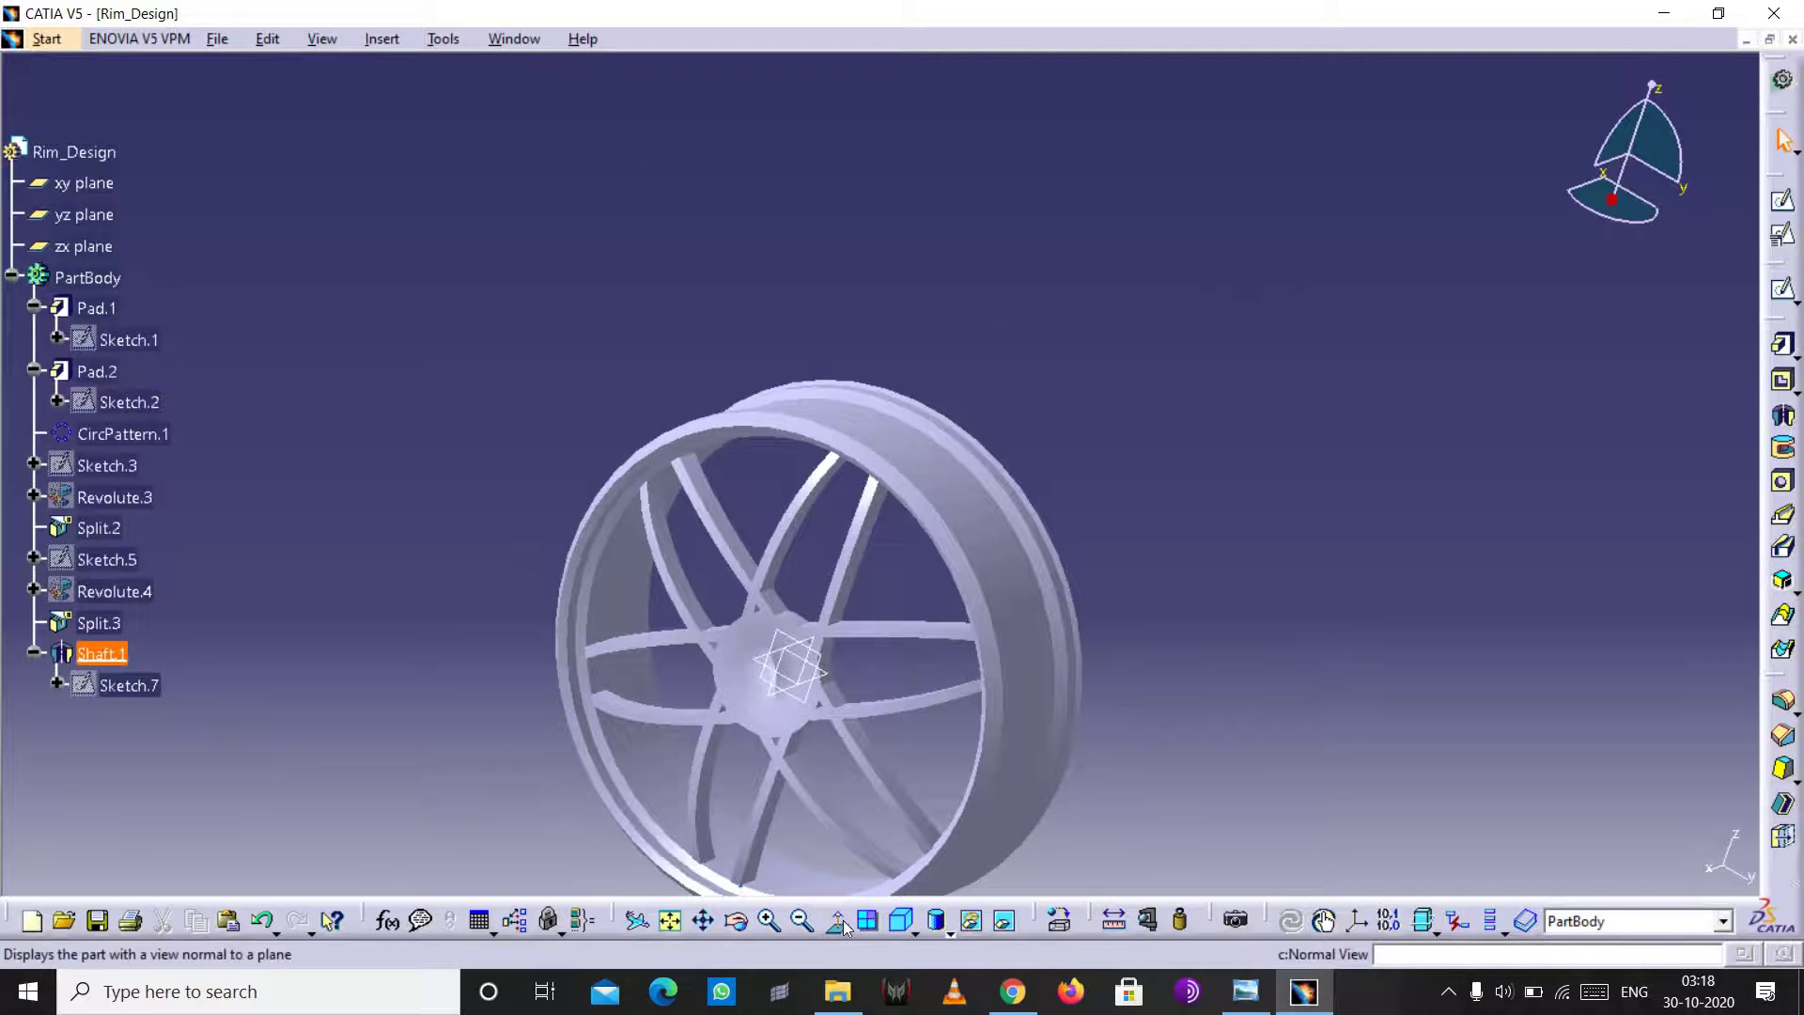
- Switch to a normal view and open a new sketch on the yz plane
click(835, 923)
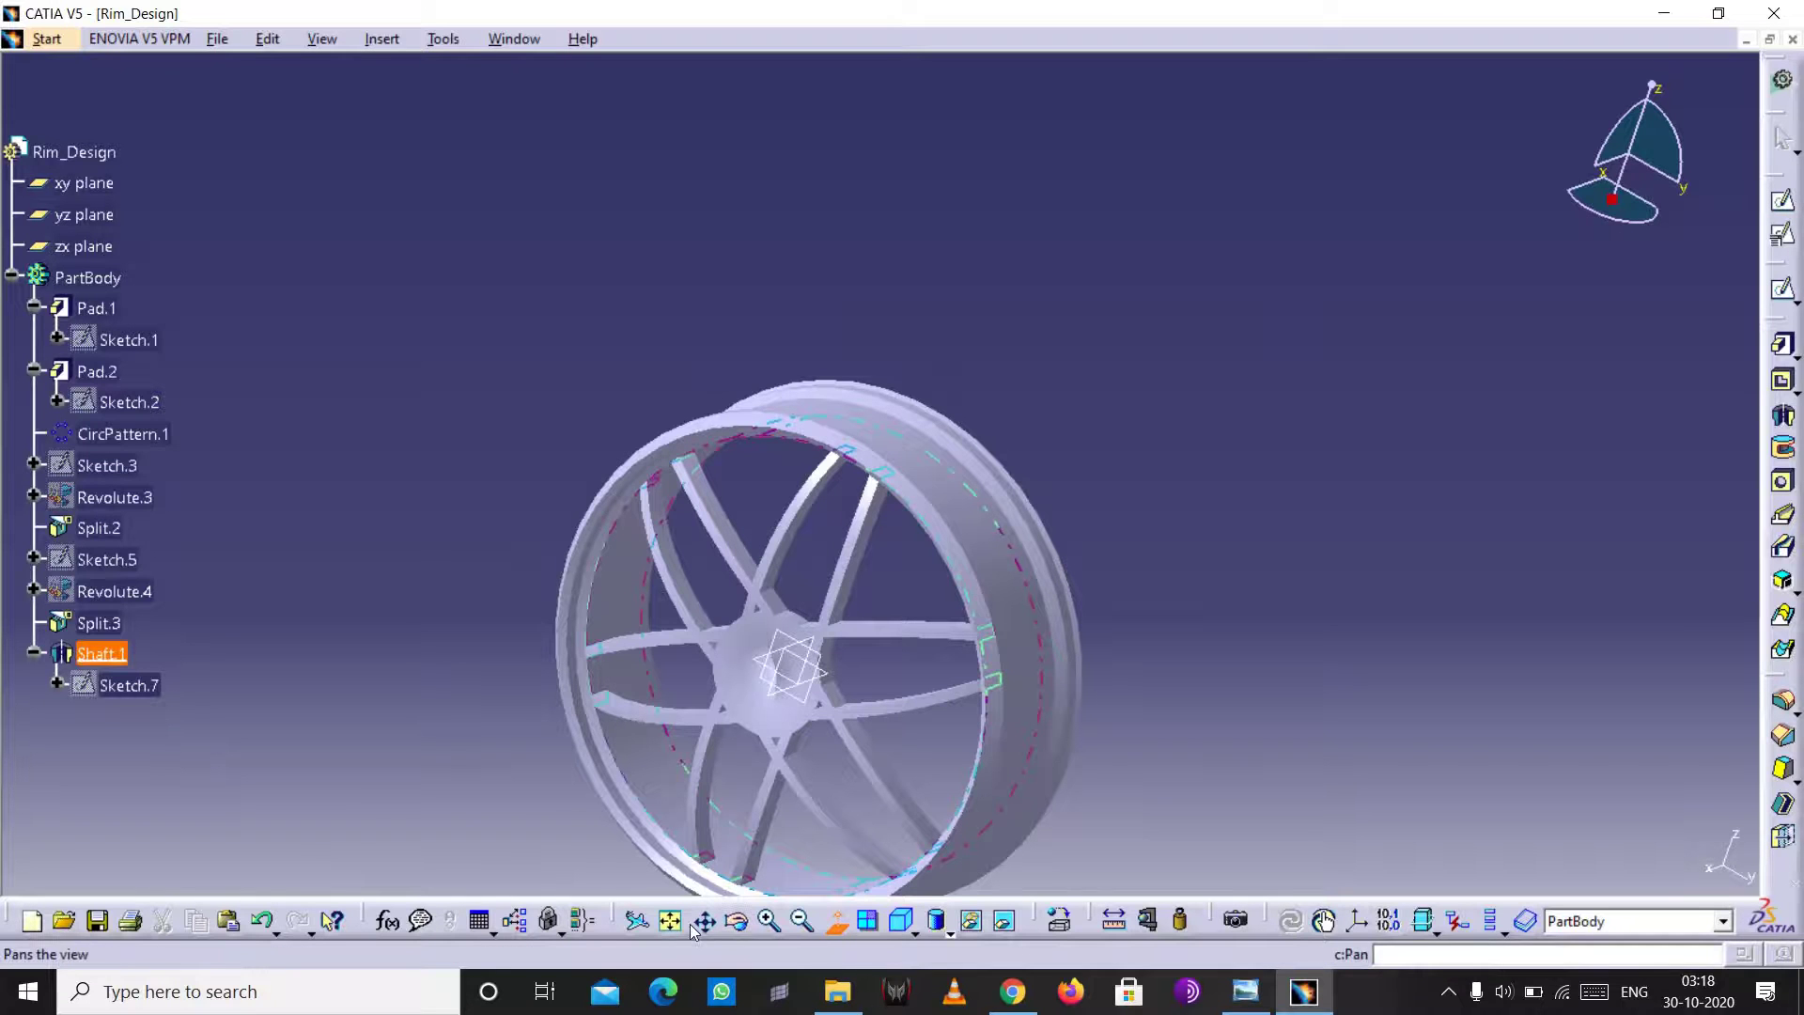
click(1013, 321)
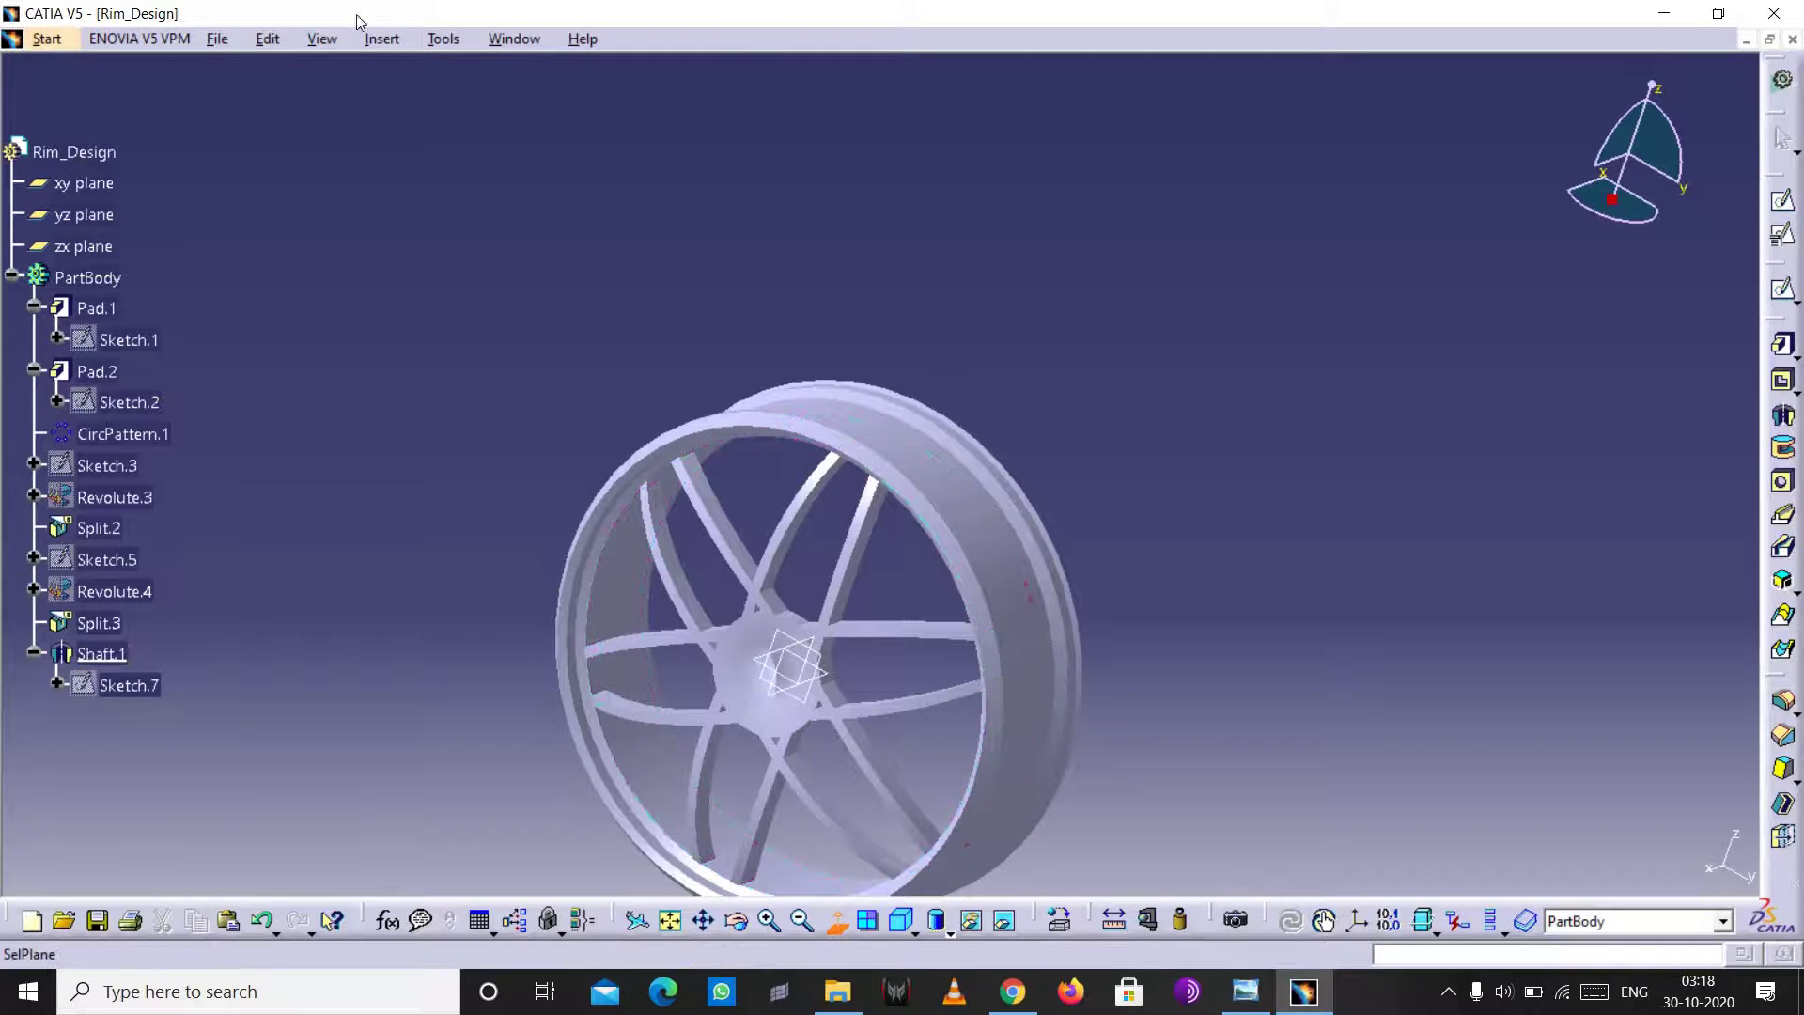
click(111, 189)
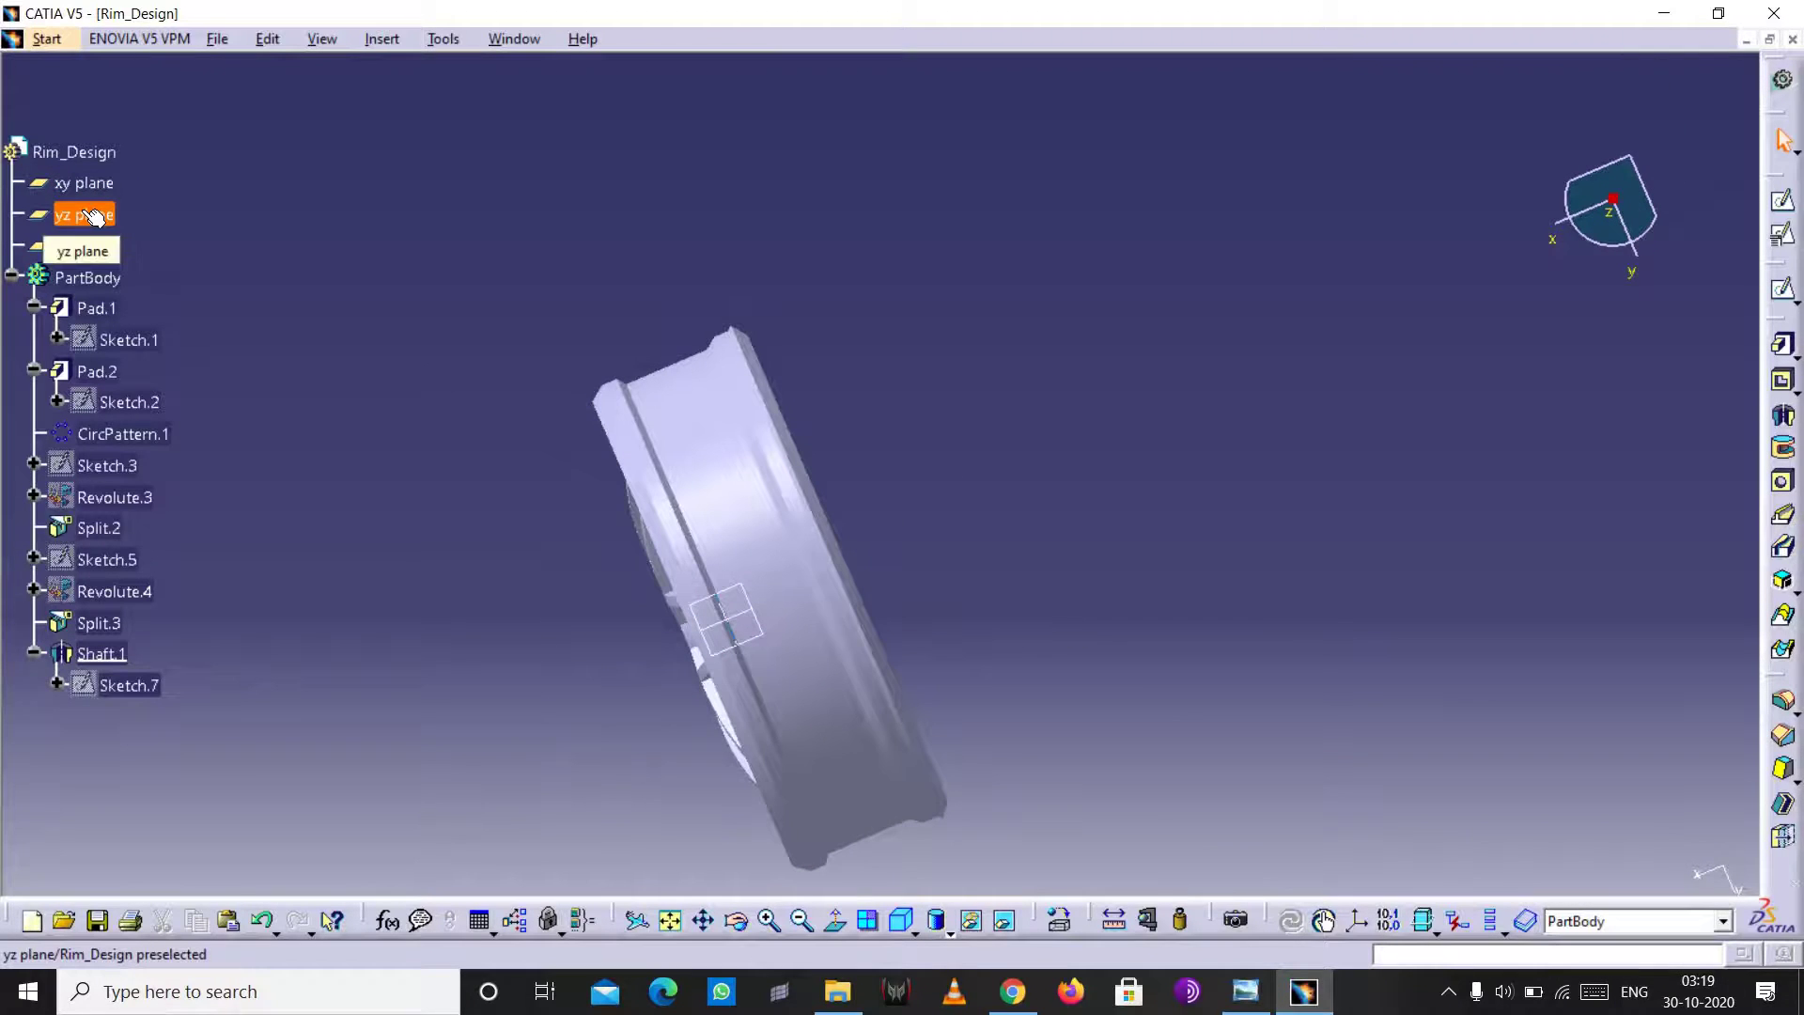
click(67, 224)
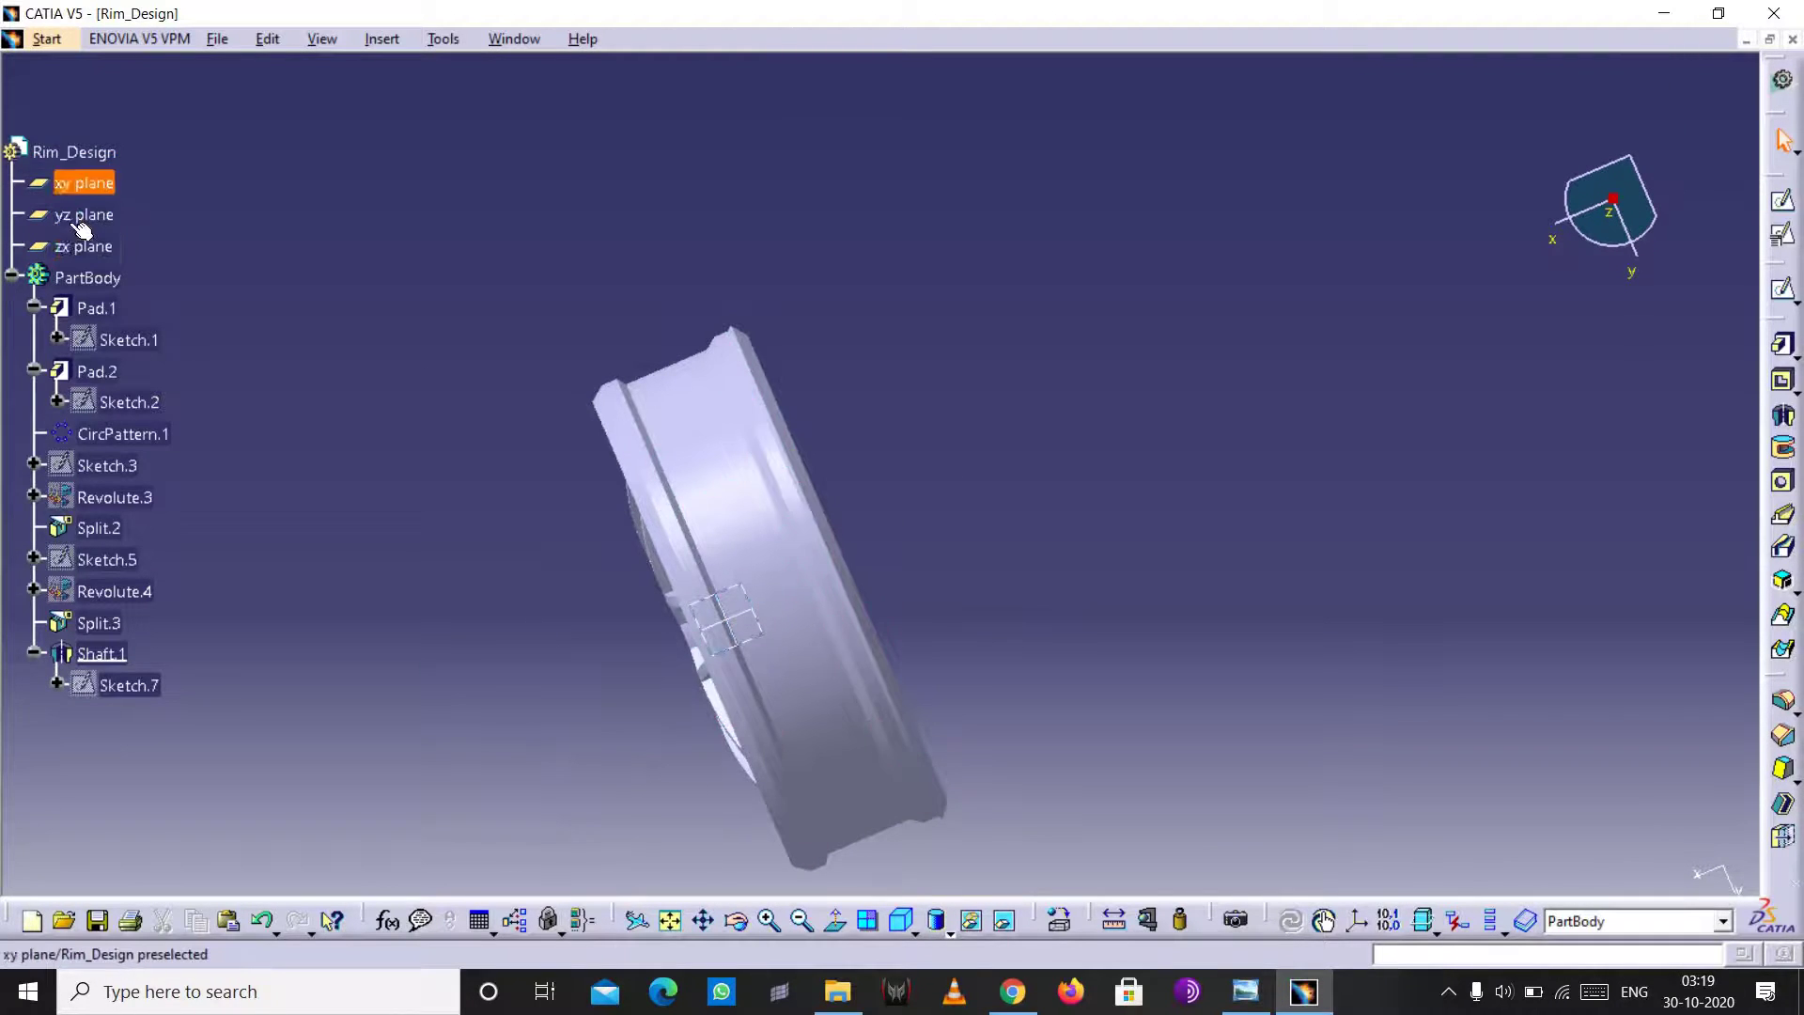
click(1783, 201)
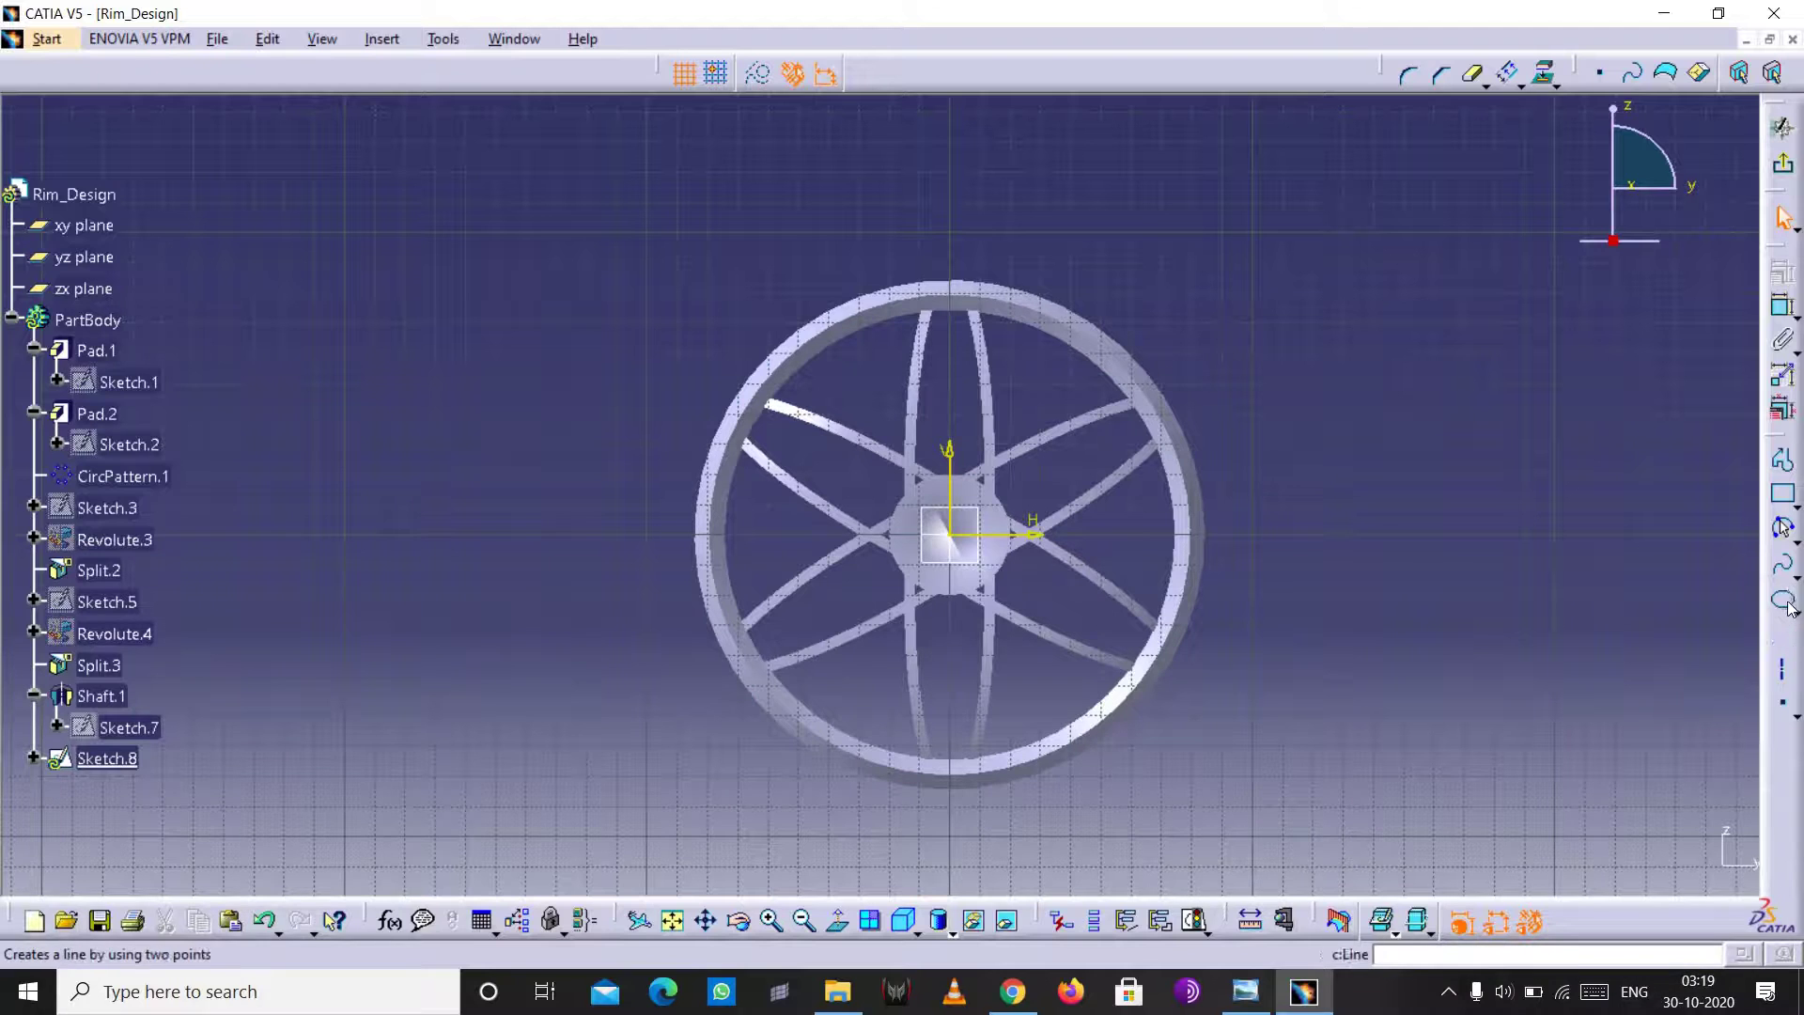
- Draw a circle centred on the hub origin
click(1783, 567)
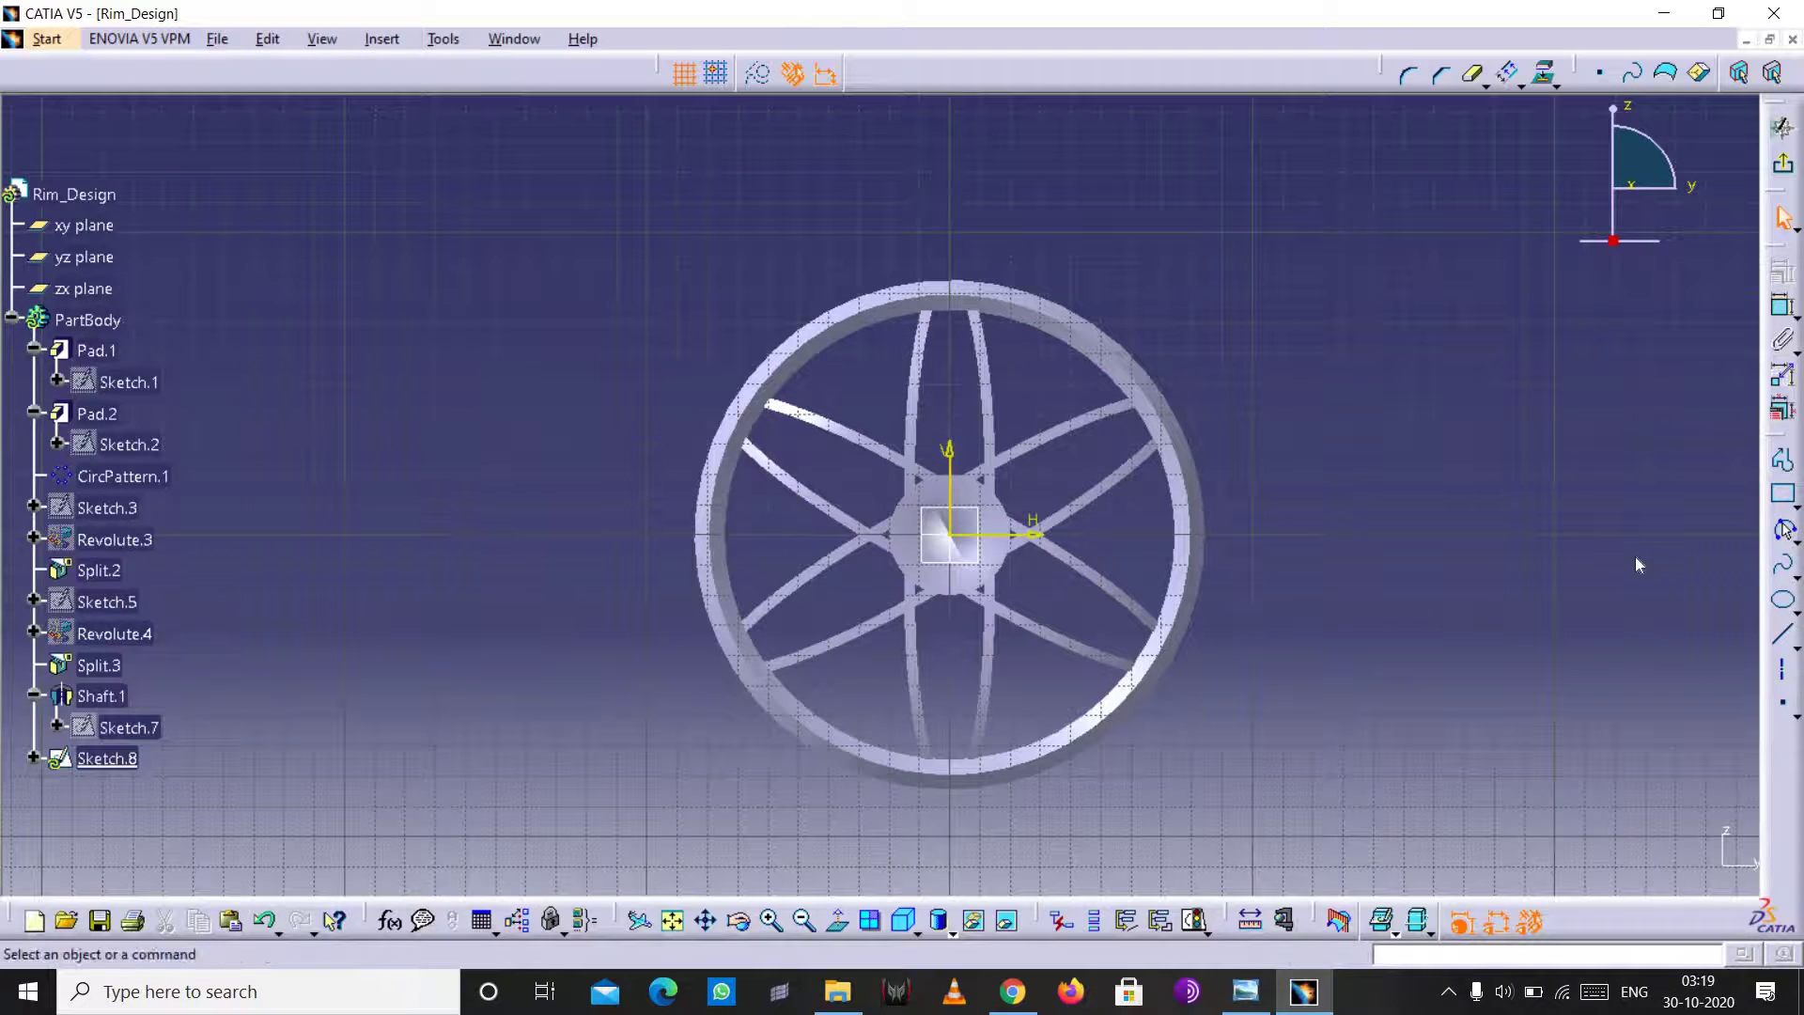
click(1787, 529)
click(1584, 562)
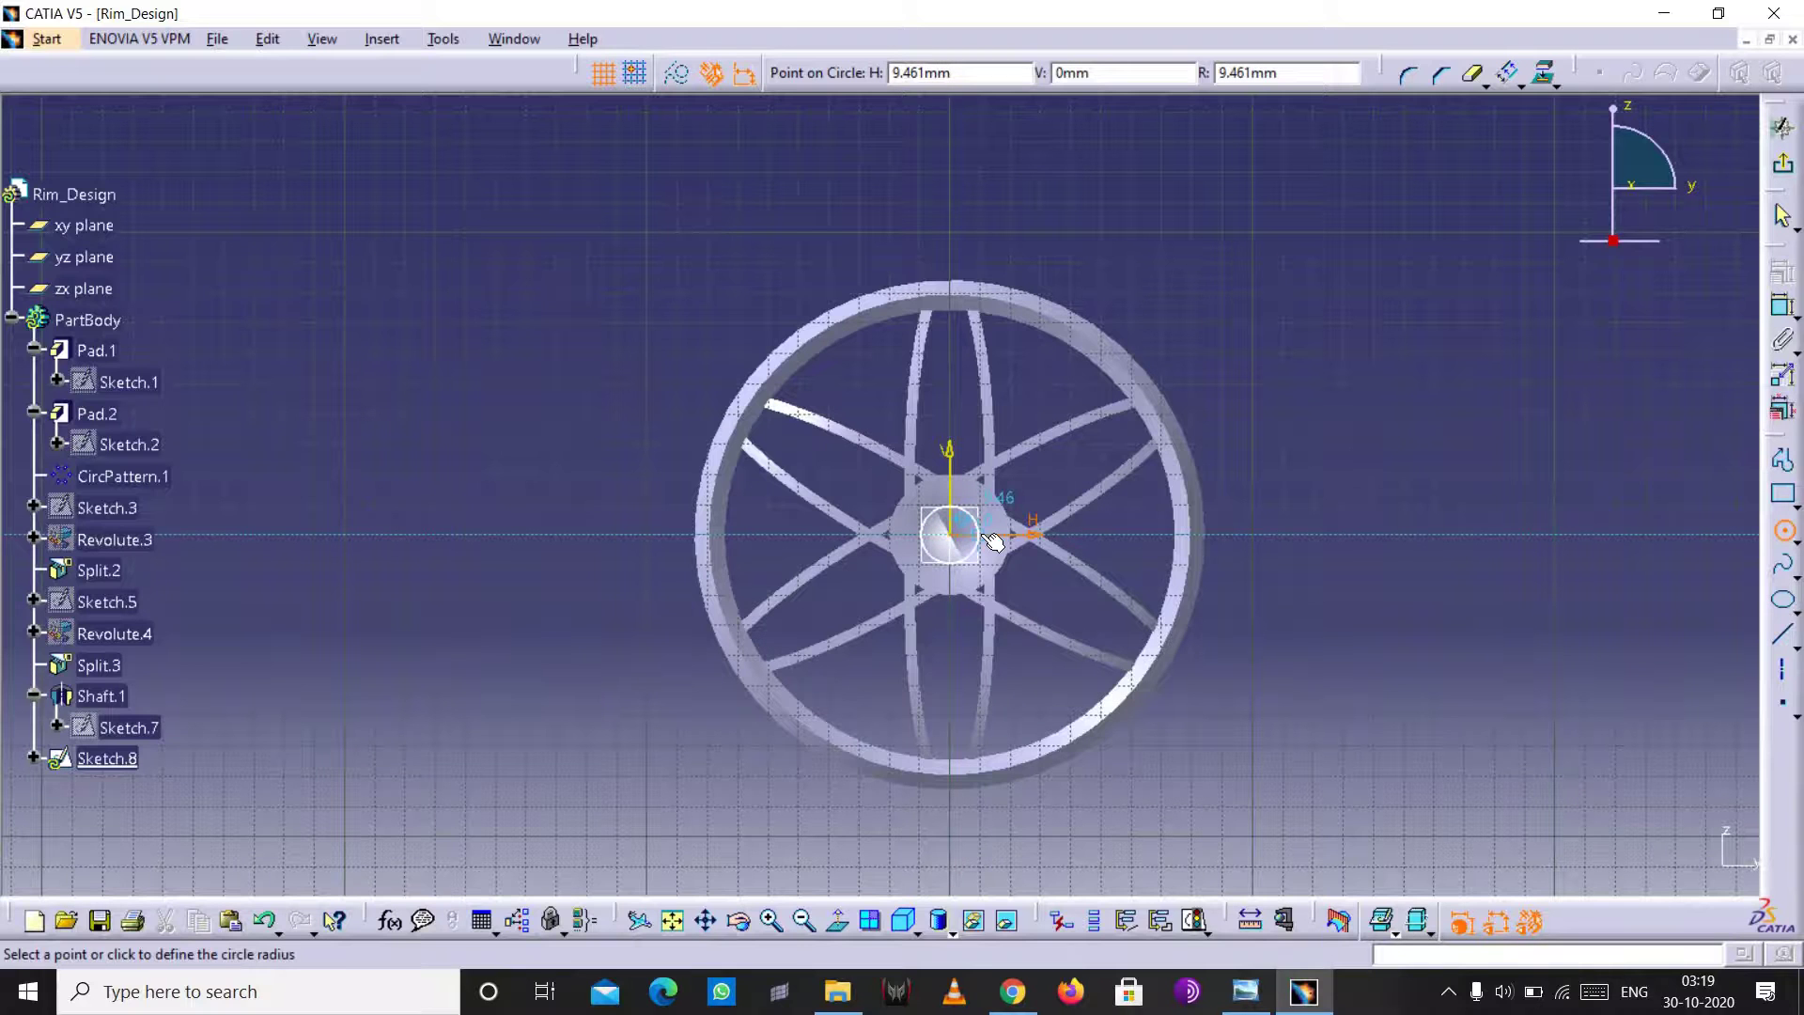
click(980, 534)
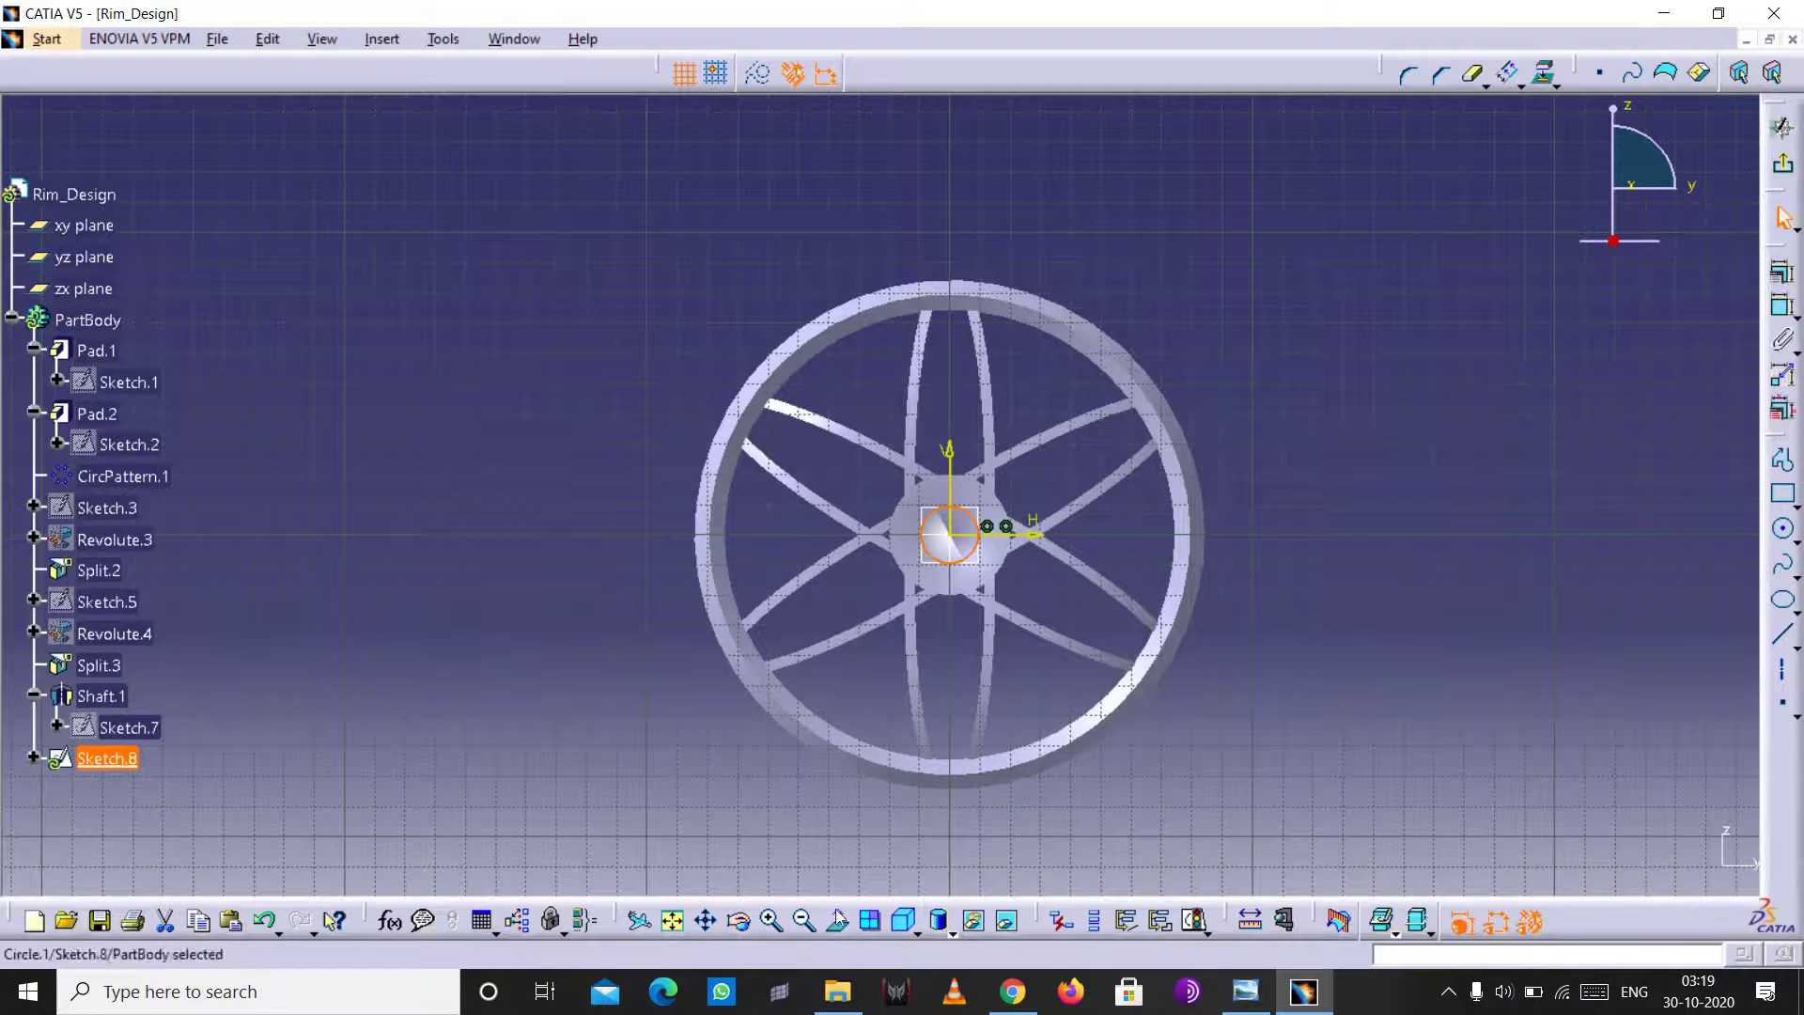
click(773, 921)
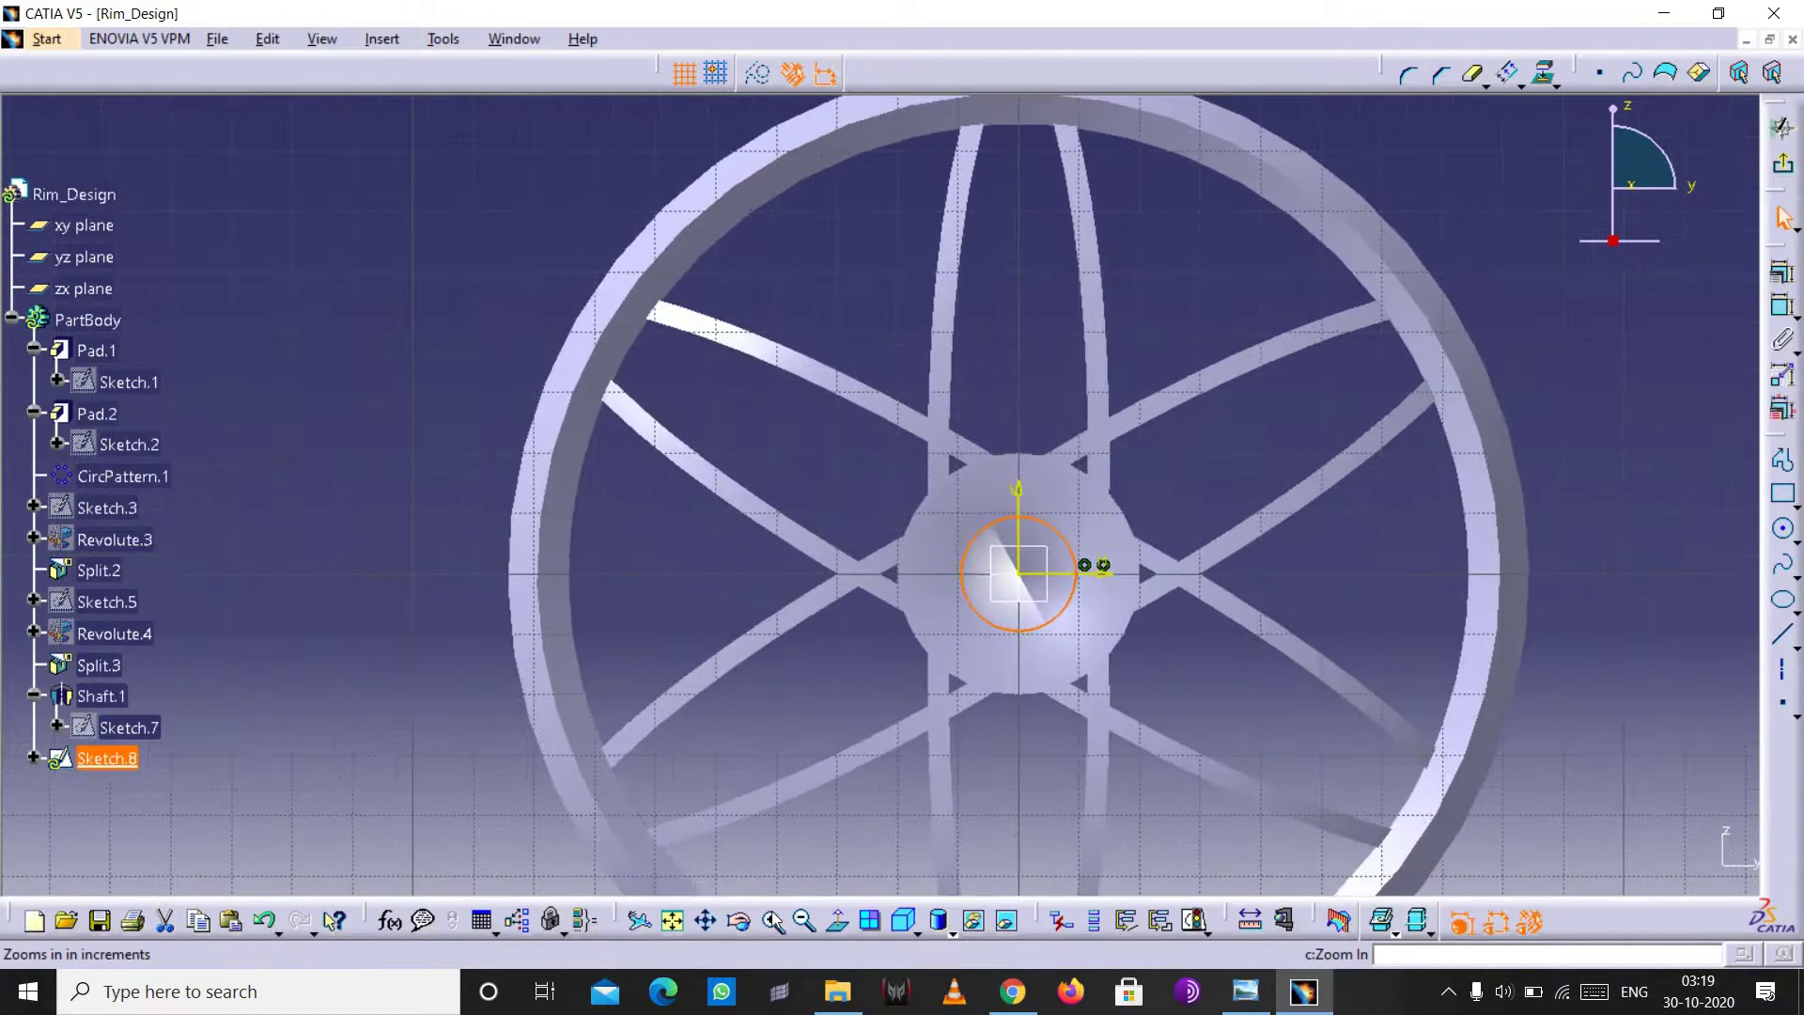
click(772, 921)
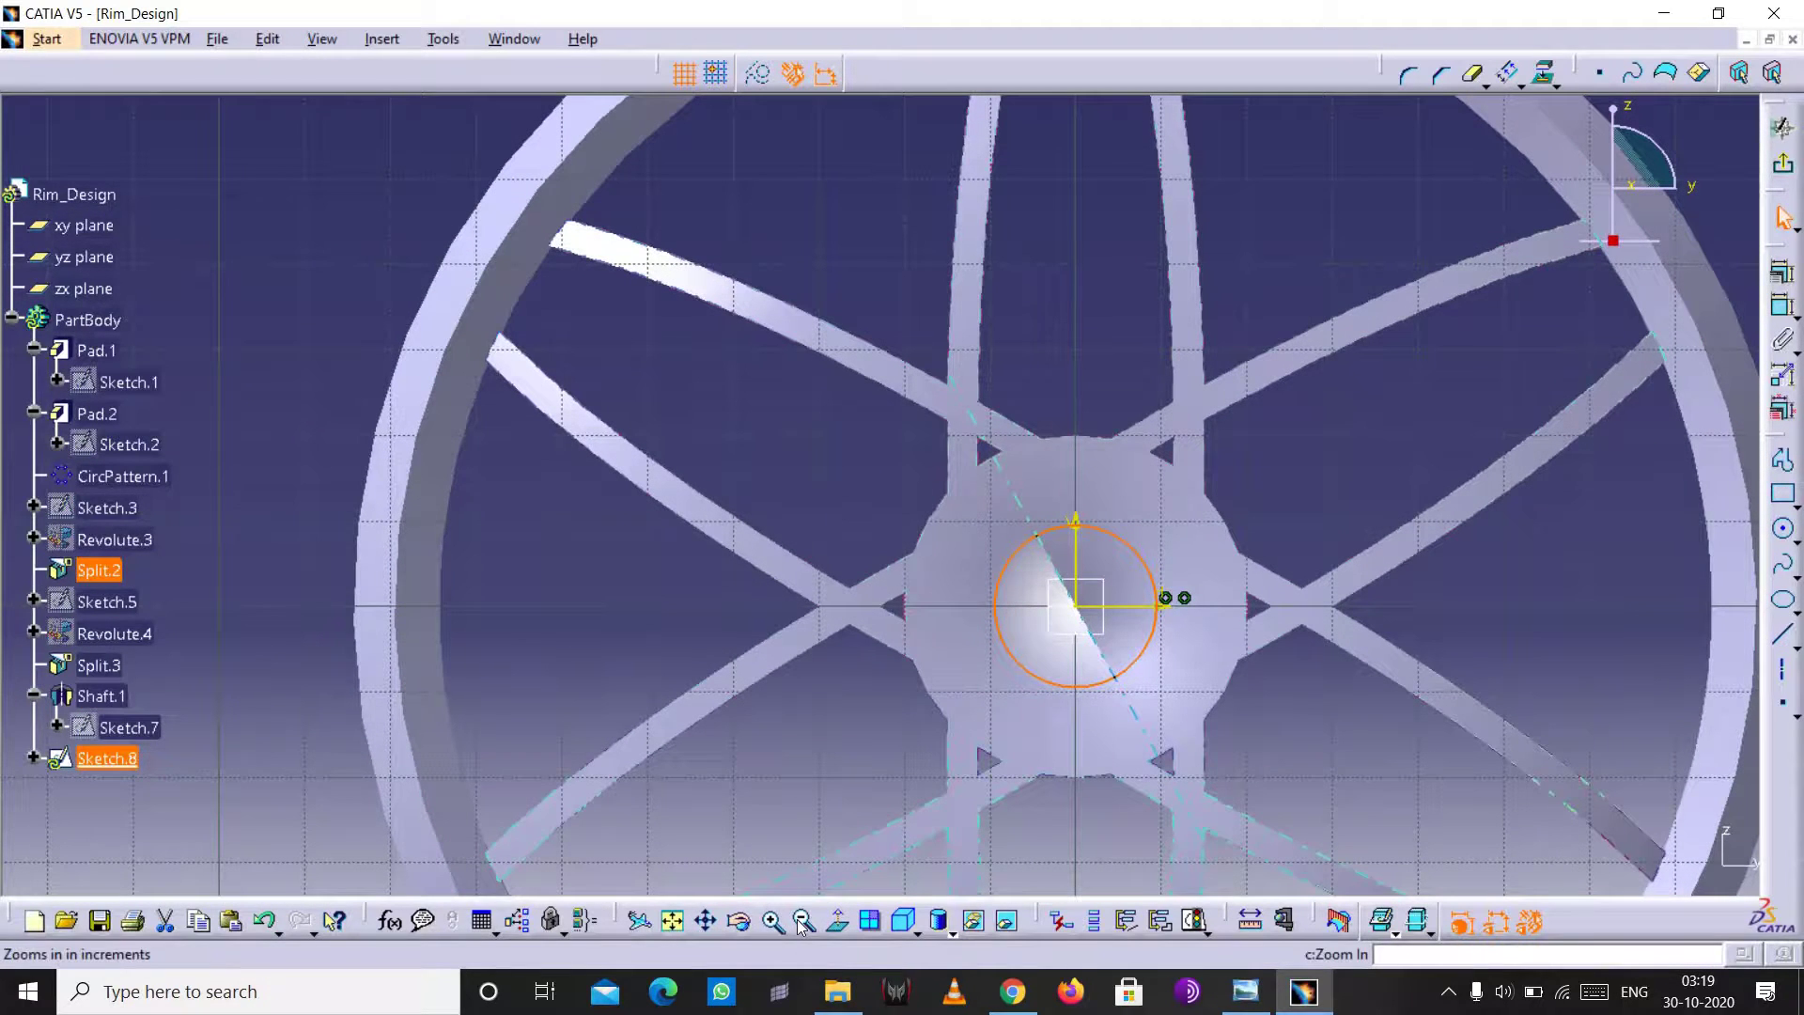
click(802, 920)
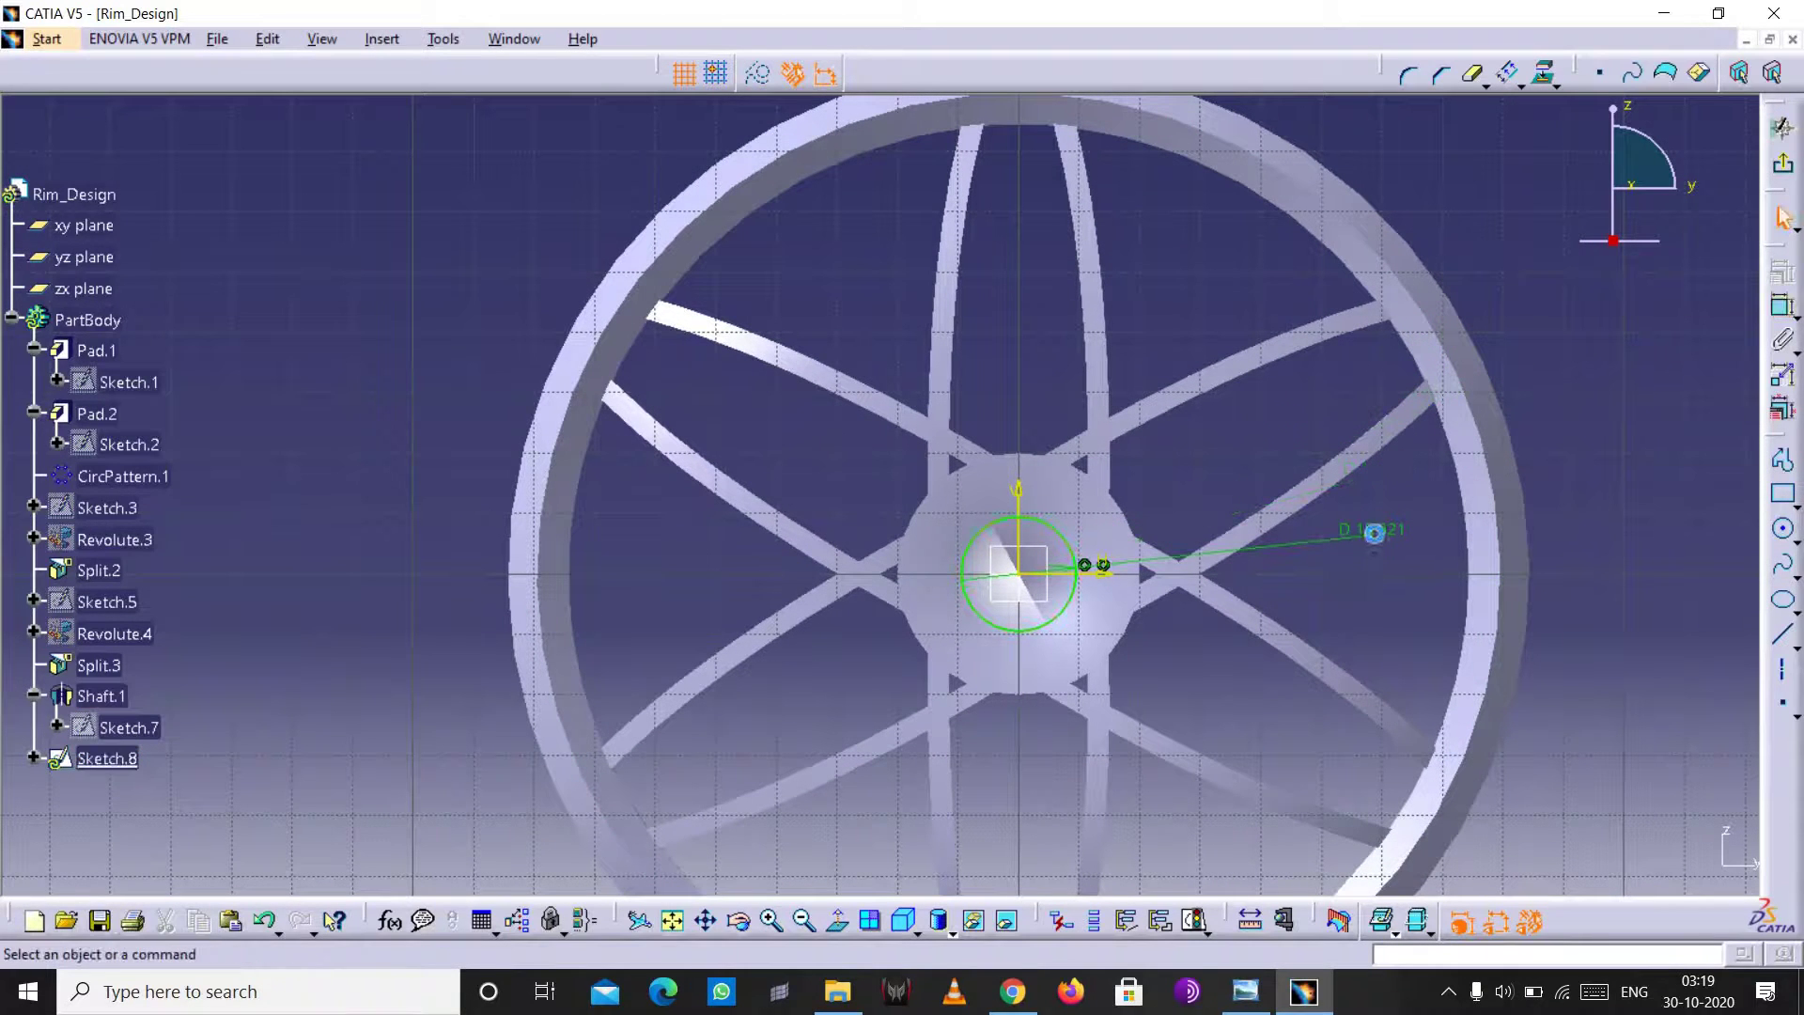
- Constrain the hub circle's diameter to 20 for the centre bore
click(1373, 534)
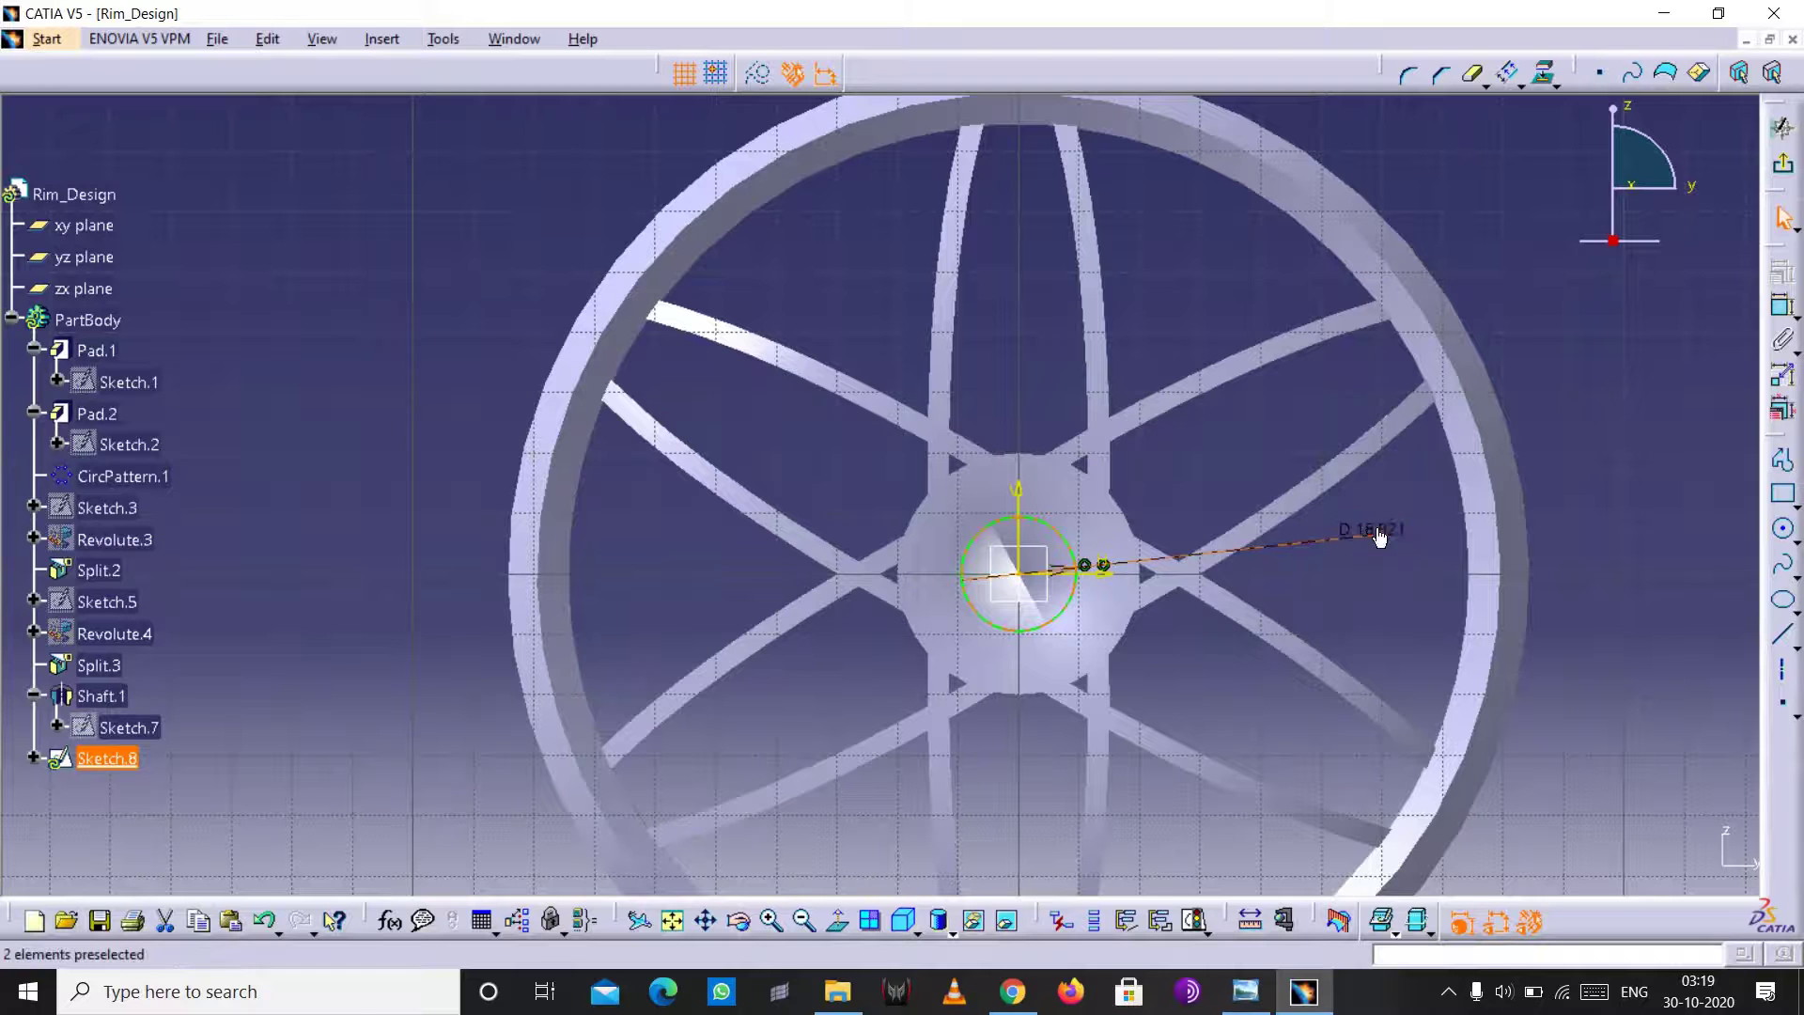
double_click(1372, 533)
text(20mm)
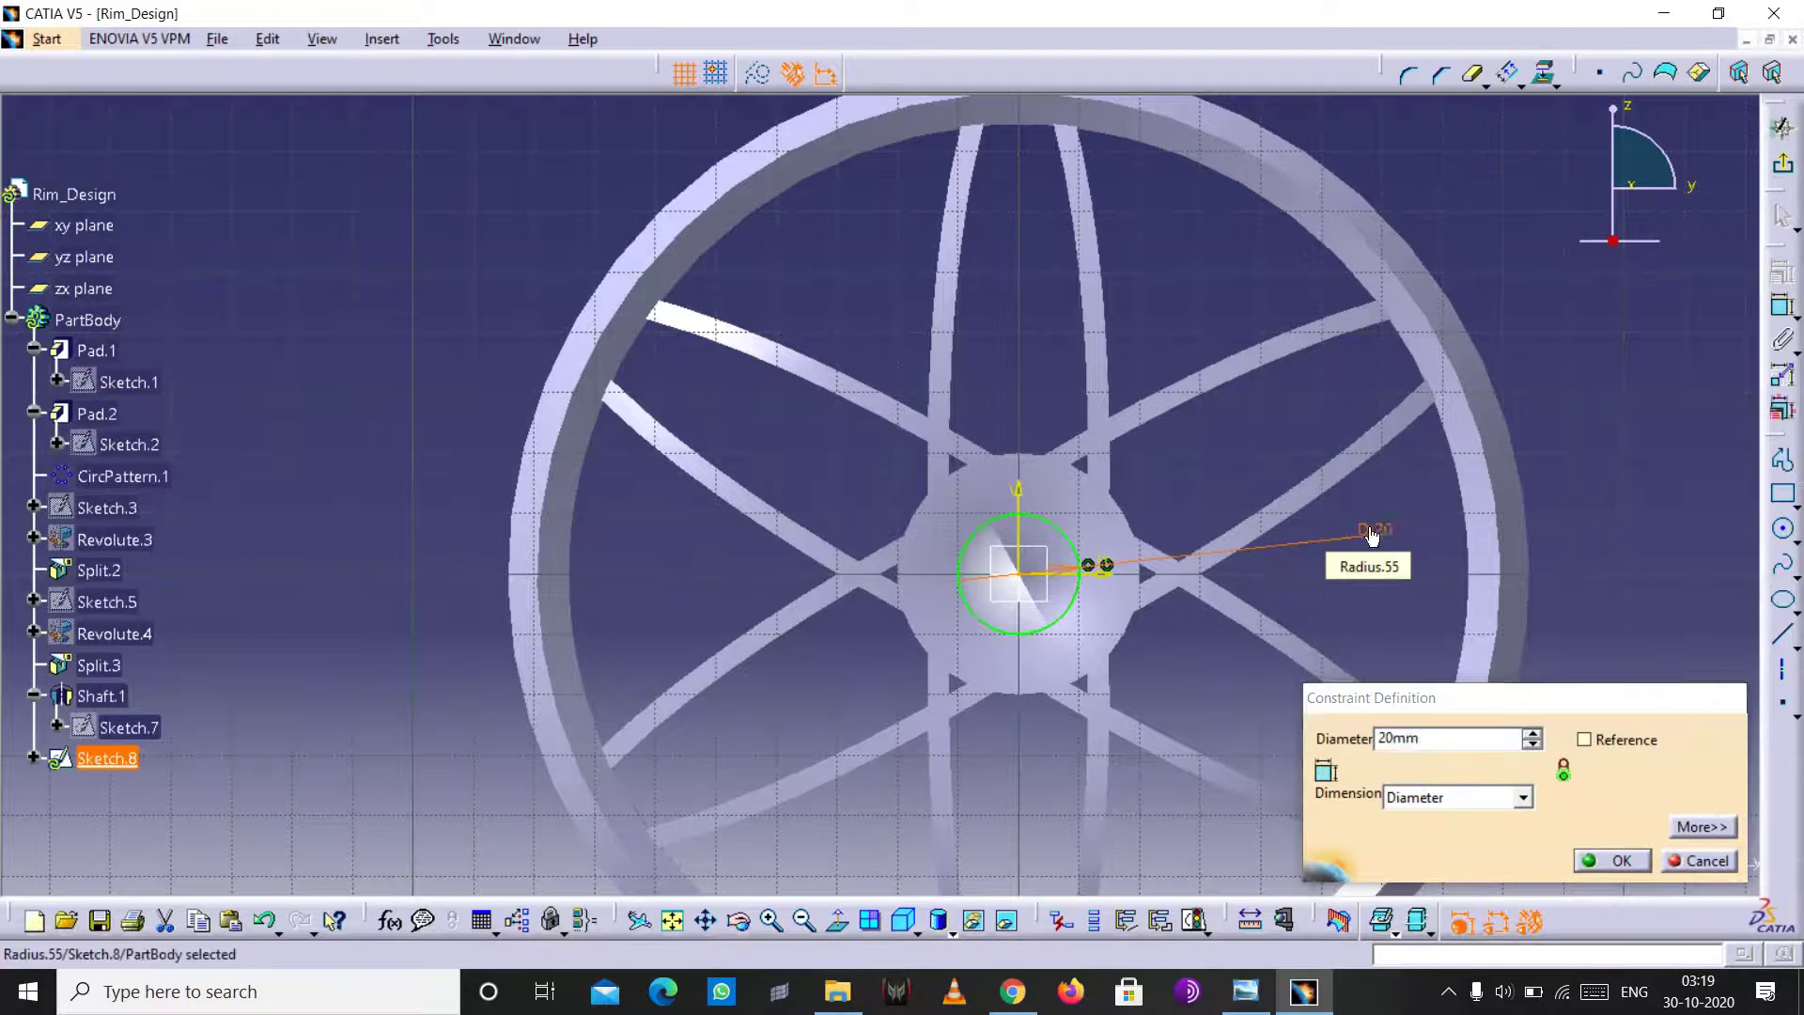
key(Return)
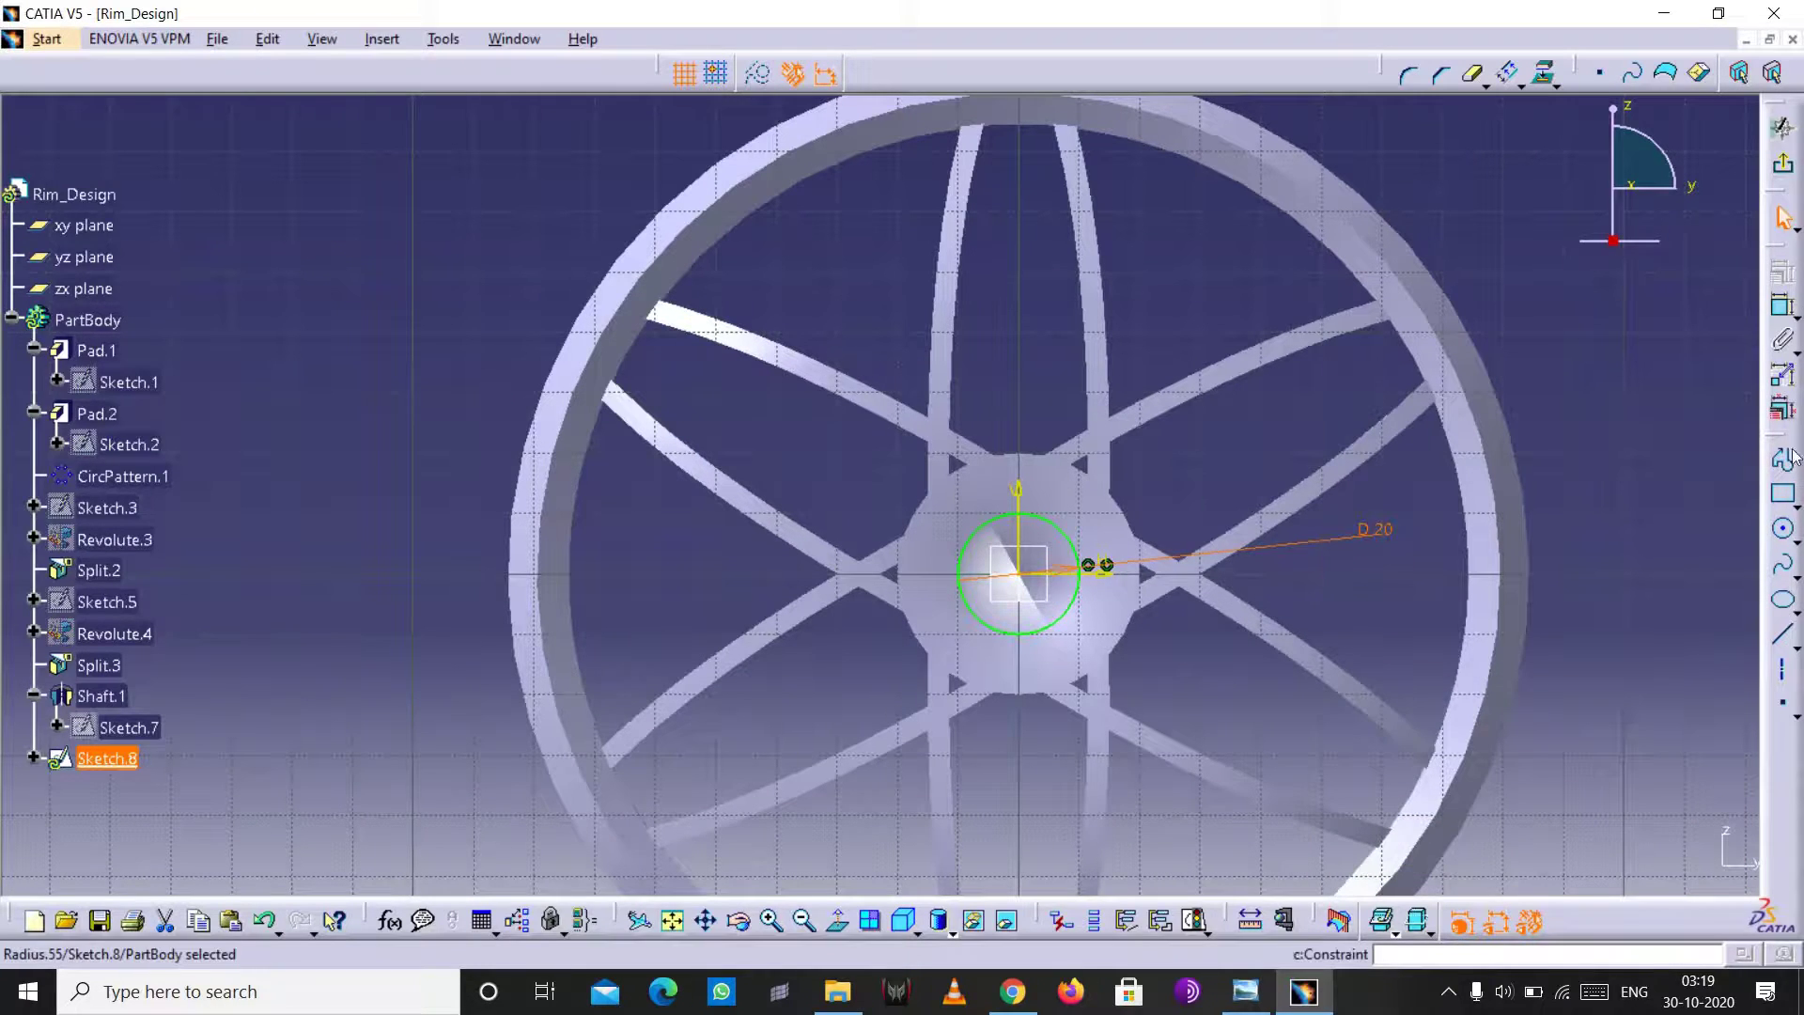
click(1783, 532)
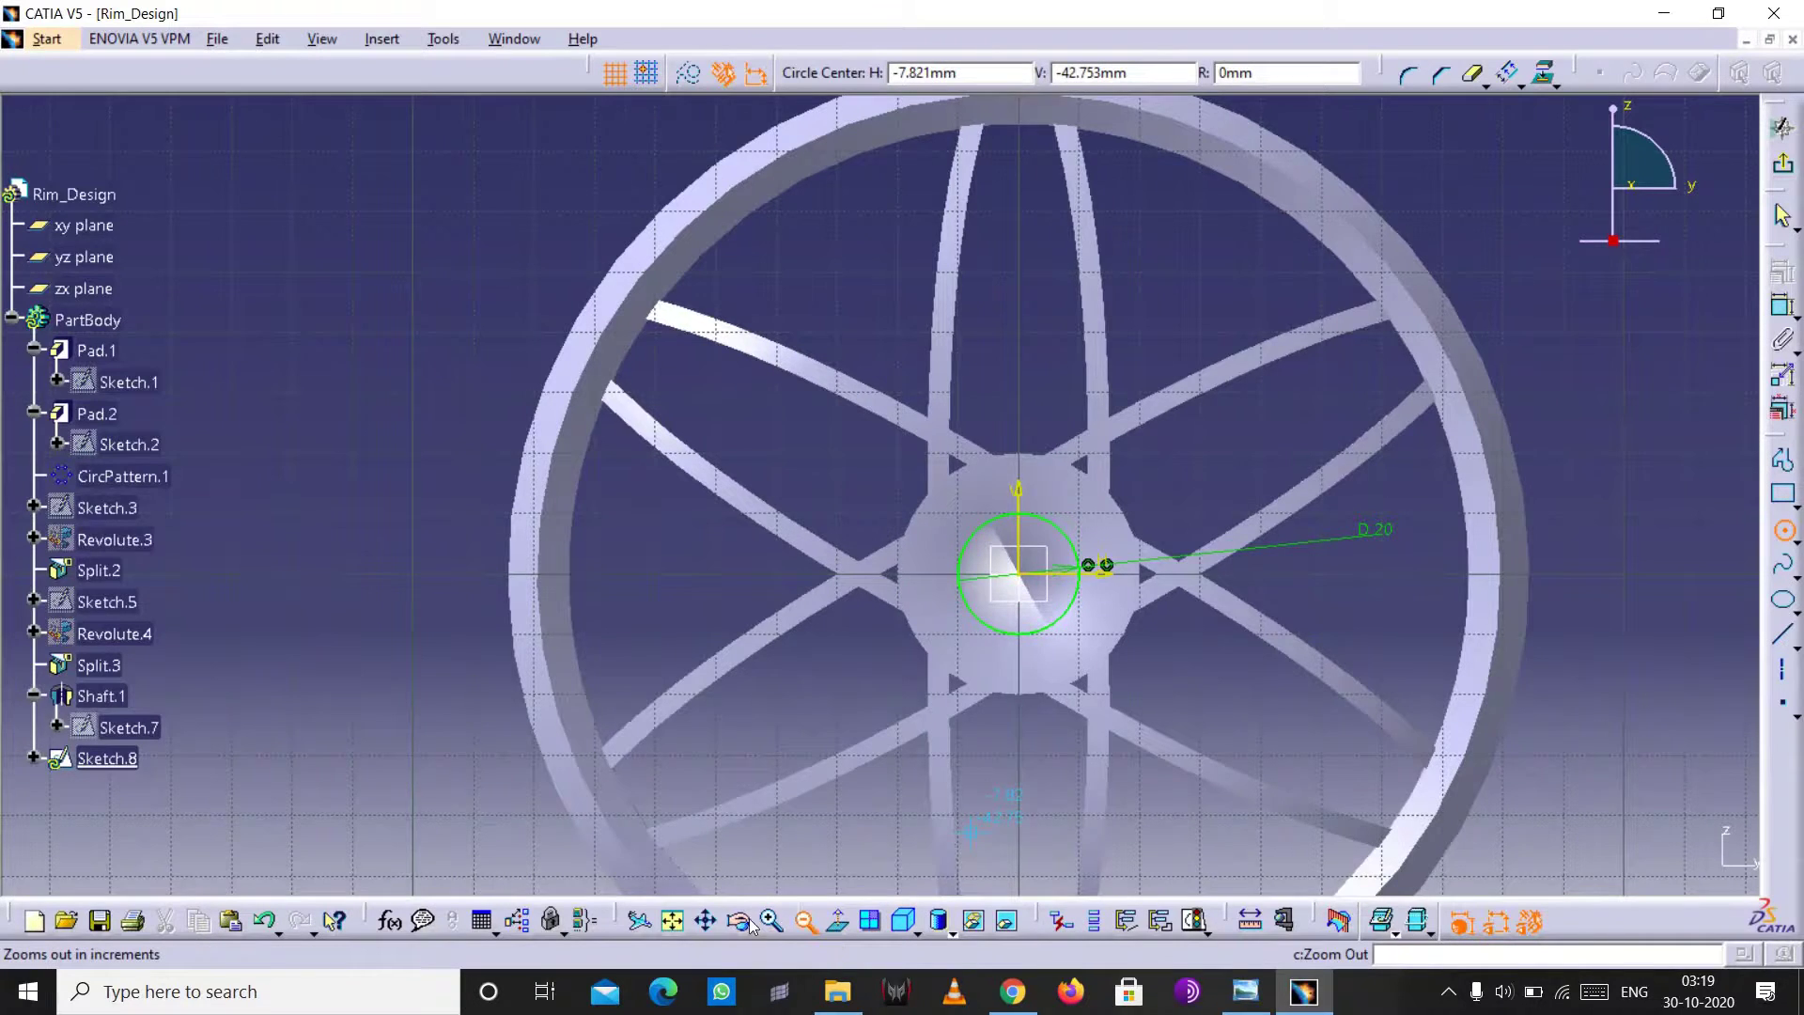
click(805, 921)
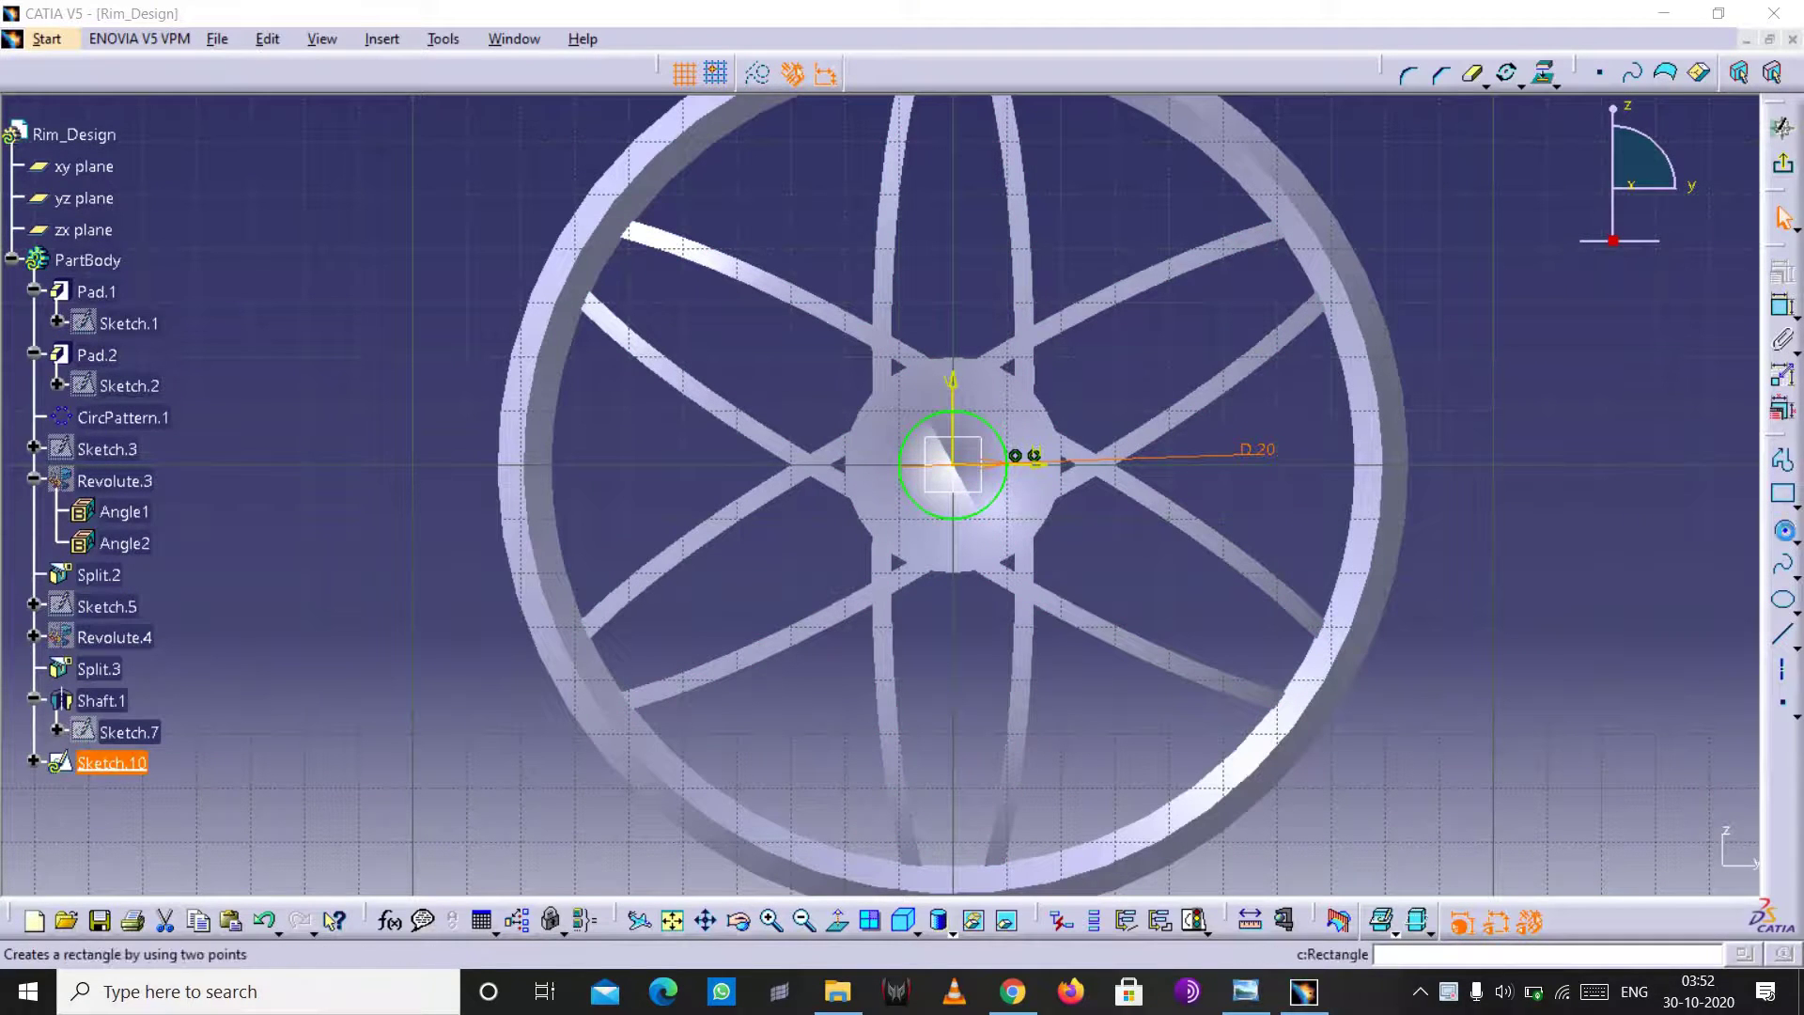
- Draw a bolt-hole circle above the hub and constrain its diameter to 5
click(1784, 528)
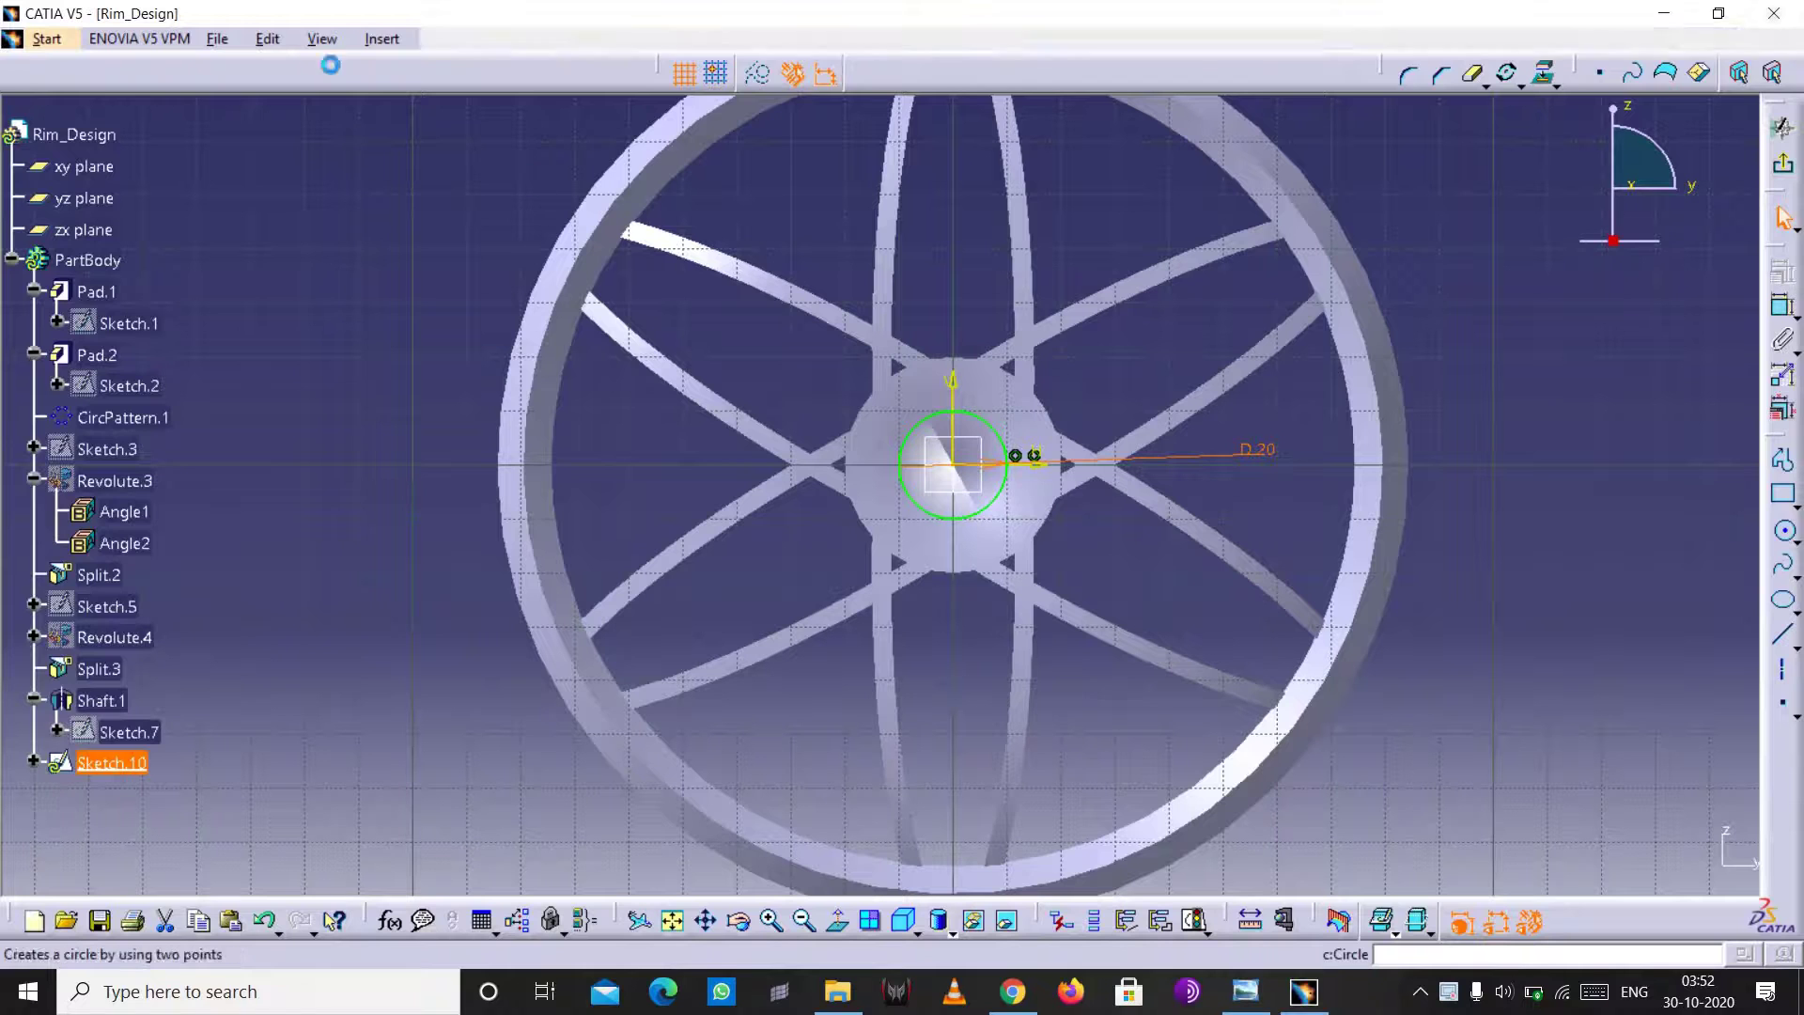
click(1009, 369)
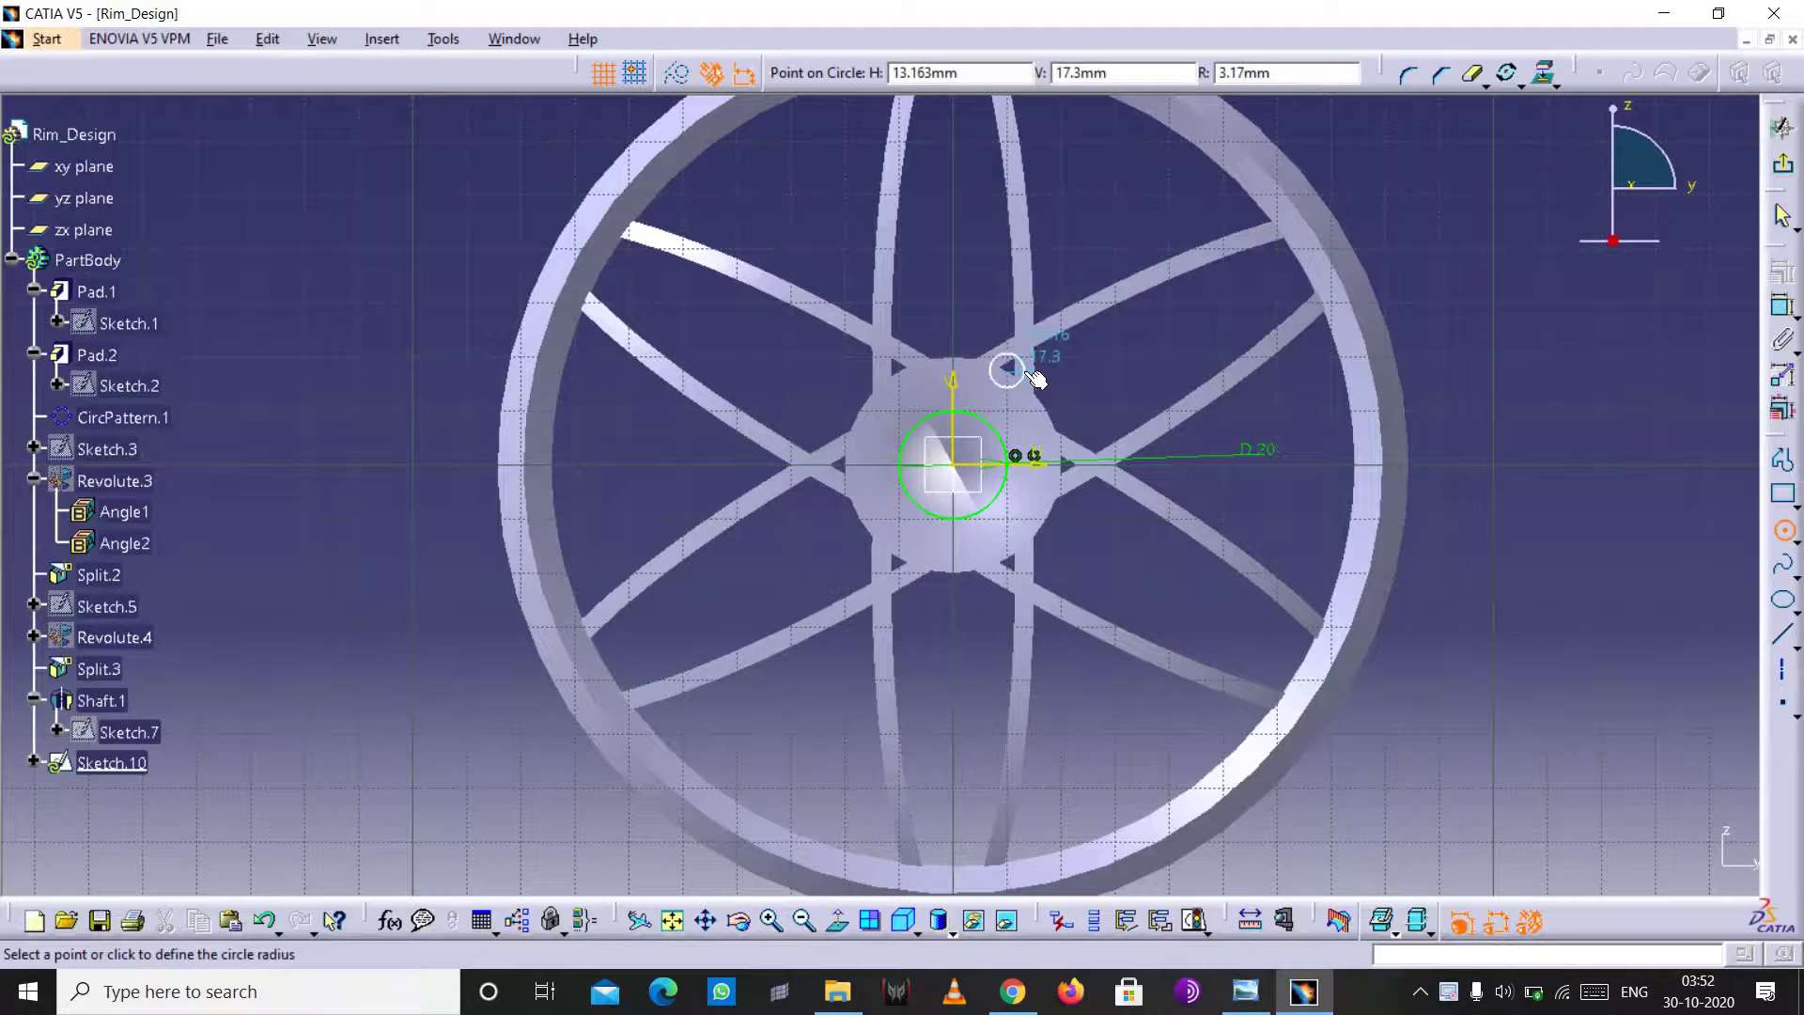
key(Return)
click(1782, 306)
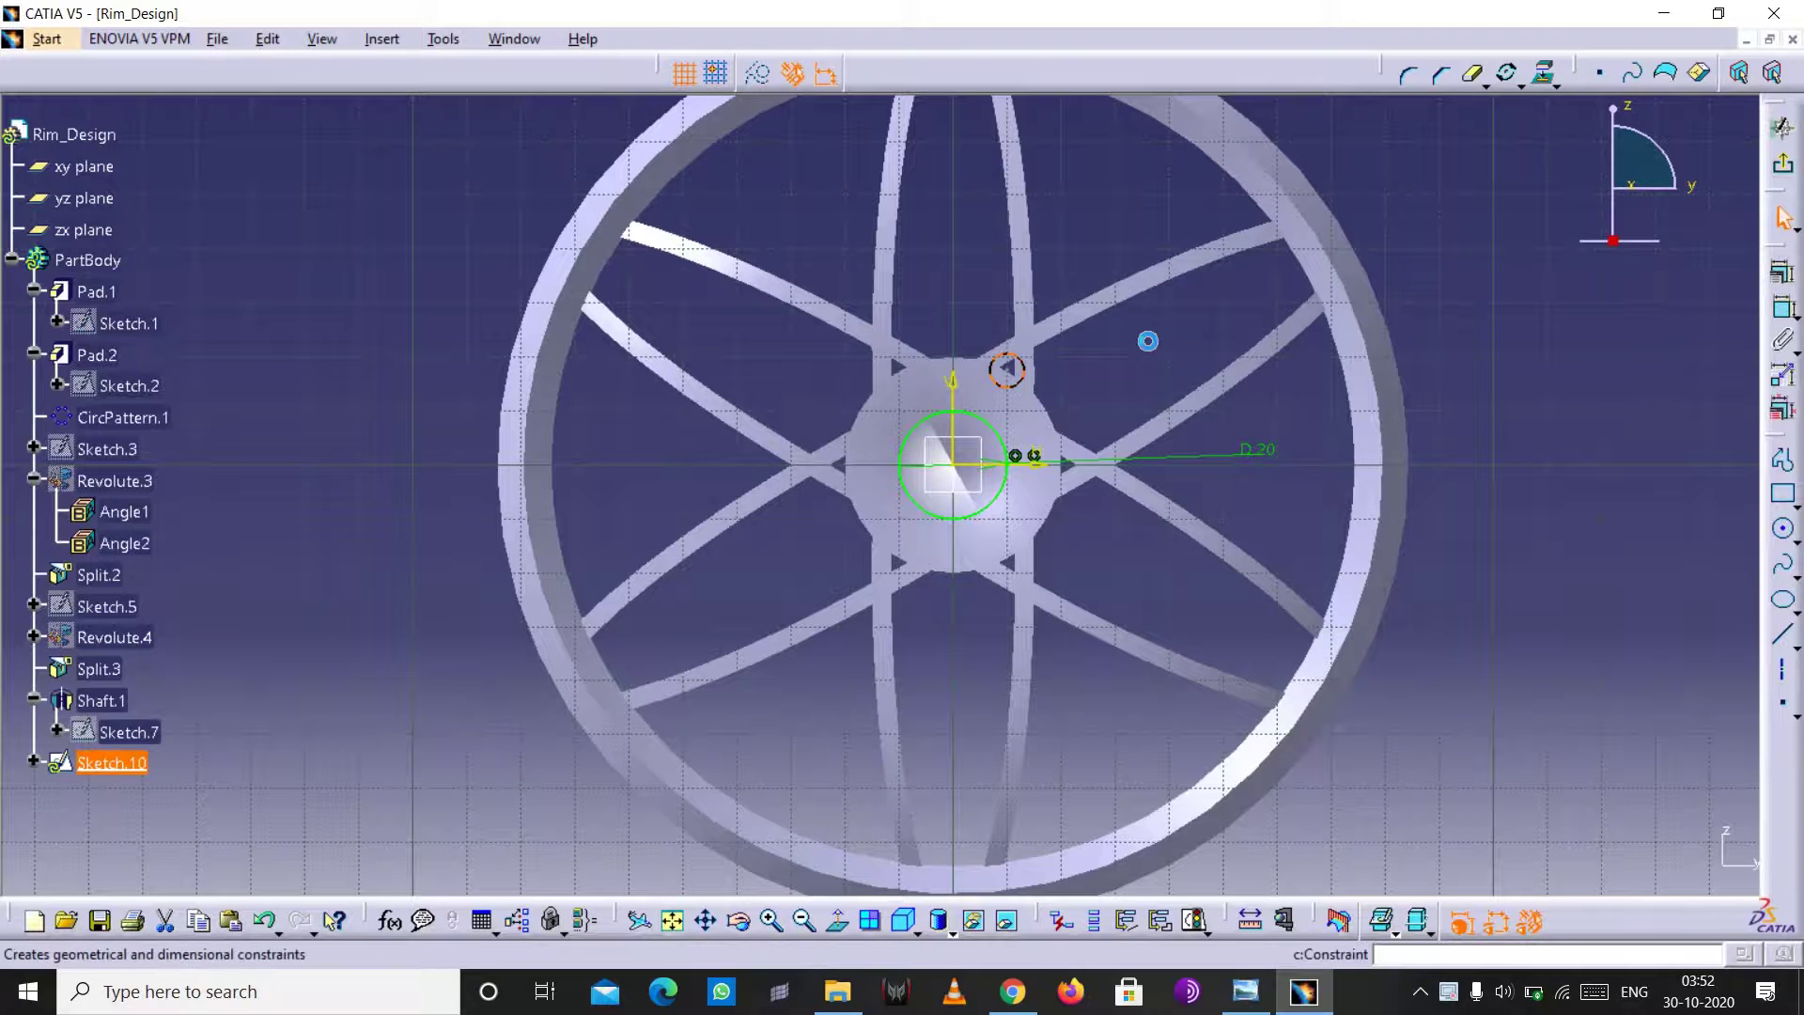
click(1143, 358)
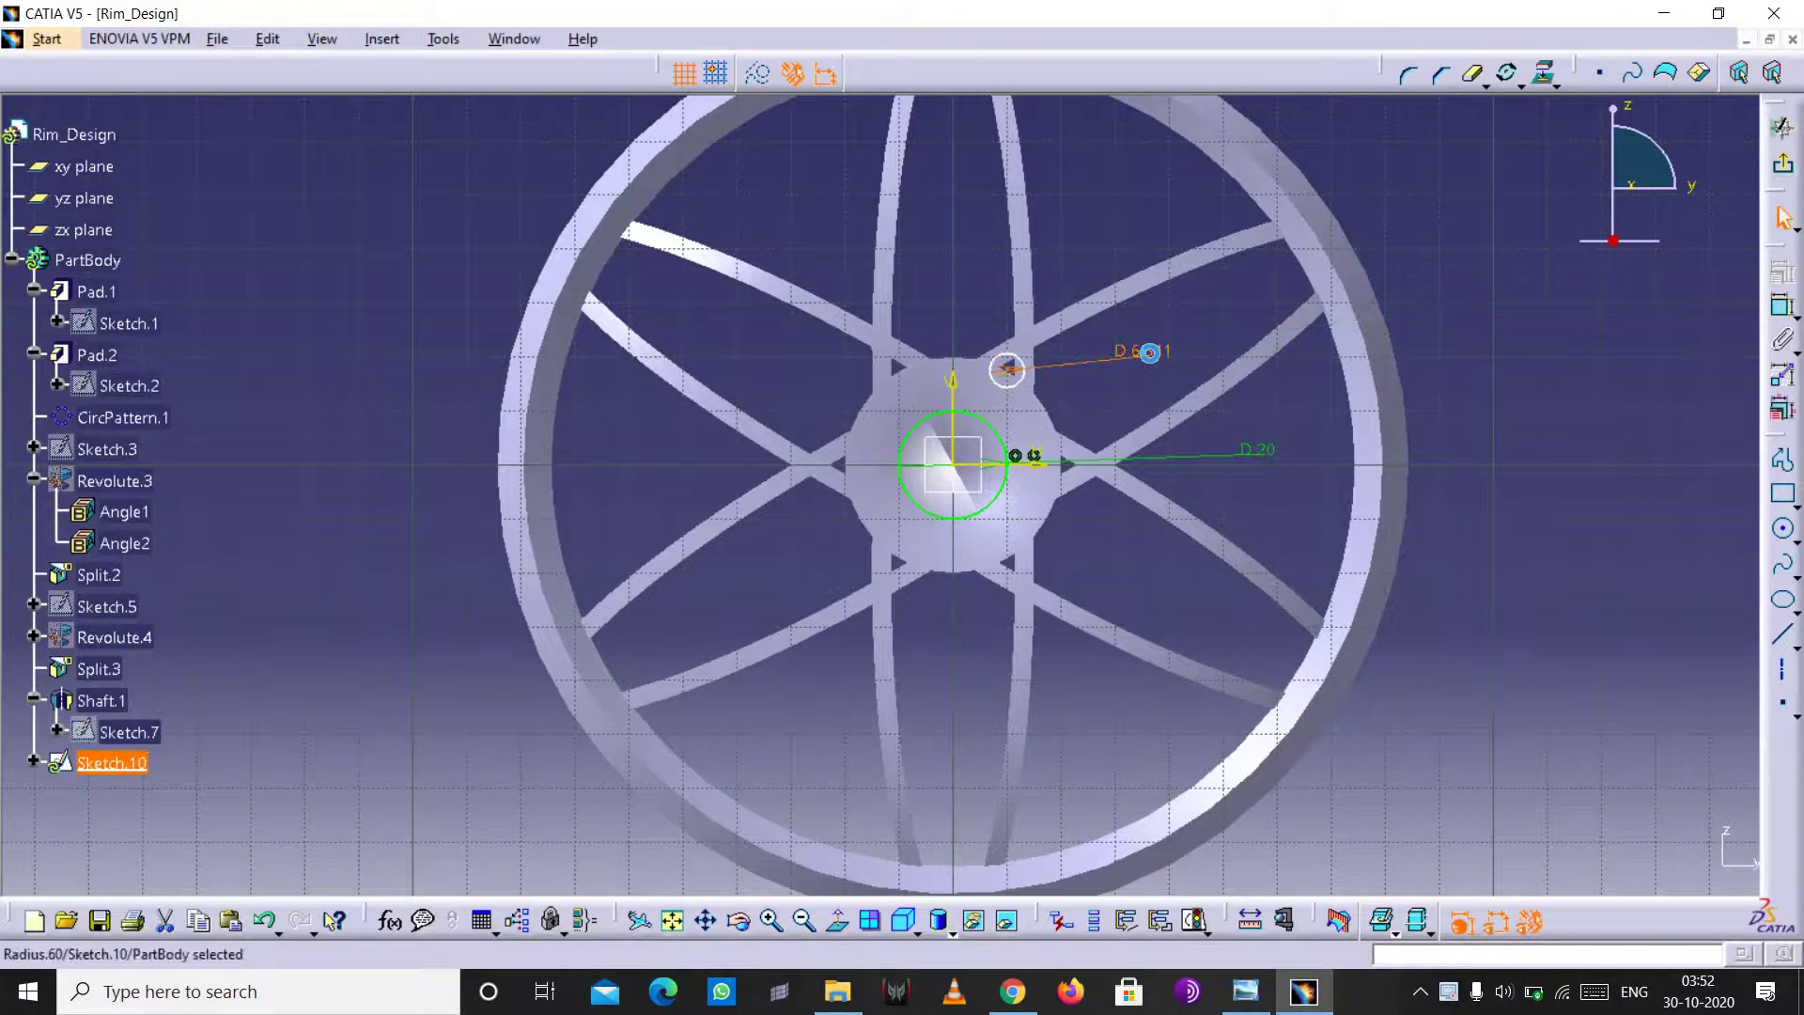
double_click(1154, 364)
text(5mm)
click(1608, 855)
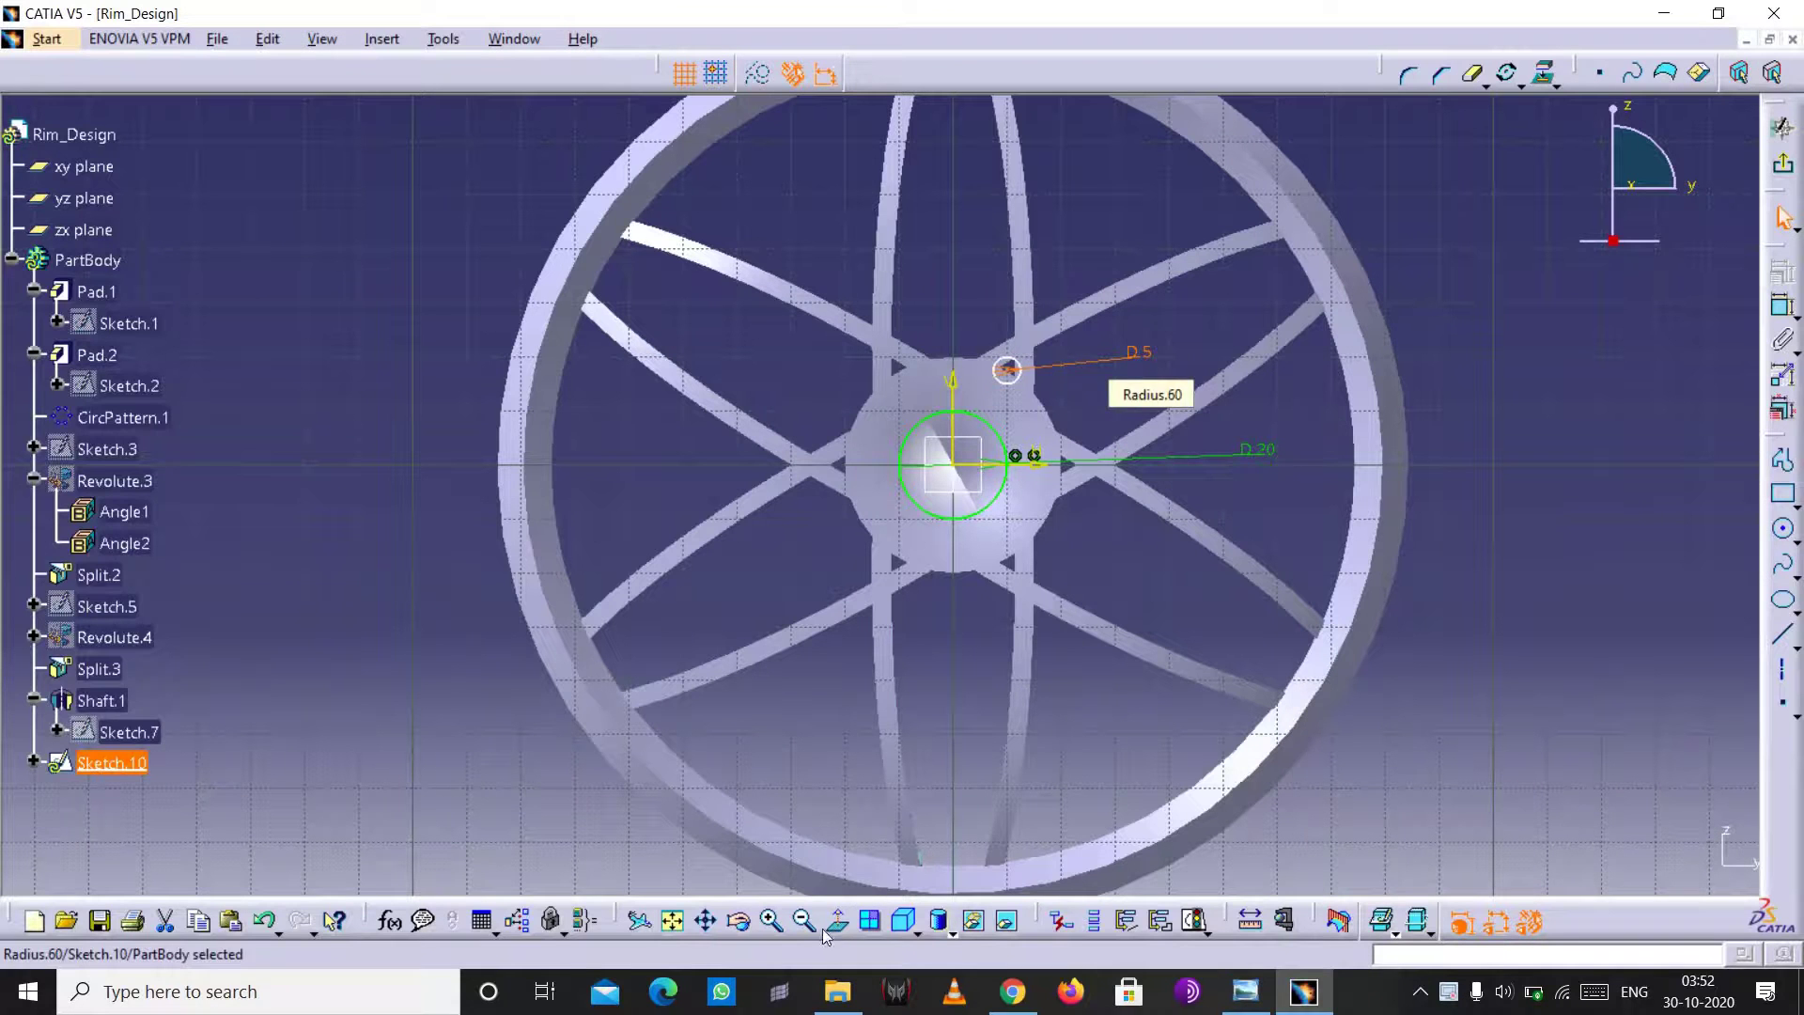
click(772, 921)
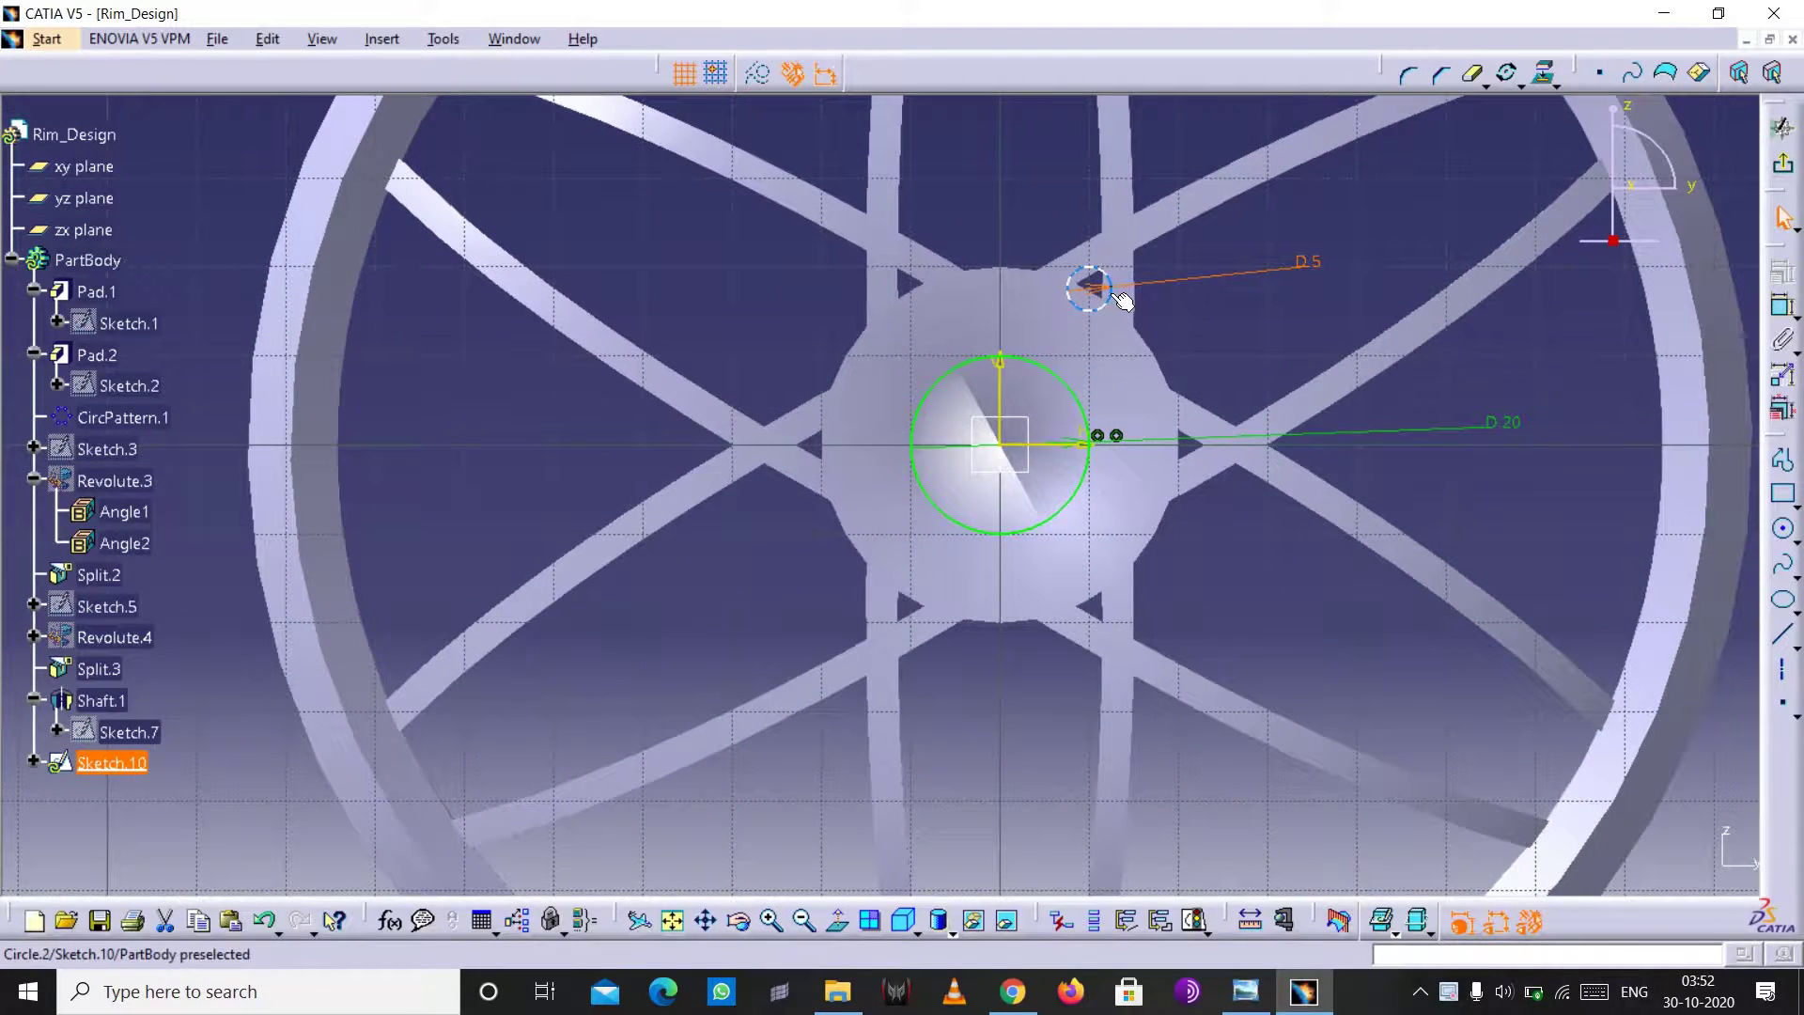
drag(1112, 295, 1117, 294)
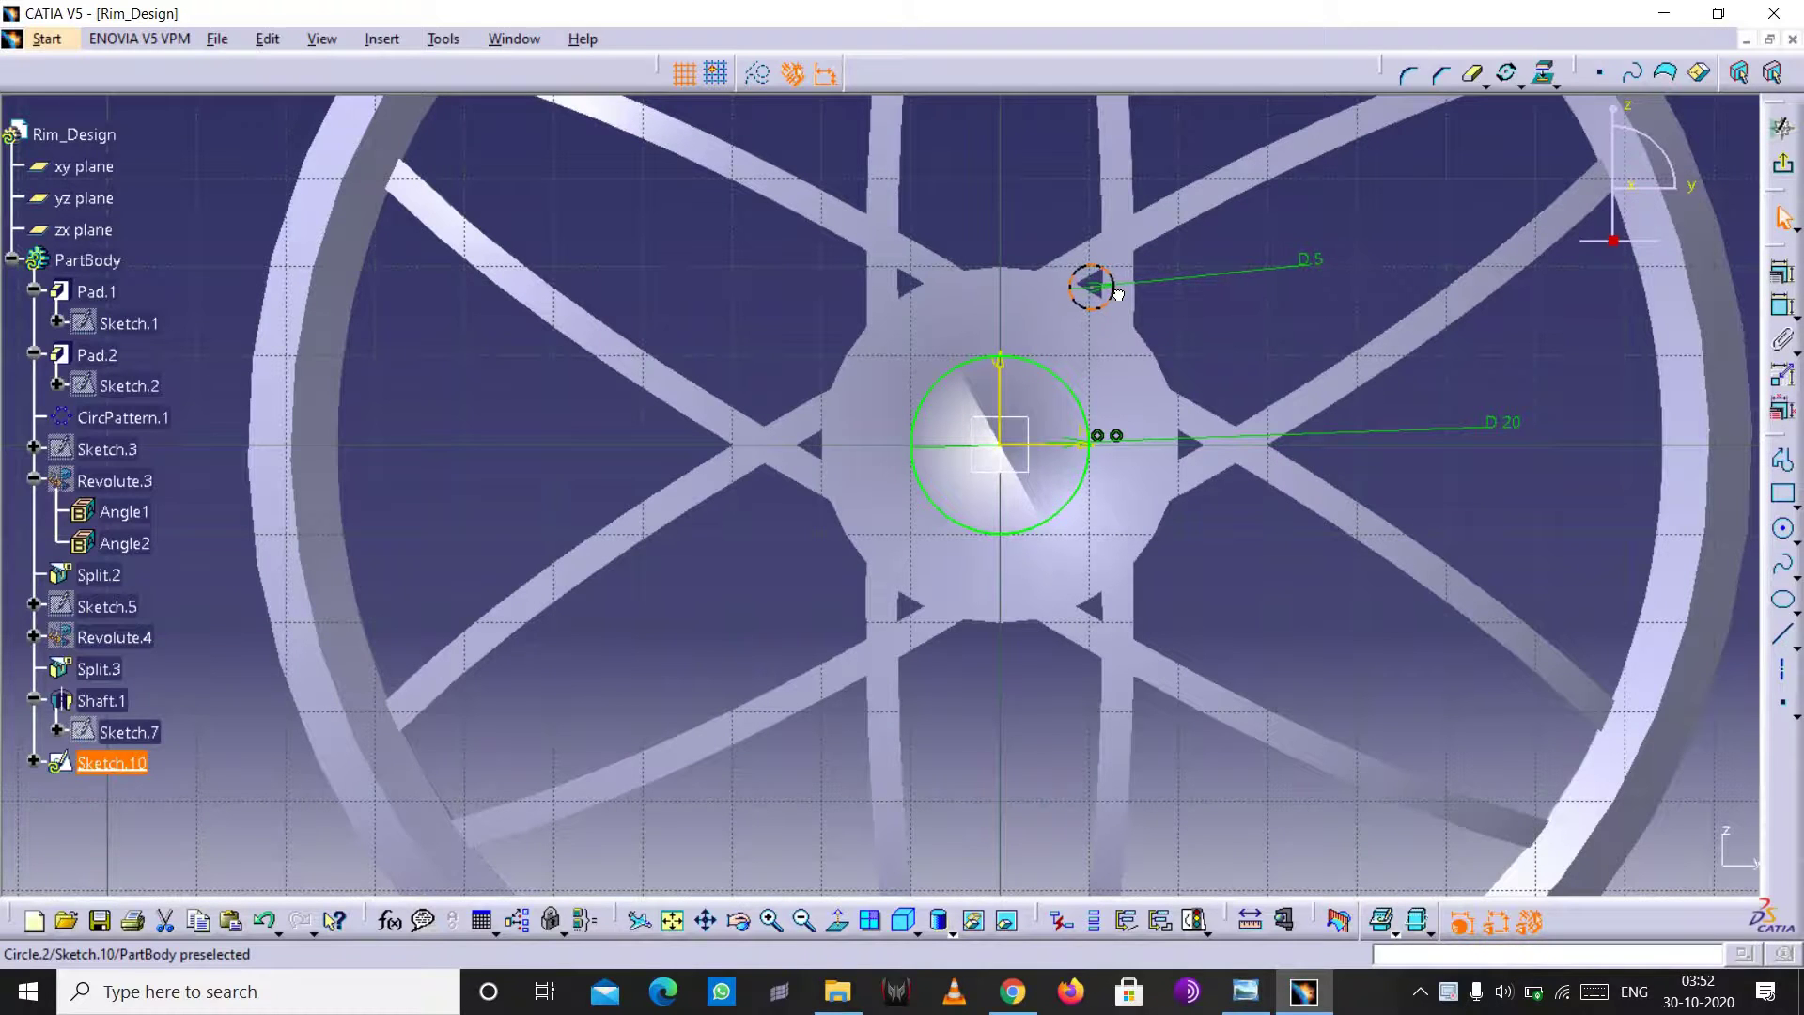
drag(1115, 294, 1216, 310)
- Rotate-duplicate the bolt circle about the origin into six holes, then exit the sketch
click(1507, 73)
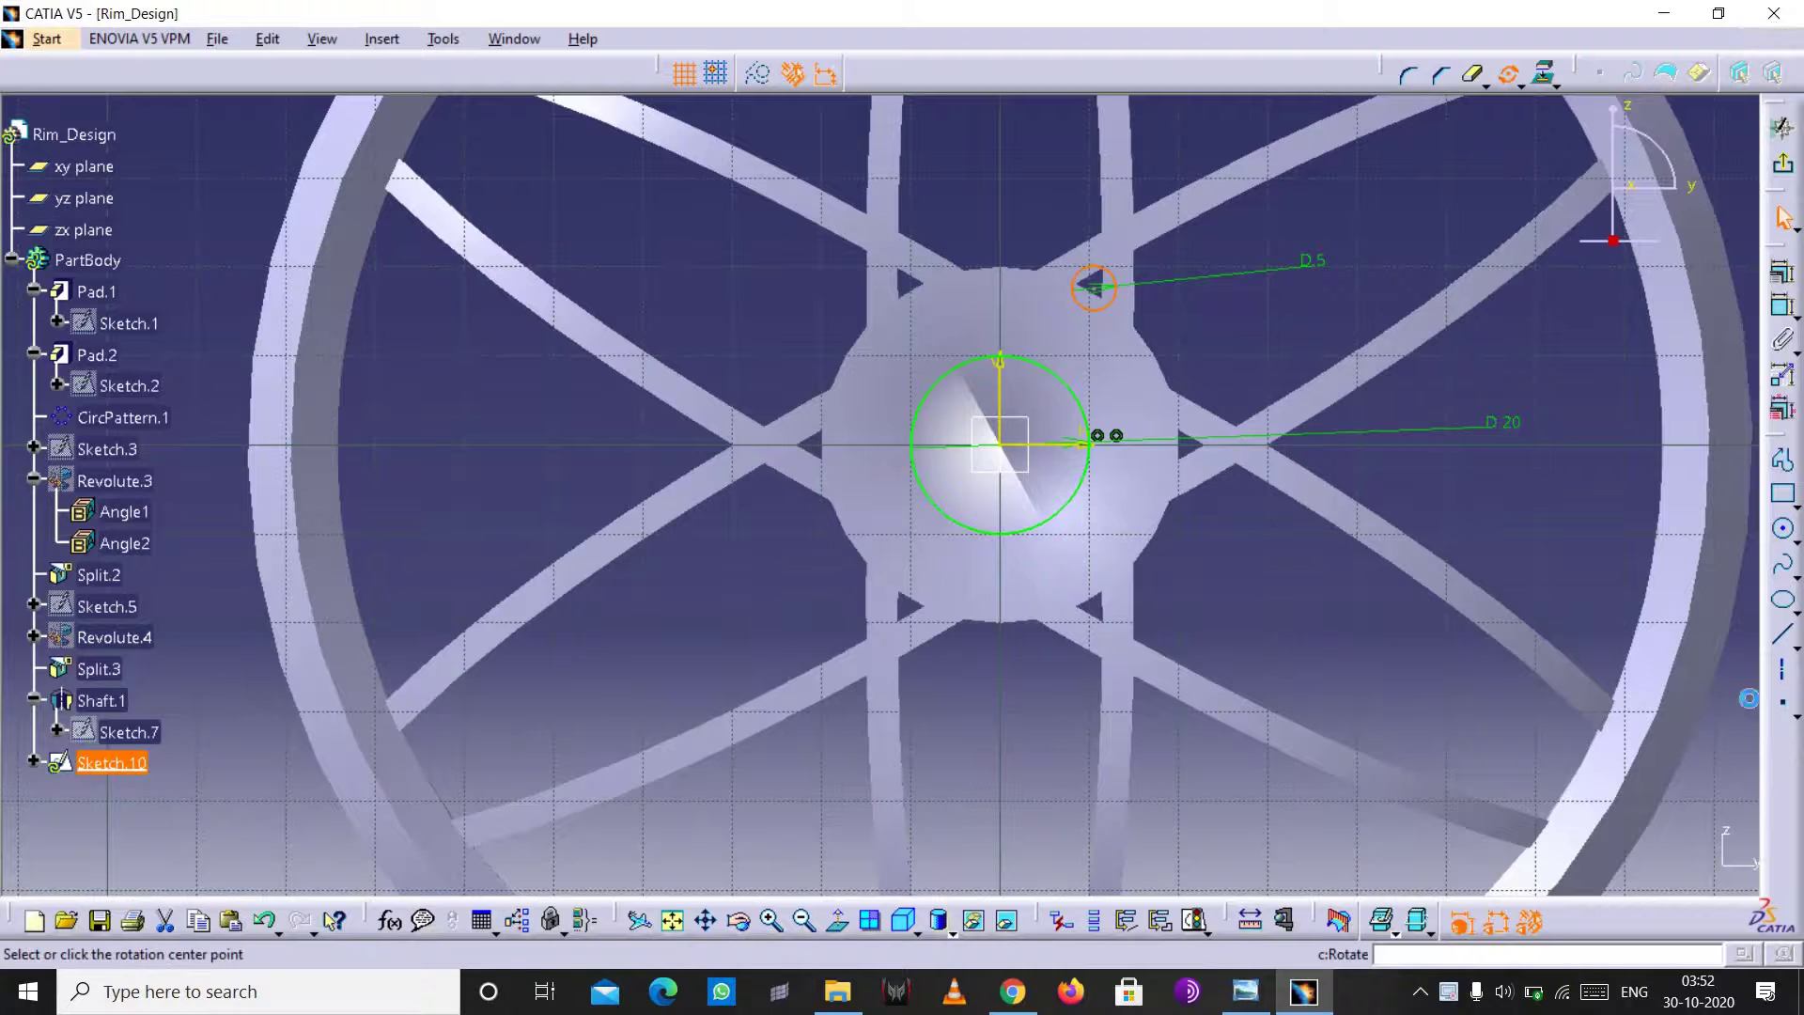
click(1000, 443)
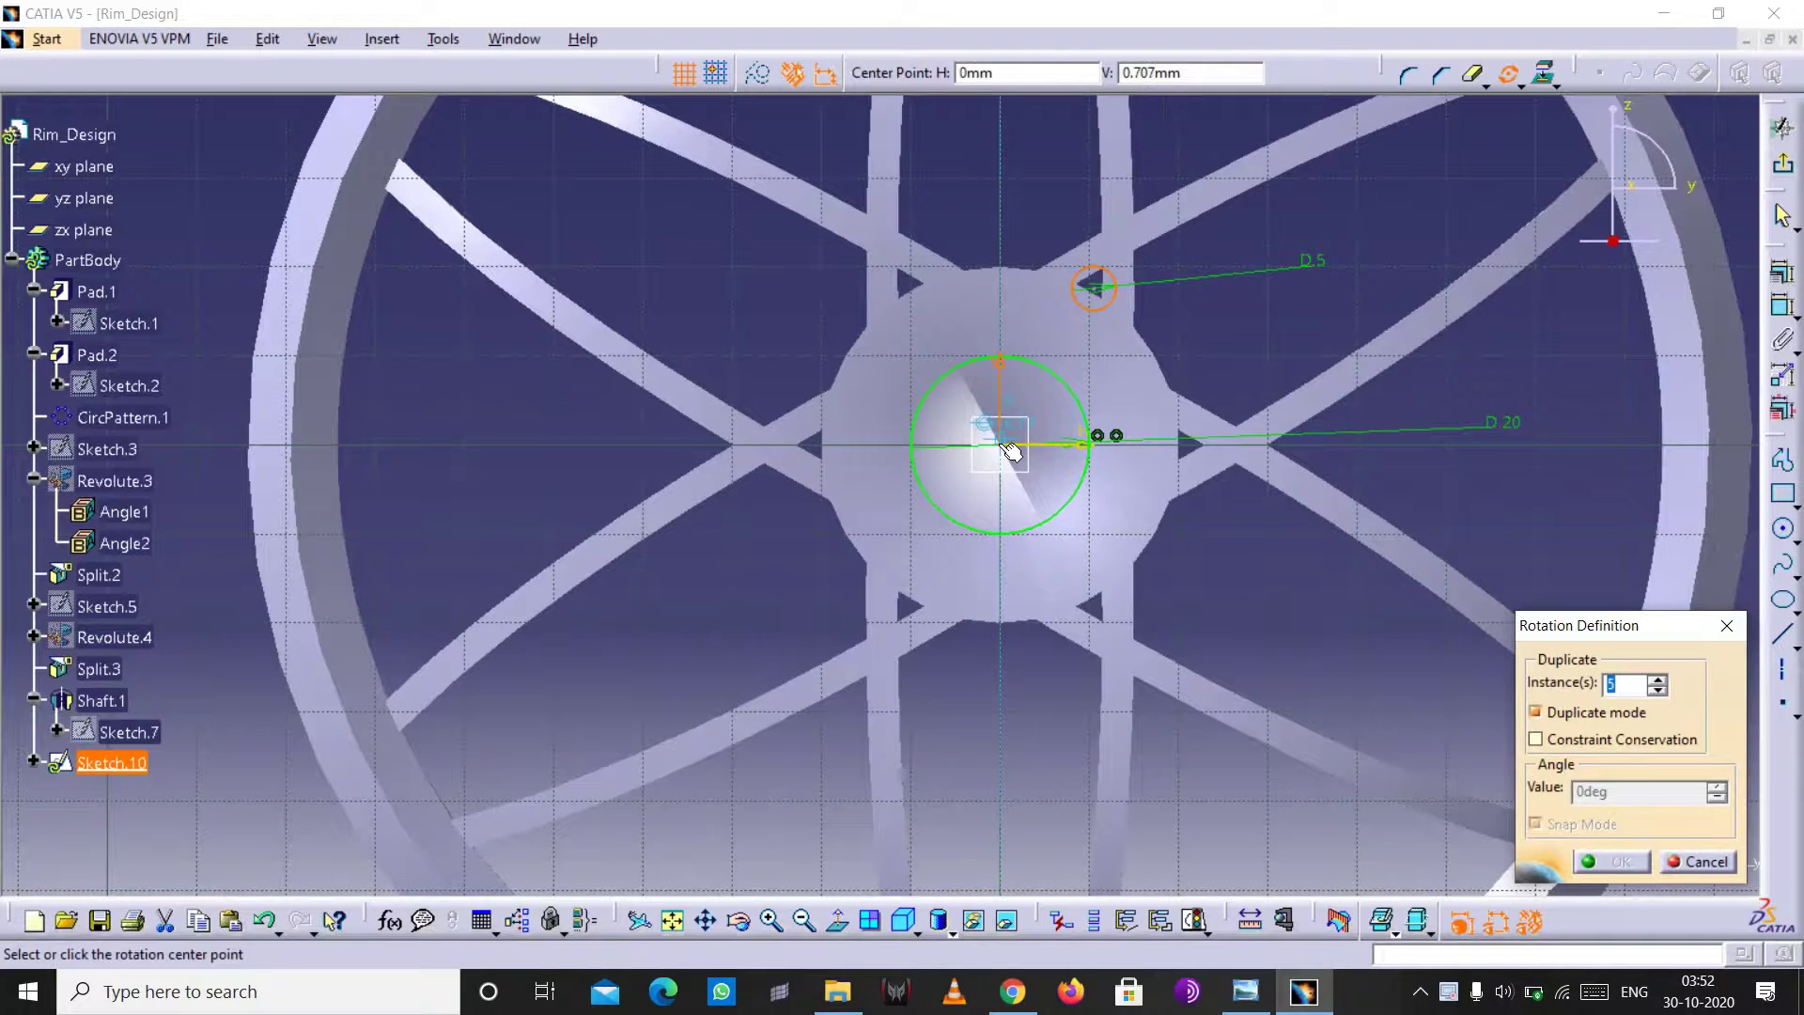
click(1095, 291)
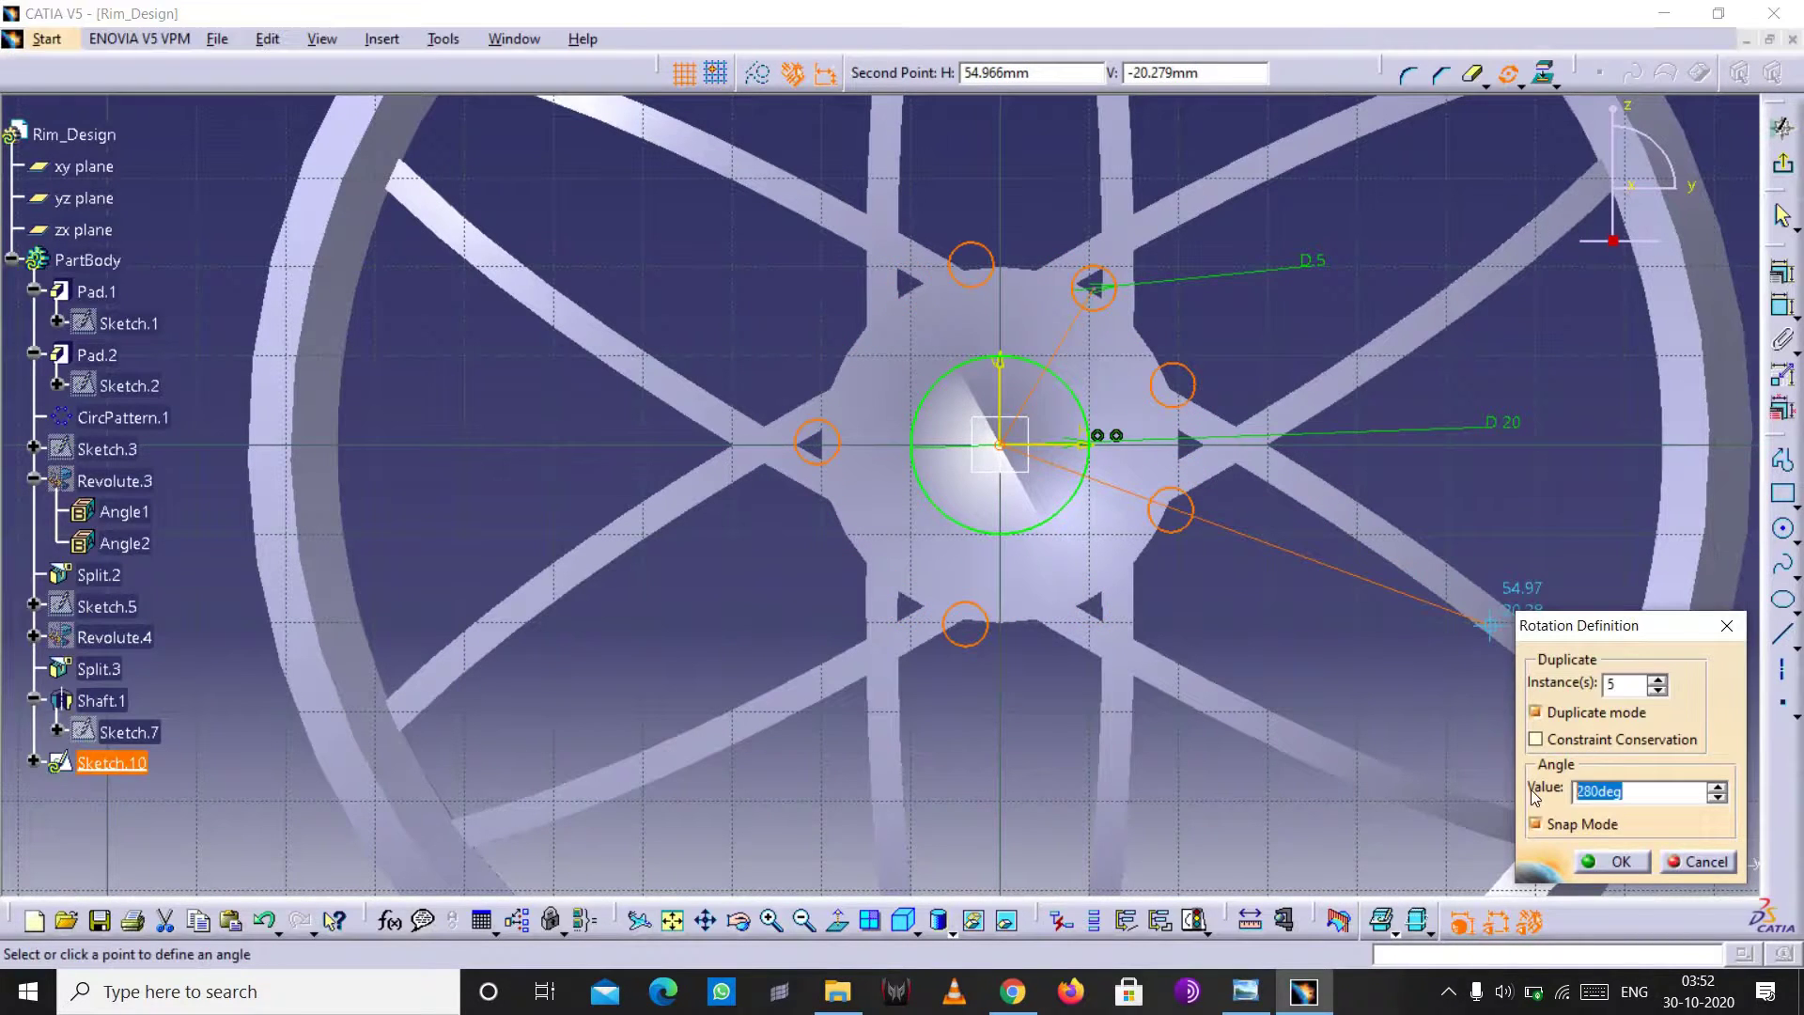
text(300)
click(1614, 863)
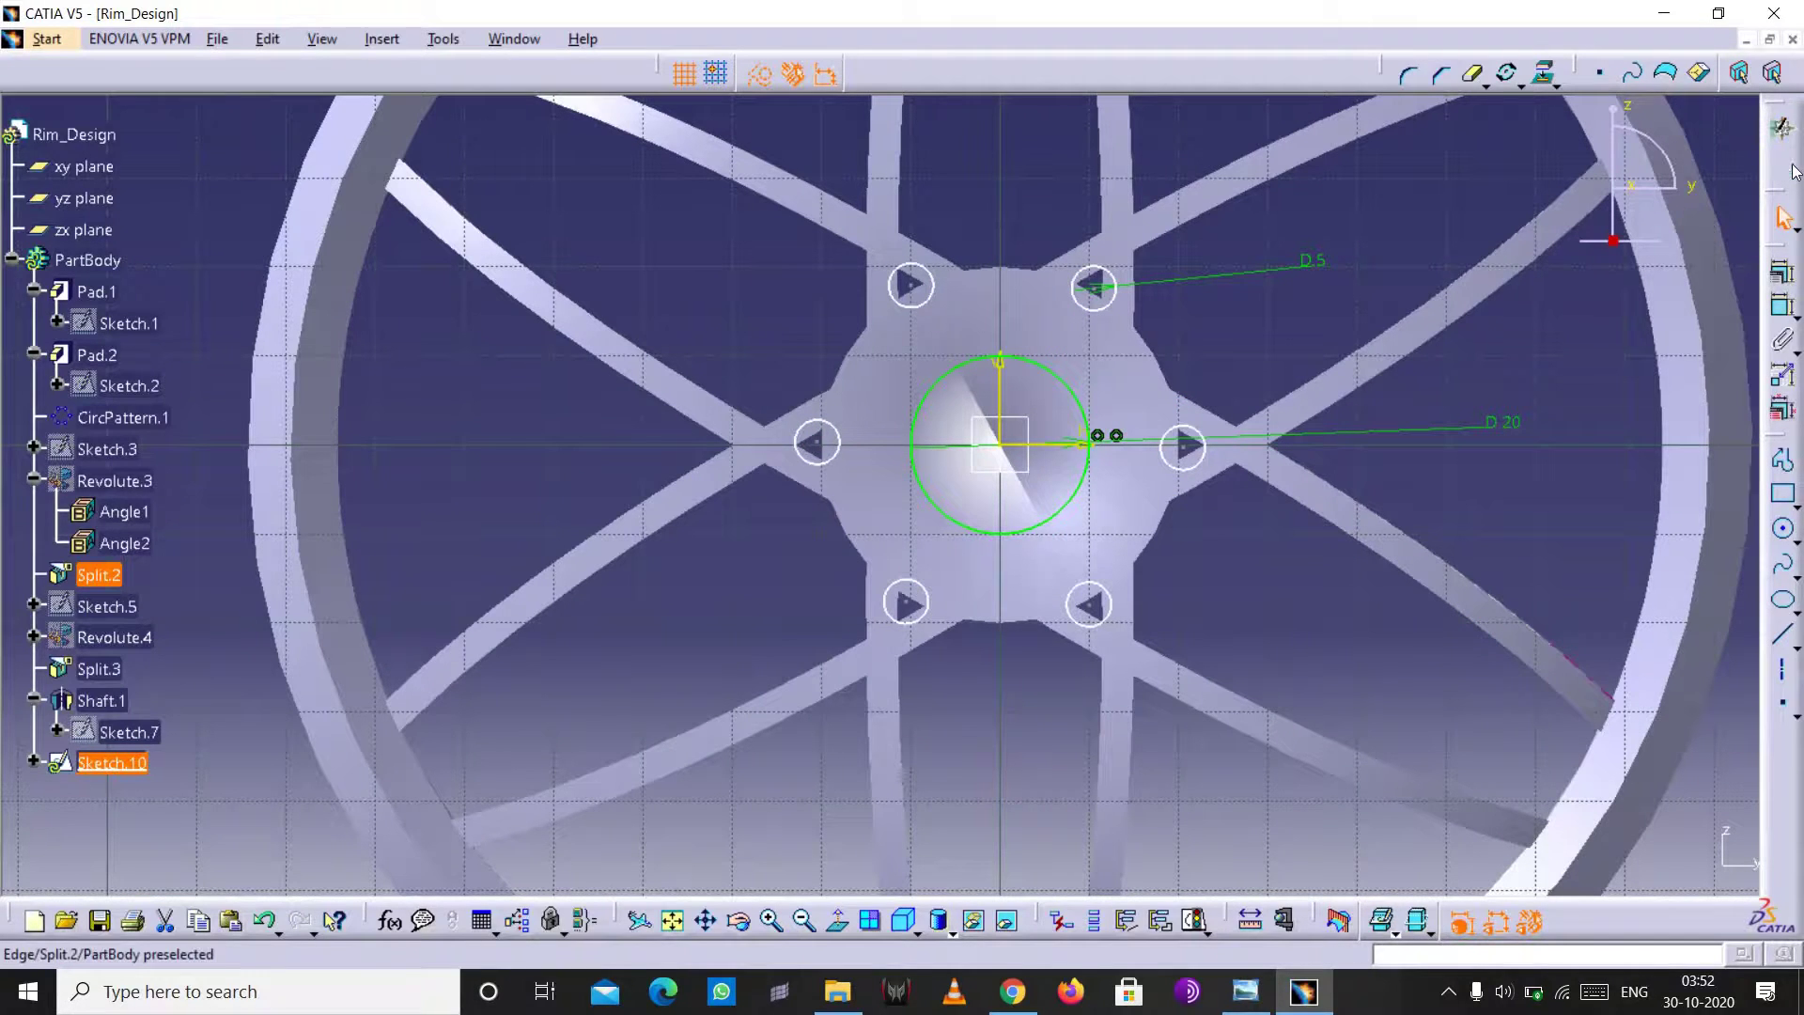
click(1779, 117)
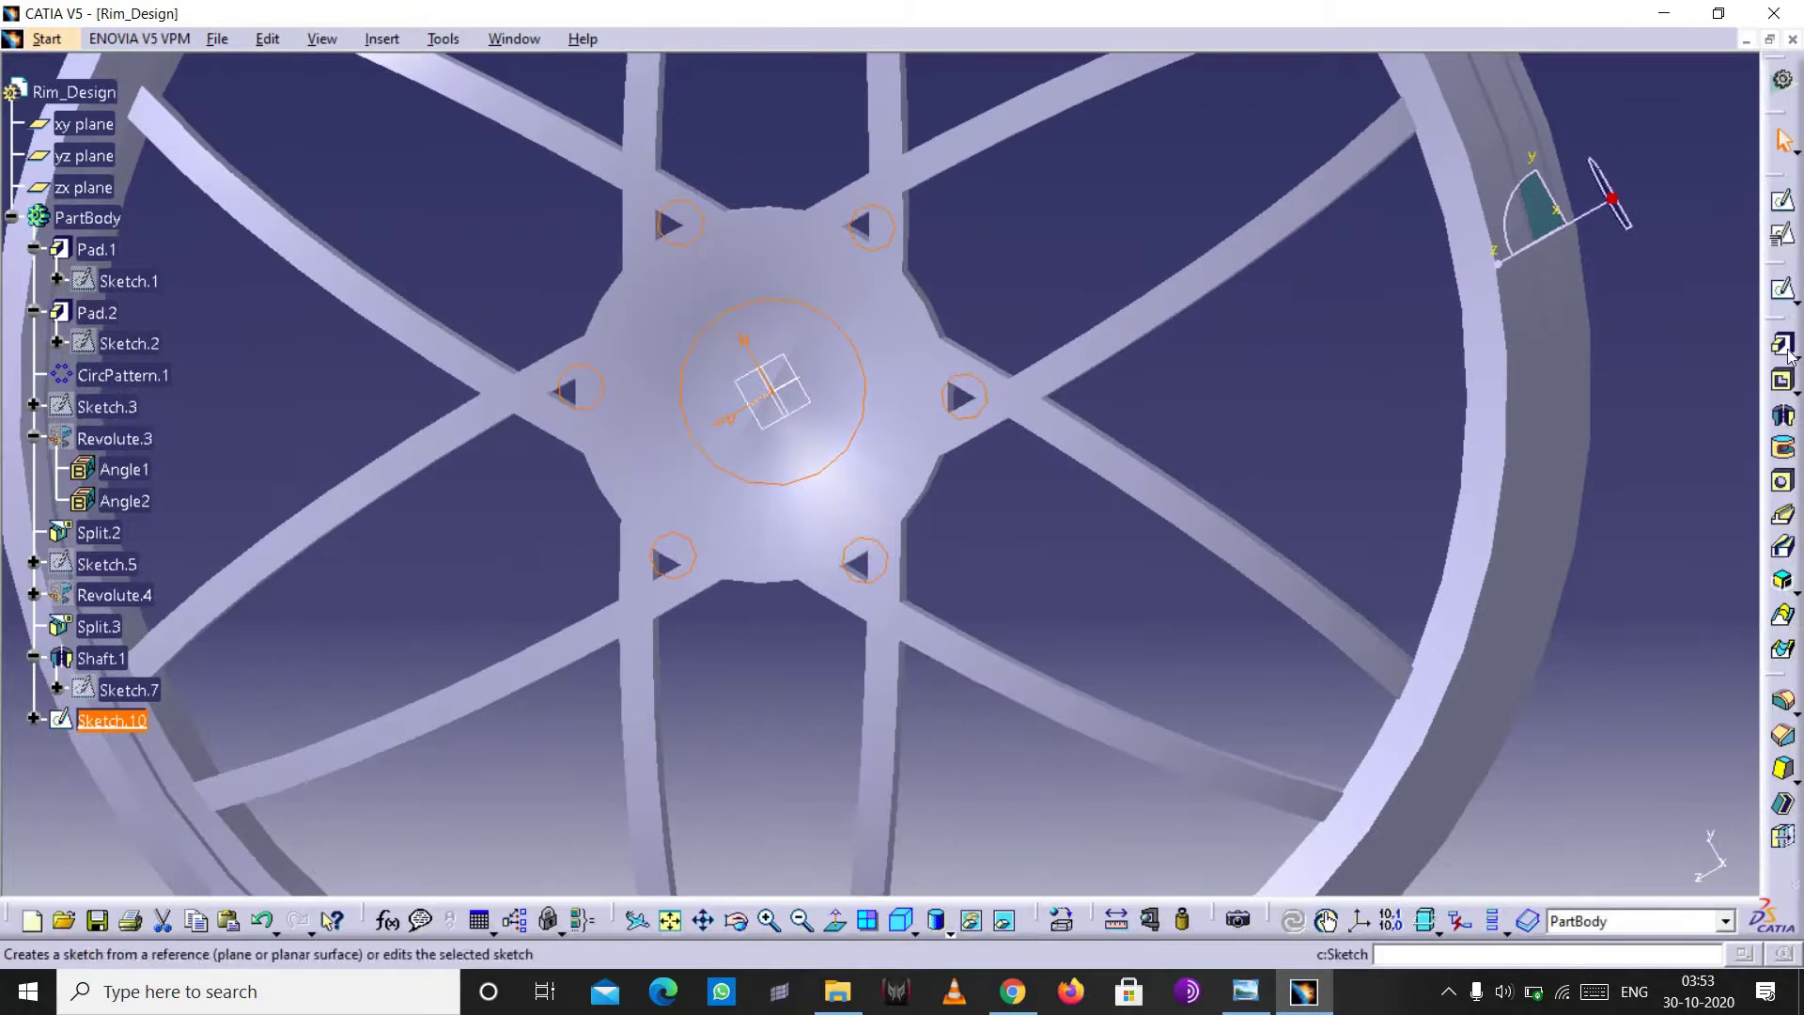
- Pocket Sketch.10 30mm deep in the reversed direction, then fit the whole wheel in view
click(1782, 380)
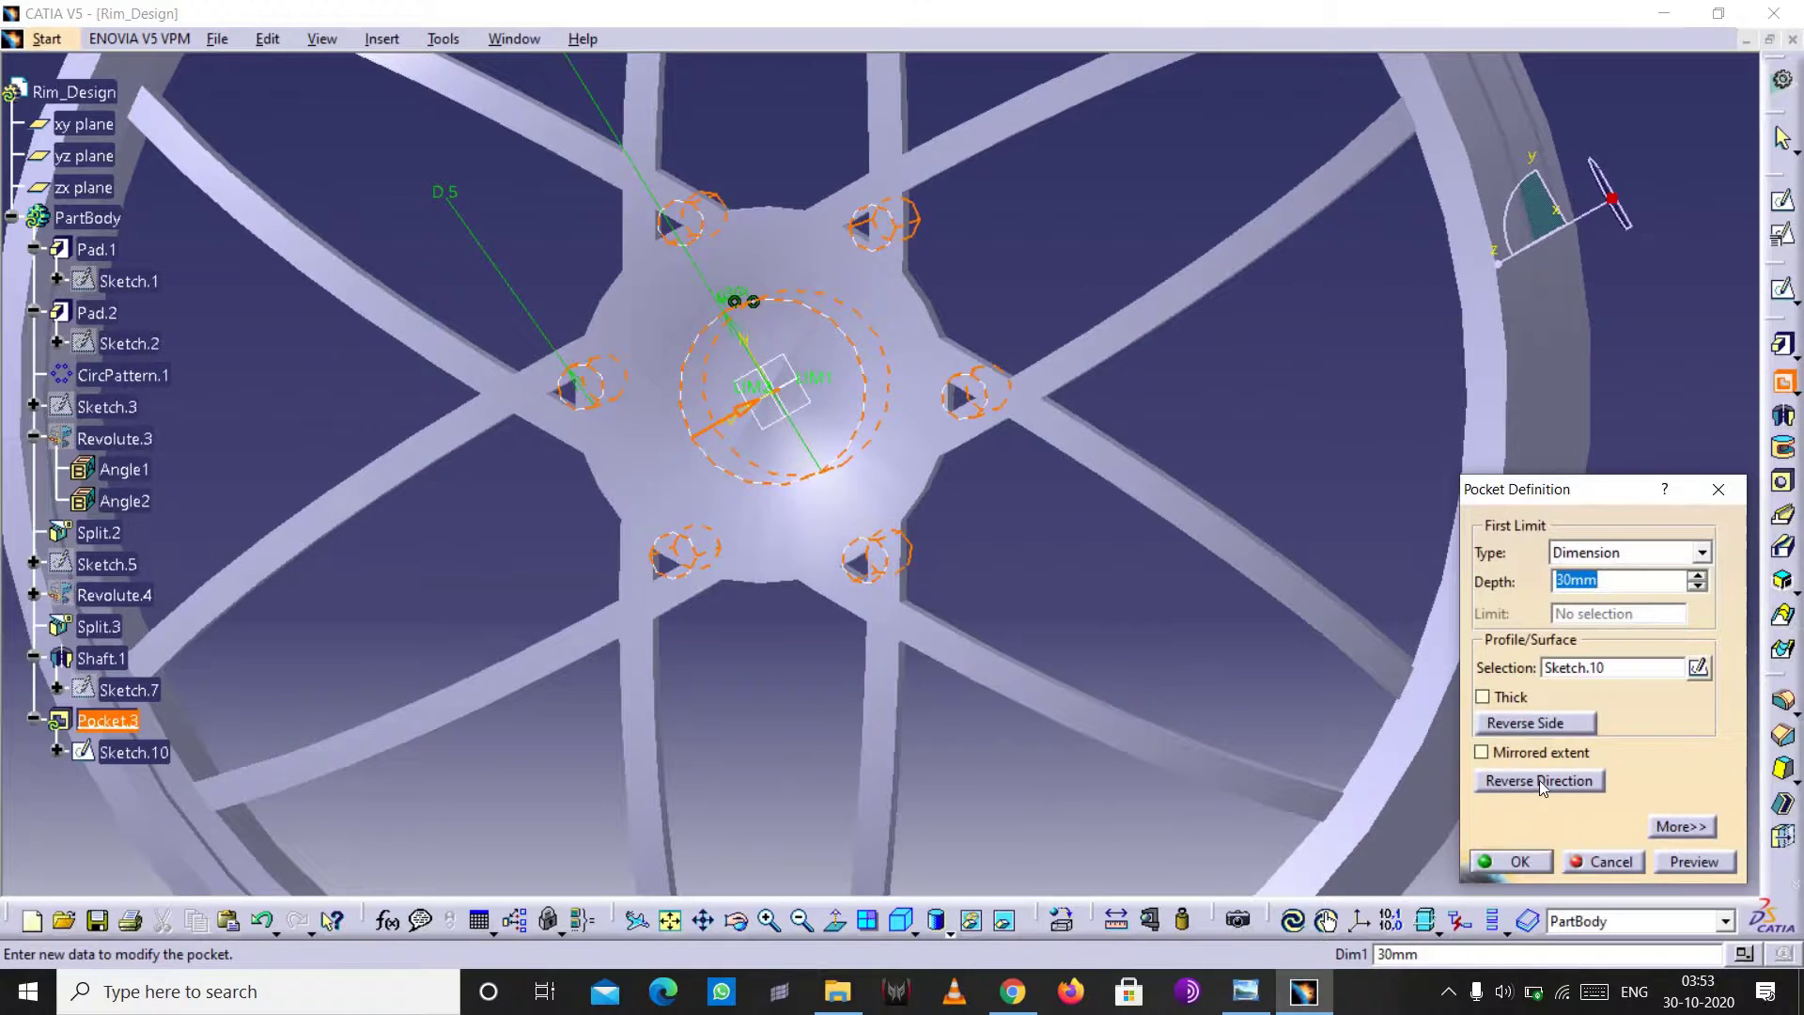
click(1539, 780)
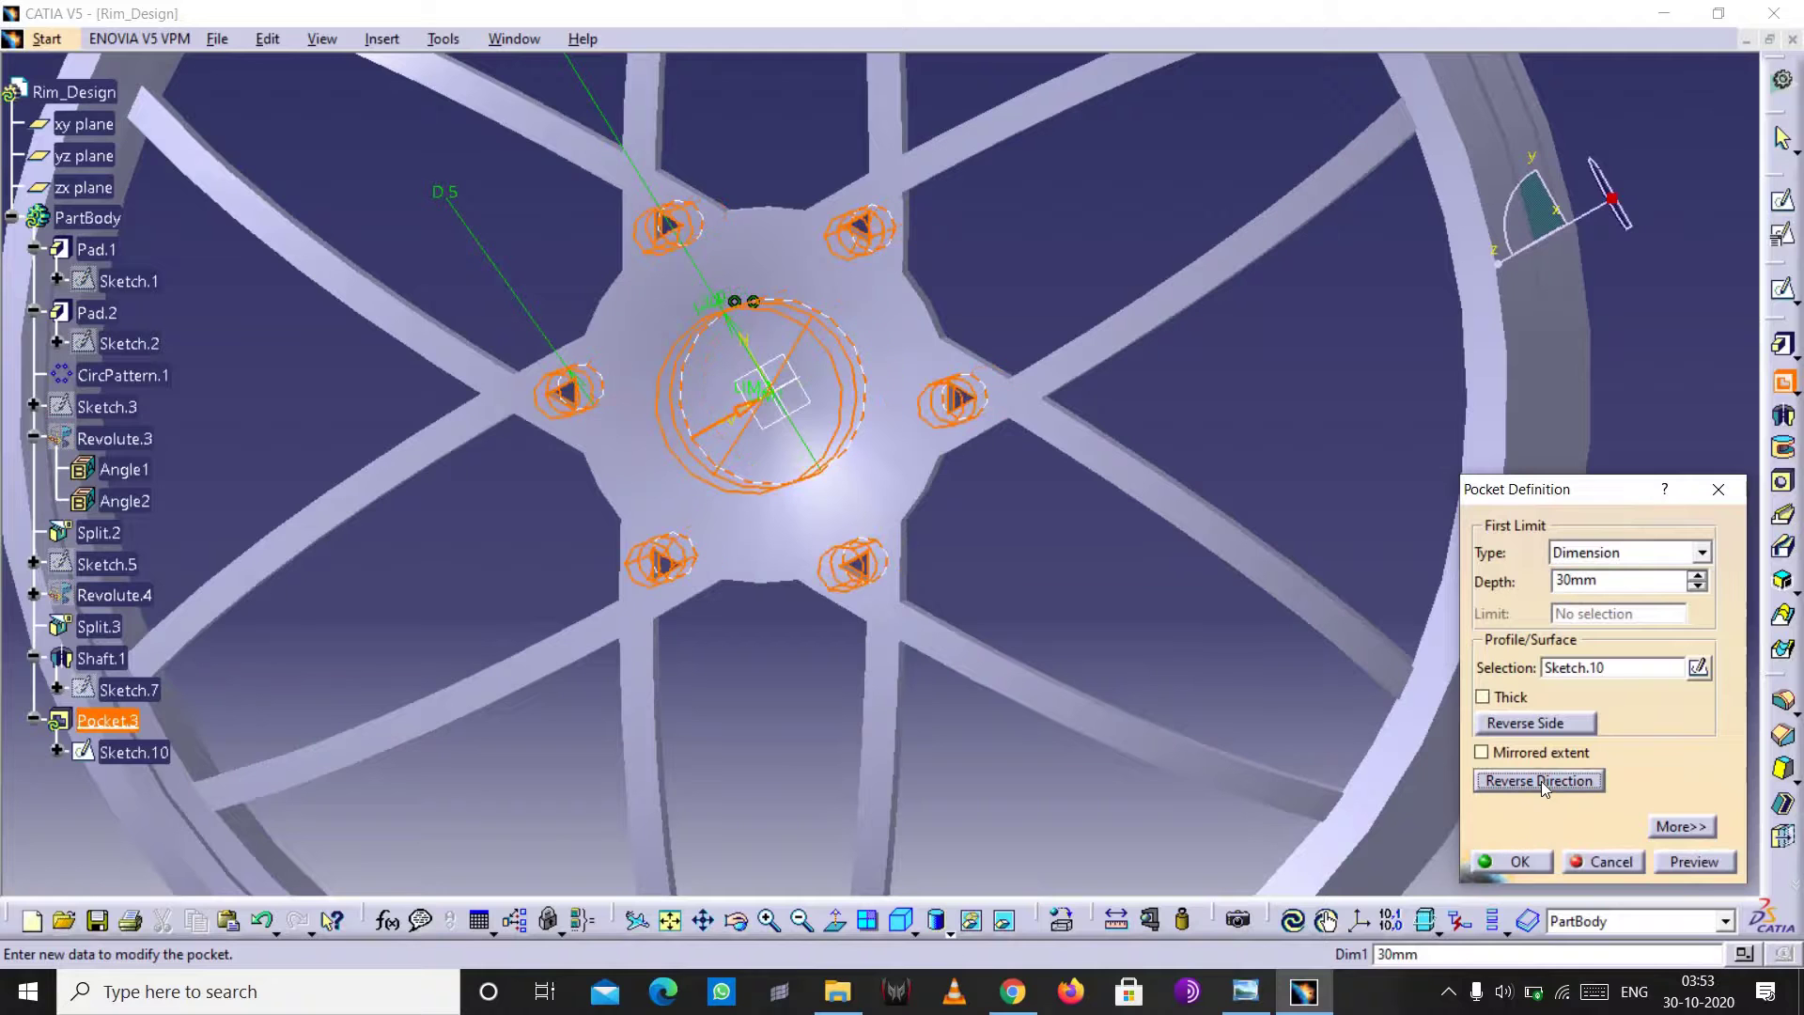
click(1522, 862)
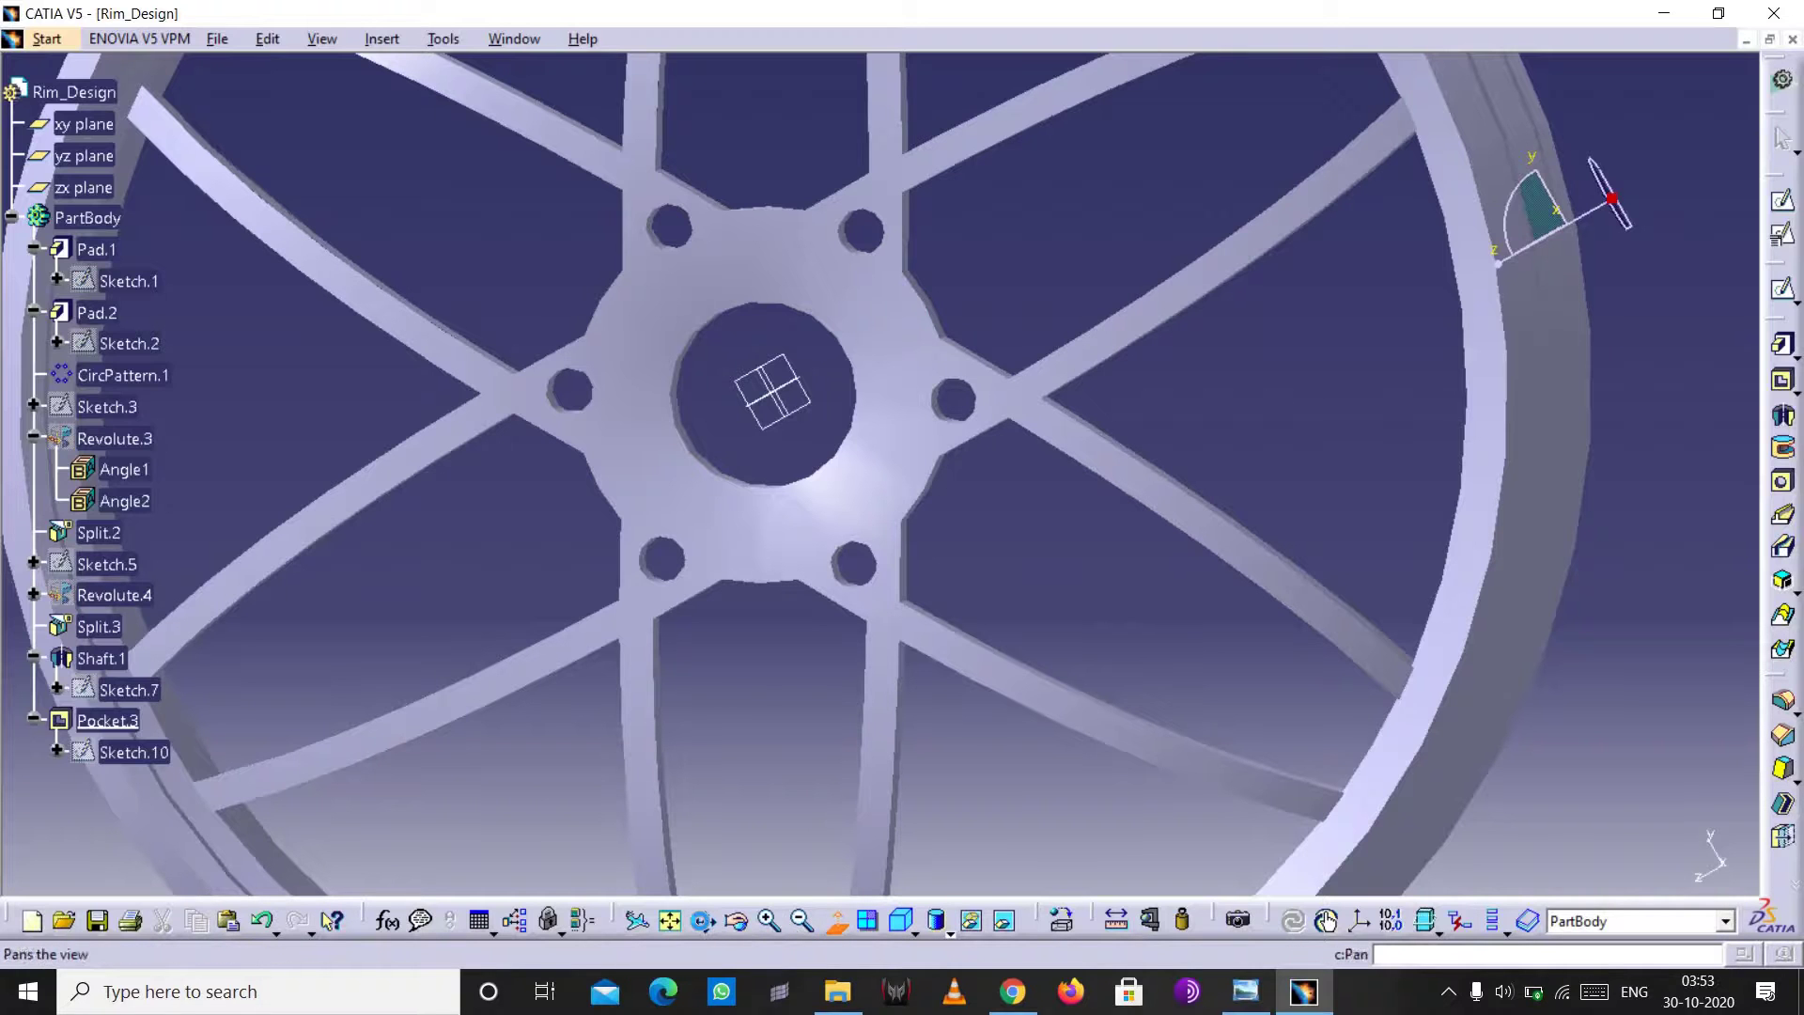
click(703, 922)
click(674, 928)
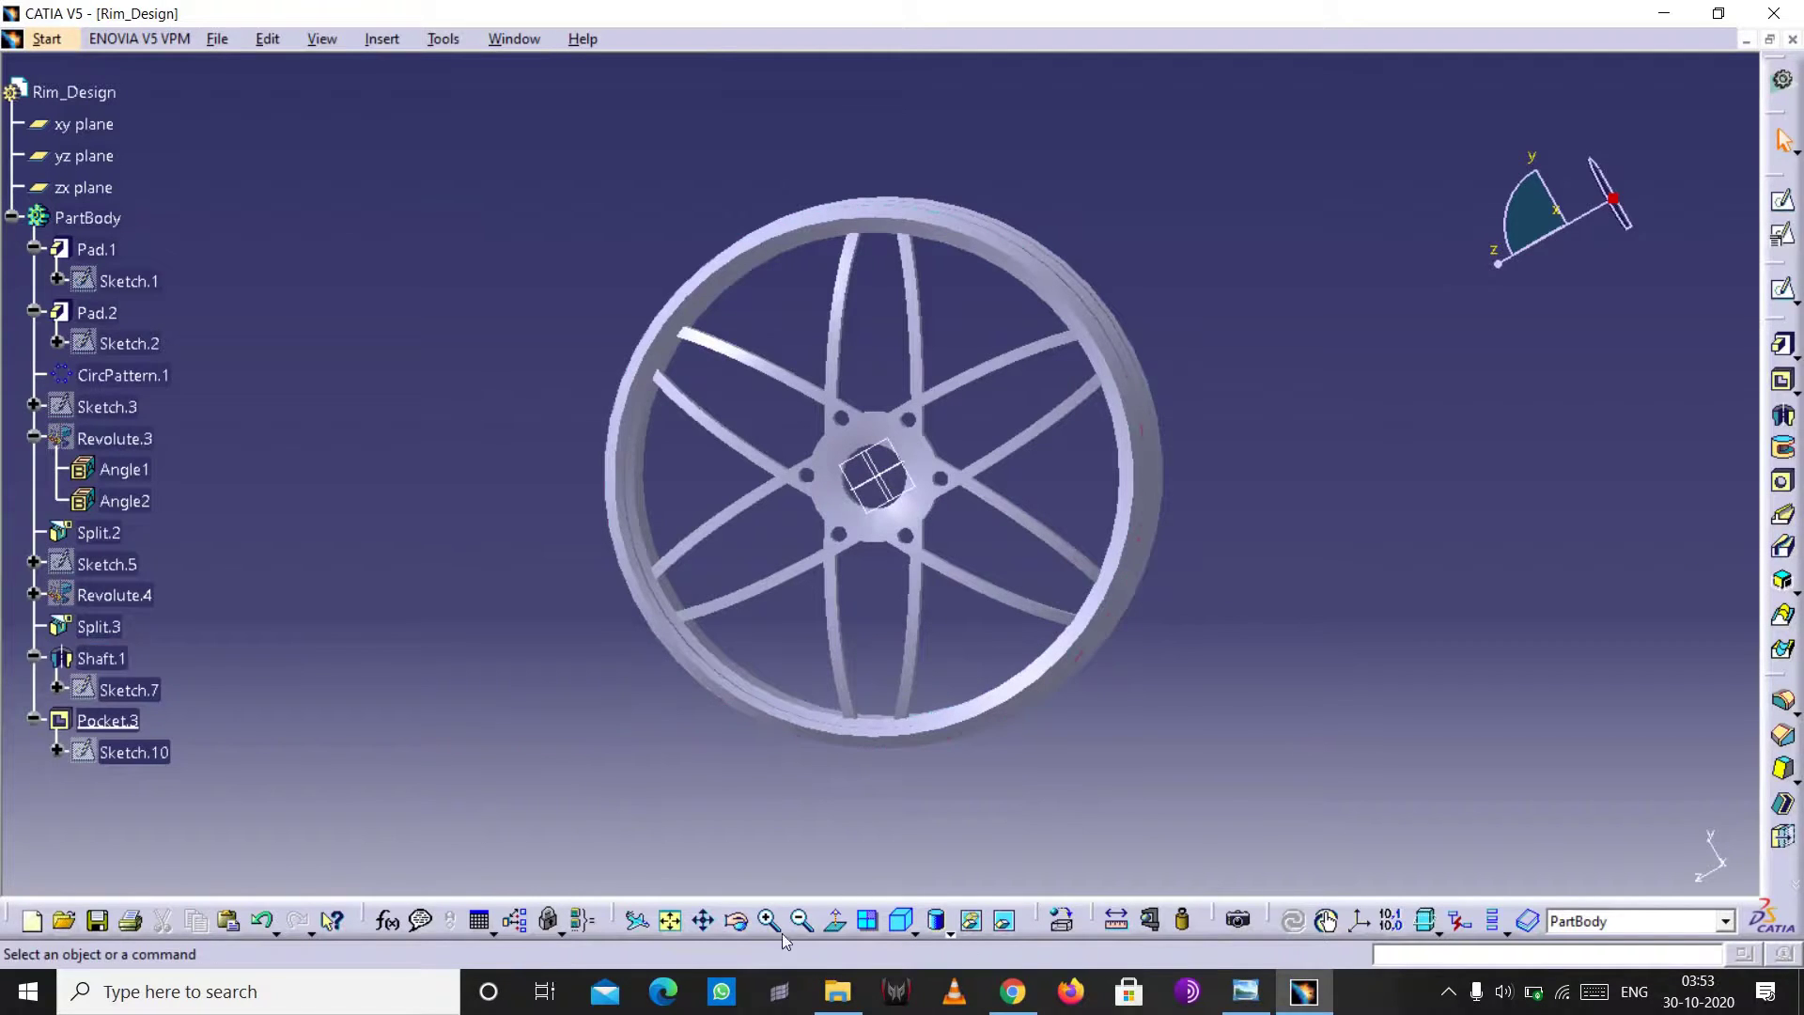
click(737, 922)
- Orbit the wheel to oblique 3D angles to inspect the finished rim
mouse_move(1039, 432)
mouse_down()
mouse_move(1090, 430)
mouse_move(463, 495)
mouse_move(1257, 458)
mouse_move(1238, 480)
mouse_up()
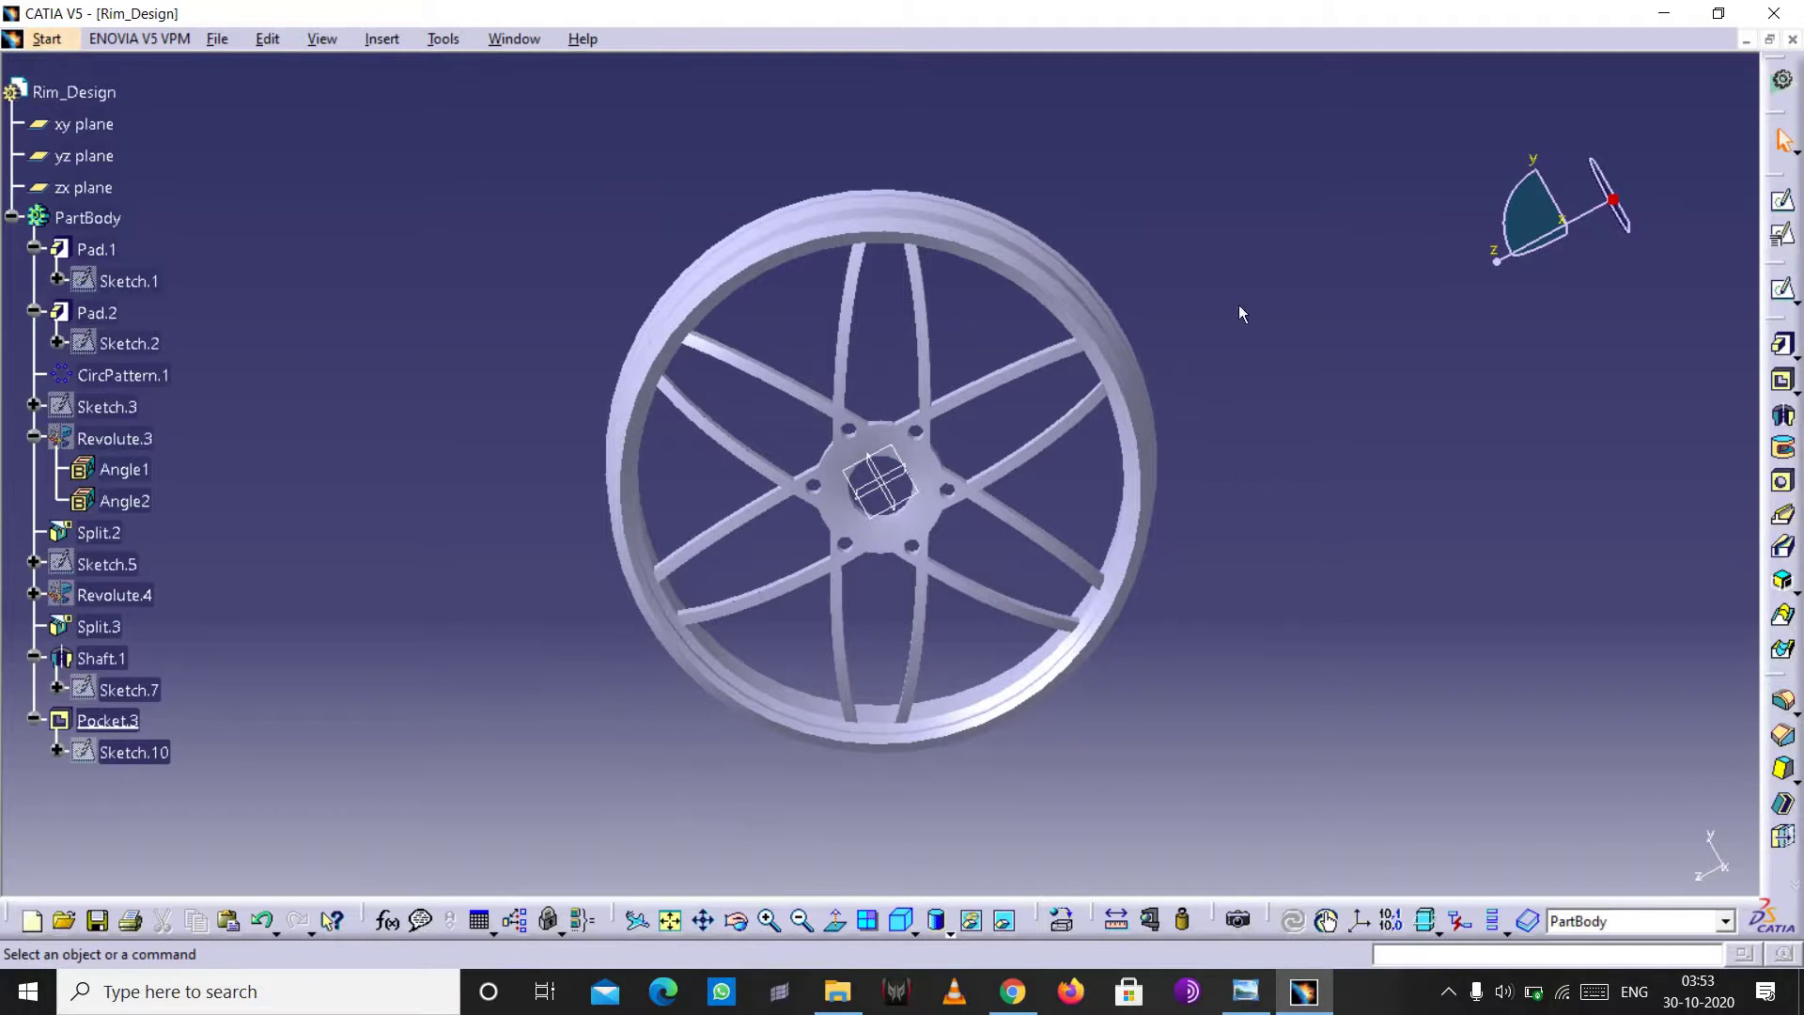
click(736, 921)
mouse_move(871, 632)
mouse_down()
mouse_move(632, 436)
mouse_move(1196, 298)
mouse_move(986, 555)
mouse_move(554, 547)
mouse_move(523, 451)
mouse_move(555, 455)
mouse_move(519, 451)
mouse_up()
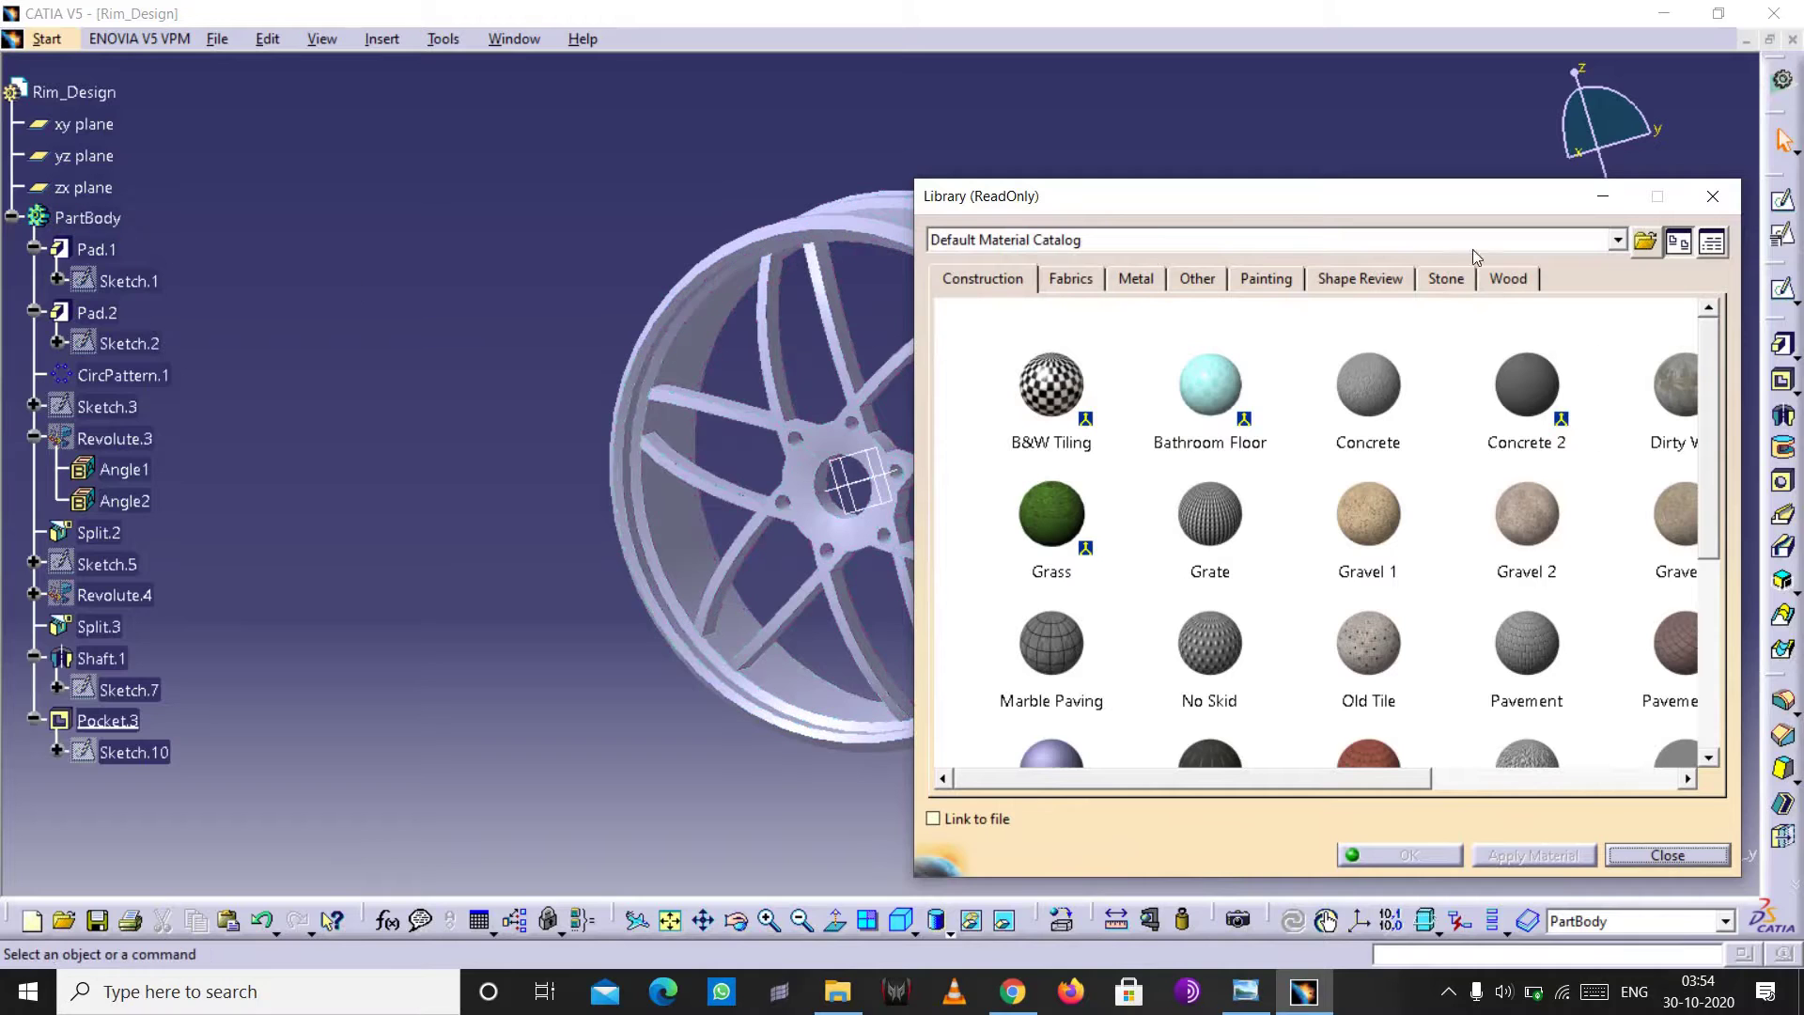
- Apply the Metal library's Chroma material to PartBody and close the library
click(1134, 279)
click(1052, 538)
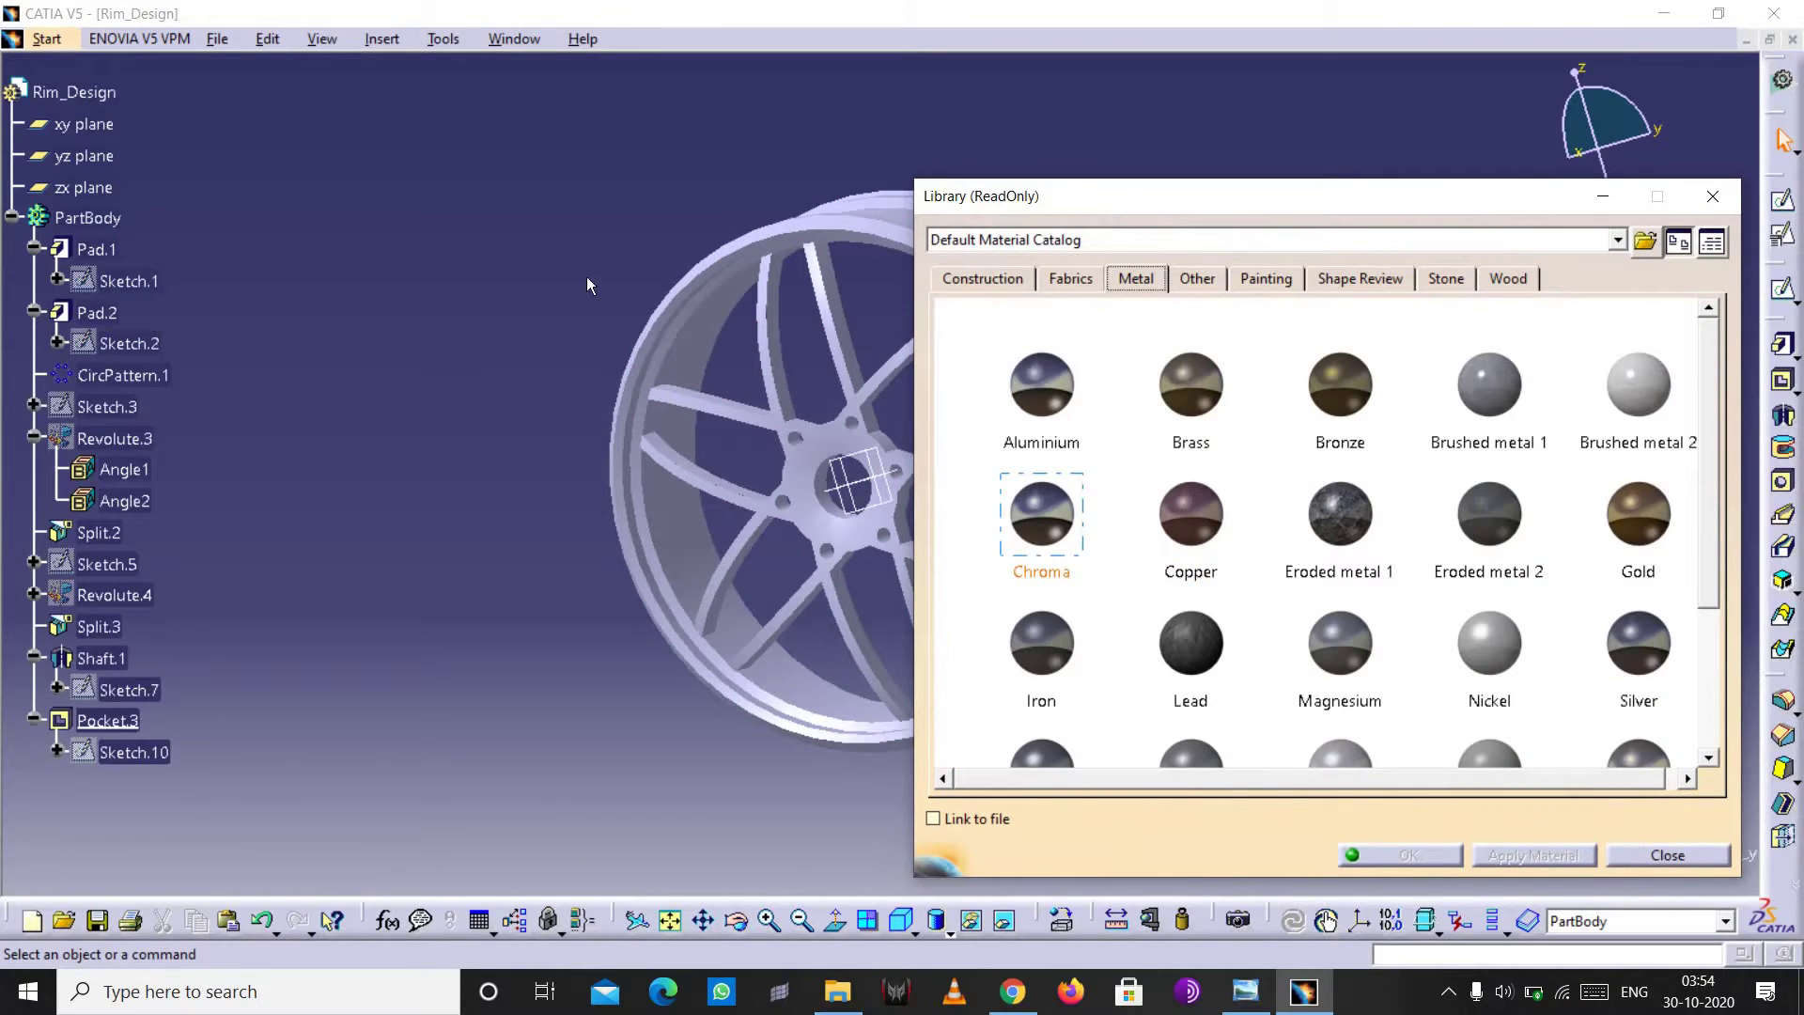
click(85, 220)
click(1031, 510)
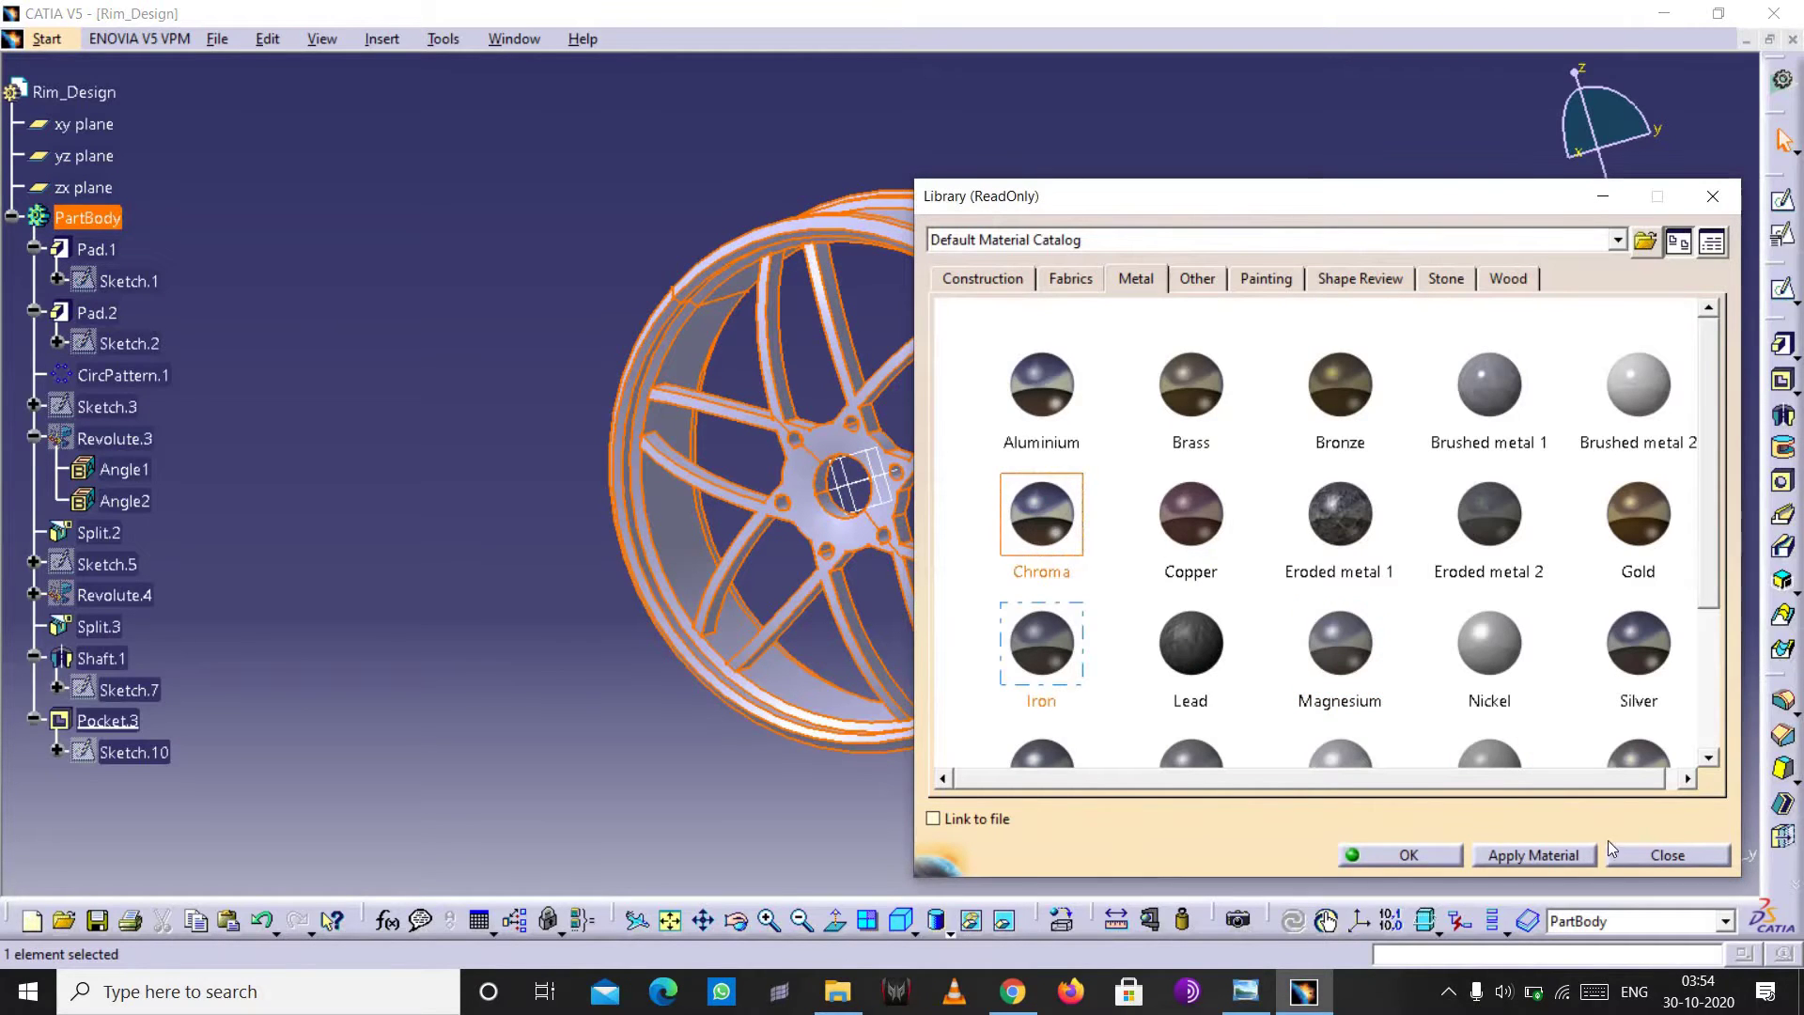
click(1570, 853)
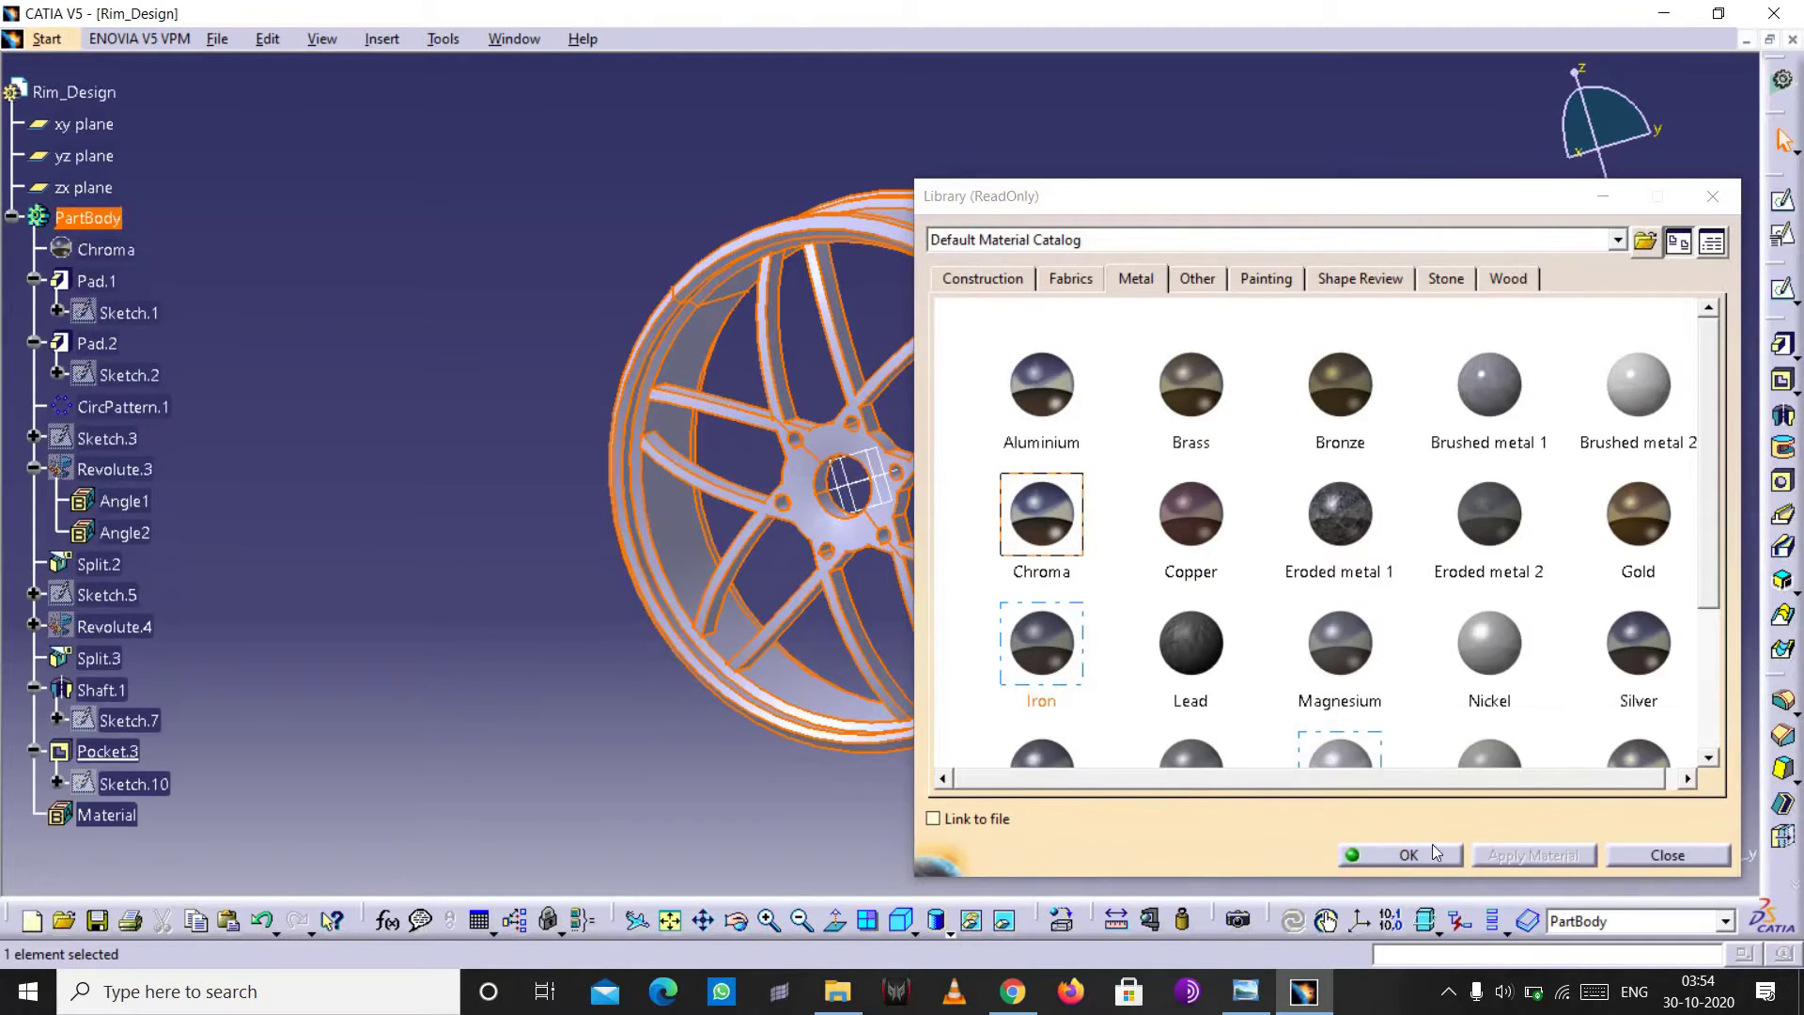
click(1353, 854)
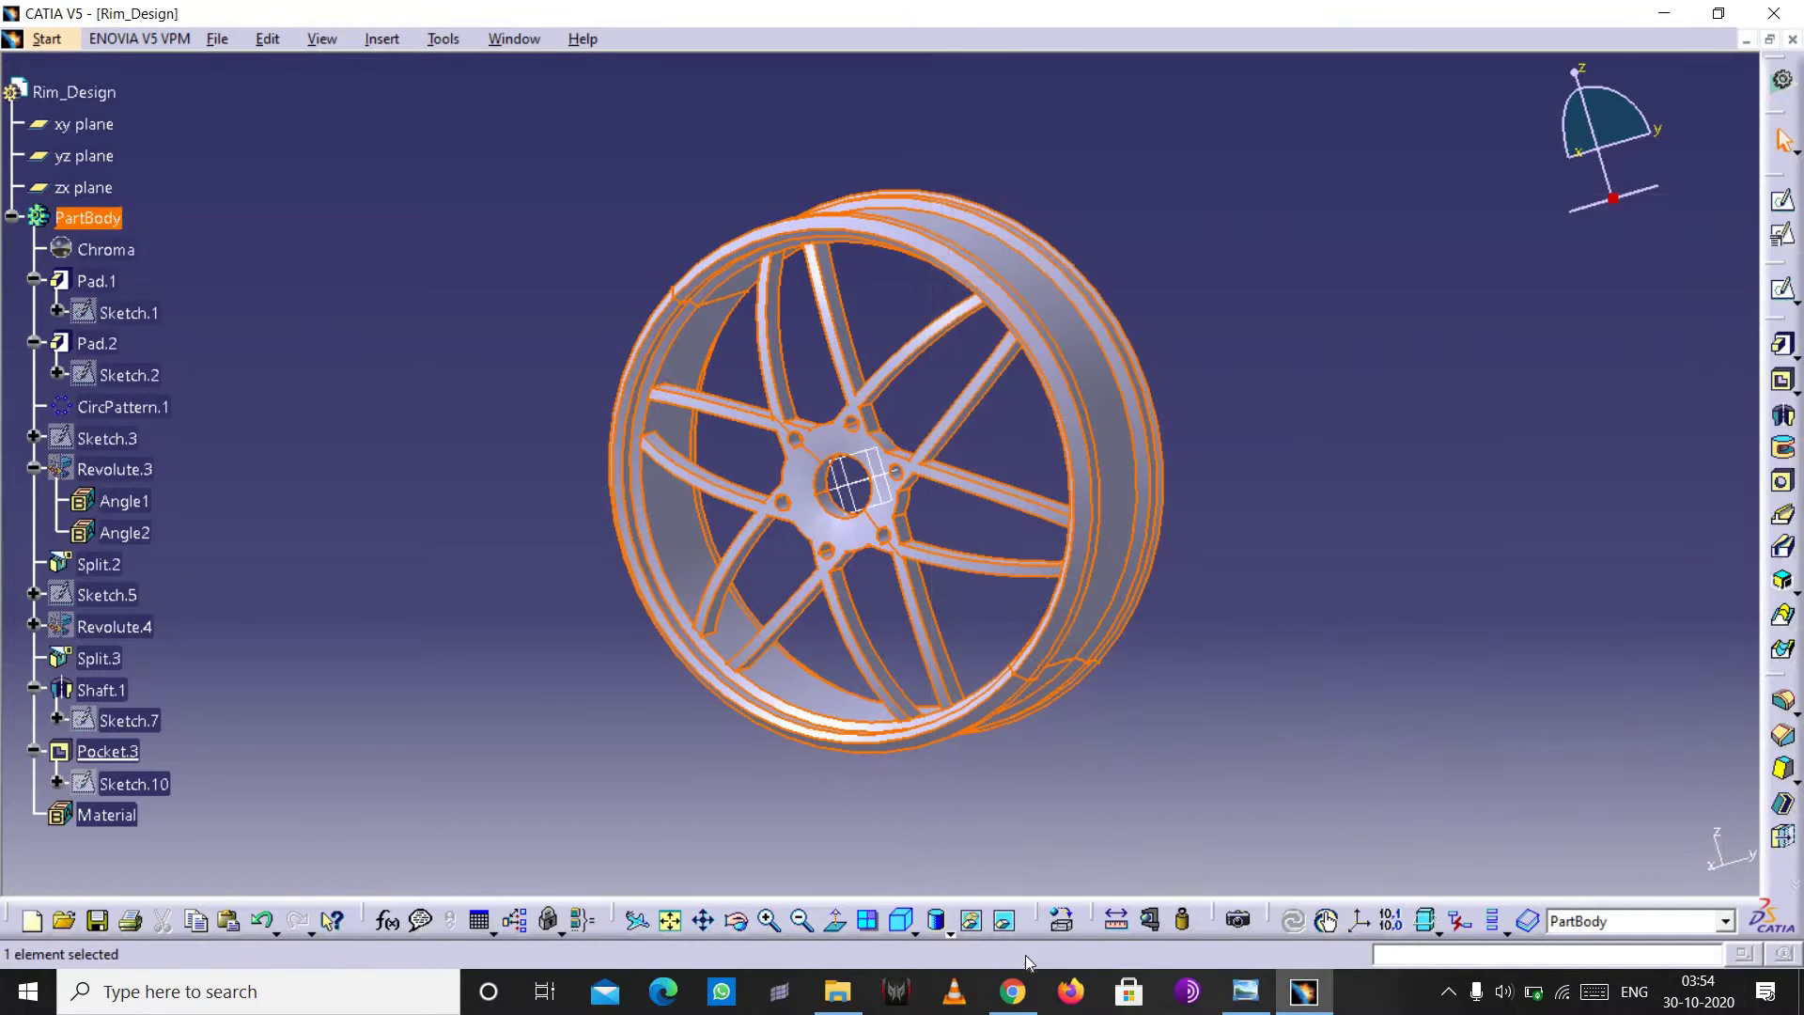
click(947, 930)
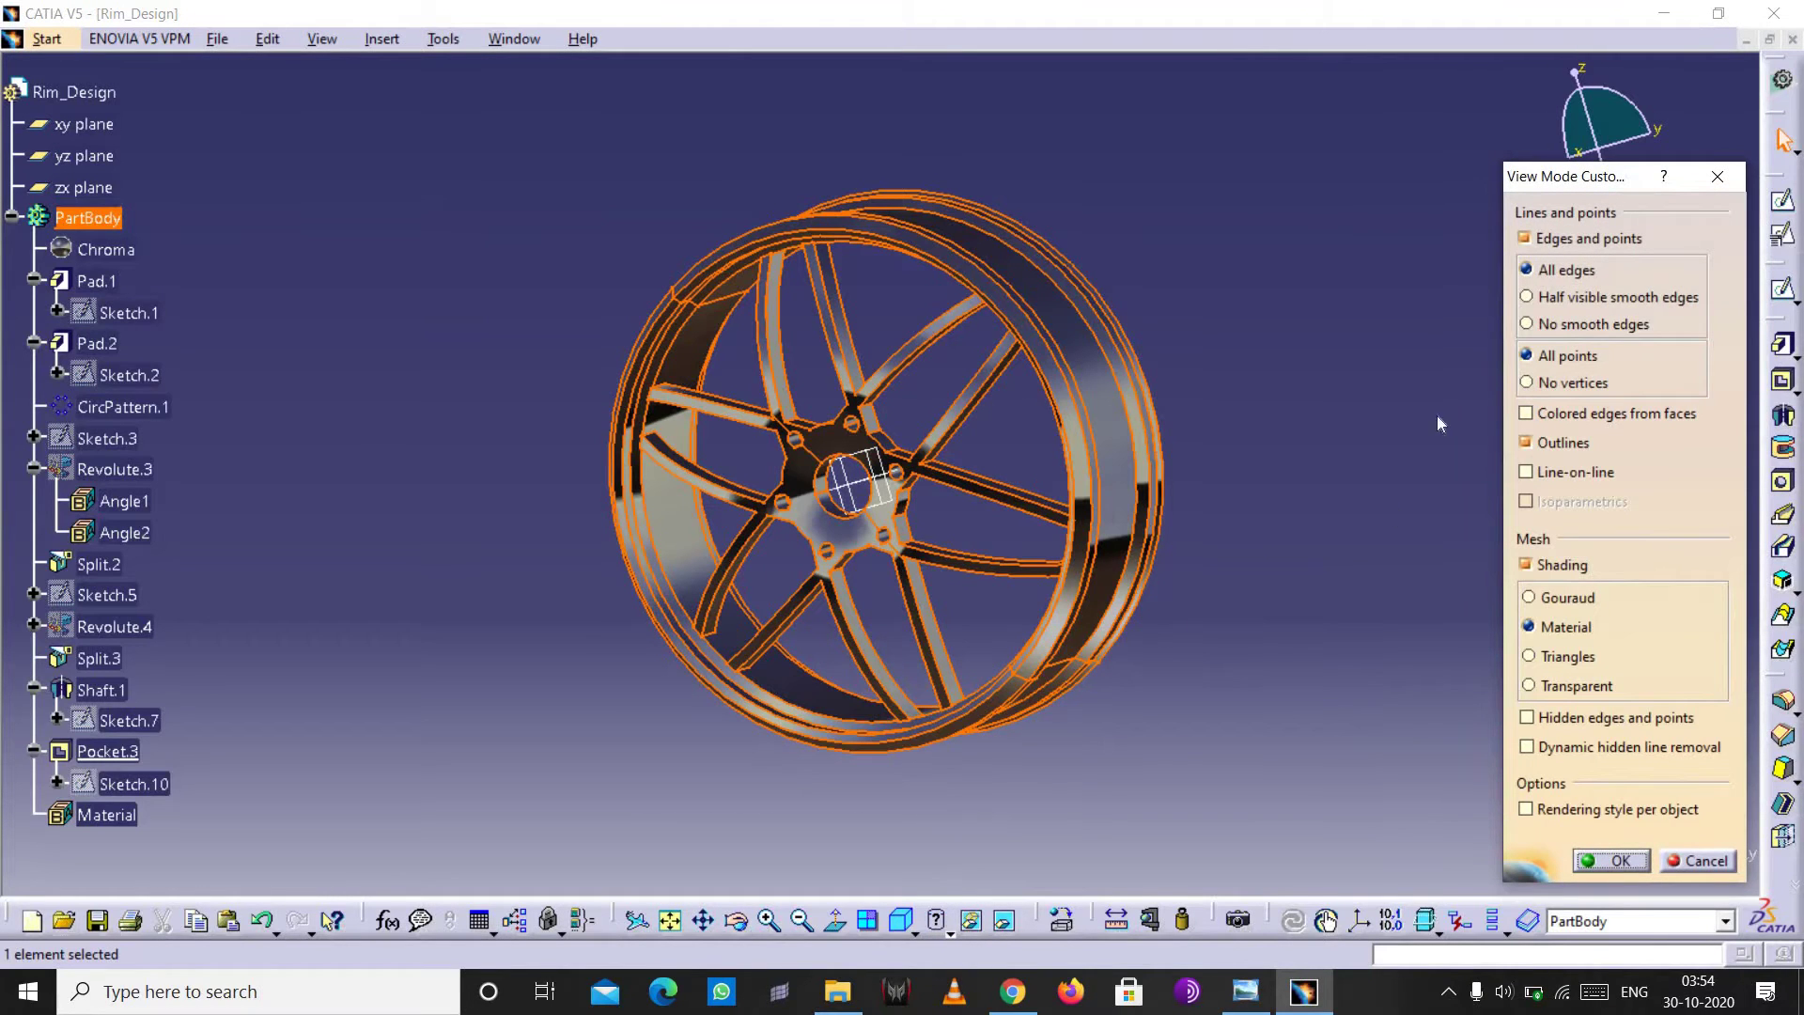
- Display the wheel with Material shading and orbit it slightly
click(1608, 860)
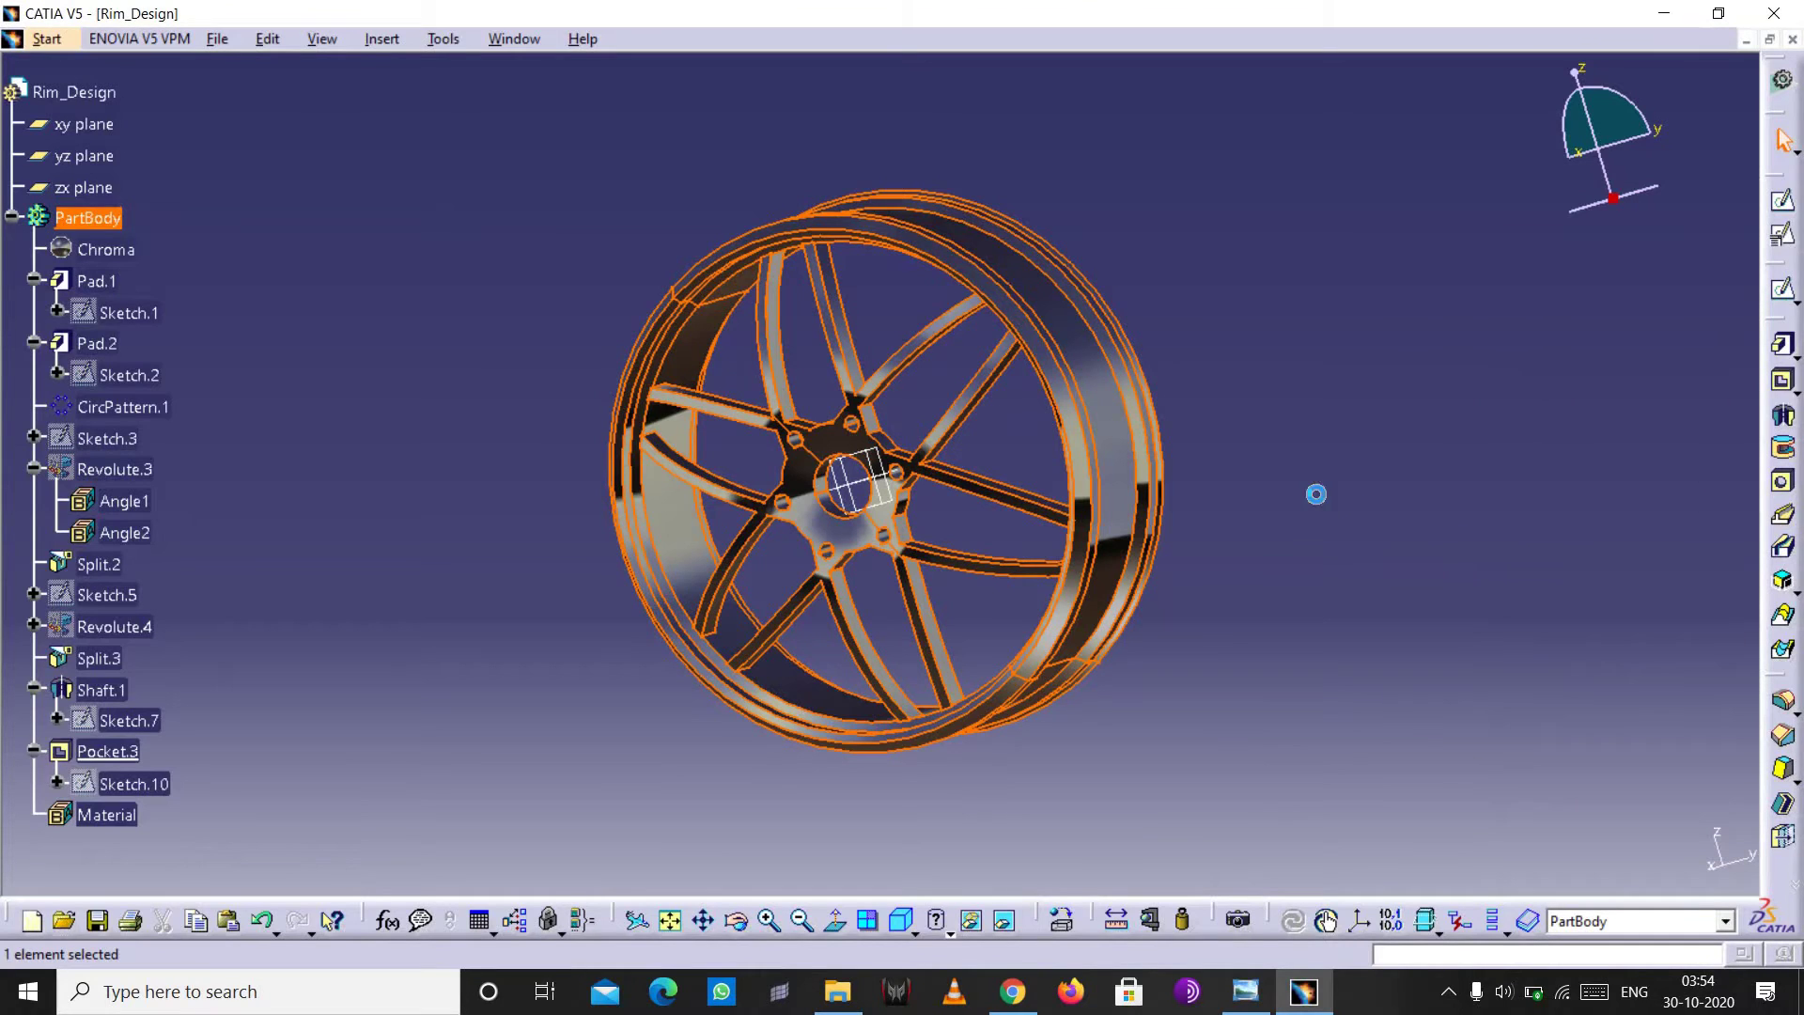
click(1095, 862)
click(738, 921)
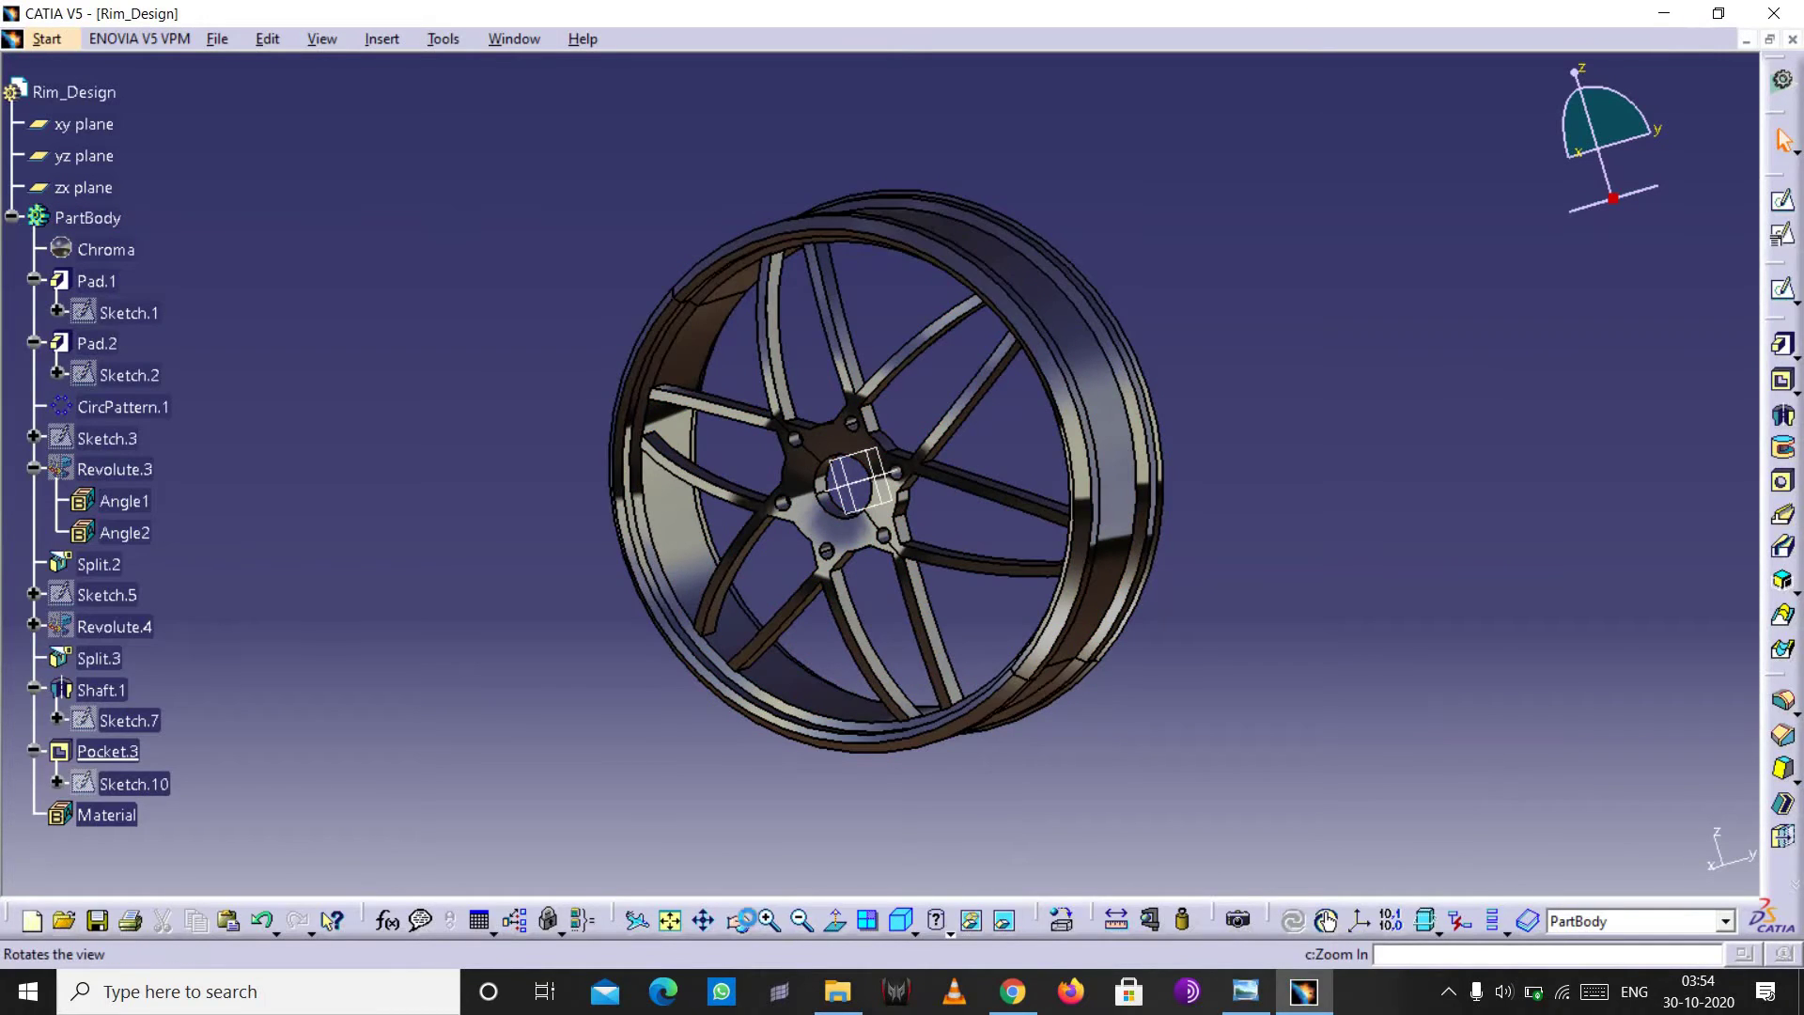
drag(1041, 473, 874, 490)
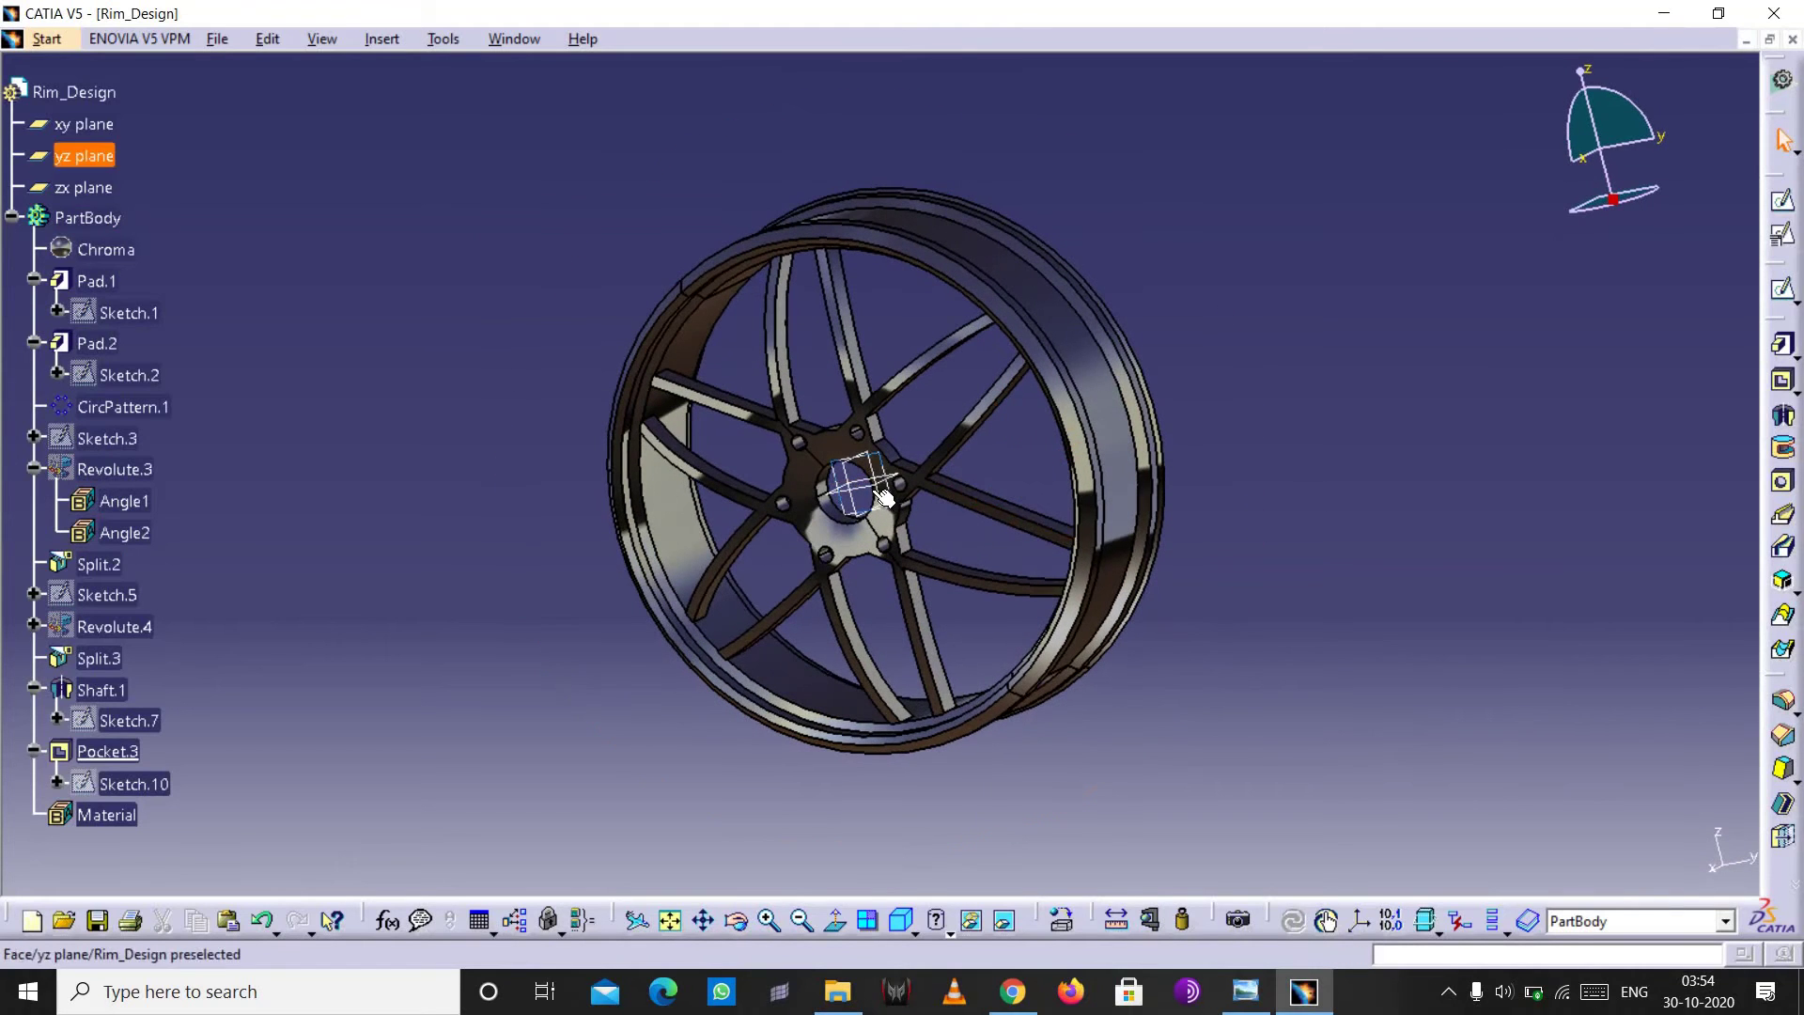
- Hide the xy, yz and zx reference planes
click(87, 125)
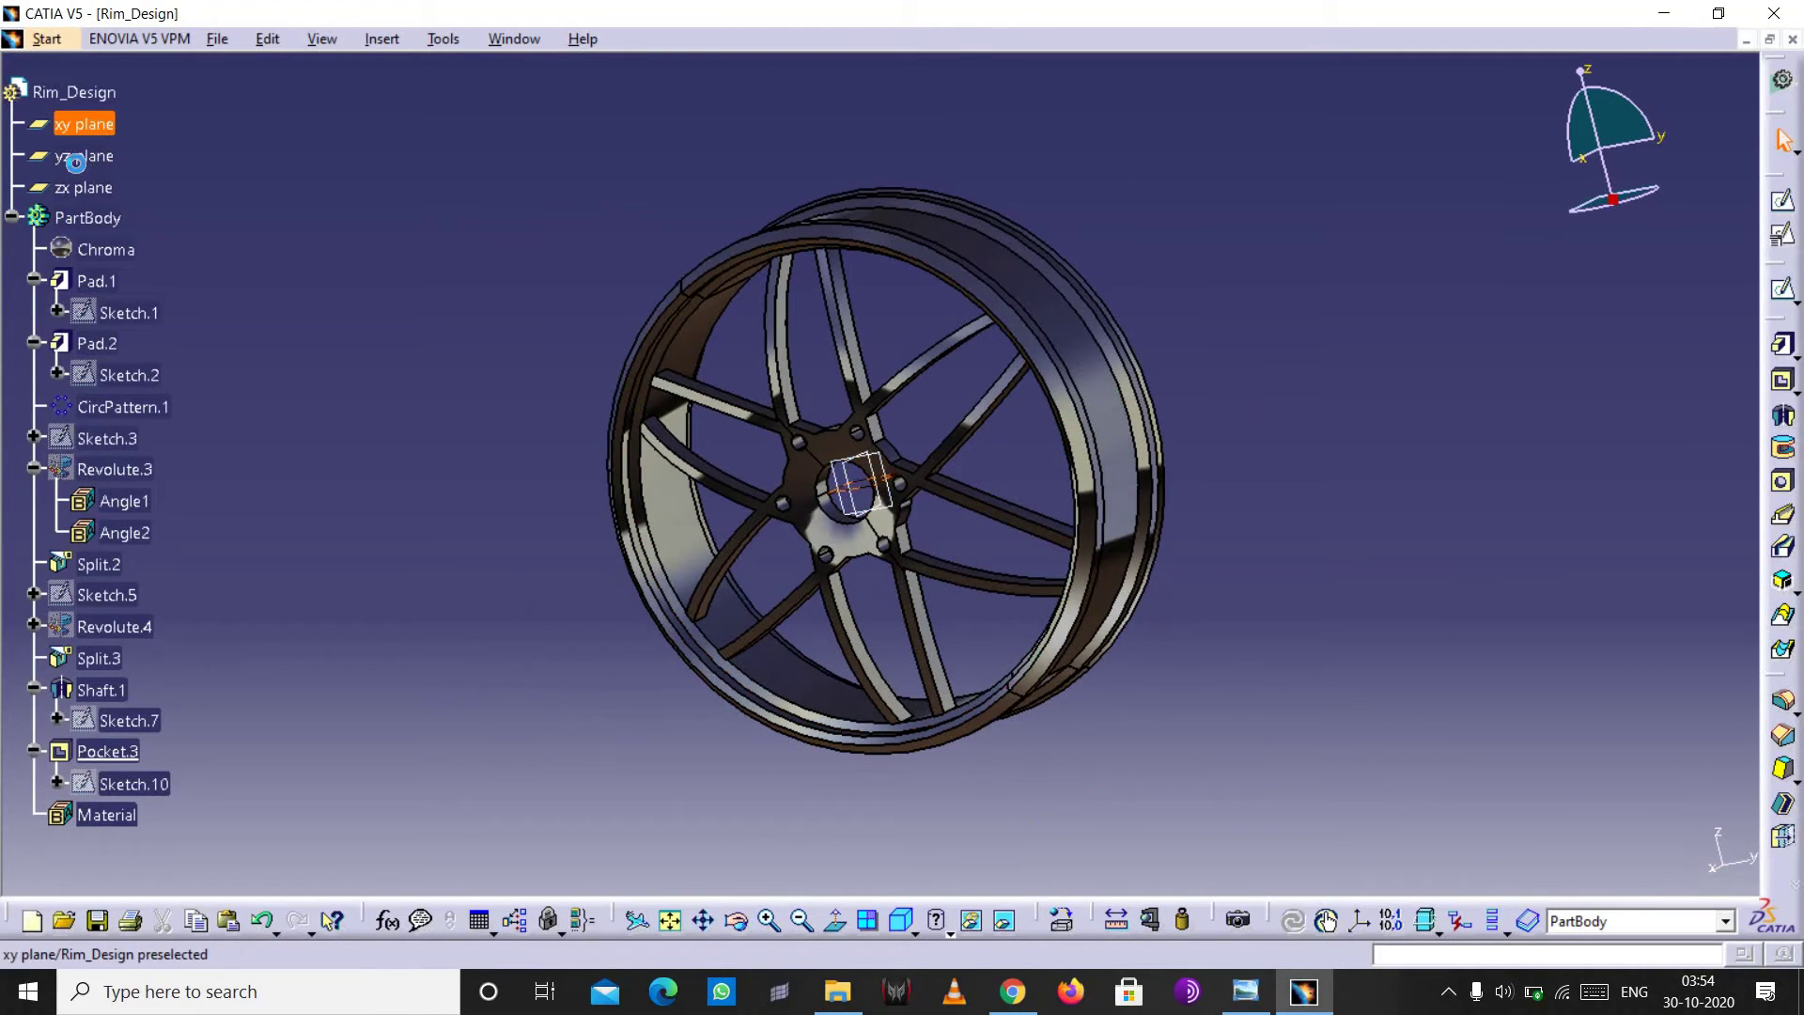
ctrl+click(84, 156)
ctrl+click(84, 188)
right_click(84, 189)
click(186, 262)
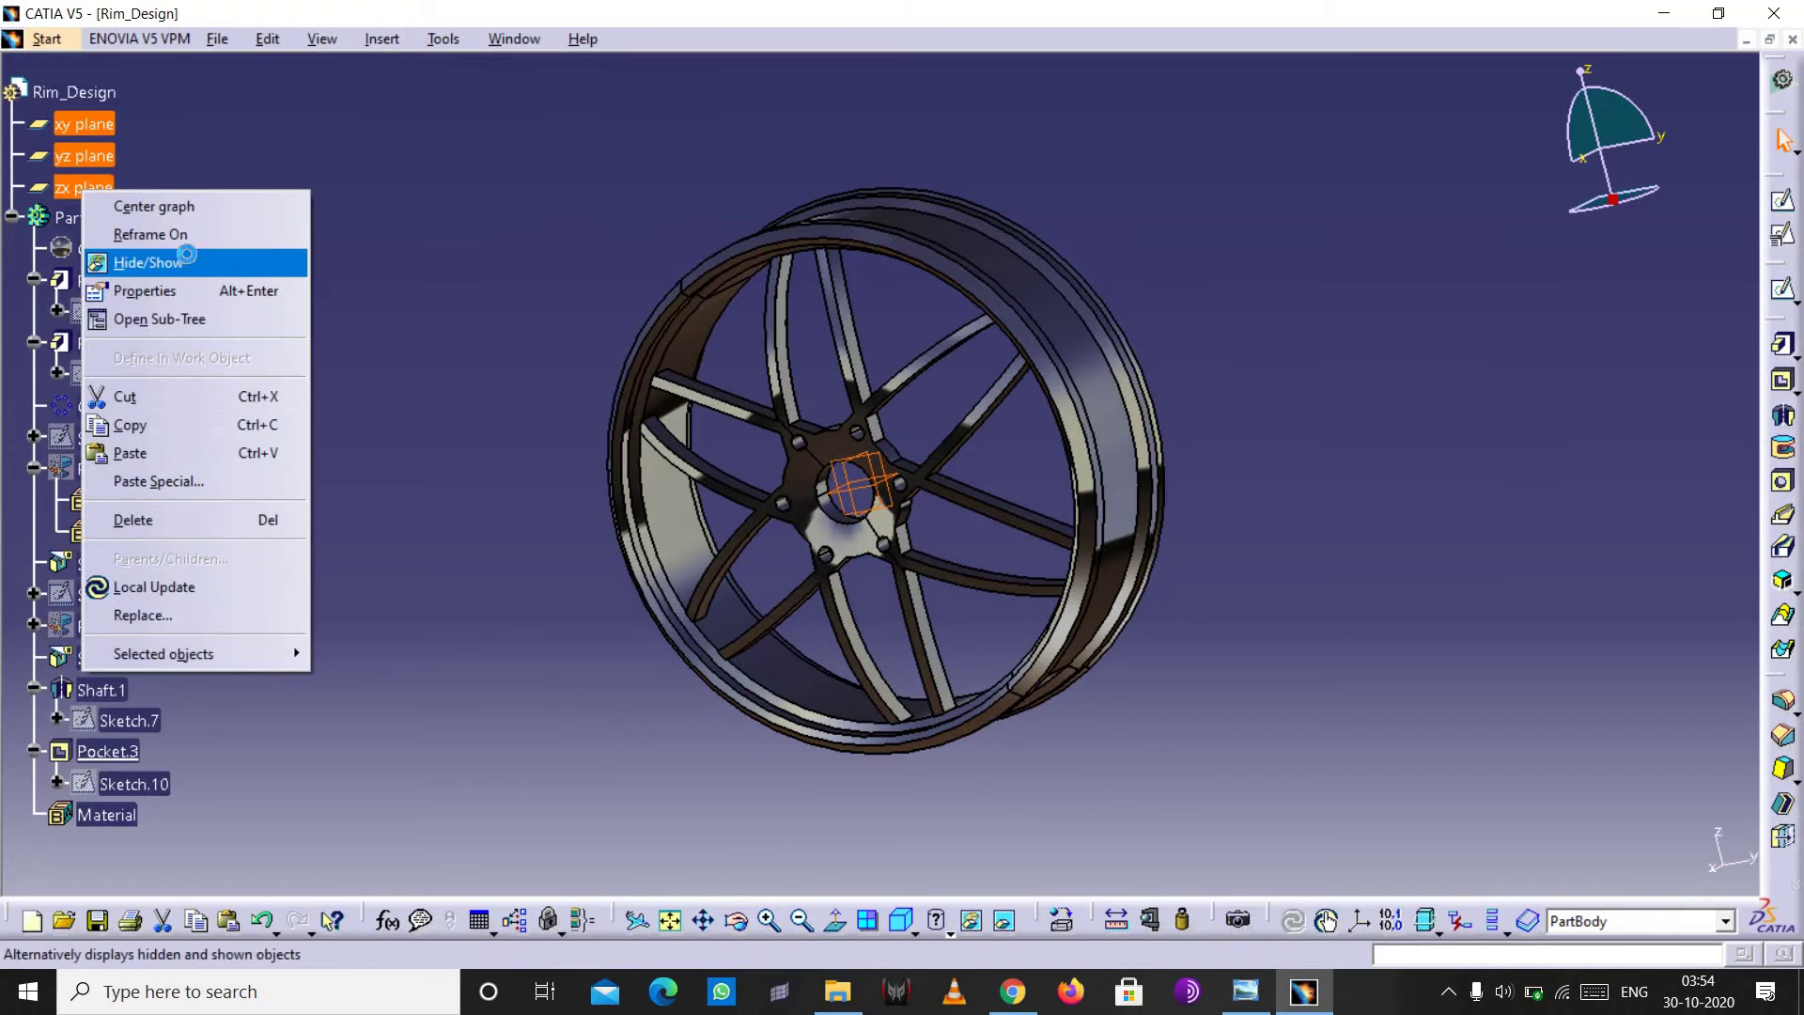
click(735, 921)
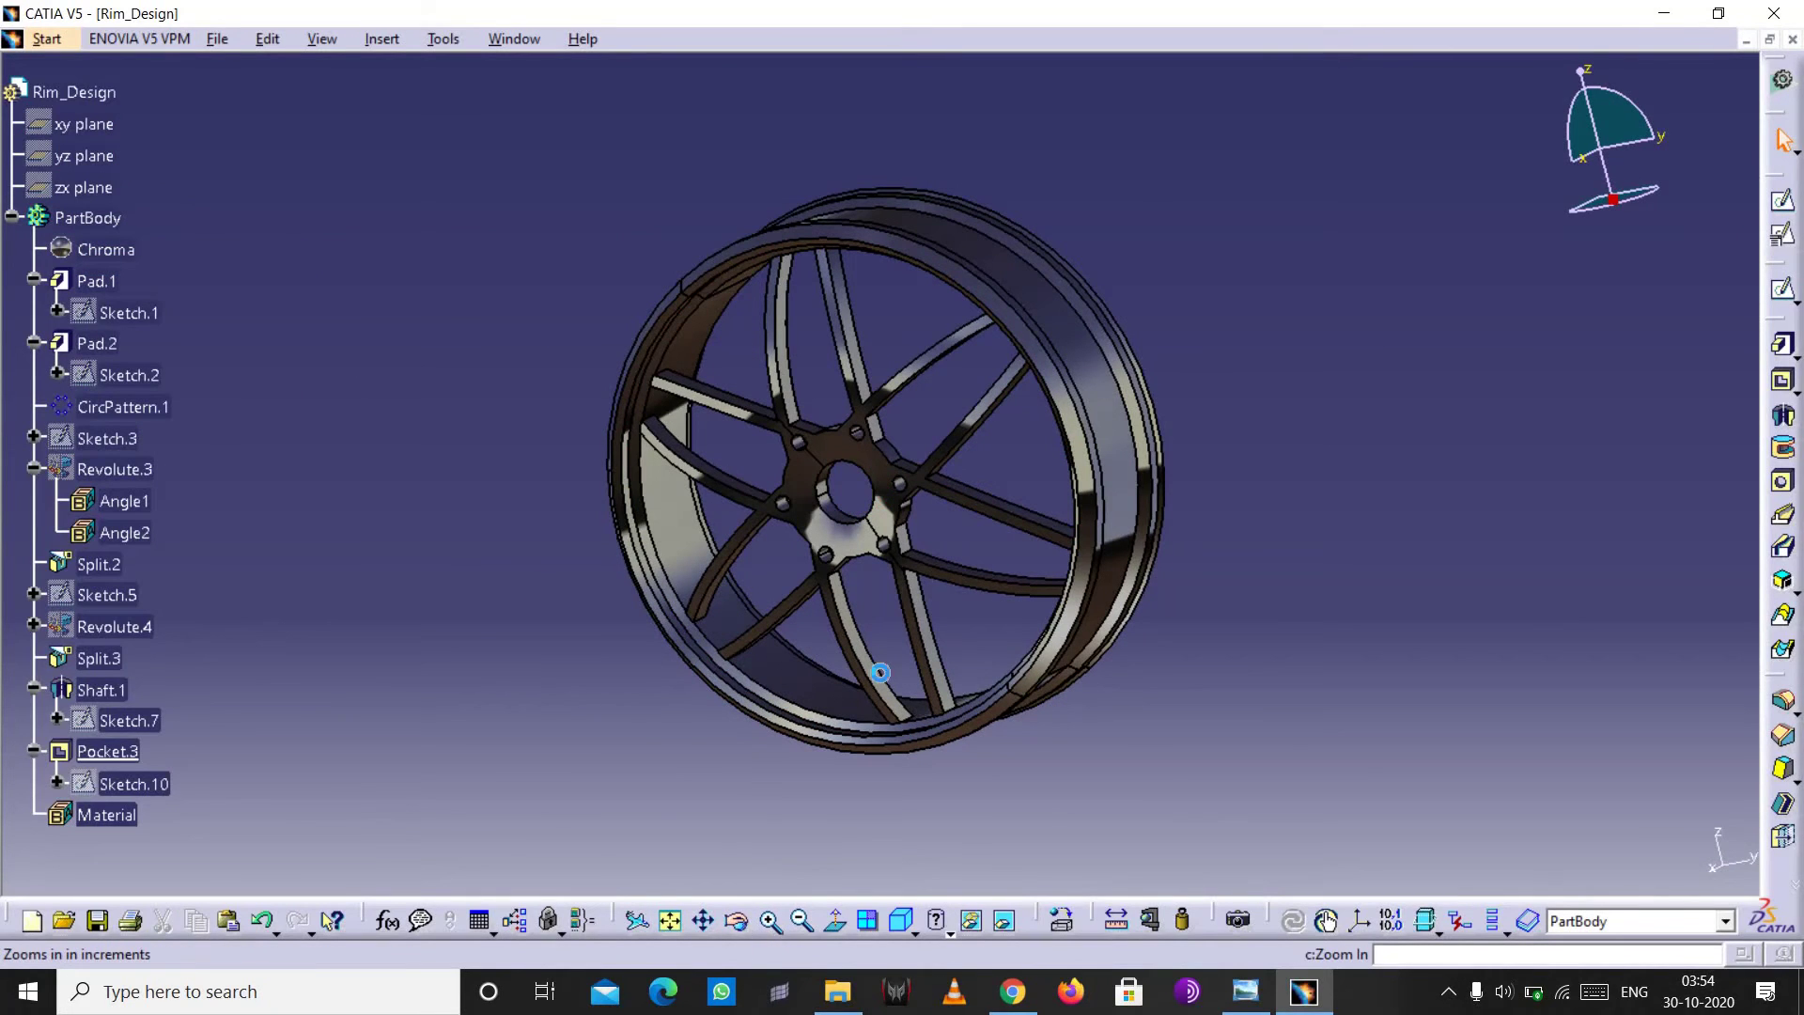